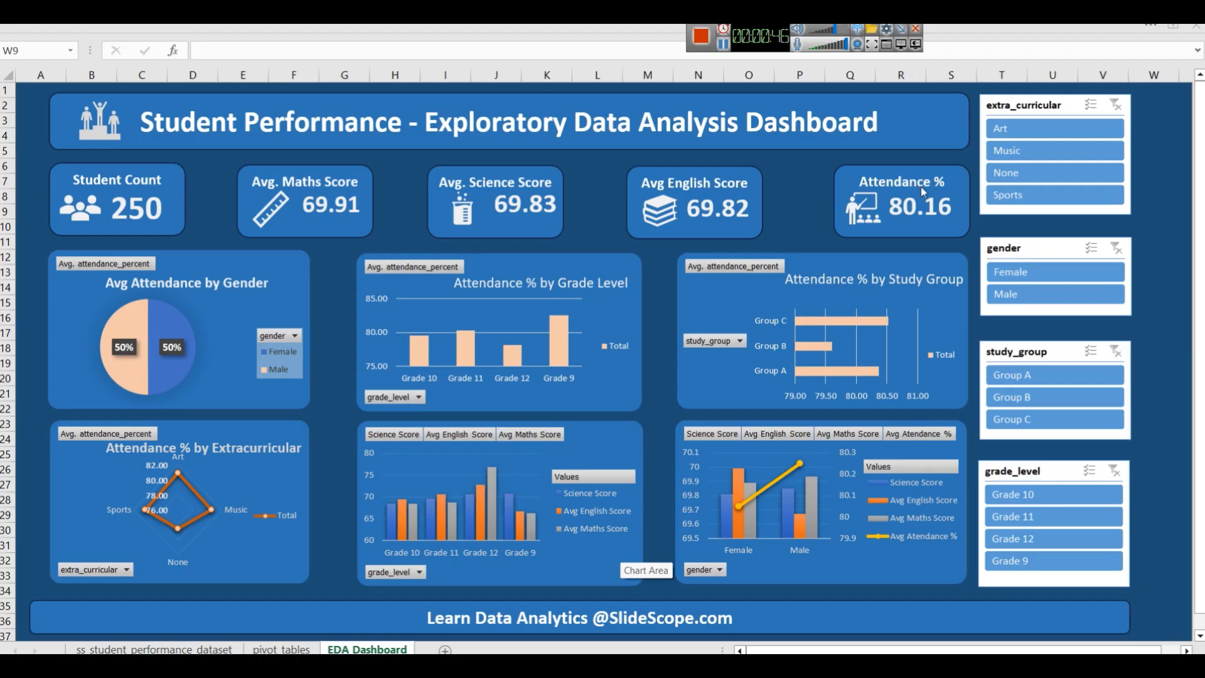
Step: Filter the dashboard by Female and by Male in turn, and clear the gender filter
left_click(1016, 276)
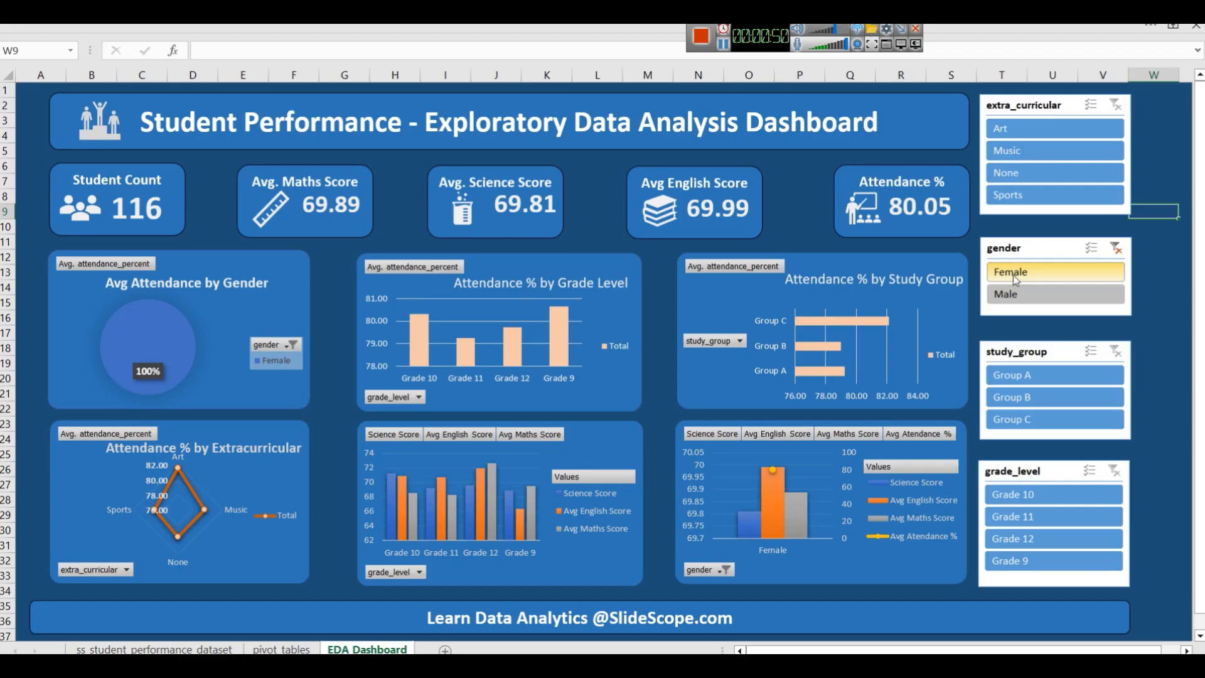
left_click(1012, 293)
left_click(1116, 248)
Step: Filter the dashboard by study group Group A and clear it, and do the same for Grade 11
left_click(1001, 382)
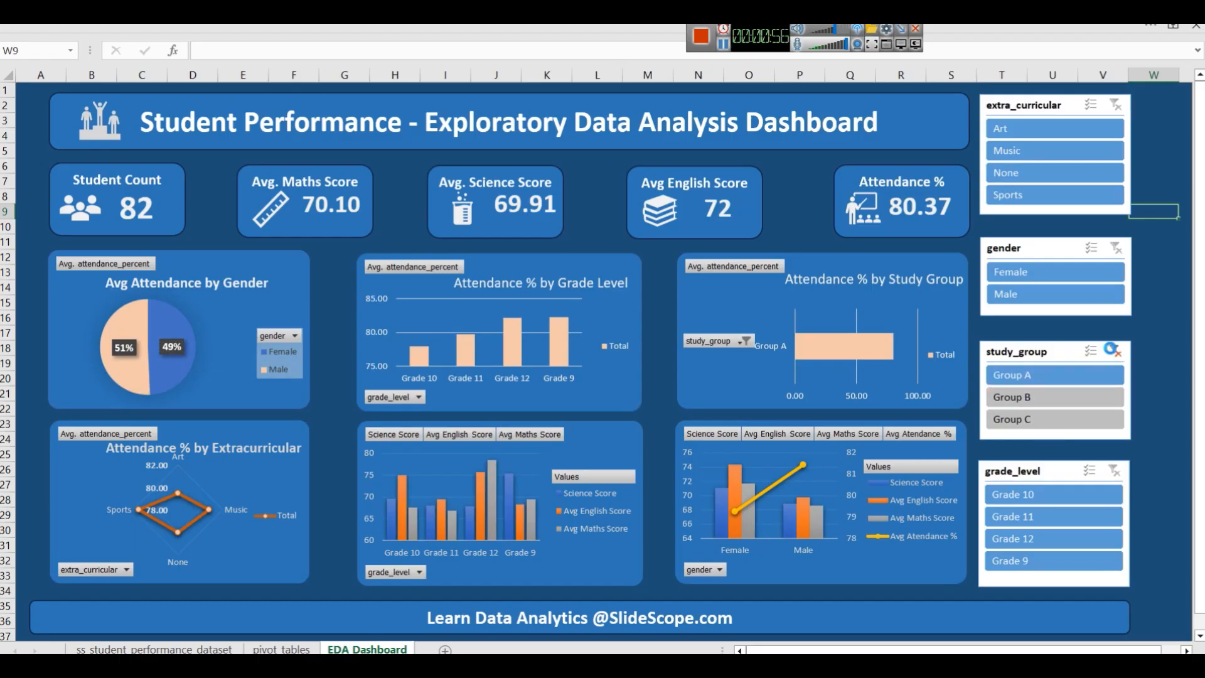
left_click(1113, 351)
left_click(1030, 517)
left_click(1116, 472)
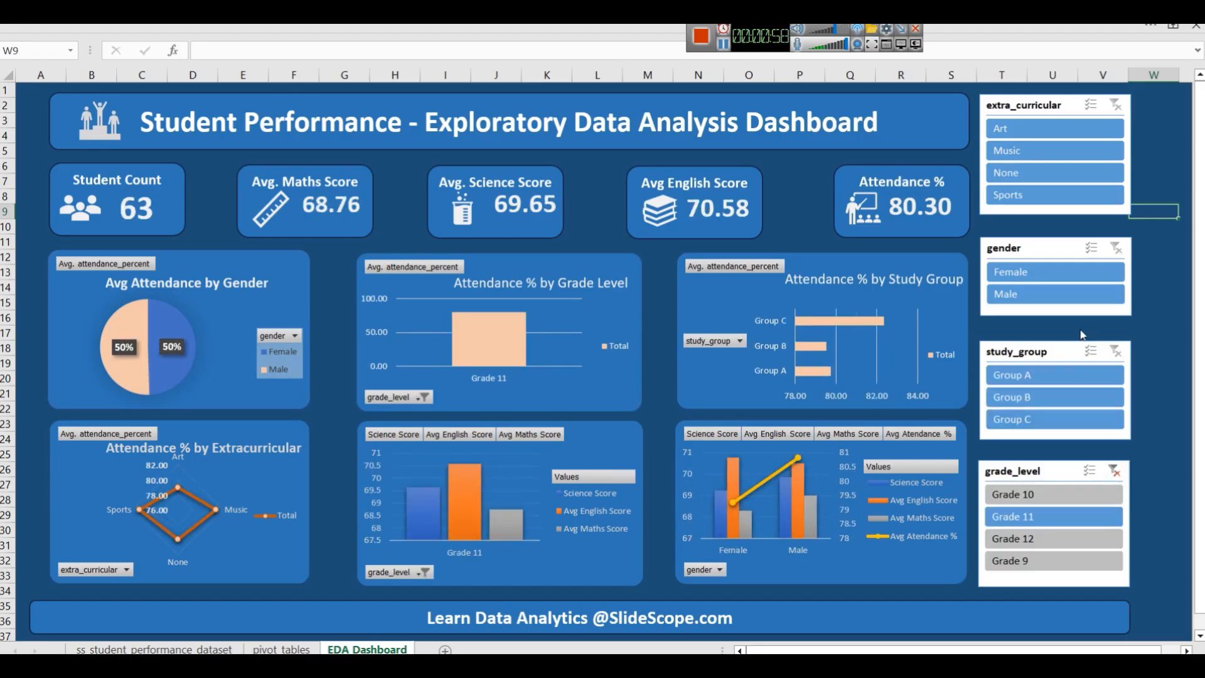
Step: Filter the dashboard by the extracurricular activities Art and Sports together, and clear that filter
left_click(1043, 135)
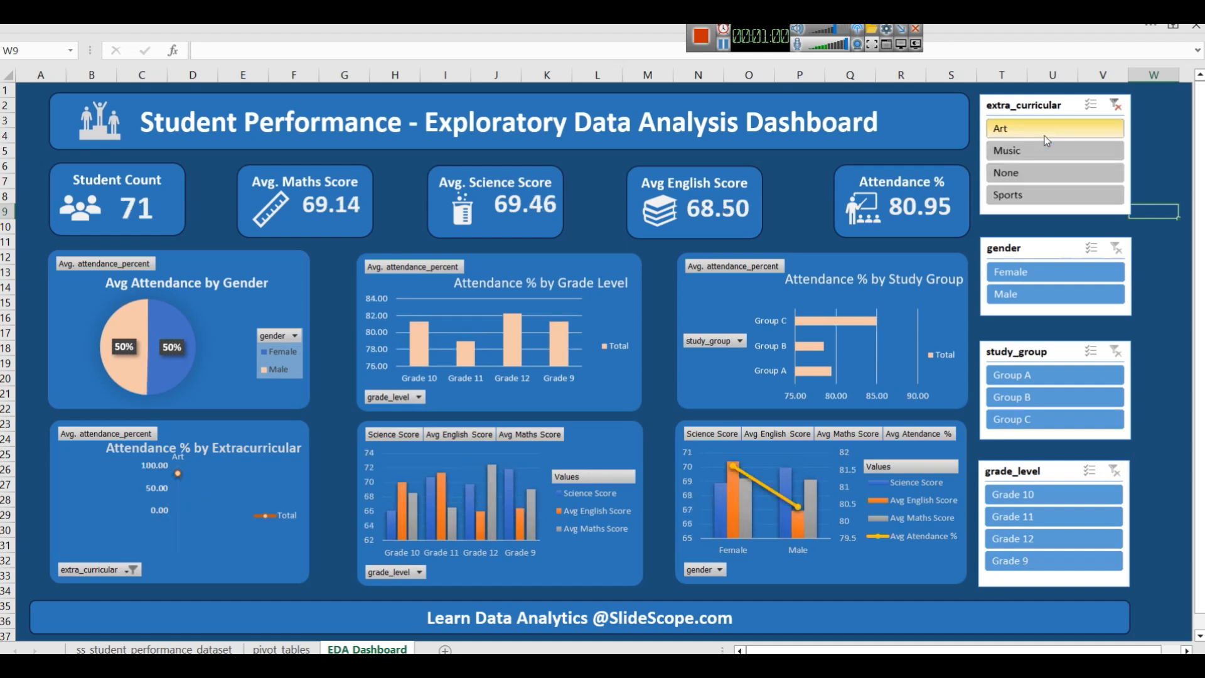
left_click(1042, 200, "ctrl")
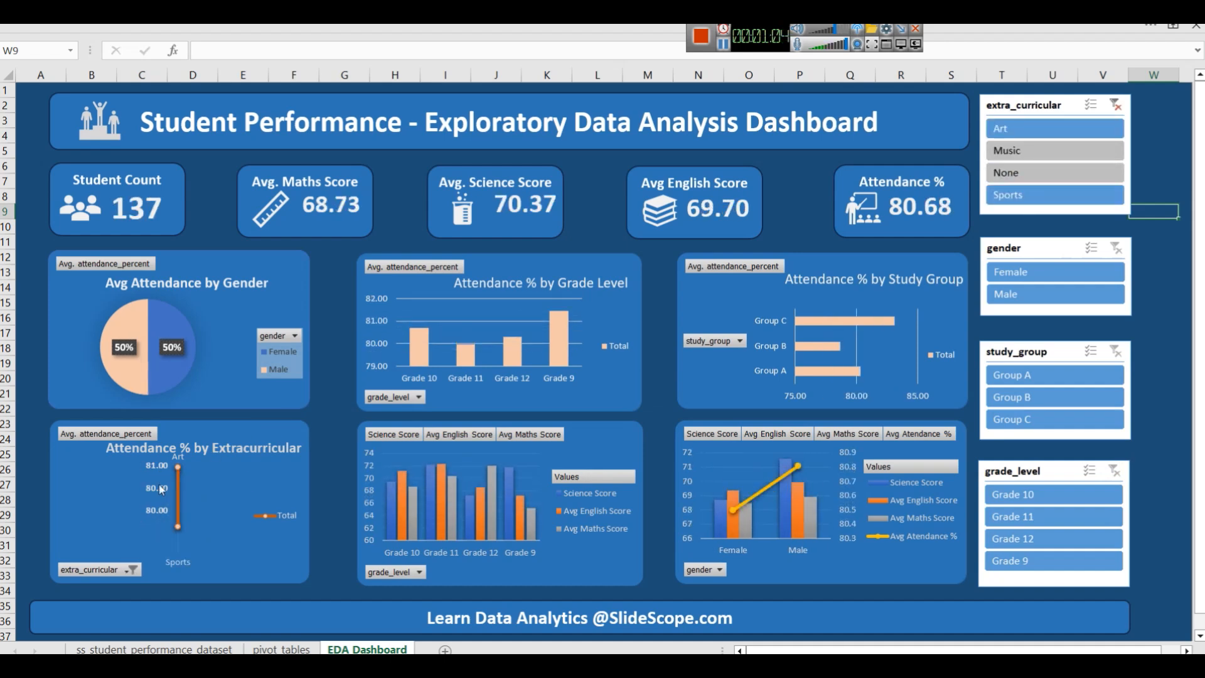
left_click(1117, 105)
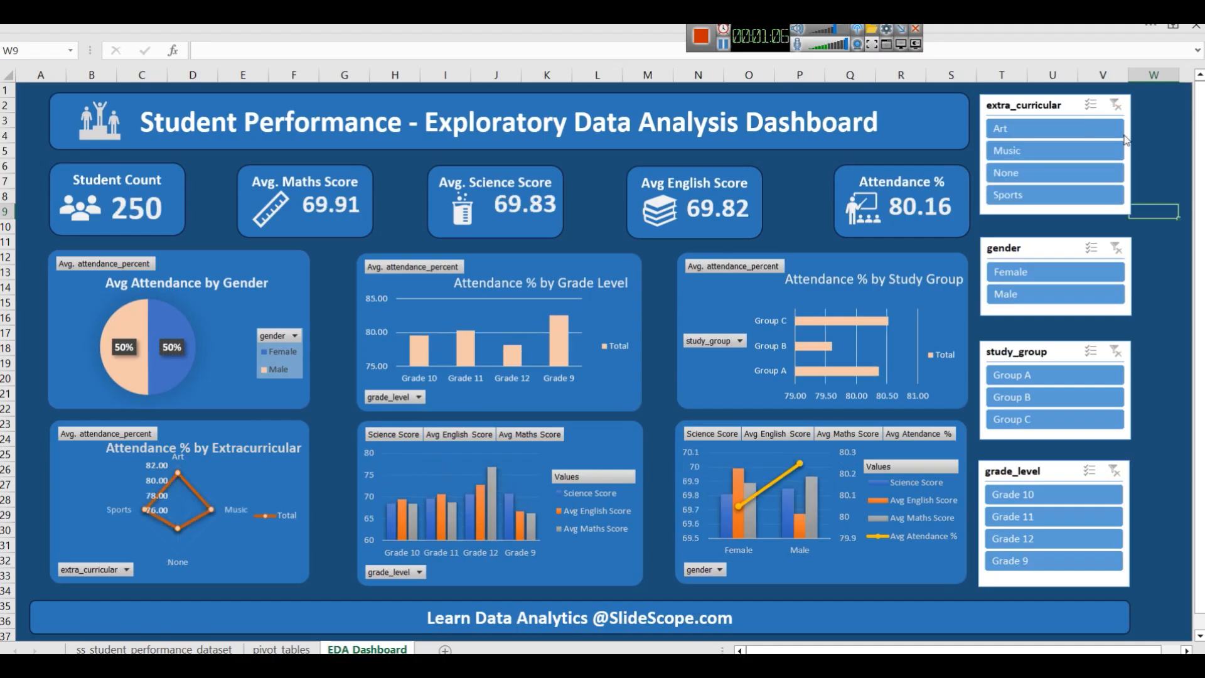
left_click(725, 45)
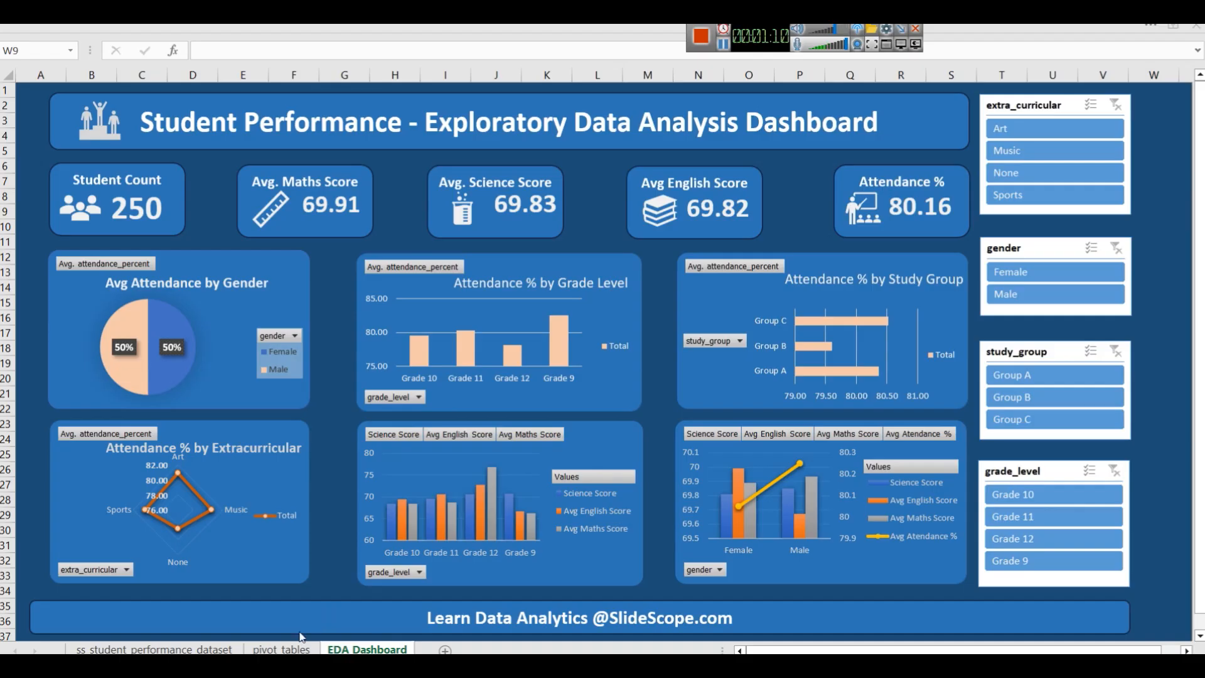
Step: Review the pivot tables, charts and slicers on the pivot tables sheet
left_click(282, 649)
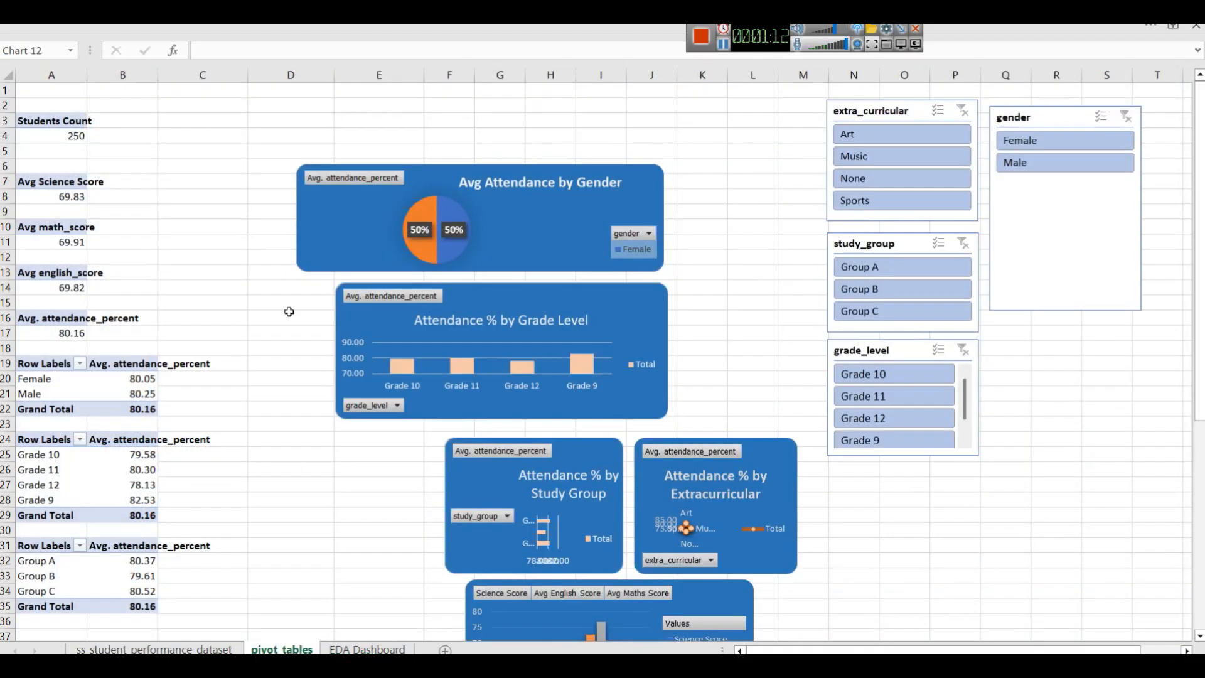
scroll(289, 312, "down", 15)
scroll(289, 312, "up", 15)
scroll(290, 313, "down", 8)
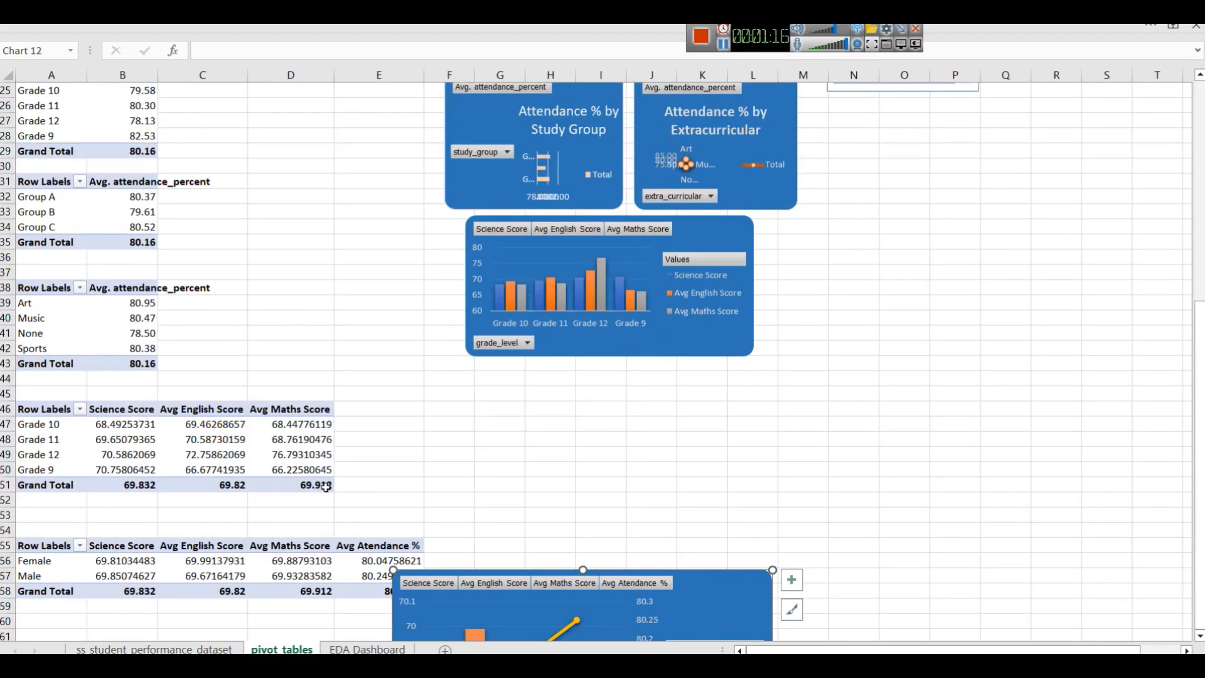
scroll(431, 356, "up", 8)
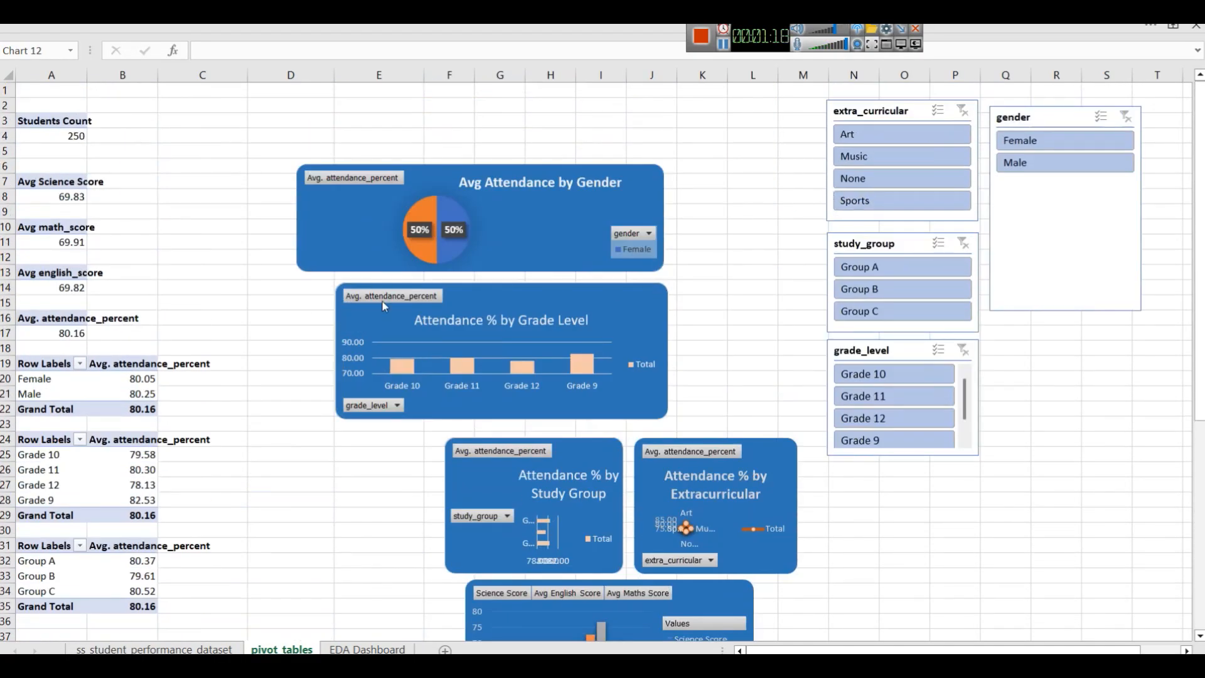
scroll(385, 307, "down", 4)
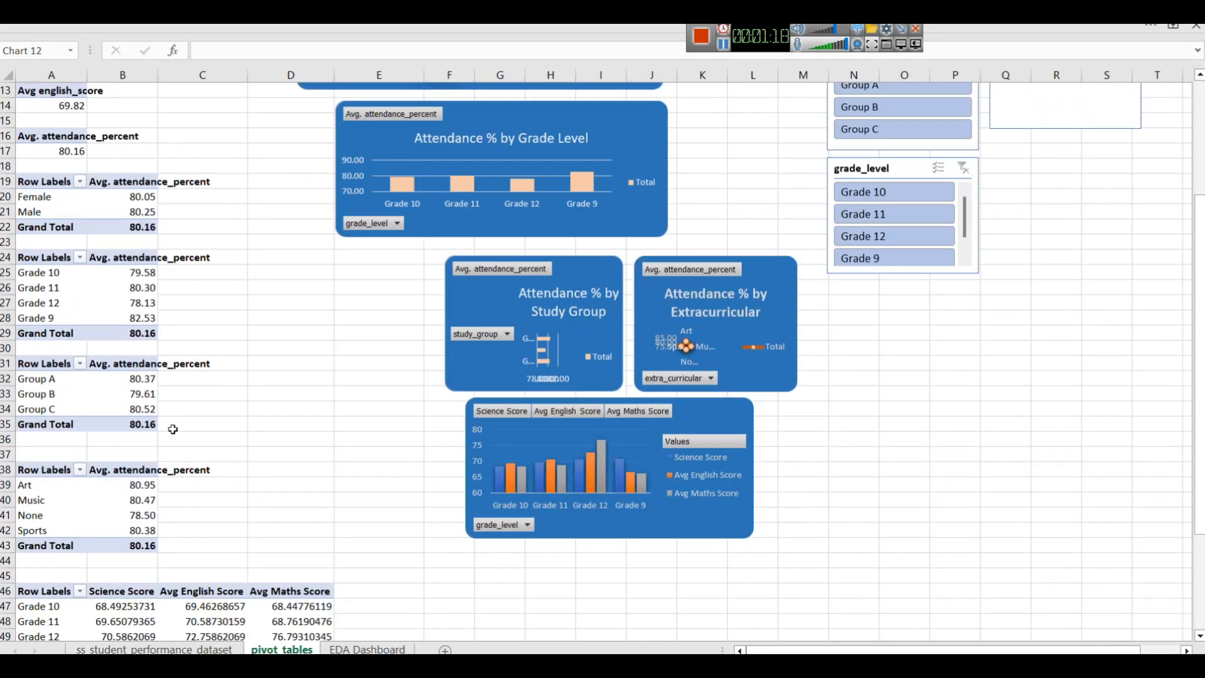
Step: View the source data on the ss_student_performance_dataset sheet and return to the EDA Dashboard sheet
left_click(206, 648)
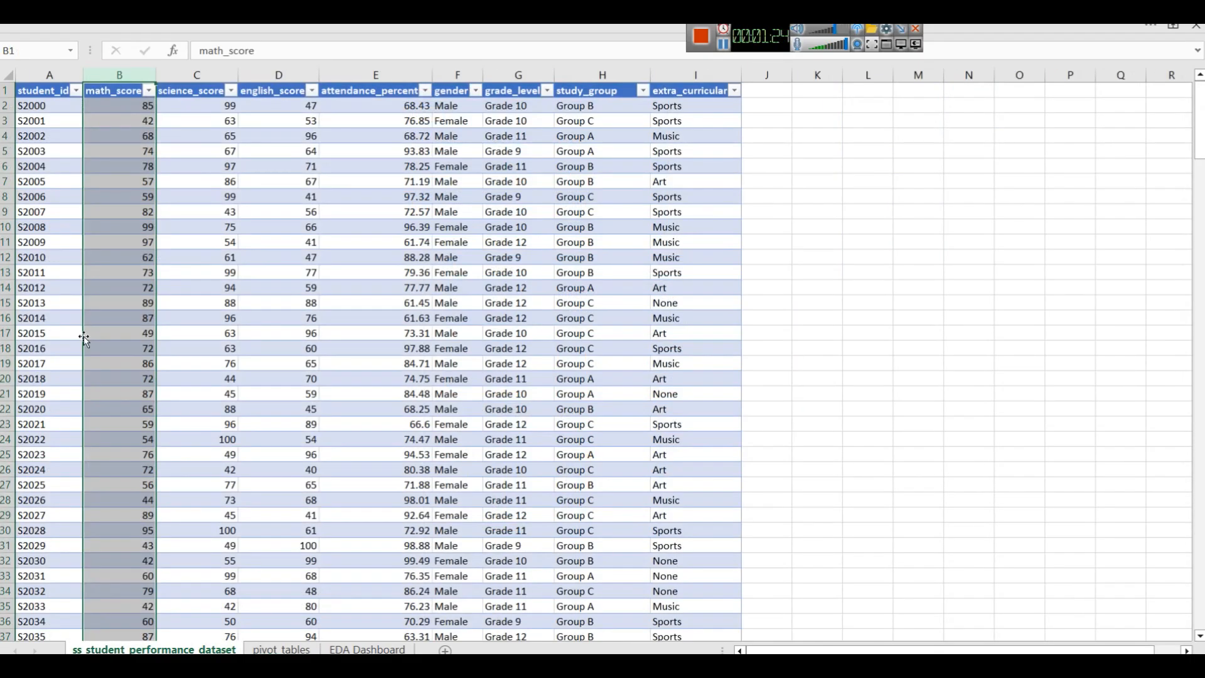
left_click(385, 649)
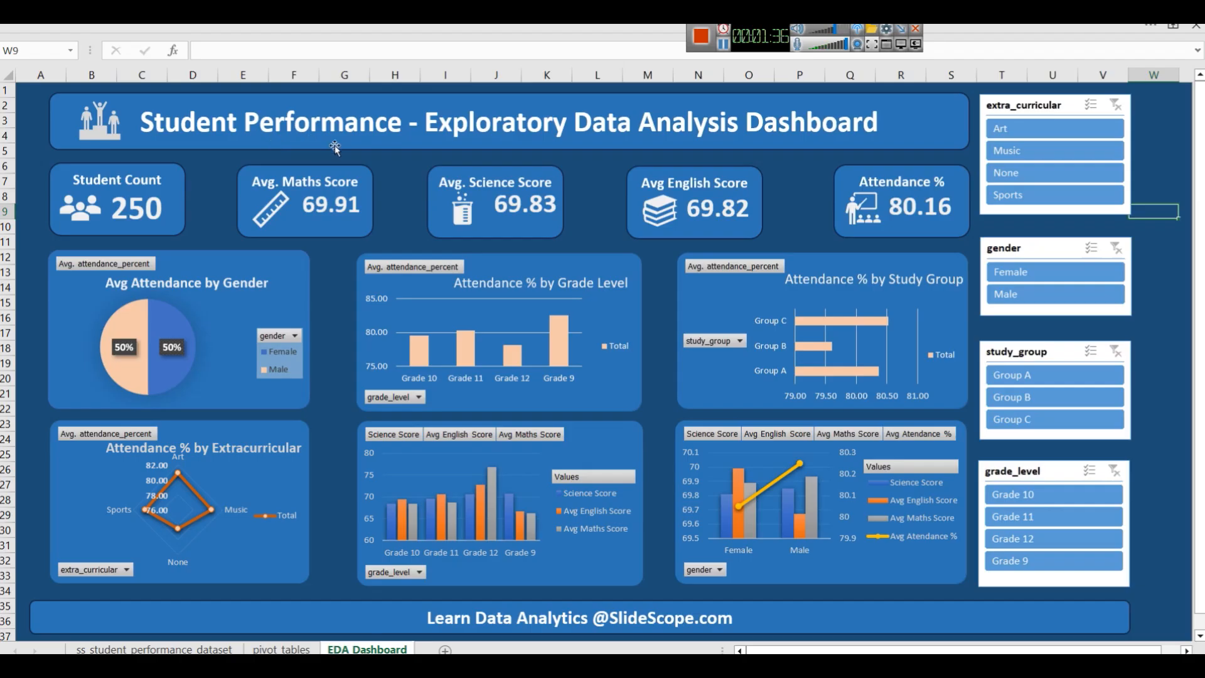
left_click(703, 45)
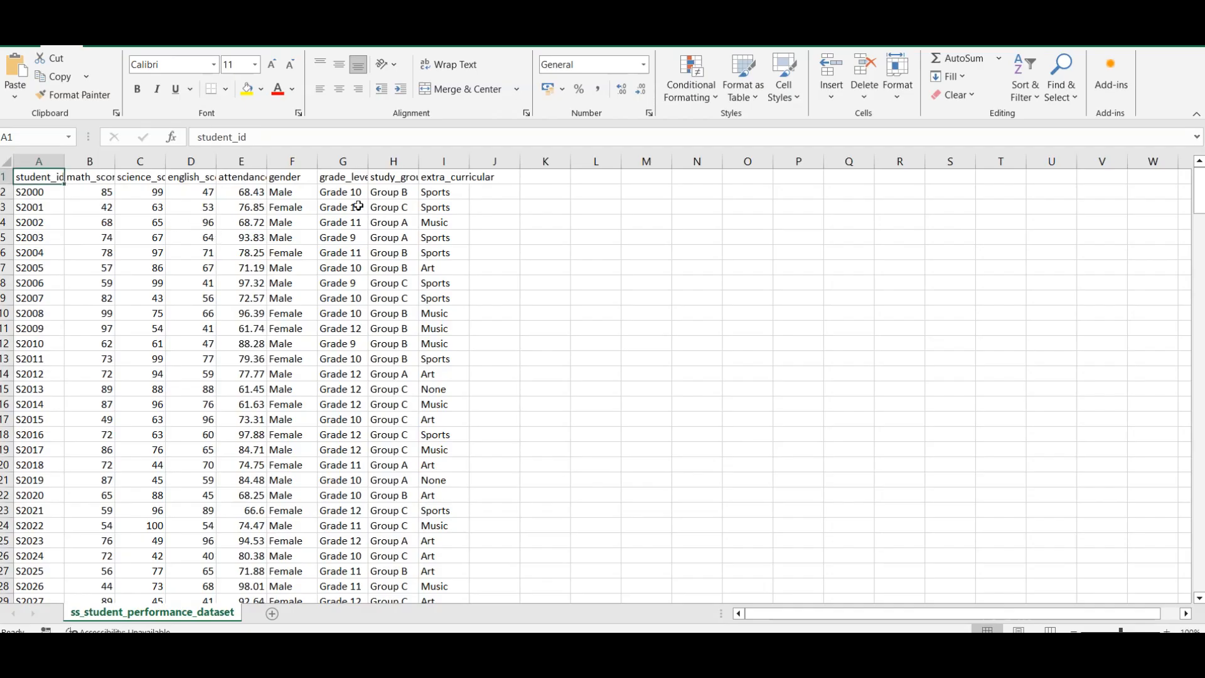
Step: Save the CSV dataset as an Excel Workbook (*.xlsx) named ss_student_performance_dataset.xlsx in the same folder
left_click(443, 215)
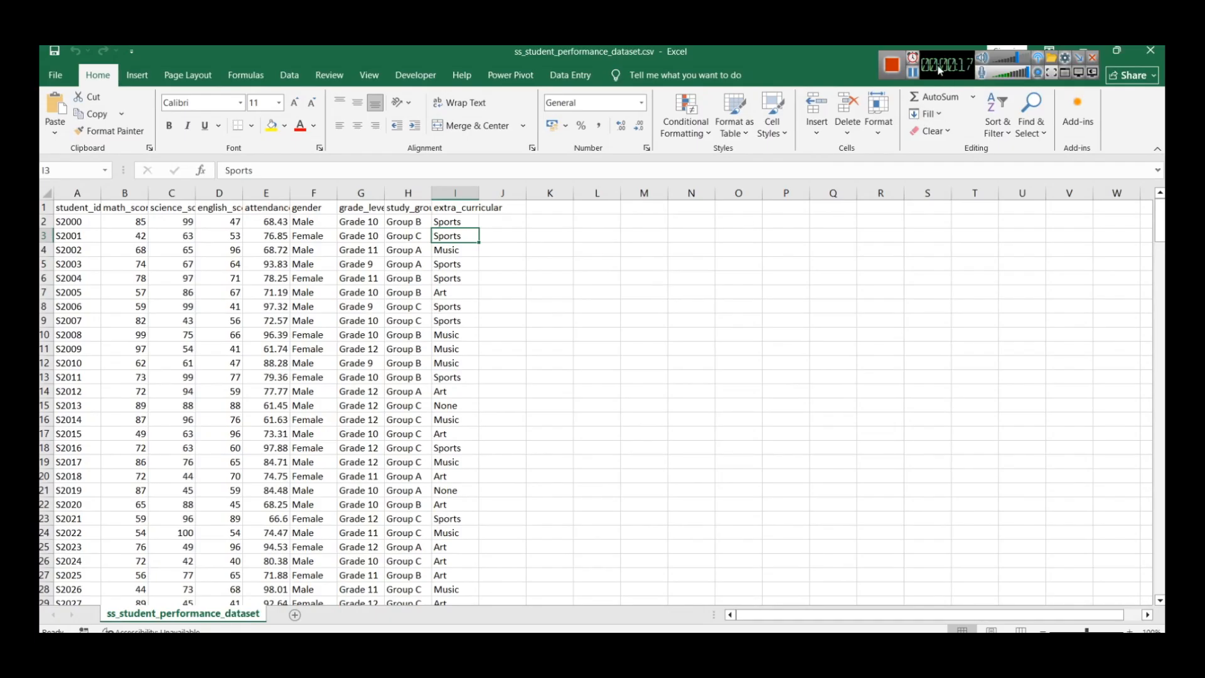
left_click_drag(940, 72, 905, 70)
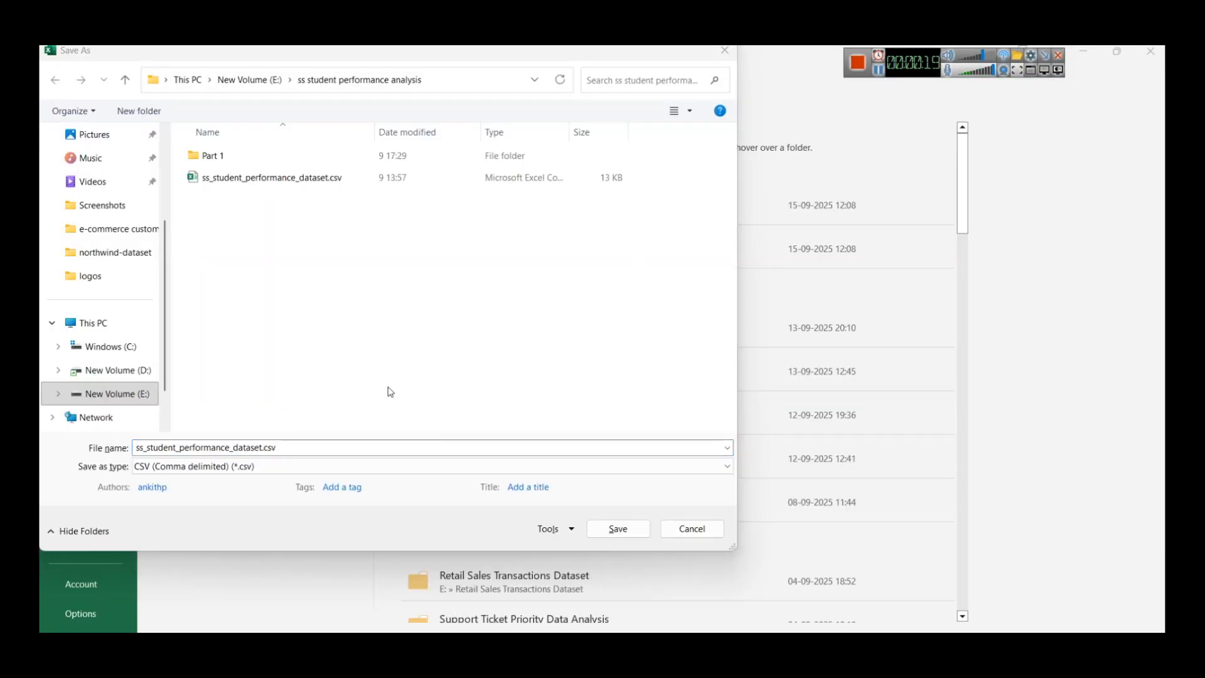
left_click(272, 468)
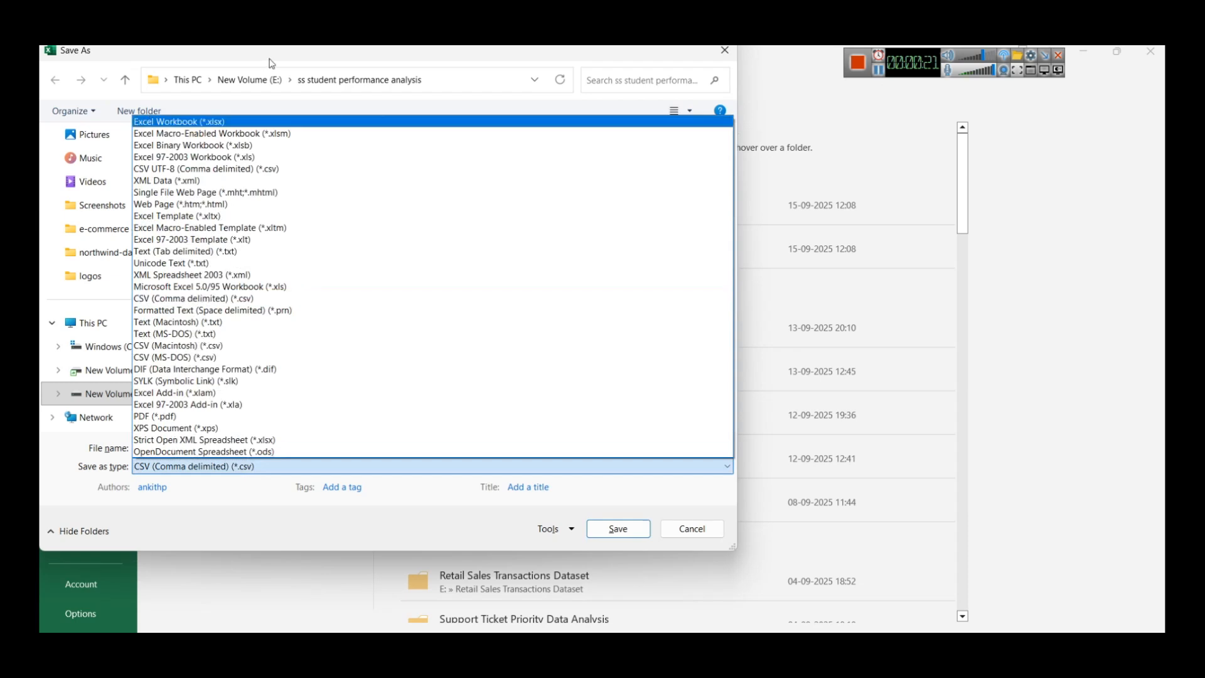
left_click(269, 122)
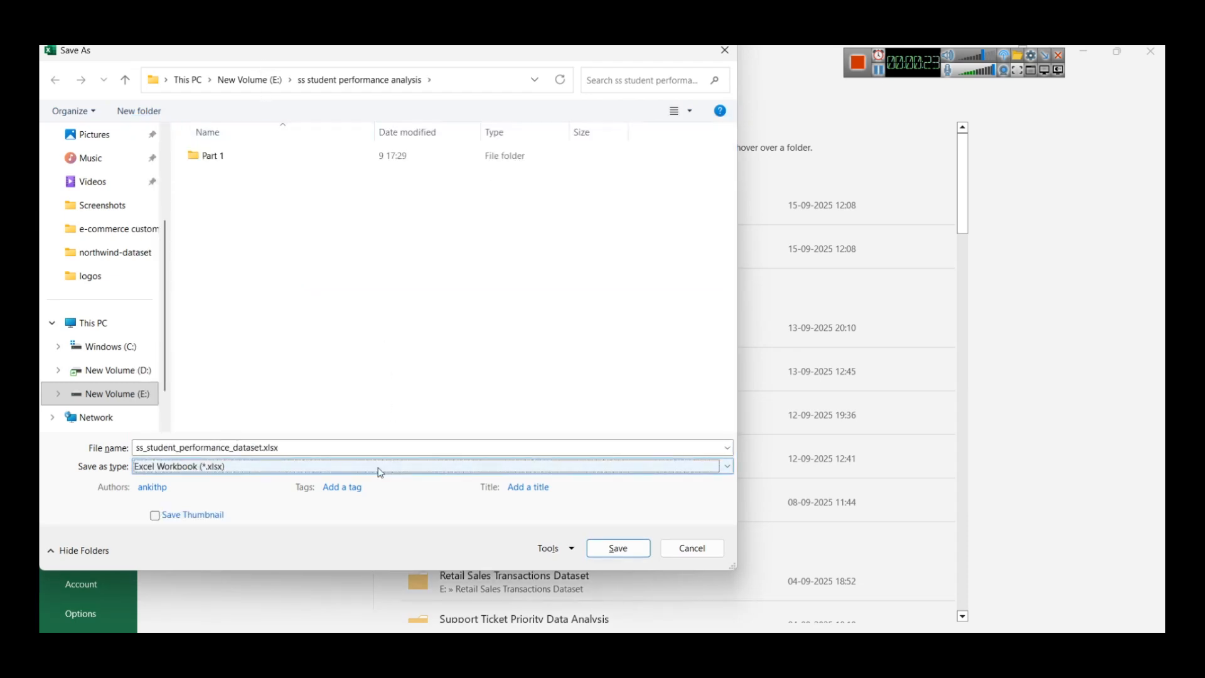
left_click(599, 548)
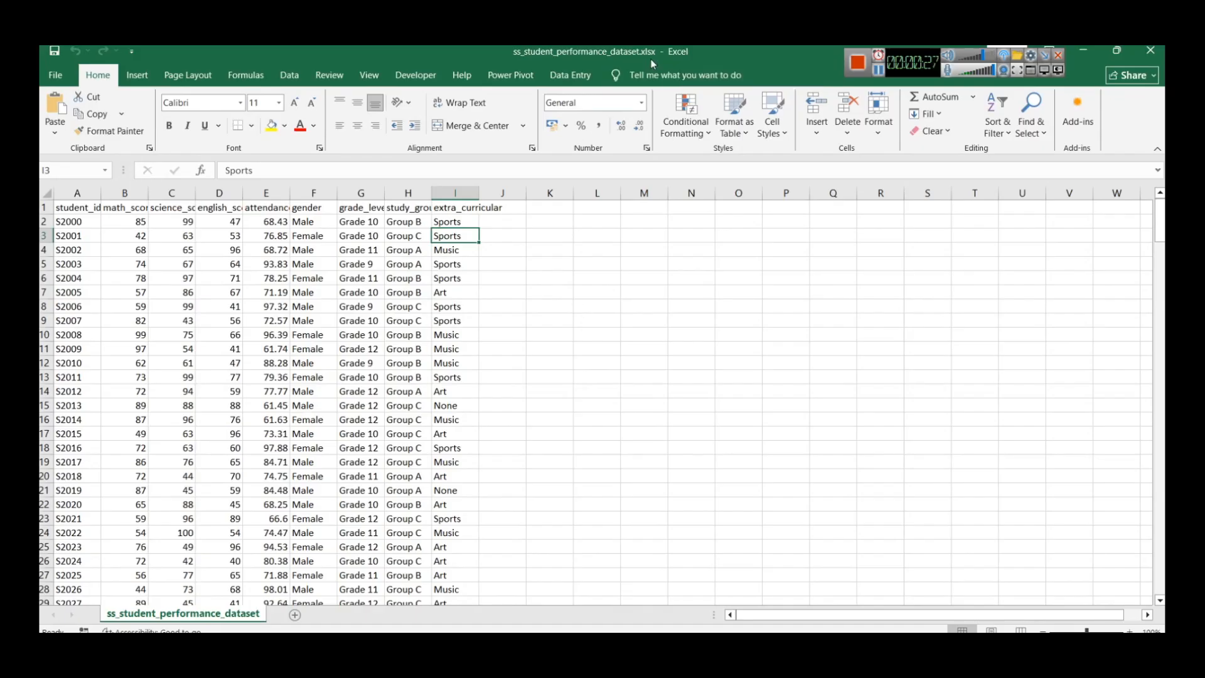
Step: Widen the study_group column and convert the whole data range A1:I251 into a table with headers
left_click_drag(431, 191, 474, 191)
left_click(581, 305)
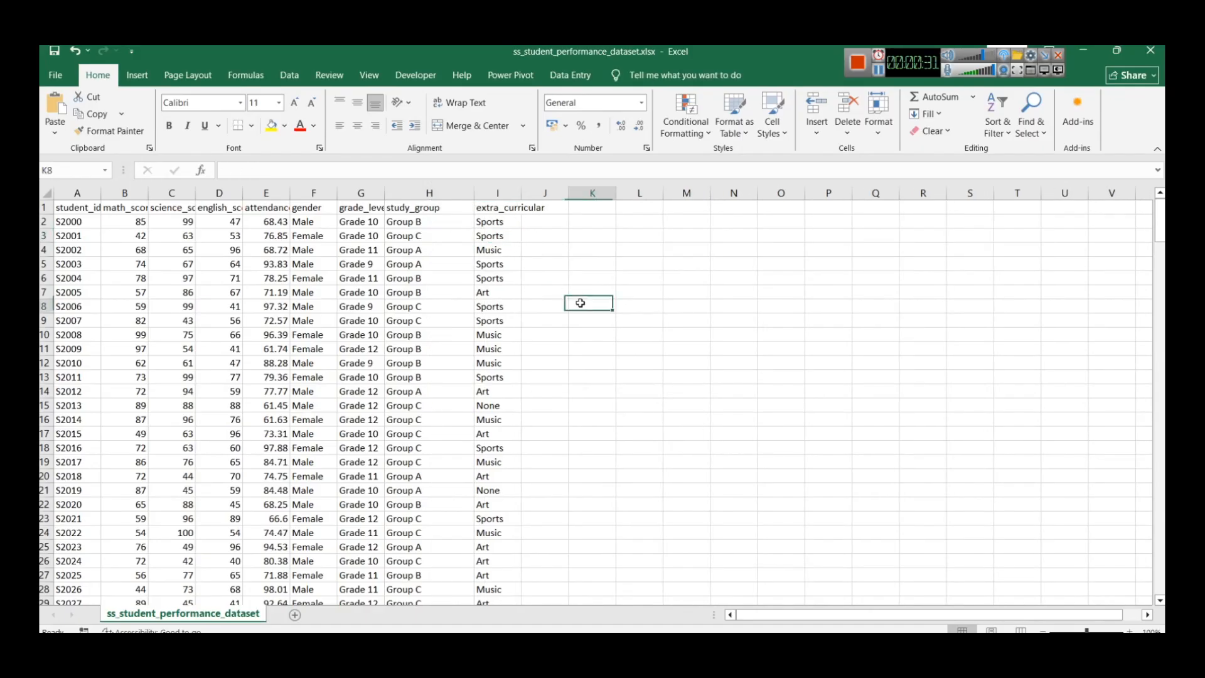
left_click(507, 208)
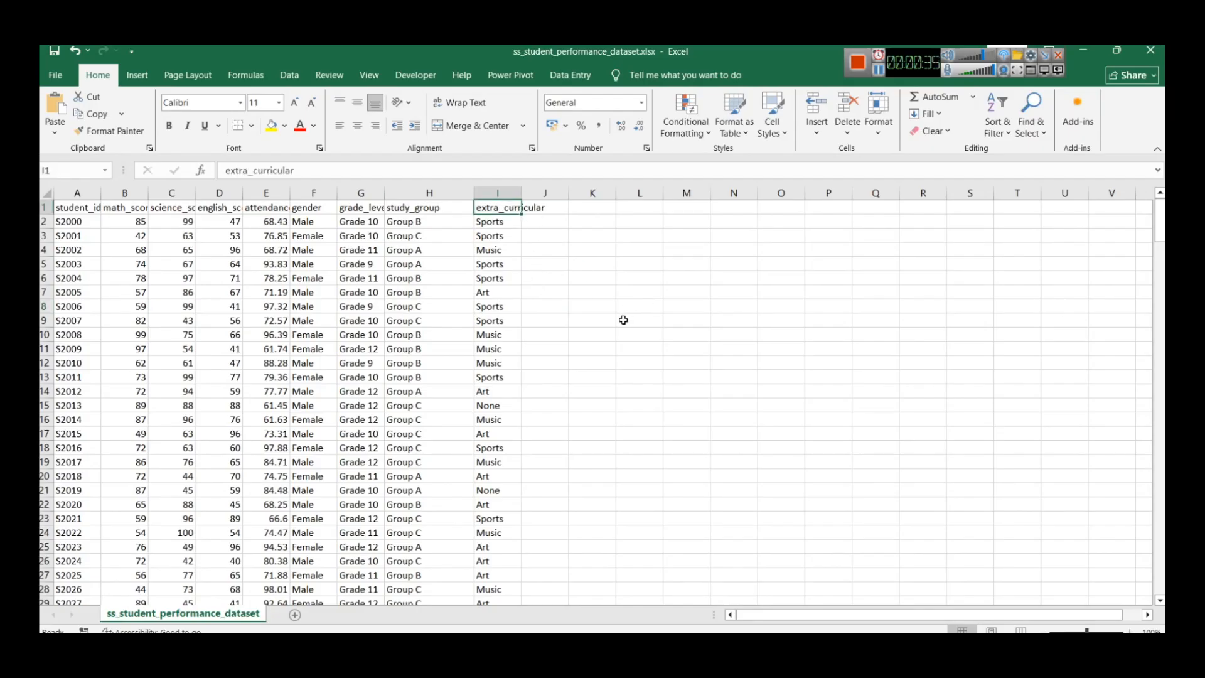
key("ctrl+shift+Down")
key("ctrl+shift+Left")
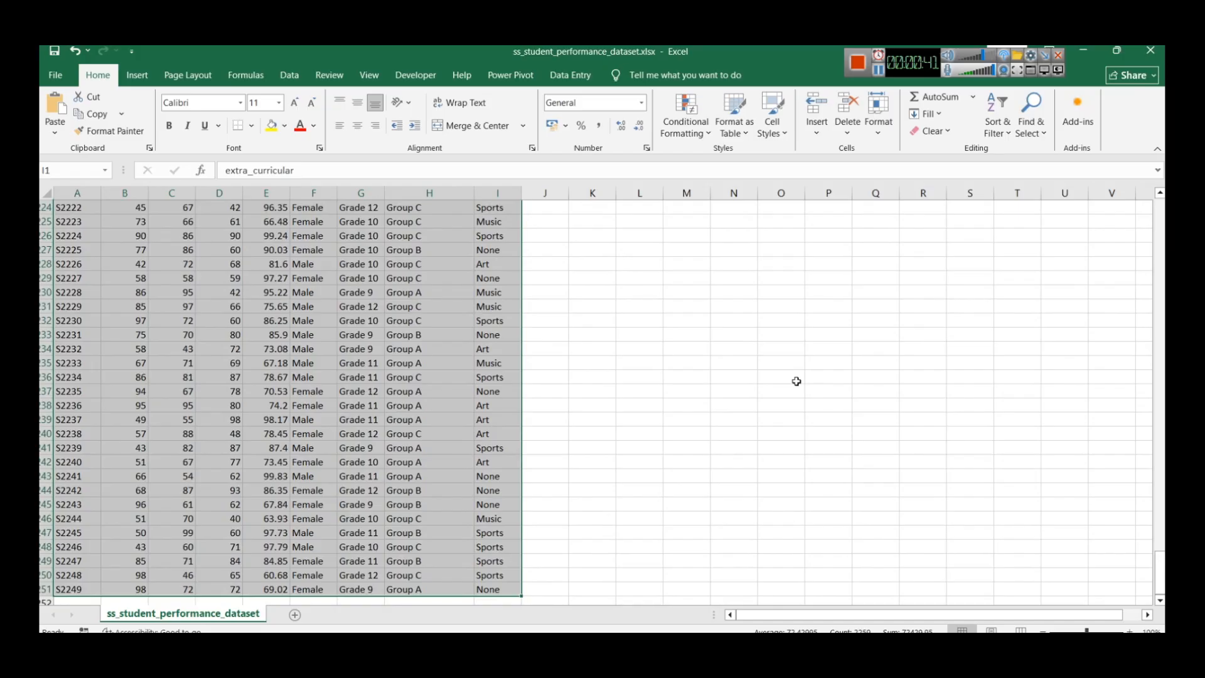
key("ctrl+t")
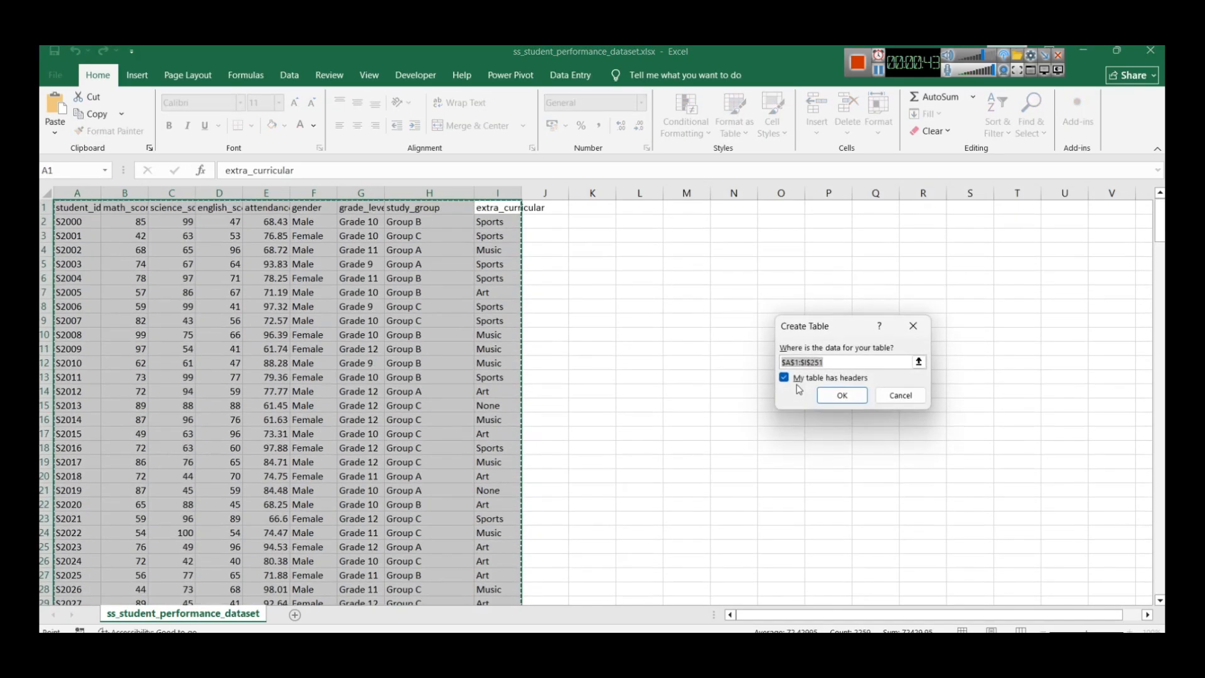
left_click_drag(804, 326, 689, 247)
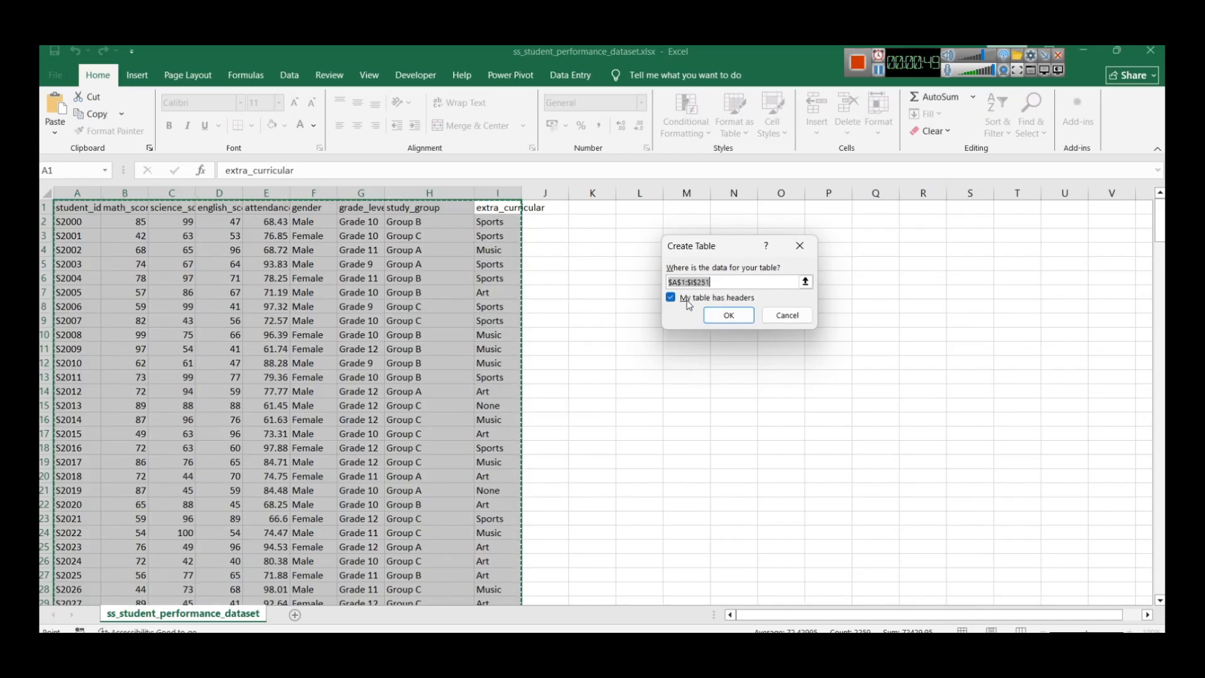
left_click(728, 319)
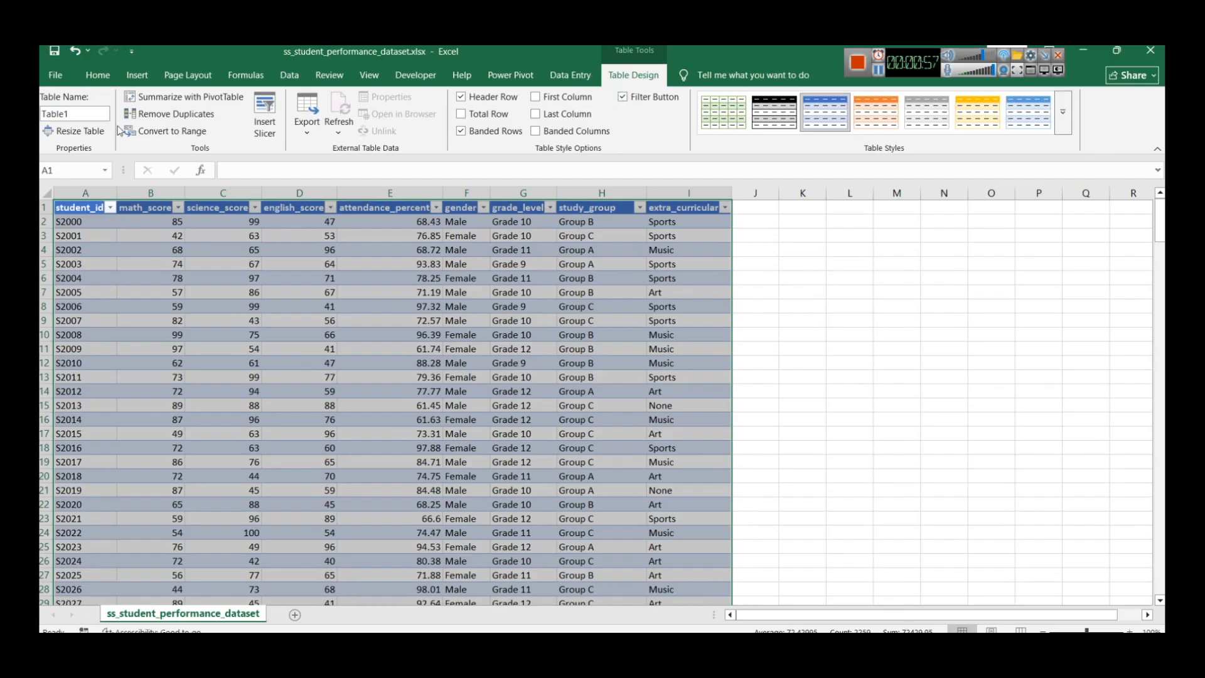
Step: Name the table student_record
left_click(102, 113)
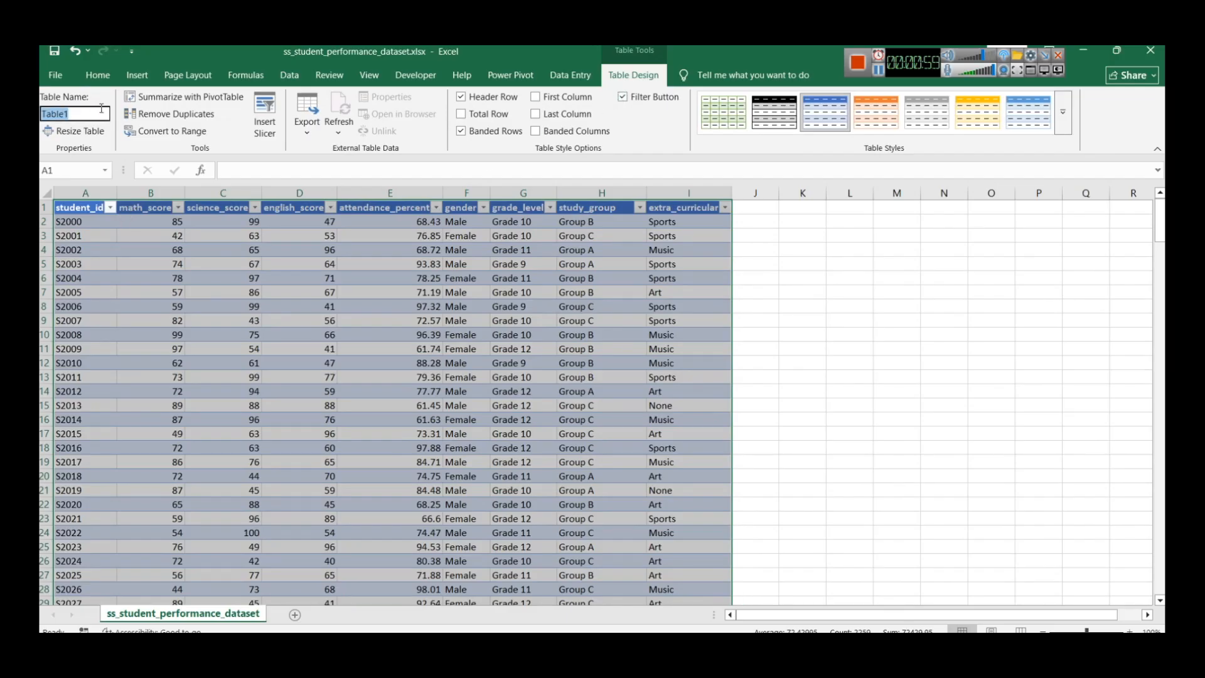
type("student_record")
key("Return")
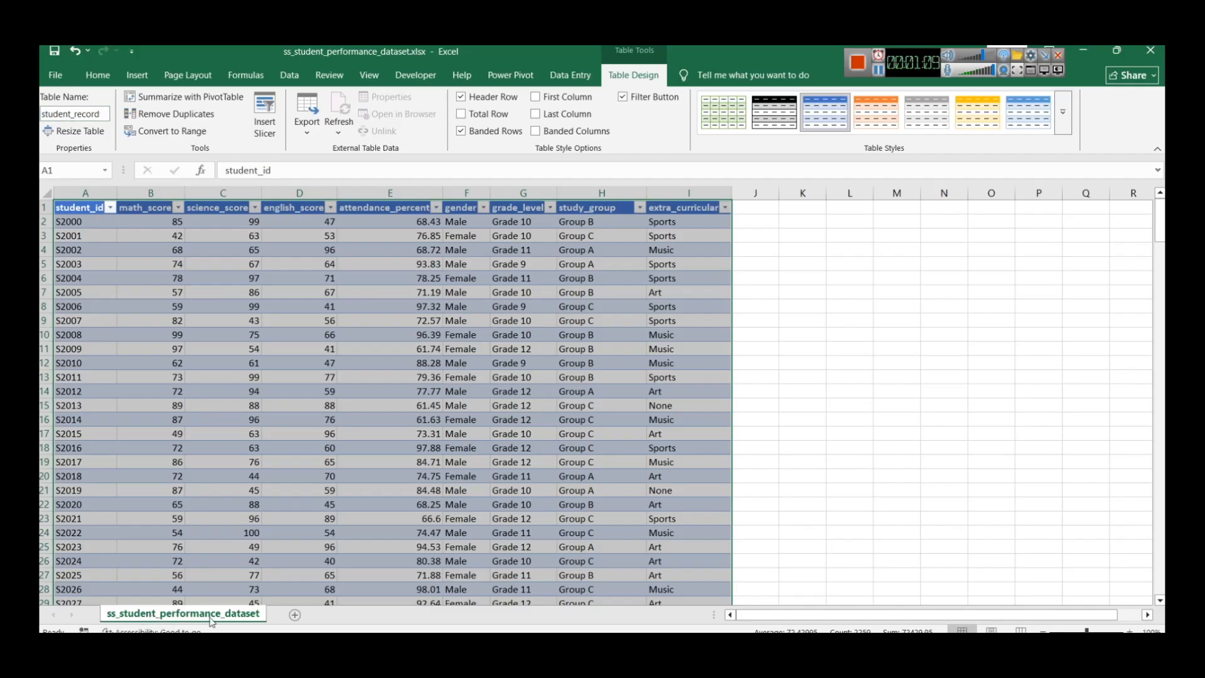
Step: Try to change the table name to student_records
left_click(104, 117)
left_click(101, 114)
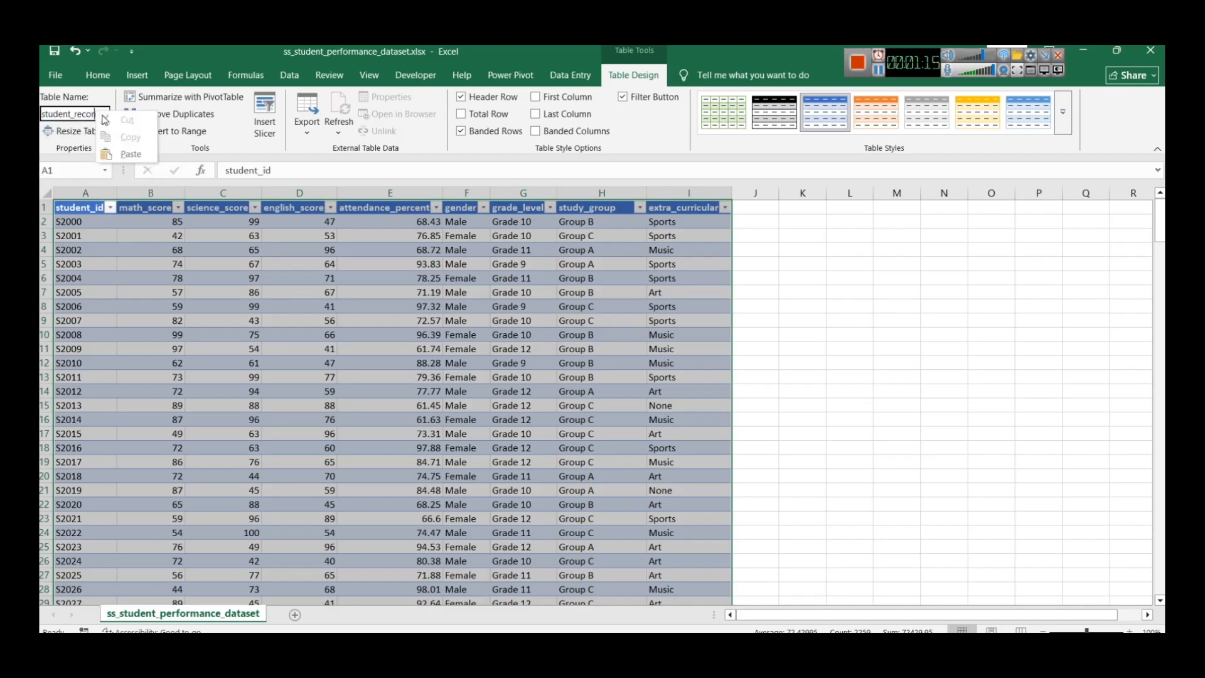
type("s")
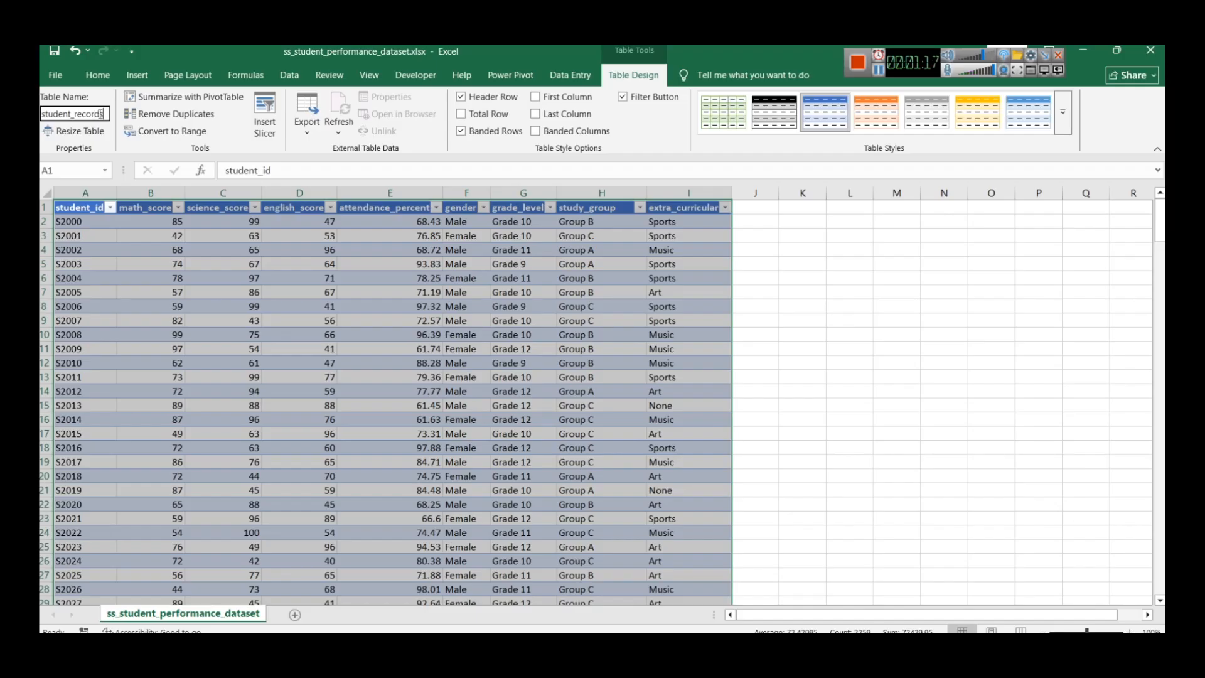
left_click(897, 347)
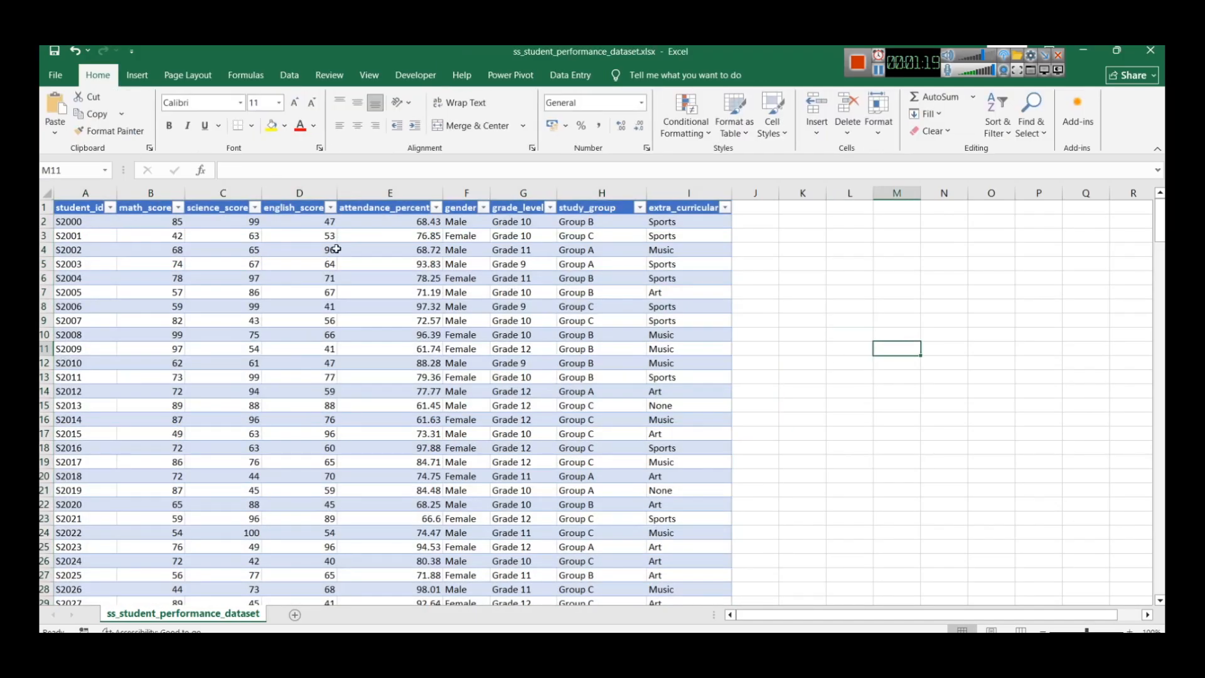
Step: Insert a PivotTable from the student_record table on a new worksheet
left_click(690, 201)
key("ctrl+shift+Left")
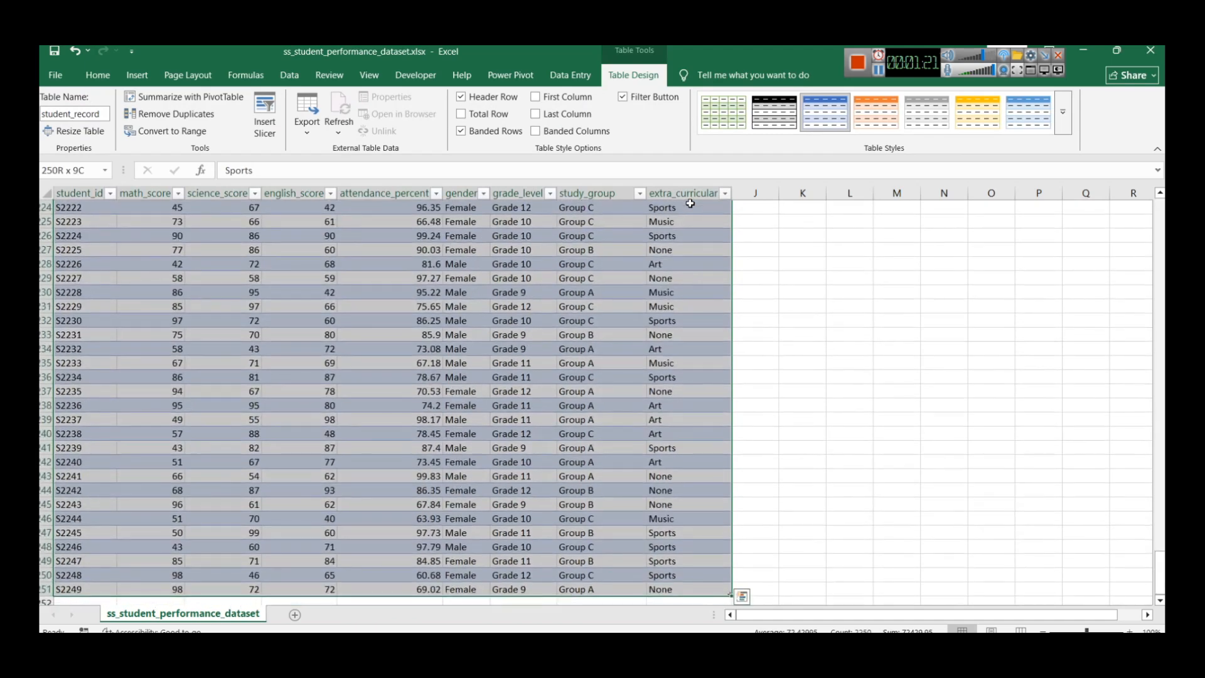
left_click_drag(1164, 564, 1160, 204)
left_click(878, 71)
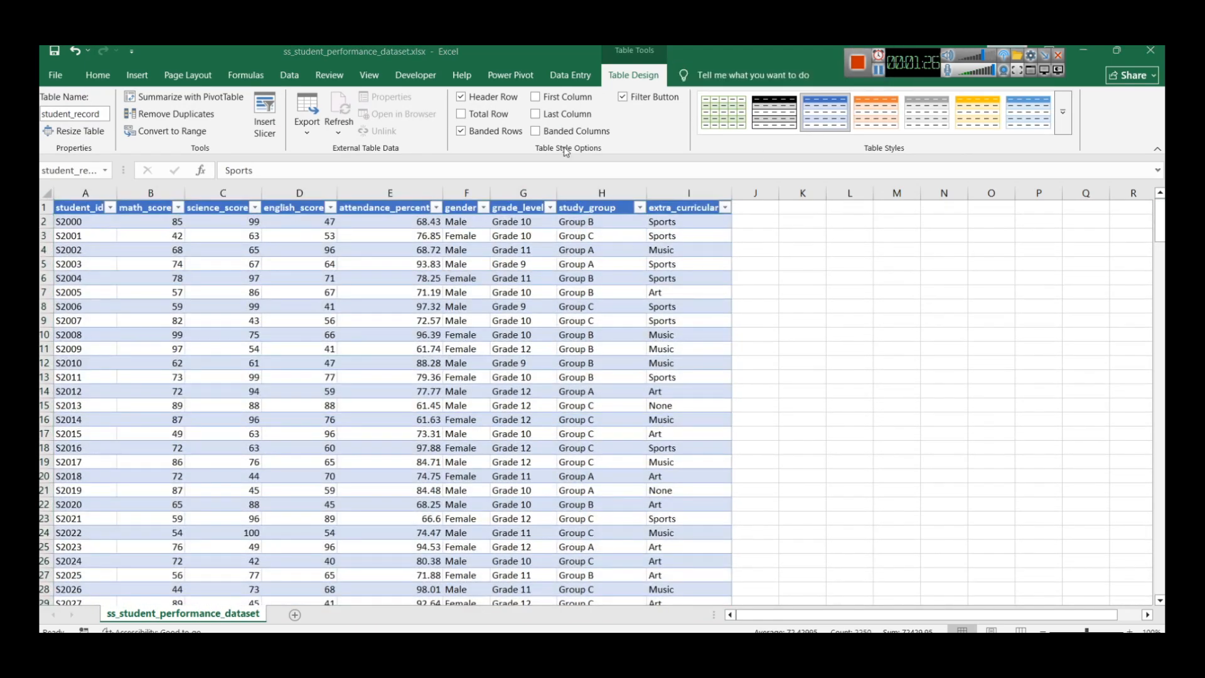
left_click(142, 81)
left_click(139, 78)
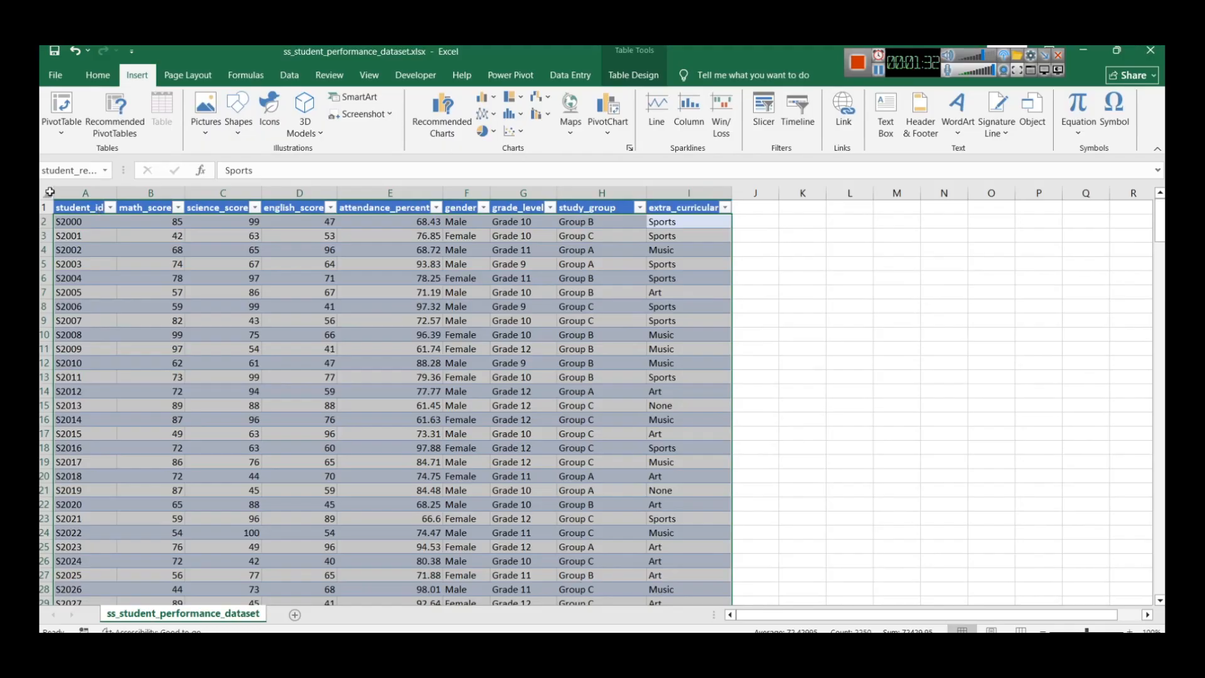
left_click(64, 134)
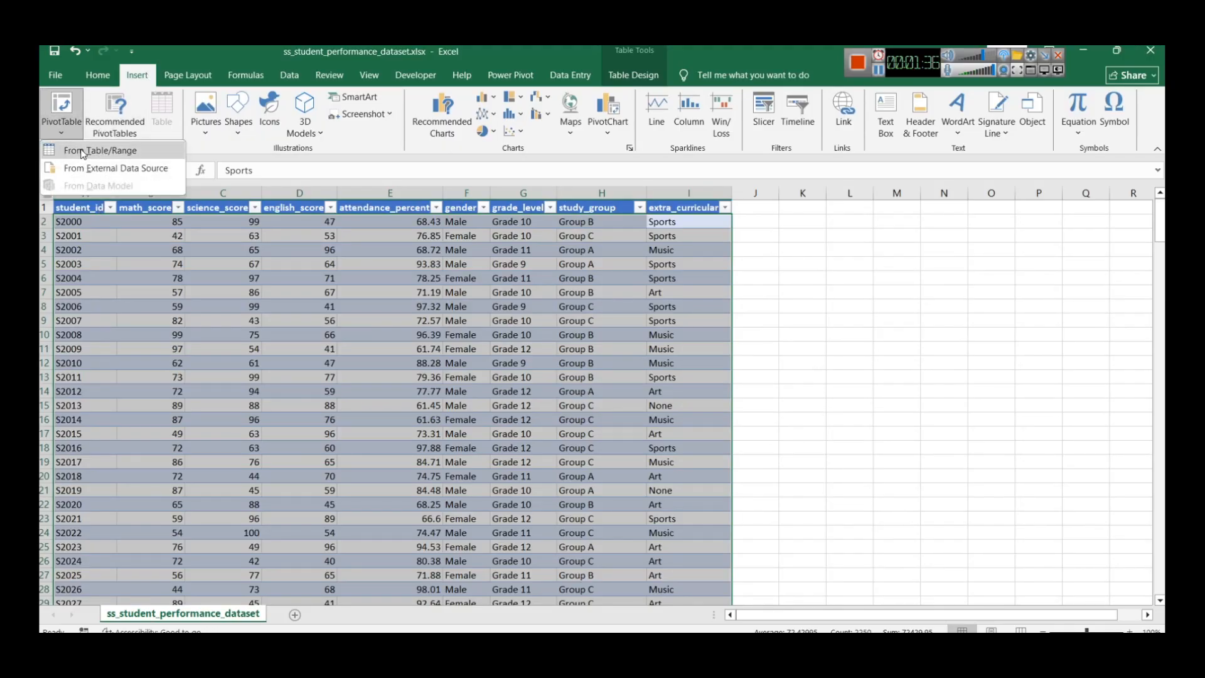
left_click(83, 152)
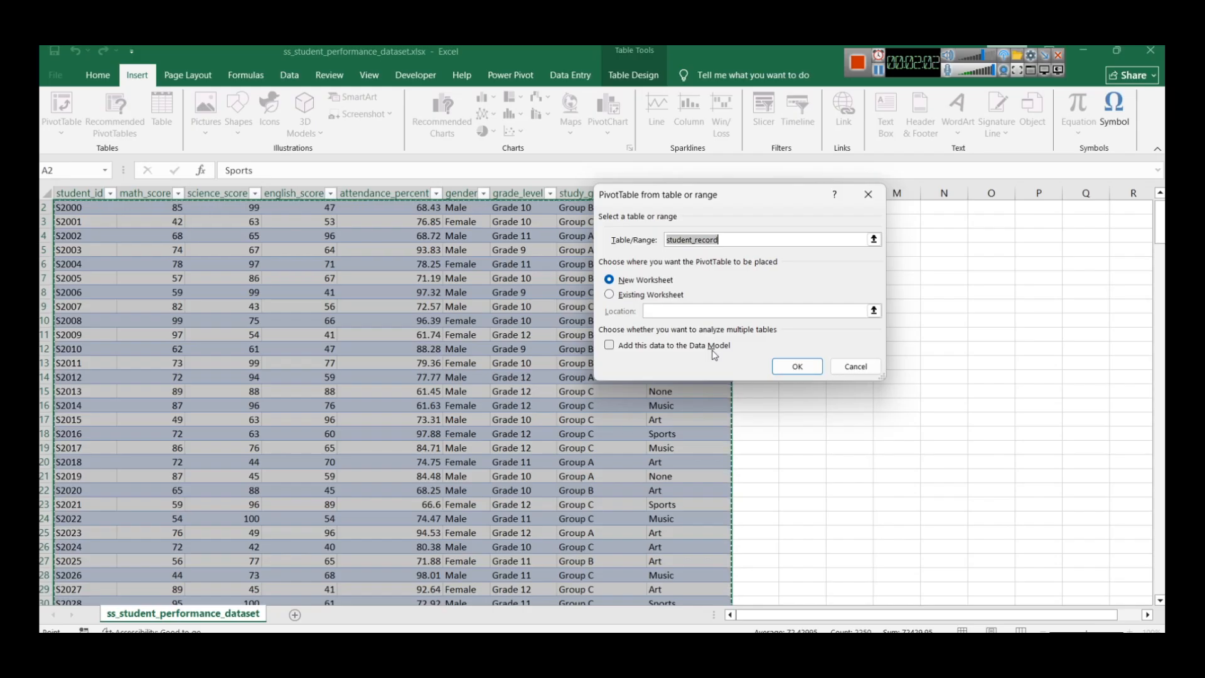
left_click(791, 365)
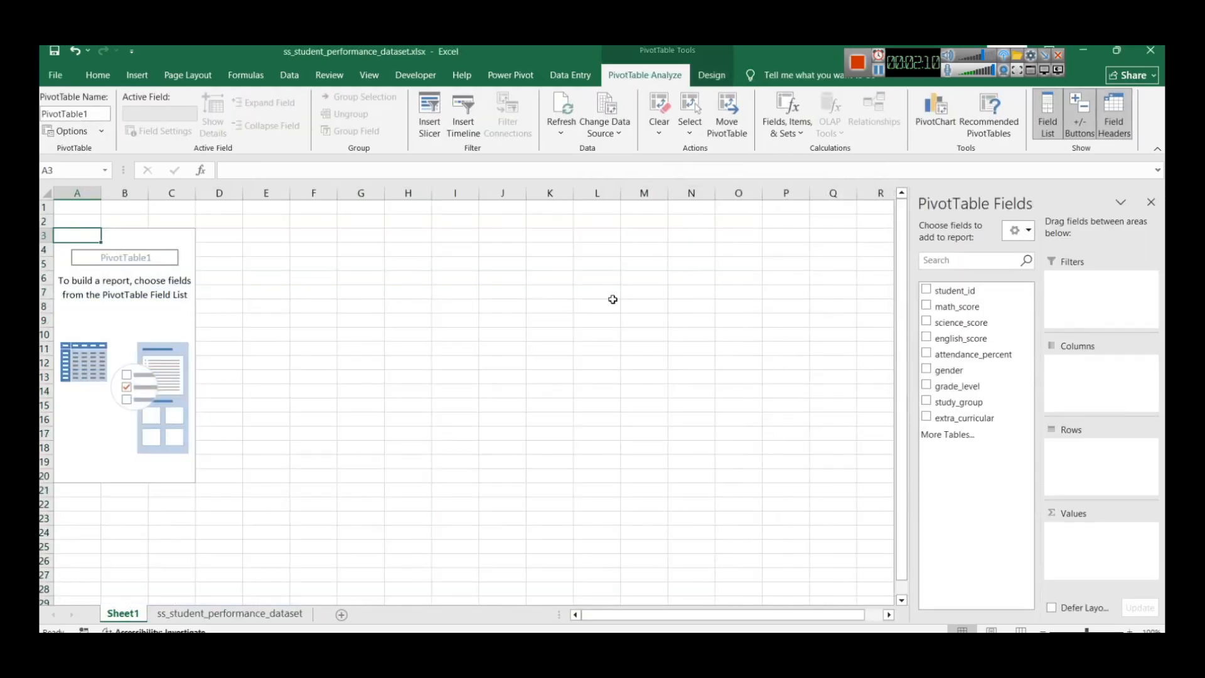
Step: Rename the new PivotTable worksheet as pivot_tables
left_click(229, 613)
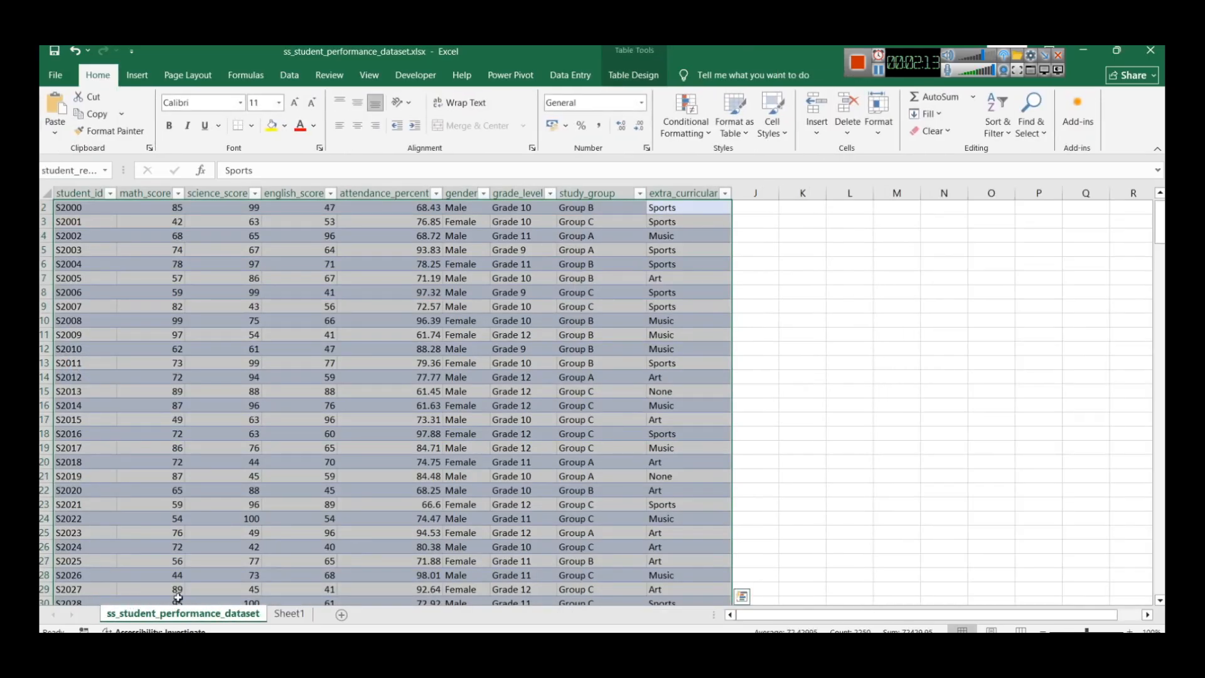
scroll(362, 402, "up", 1)
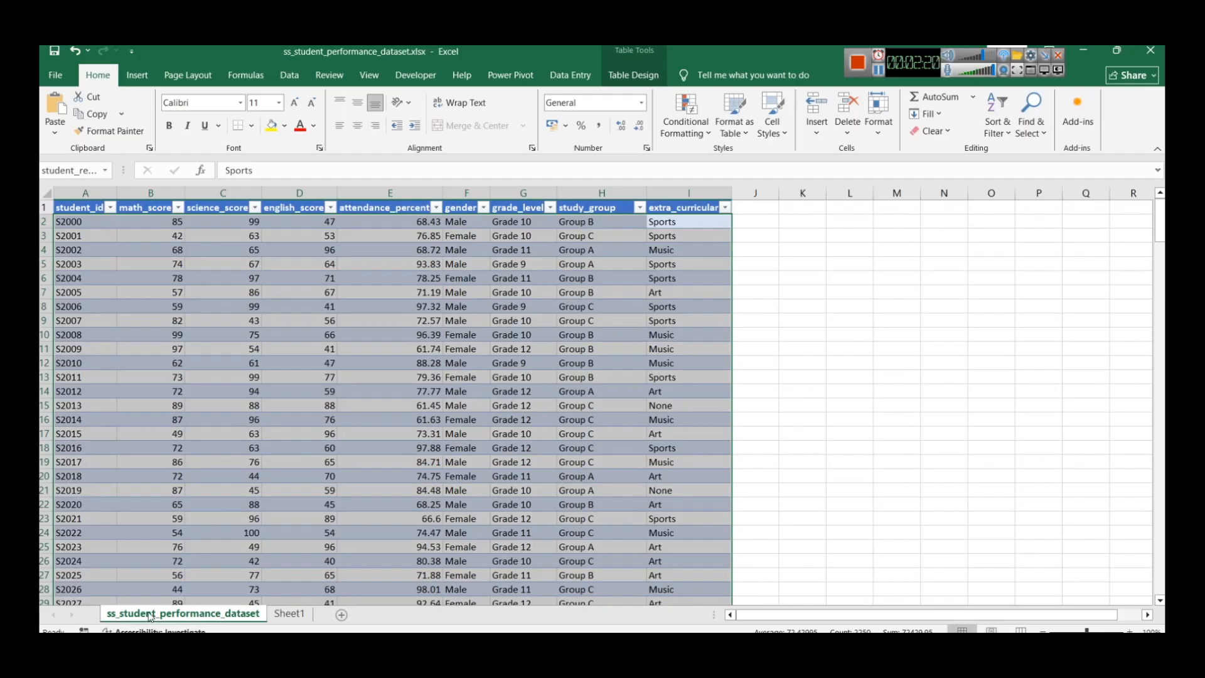
left_click(276, 619)
right_click(279, 618)
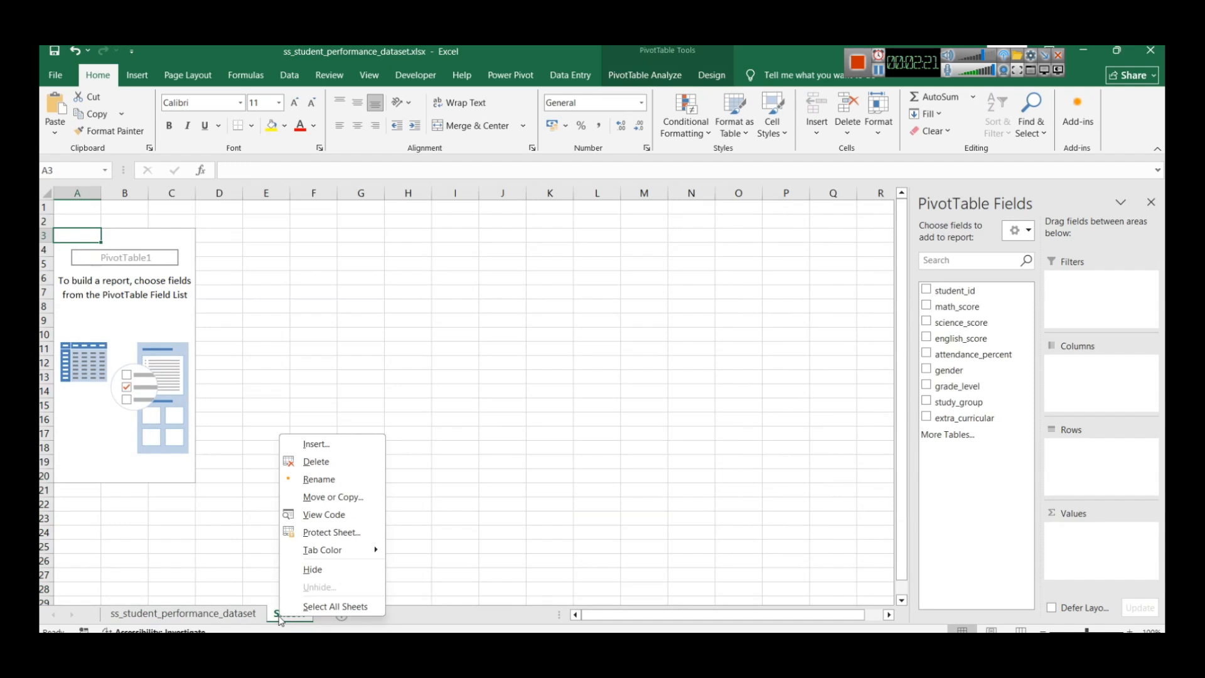
left_click(356, 481)
type("pivot_tables")
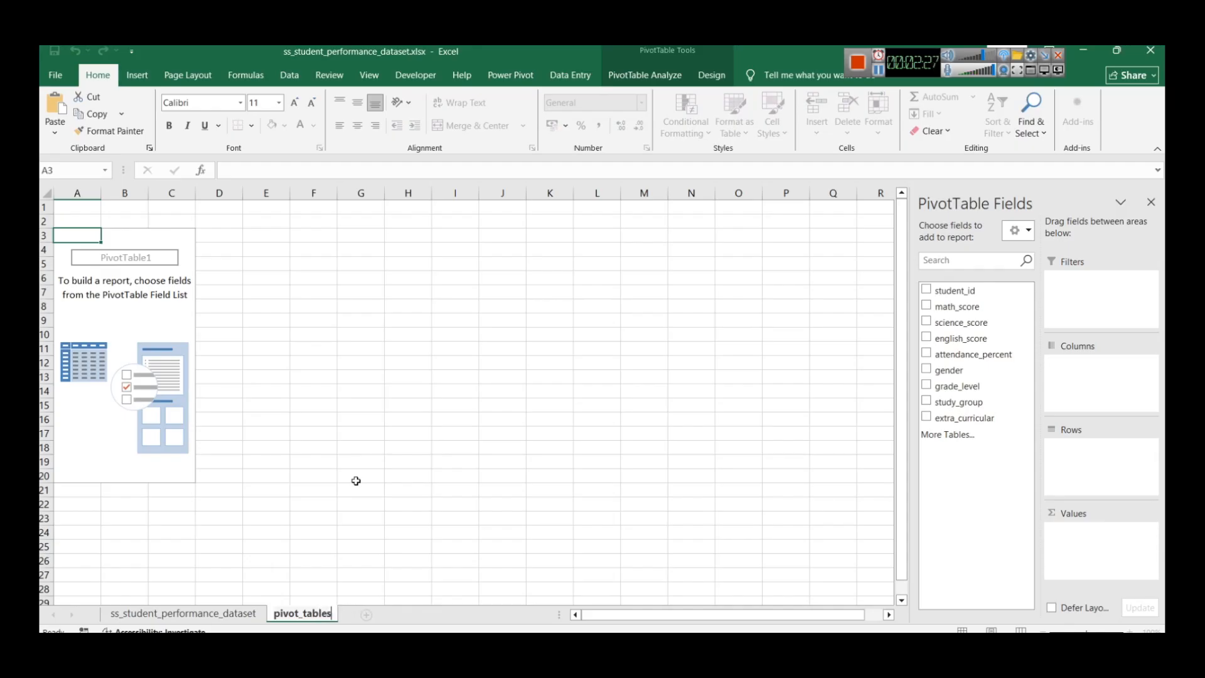
left_click(336, 574)
left_click(70, 232)
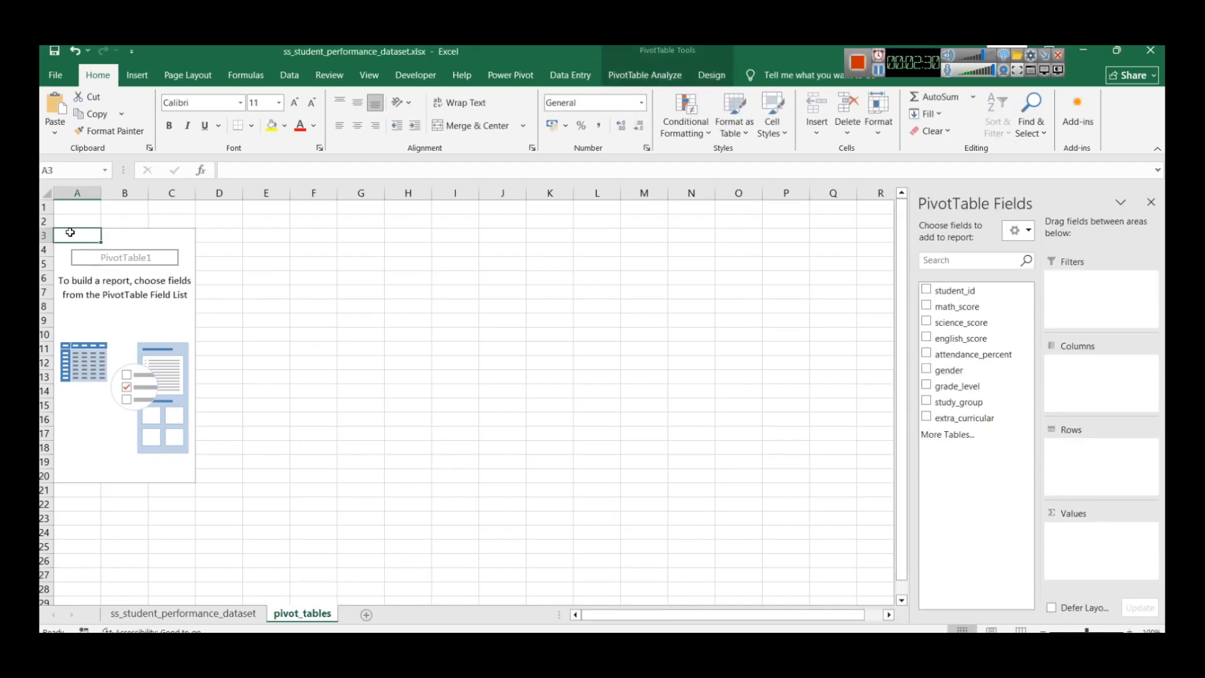
left_click(110, 253)
left_click(62, 240)
left_click(638, 81)
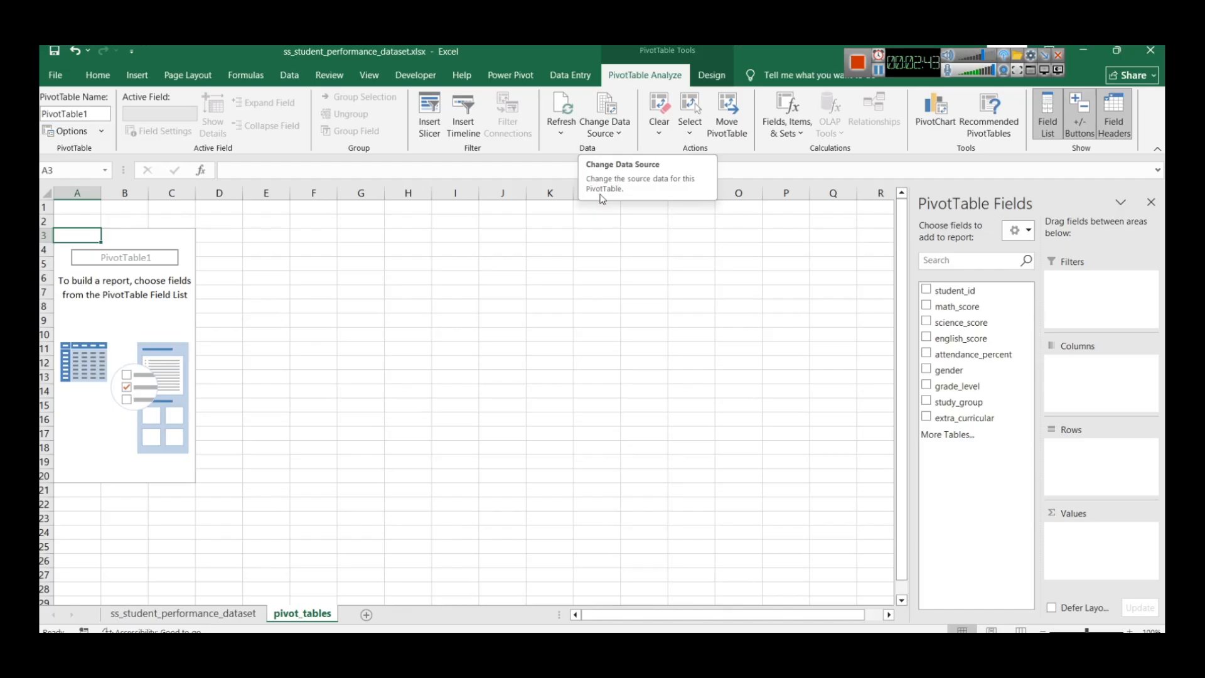
left_click(879, 71)
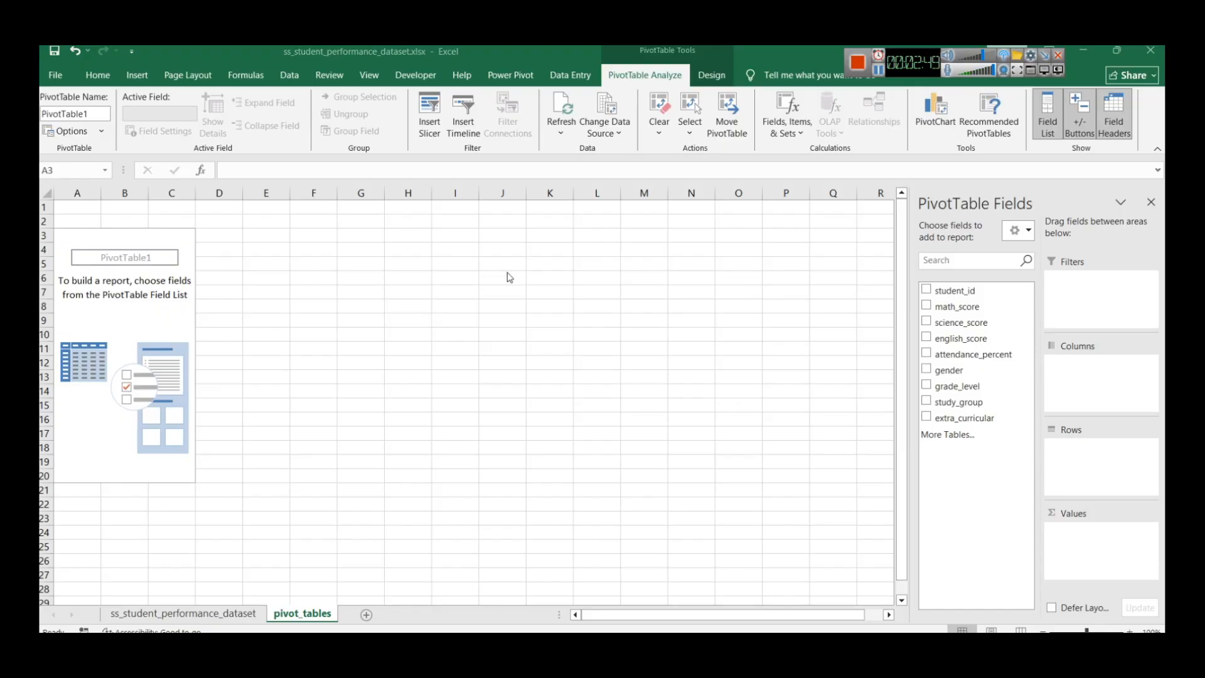
Step: Open Notepad and write "number of students" as the first line, followed by a blank line
key("super+r")
key("Return")
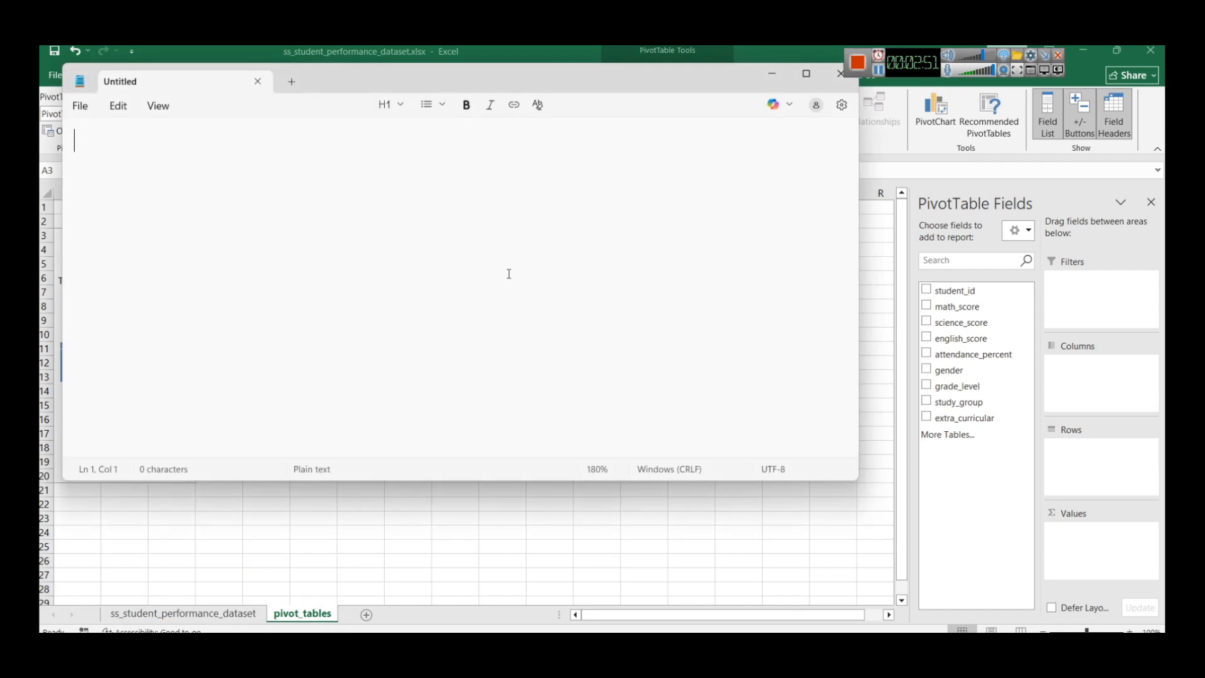
type("number of students")
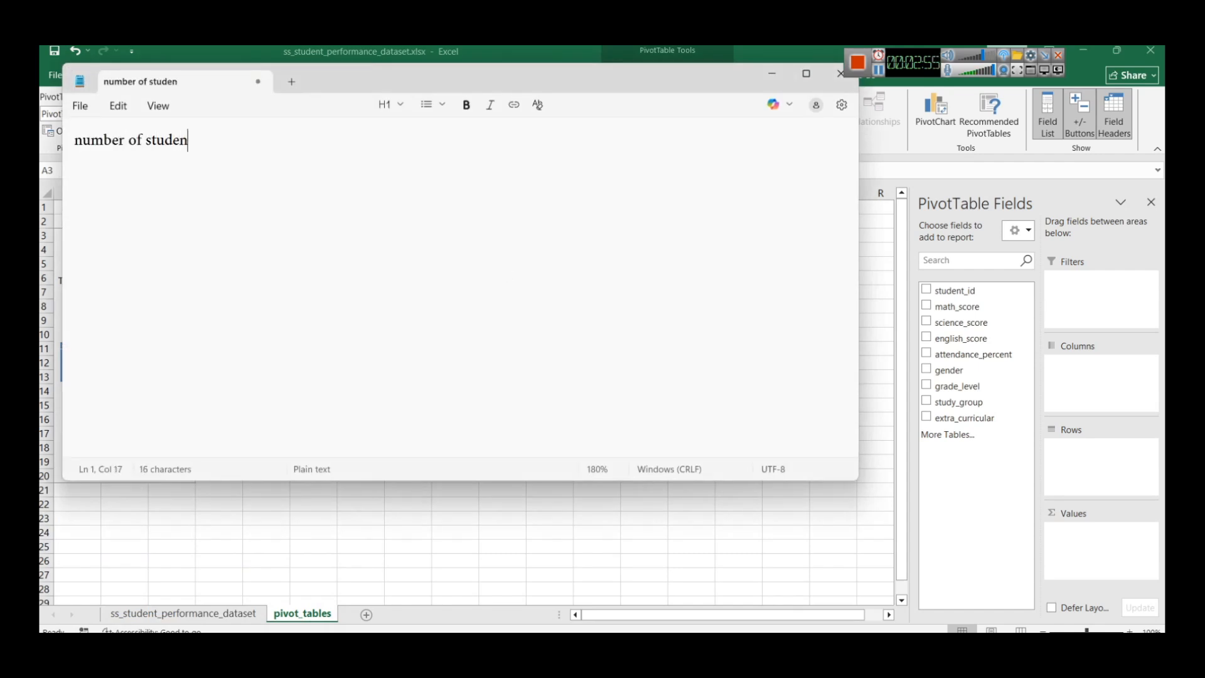
key("Return")
key("Return")
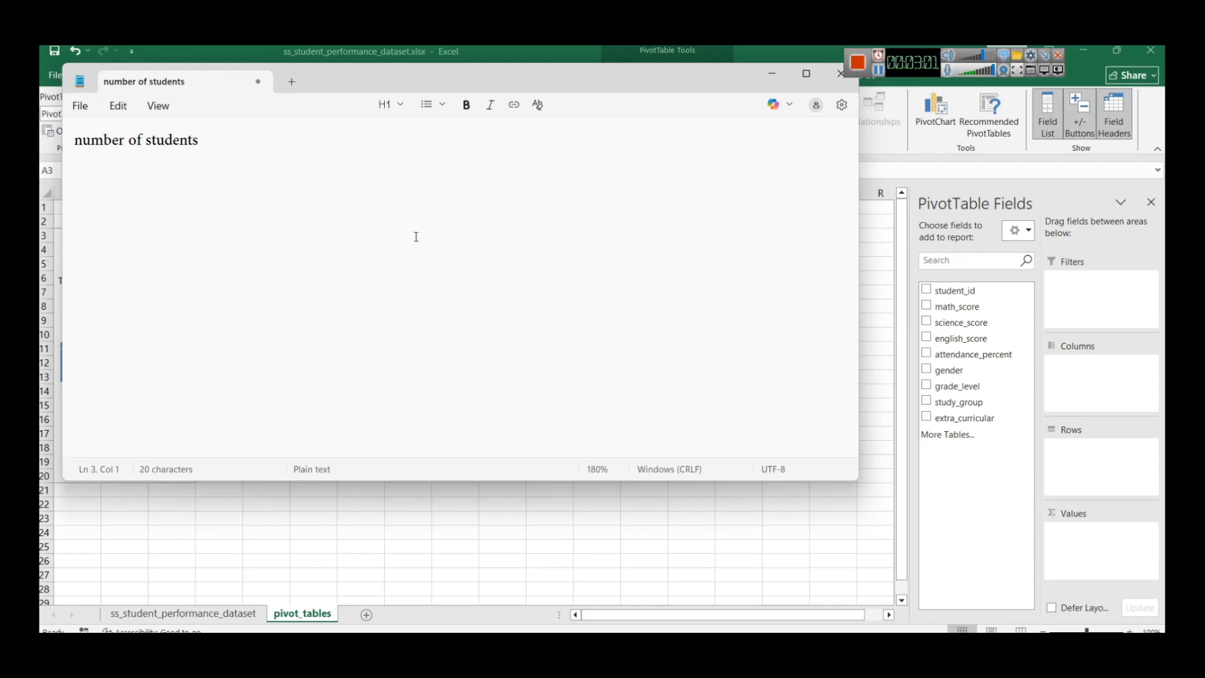
Step: Add the line "avg. science score" to the notes, followed by a blank line
type("avg. science core")
key("Return")
key("Left")
key("ctrl+Left")
type("s")
key("Return")
Step: Add the lines "avg. maths score" and "avg. attendance pct." to the notes, separated by a blank line
type("avg. ")
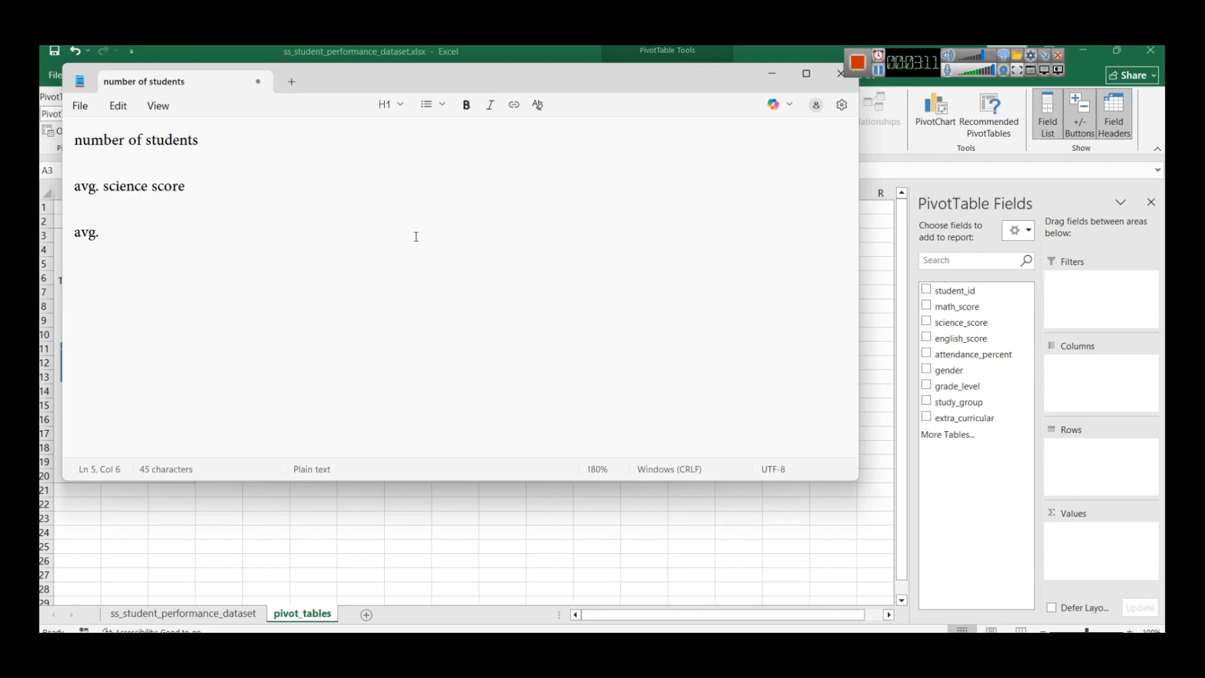
type("maths ")
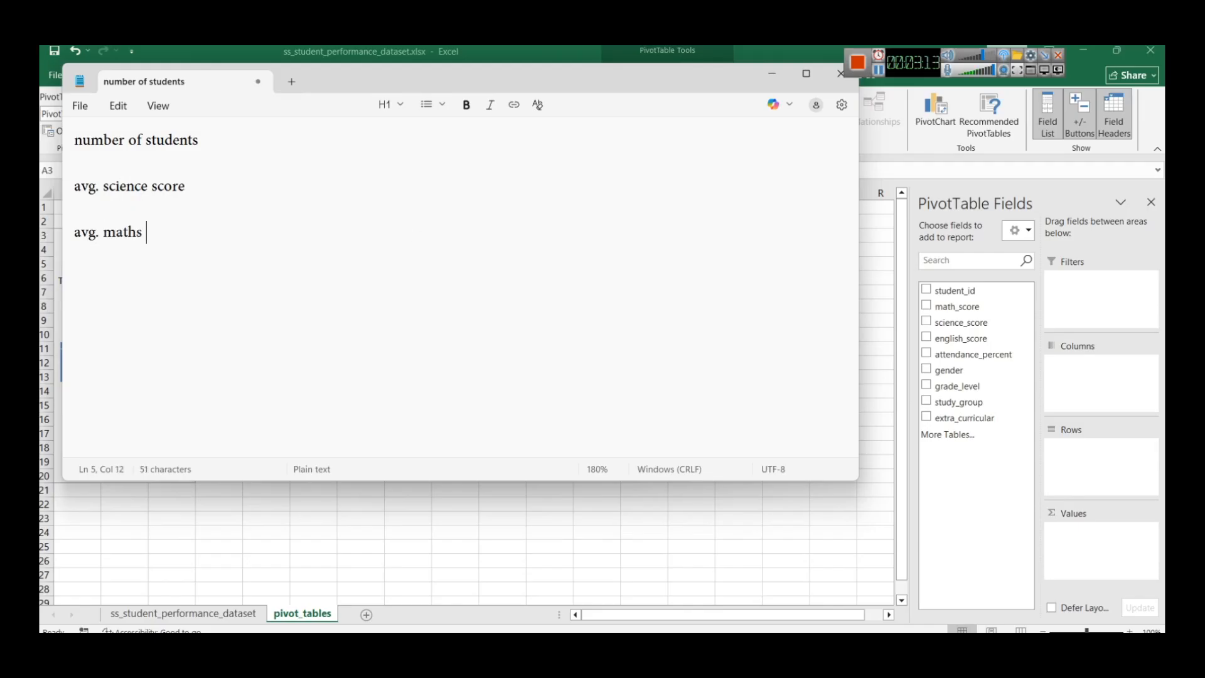
type("score")
key("Return")
type("avg.")
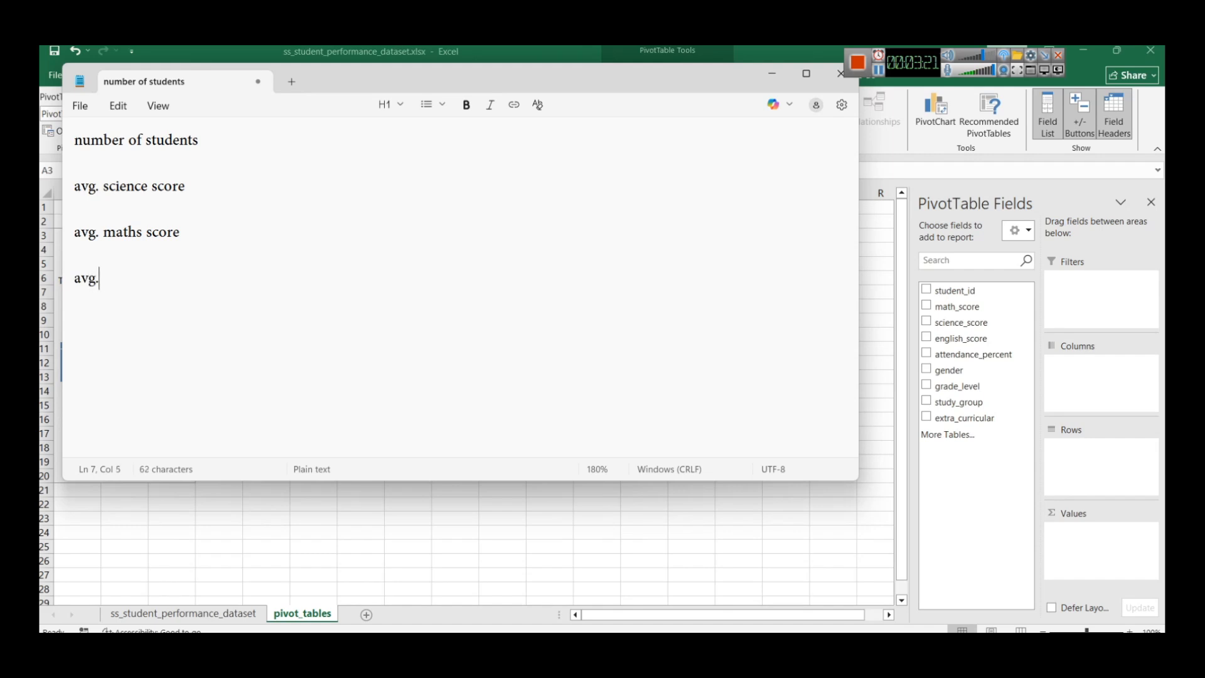
type(" attendan")
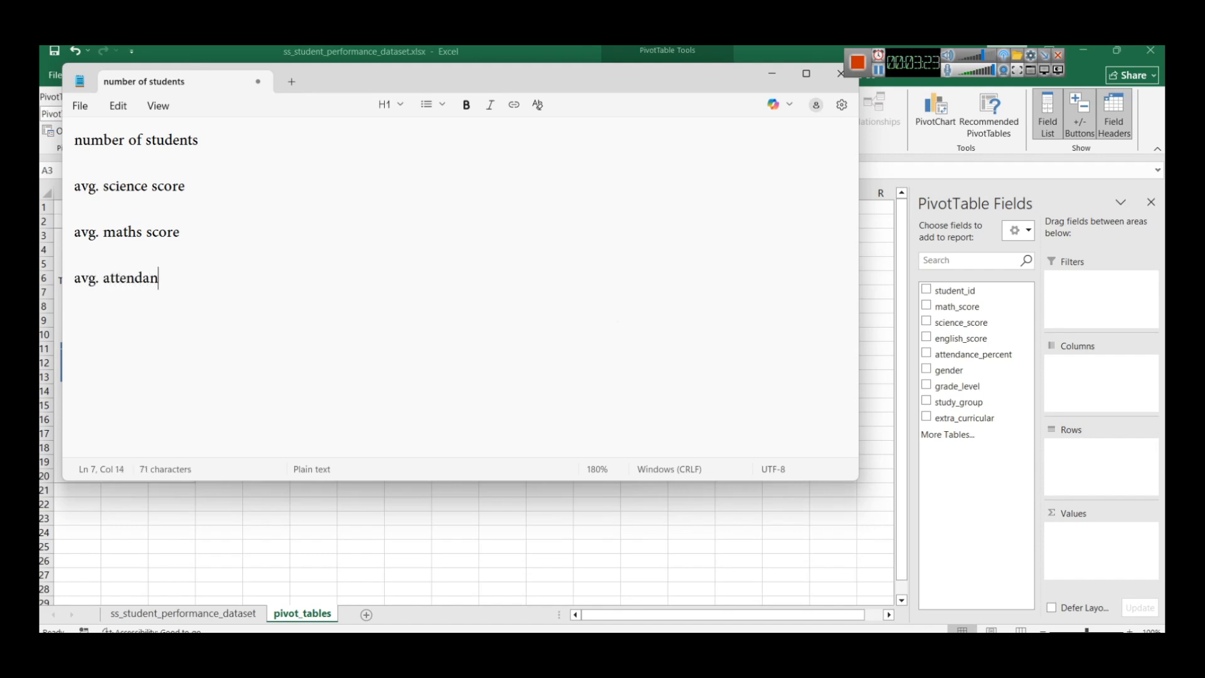
type("ce pct.")
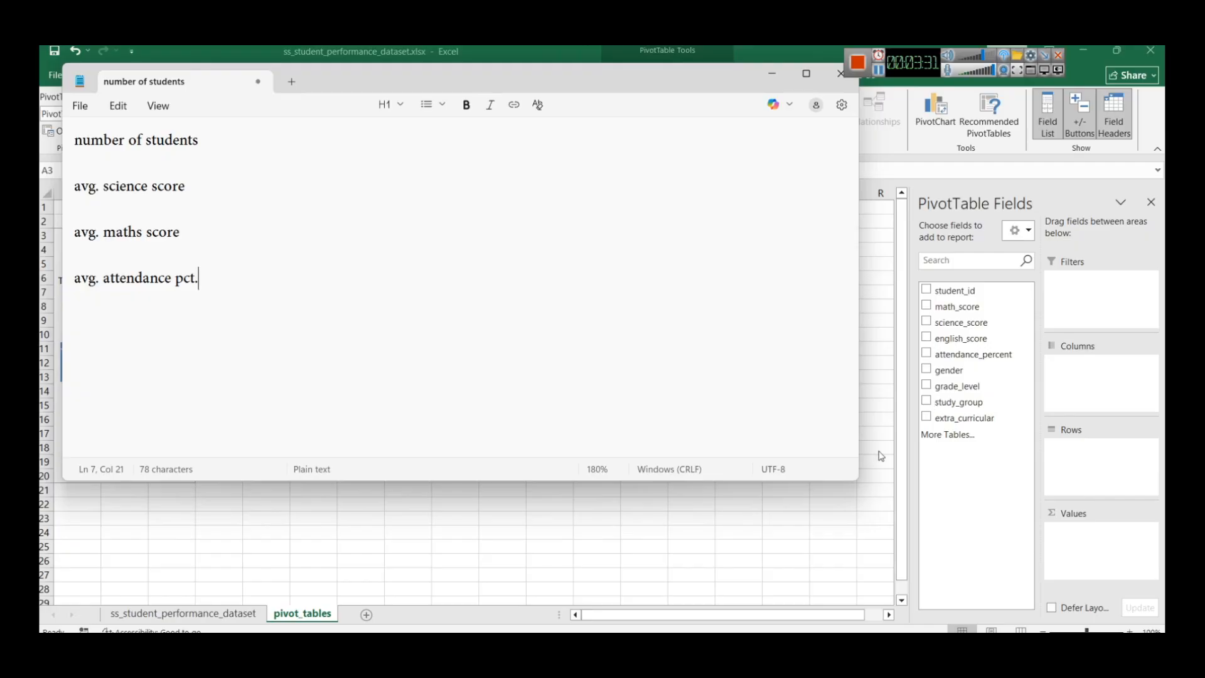
Step: Check the score columns in the dataset sheet and insert "avg. English score" between the maths and attendance lines of the notes
left_click(777, 524)
left_click(223, 612)
left_click(553, 332)
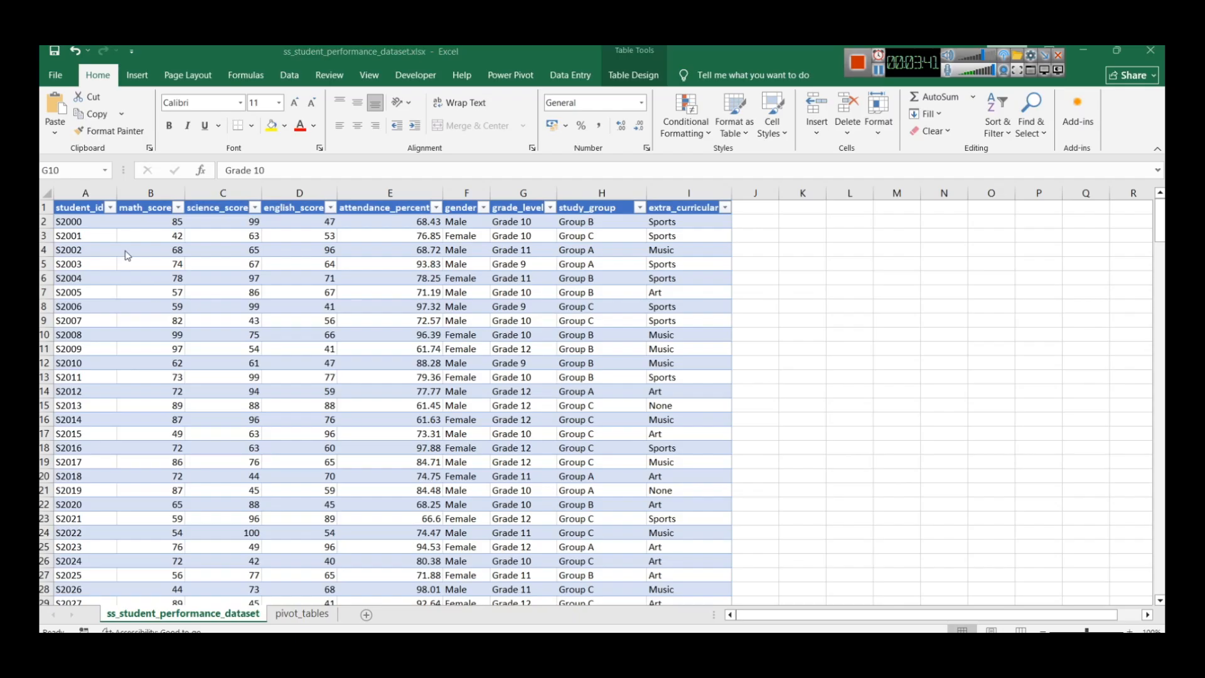
left_click(134, 195)
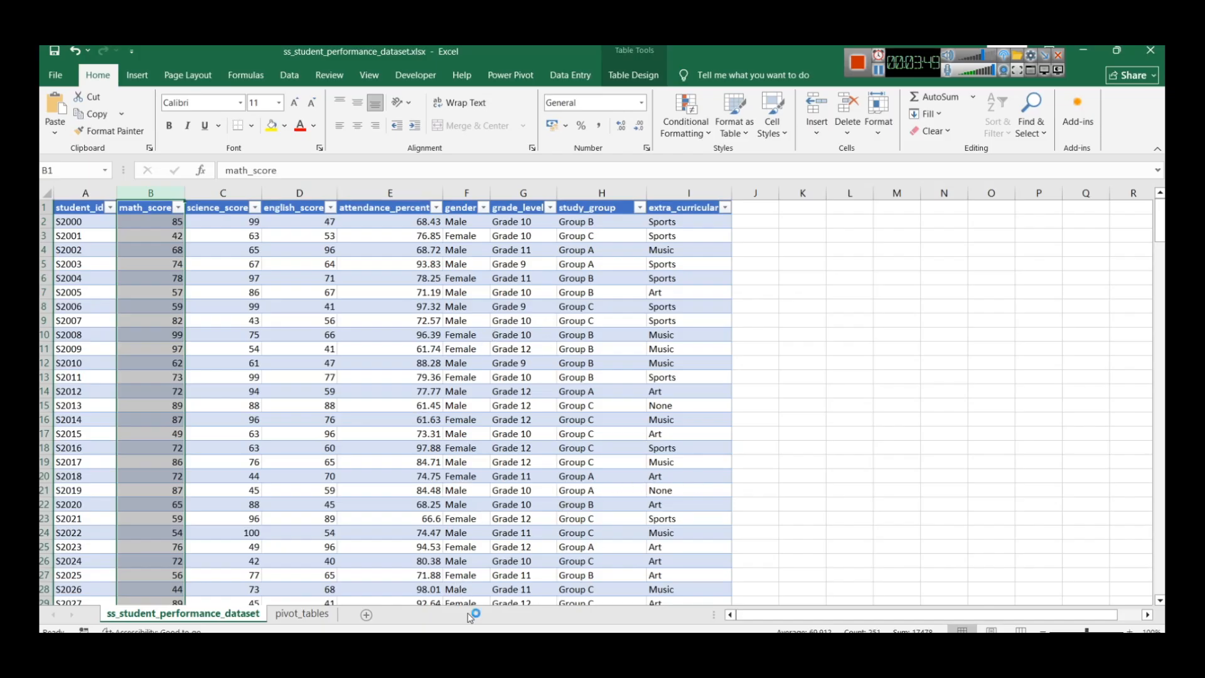
left_click(564, 601)
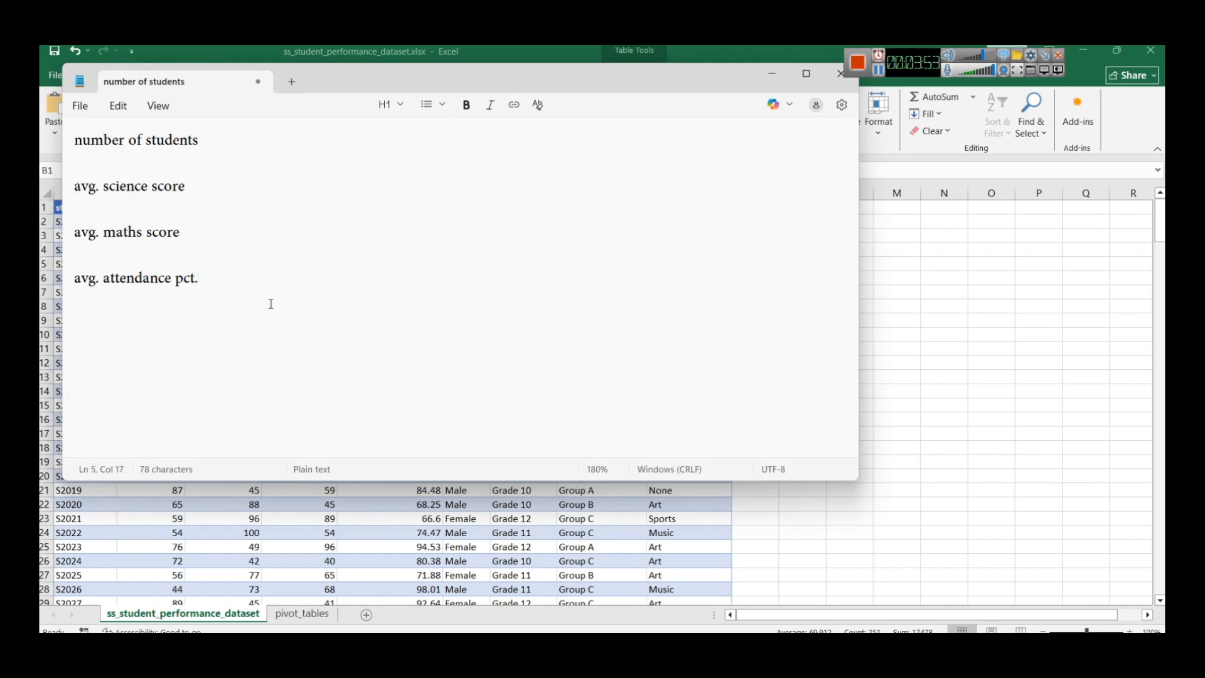
key("Return")
key("Return")
type("avg")
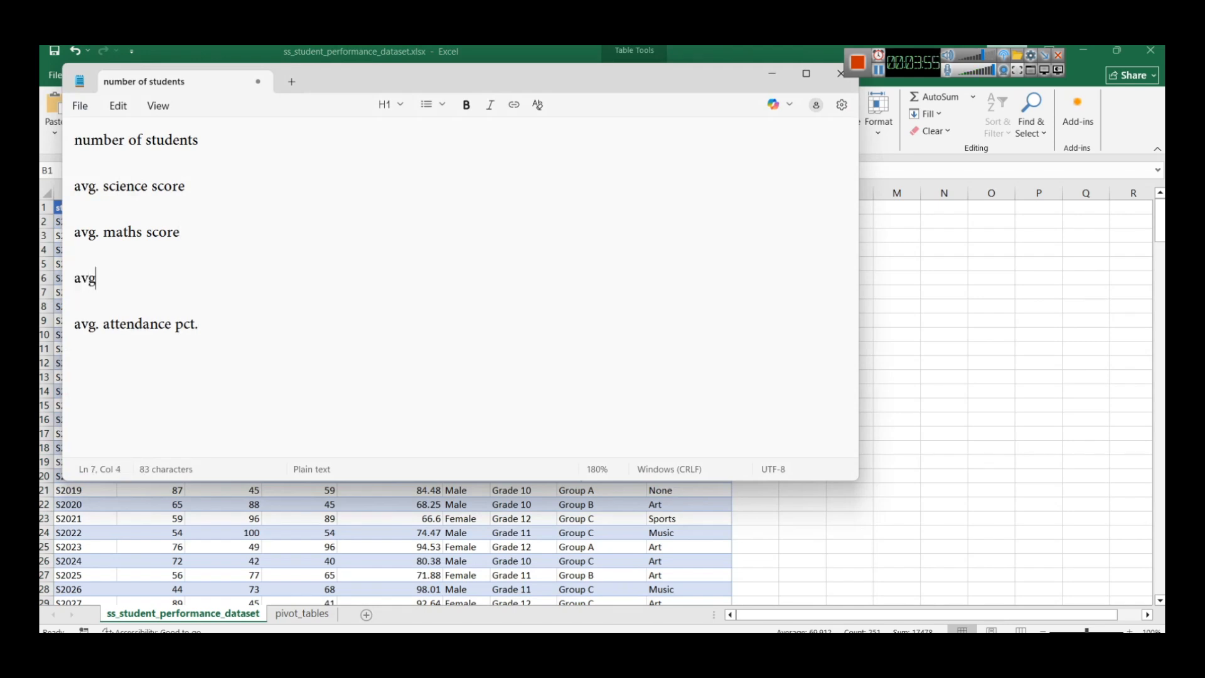
type(". English score")
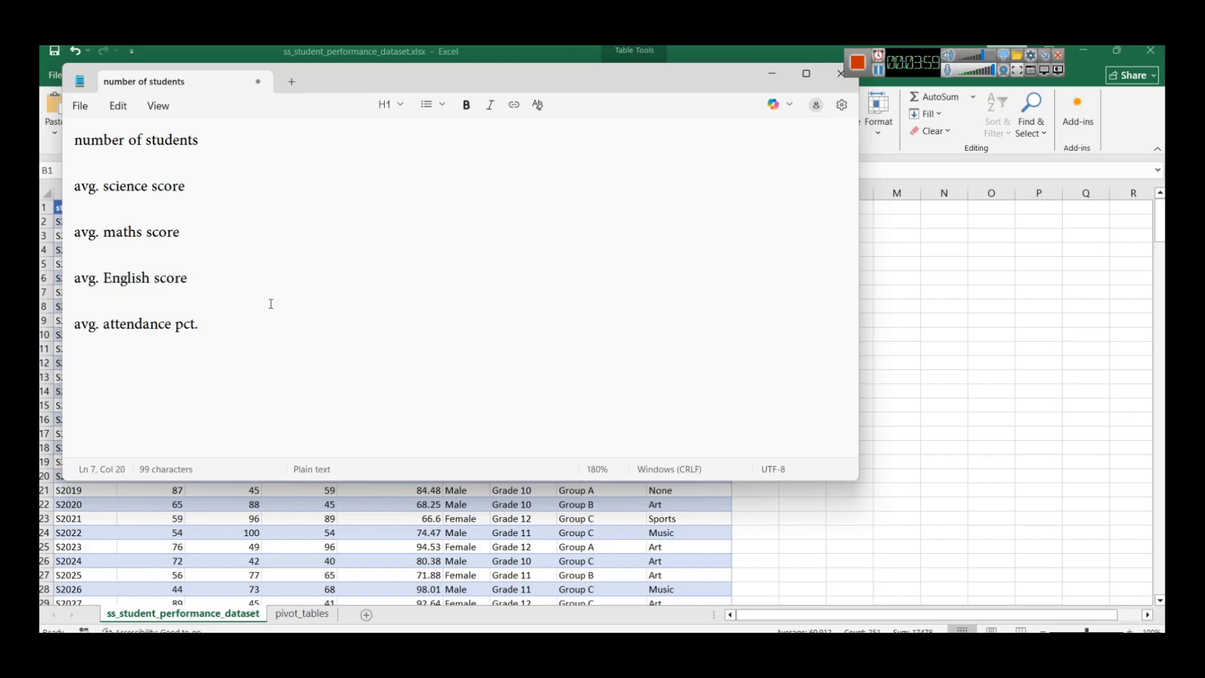
Step: Add the heading "KPIs" above the list in the notes, followed by a blank line
left_click(83, 140)
key("Return")
key("Up")
type("K")
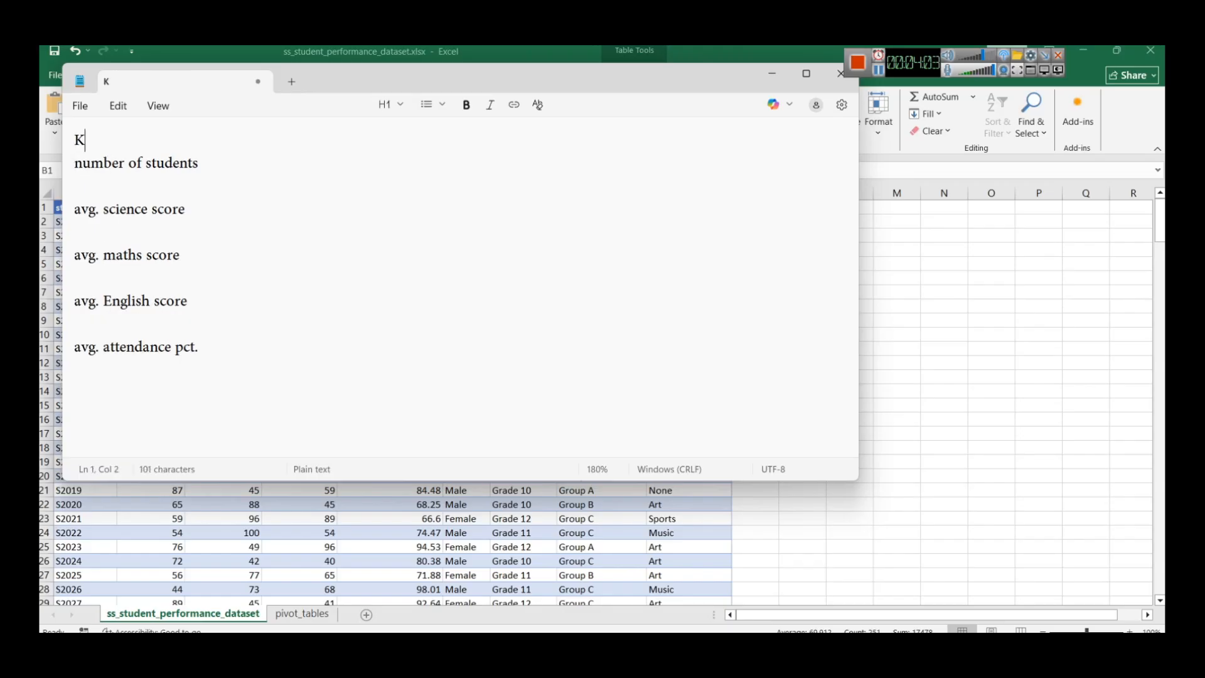
type("PIs")
key("Return")
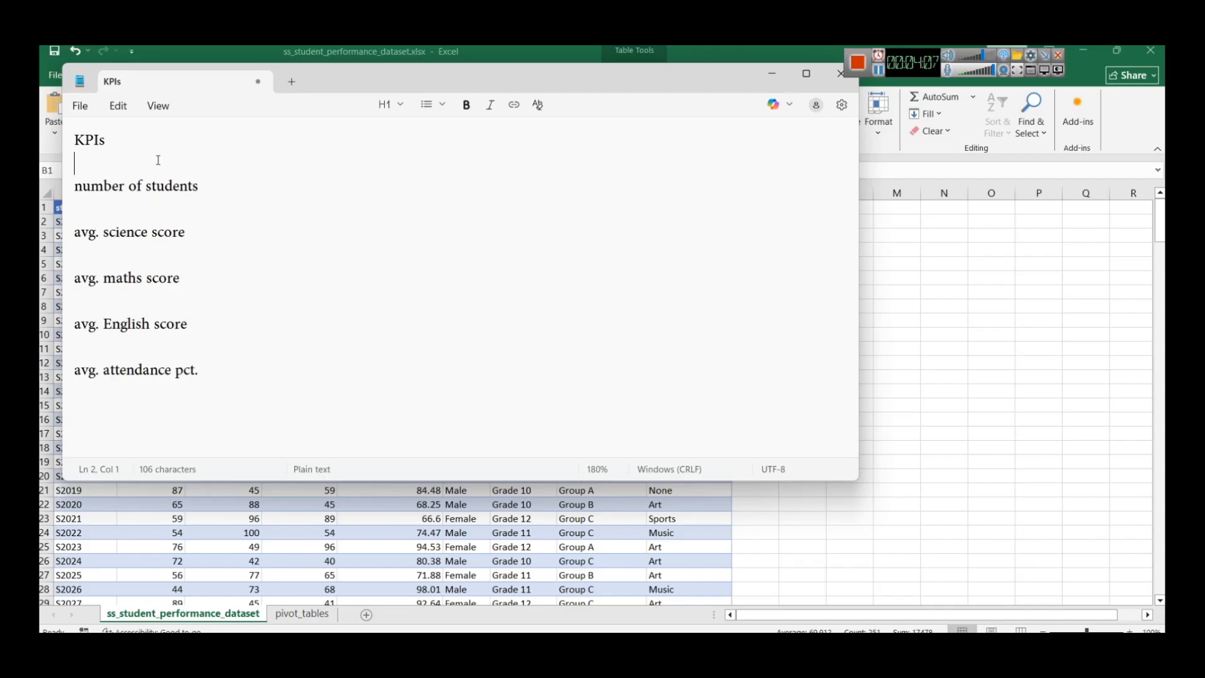
Step: Return to Excel's pivot_tables sheet and set the PivotTable to show the count of student_id as its only value, checking the KPI notes
left_click(772, 73)
left_click(299, 614)
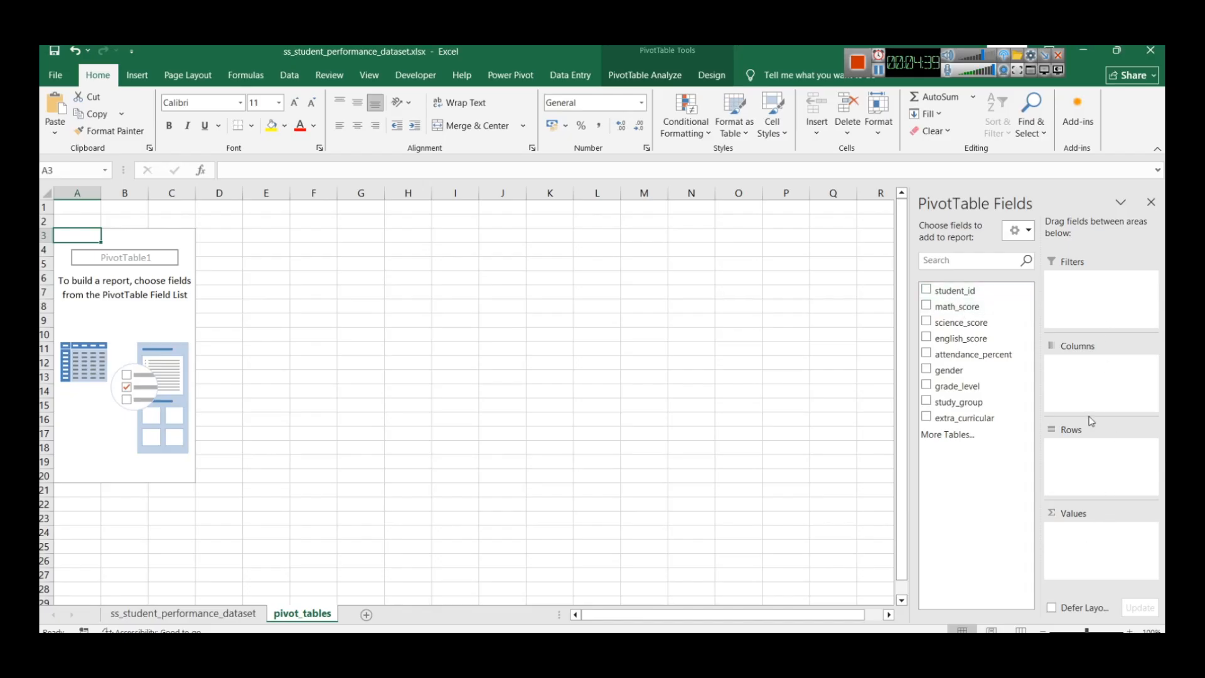
left_click(929, 292)
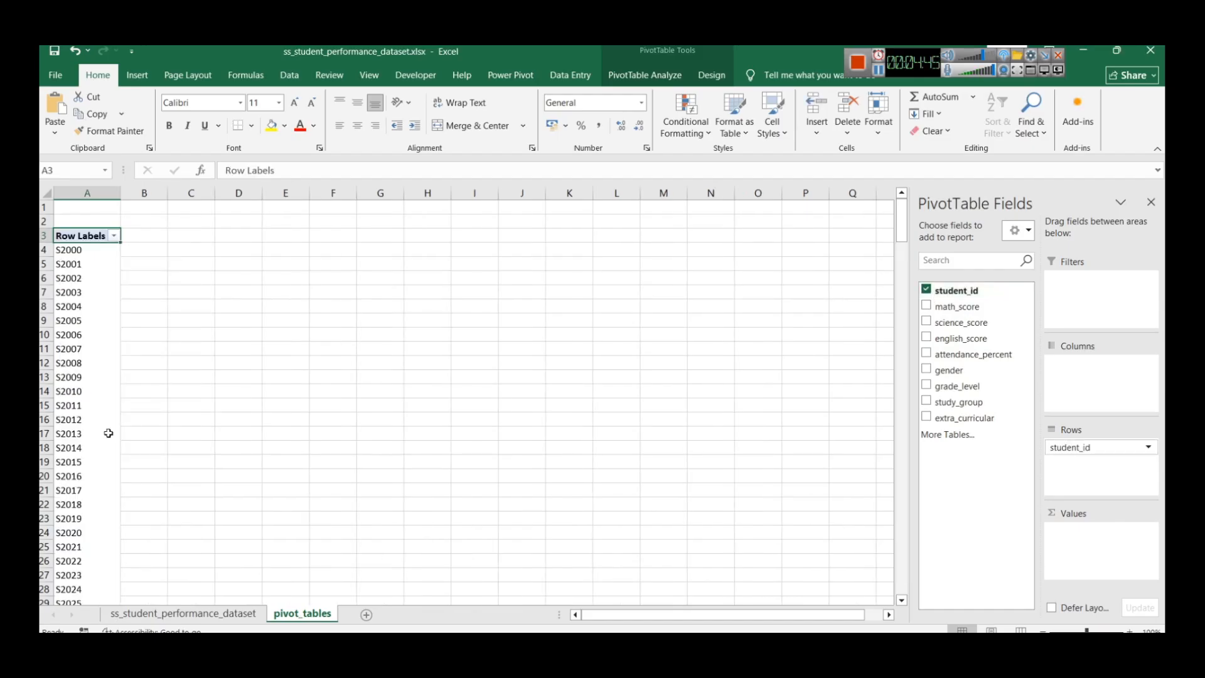
scroll(127, 436, "down", 3)
scroll(127, 436, "up", 3)
left_click(1149, 448)
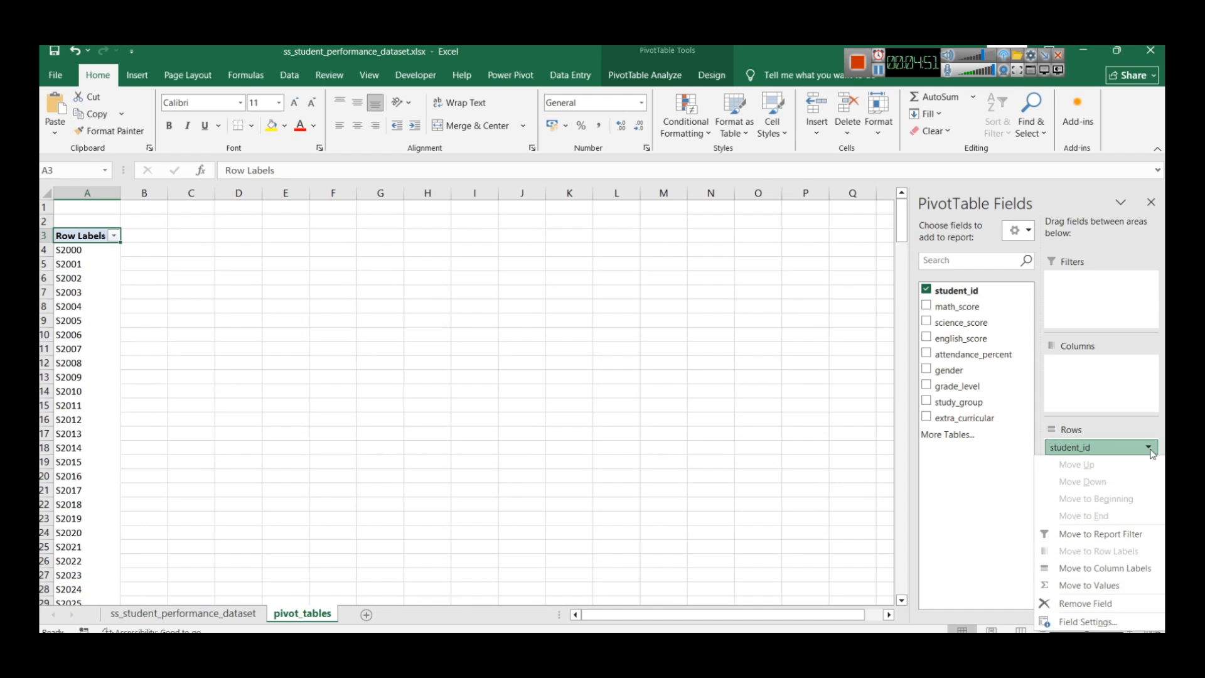
left_click(1150, 448)
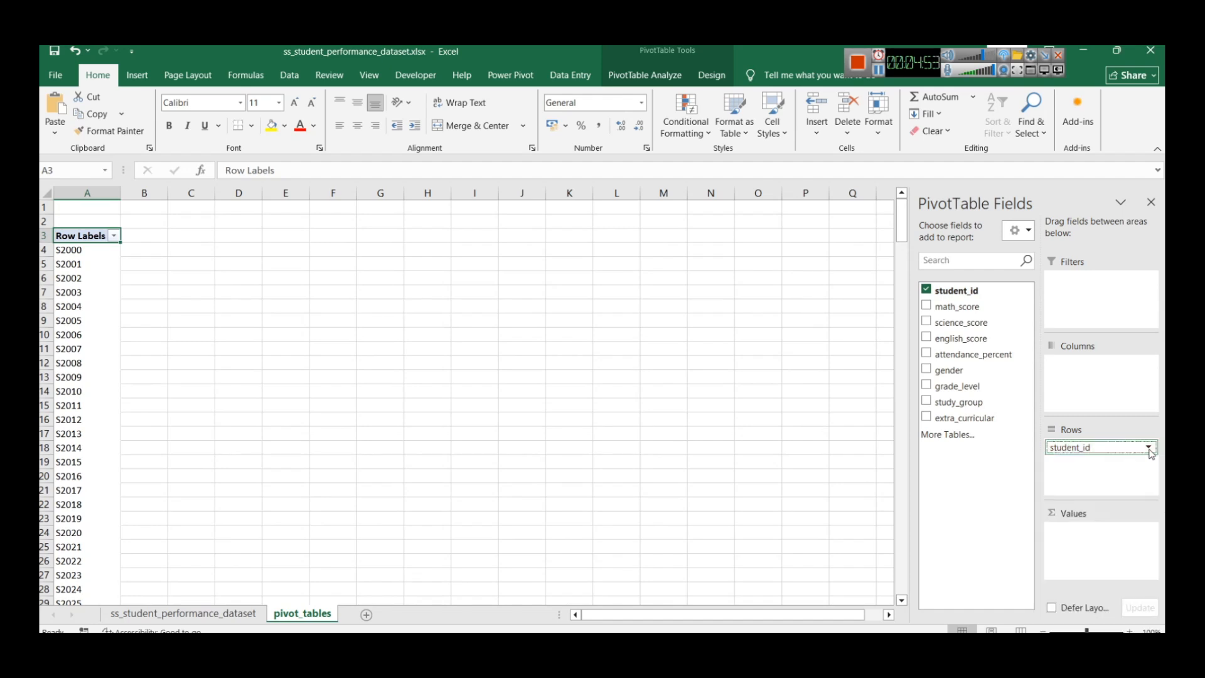
left_click_drag(1124, 451, 1132, 531)
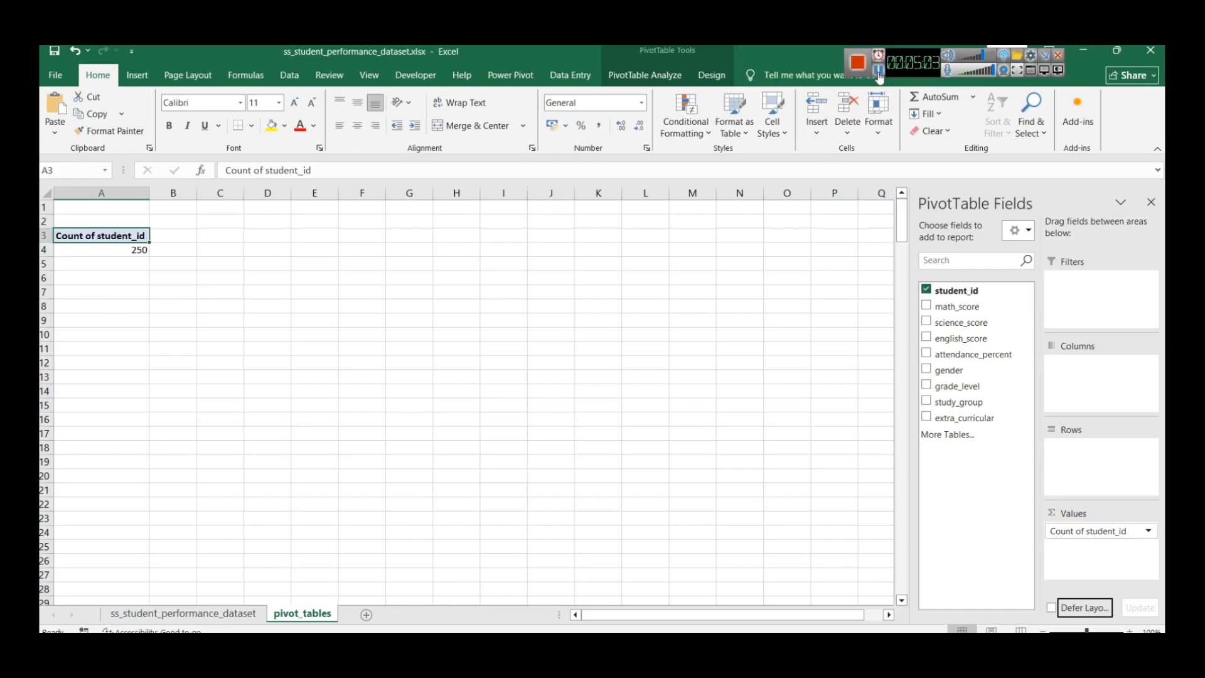
key("alt+Tab")
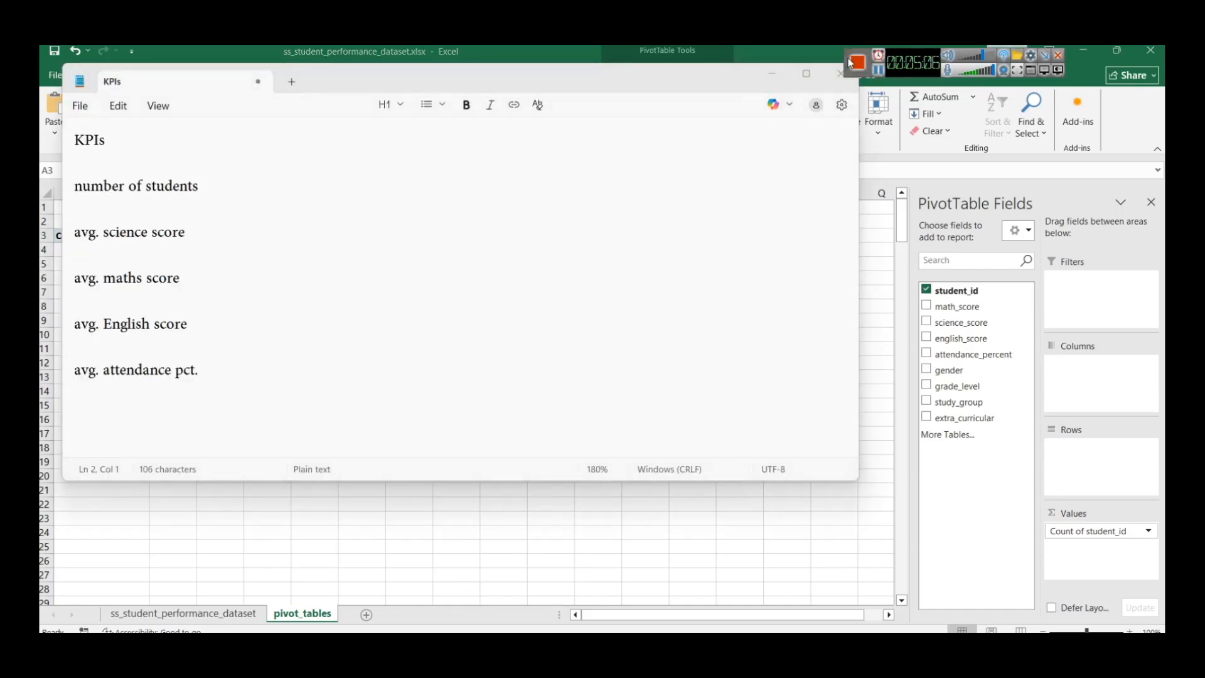
left_click(773, 74)
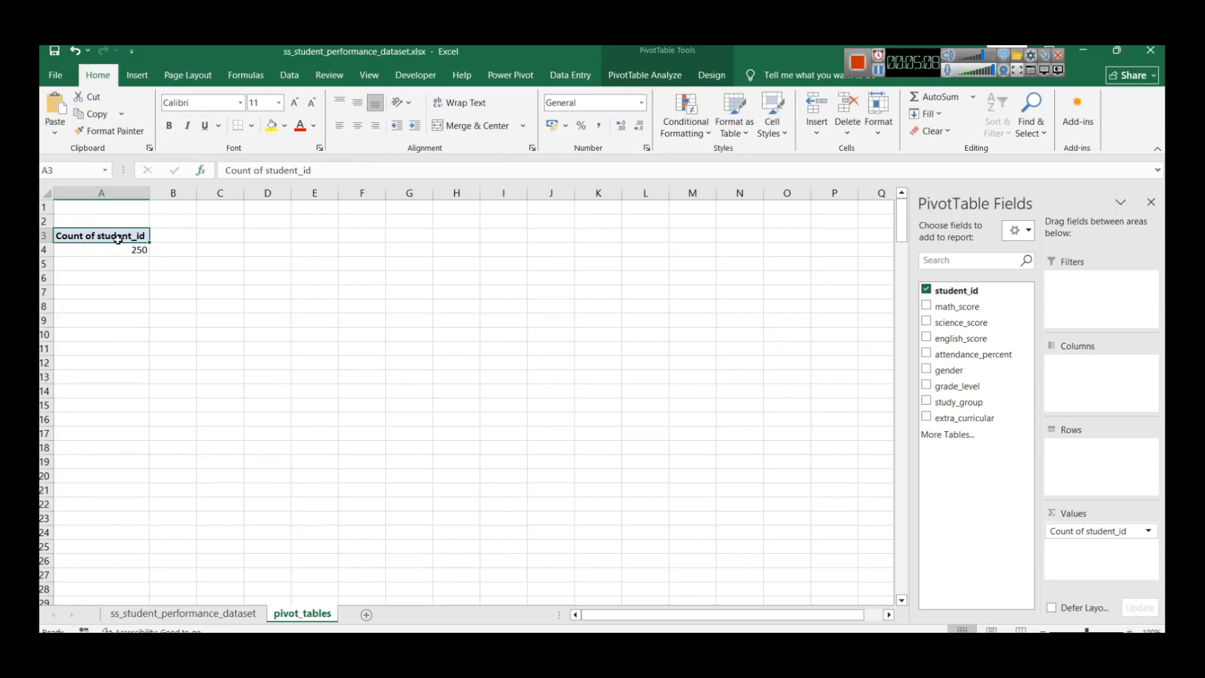
Step: Rename the PivotTable's student_id count value field to "Students Count"
left_click(1149, 532)
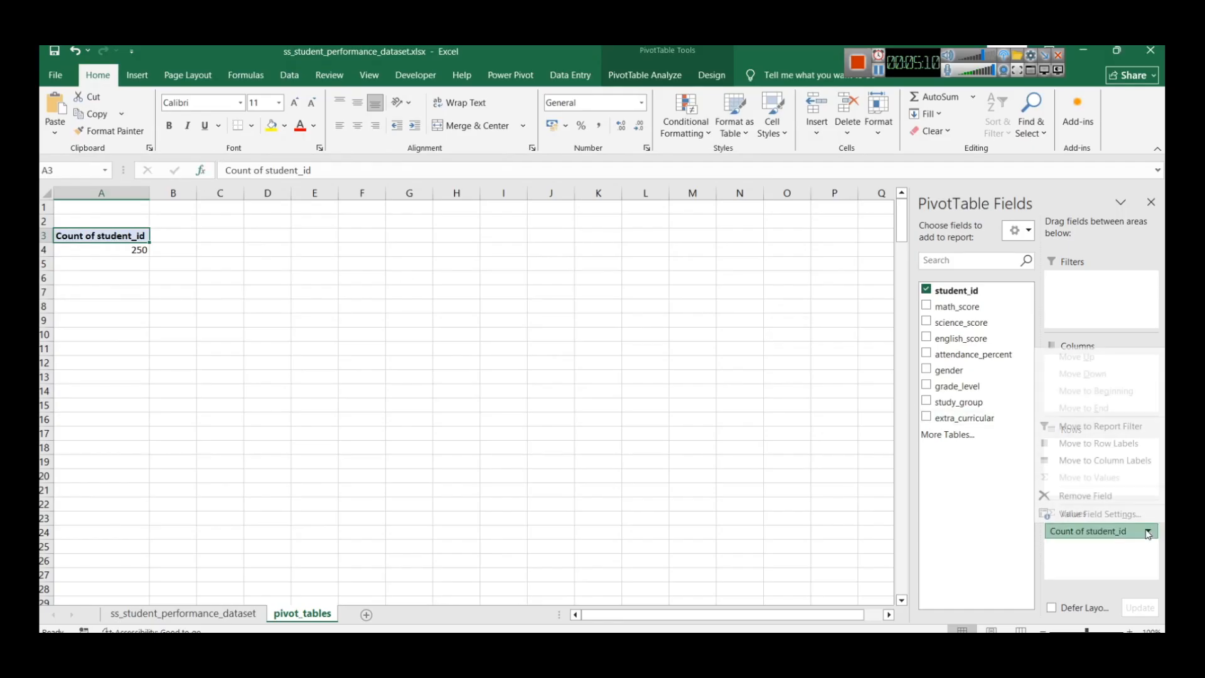
left_click(1100, 515)
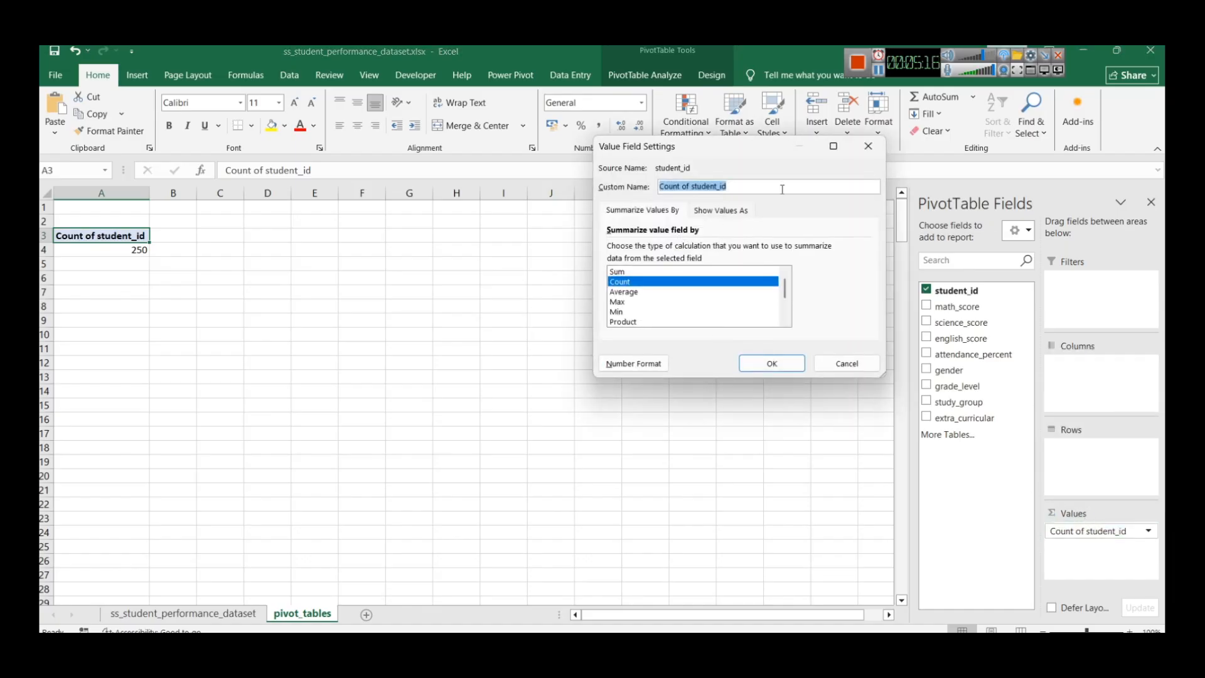
type("Students Co")
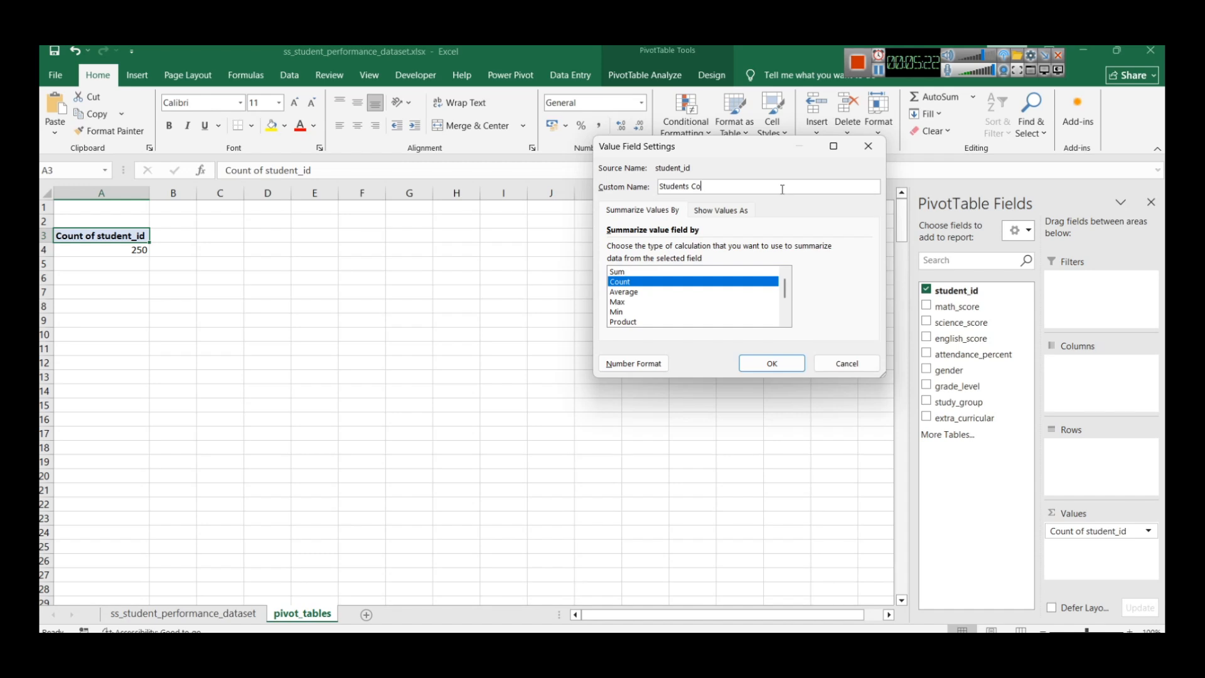
key("Return")
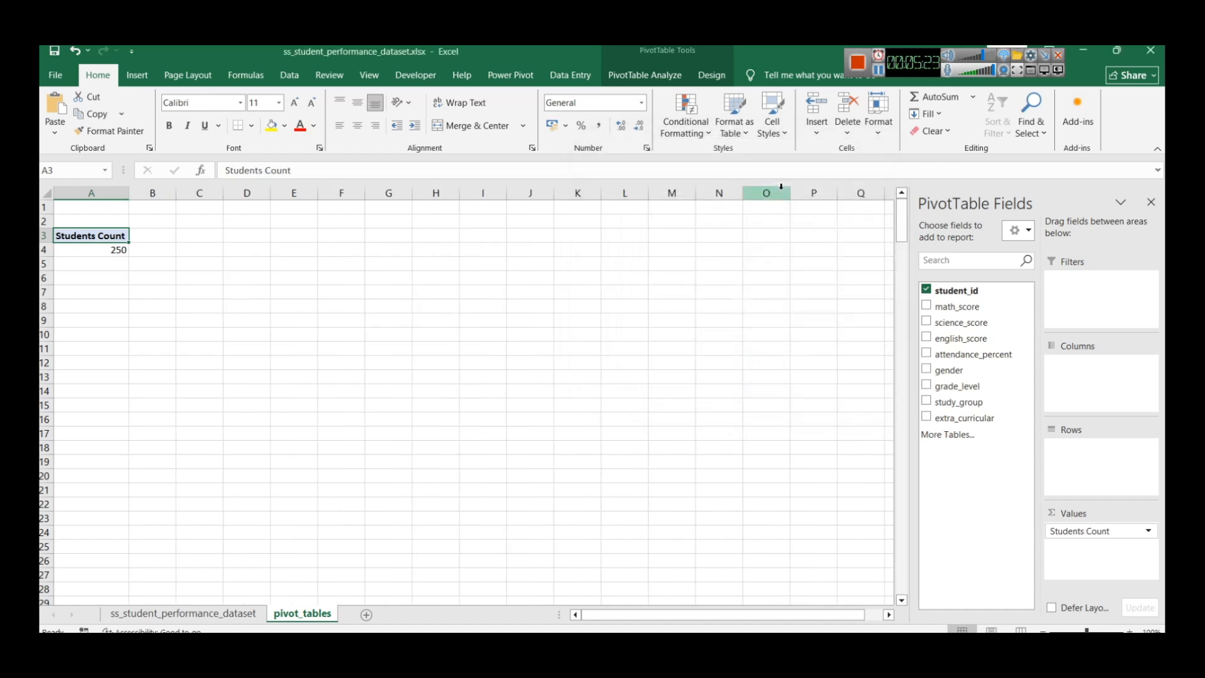
left_click(213, 302)
left_click(99, 255)
left_click_drag(100, 254, 95, 242)
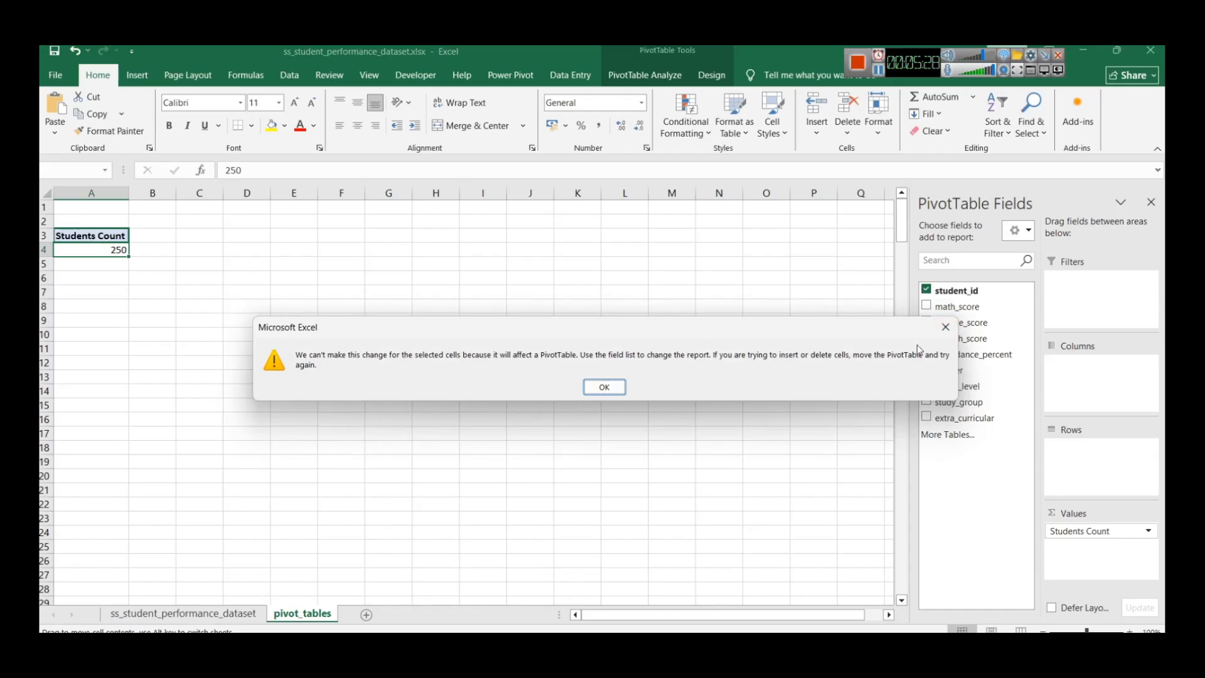
left_click(946, 326)
left_click(138, 275)
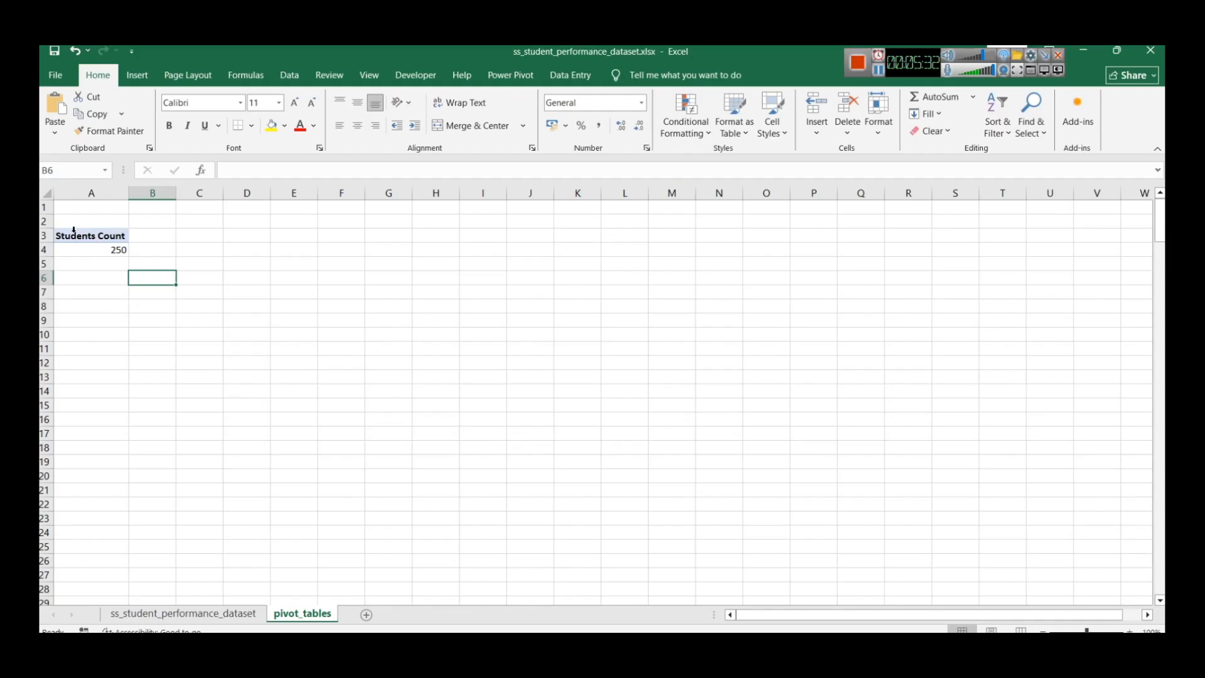
left_click(881, 74)
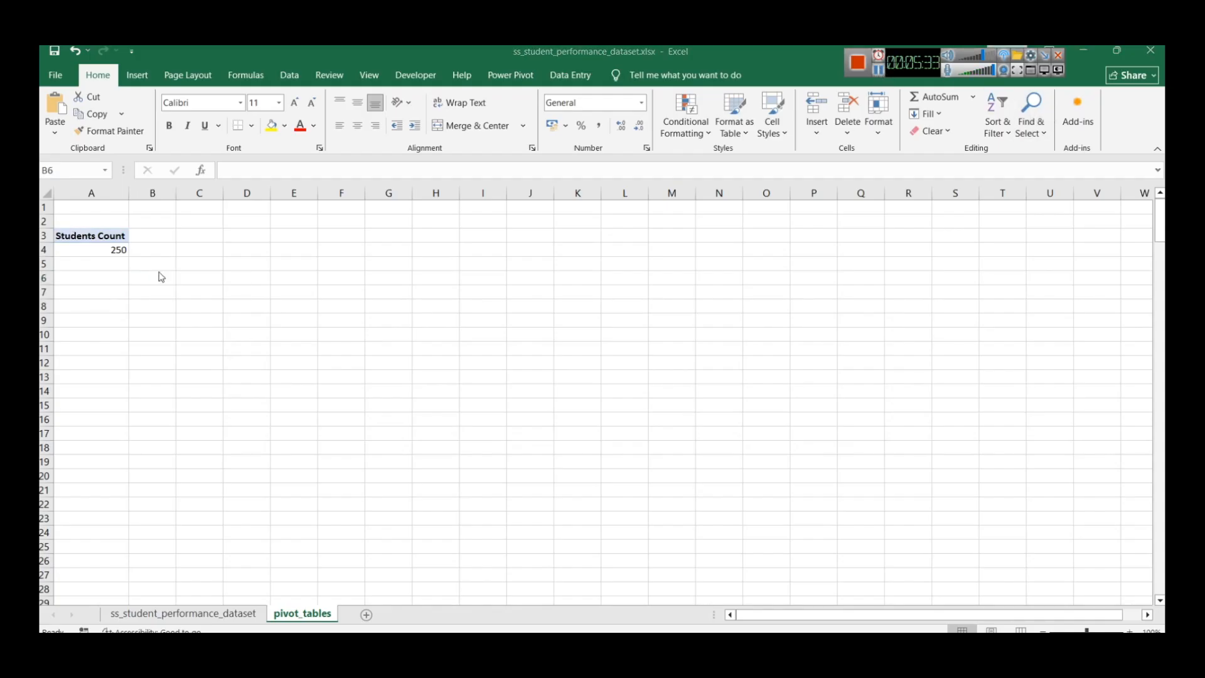
Step: Insert slicers for gender, grade_level, study_group and extra_curricular on the Students Count PivotTable
left_click(82, 236)
left_click_drag(99, 251, 88, 241)
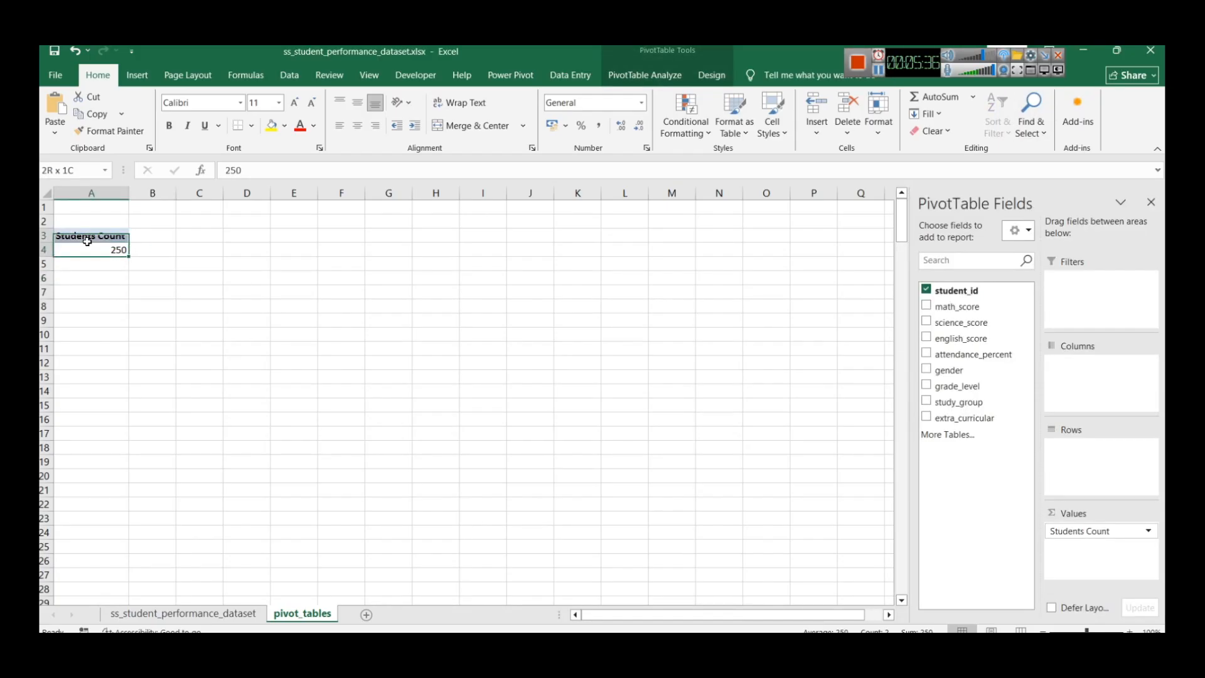
left_click(649, 82)
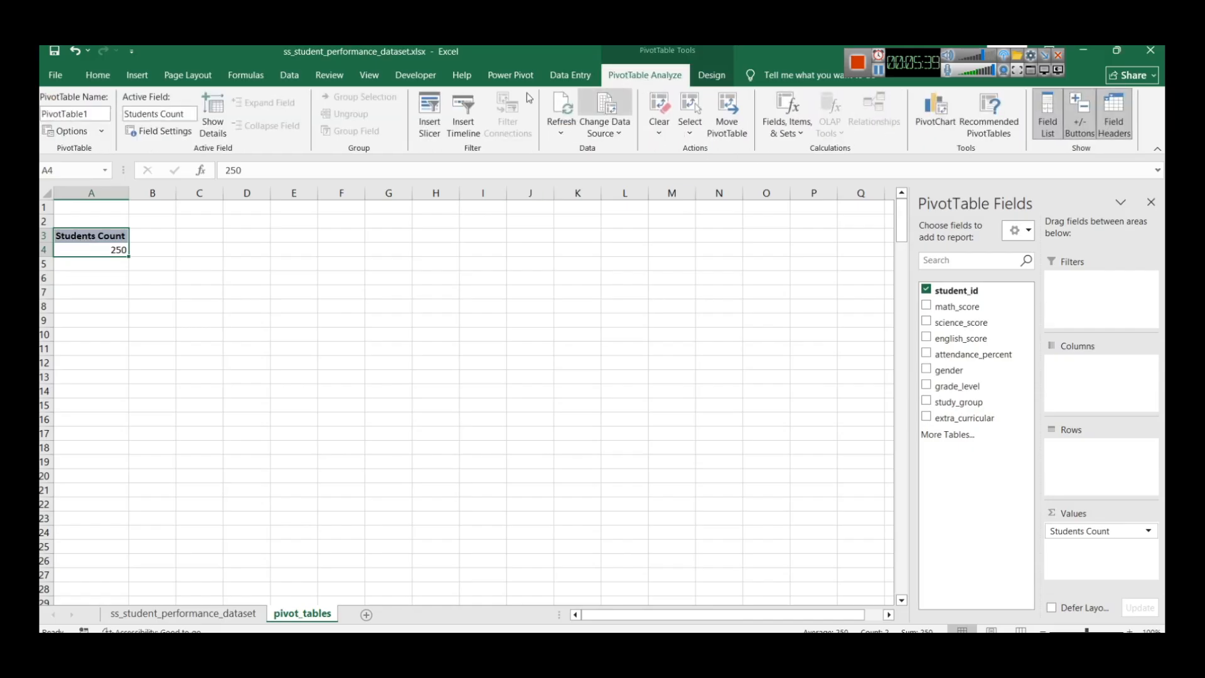
left_click(427, 125)
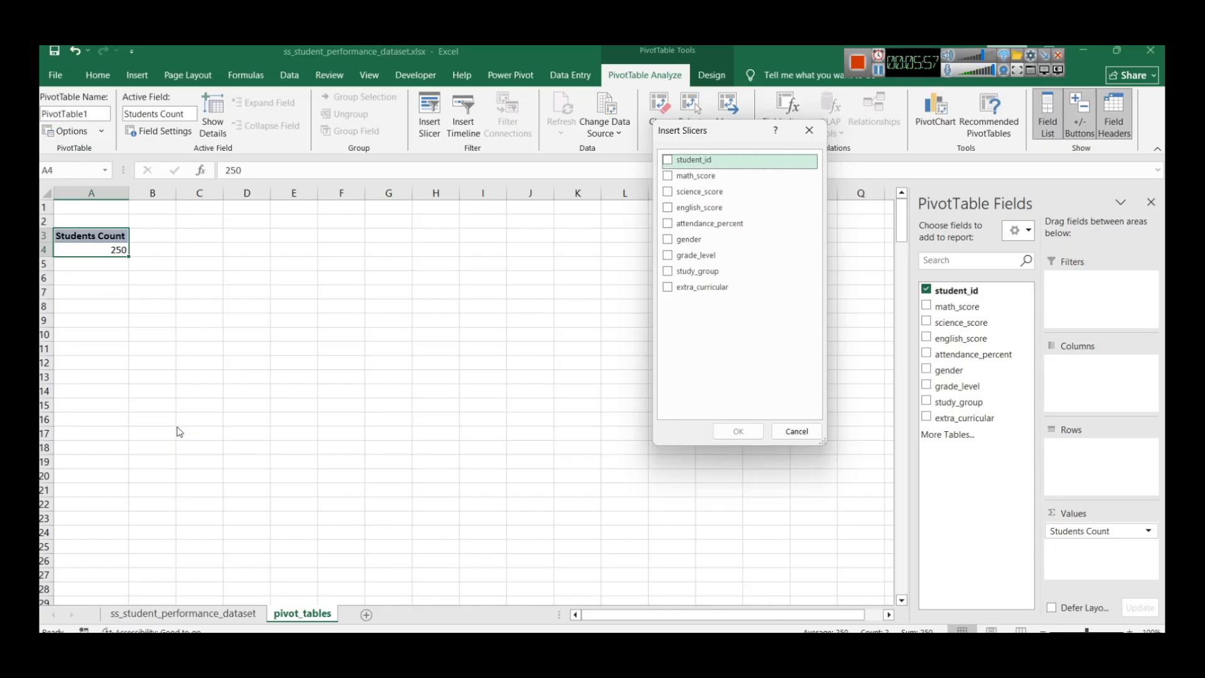
left_click(667, 240)
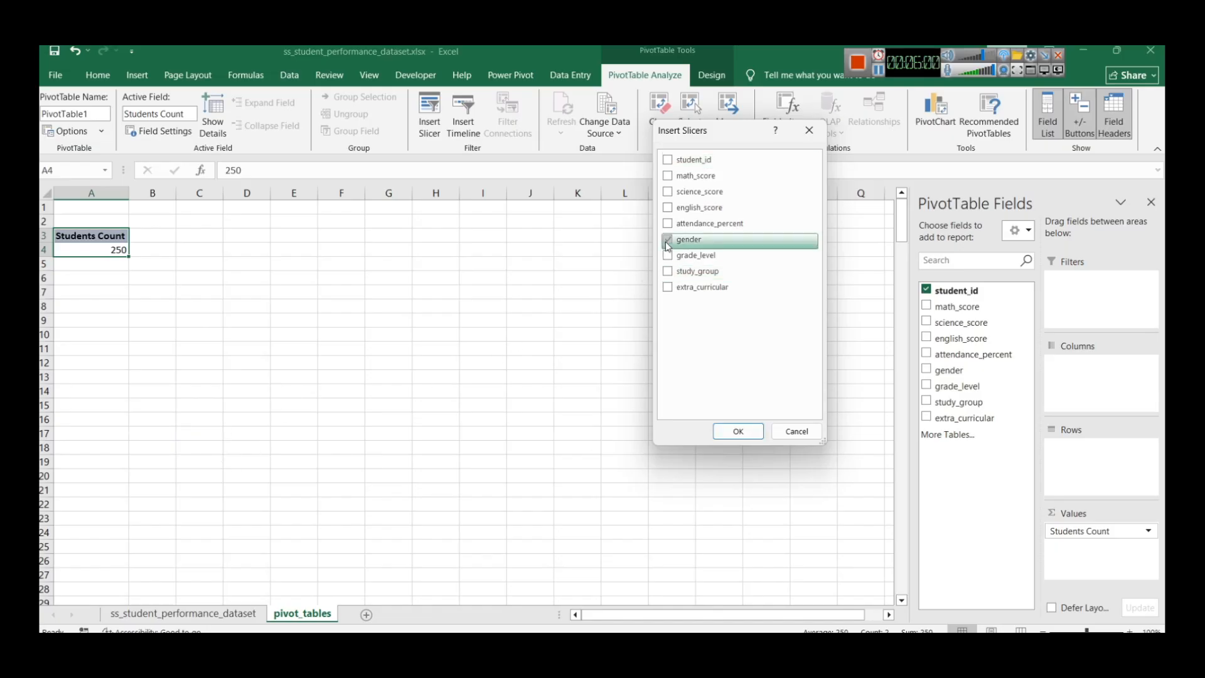
left_click(667, 272)
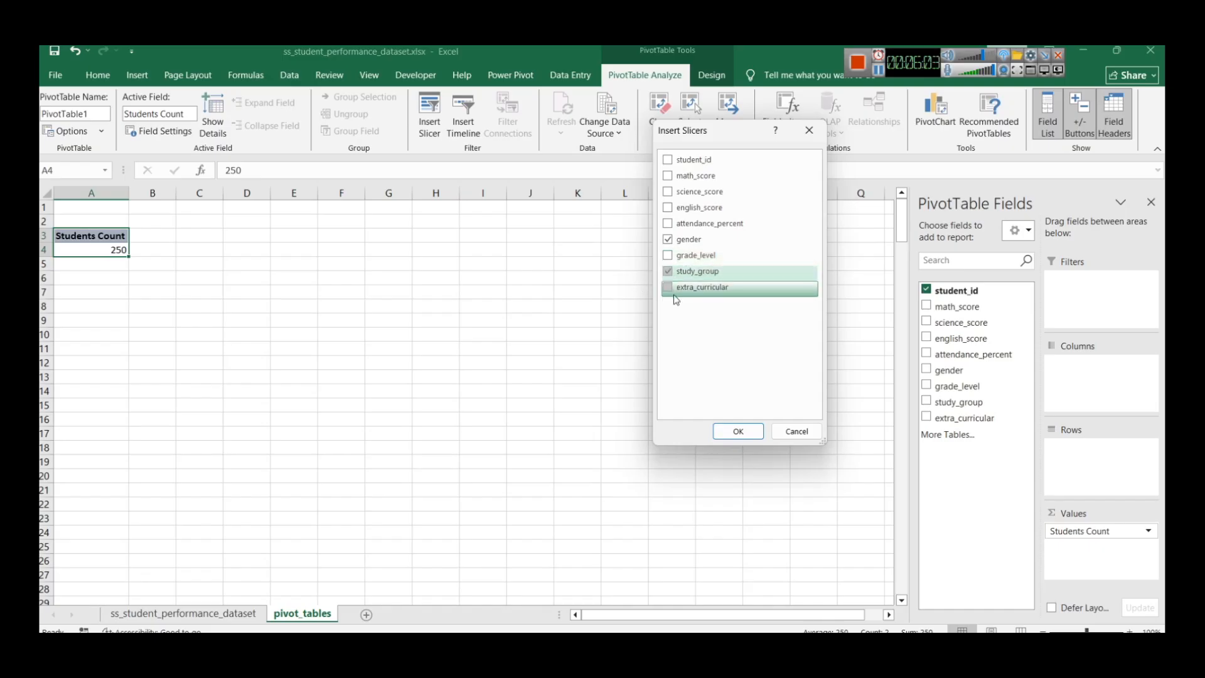
left_click(668, 257)
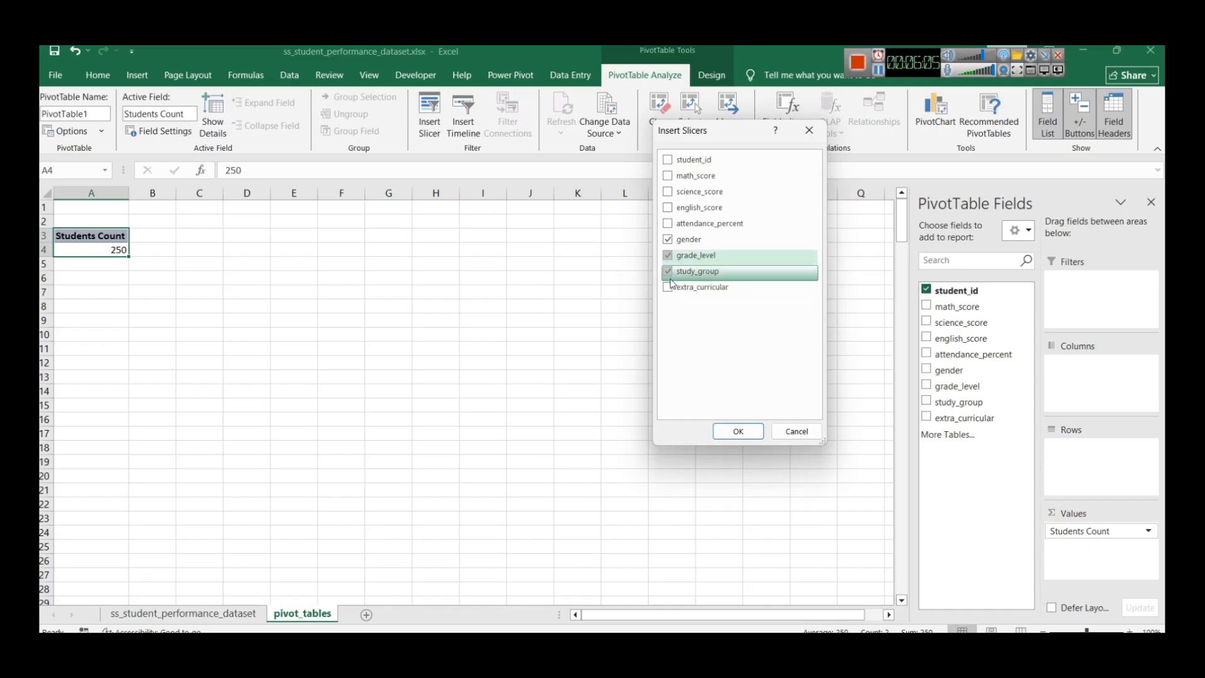
left_click(669, 290)
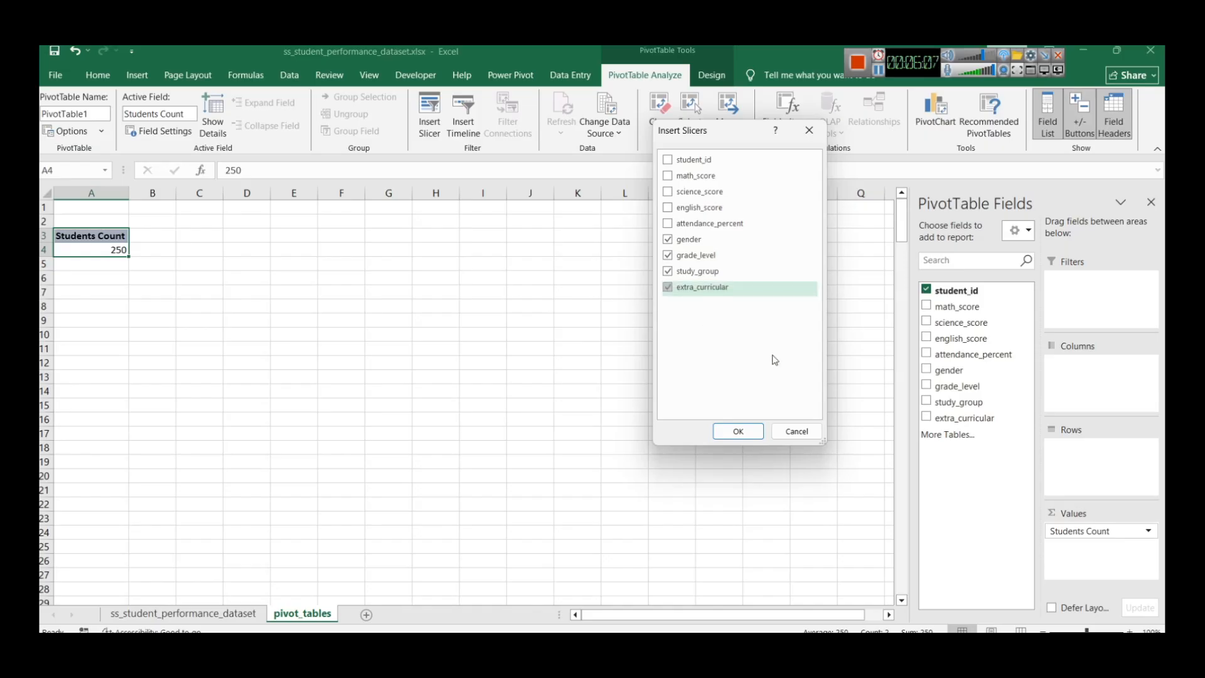
left_click(734, 429)
Step: Place the extra_curricular slicer over columns N to P, about 4 cm high, and the study_group slicer beneath it, about 3.3 cm high
left_click_drag(504, 371, 732, 251)
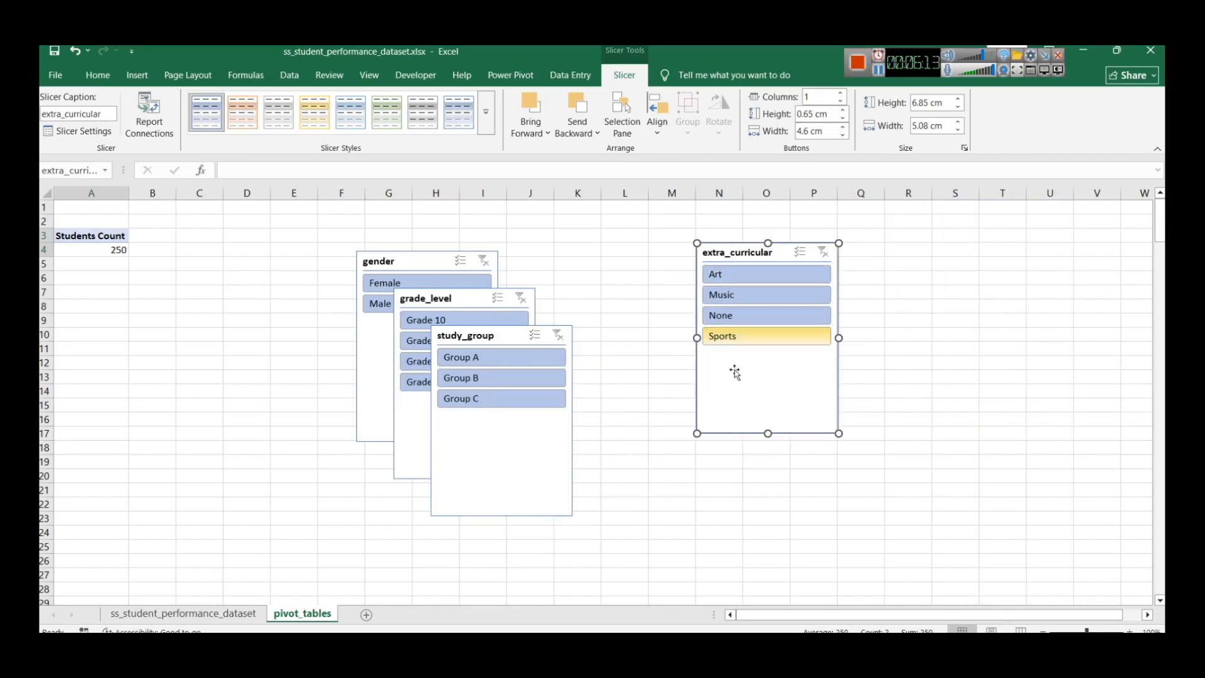
left_click_drag(768, 433, 766, 355)
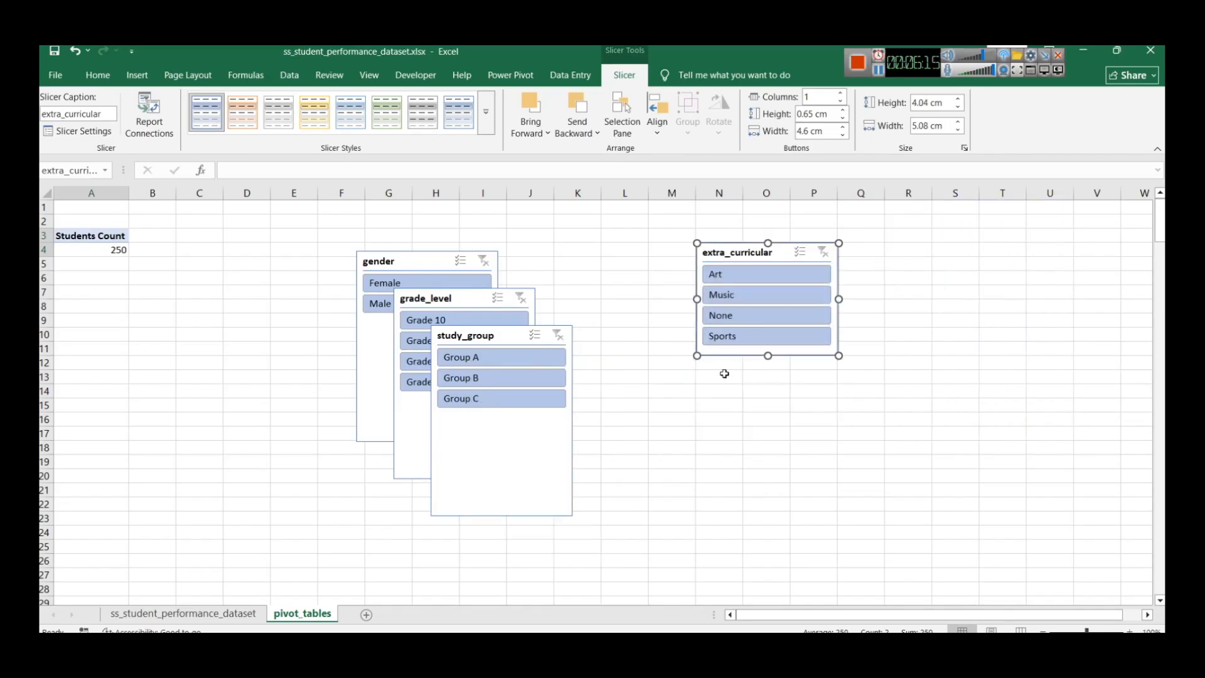
left_click_drag(506, 340, 770, 376)
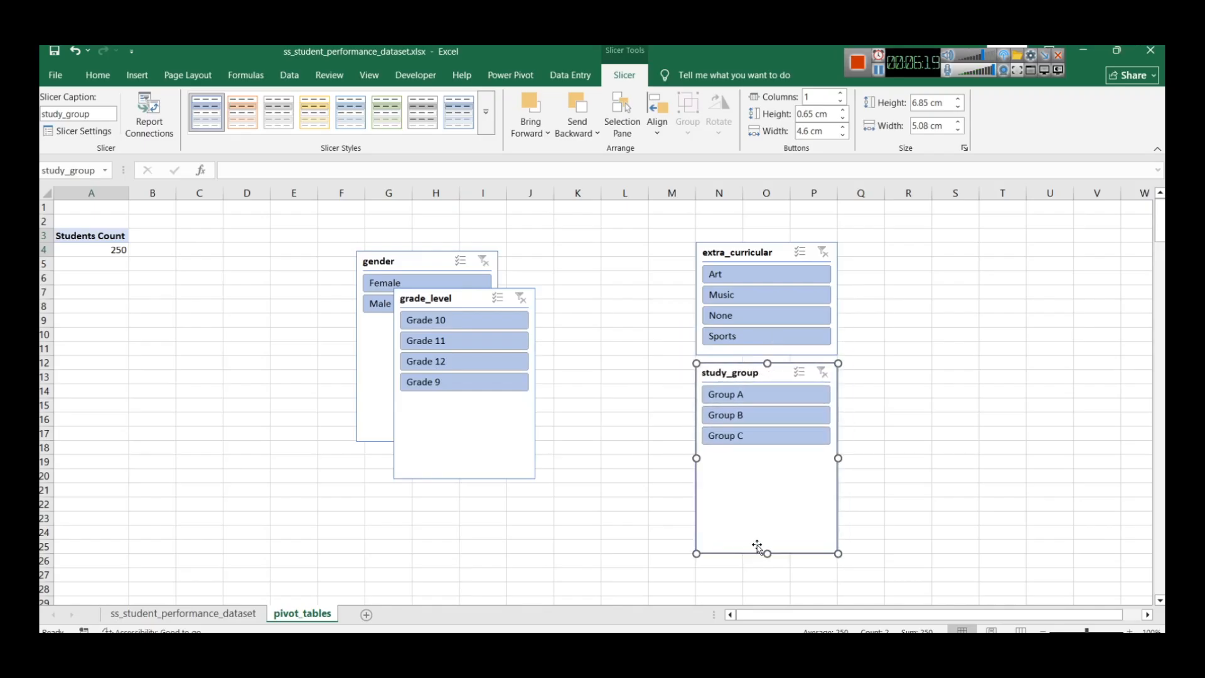
left_click_drag(767, 554, 756, 455)
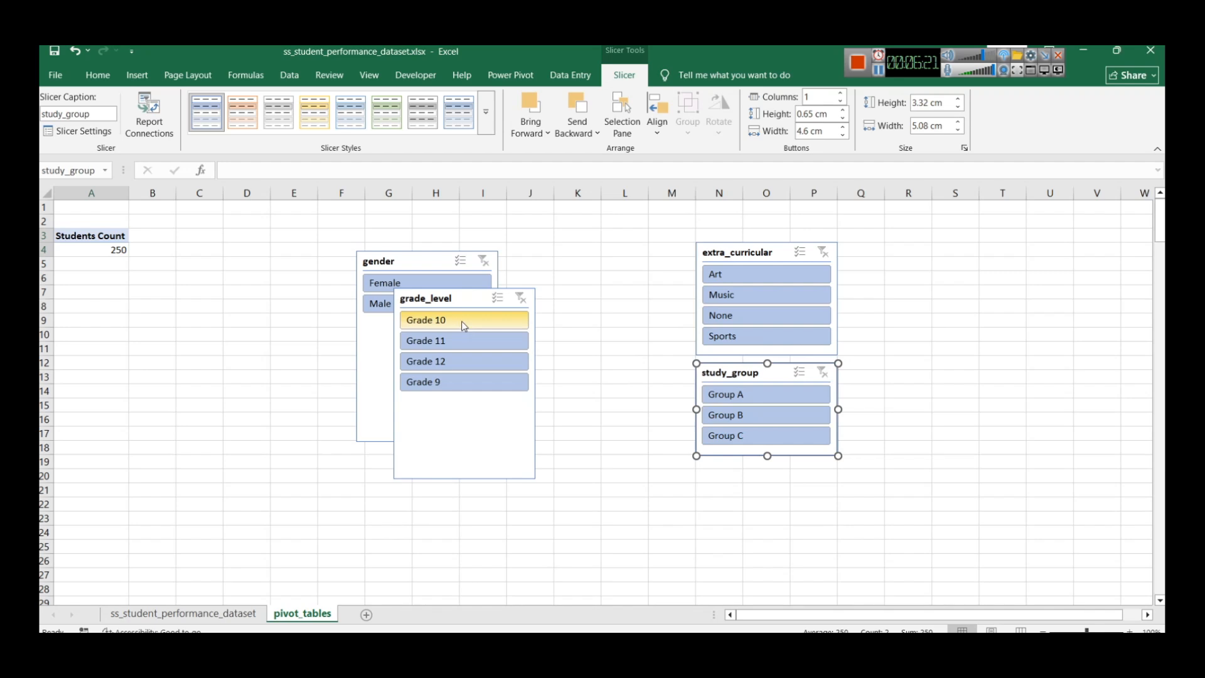
Step: Stack the grade_level slicer beneath study_group and shift all three stacked slicers up so that extra_curricular starts near row 2
left_click_drag(446, 304, 822, 497)
left_click_drag(758, 252, 757, 226)
left_click_drag(734, 371, 733, 349)
left_click_drag(733, 472, 729, 447)
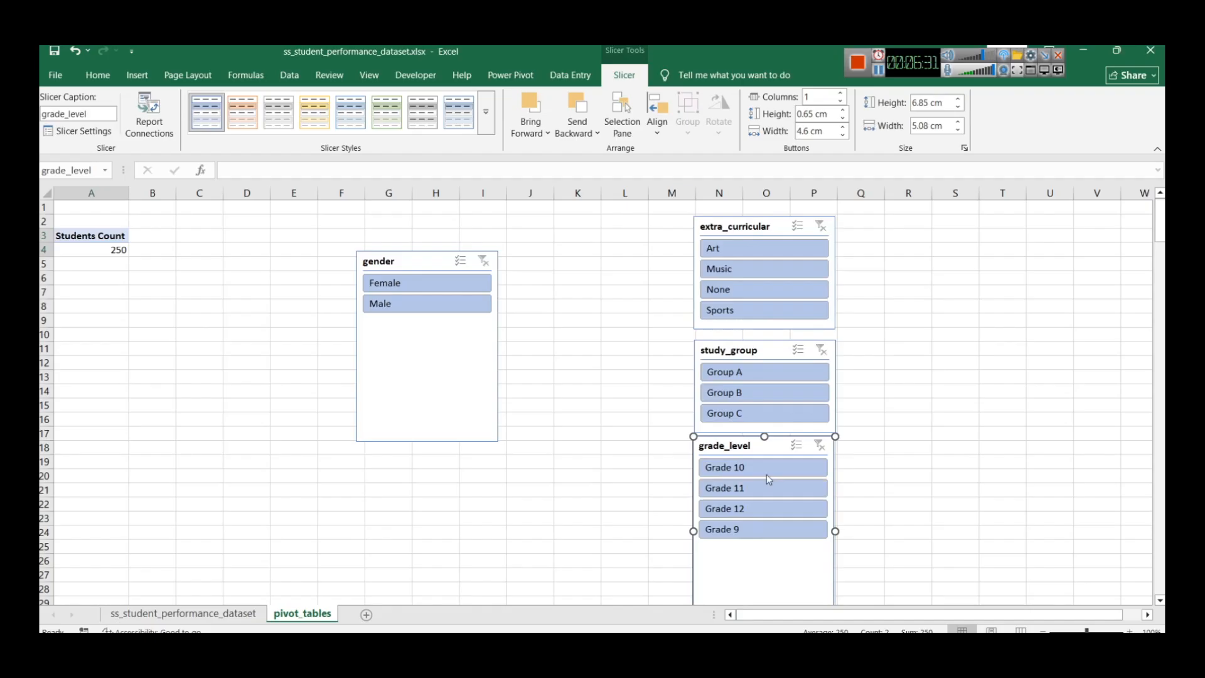
Step: Place the gender slicer beside extra_curricular, shorten the grade_level slicer to about 3.9 cm and realign it beneath study_group
left_click_drag(425, 261, 912, 228)
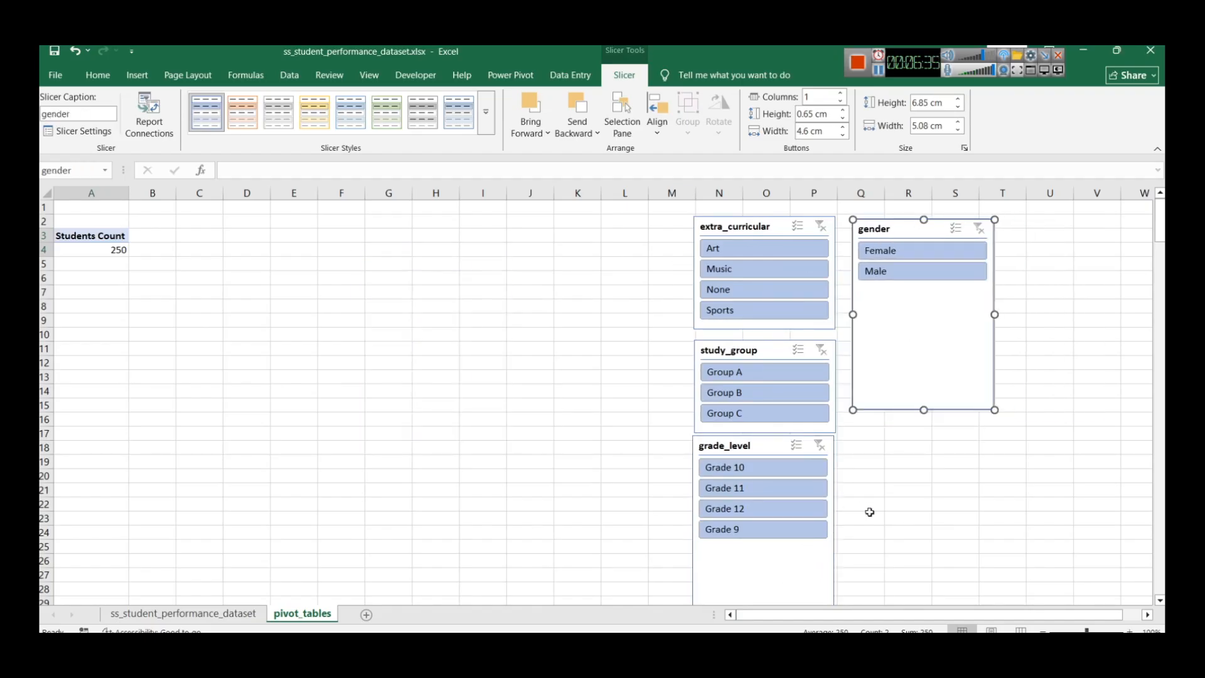
left_click(758, 446)
left_click_drag(758, 446, 565, 325)
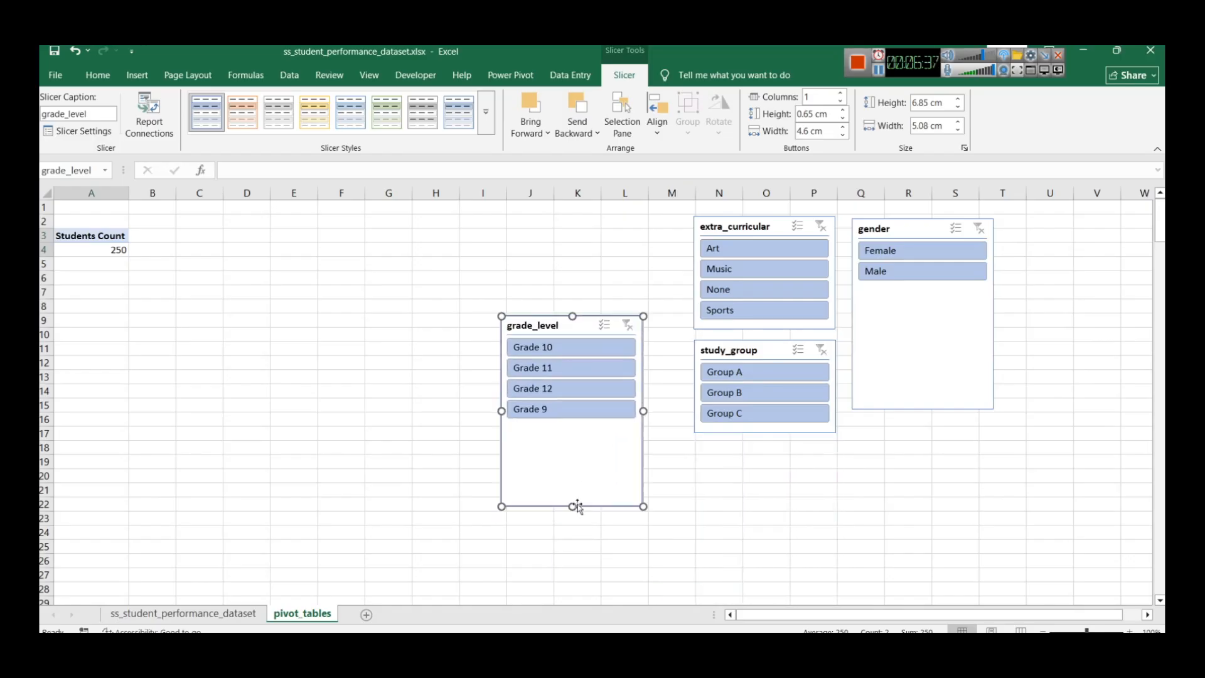
left_click_drag(565, 432, 565, 426)
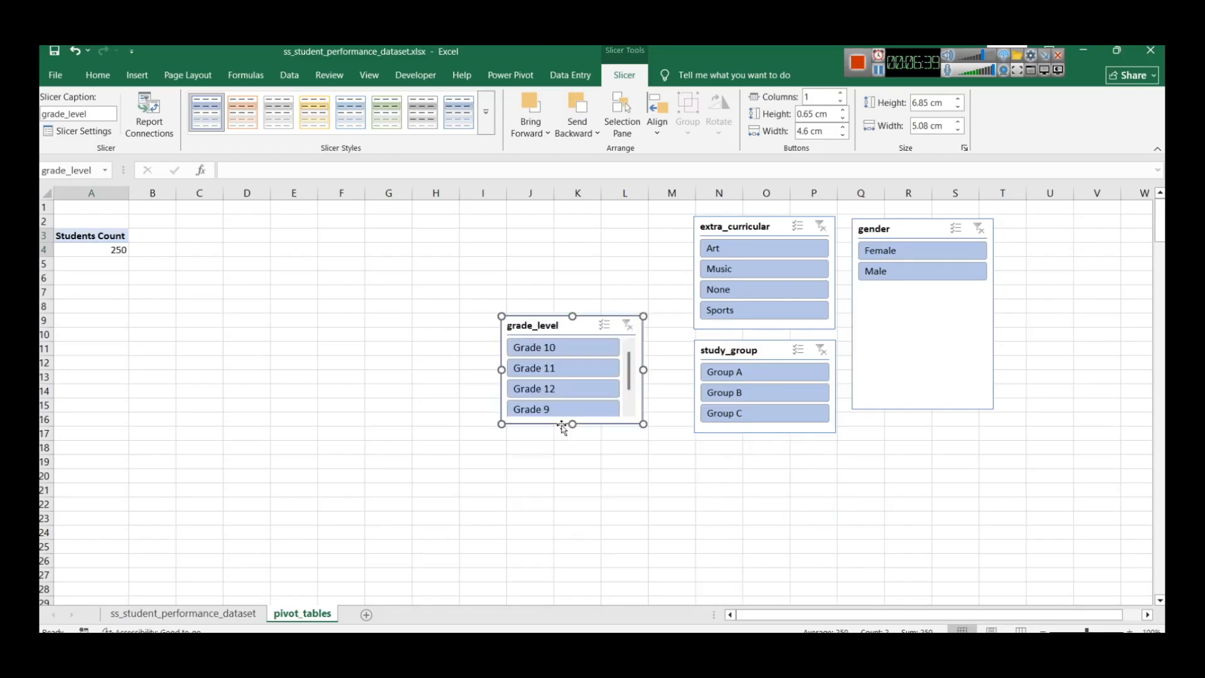
left_click_drag(546, 326, 738, 447)
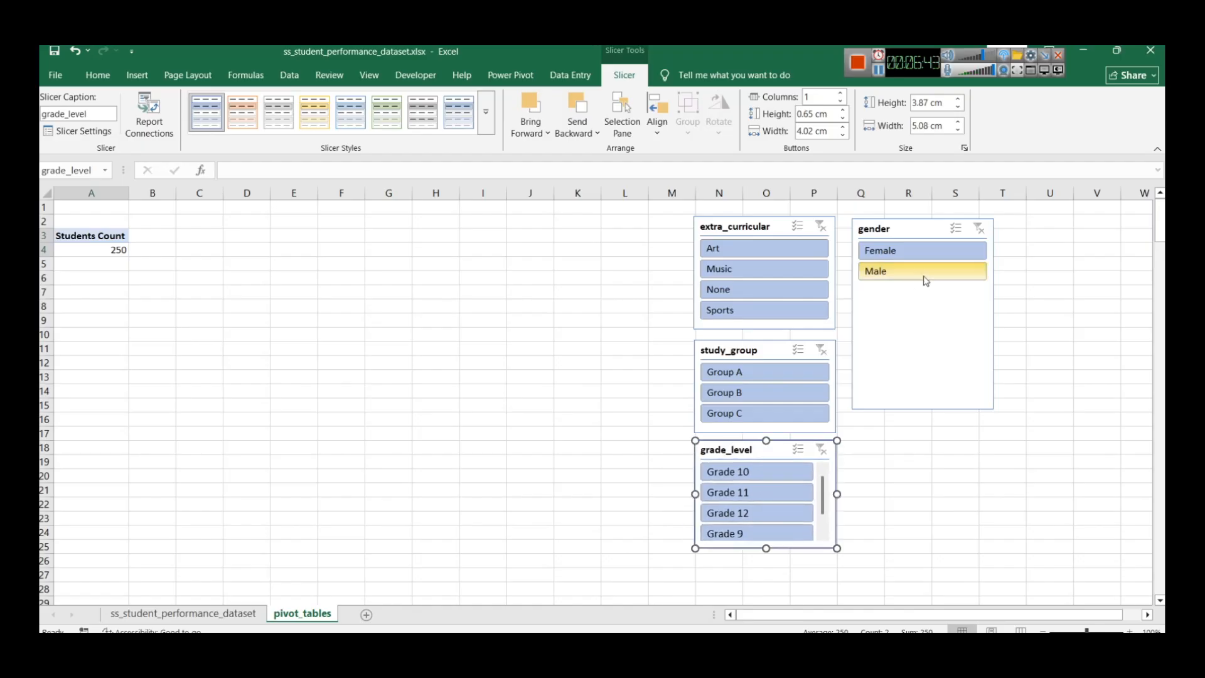
mouse_move(901, 230)
left_mouse_down()
mouse_move(899, 499)
mouse_move(952, 357)
mouse_move(910, 314)
mouse_move(907, 239)
left_mouse_up()
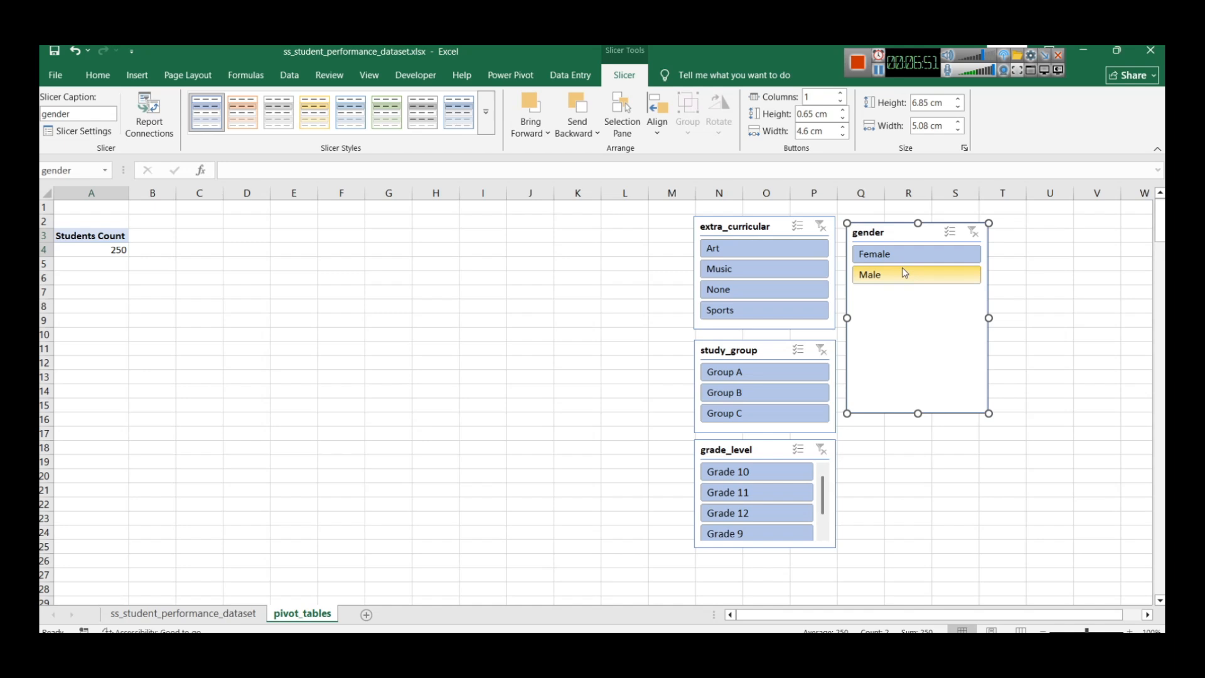
Step: Test the gender slicer by filtering the student count by Female and Male, and clear its filter
left_click(897, 258)
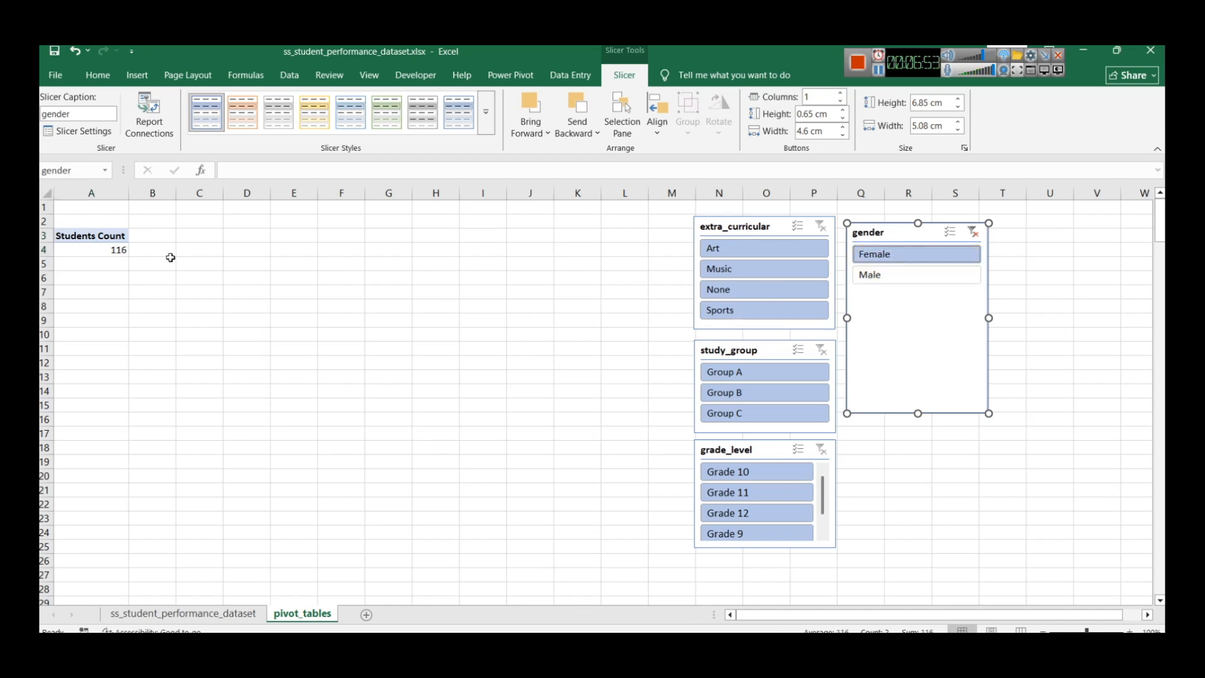
left_click(910, 279)
left_click(905, 253)
left_click(973, 232)
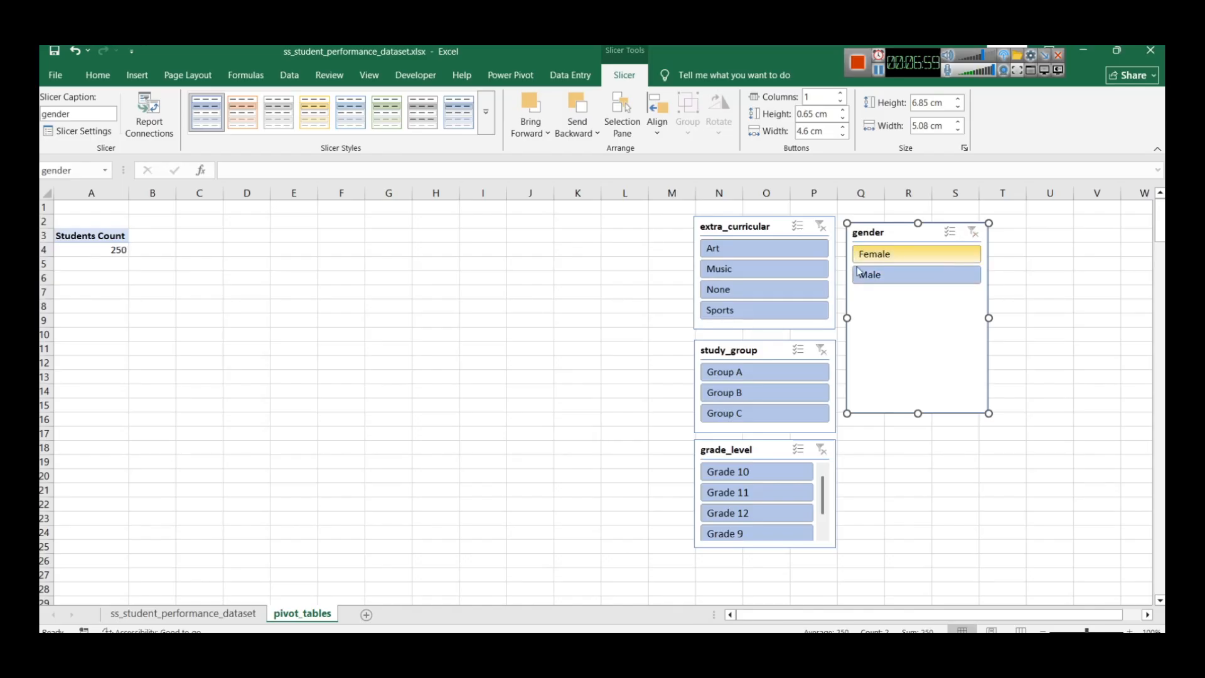
Step: Test the extra_curricular, study_group and grade_level slicers on the student count with Music, None, Sports, Groups A to C and Grade 10, clearing all filters
left_click(726, 278)
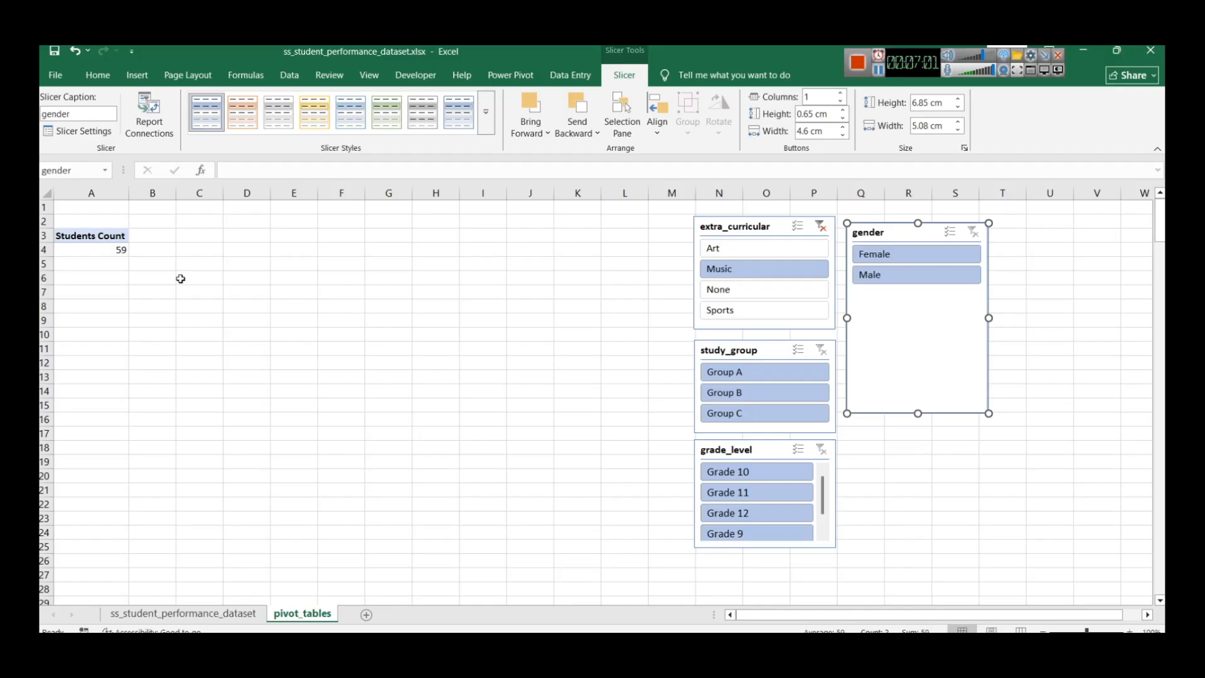
left_click(762, 295)
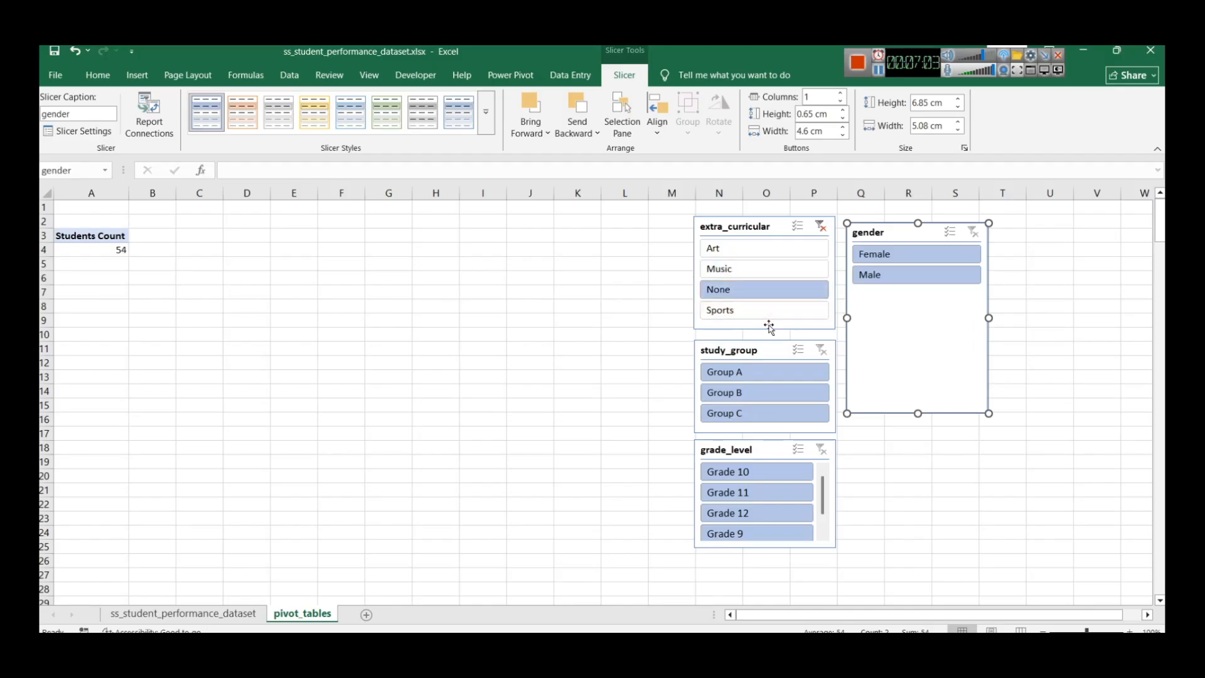
left_click(743, 315)
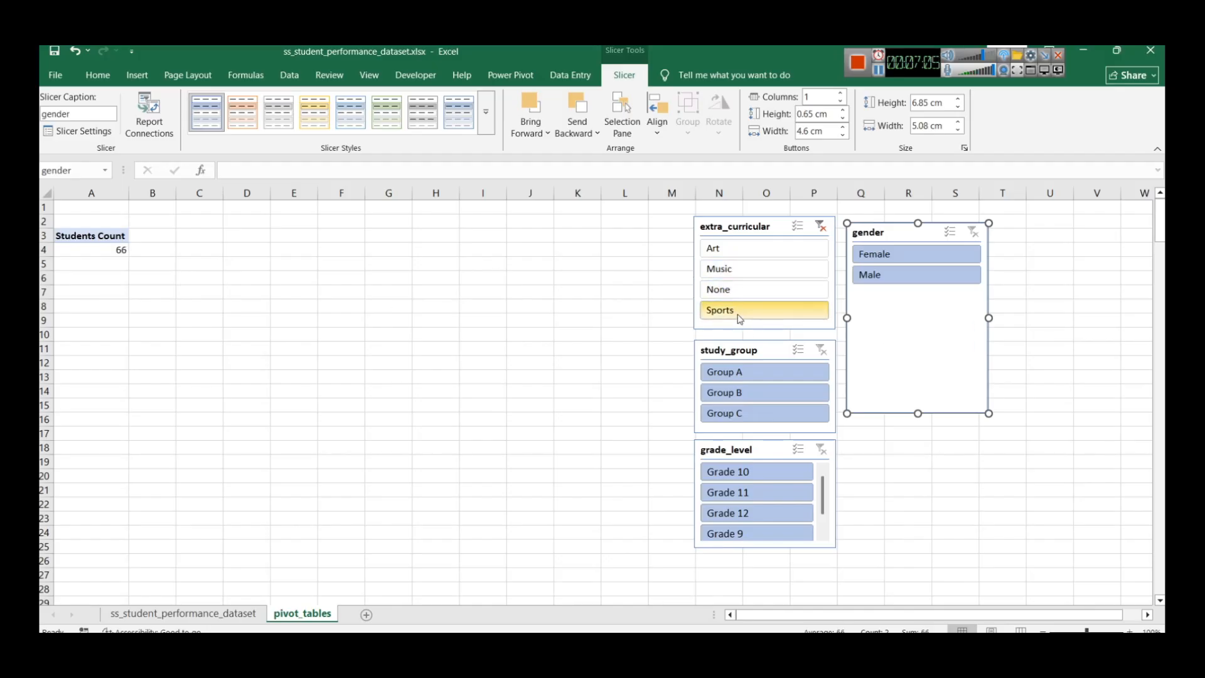
left_click(742, 374)
left_click(741, 375)
left_click(741, 393)
left_click(741, 415)
left_click(746, 477)
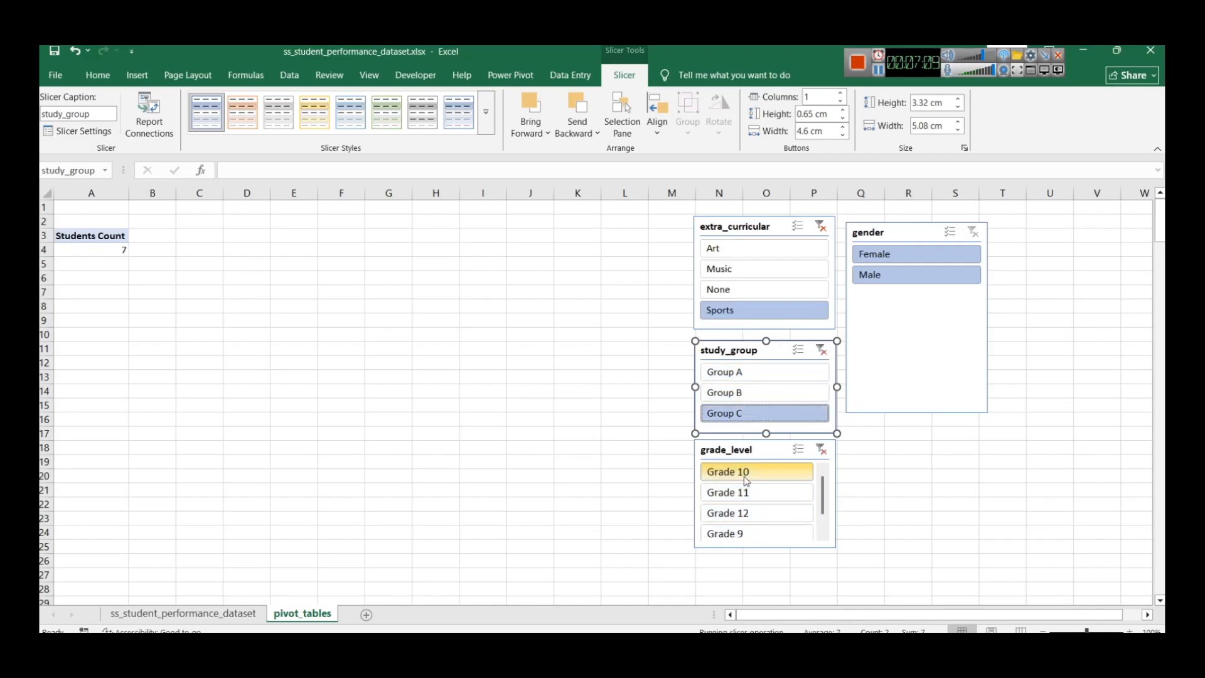
left_click(821, 350)
left_click(821, 226)
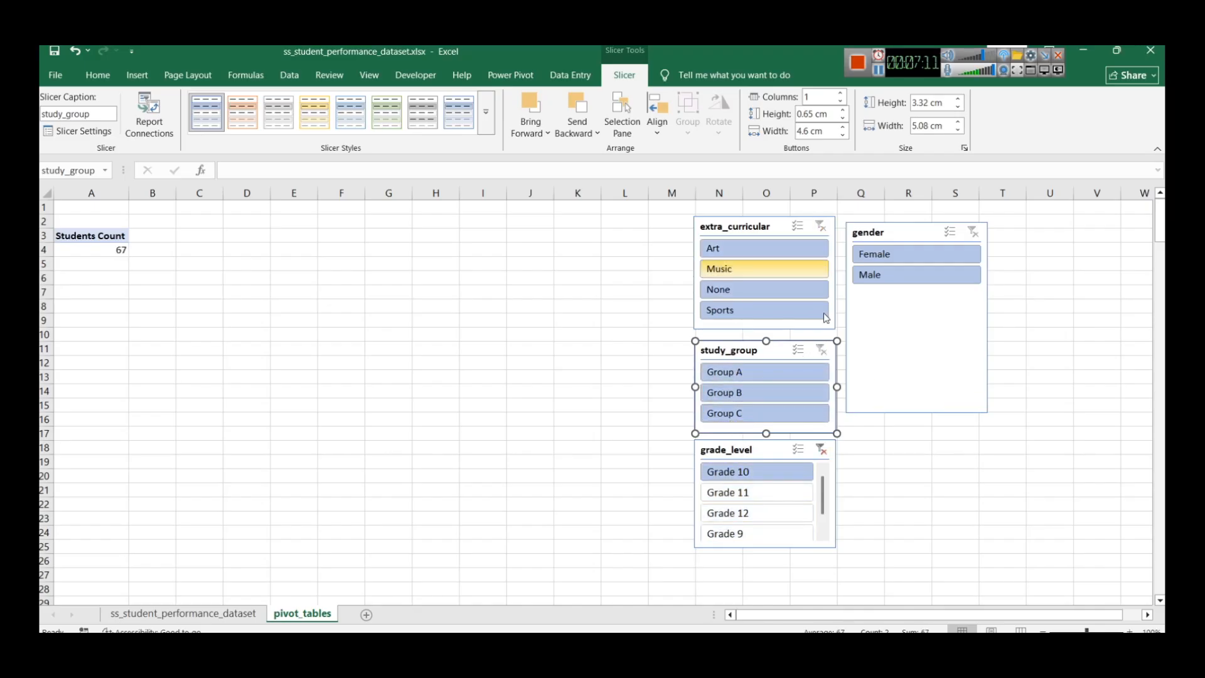
left_click(822, 450)
left_click(1114, 377)
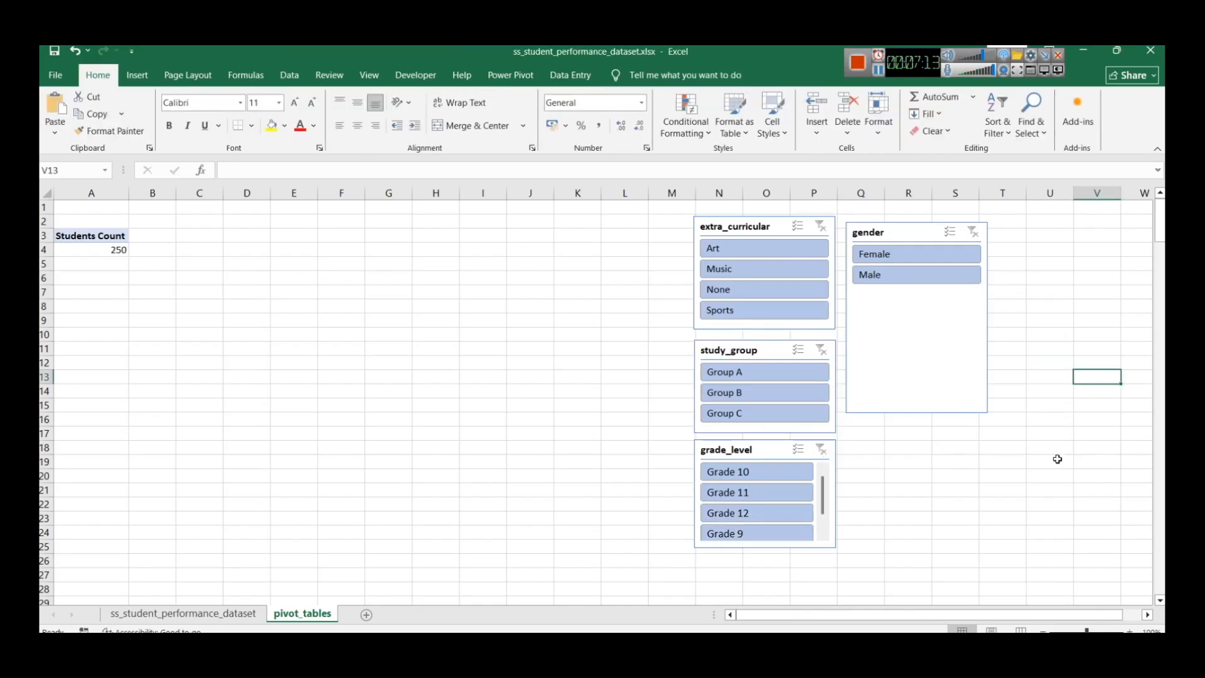
Step: Select the Students Count PivotTable in A3:A4, check the columns of the dataset sheet and return to the pivot_tables sheet
left_click(70, 235)
left_click(96, 251)
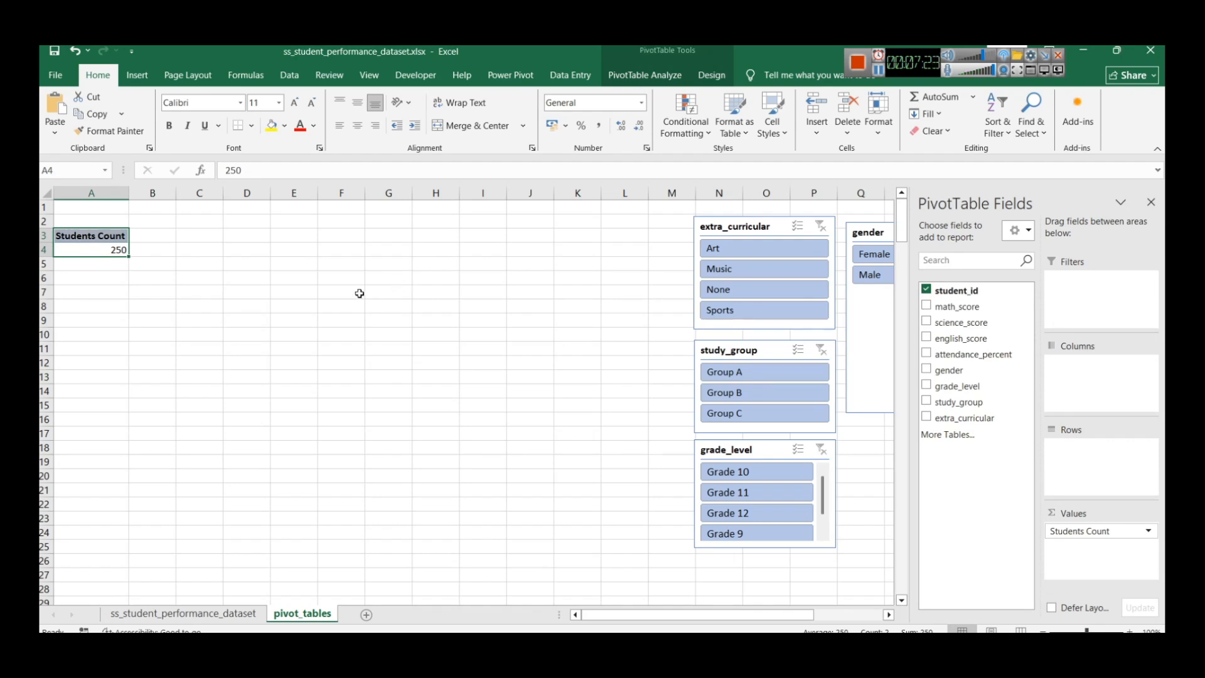
left_click(183, 613)
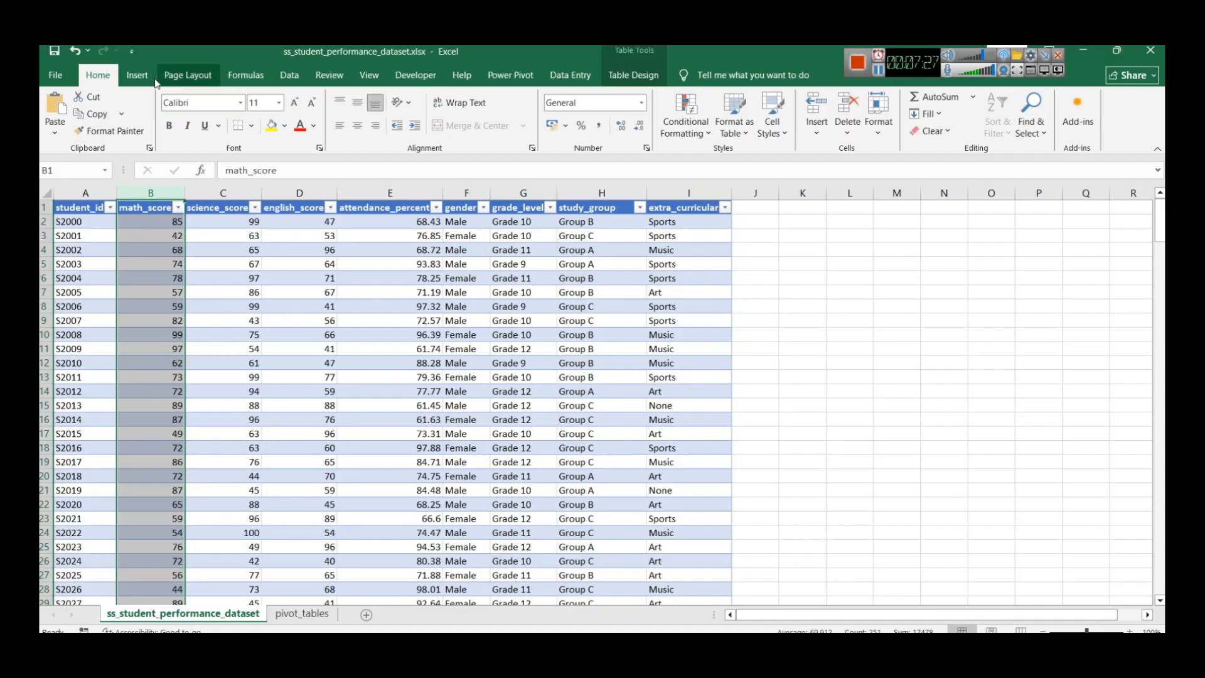
left_click(302, 613)
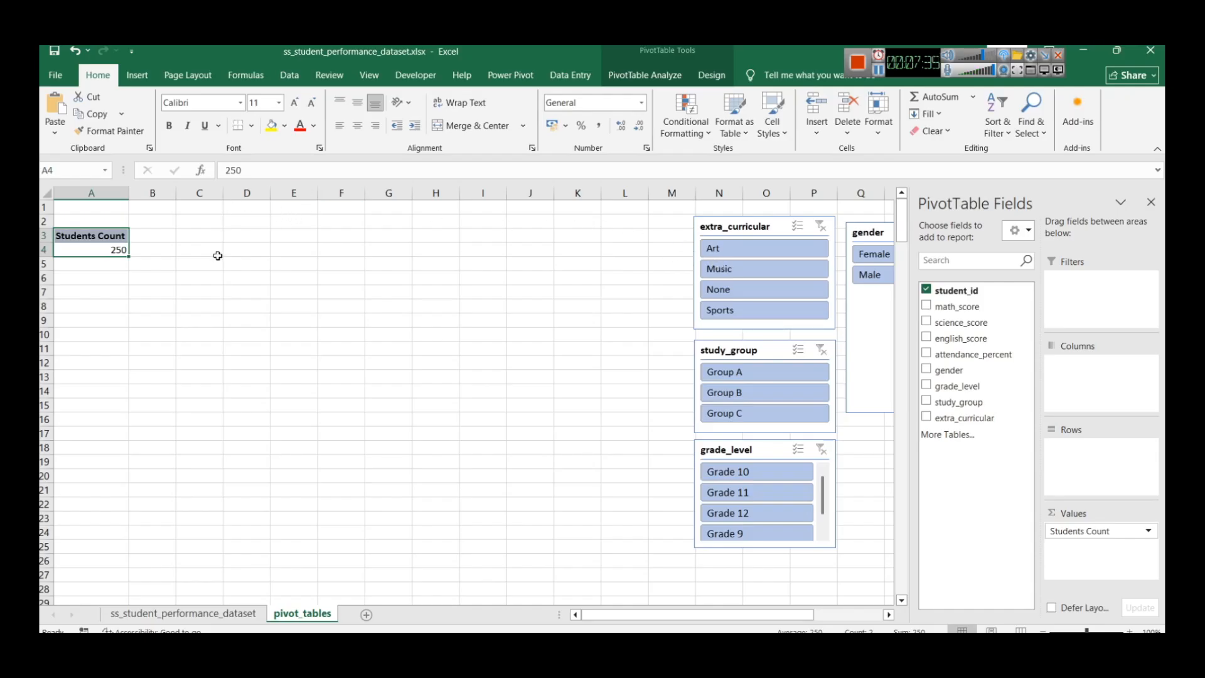
Step: Duplicate the Students Count PivotTable from A3:A4 to cell A7
left_click(153, 272)
left_click_drag(86, 237, 97, 248)
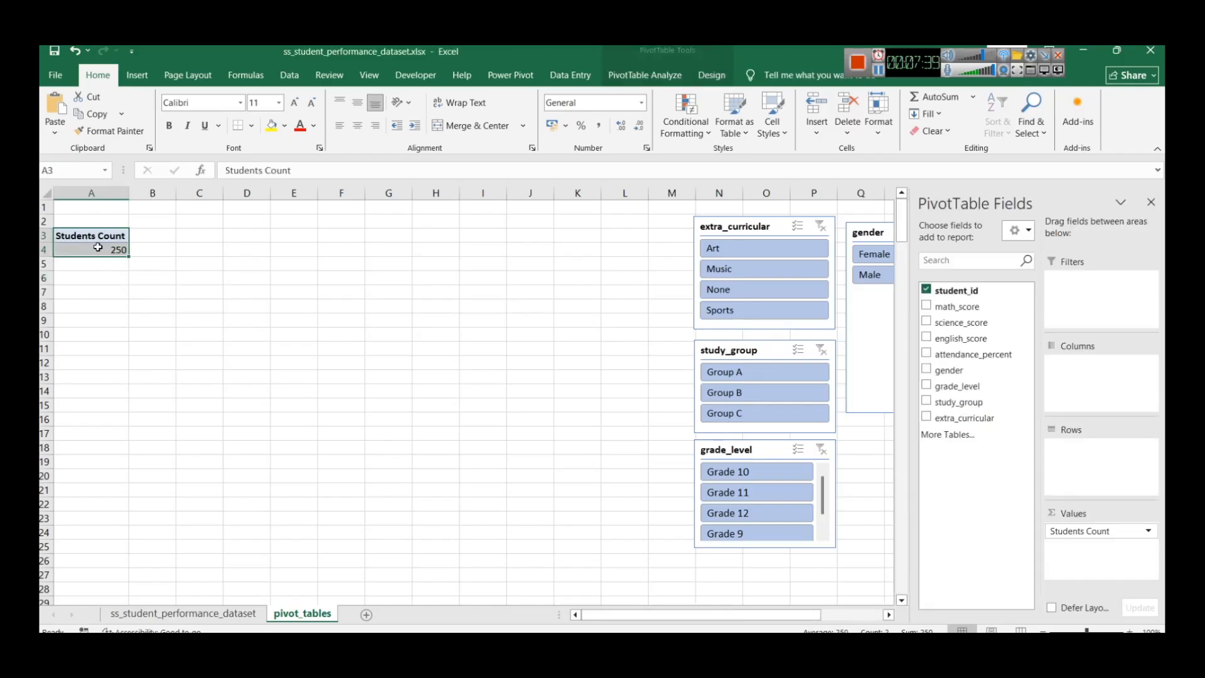
key("ctrl+c")
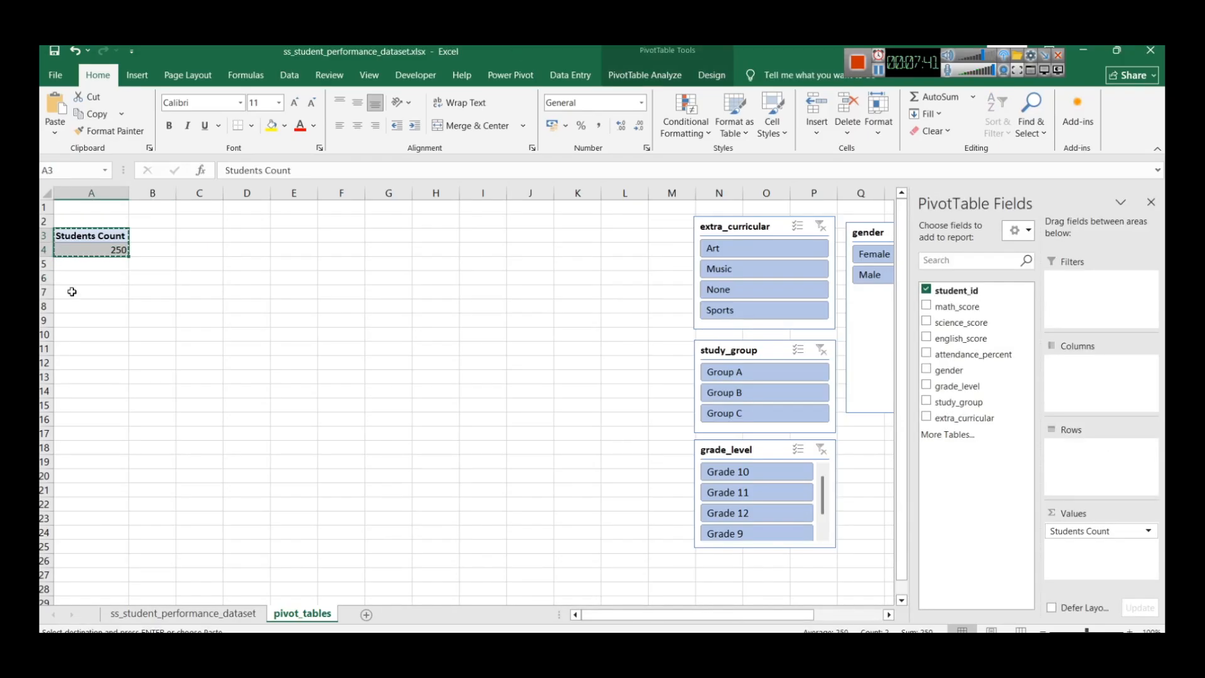
left_click(71, 290)
key("ctrl+v")
left_click(92, 302)
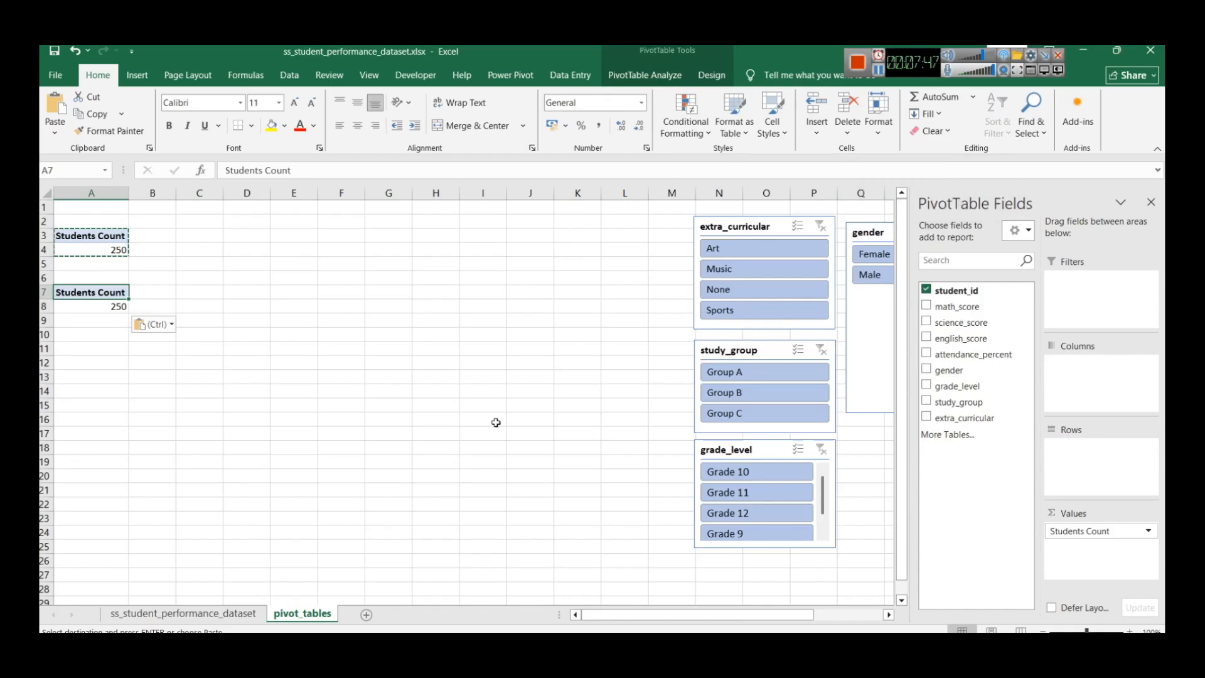
Step: Check the KPI list in Notepad, and replace the student count with science_score in the PivotTable at A7
key("alt+Tab")
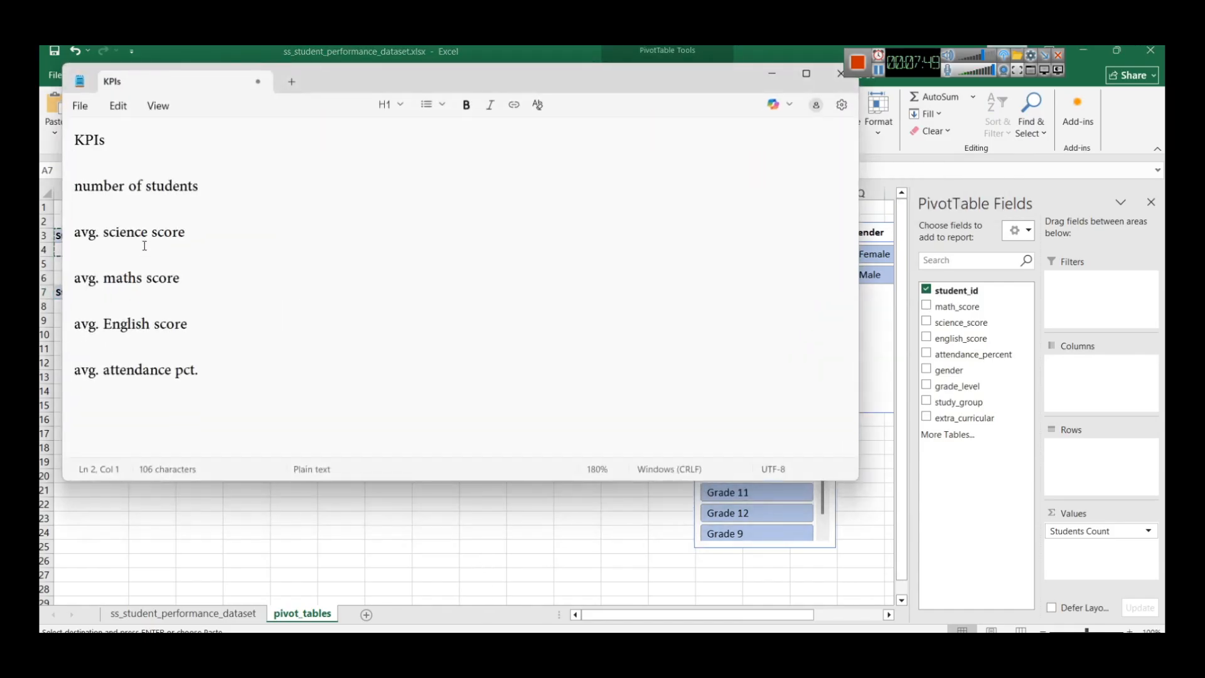
left_click(772, 74)
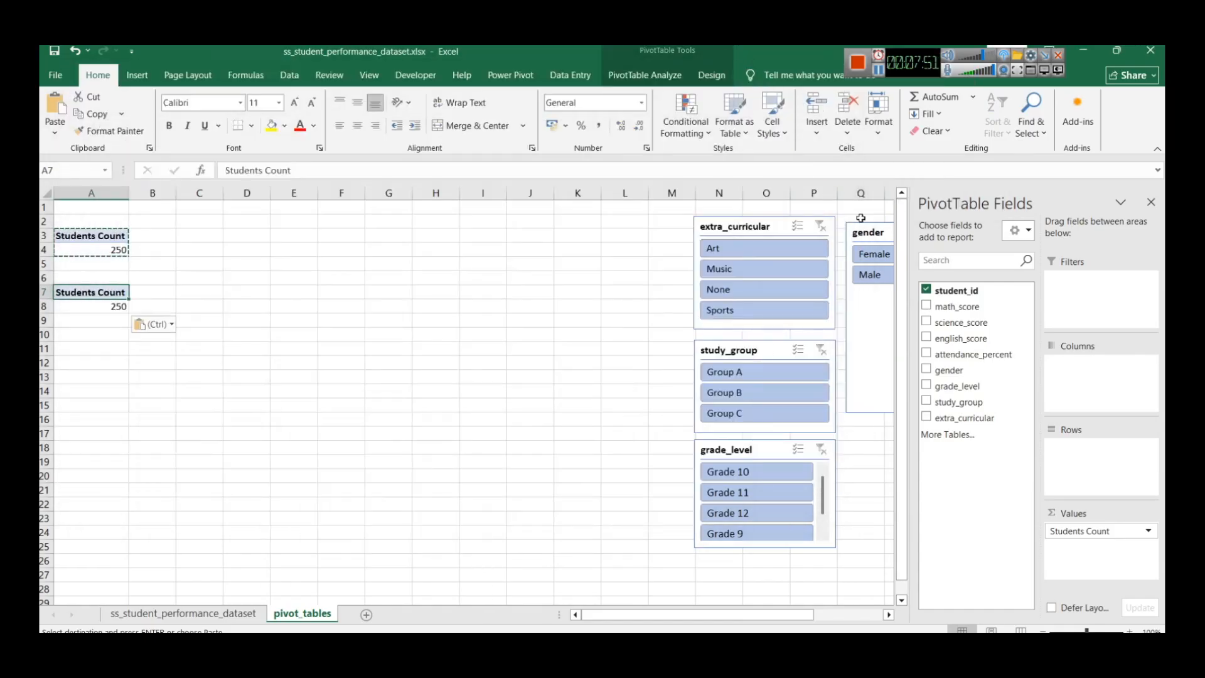
left_click(928, 322)
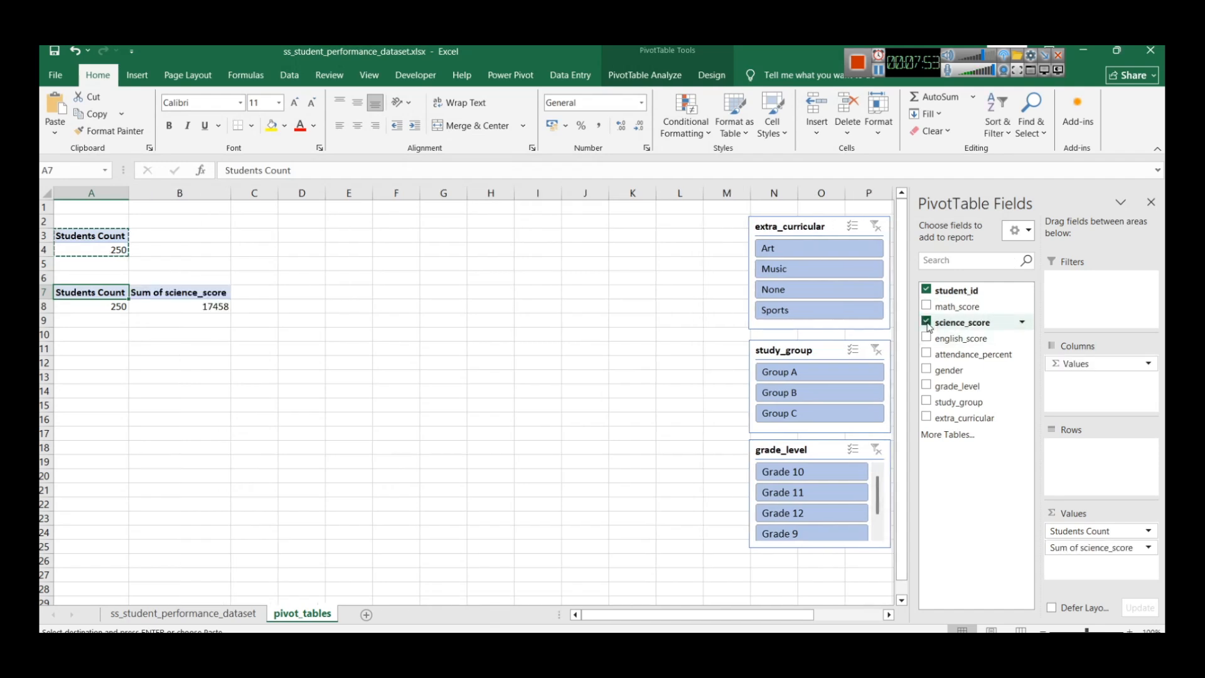
left_click(1132, 532)
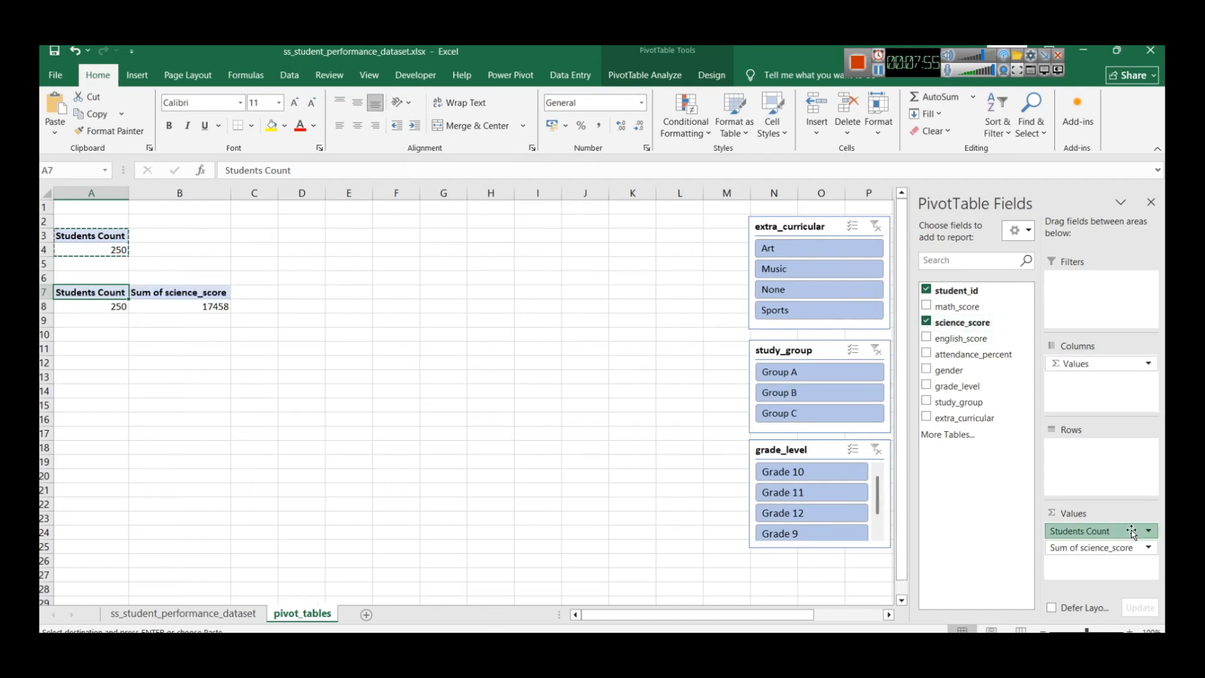
left_click(1086, 496)
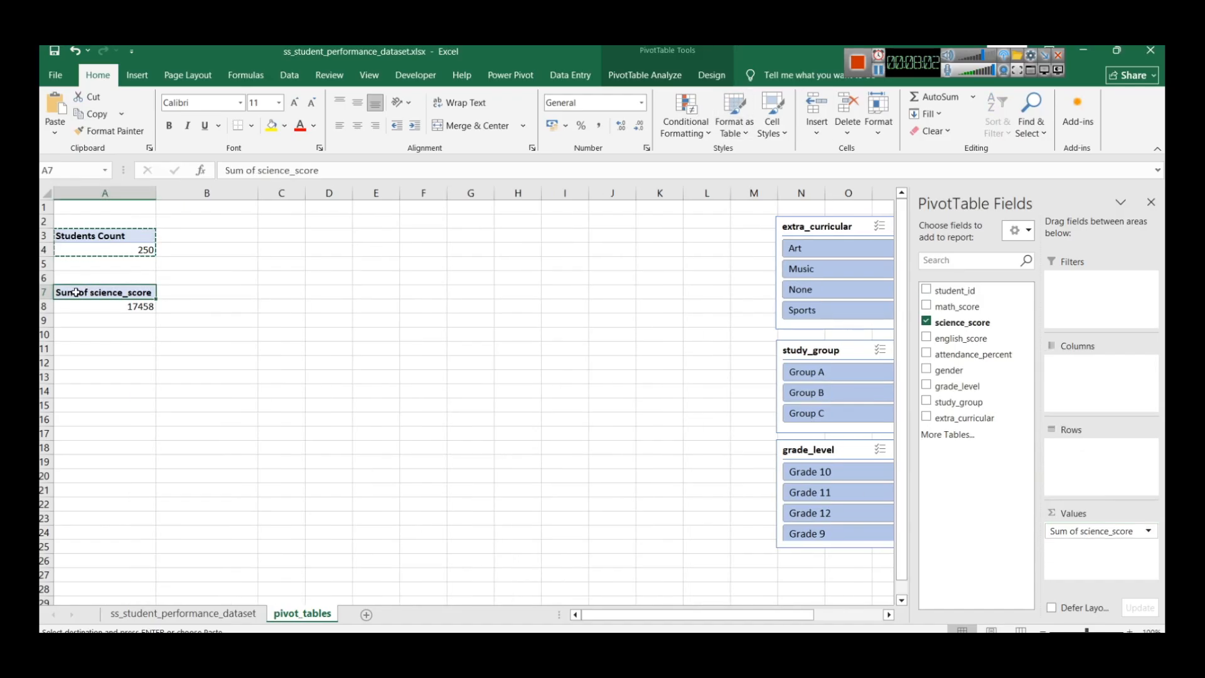
Step: Summarize science_score by Average and name the value field "Avg Science Score"
left_click(1148, 531)
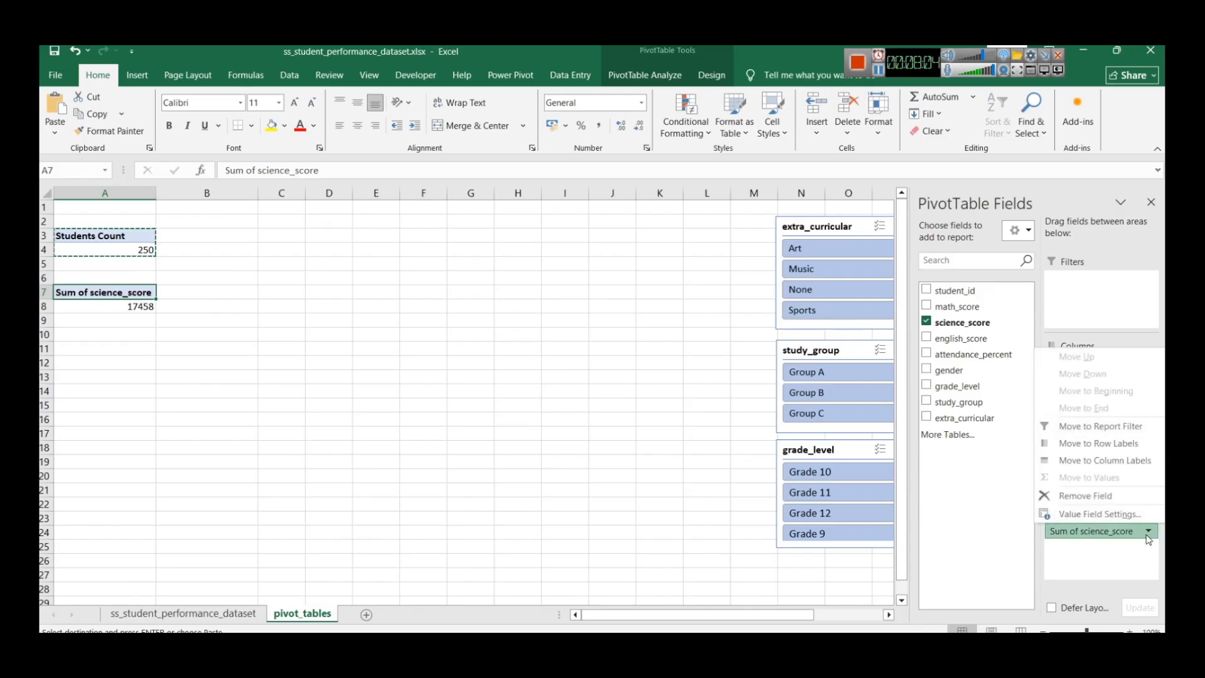
left_click(1089, 516)
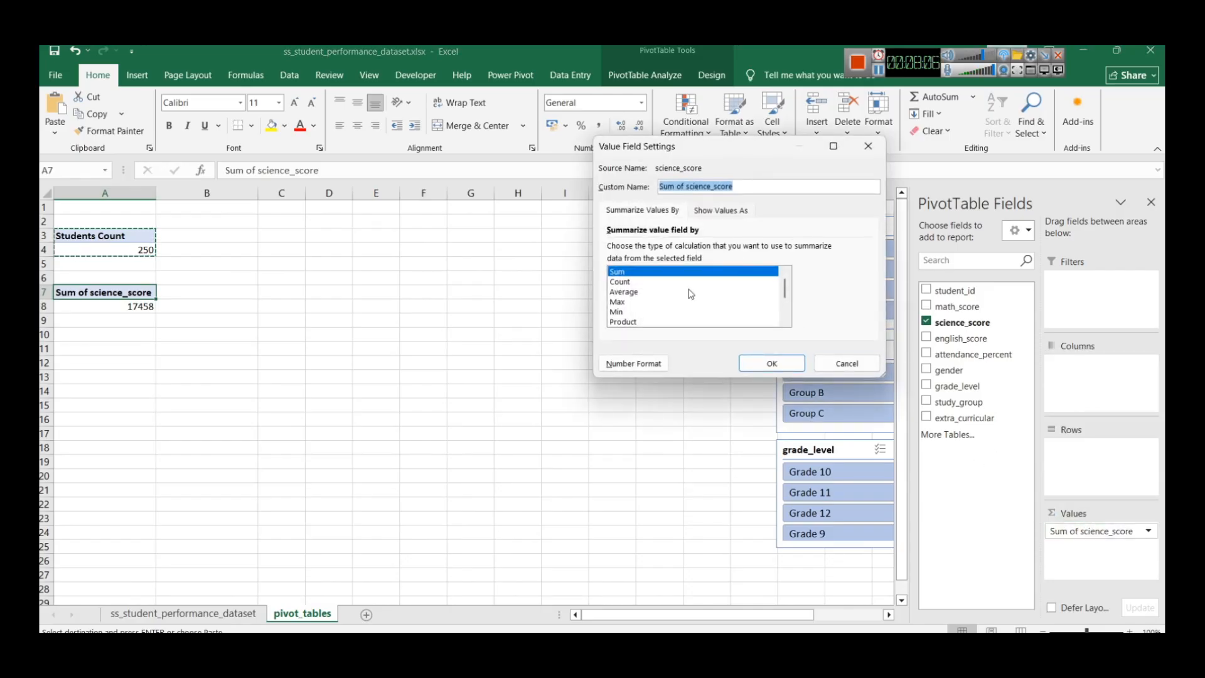
left_click(628, 294)
triple_click(719, 188)
type("Avg s")
key("BackSpace")
type("Science Scor")
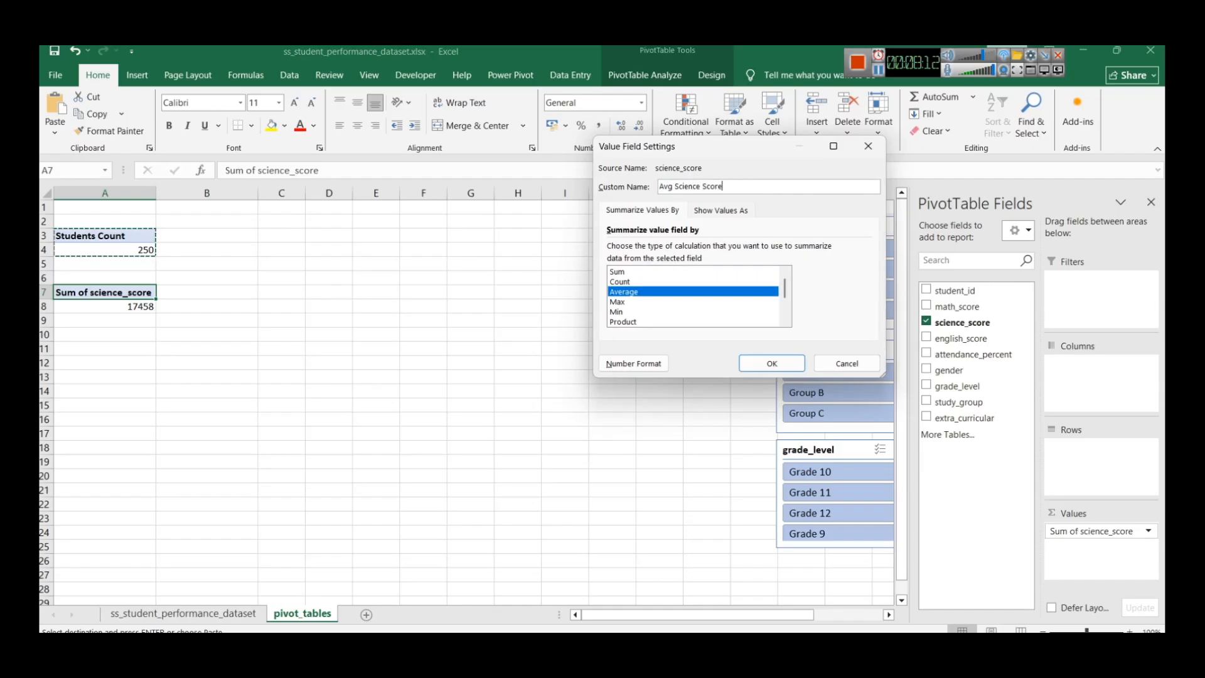
type("e")
key("Return")
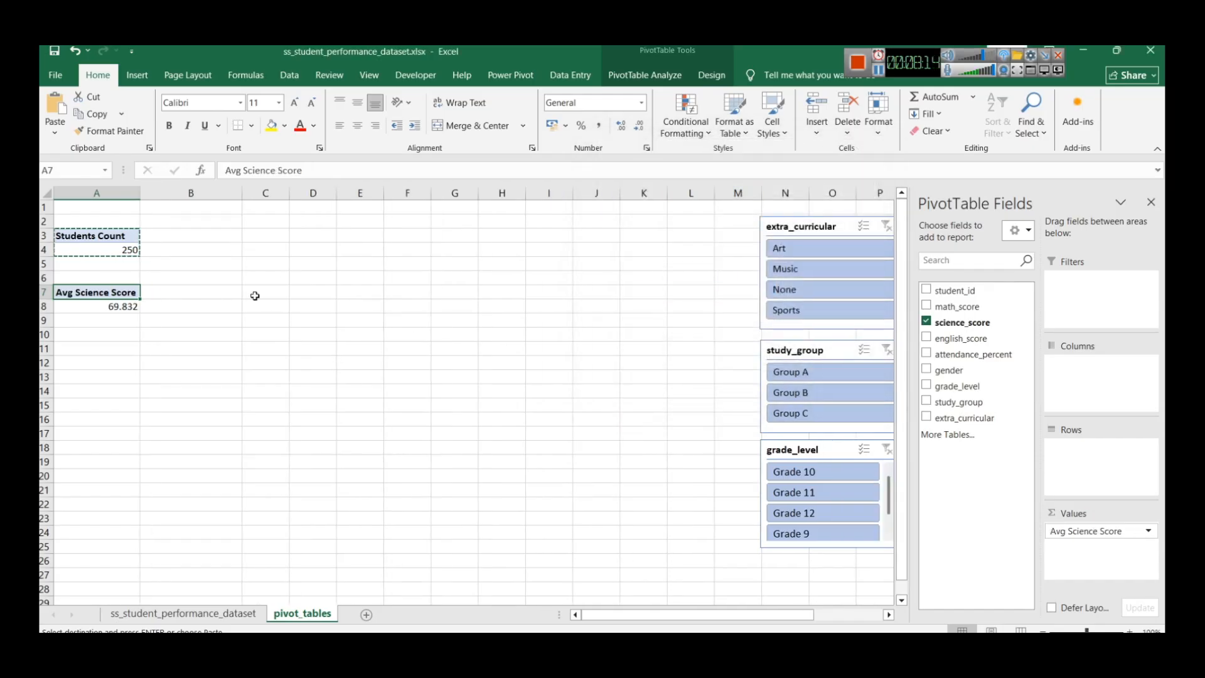
left_click(284, 346)
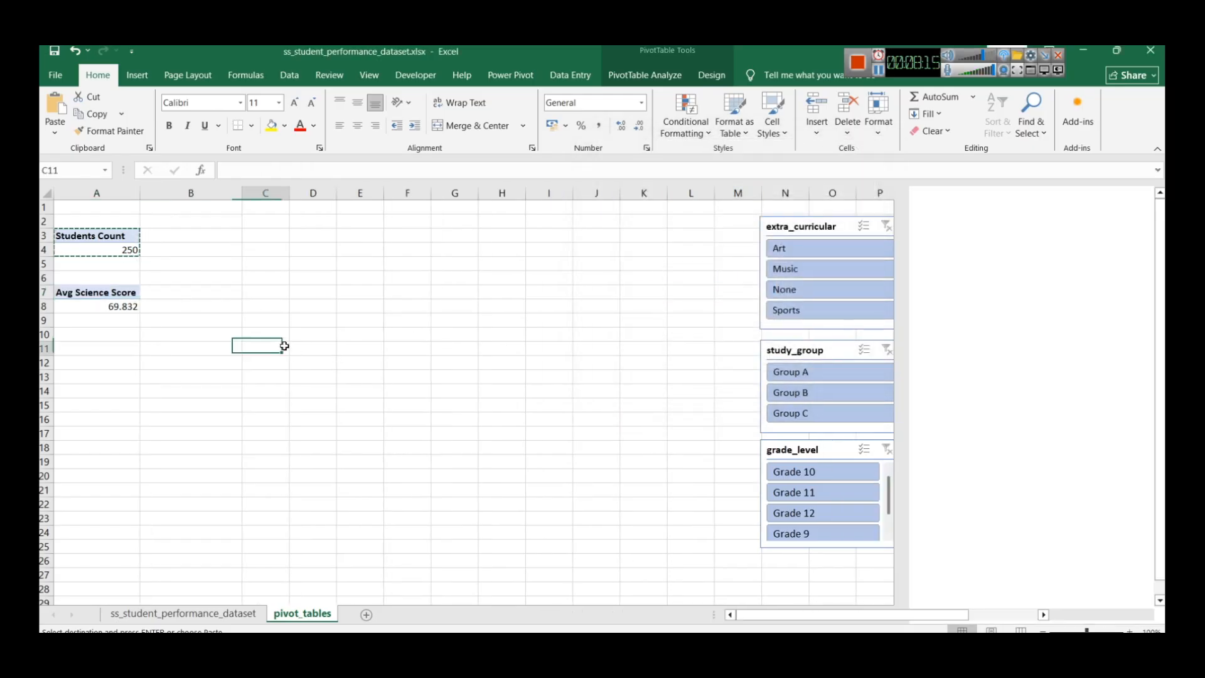
Step: Test the slicers on both PivotTables with Group B, Group C, Grade 10 and Male, clearing all filters
left_click(124, 307)
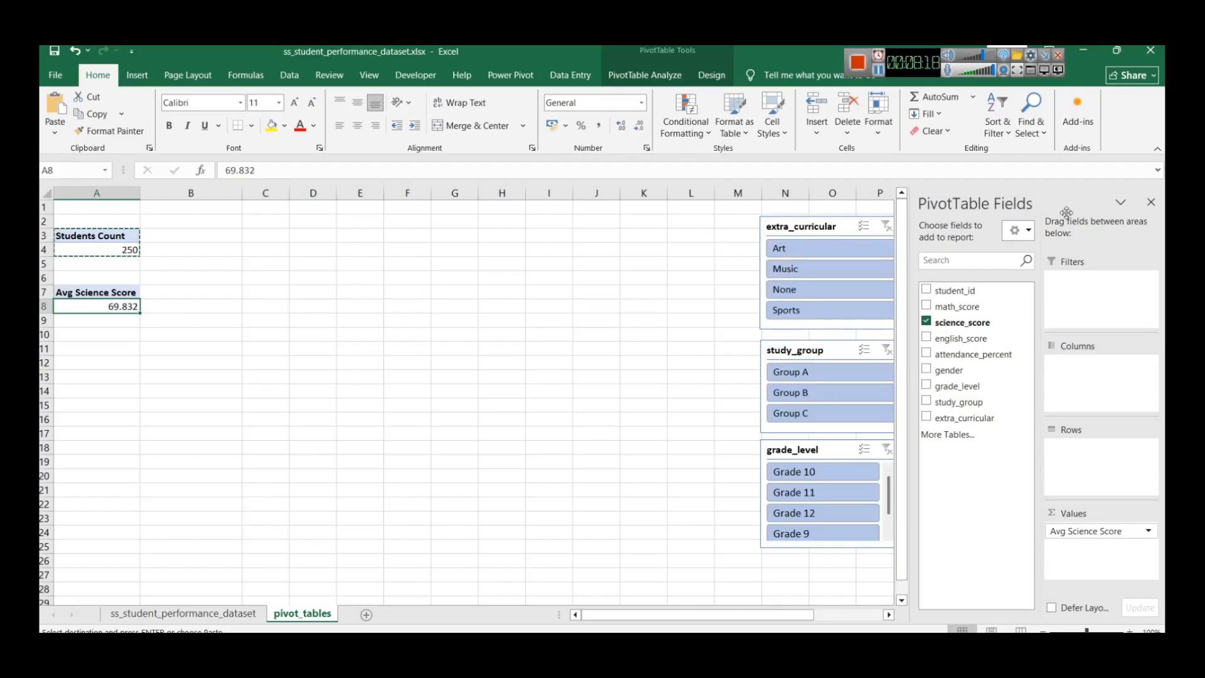
left_click(632, 361)
left_click(795, 397)
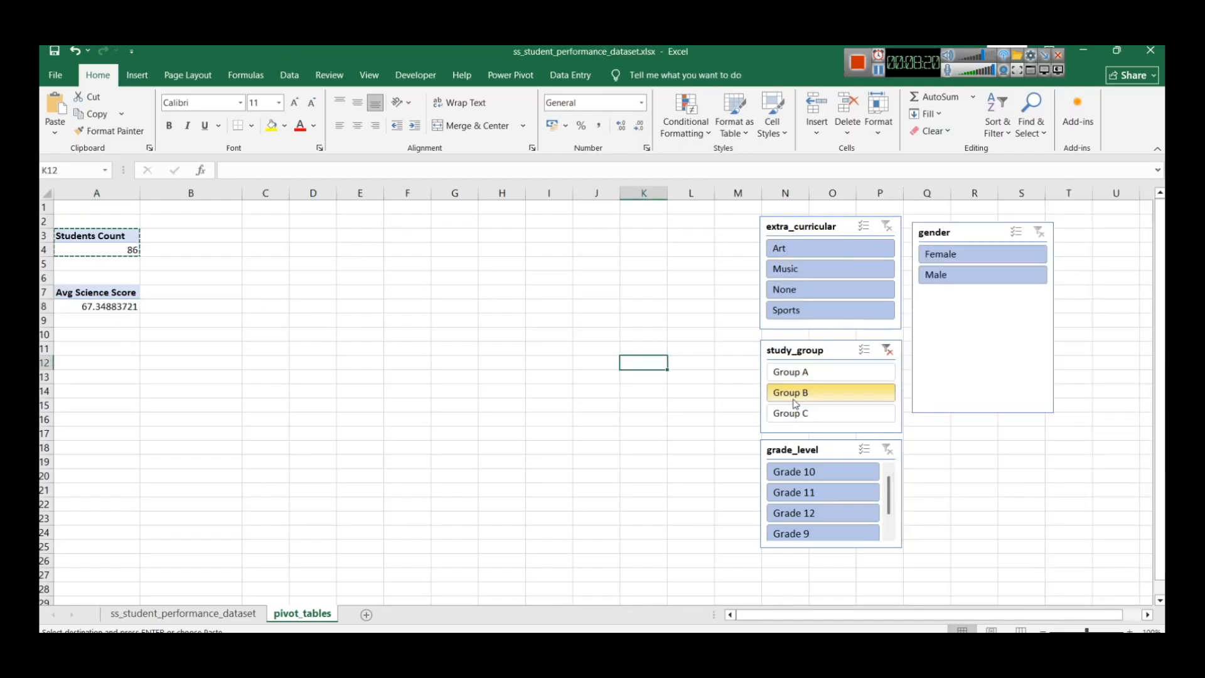
left_click(807, 414)
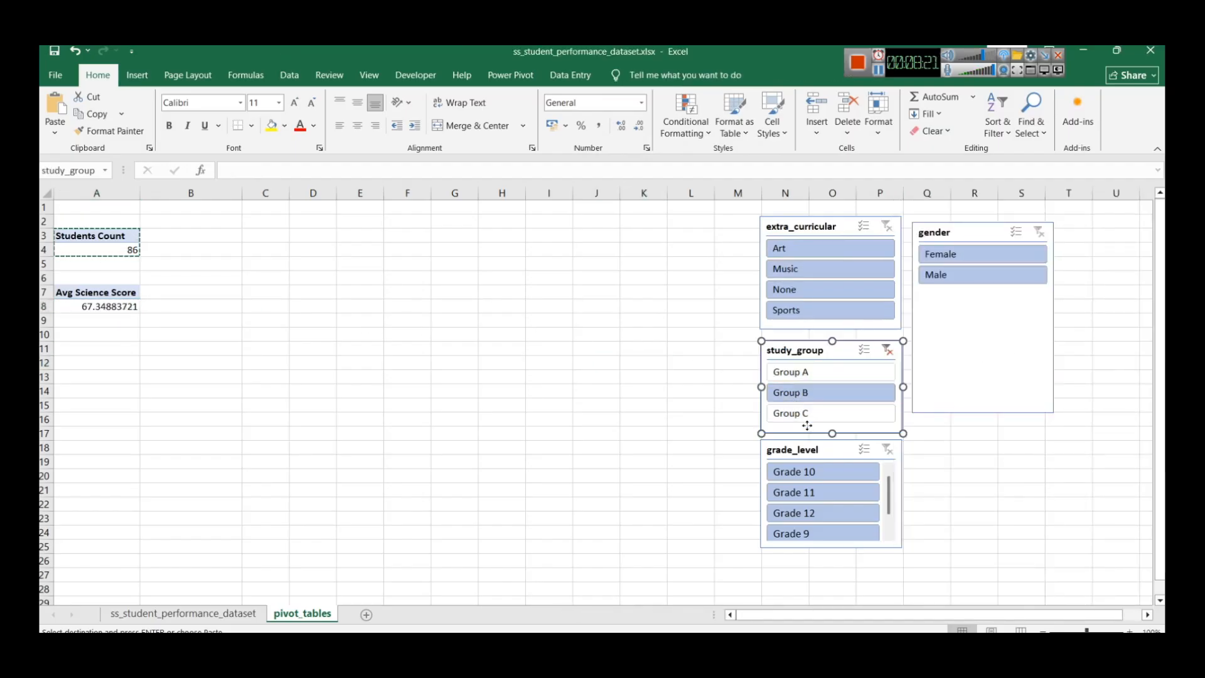
left_click(813, 476)
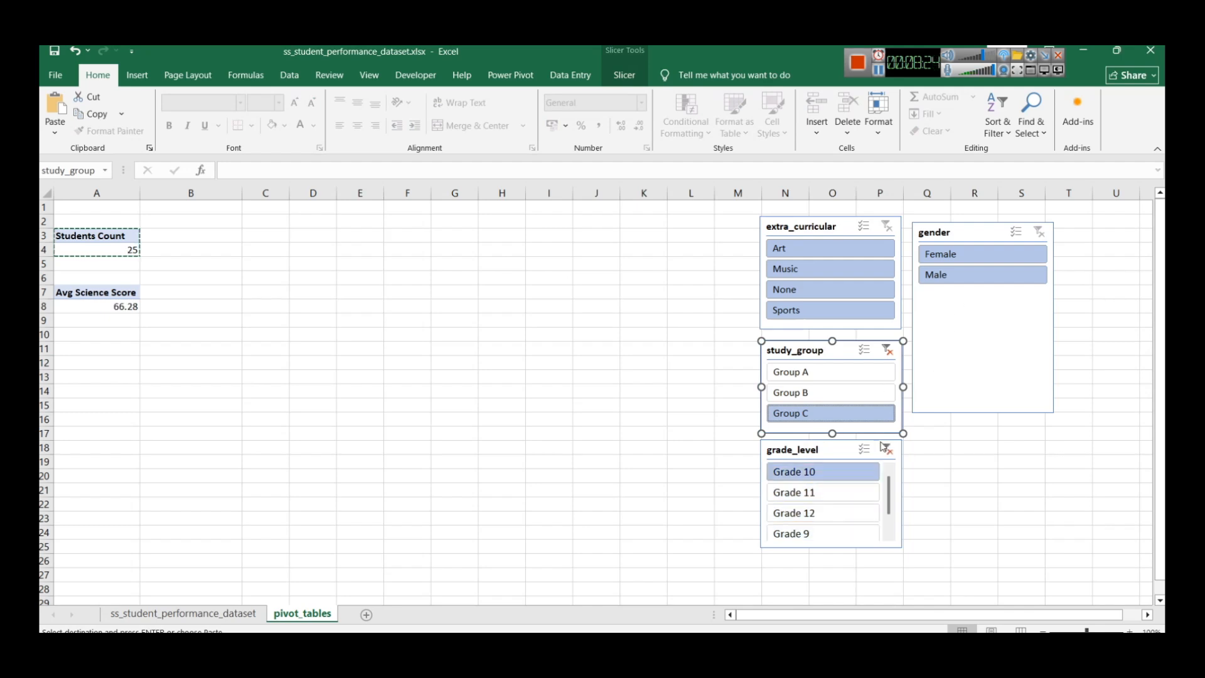
left_click(887, 449)
left_click(887, 349)
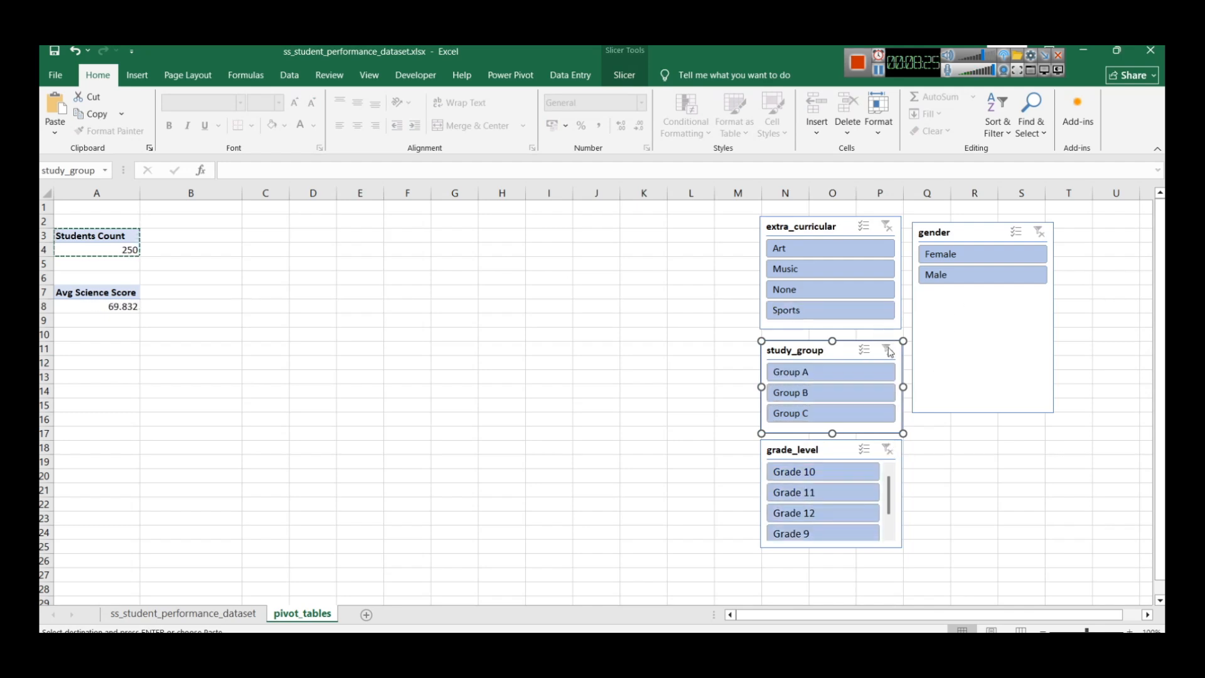
left_click(984, 283)
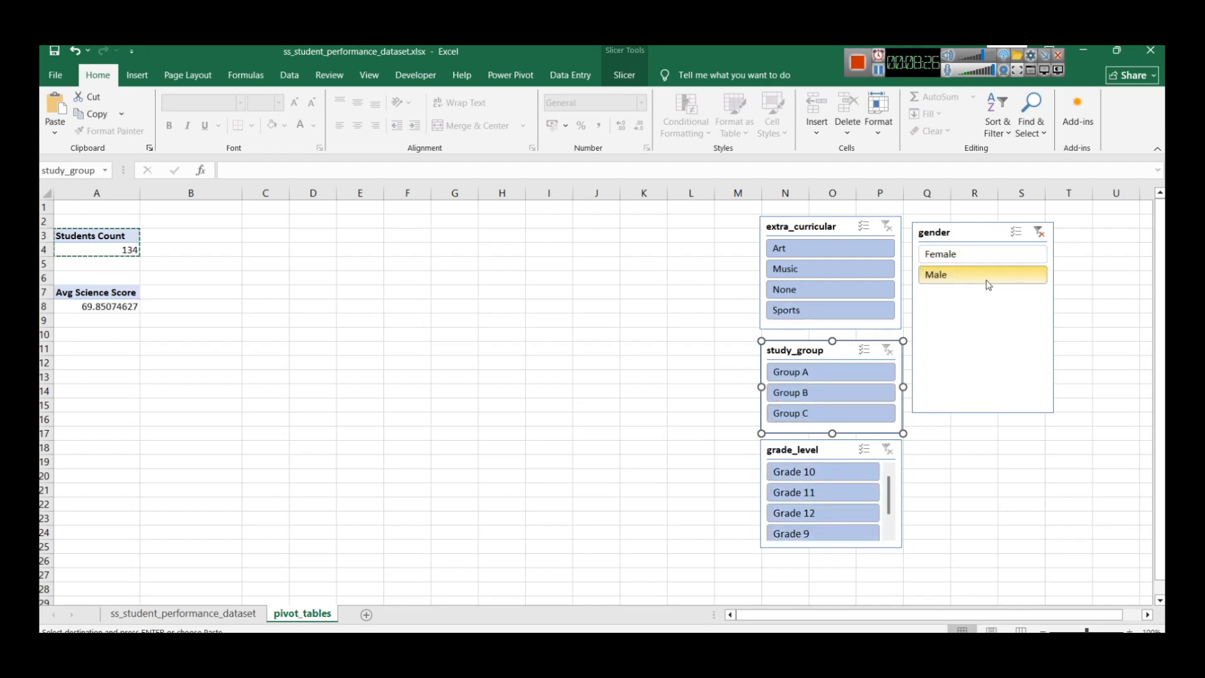
left_click(1039, 233)
left_click(405, 402)
Step: Duplicate the Avg Science Score PivotTable from A7:A8 to cell A10
left_click(95, 308)
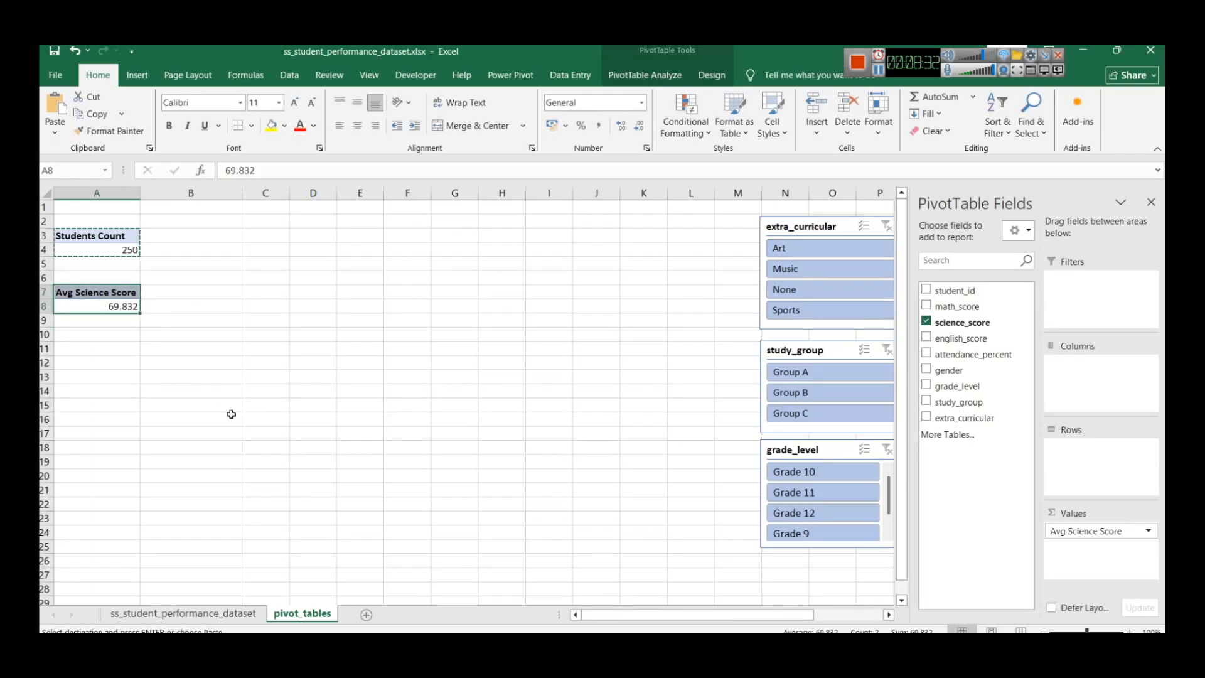
key("ctrl+c")
key("ctrl+v")
left_click(948, 327)
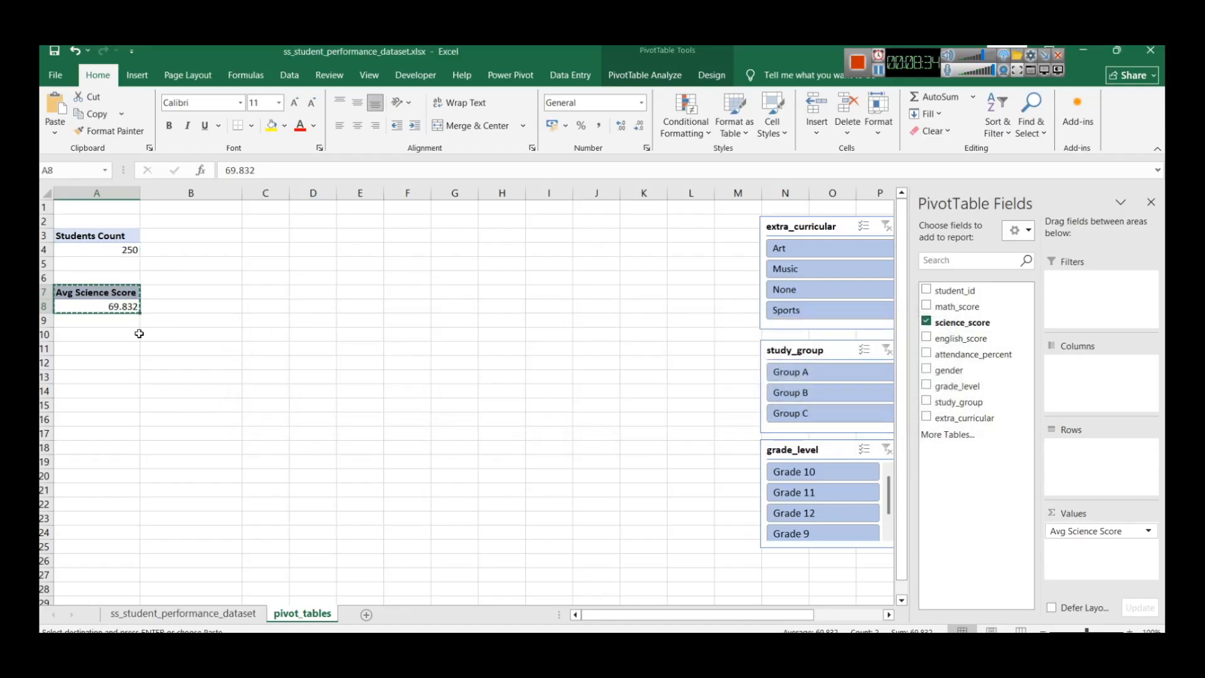
left_click(73, 330)
key("ctrl+v")
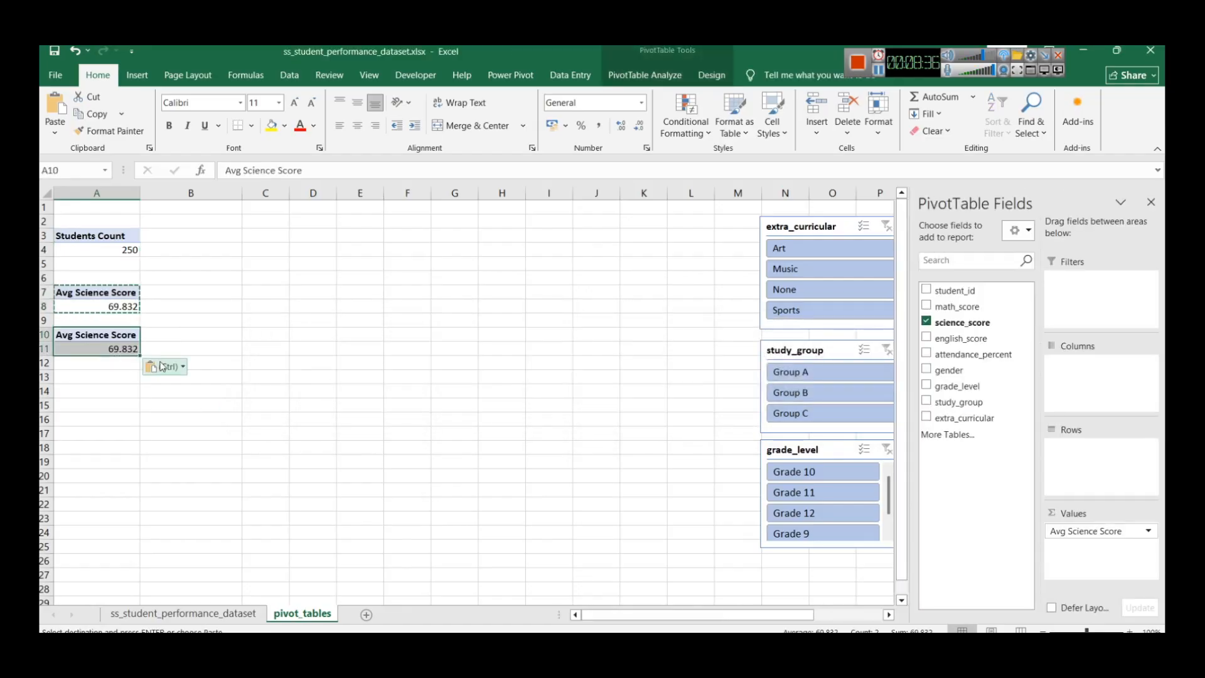
Step: Replace science_score with math_score as the value field of the PivotTable at A10
left_click(927, 321)
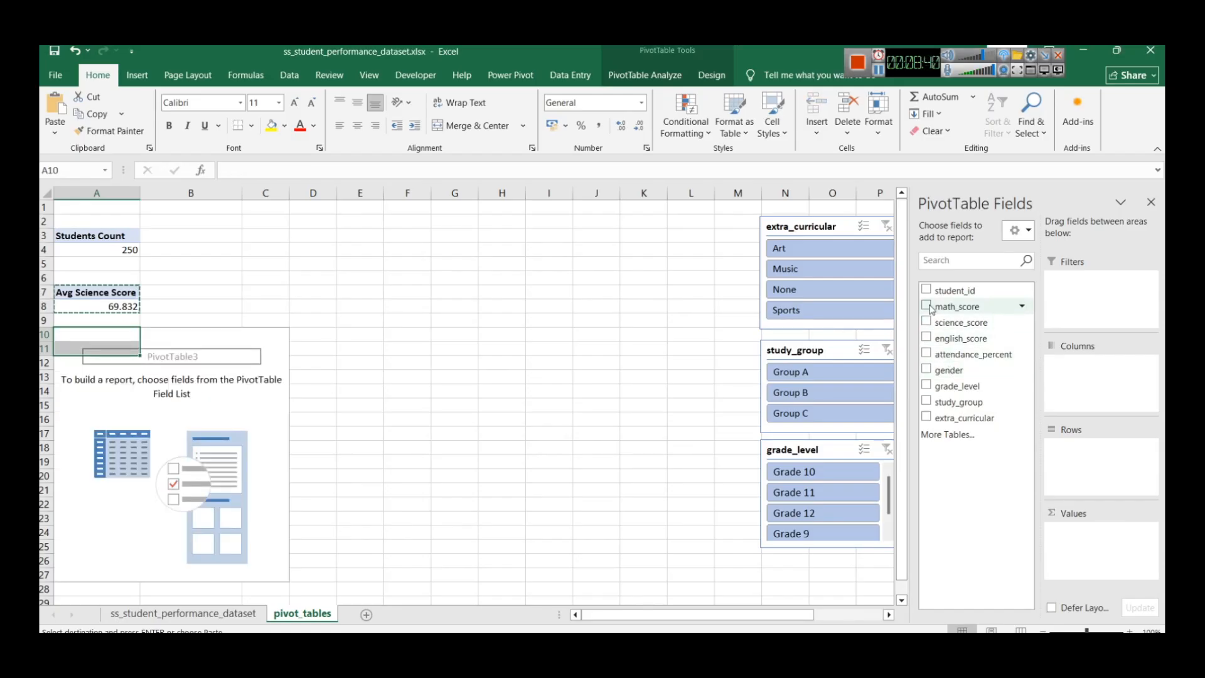
key("ctrl+z")
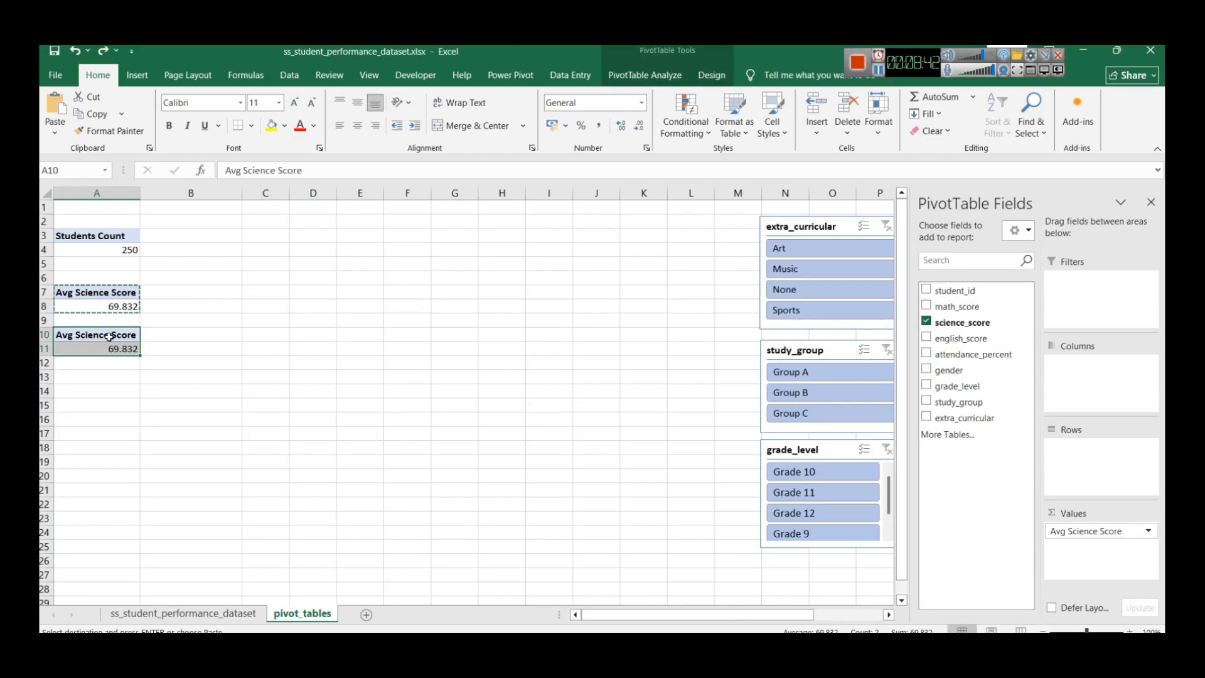
left_click(115, 352)
key("shift+Up")
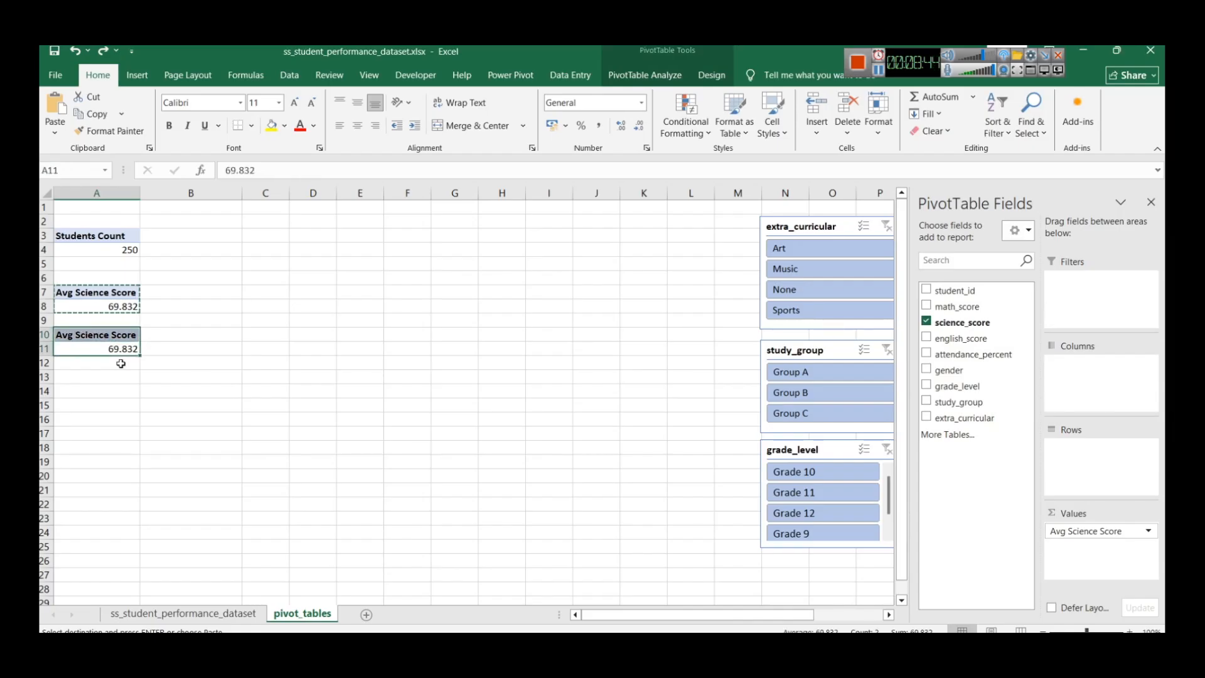
left_click(927, 322)
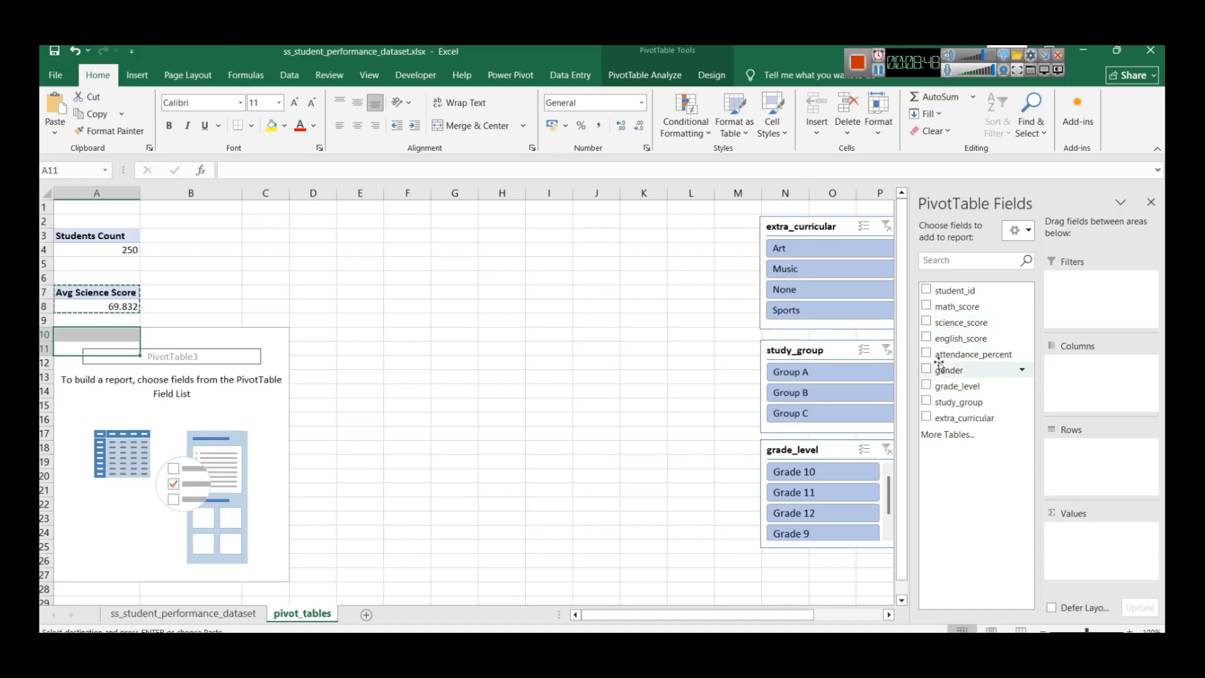
left_click(927, 307)
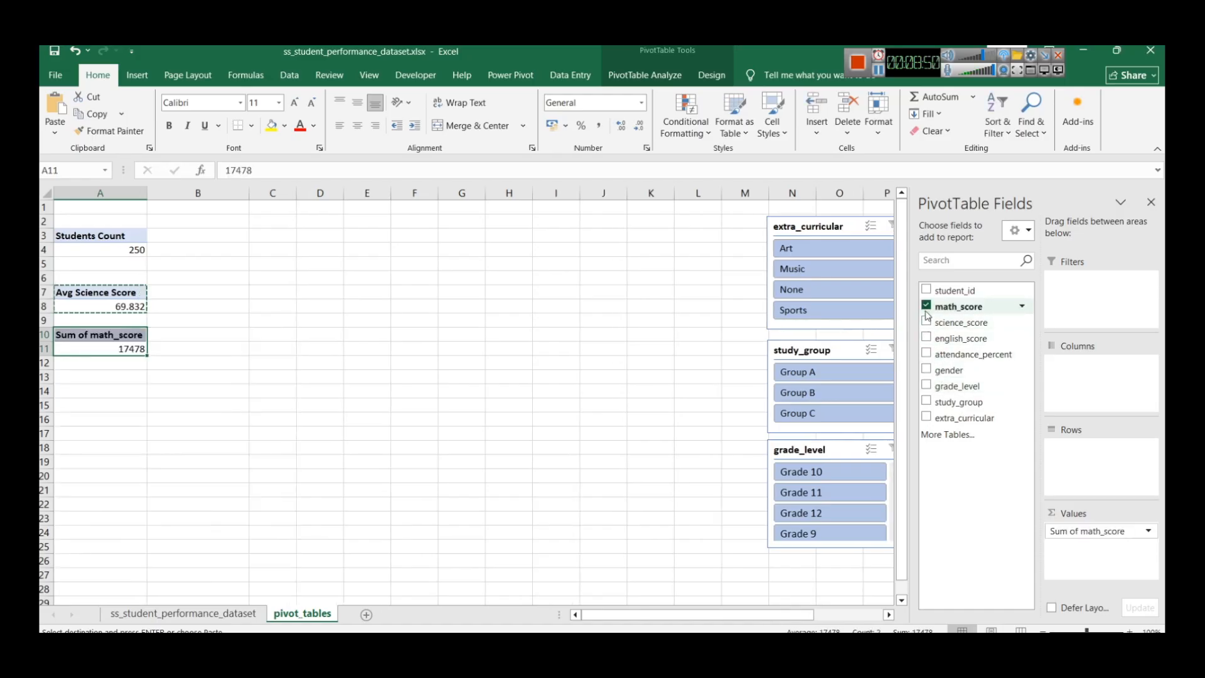
left_click(345, 391)
Step: Summarize math_score by Average and name the value field "Avg math_score"
left_click(63, 350)
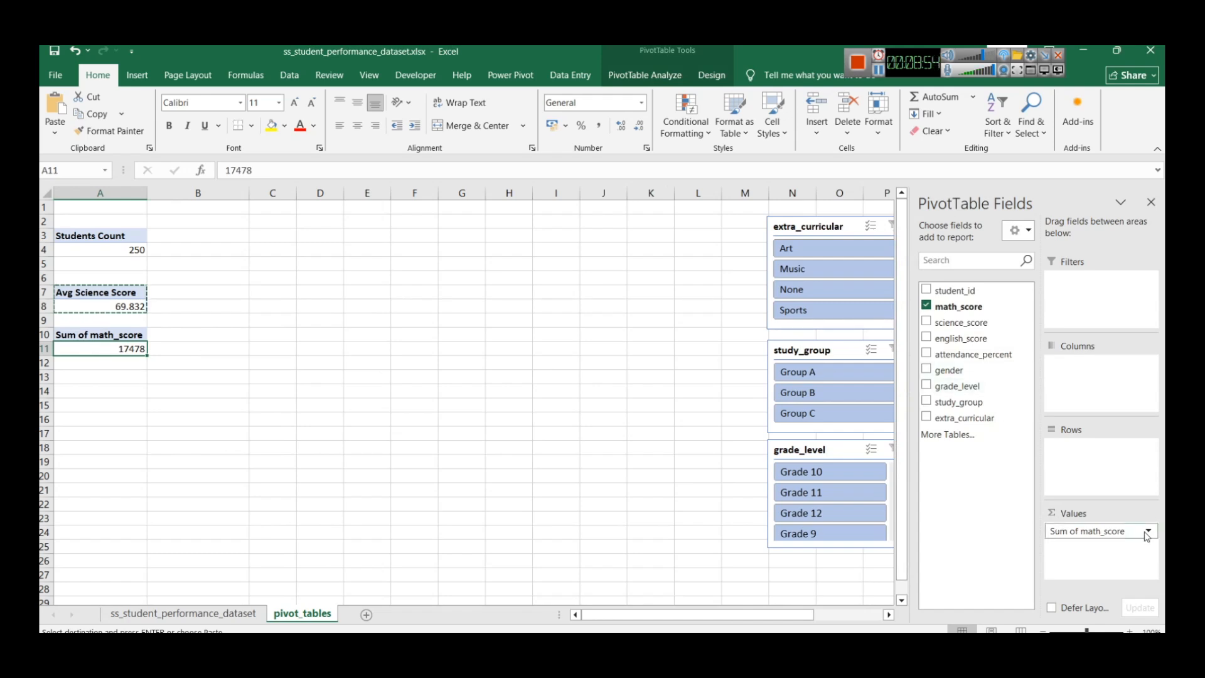
left_click(1081, 532)
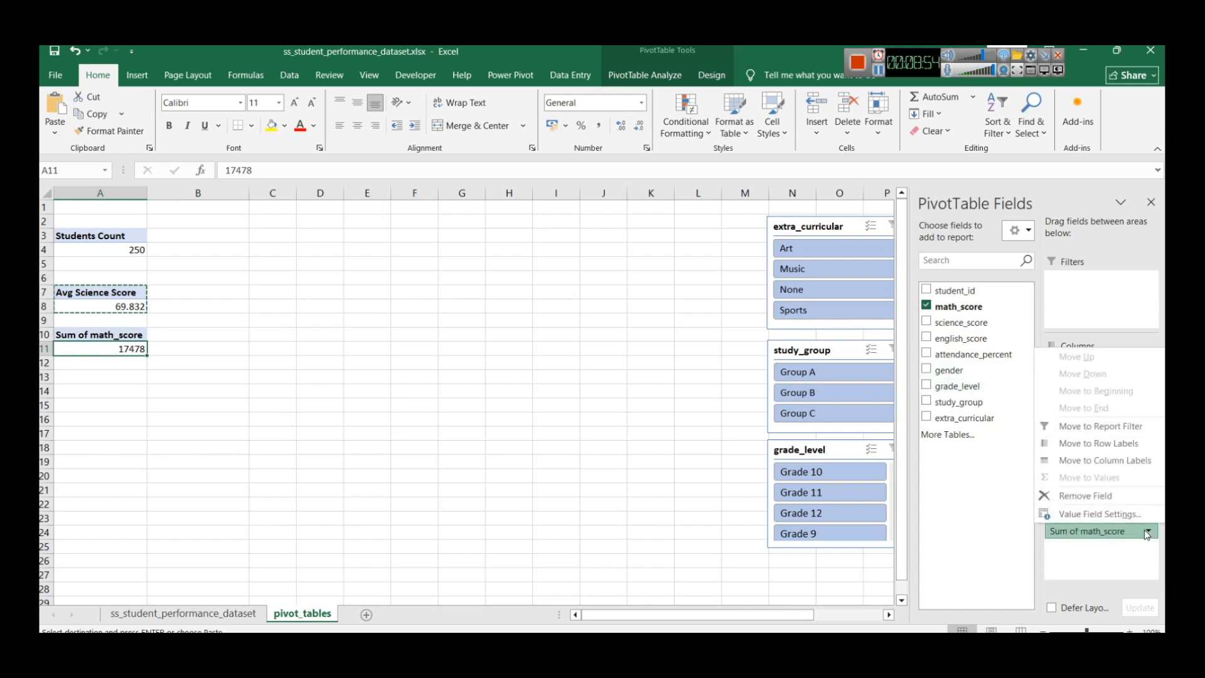
left_click(1090, 513)
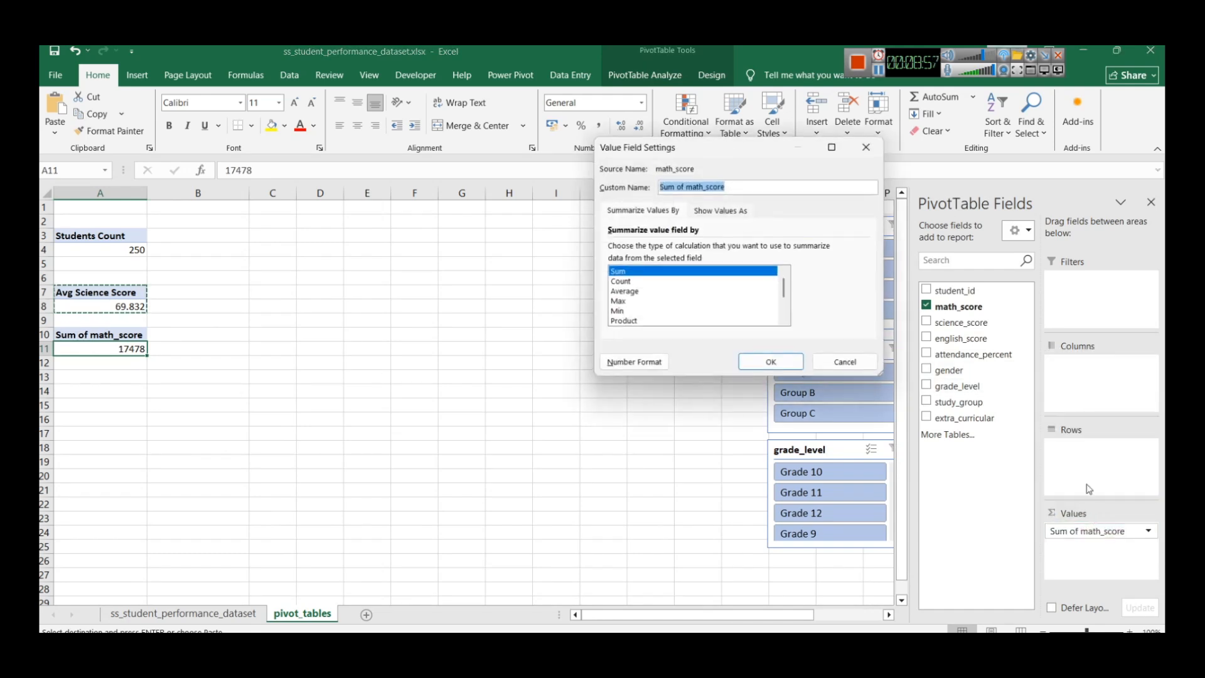
left_click(628, 292)
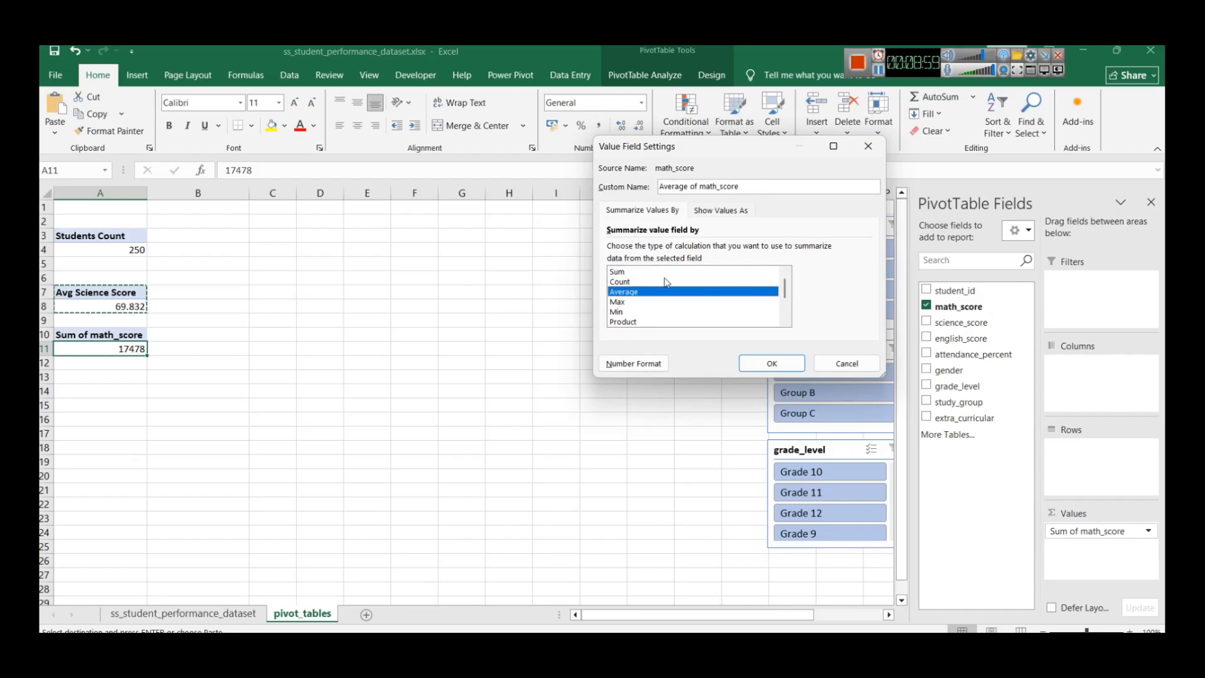
double_click(670, 188)
type("Avg")
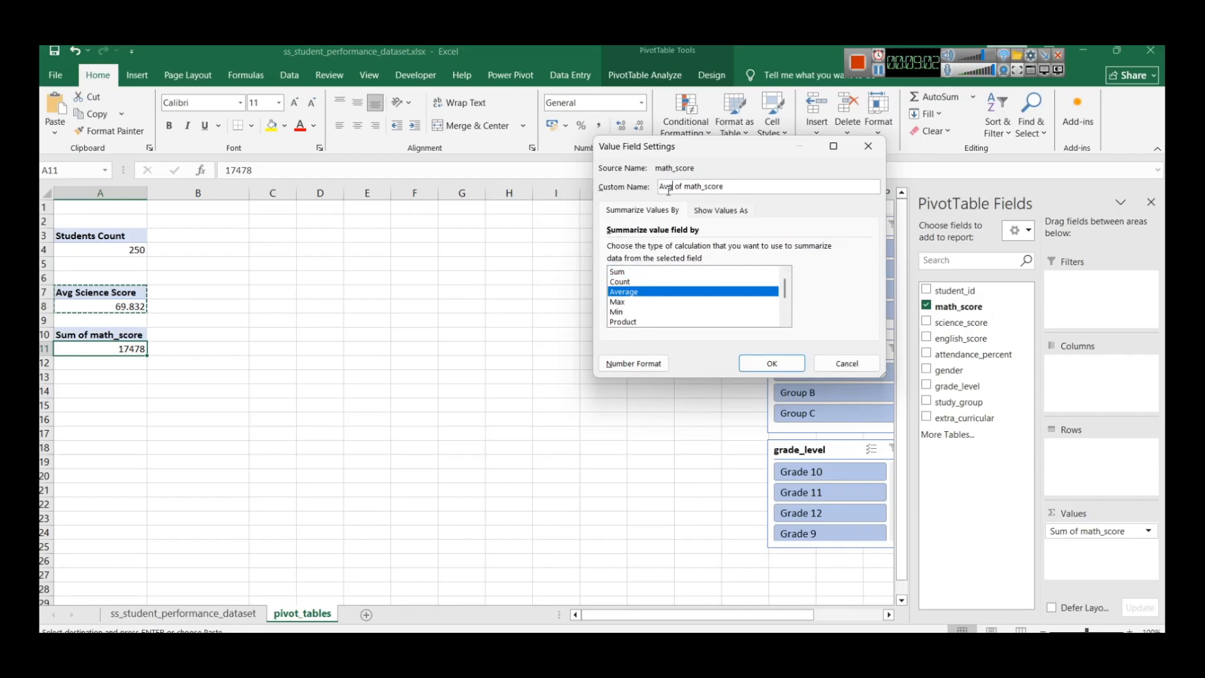
key("BackSpace")
key("BackSpace")
key("Return")
left_click(135, 446)
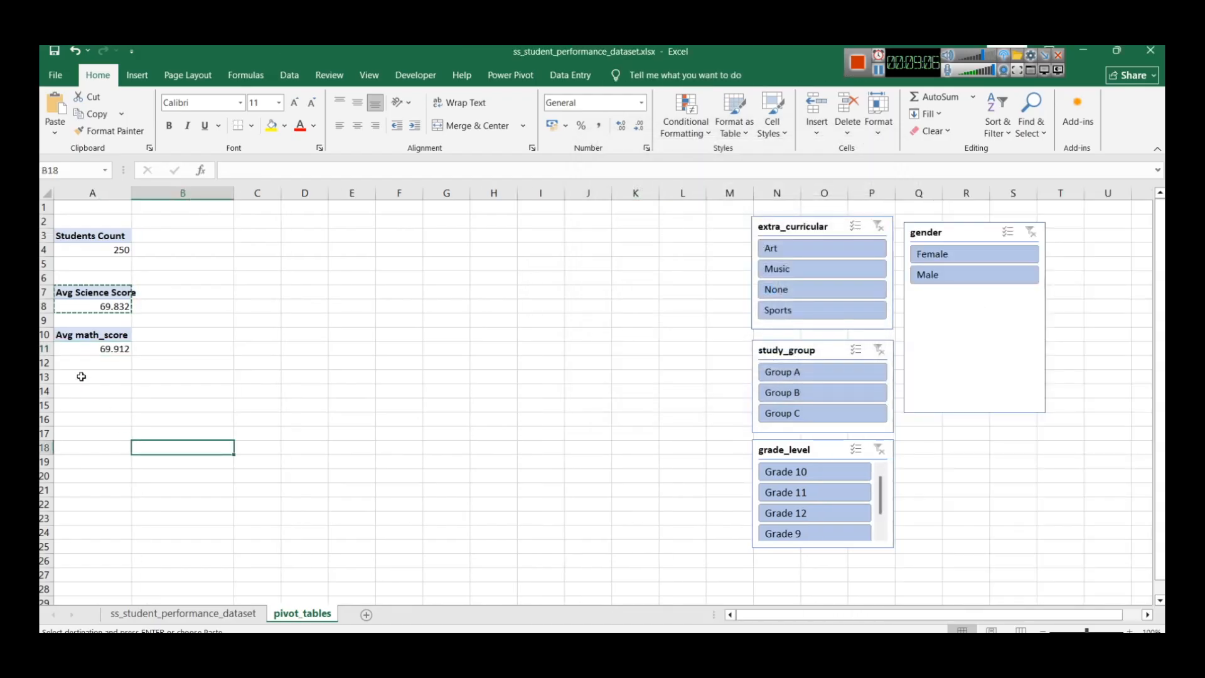
Step: Duplicate the Avg math_score PivotTable from A10:A11 to cell A13
left_click_drag(84, 350, 84, 336)
key("ctrl+c")
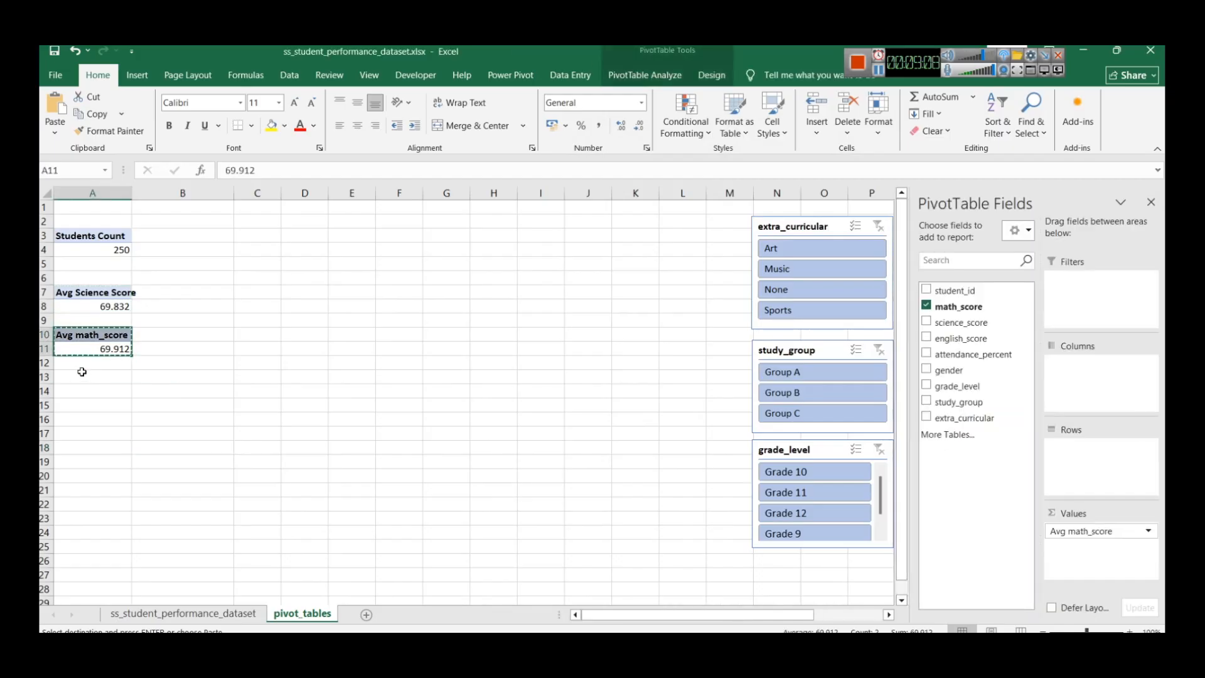
left_click(64, 379)
key("ctrl+v")
left_click(218, 435)
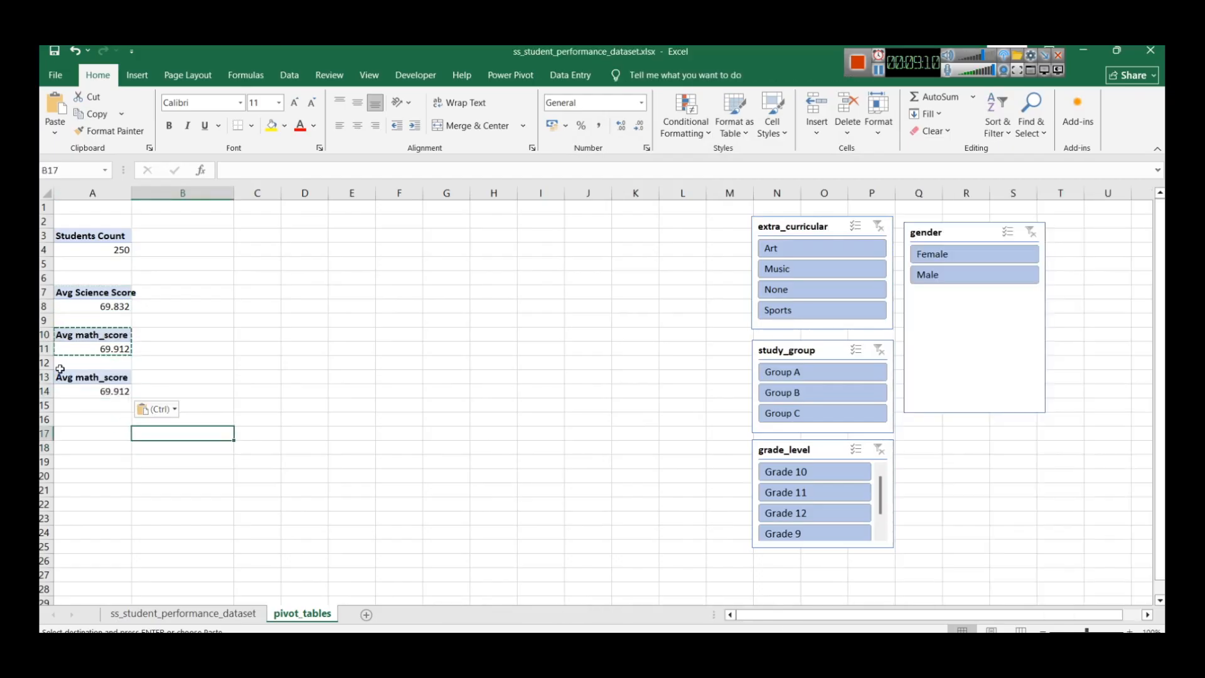
Step: Replace math_score with english_score as the value field of the PivotTable at A13
left_click(71, 374)
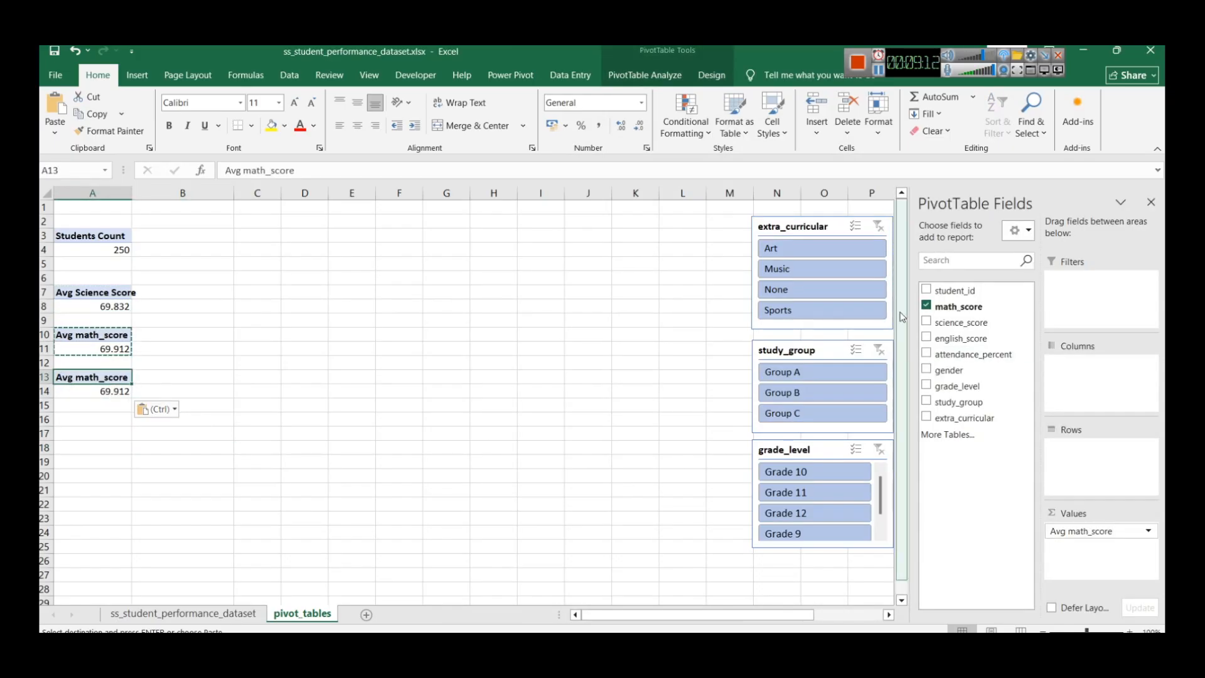
left_click(926, 306)
left_click(926, 338)
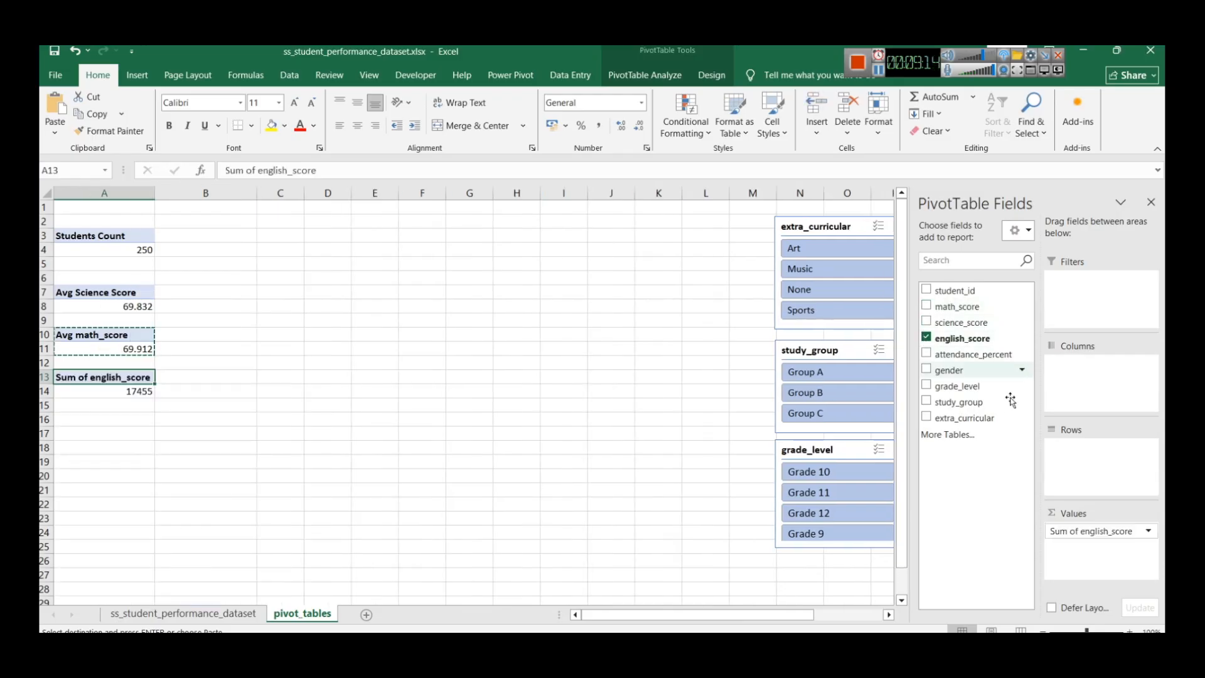
Step: Set english_score in the A13 PivotTable to be summarized by Average with the custom name "Avg english_score"
left_click(1112, 531)
left_click(1092, 514)
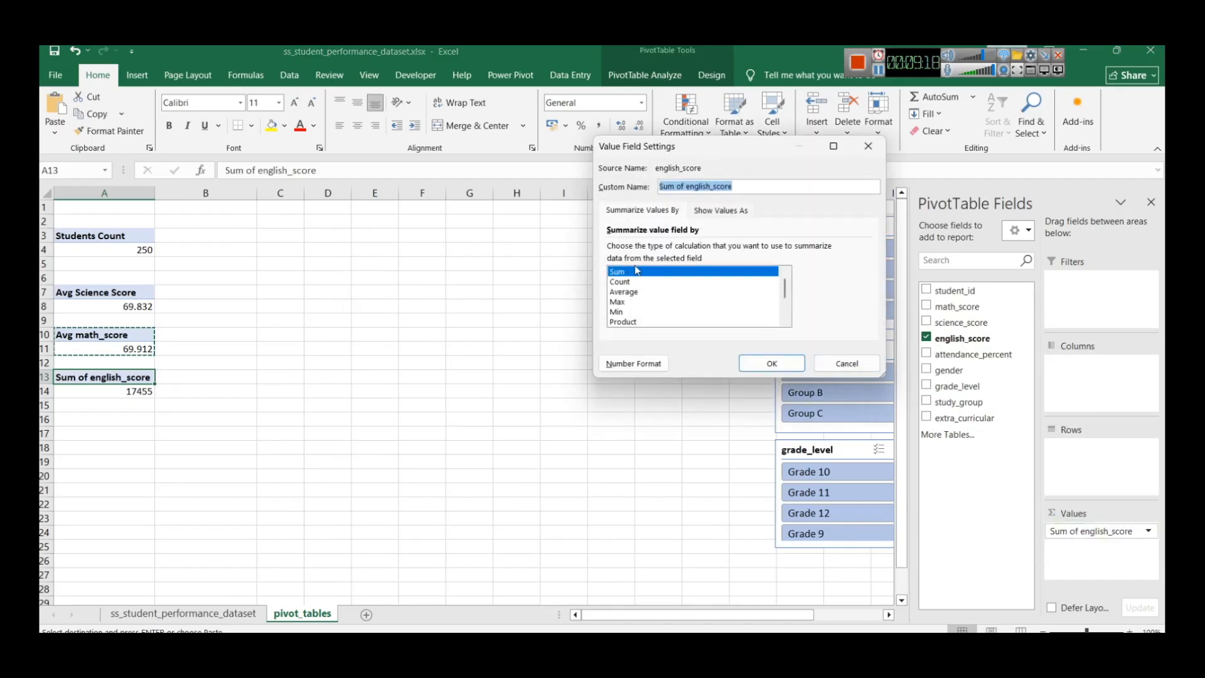
left_click(628, 292)
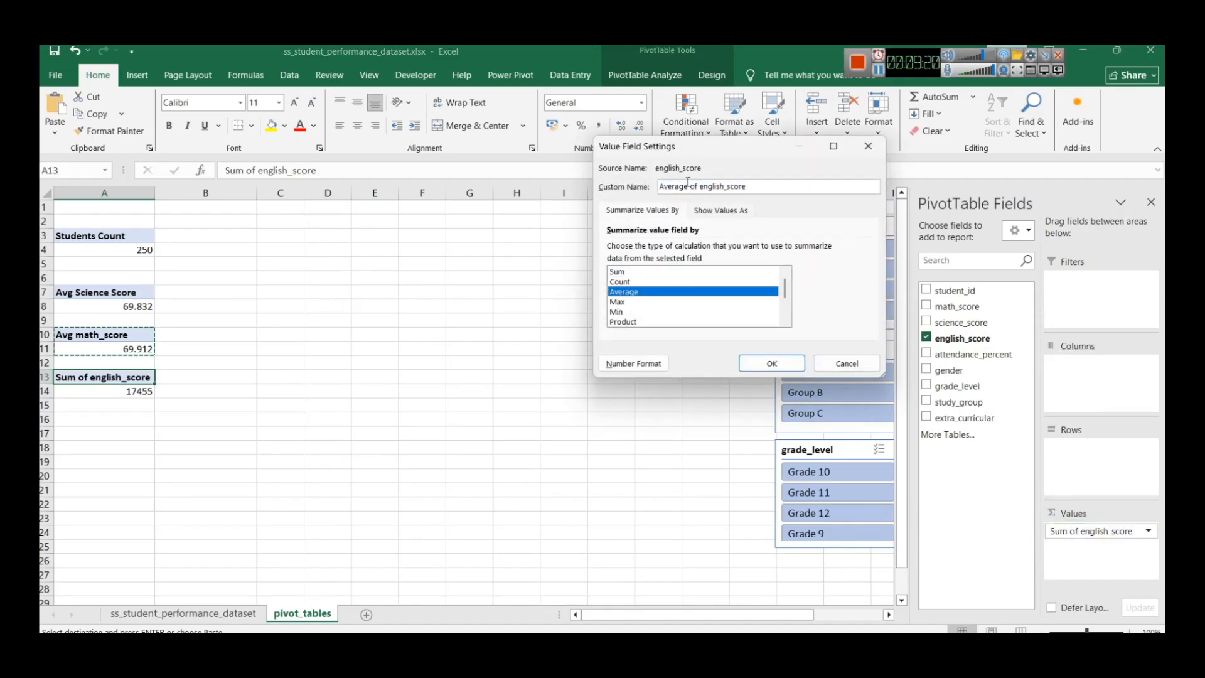
left_click(702, 189)
key("BackSpace")
key("BackSpace")
key("BackSpace")
key("BackSpace")
key("BackSpace")
key("BackSpace")
key("BackSpace")
key("BackSpace")
key("BackSpace")
key("BackSpace")
type("vg")
scroll(732, 295, "down", 2)
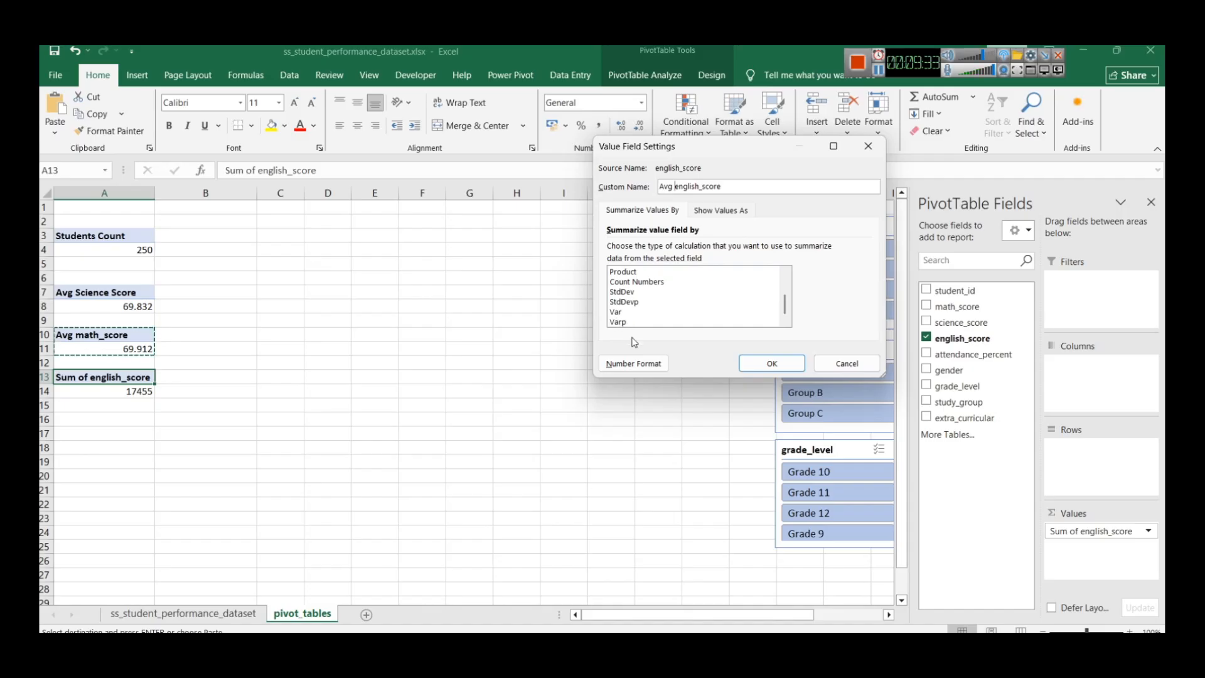
scroll(644, 306, "up", 2)
left_click(644, 292)
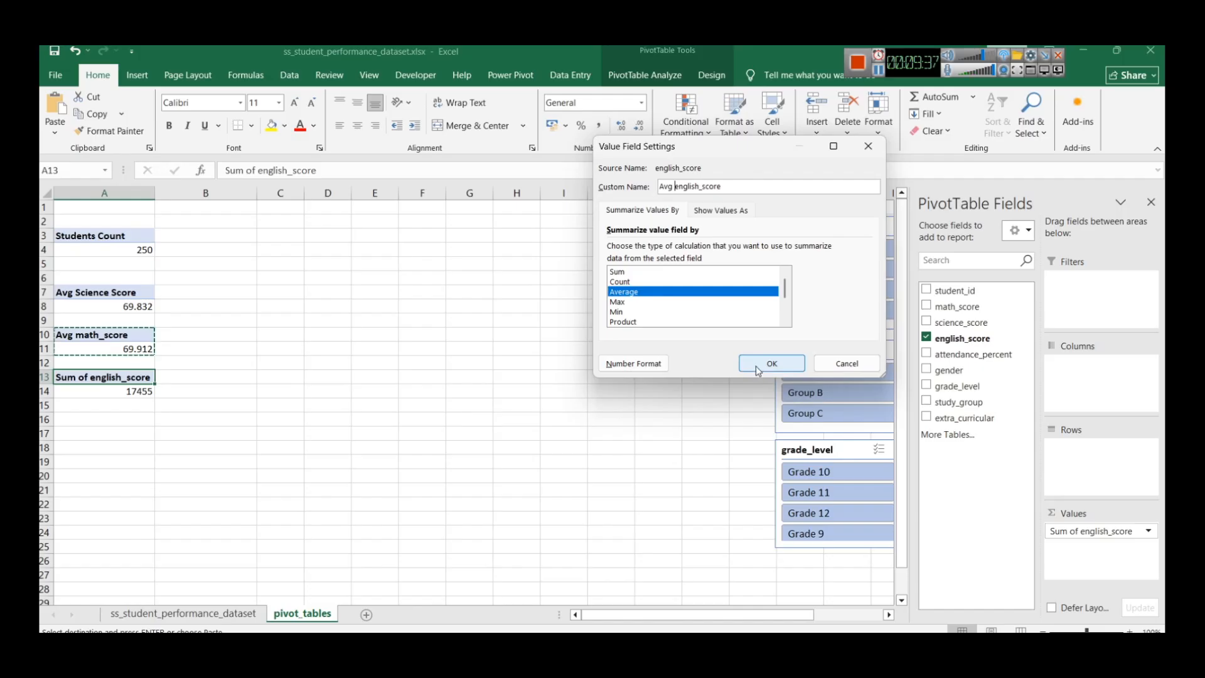
left_click(644, 372)
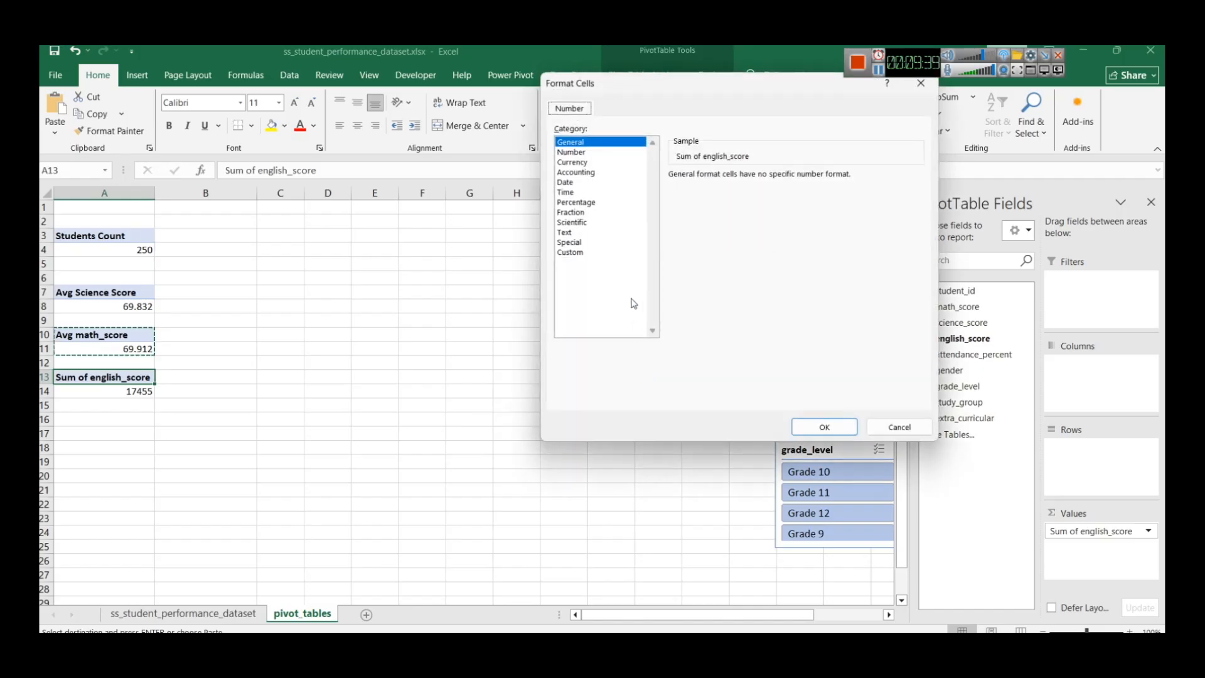
left_click(571, 172)
left_click(573, 162)
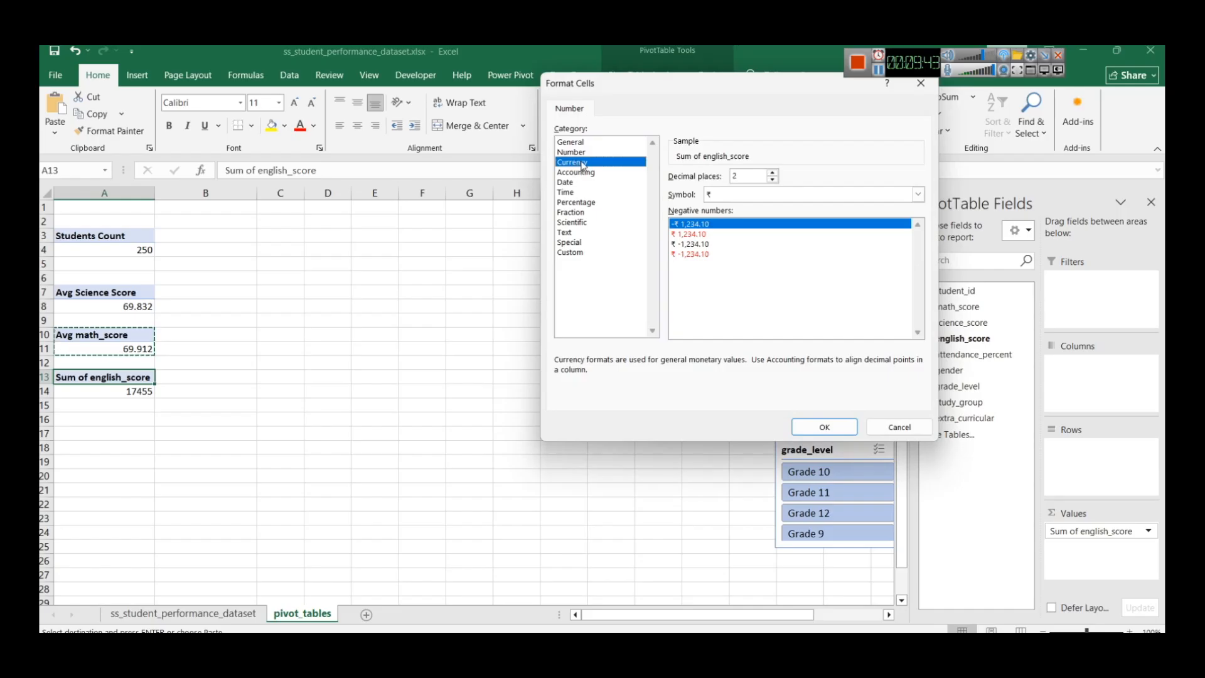
left_click(573, 203)
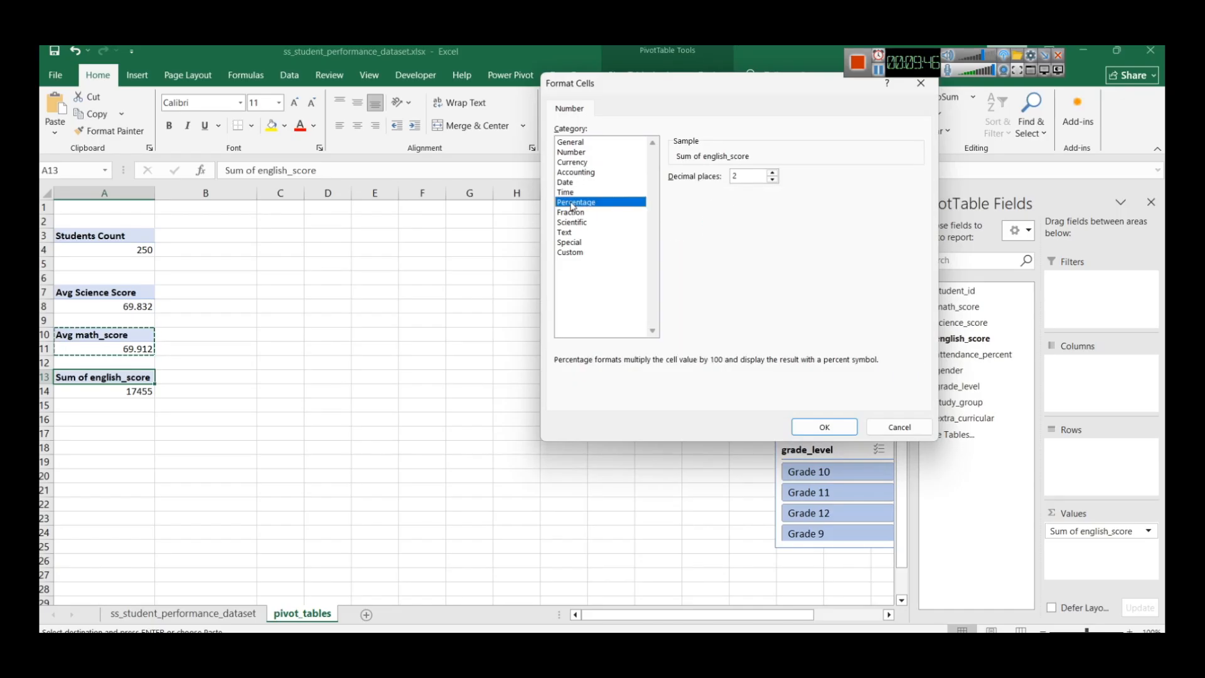
left_click(873, 429)
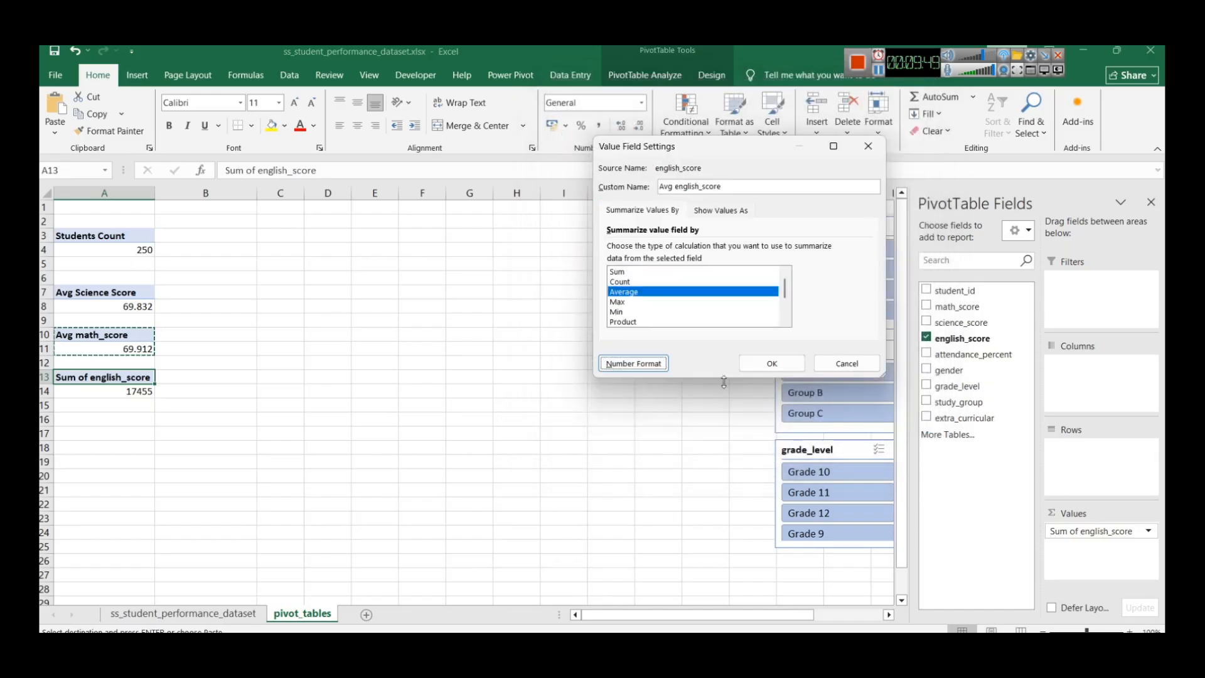
Step: Apply the Avg english_score value field settings and duplicate that PivotTable from A13:A14 to cell A16
left_click(773, 363)
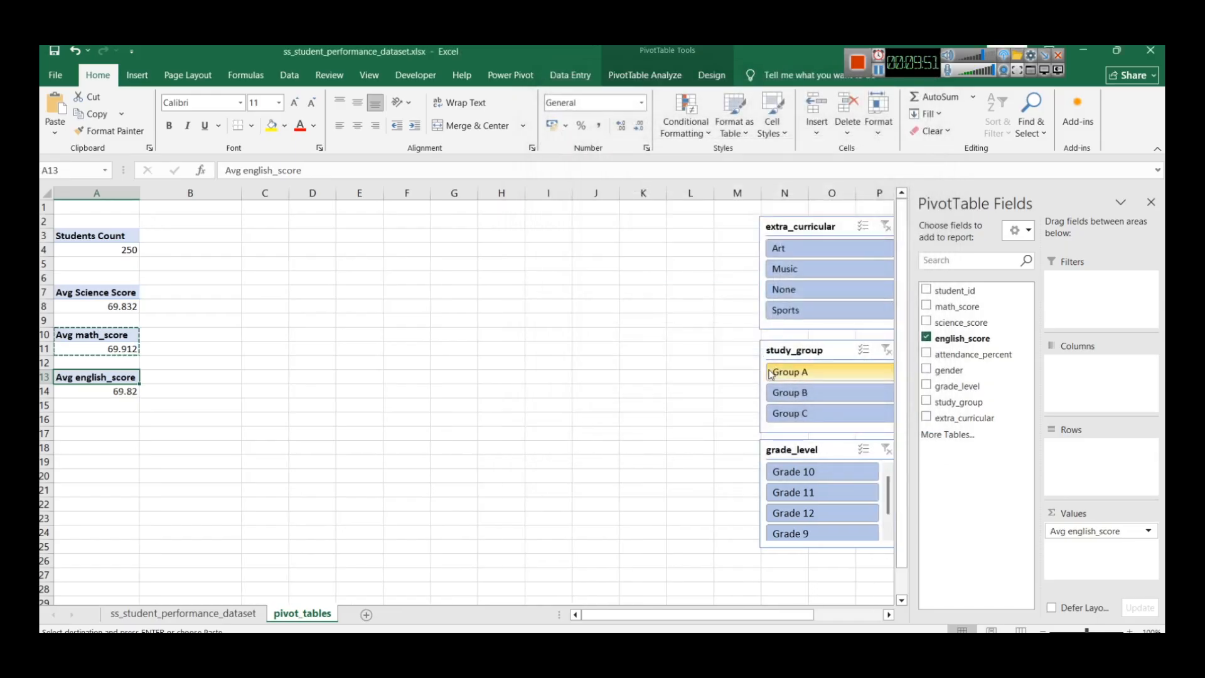
left_click(406, 432)
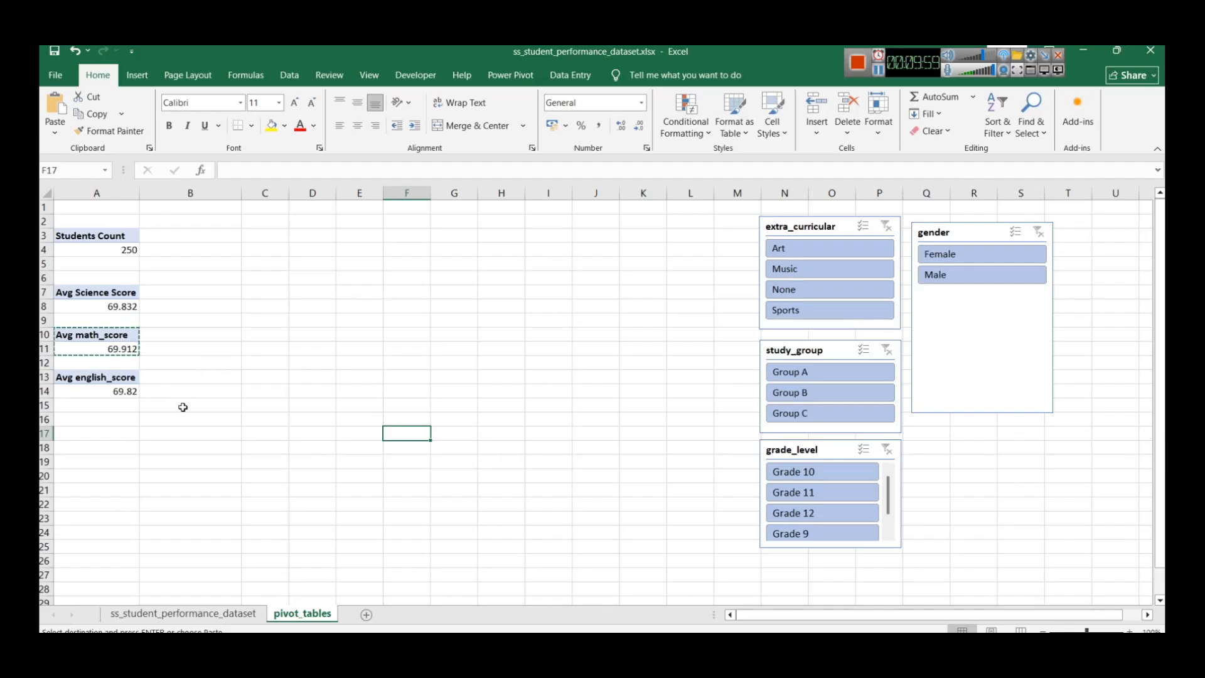
left_click_drag(108, 394, 71, 378)
key("ctrl+c")
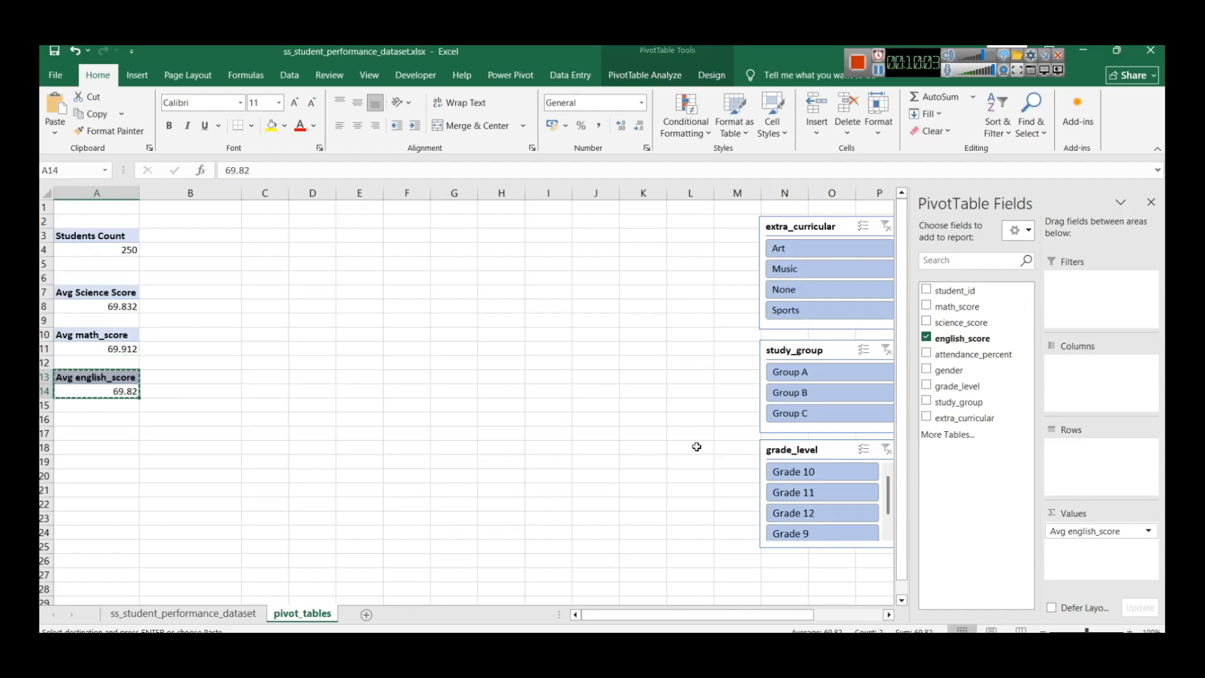
left_click(94, 428)
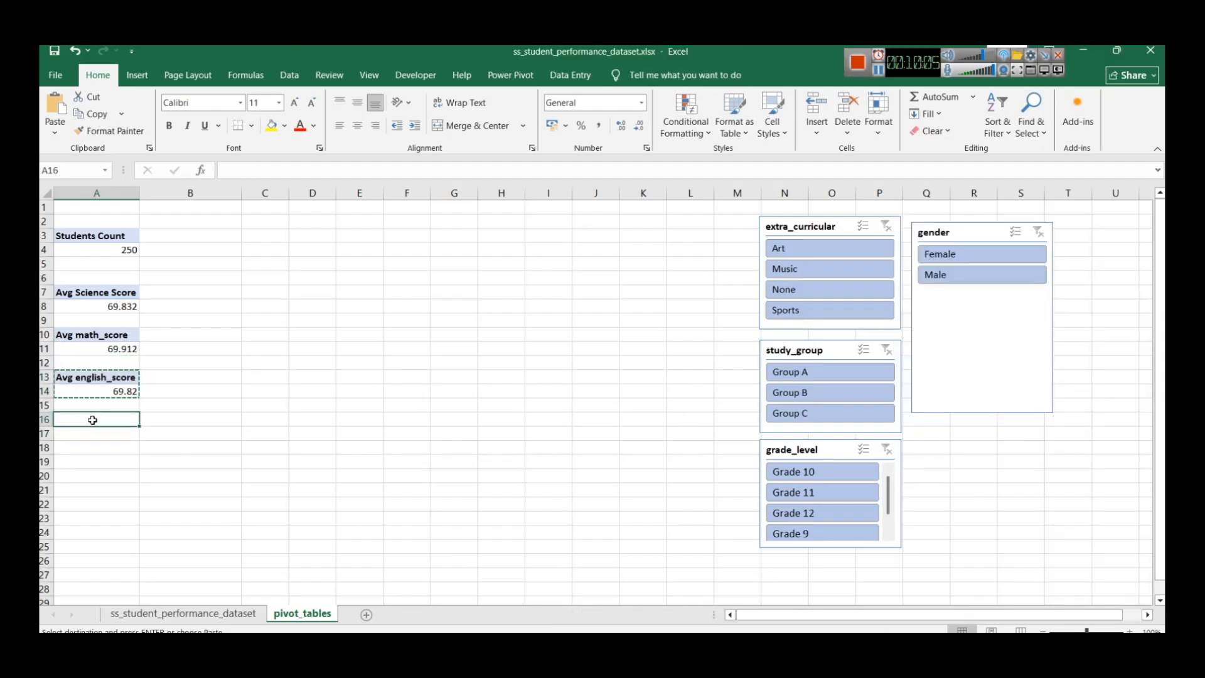
key("ctrl+v")
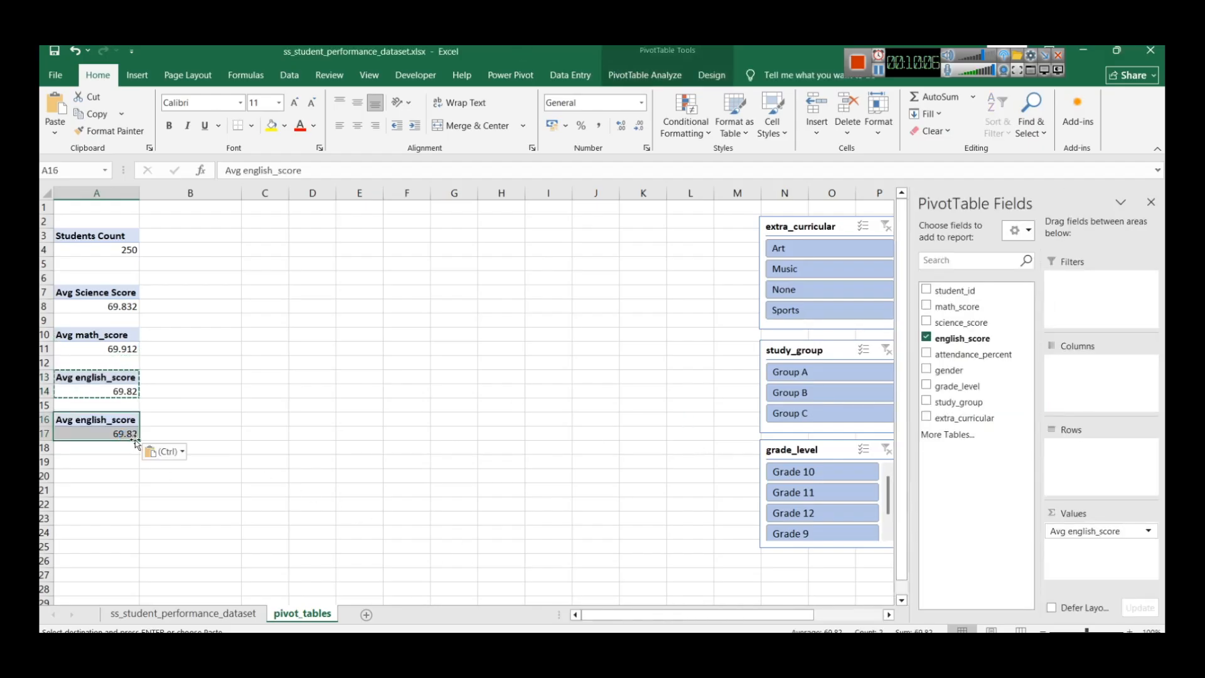
Step: In the PivotTable at A16, replace english_score with attendance_percent, summarized by Average and named "Avg. attendance_percent"
left_click(927, 338)
left_click(927, 354)
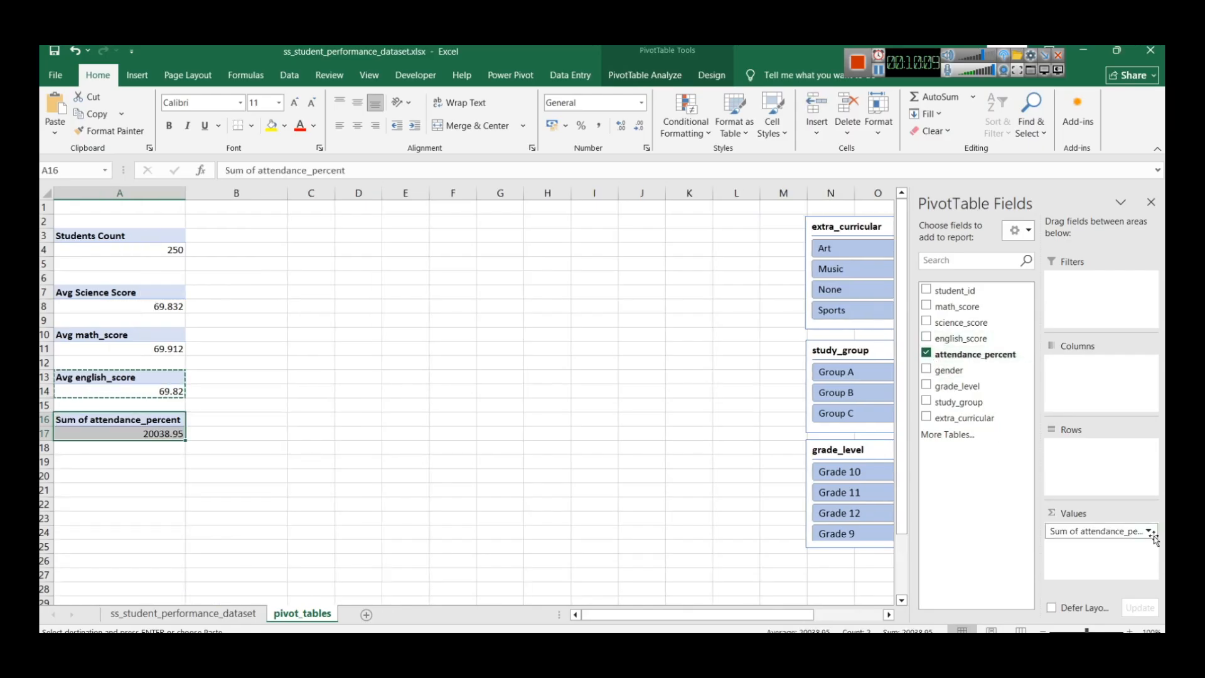
left_click(1149, 531)
left_click(1099, 510)
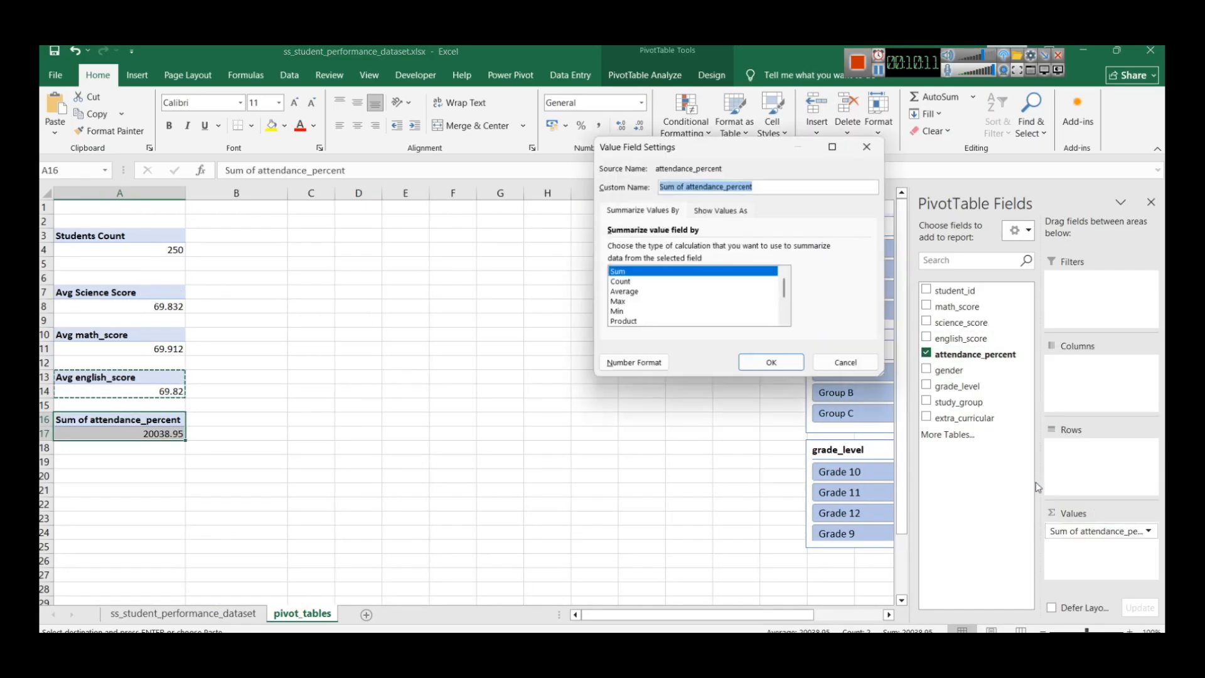
left_click(651, 293)
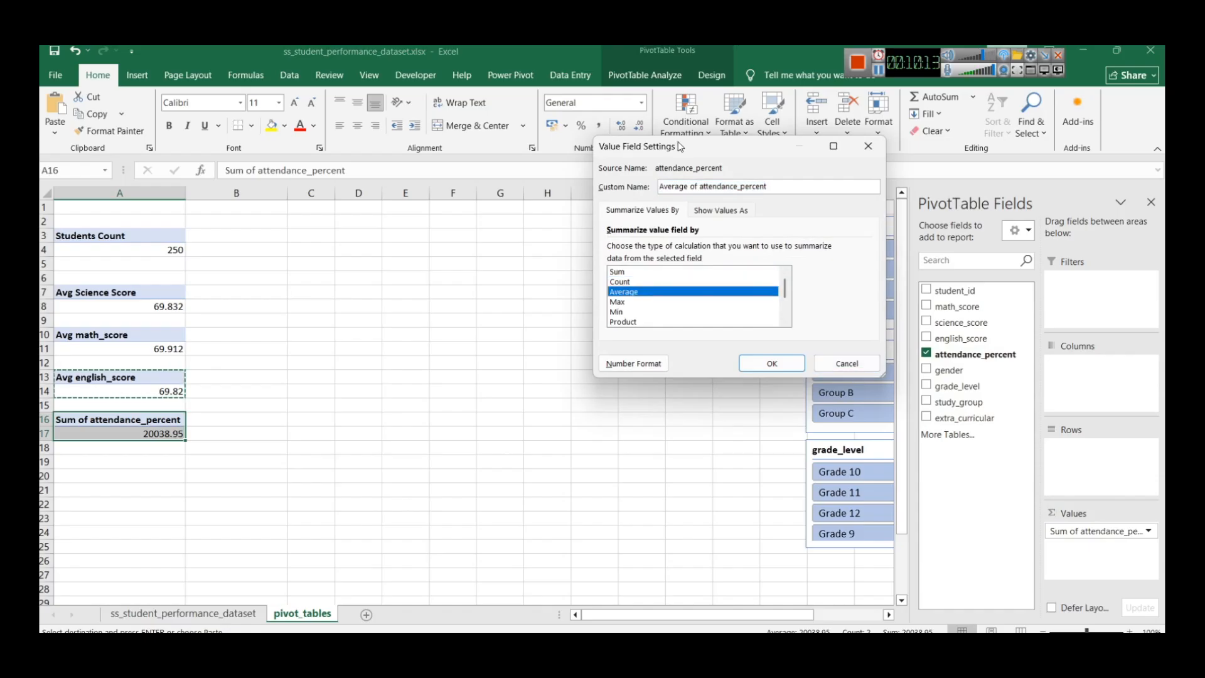
double_click(675, 187)
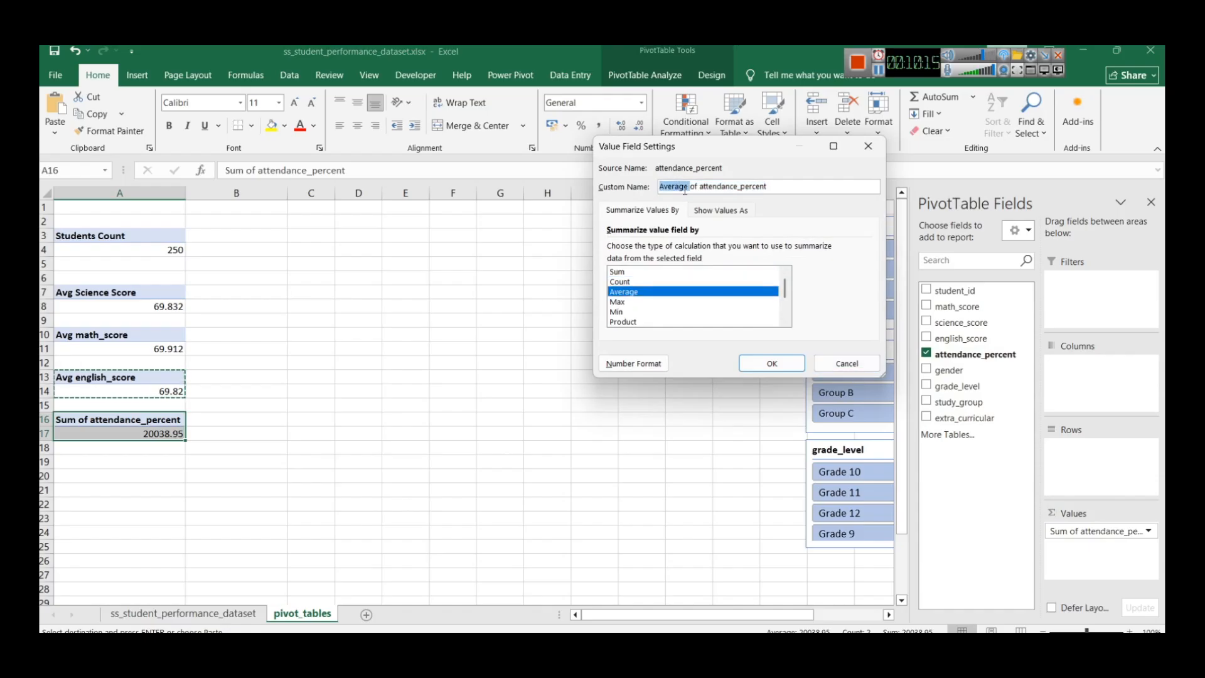
key("BackSpace")
type("Avg .")
key("Left")
key("BackSpace")
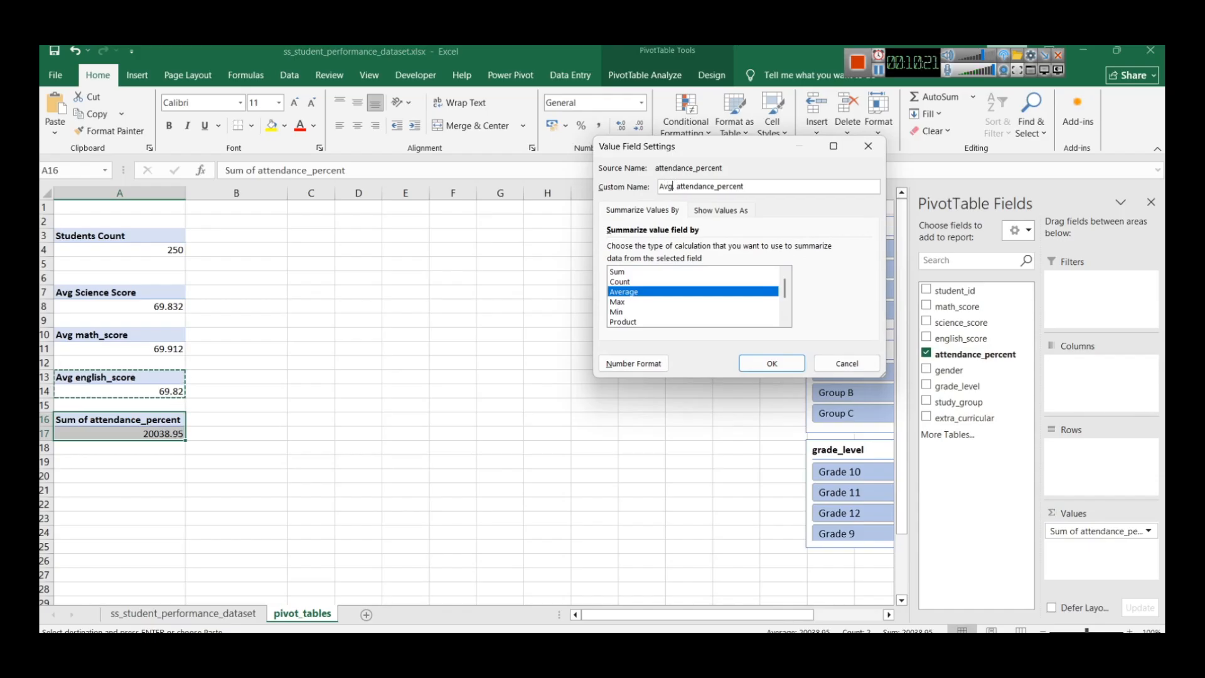
left_click(746, 365)
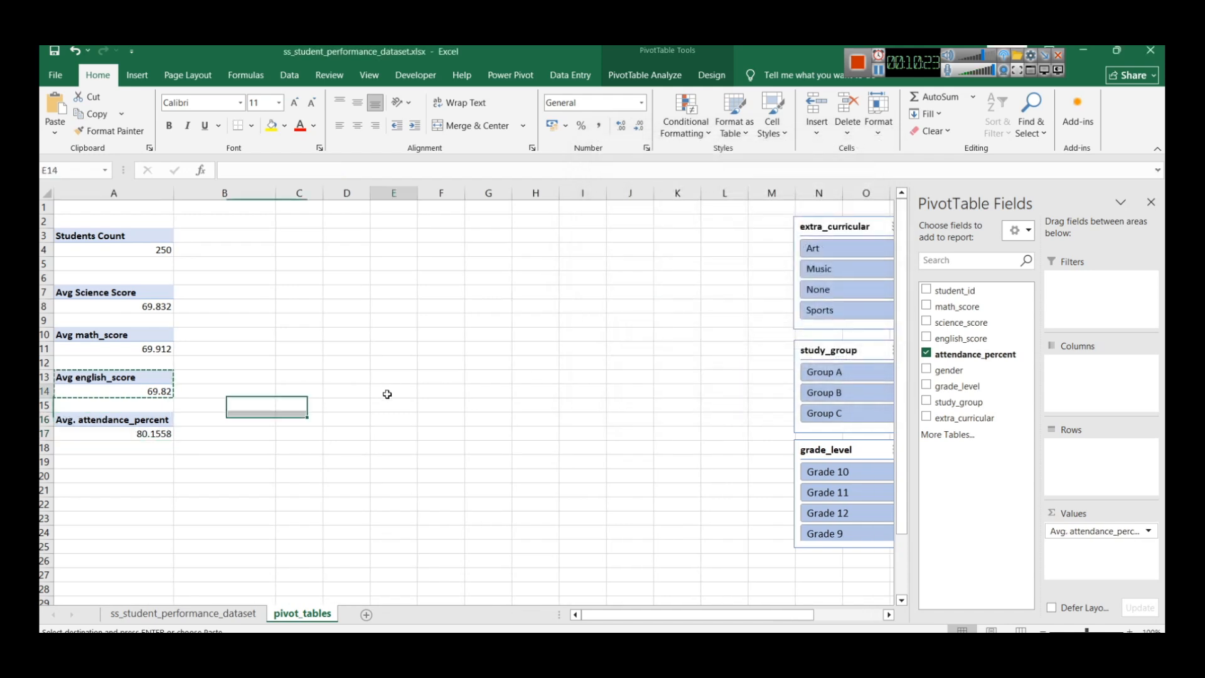
left_click(388, 392)
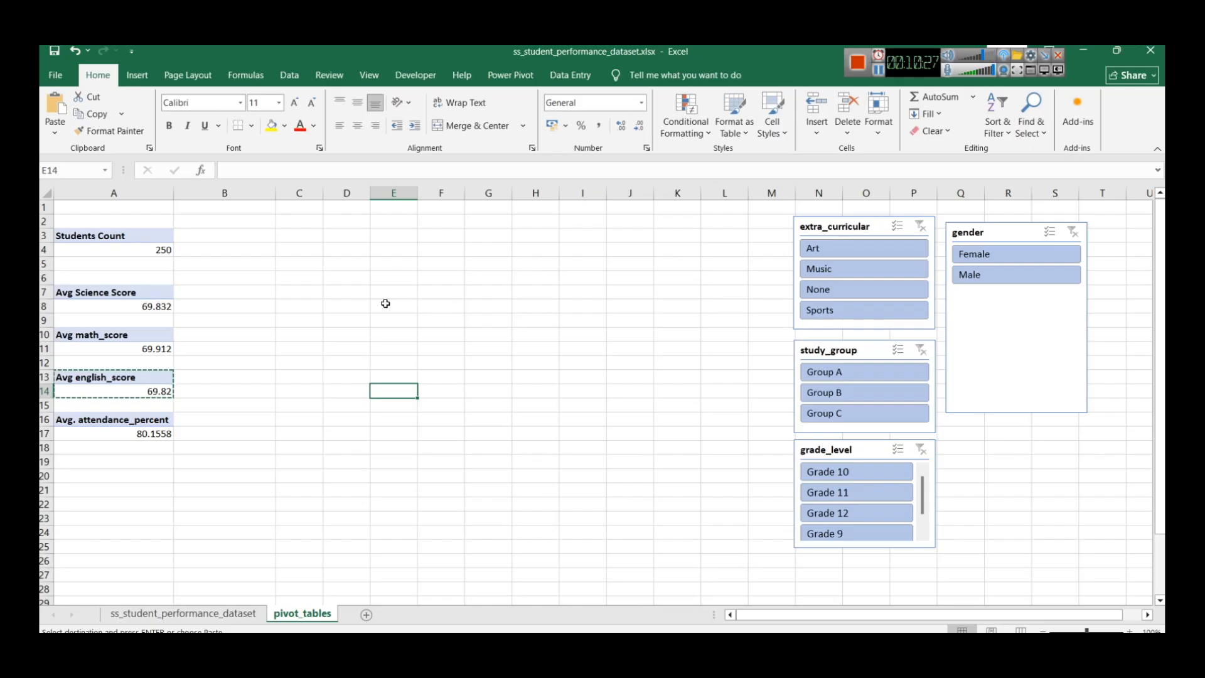
left_click(880, 70)
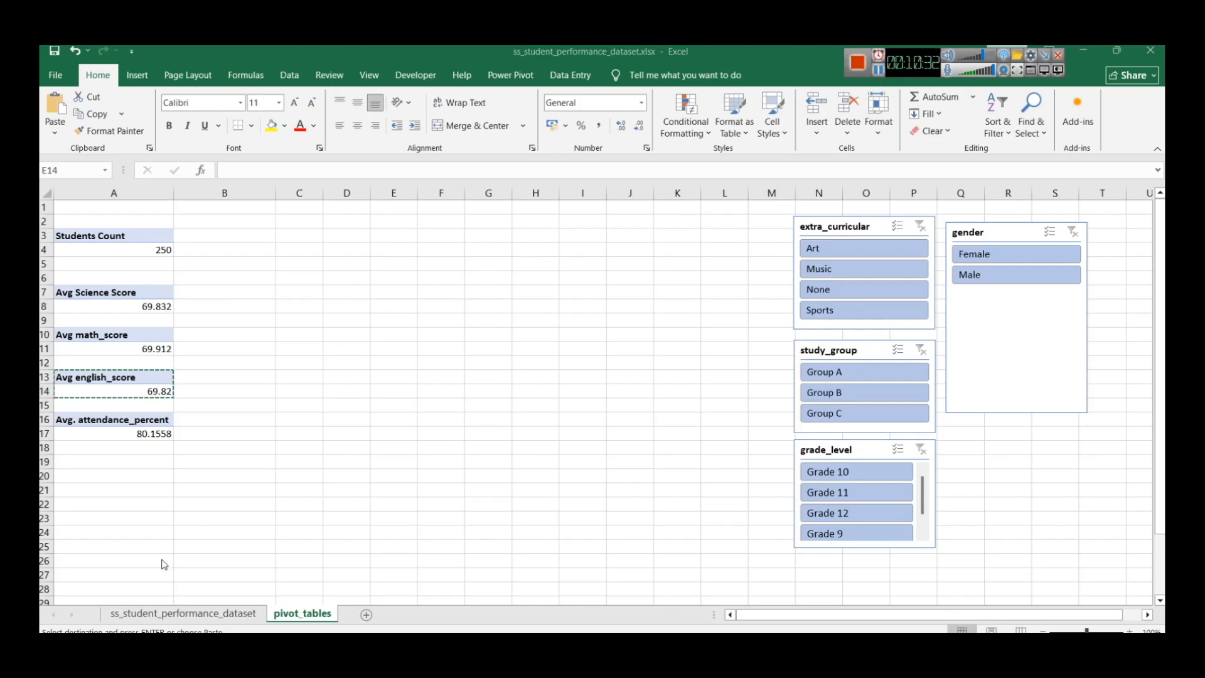
left_click(162, 620)
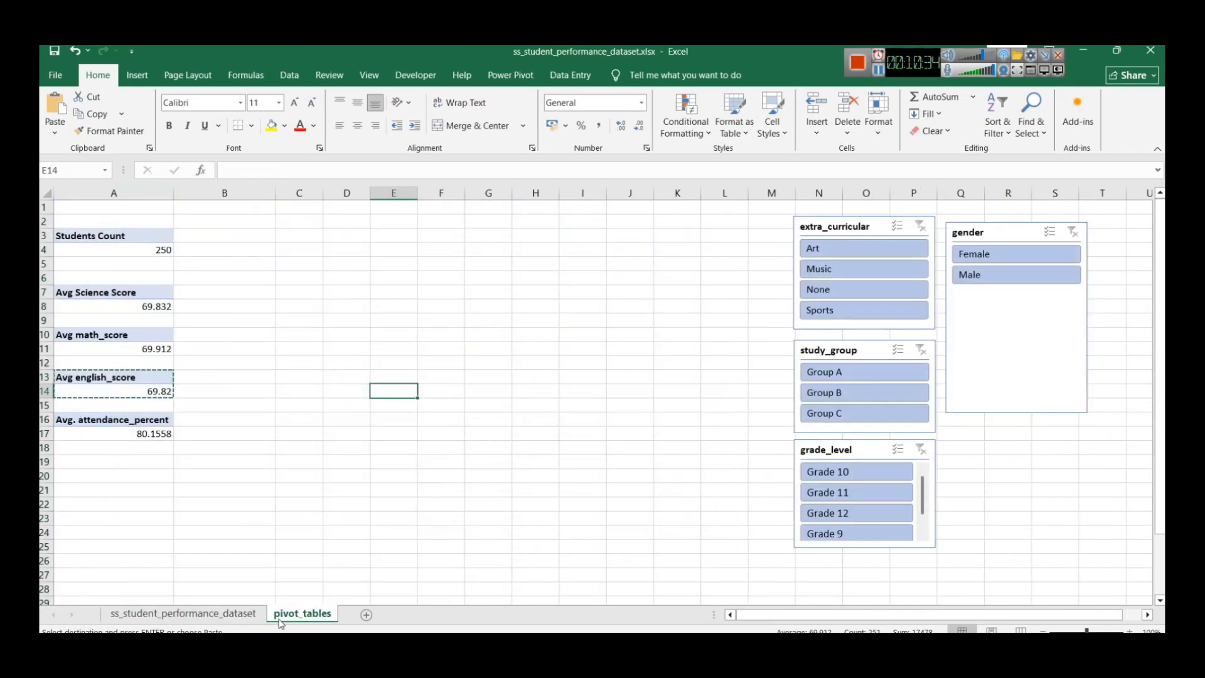
left_click(283, 617)
Step: Add a new worksheet after pivot_tables and name it "EDA Dashboard"
left_click(366, 615)
right_click(367, 619)
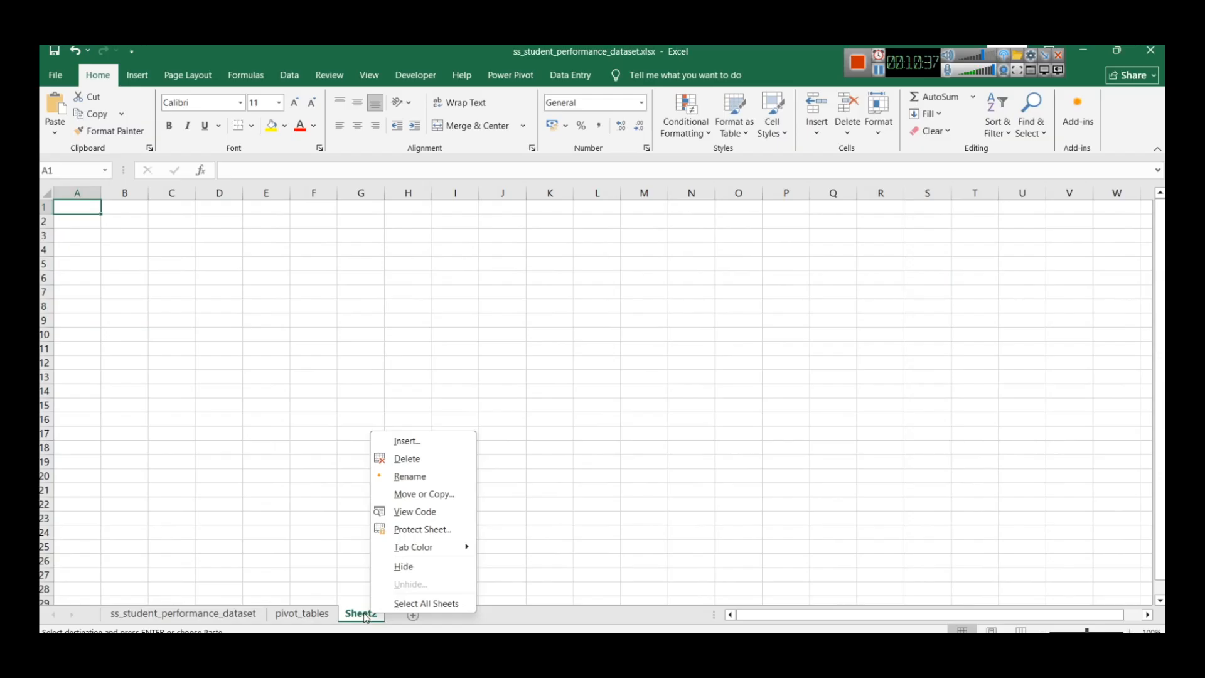
left_click(413, 478)
type("Da")
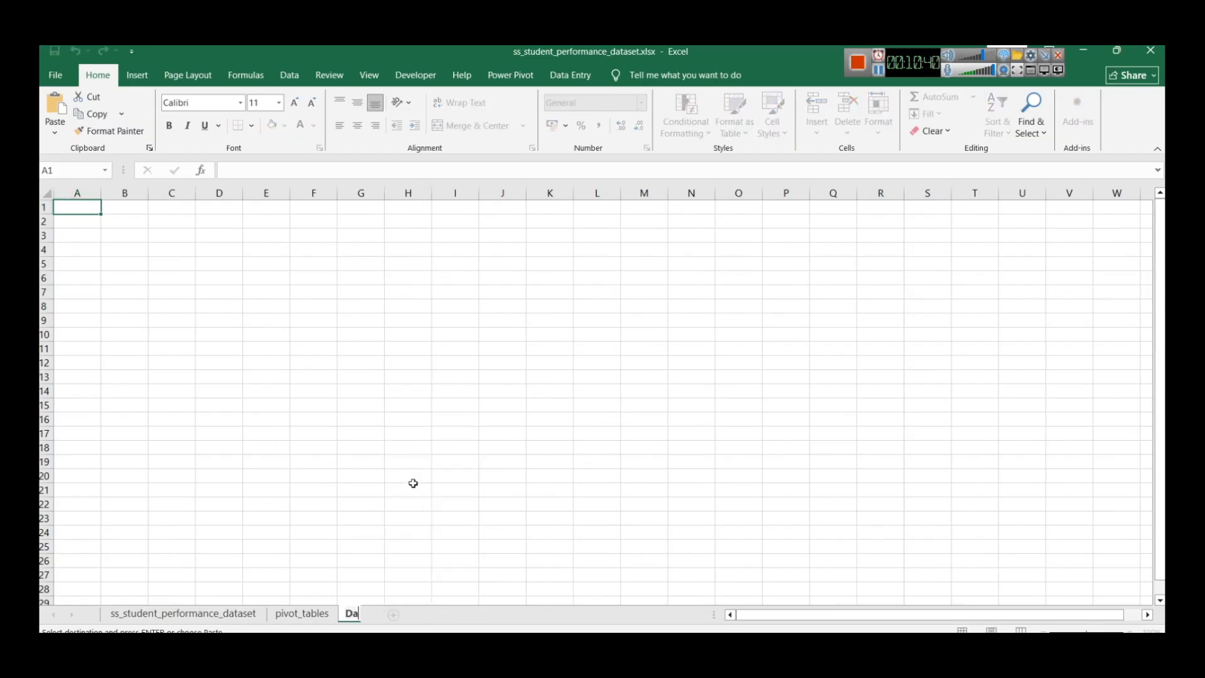
type("shboard")
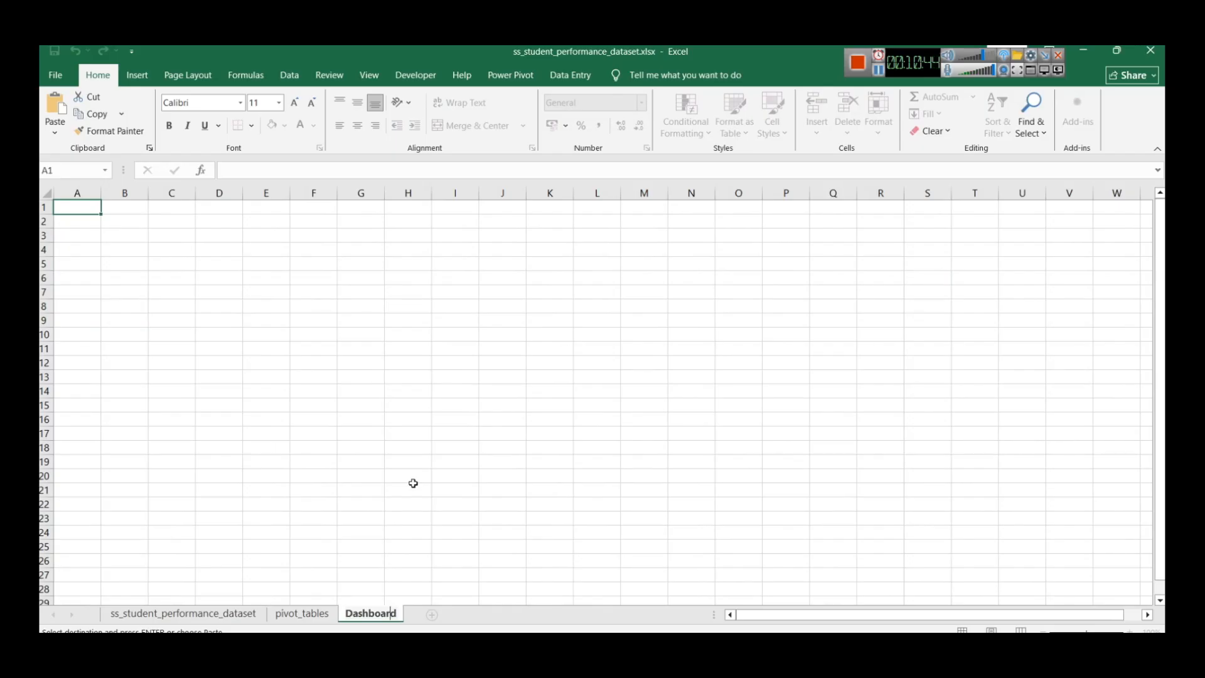
key("Home")
type("EDA")
key("Return")
double_click(420, 614)
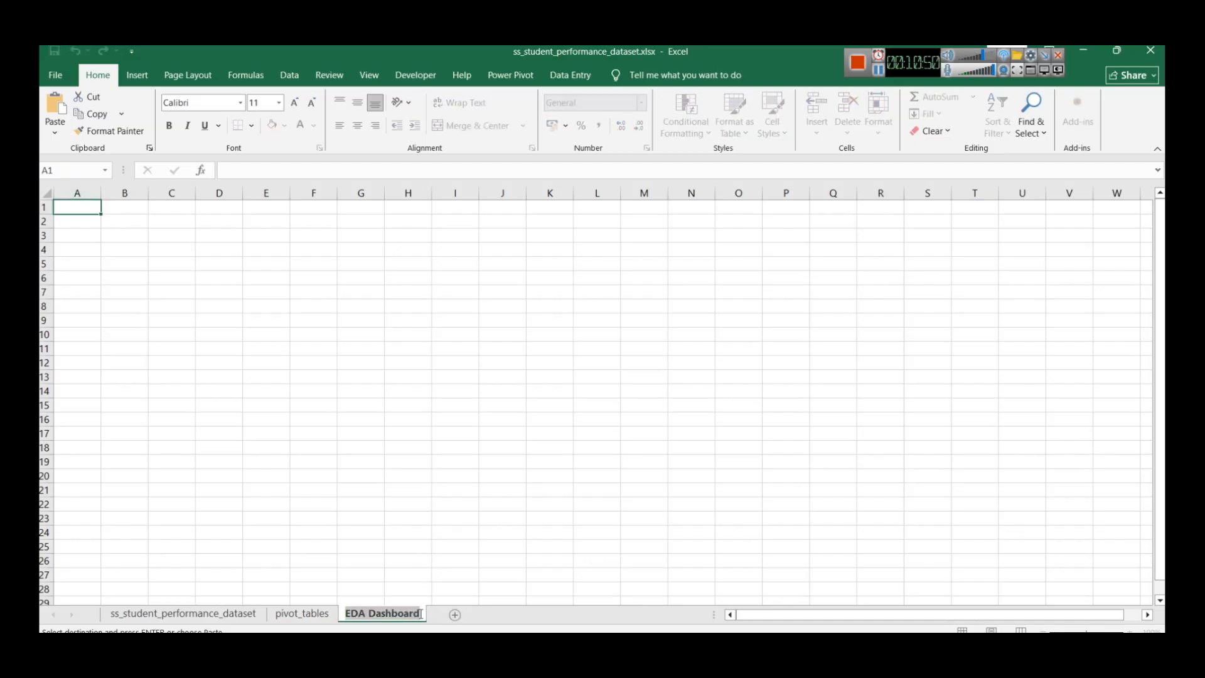
key("BackSpace")
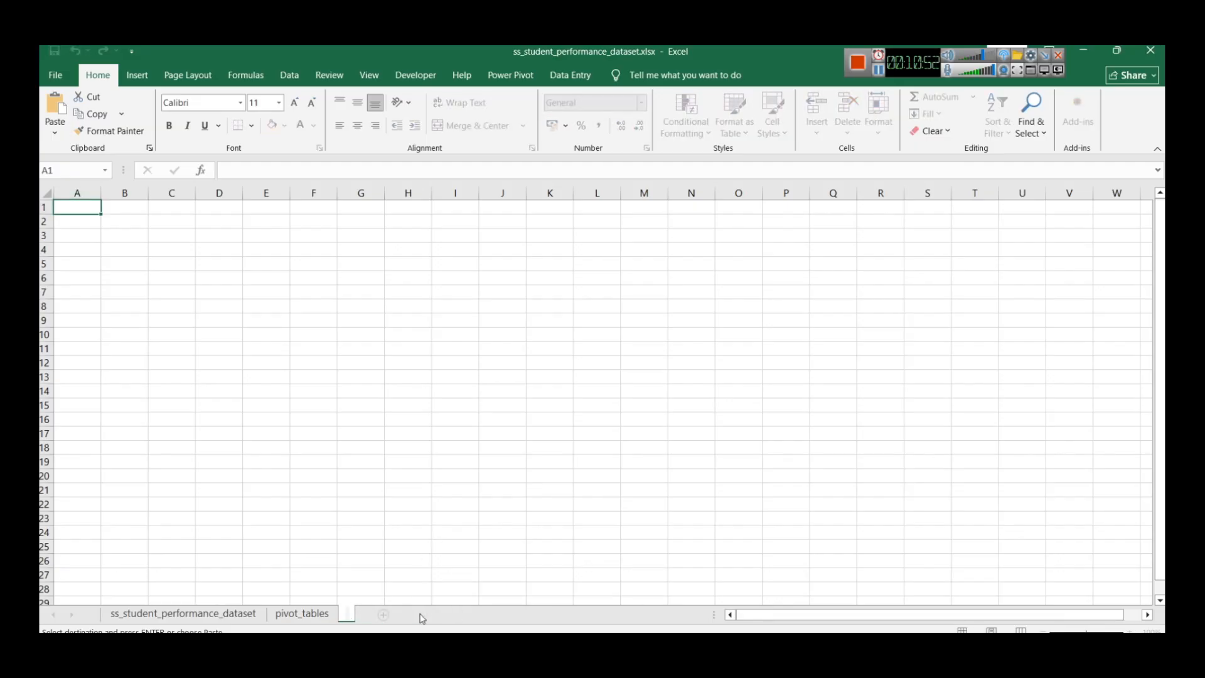
left_click(391, 535)
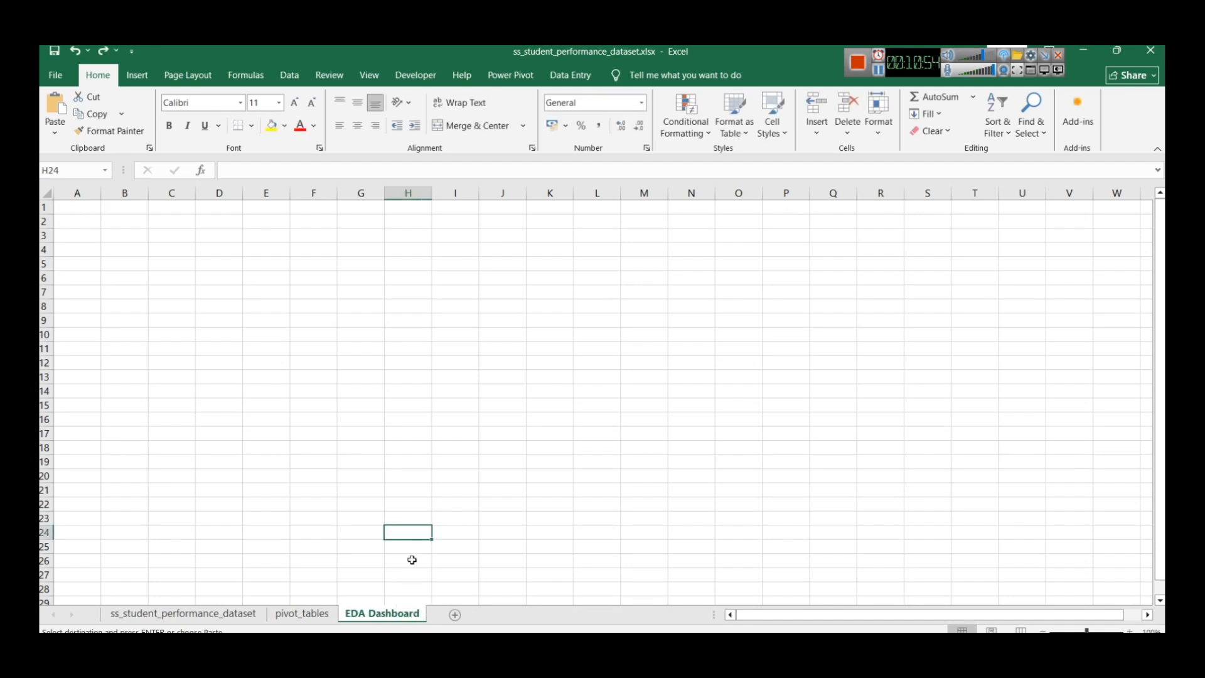
Step: Hide the gridlines on the EDA Dashboard sheet
left_click(279, 305)
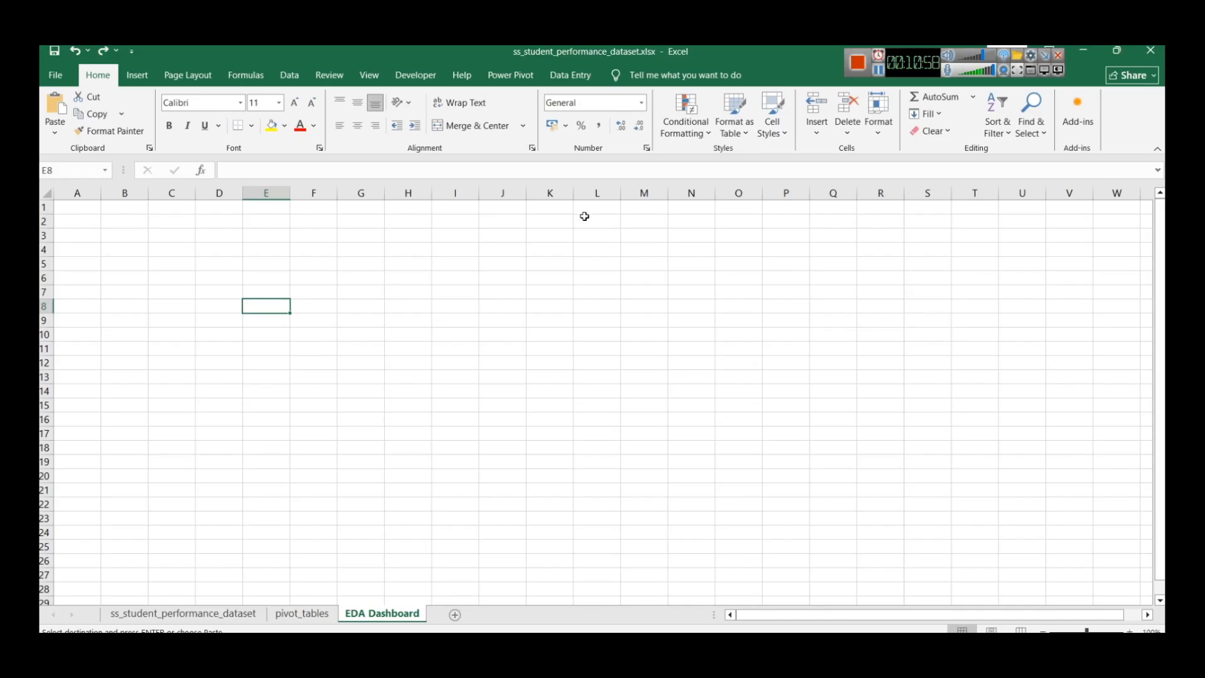
key("ctrl+a")
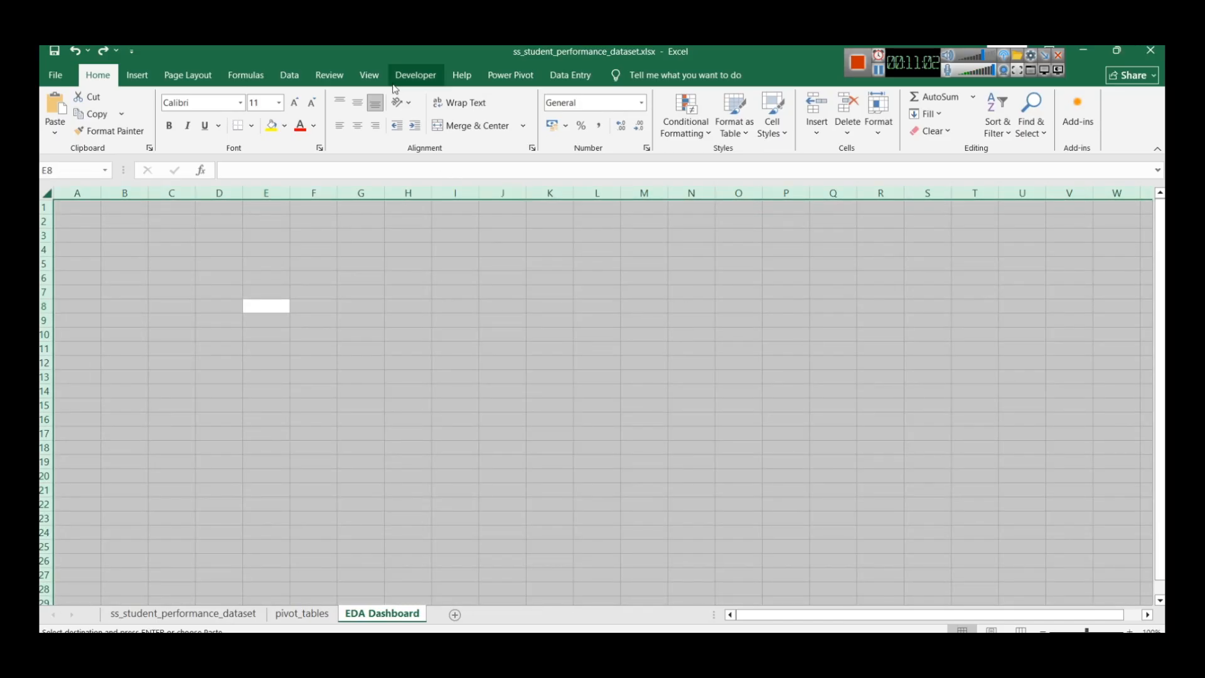
left_click(369, 74)
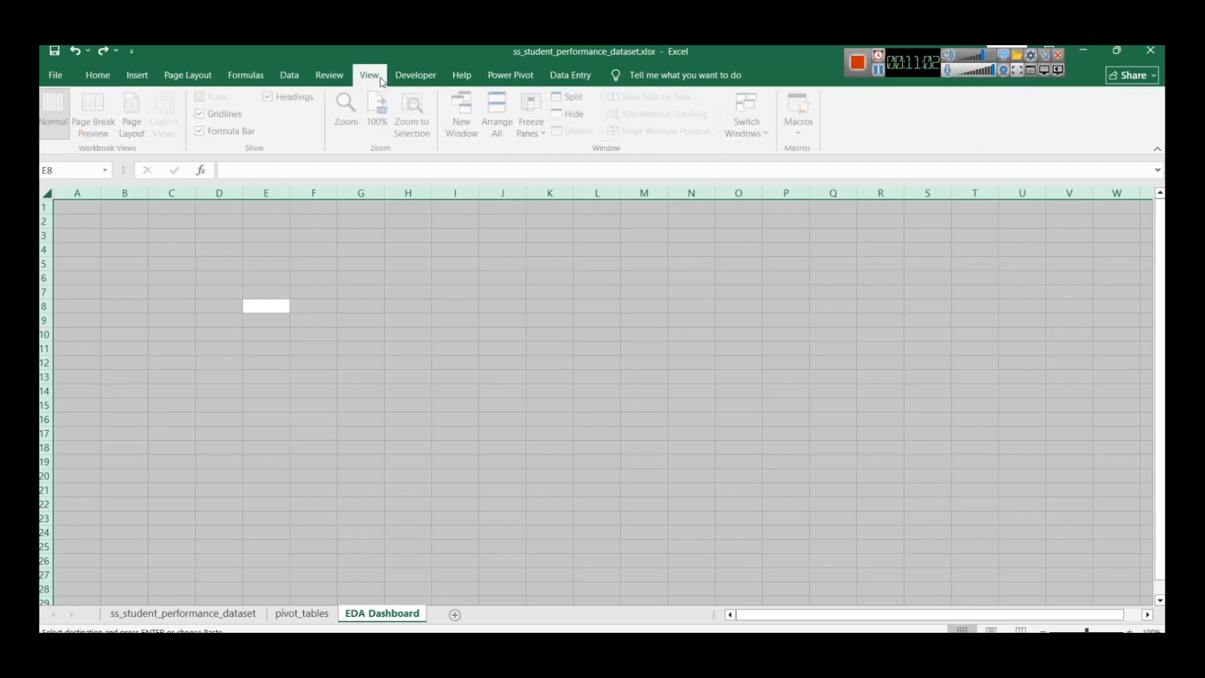
left_click(226, 116)
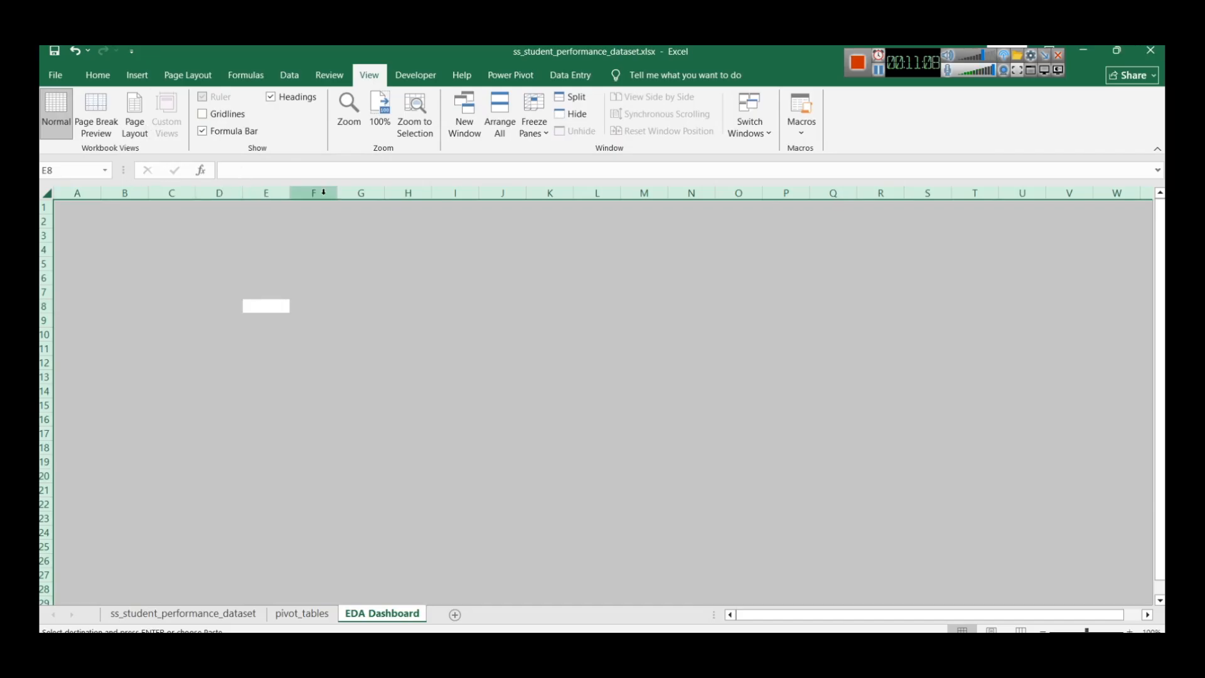
left_click(335, 378)
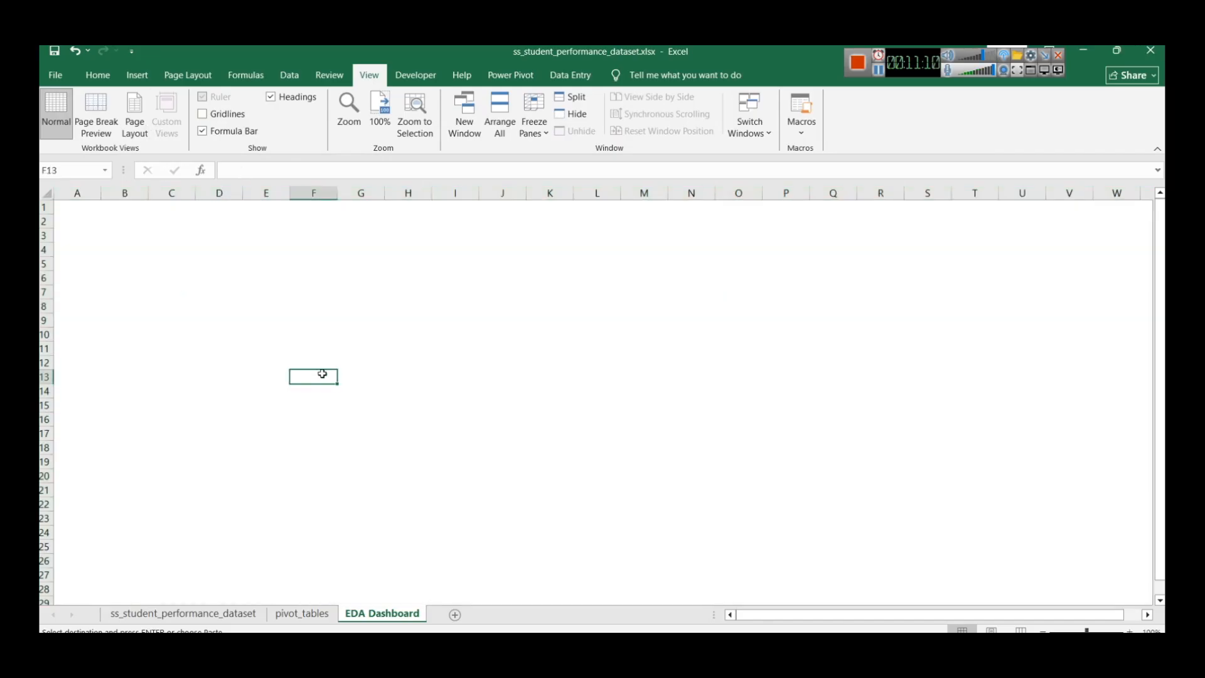
Step: Fill the entire EDA Dashboard sheet with the darkest shade of the theme's light blue (fifth accent) colour
key("ctrl+a")
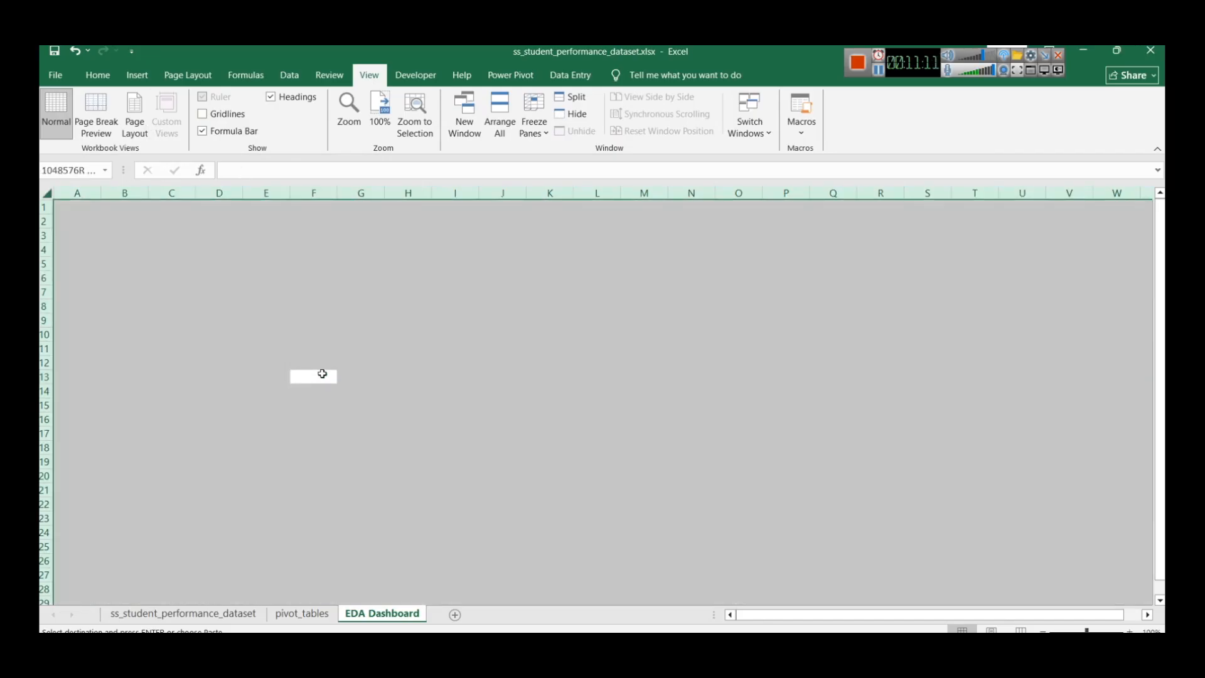
left_click(98, 77)
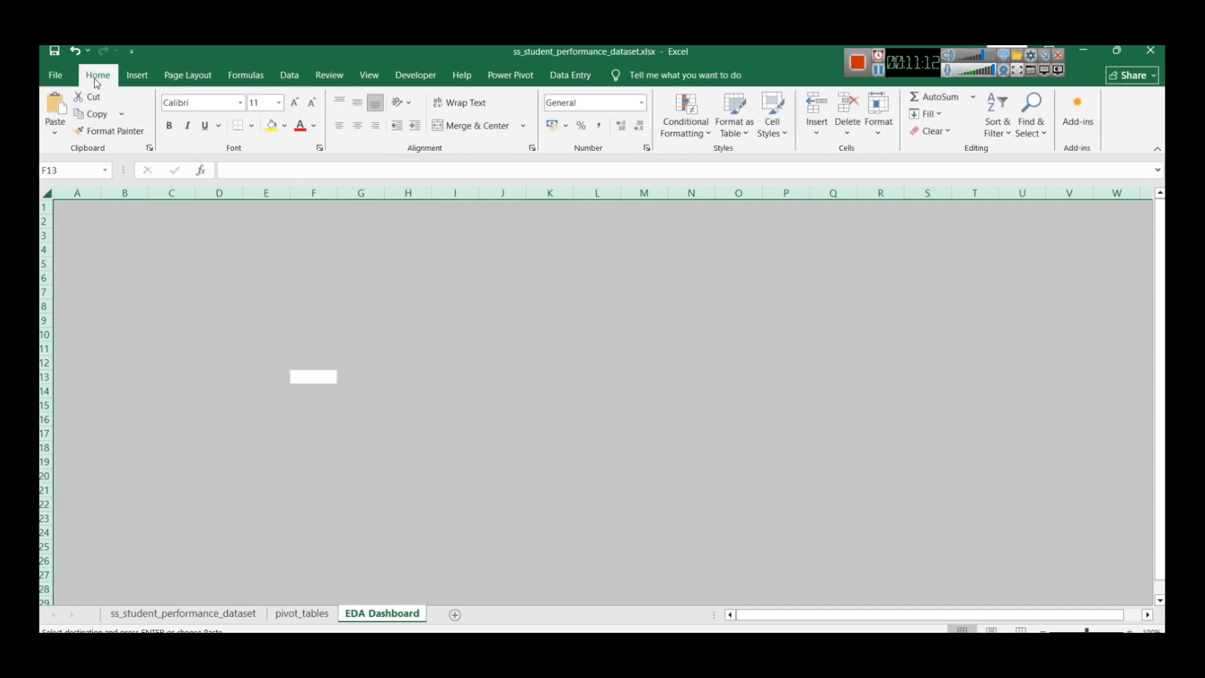
left_click(285, 127)
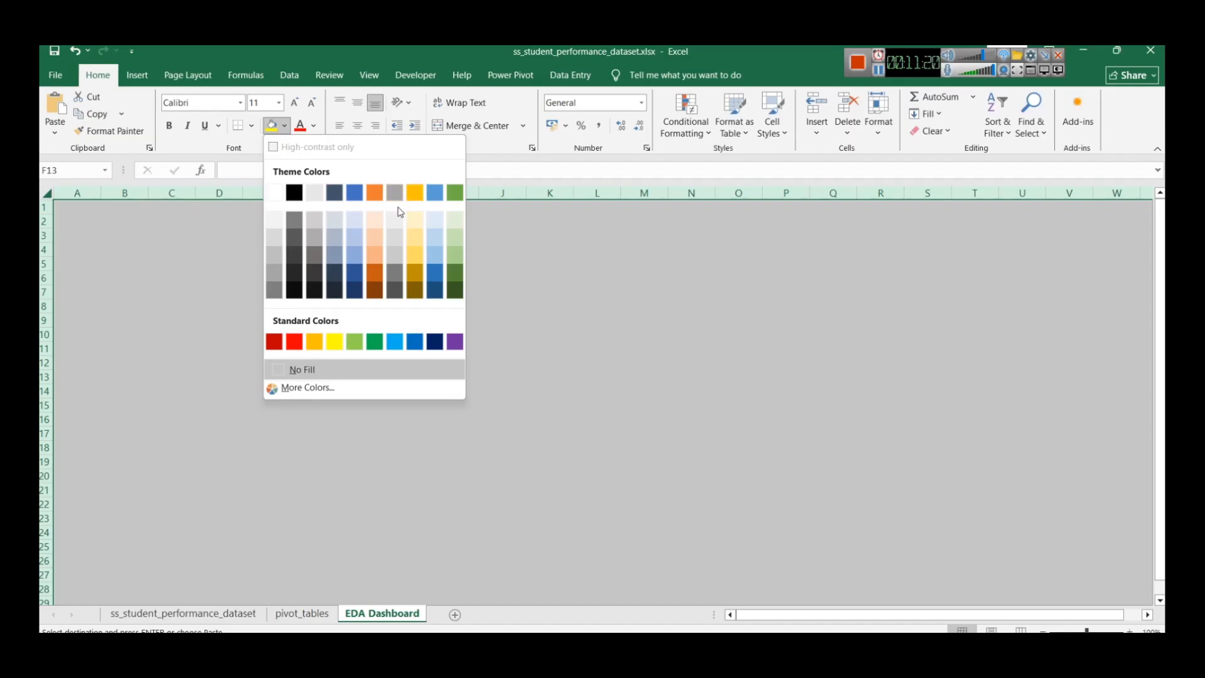
left_click(435, 289)
left_click(596, 334)
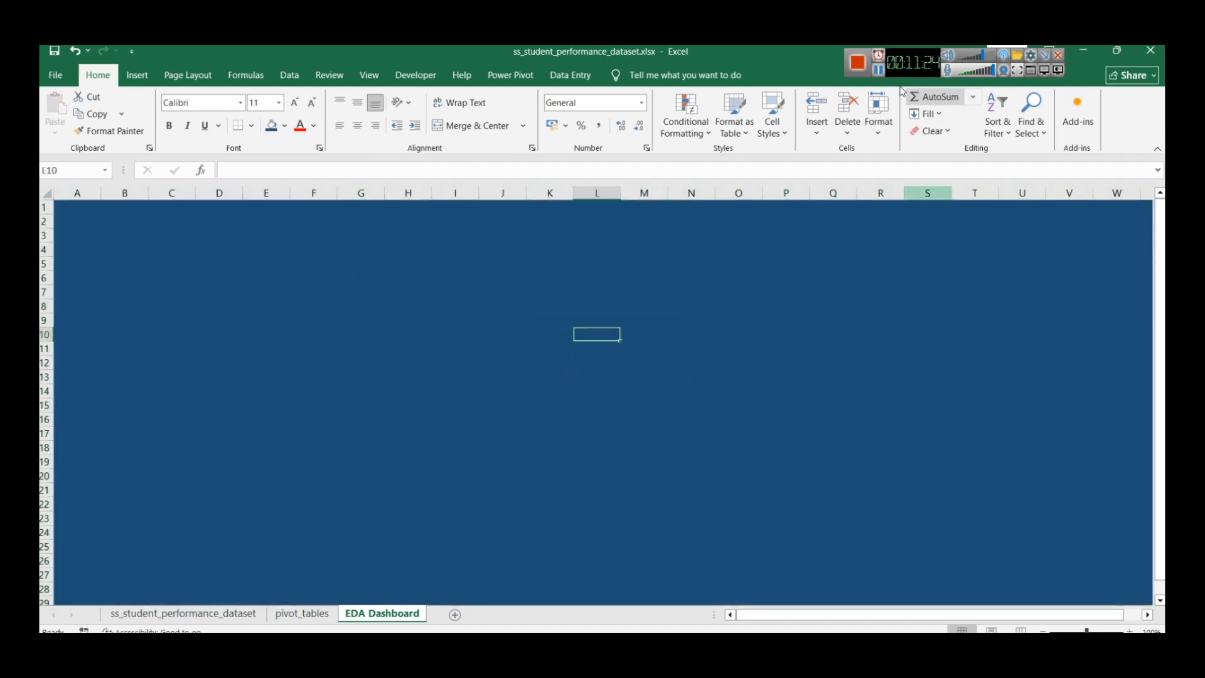
key("ctrl+z")
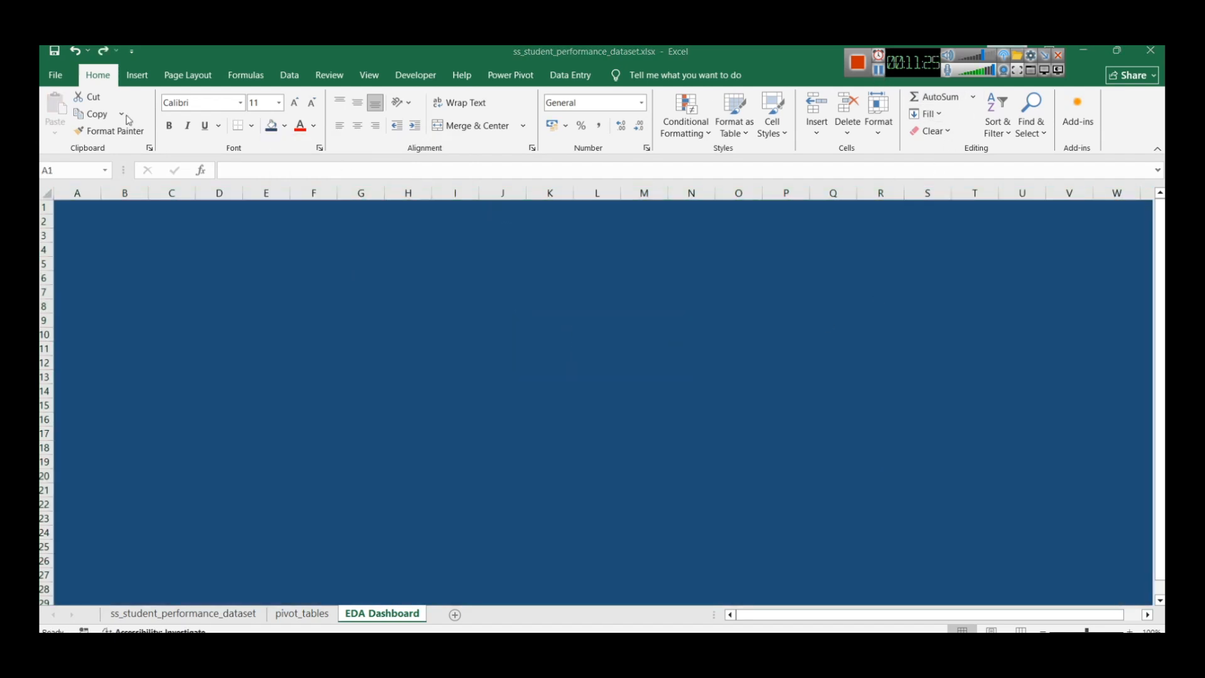
Step: Draw a rounded rectangle banner about 36.56 cm wide and 2.54 cm high across columns B to W, over rows 1 to 6
left_click(135, 80)
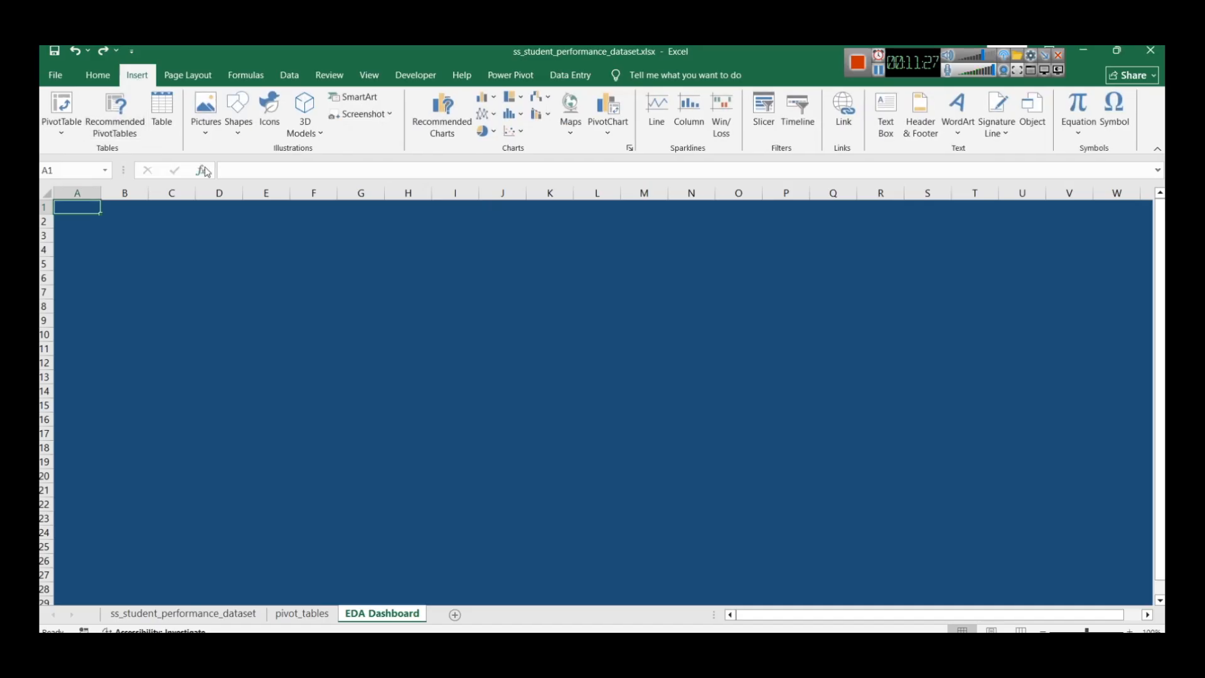
left_click(241, 129)
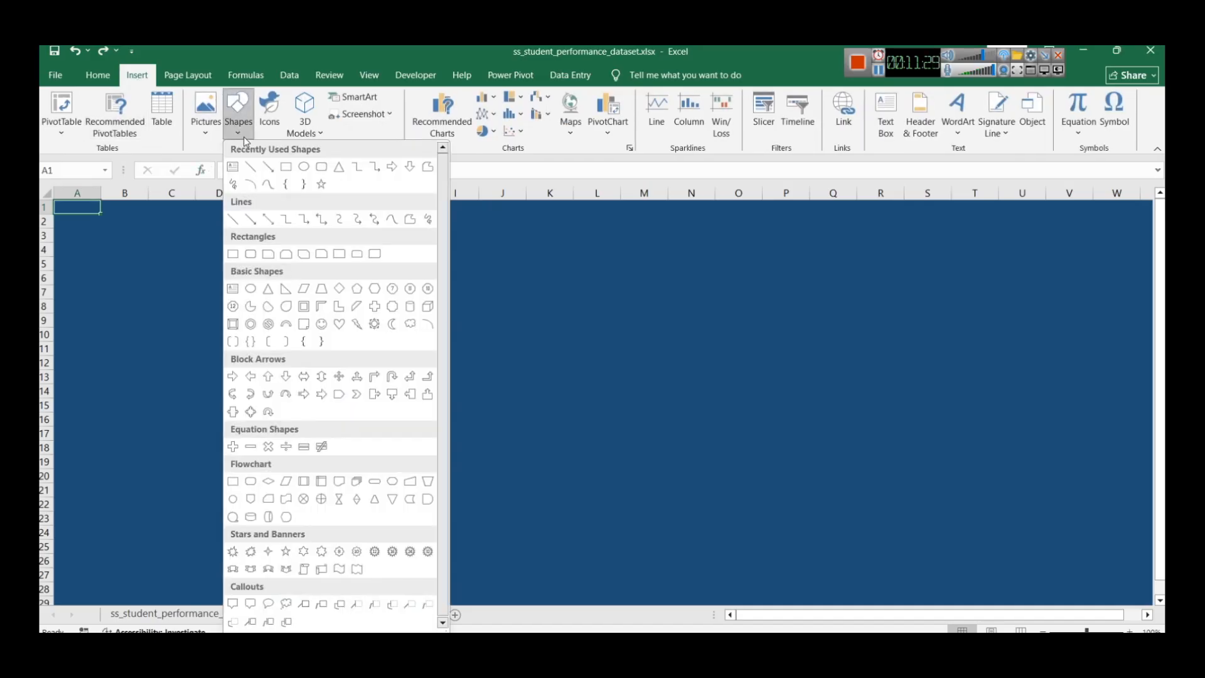
left_click(319, 177)
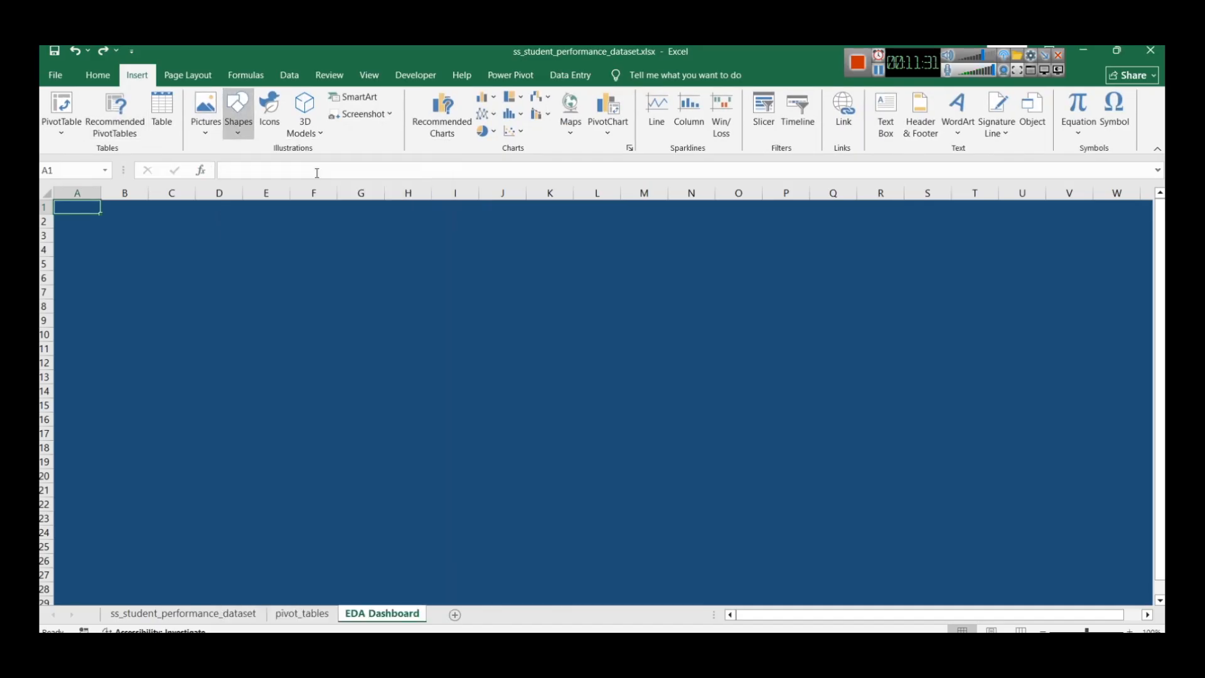
left_click(97, 224)
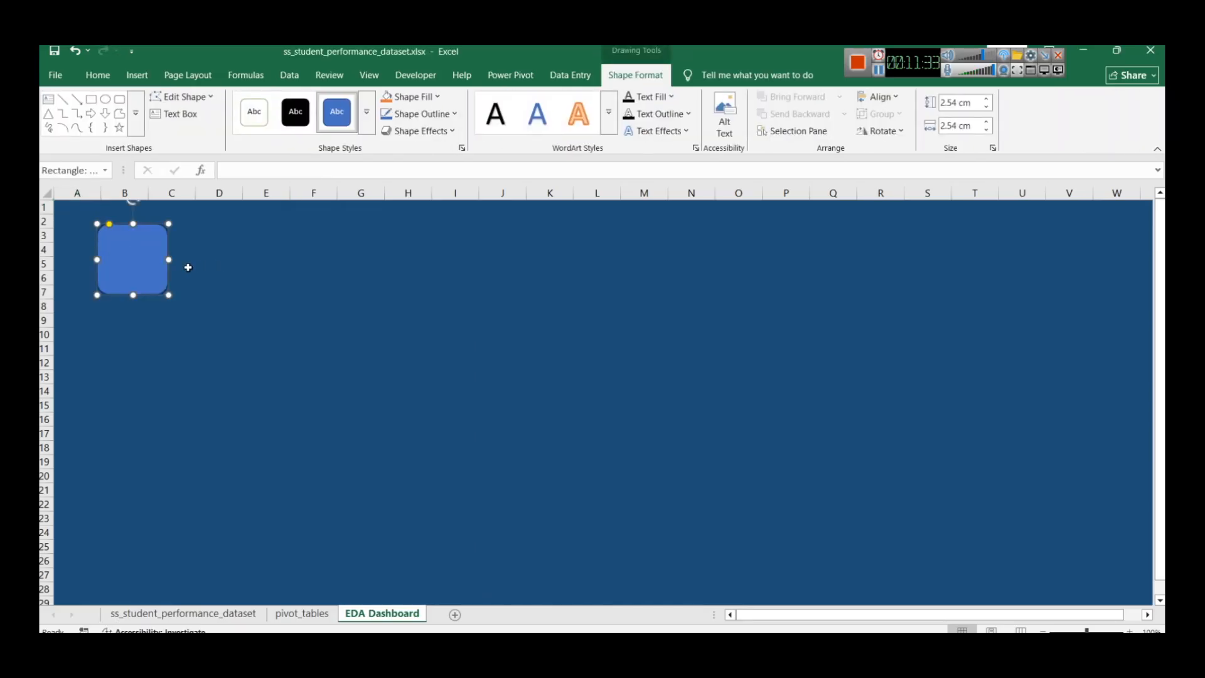
left_click_drag(169, 258, 1118, 280)
left_click_drag(1001, 276, 961, 251)
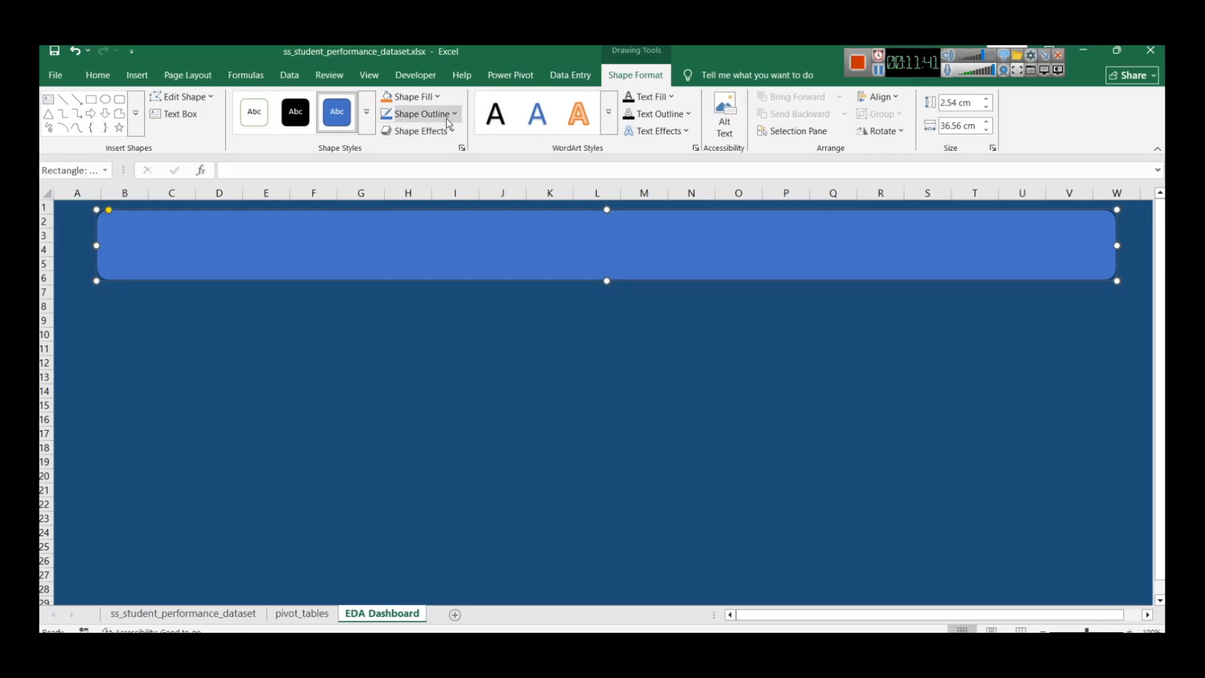
Step: Fill the rounded rectangle banner with the second-darkest shade of the theme's light blue colour
left_click(439, 97)
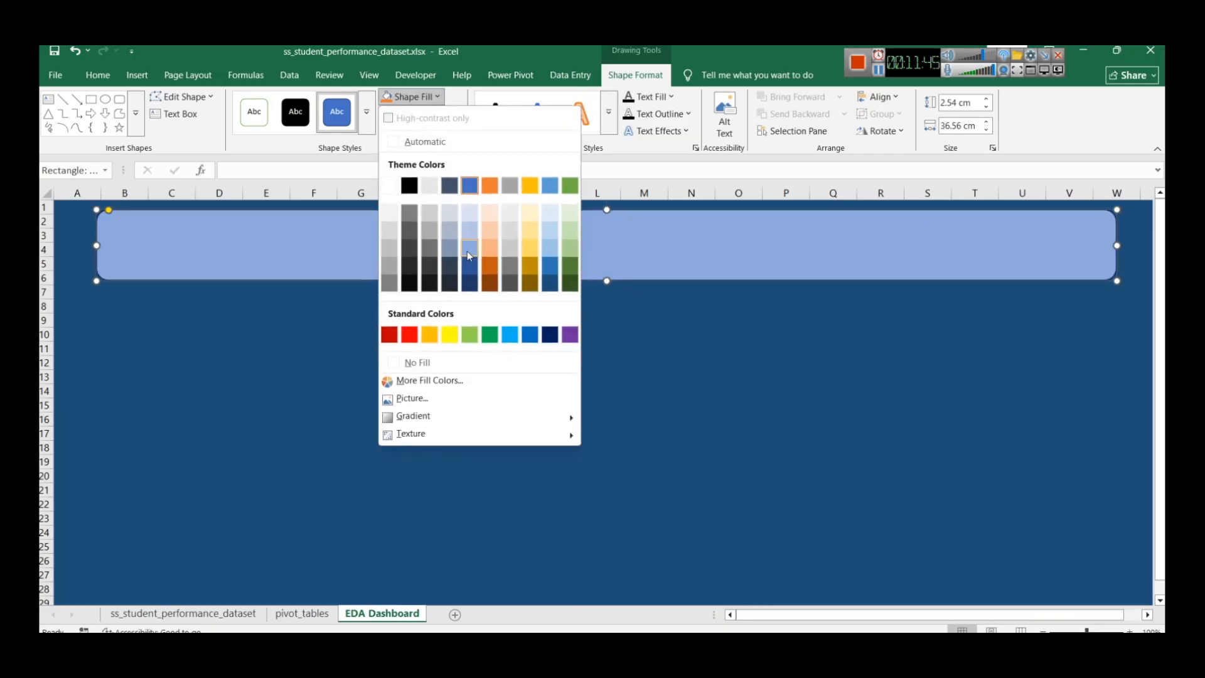
left_click(553, 269)
left_click(829, 392)
Step: Enter the title "Student Perforance - Exploratory Data Analysis Dashboard" in the banner shape
left_click(552, 231)
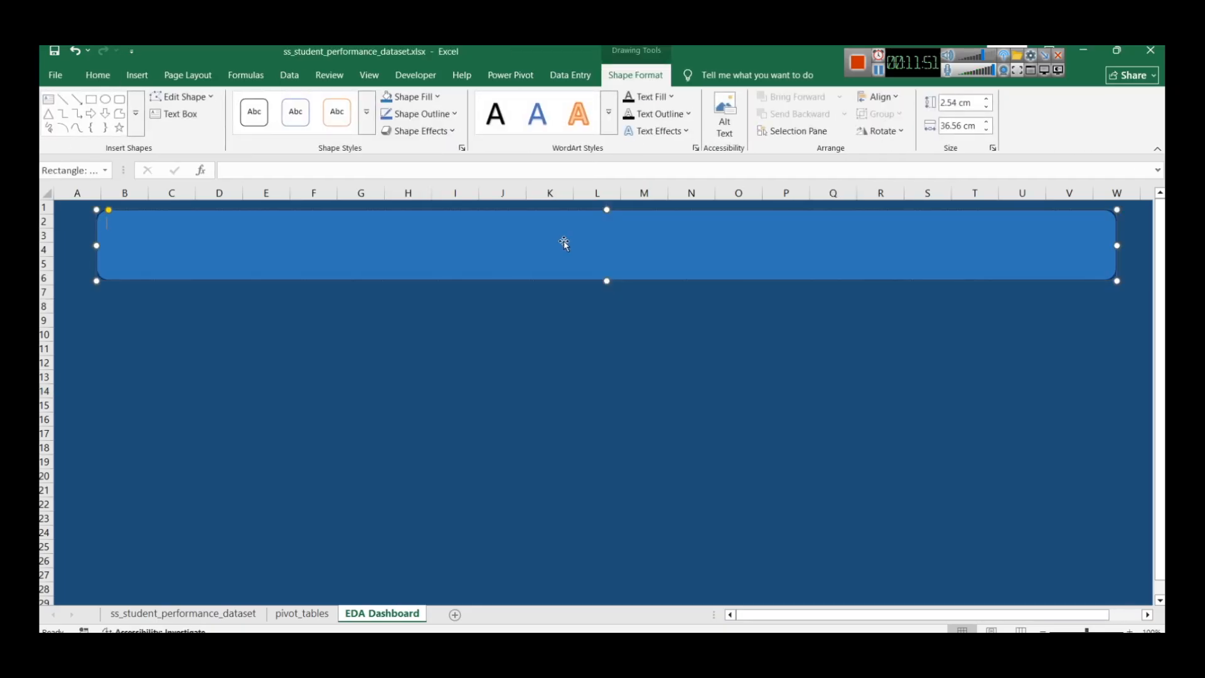
type("Student Perforance - Exp")
type("lor")
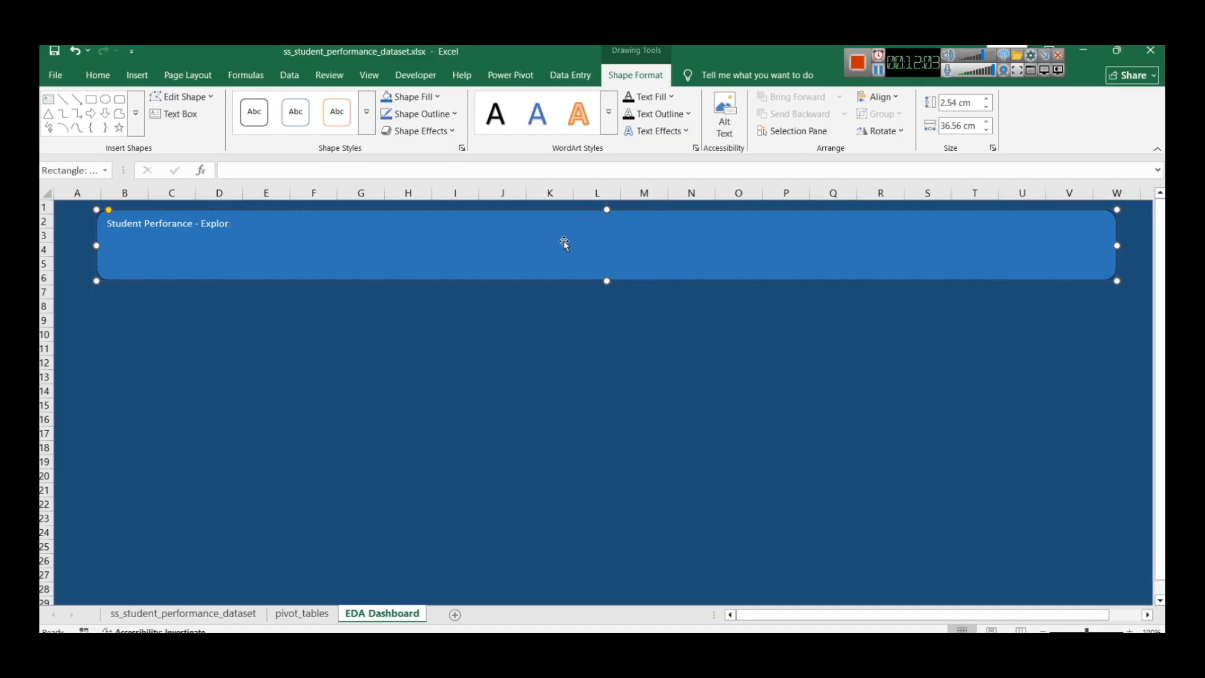
type("atoatory Data Analysis Dashboard")
Step: Centre the banner title horizontally and vertically, set its font size to 32 and make it bold
key("ctrl+a")
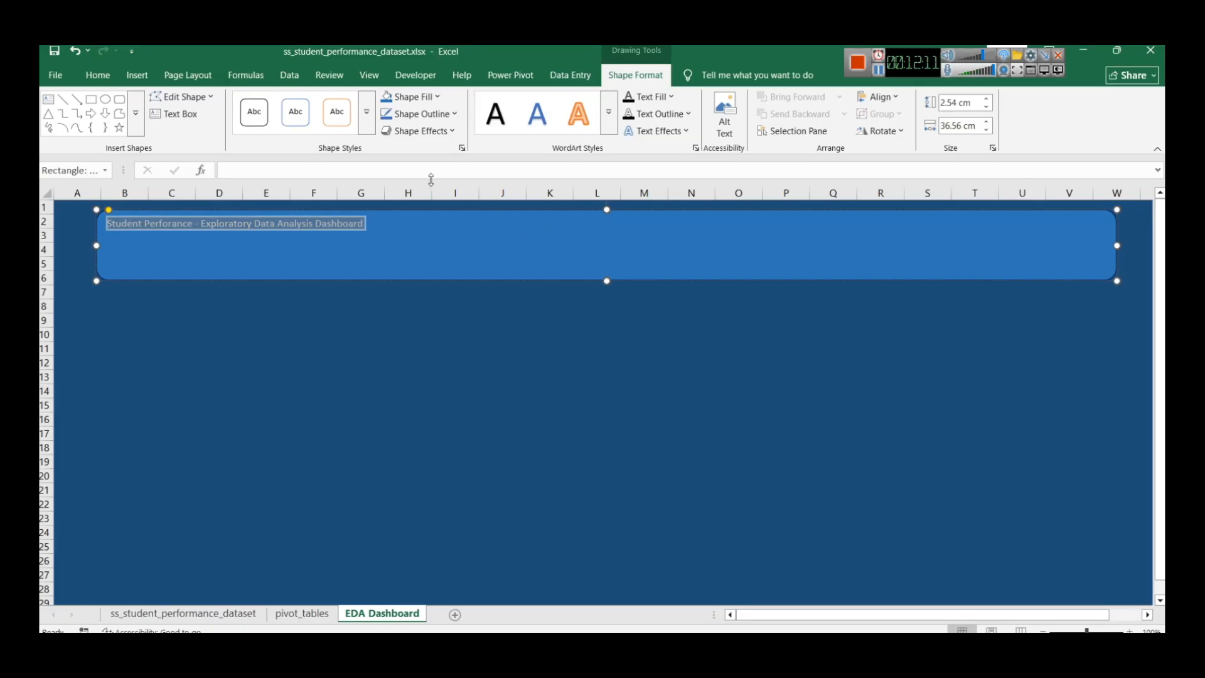
left_click(97, 76)
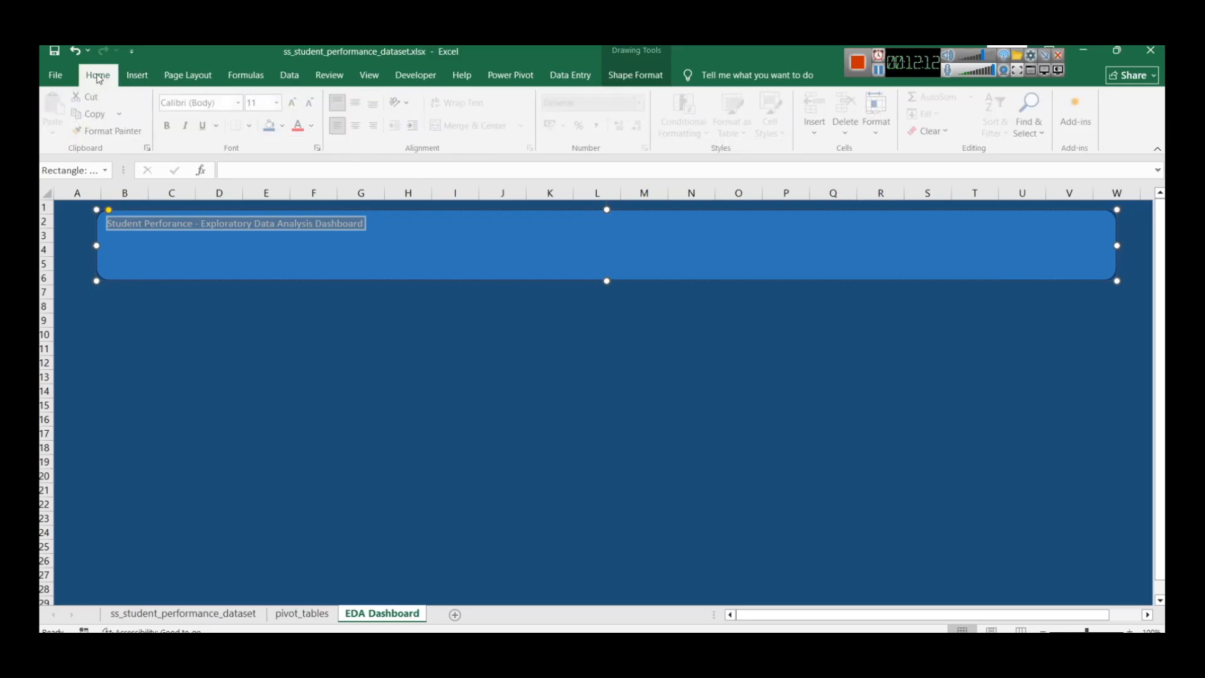
left_click(358, 125)
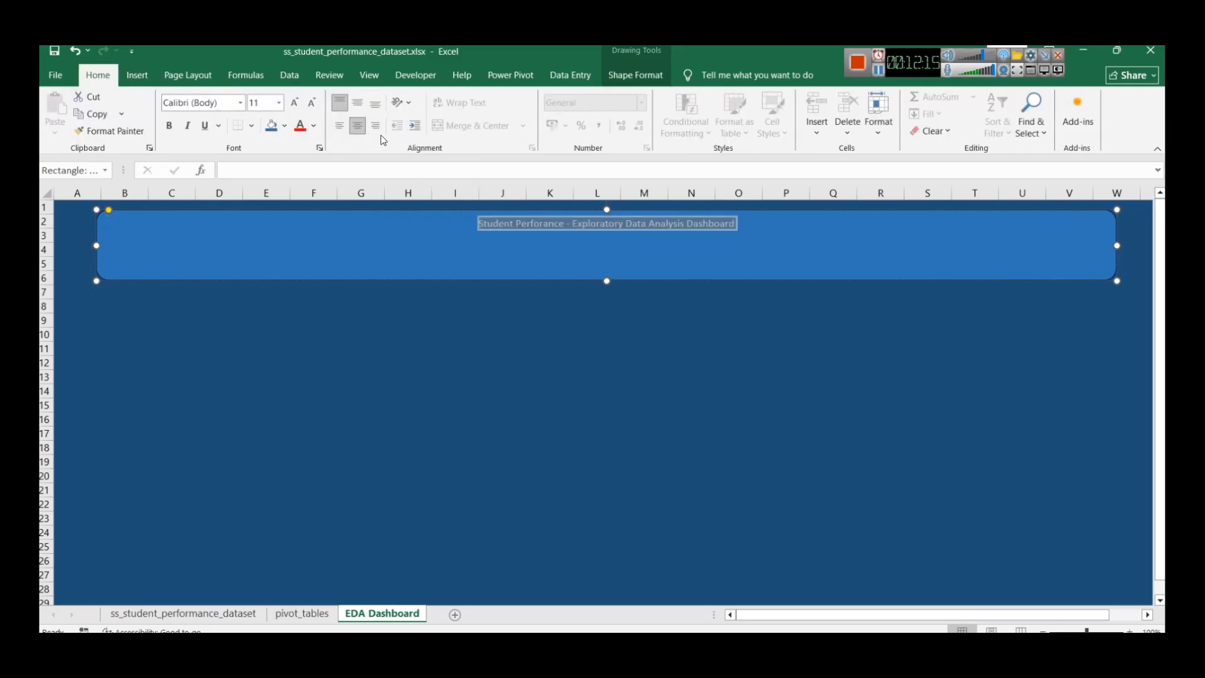
left_click(357, 102)
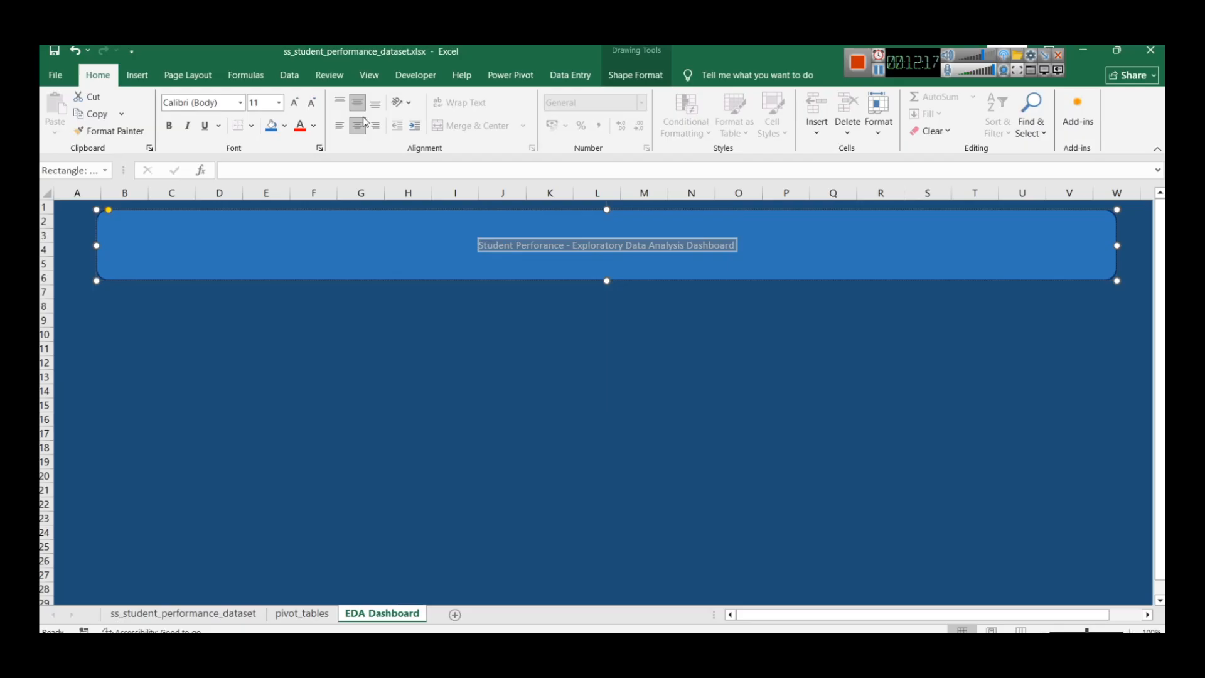
left_click(280, 103)
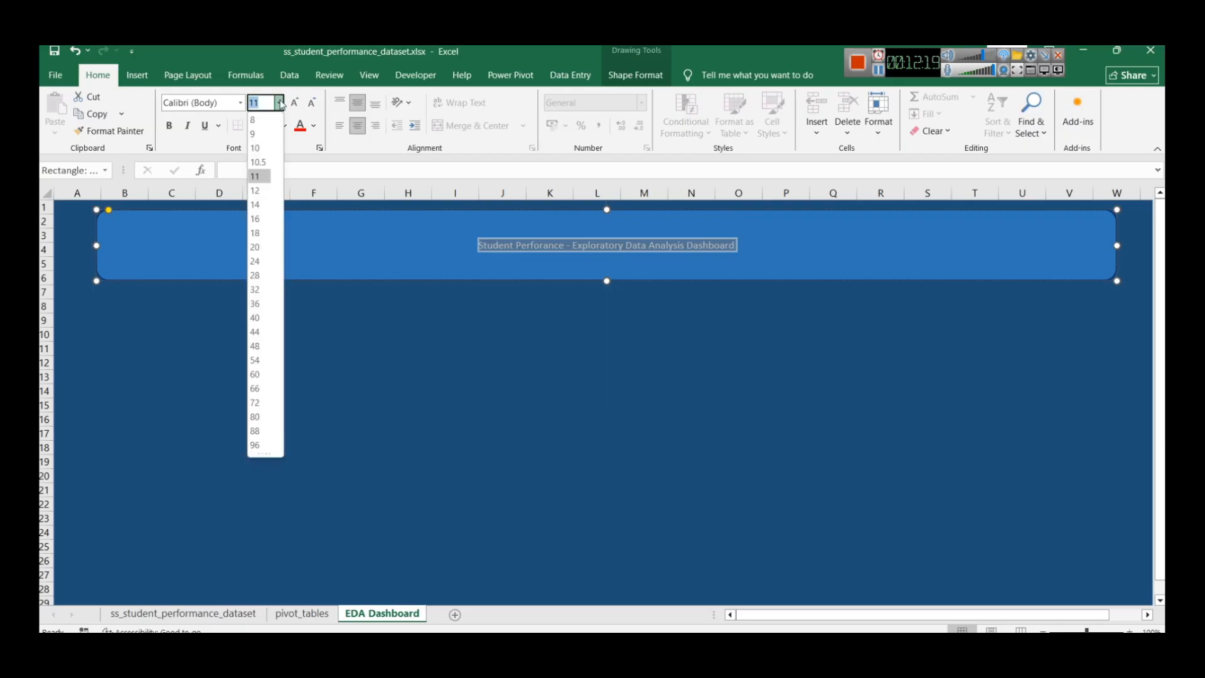
left_click(260, 290)
triple_click(596, 235)
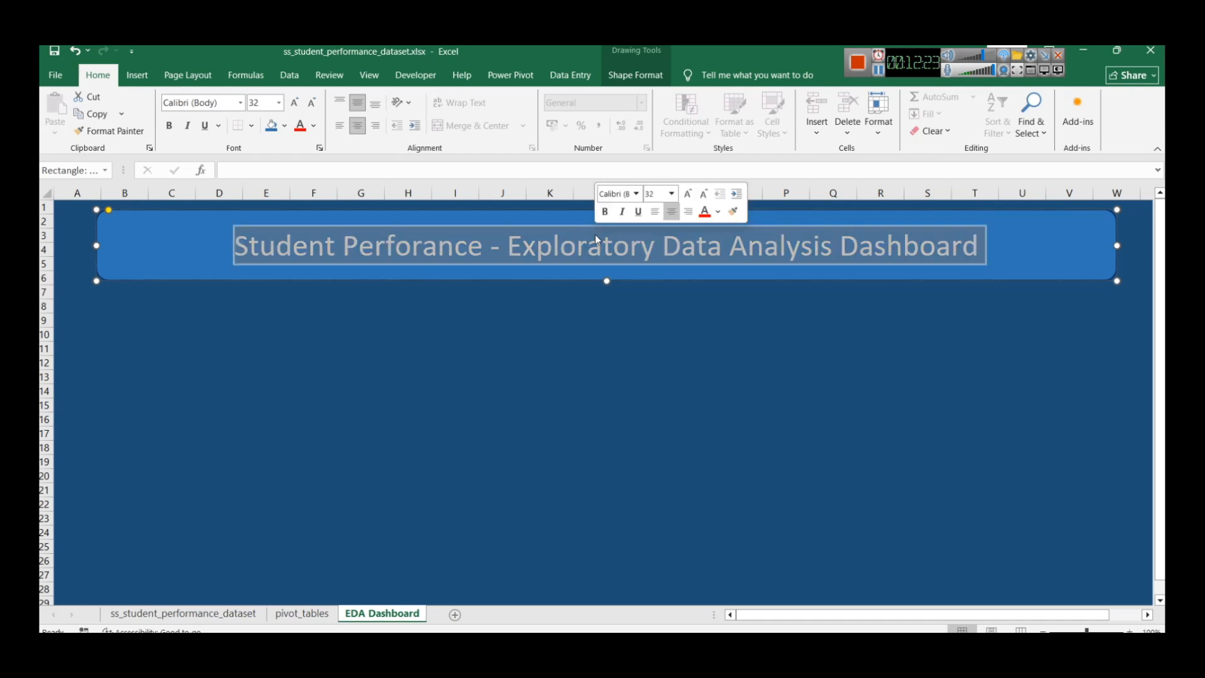
key("ctrl+b")
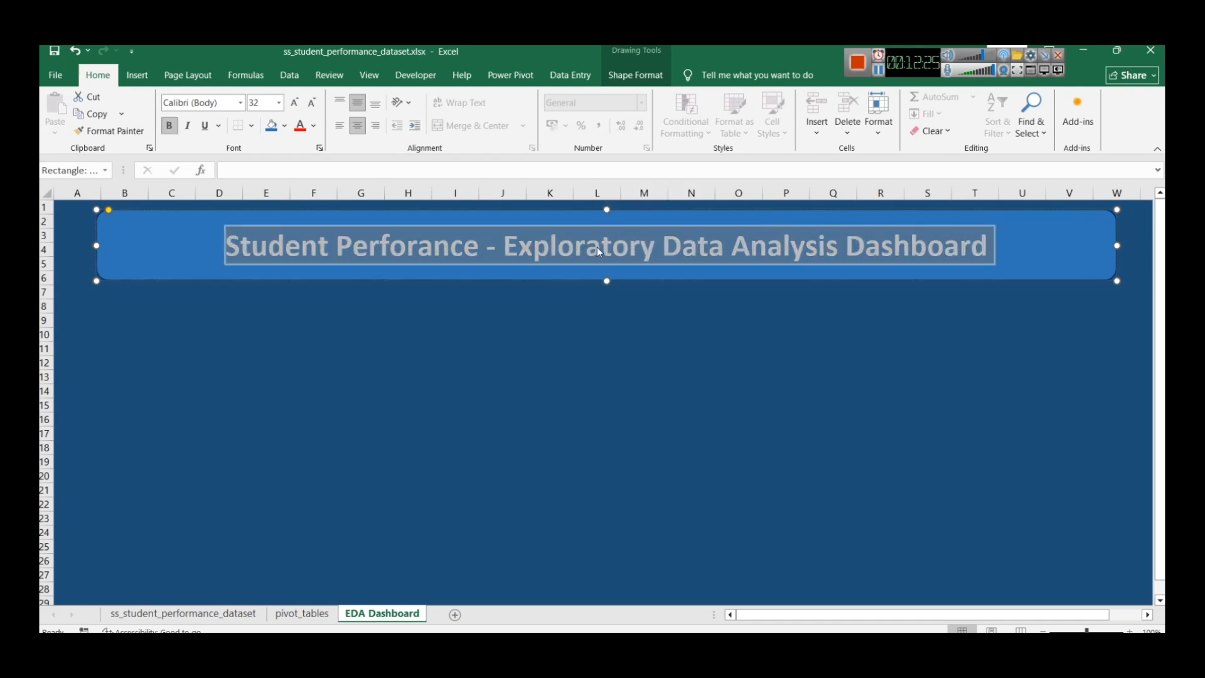
left_click(763, 347)
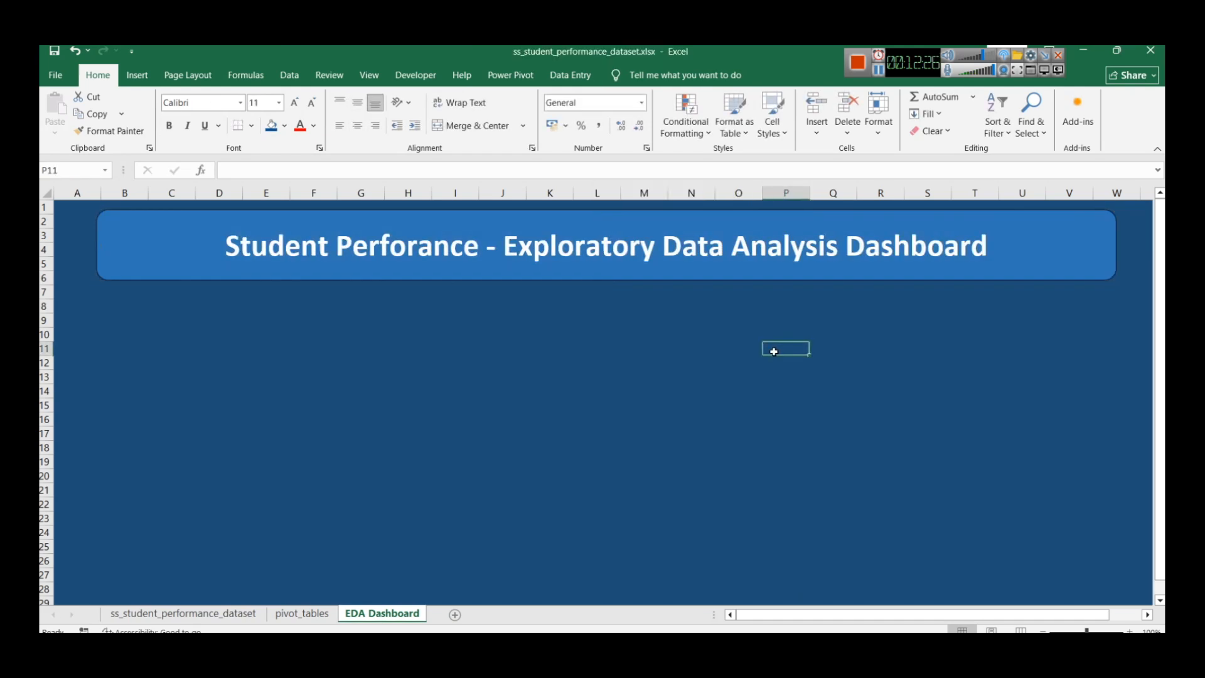
Step: Narrow the title banner to end at about the right edge of column S and shift its start slightly into column A
left_click(947, 377)
left_click(1090, 267)
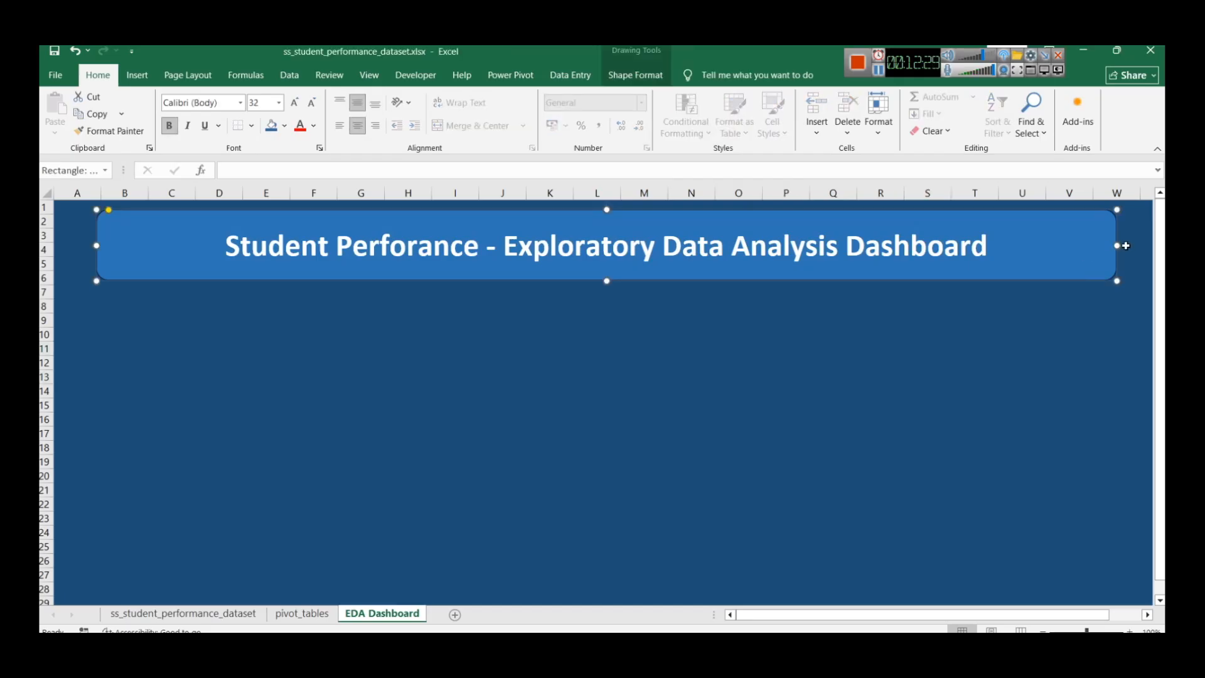
left_click_drag(1117, 245, 947, 233)
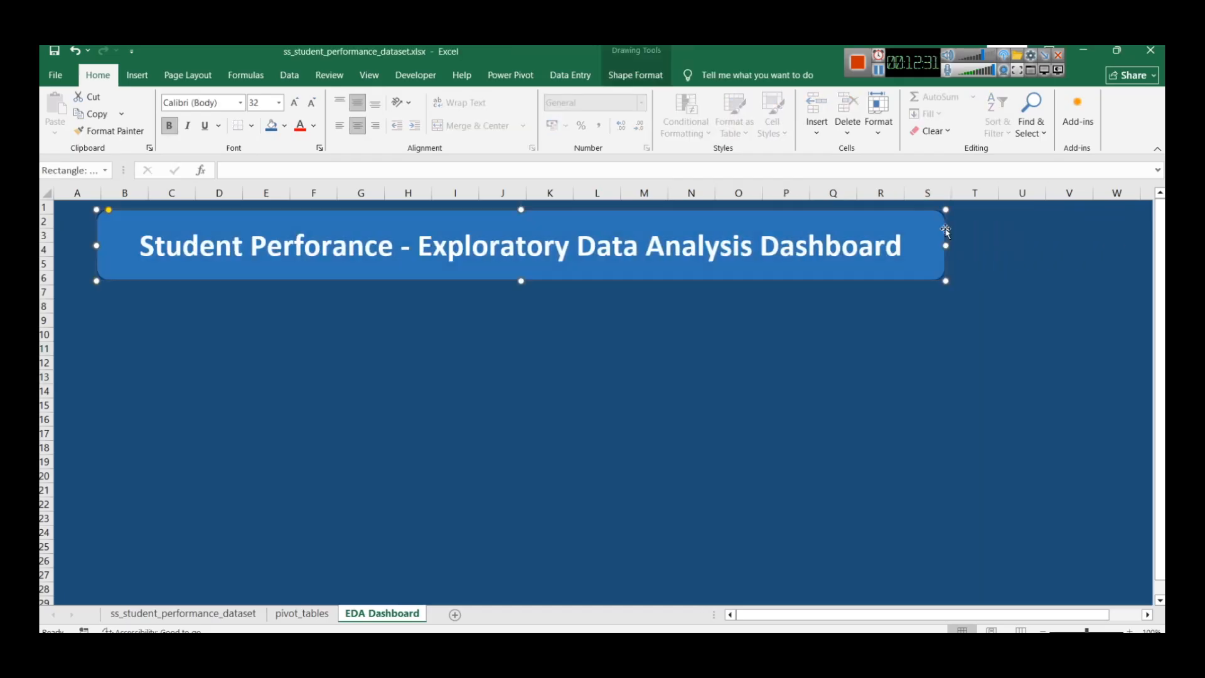
left_click(1077, 389)
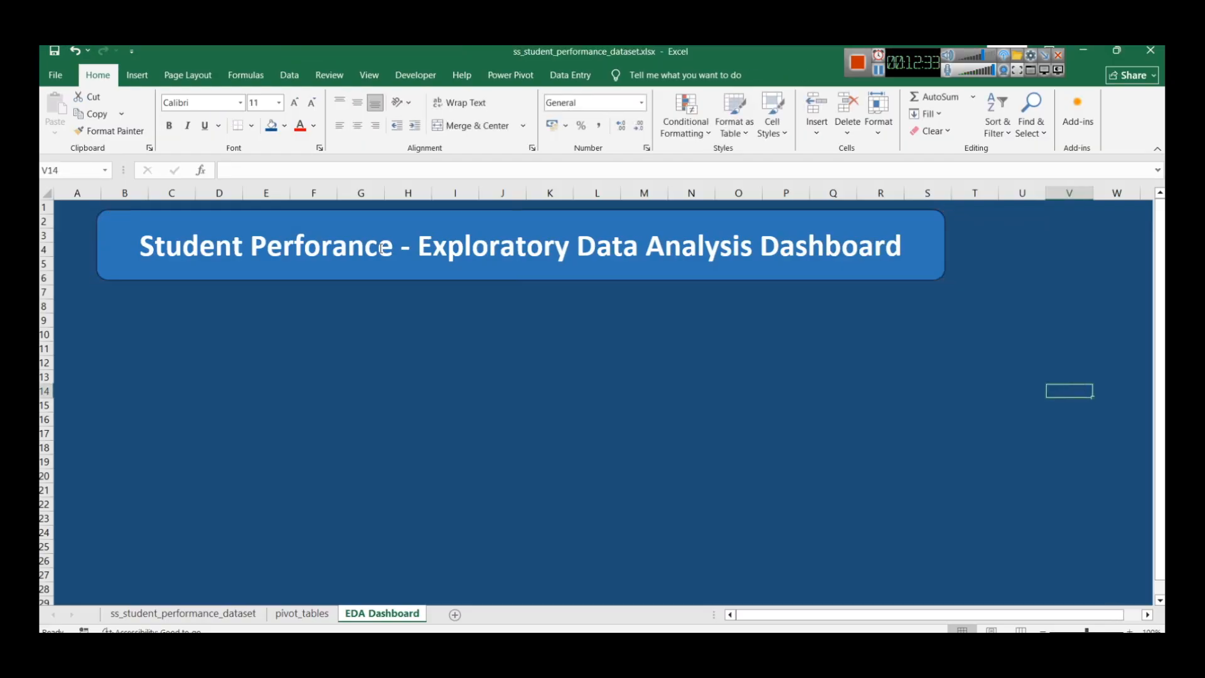
left_click_drag(228, 226, 217, 226)
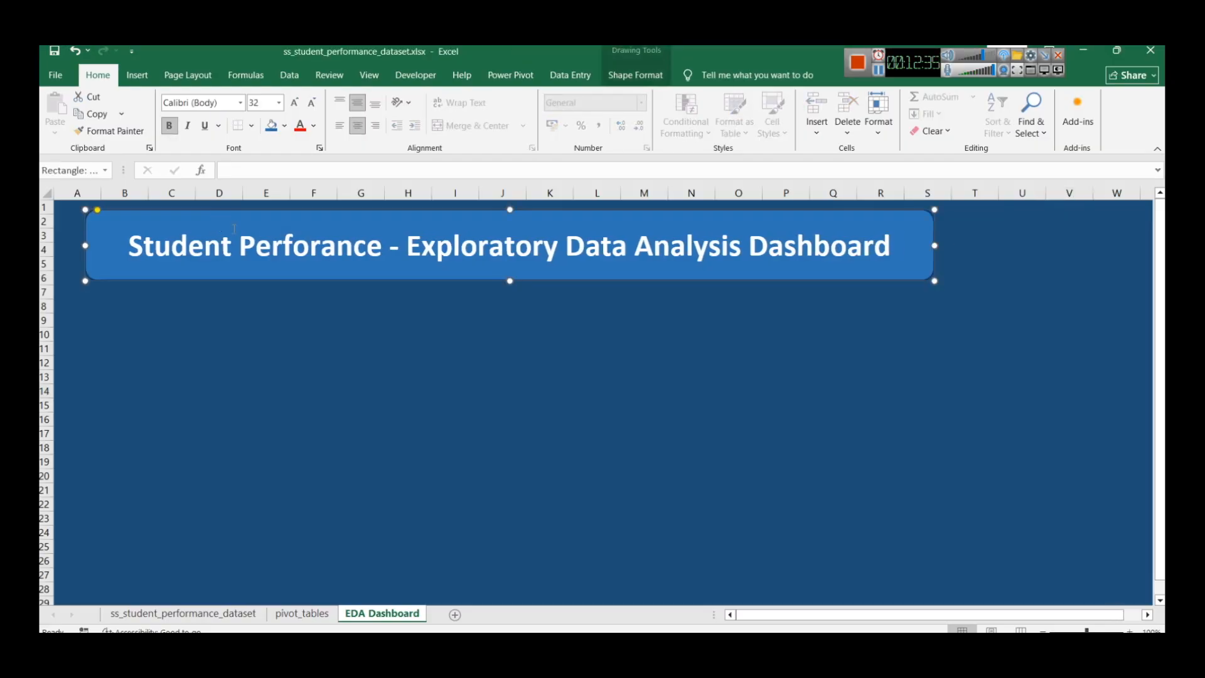
left_click_drag(936, 247, 951, 246)
left_click(918, 321)
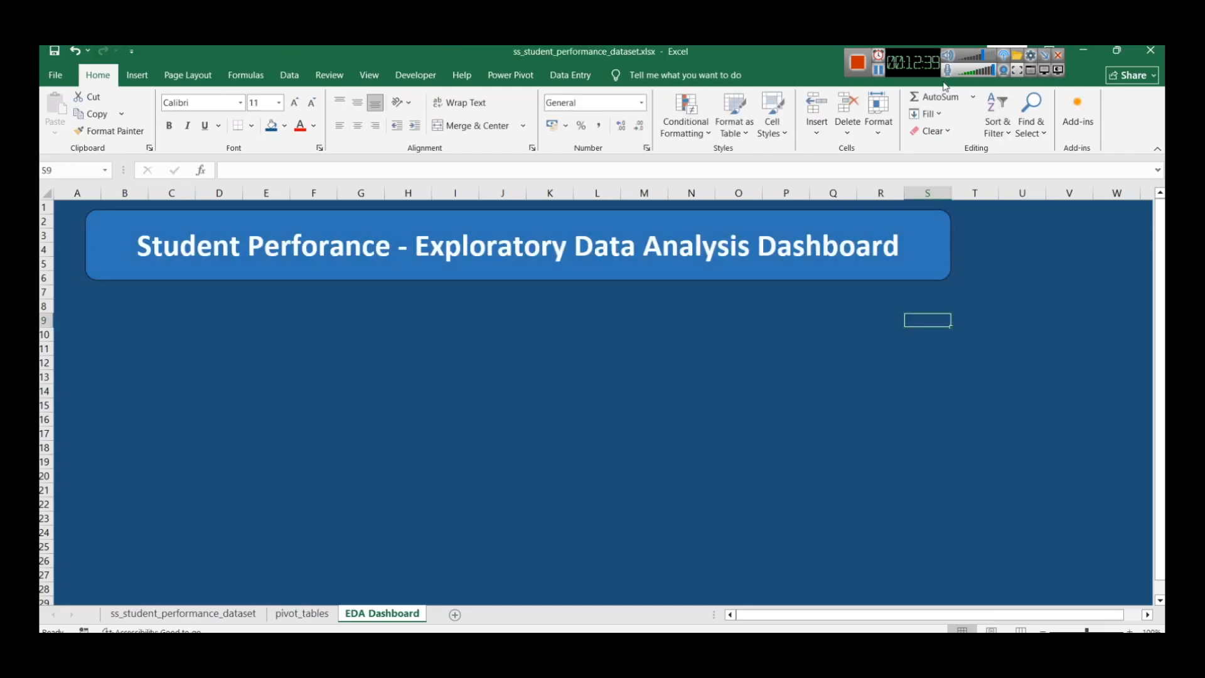
left_click(884, 76)
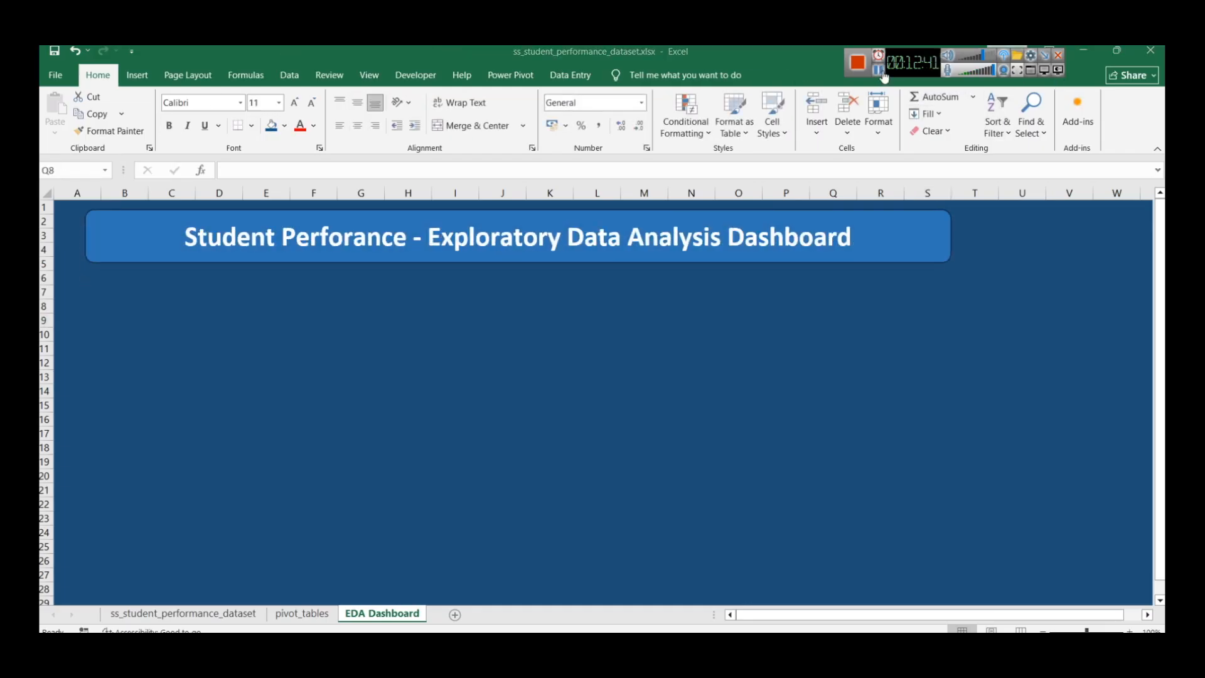
Step: Insert the three-person winners' podium icon from the Celebration category and place it at the left end of the title banner
left_click(492, 229)
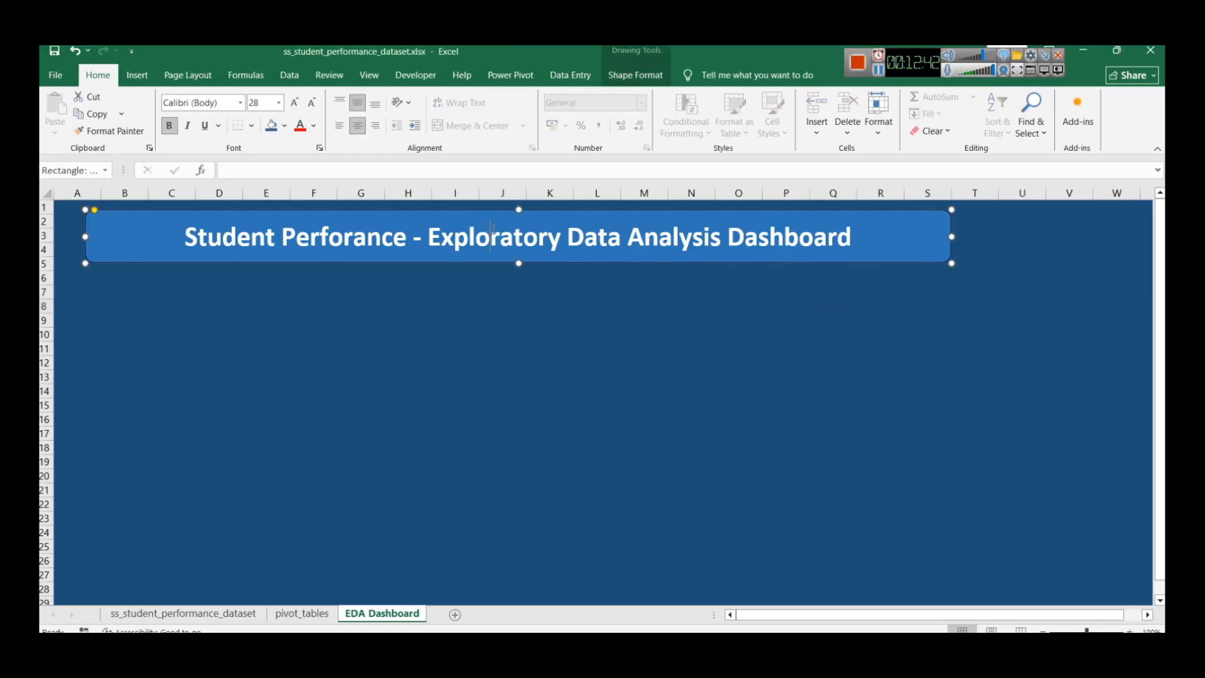
left_click(148, 74)
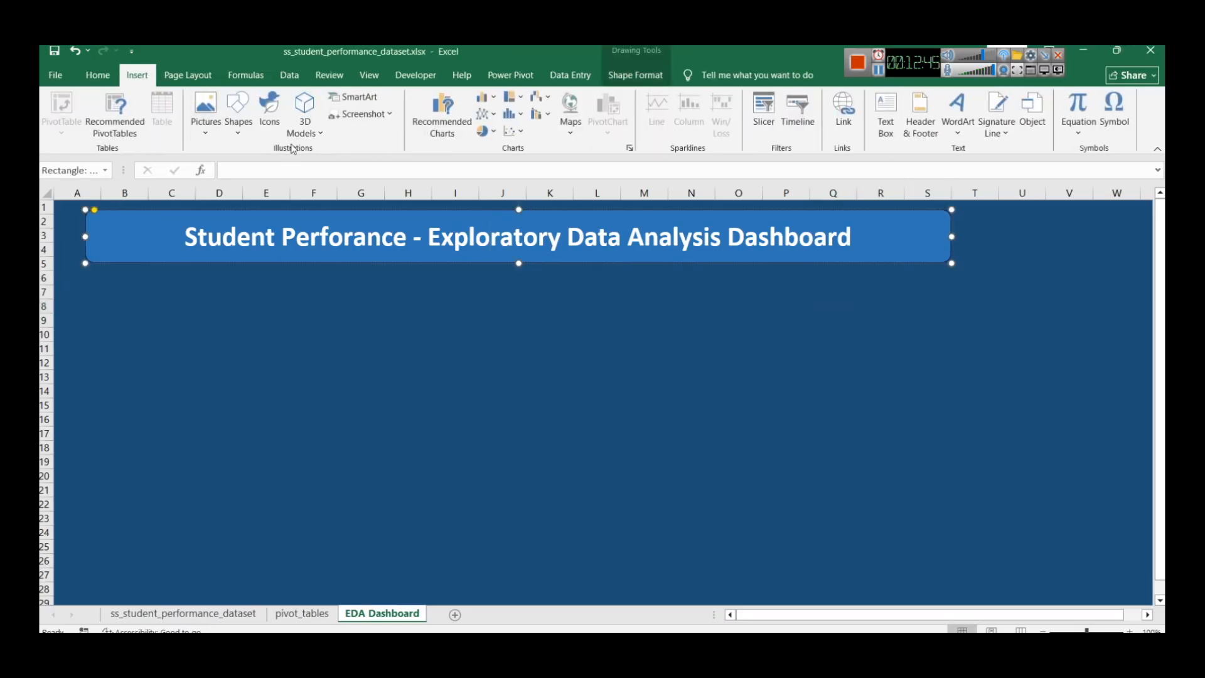
left_click(271, 122)
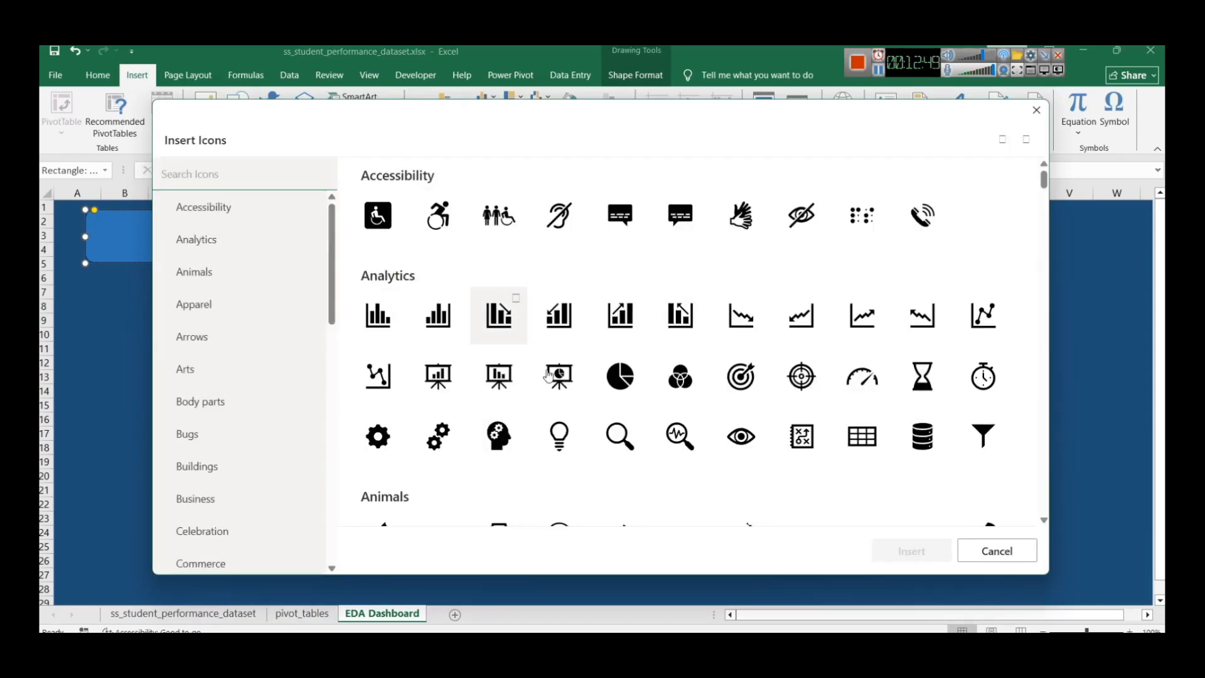
scroll(608, 356, "down", 5)
scroll(608, 357, "down", 4)
scroll(608, 352, "up", 2)
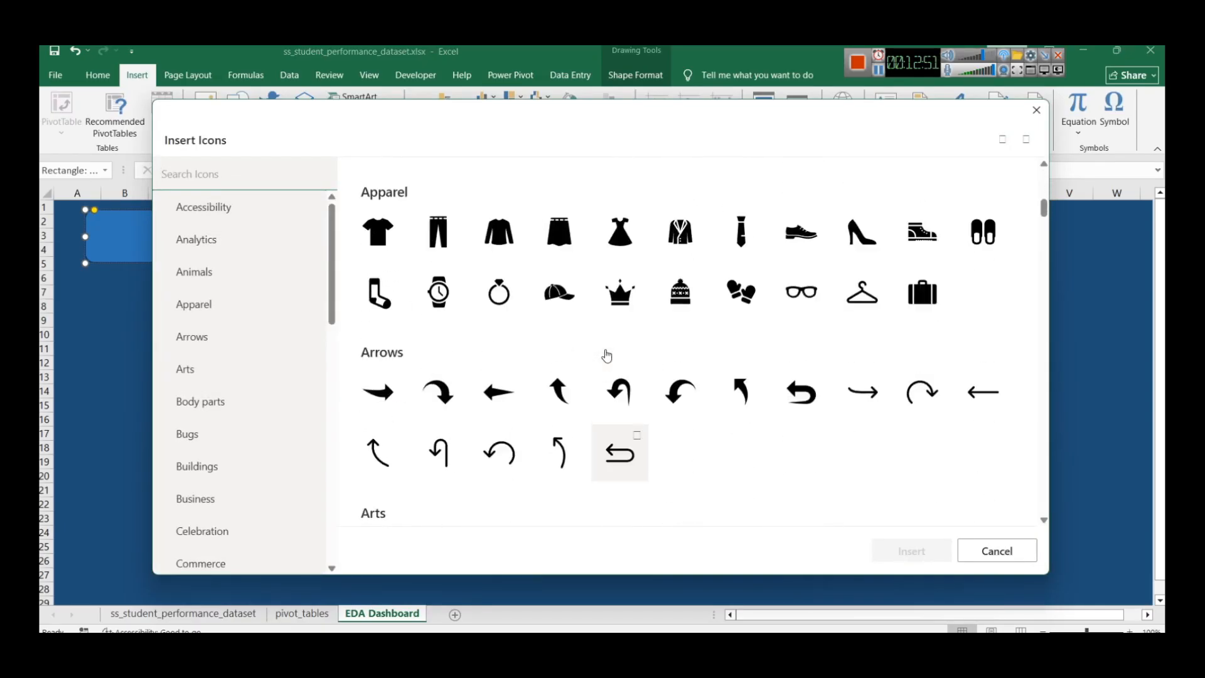
scroll(747, 394, "down", 5)
scroll(747, 394, "down", 10)
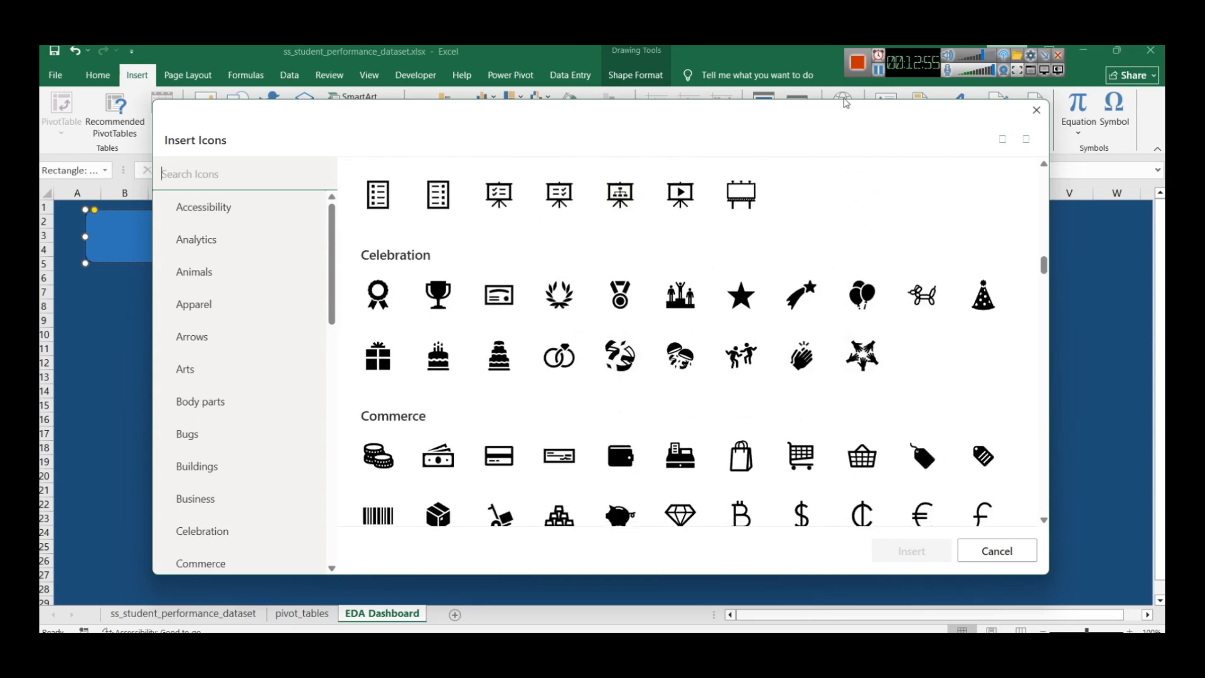
left_click(880, 70)
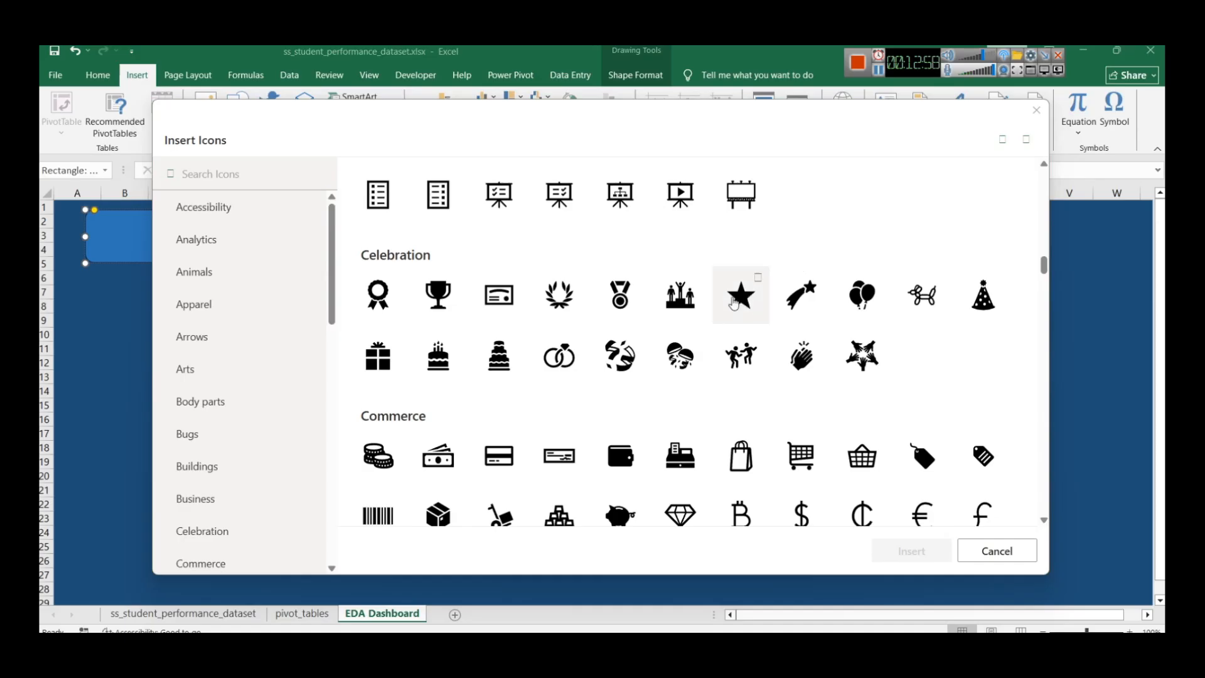
left_click(680, 295)
left_click(911, 551)
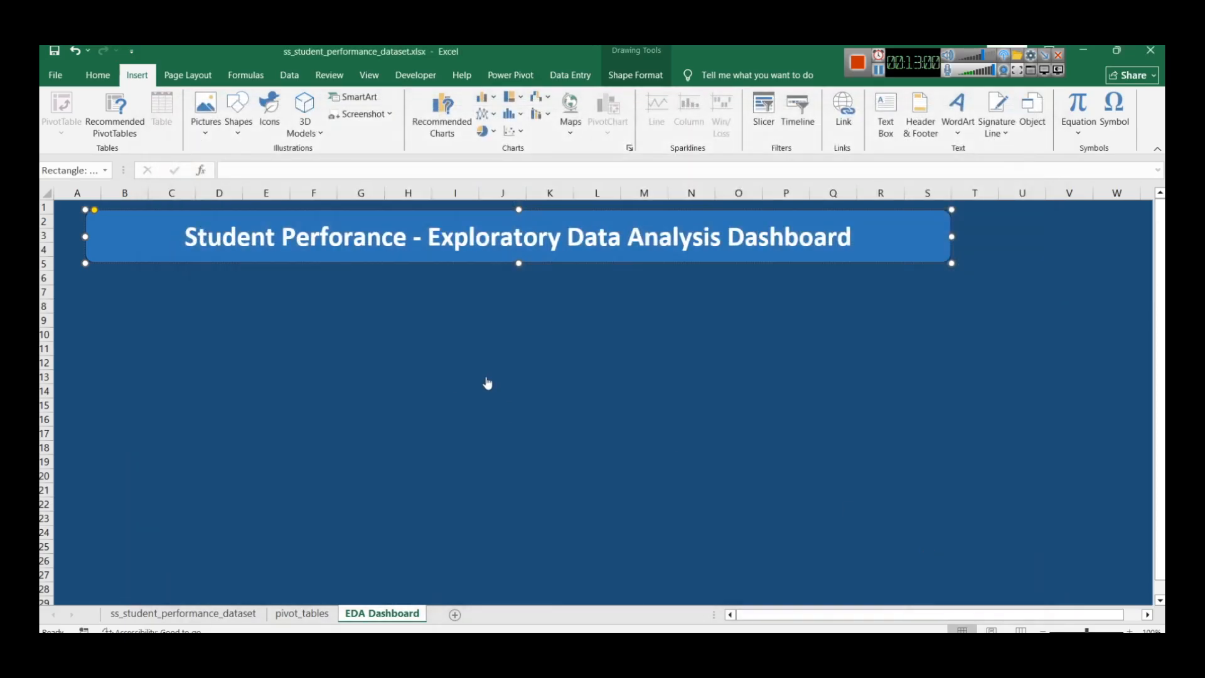
left_click_drag(845, 331, 135, 240)
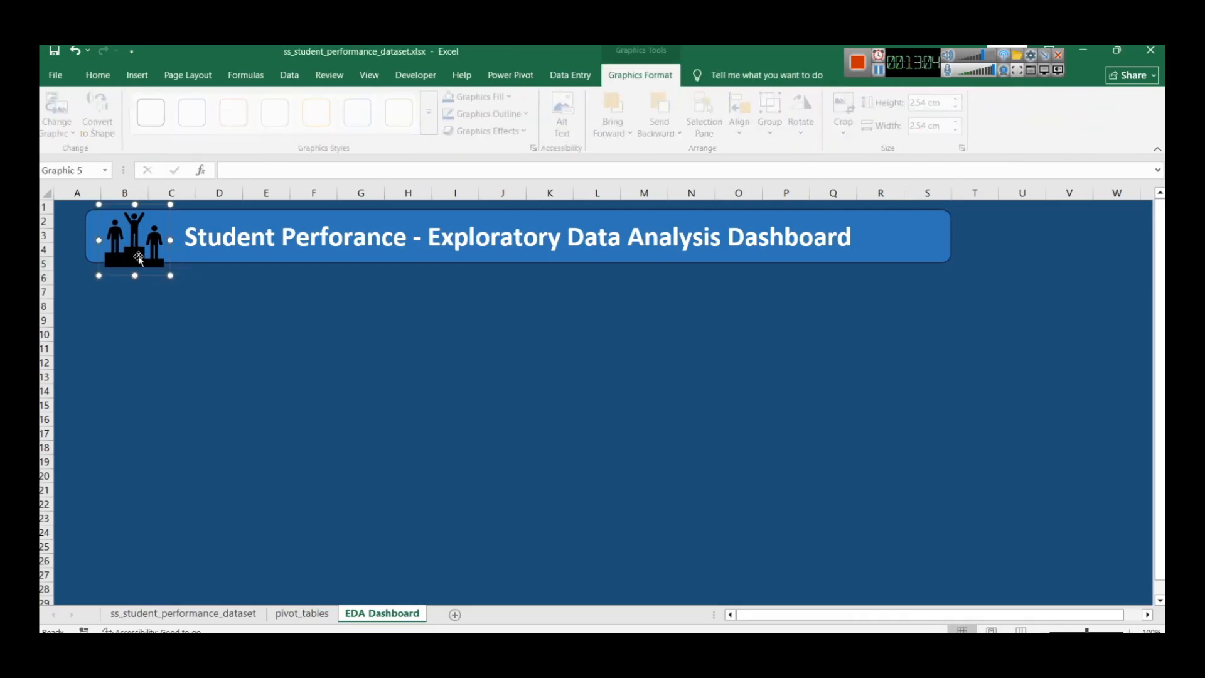
Step: Shrink the podium icon in the title banner to about 1.65 cm square and fill it with a light grey shade of white
left_click_drag(99, 276, 130, 240)
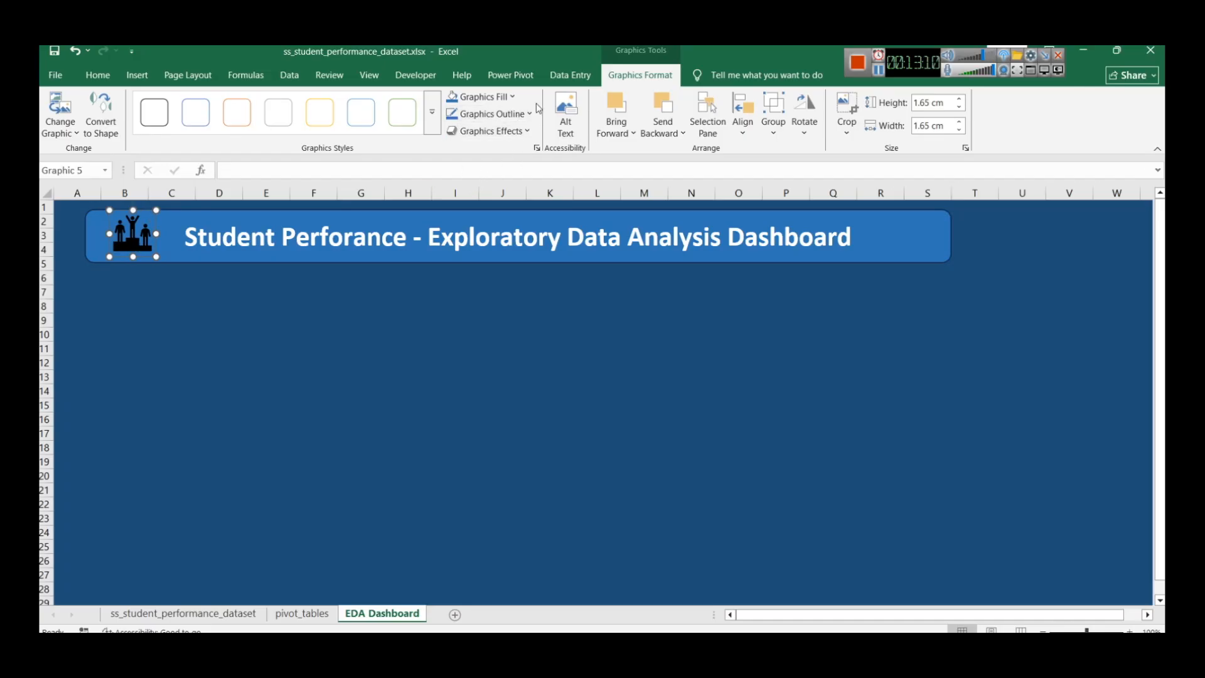
left_click(484, 96)
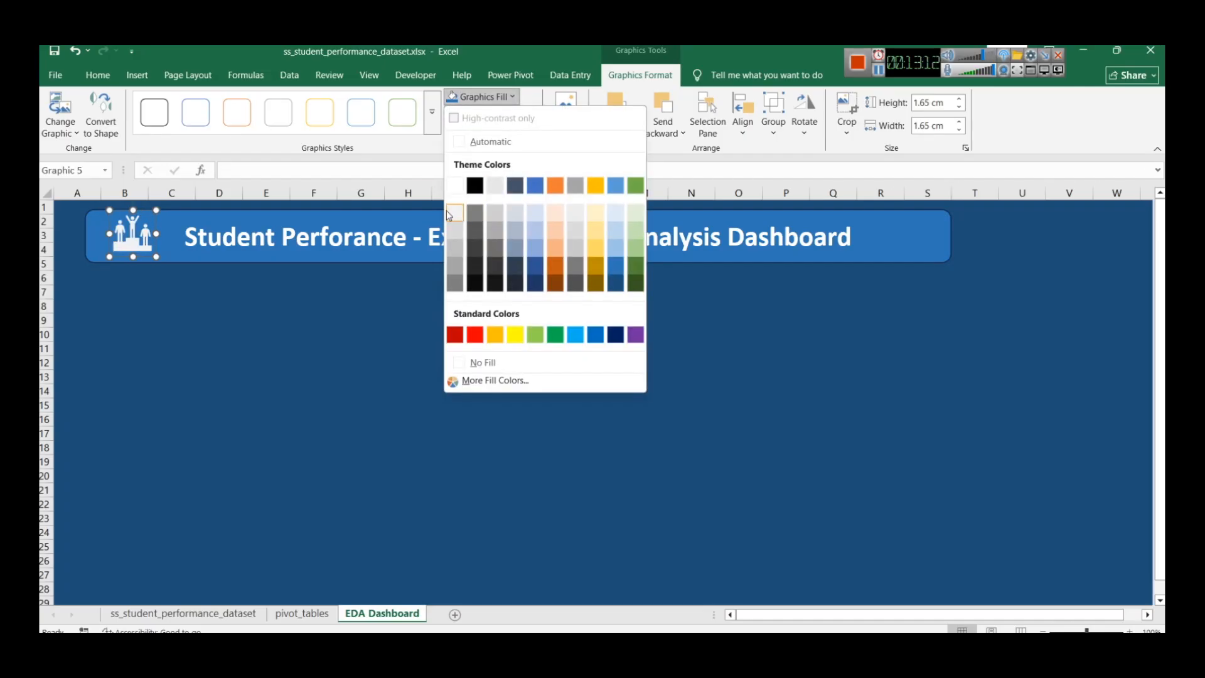
left_click(454, 230)
left_click(175, 353)
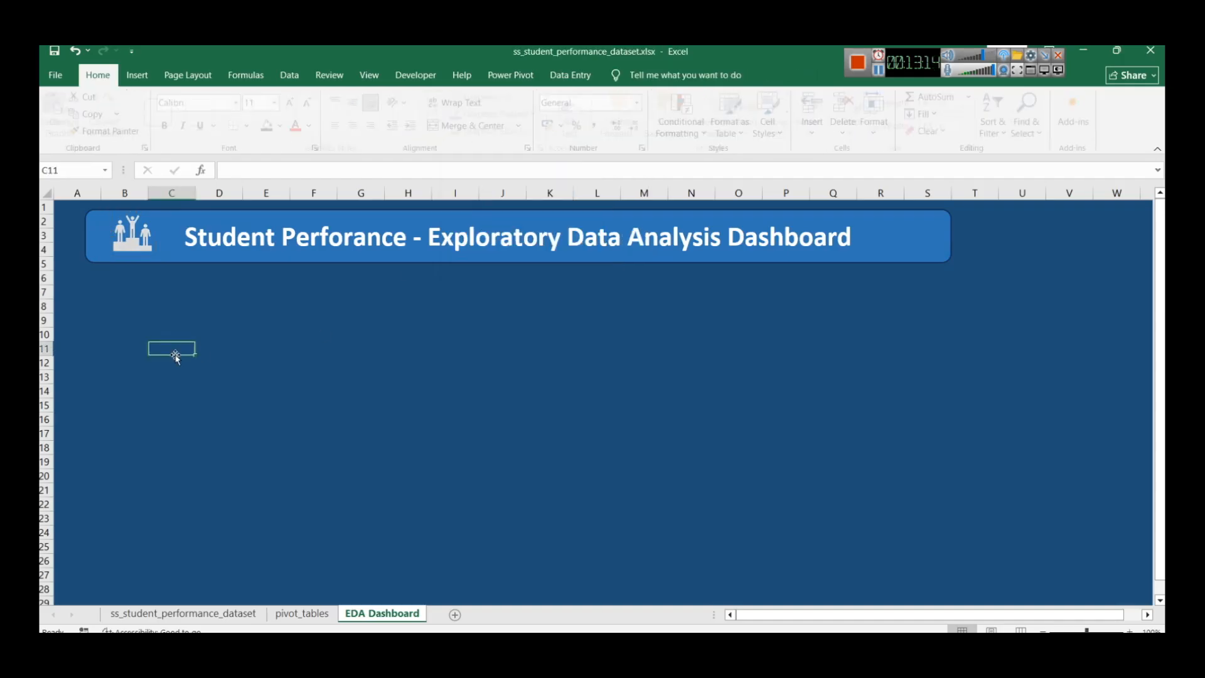
left_click(132, 237)
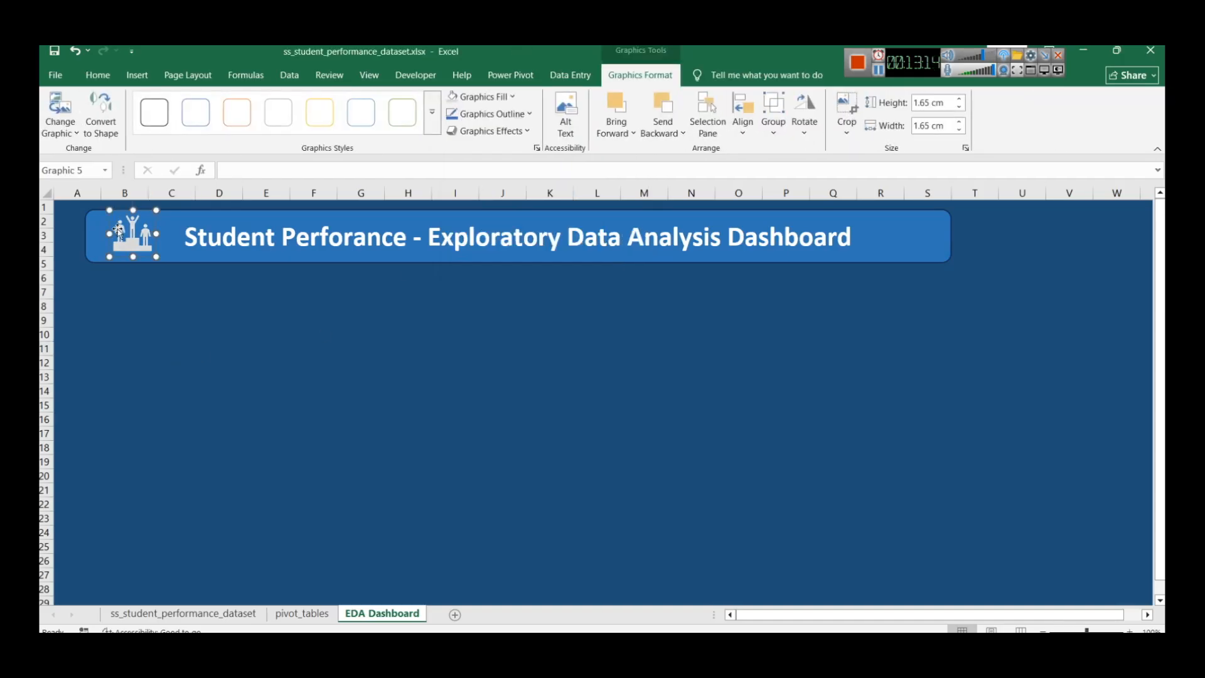
left_click(241, 372)
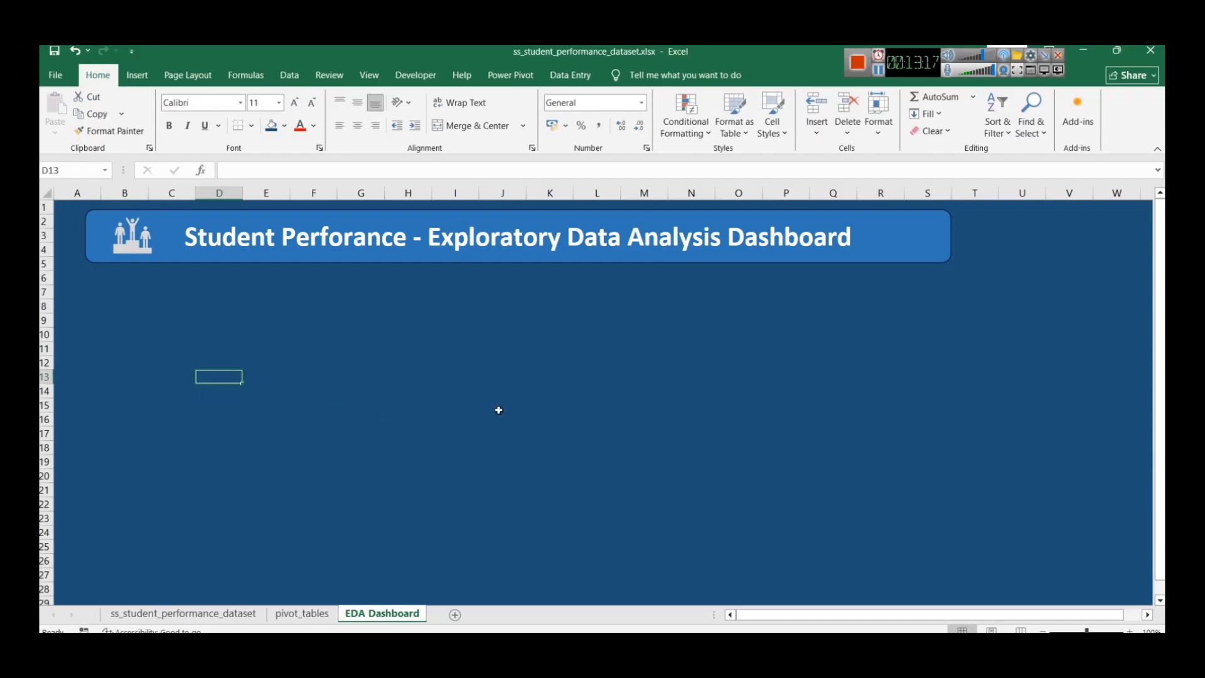
left_click(532, 406)
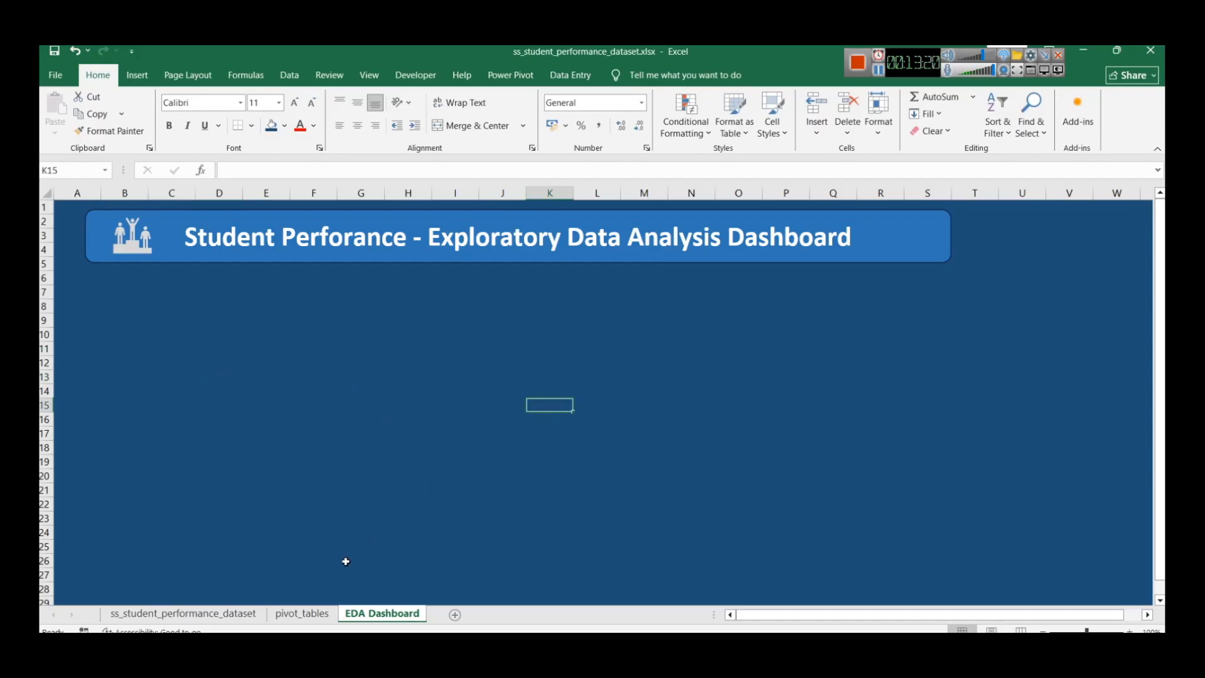
Step: Check the Students Count cell on the pivot_tables sheet and return to the EDA Dashboard sheet
left_click(300, 614)
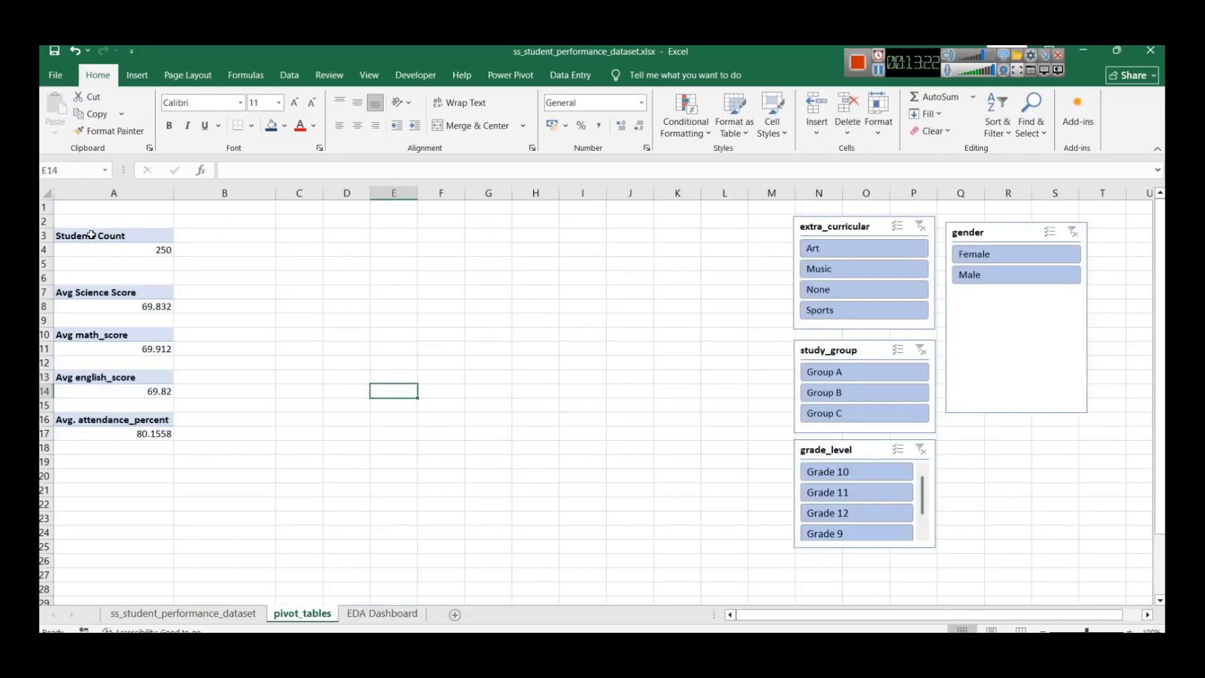
left_click(133, 254)
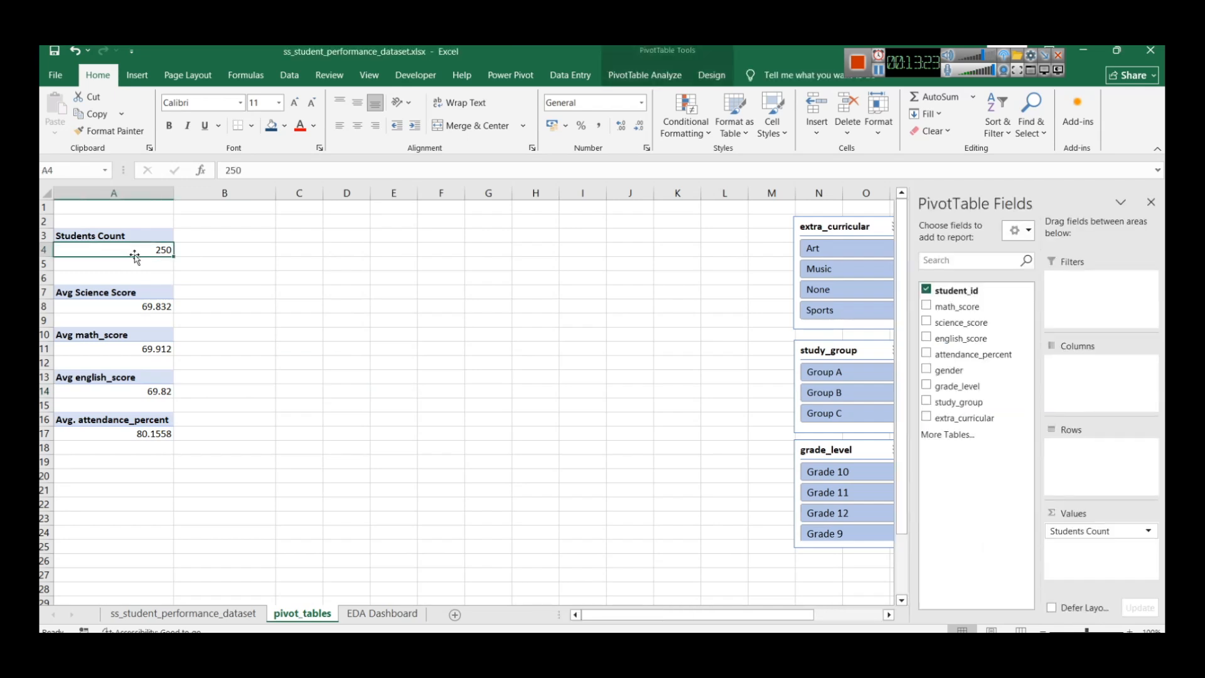
left_click(350, 617)
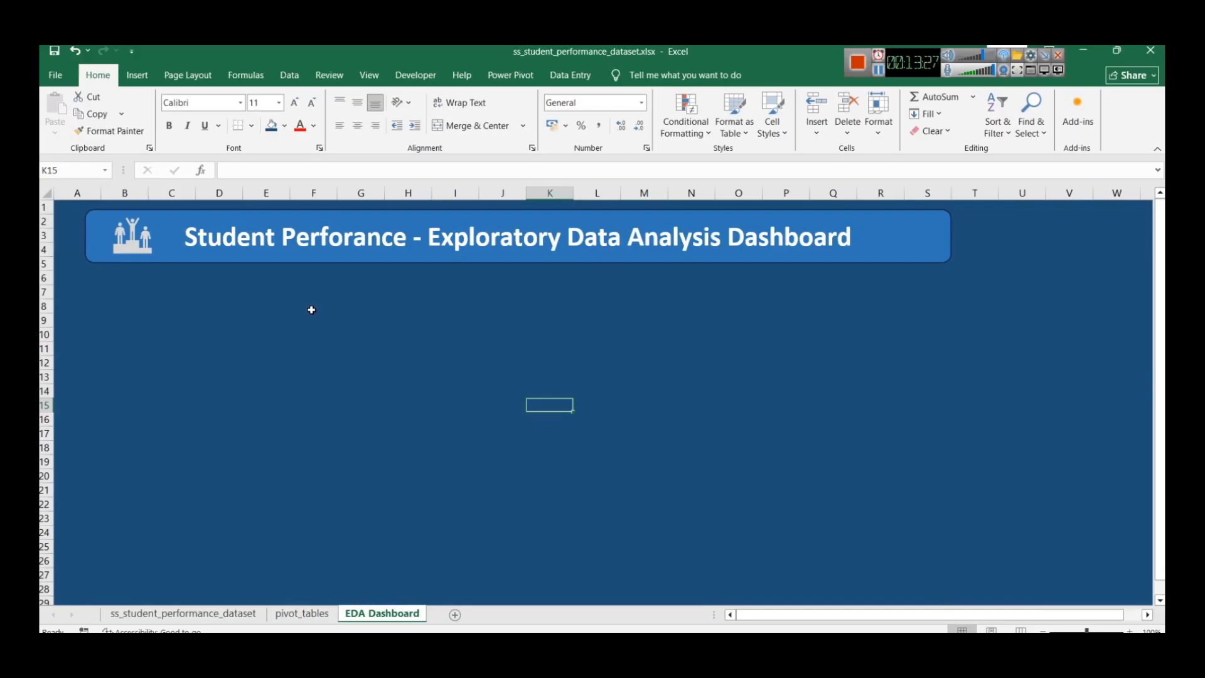
left_click(765, 394)
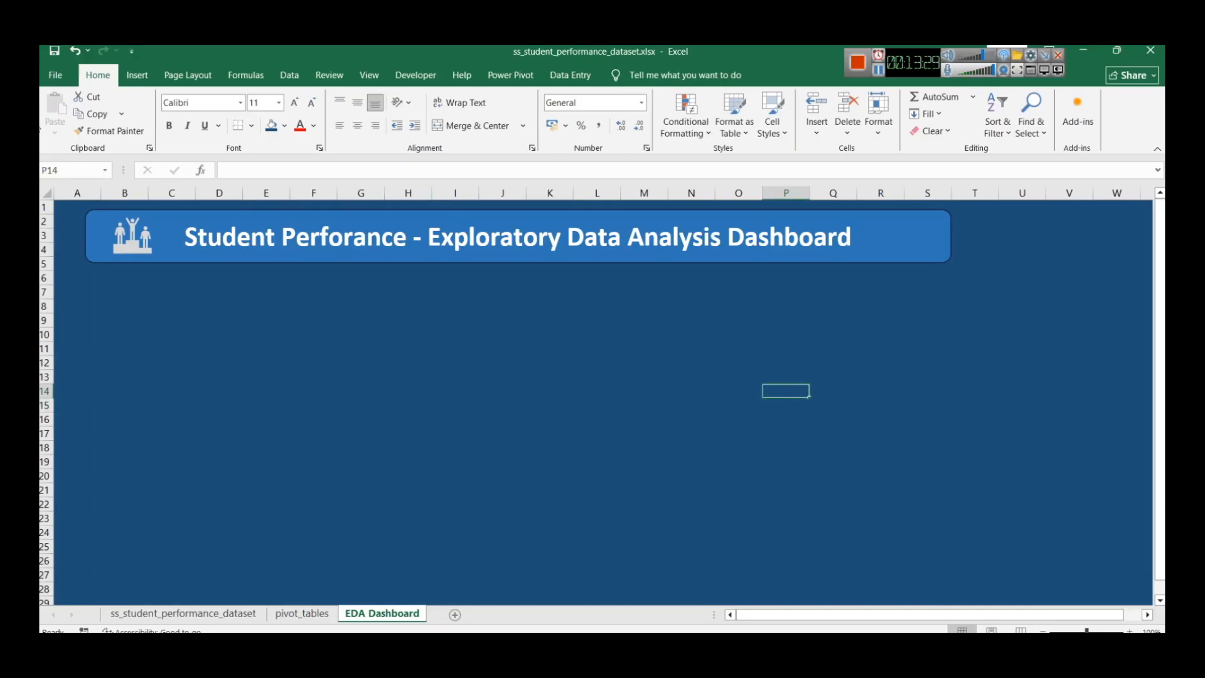
Step: Draw a rounded rectangle card about 2.43 cm high and 4.55 cm wide below the banner's start, across rows 6 to 10
left_click(137, 75)
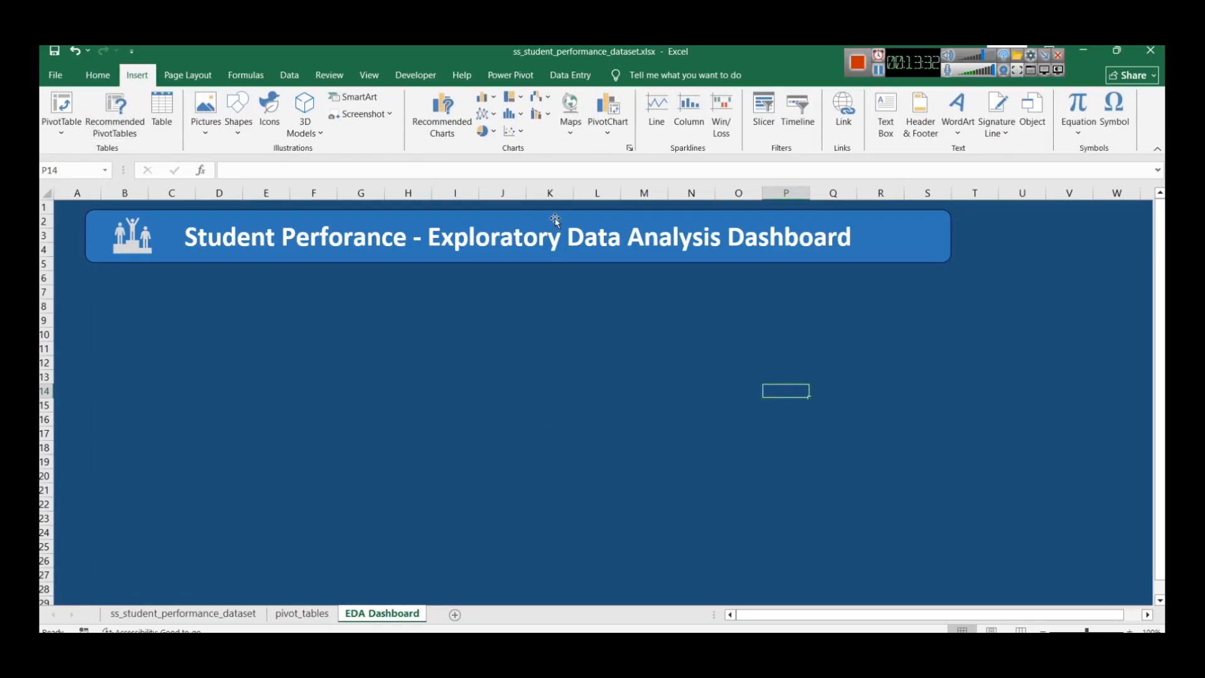
left_click(233, 135)
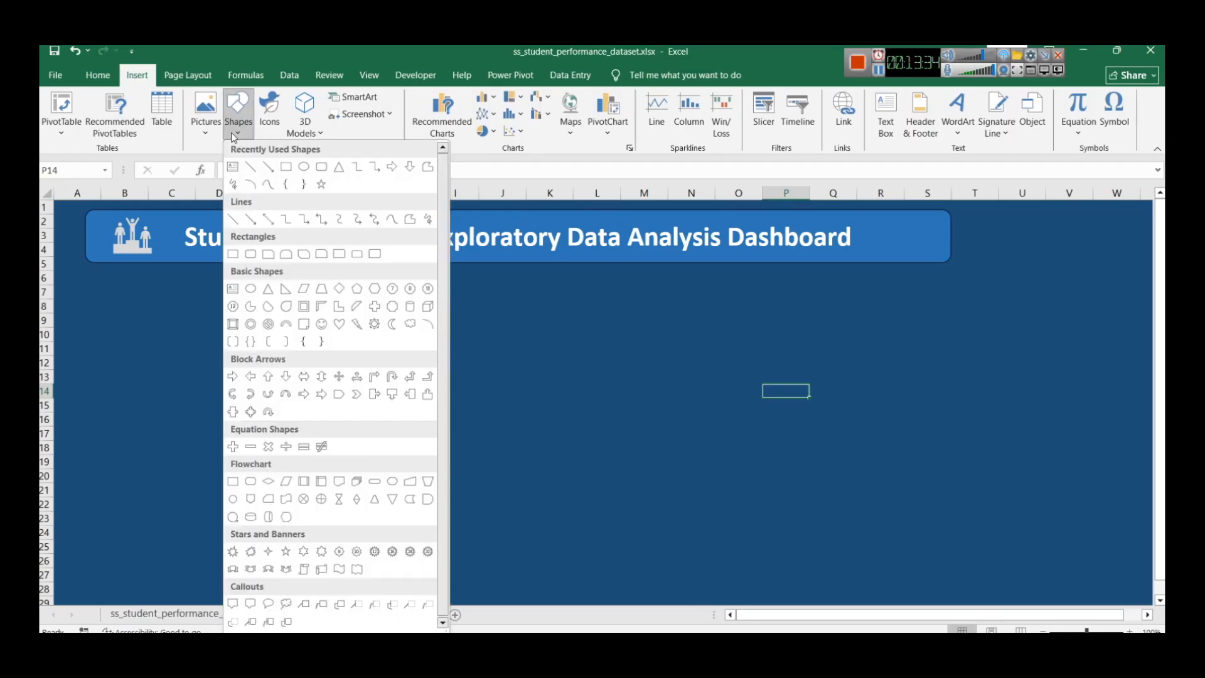
left_click(320, 170)
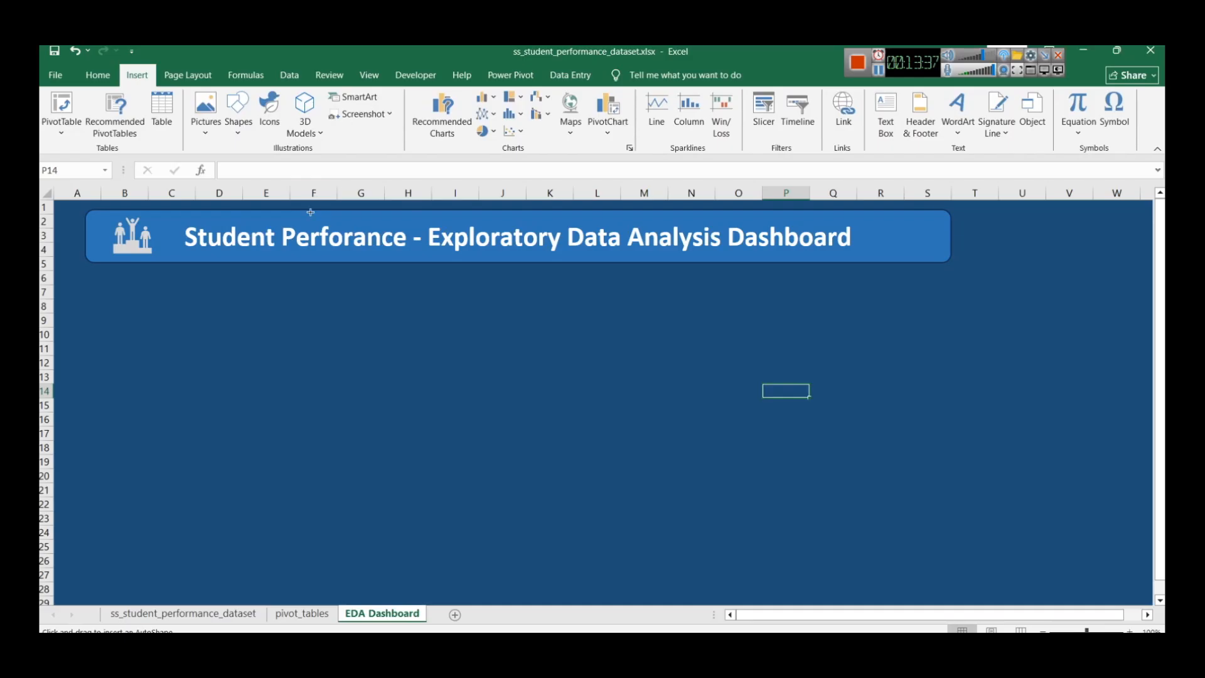
left_click(152, 306)
left_click_drag(153, 314, 212, 308)
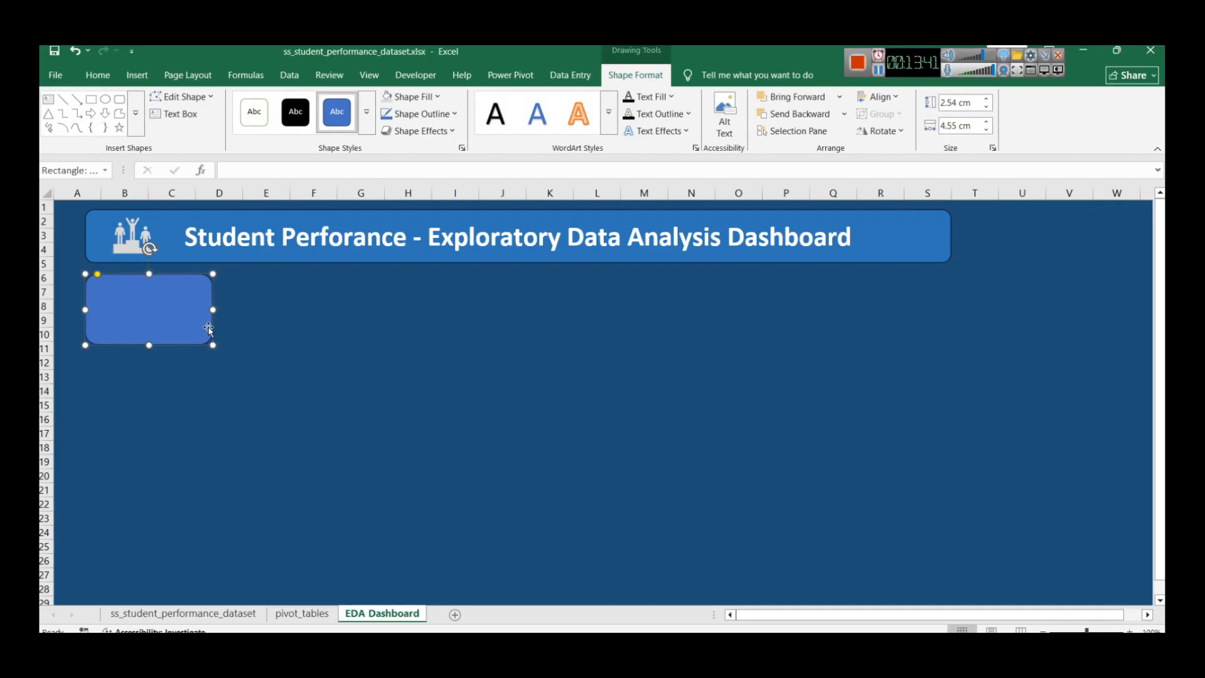
mouse_move(149, 345)
left_mouse_down()
mouse_move(158, 317)
mouse_move(149, 342)
left_mouse_up()
left_click(239, 342)
Step: Enter the label "Student Count" in the rounded rectangle card
left_click(179, 319)
left_click(148, 295)
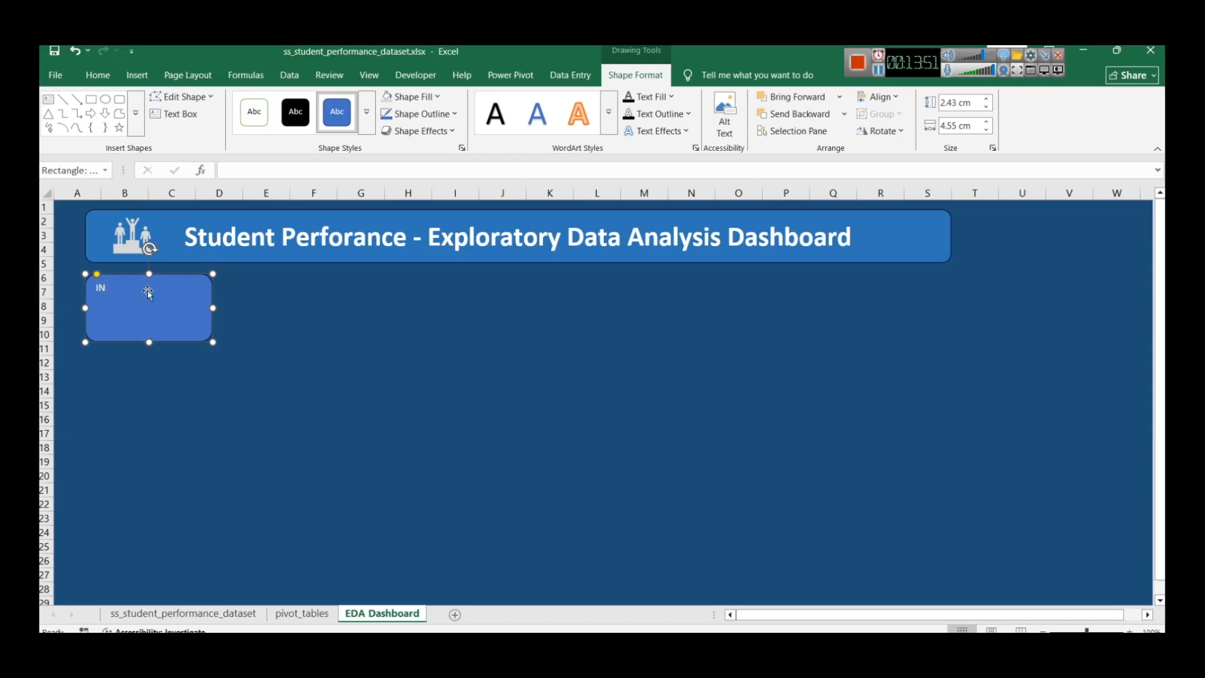
type("Student Coun")
Step: Align the card's "Student Count" label to the top, centre it horizontally and make it bold
key("ctrl+a")
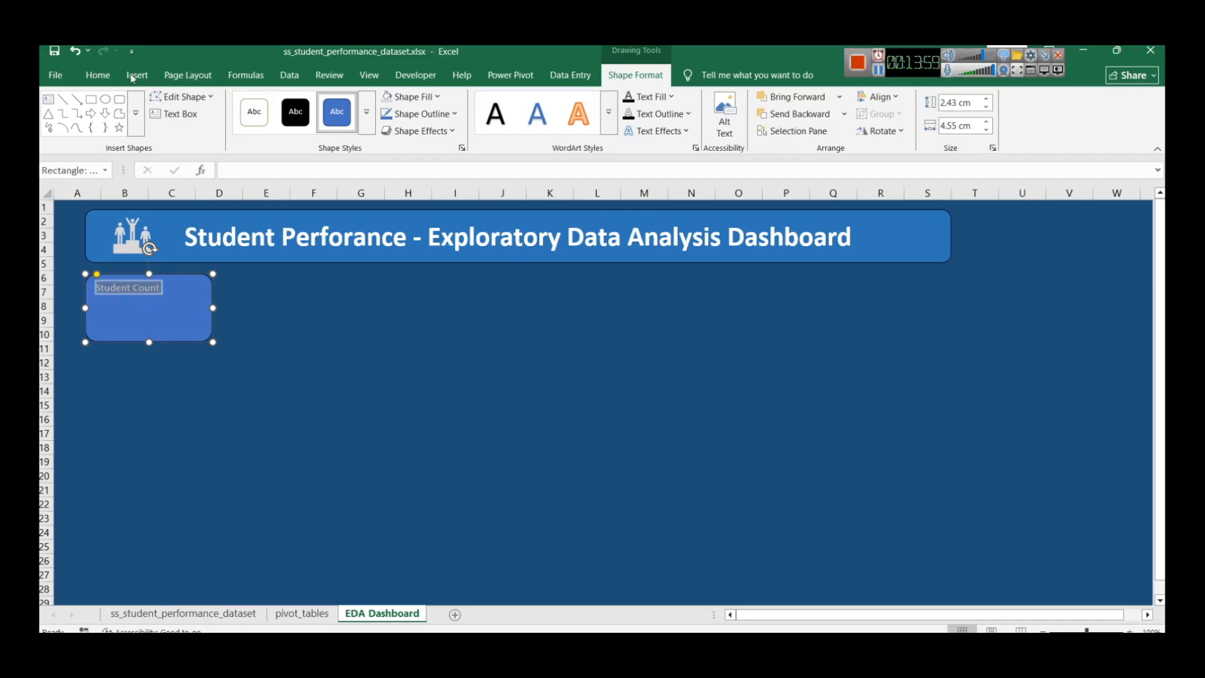
left_click(98, 75)
left_click(357, 104)
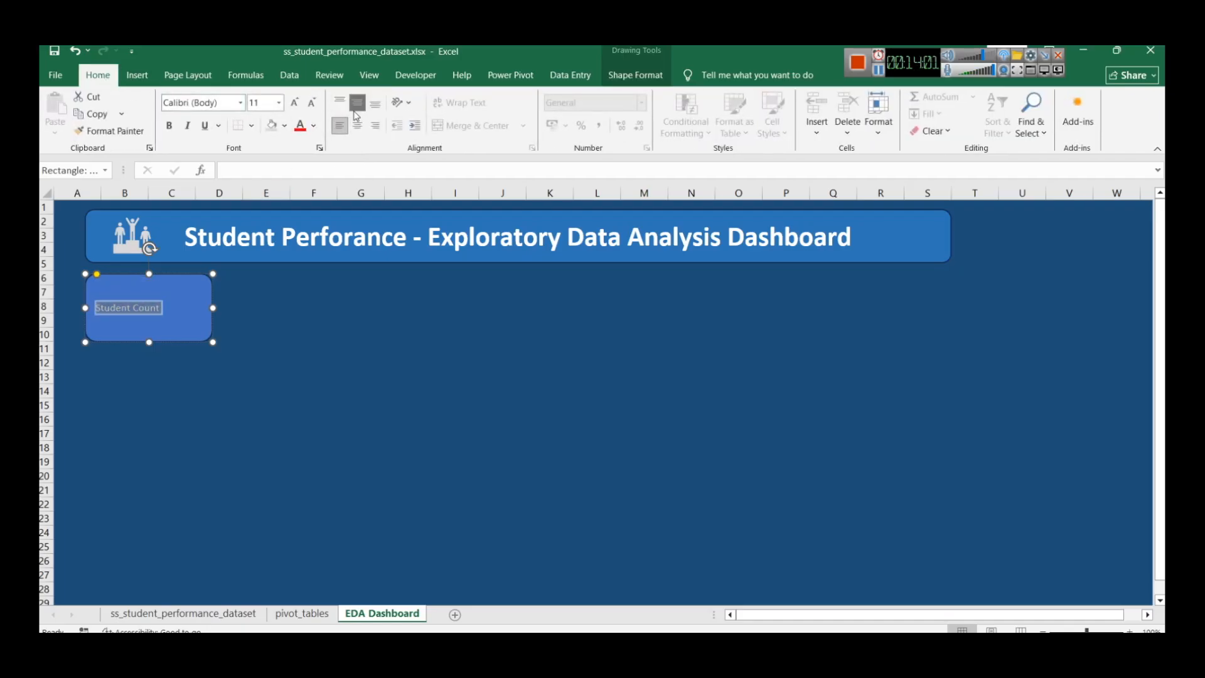
left_click(339, 102)
left_click(358, 125)
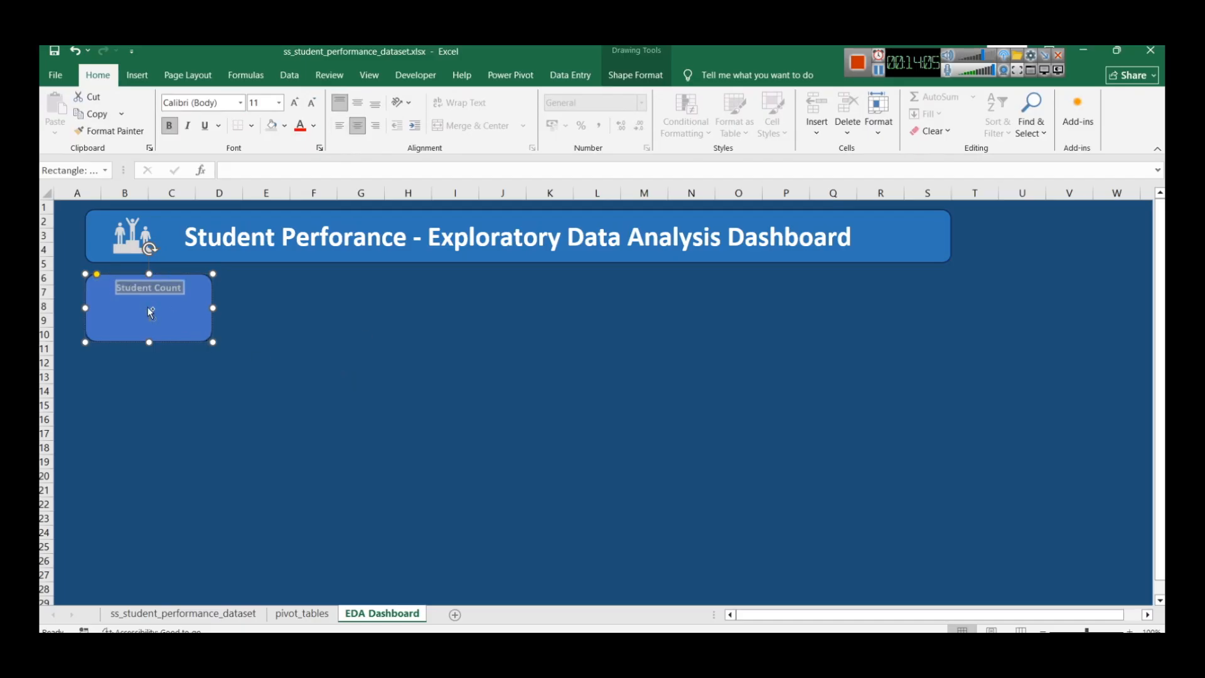
left_click(300, 335)
left_click(184, 309)
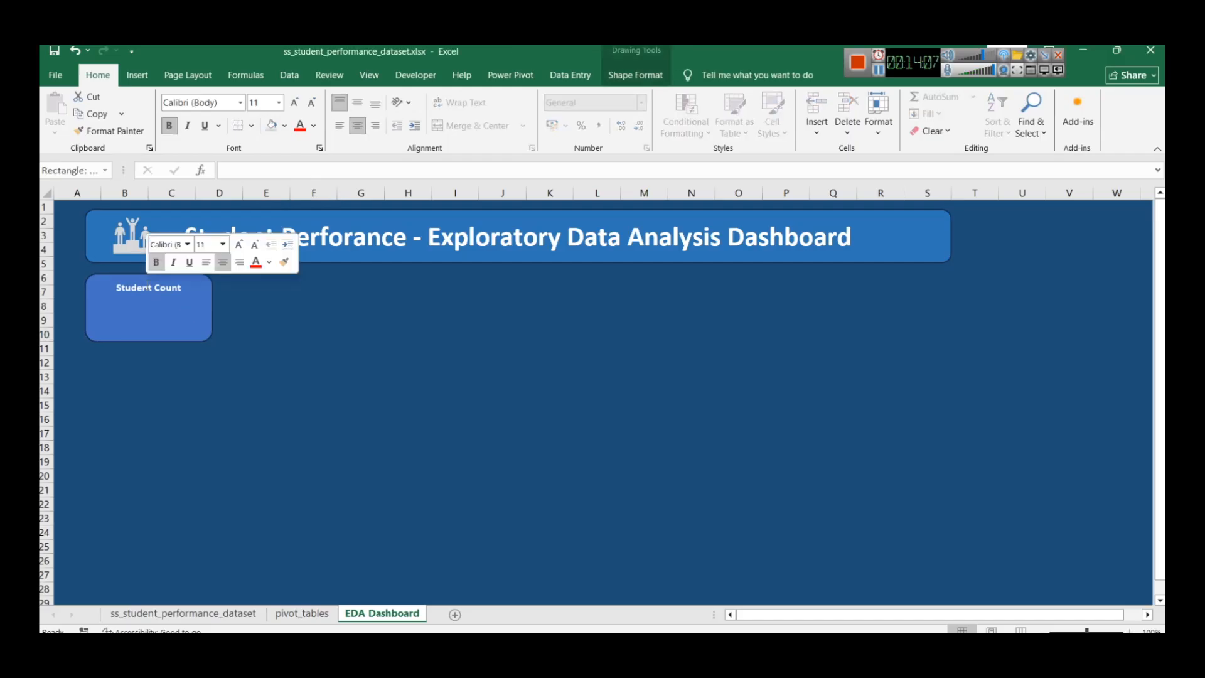
Step: Increase the font size of the "Student Count" label to 14
triple_click(148, 287)
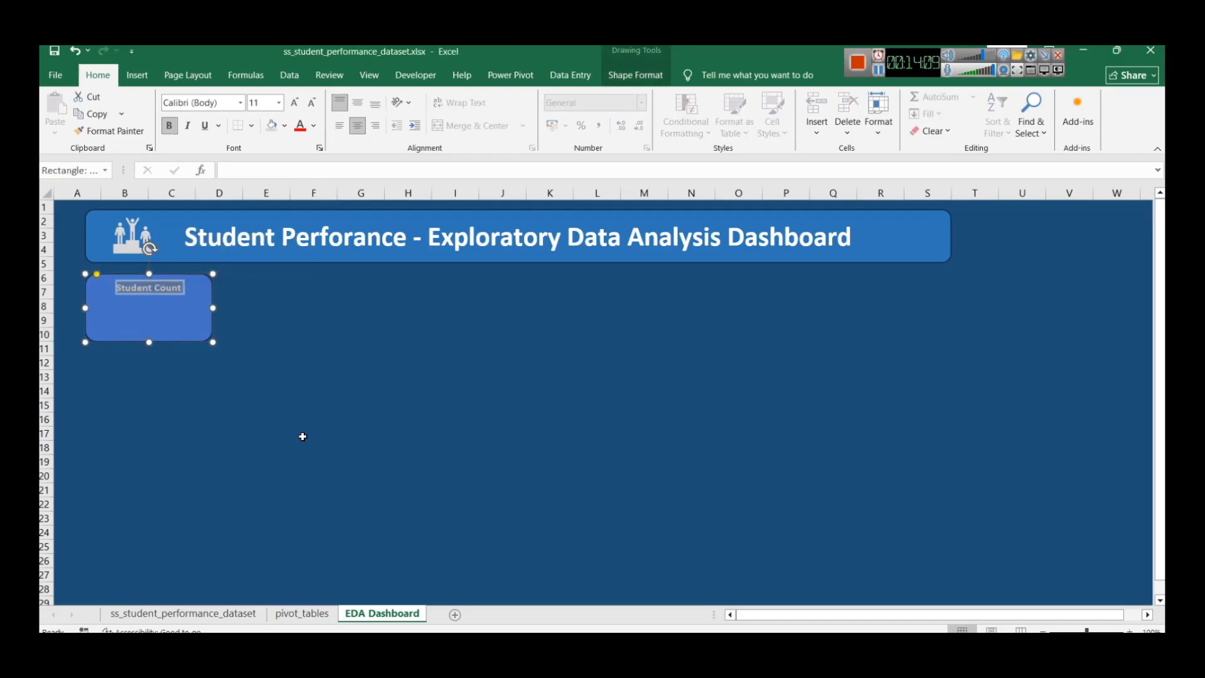
left_click(302, 436)
double_click(167, 288)
key("ctrl+a")
key("ctrl+shift+period")
key("ctrl+shift+period")
left_click(436, 431)
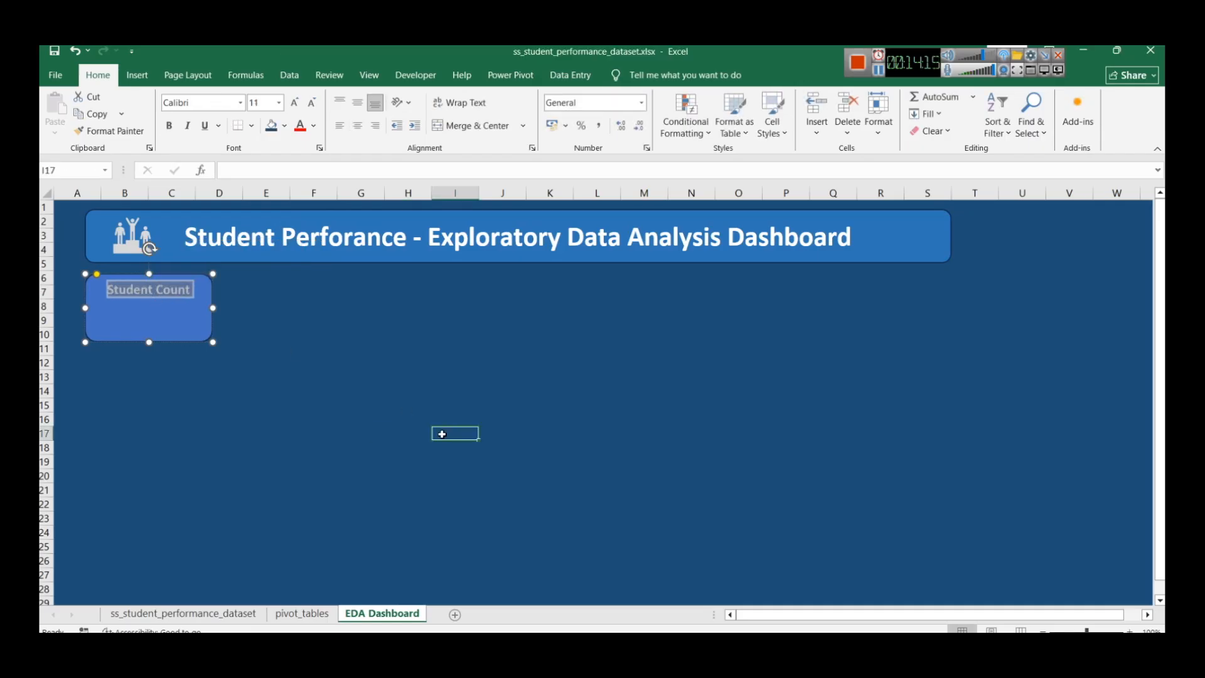
left_click(240, 346)
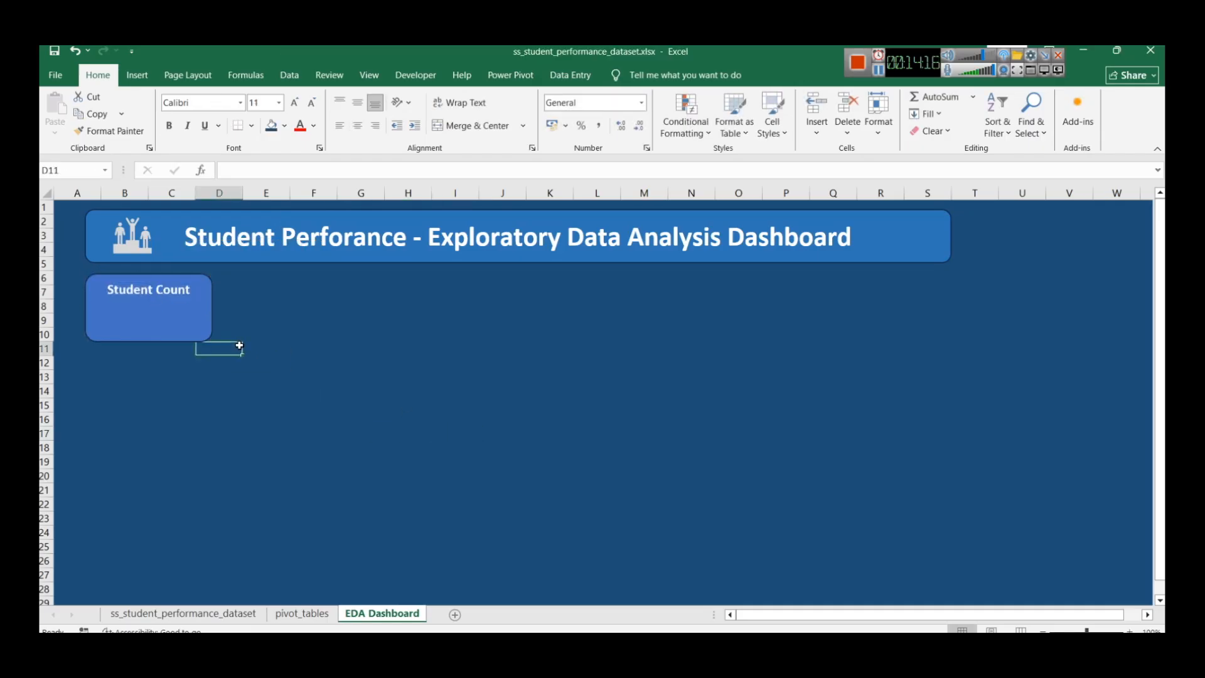
left_click(319, 362)
Step: Insert a text box inside the card, placed beneath the "Student Count" label and about as wide as the label
left_click(168, 337)
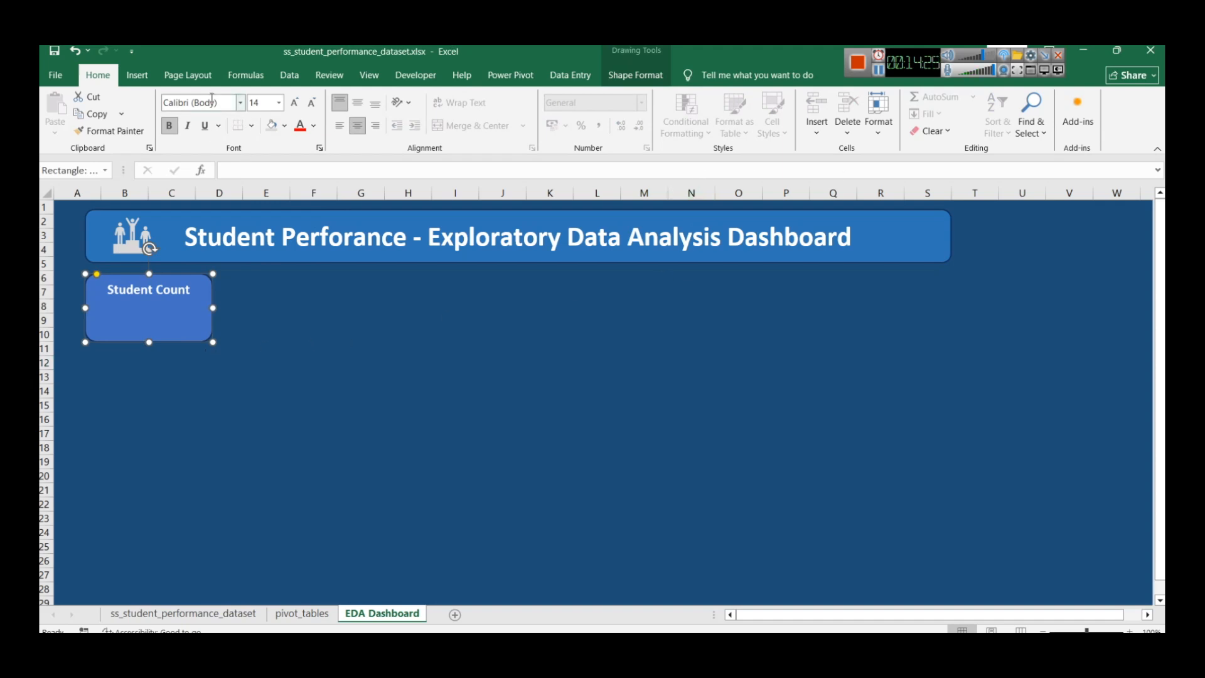
left_click(138, 75)
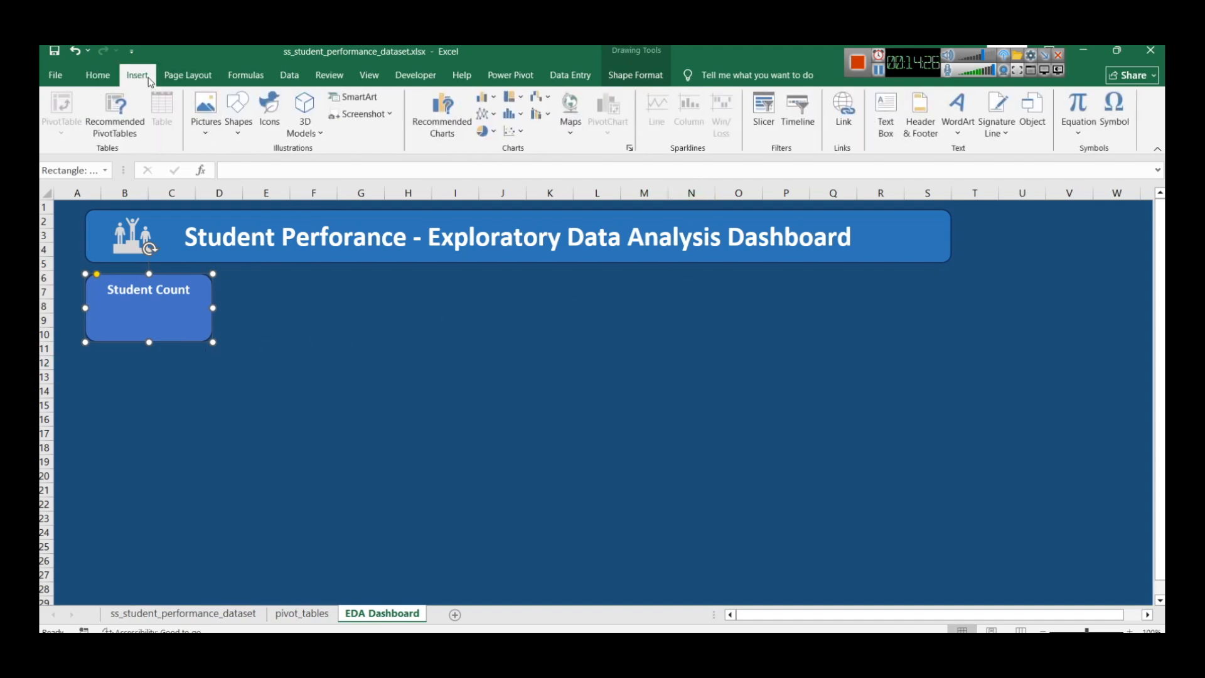
left_click(882, 128)
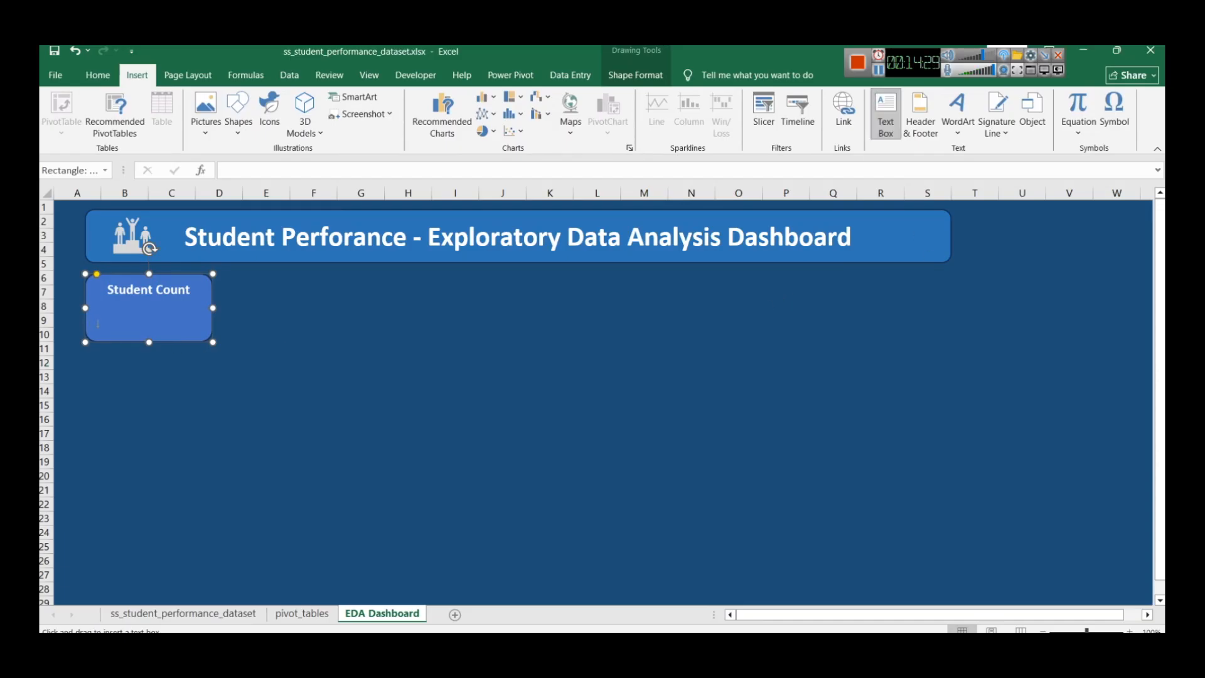
left_click(105, 320)
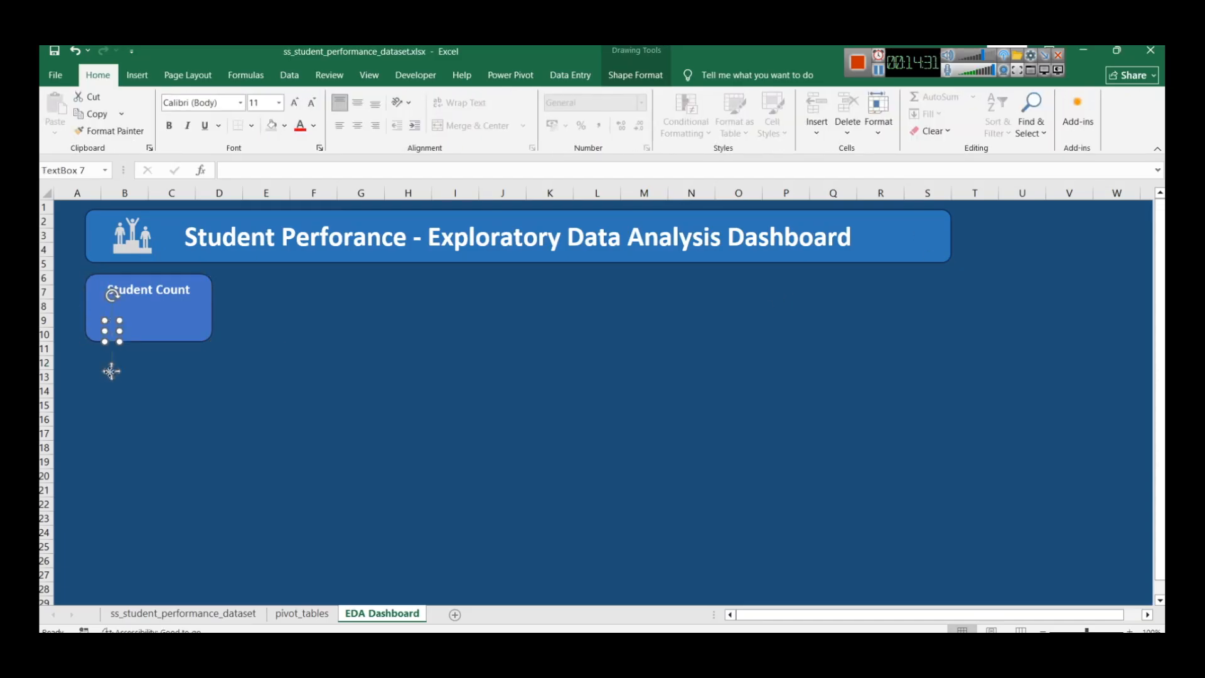
left_click_drag(107, 360, 179, 313)
left_click(138, 318)
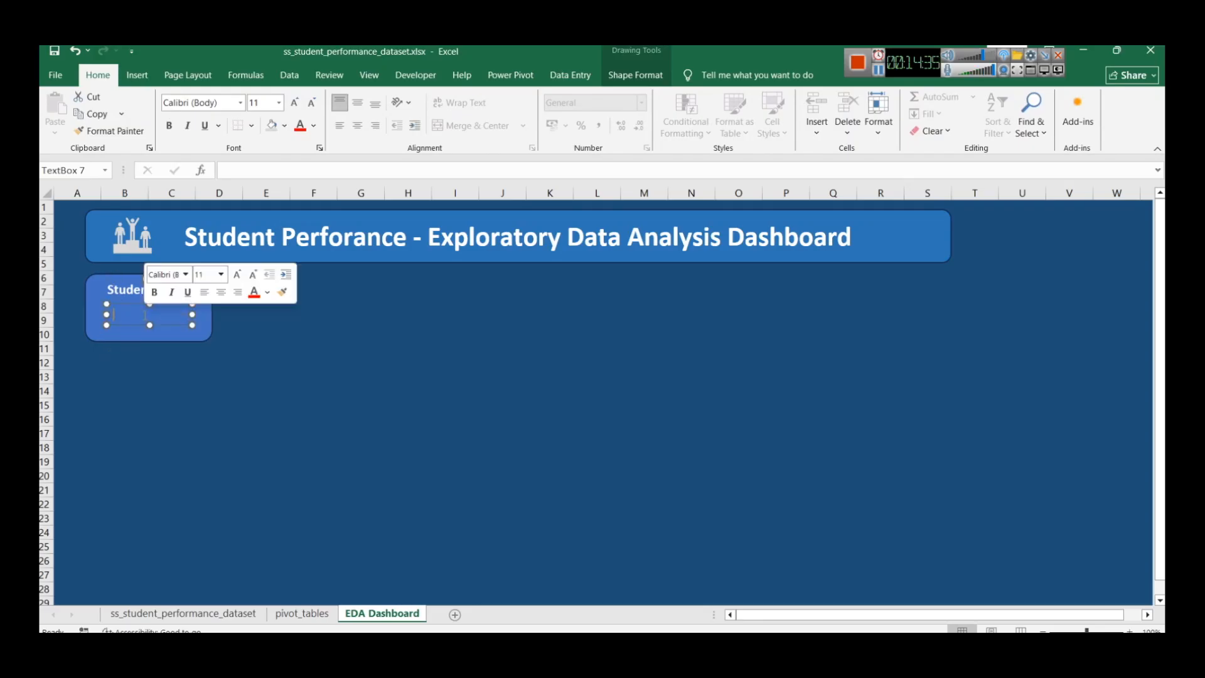
Step: Link the text box in the Student Count card to the student count cell with the formula =pivot_tables!A4
left_click(249, 171)
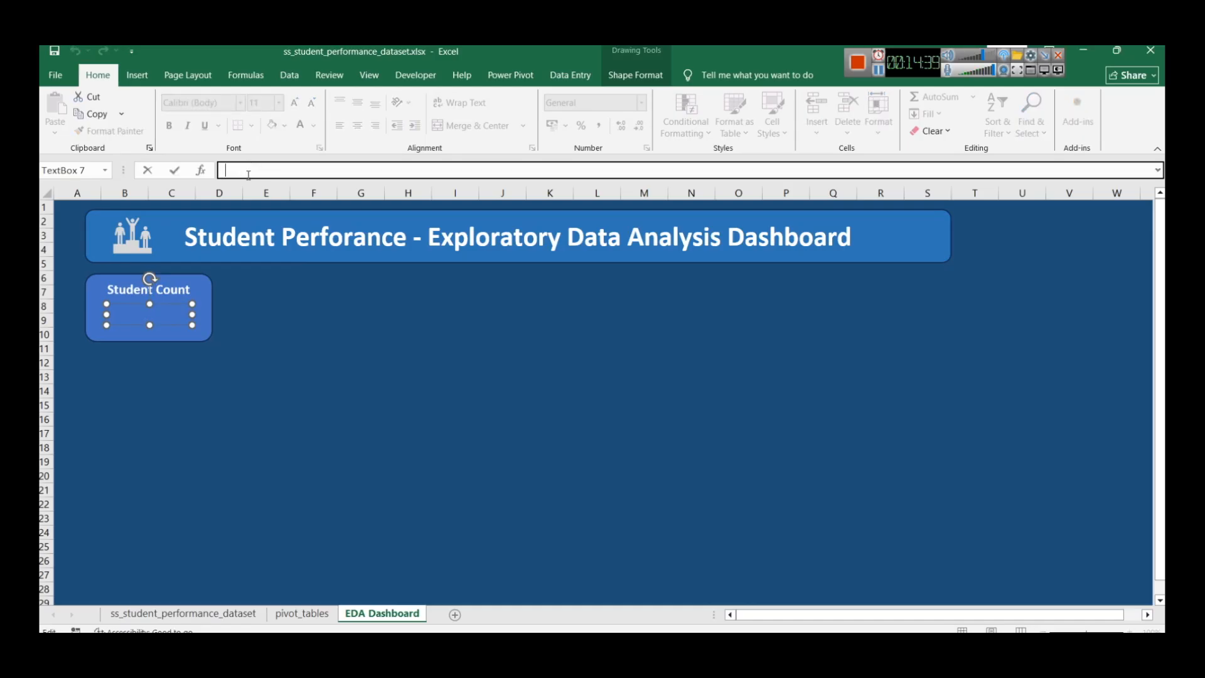
left_click(303, 614)
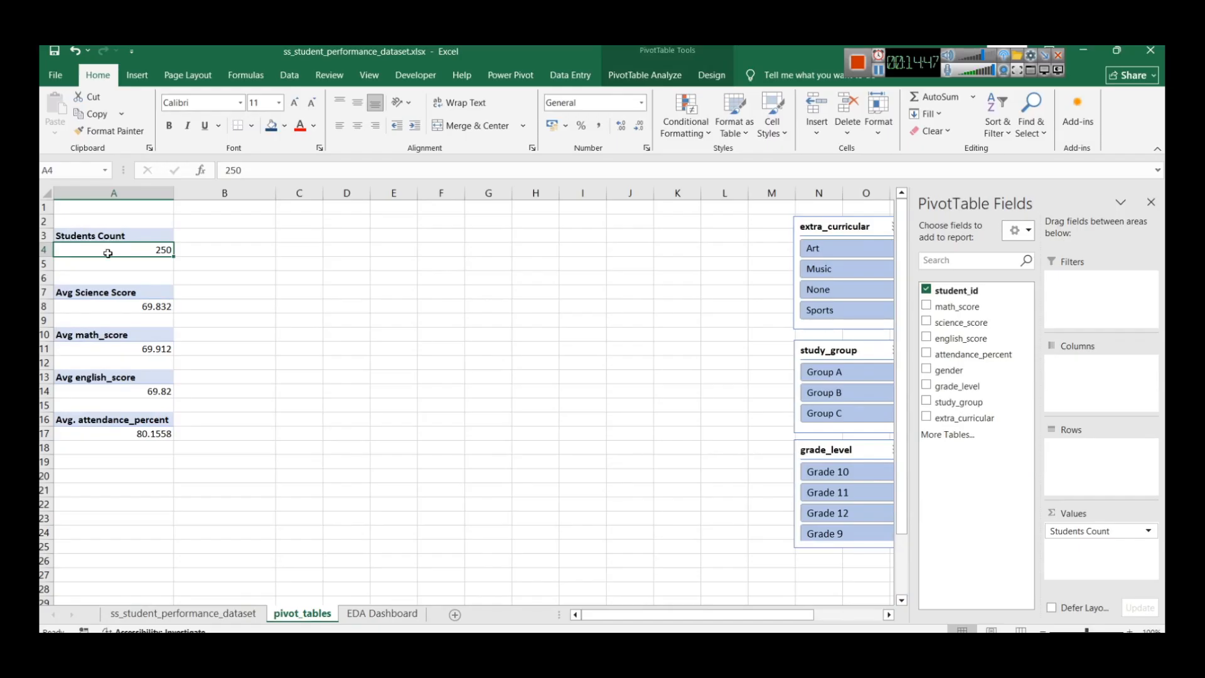
left_click(377, 612)
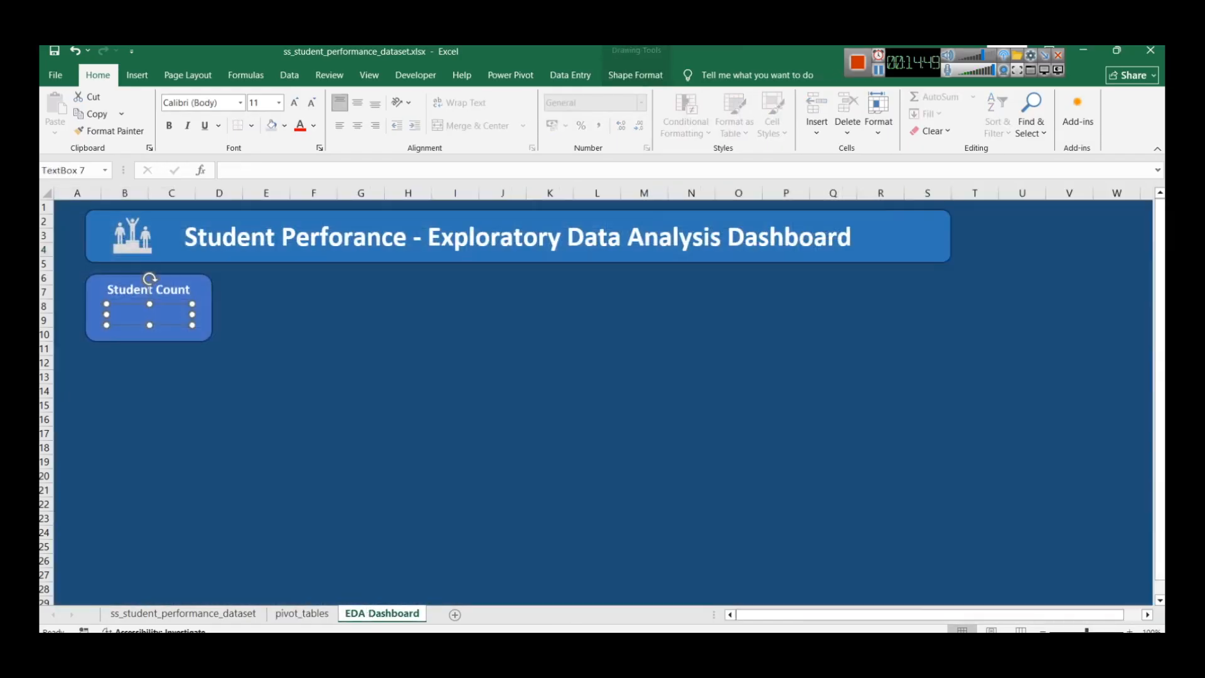
left_click(135, 313)
left_click(879, 71)
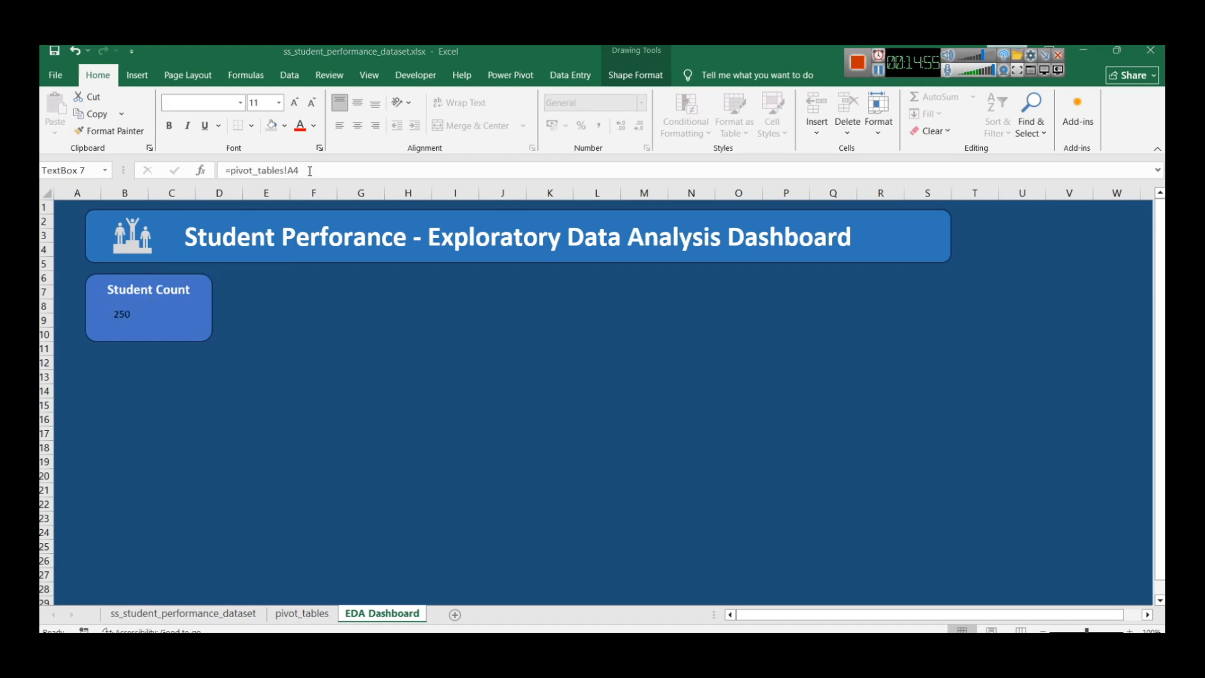
left_click(312, 170)
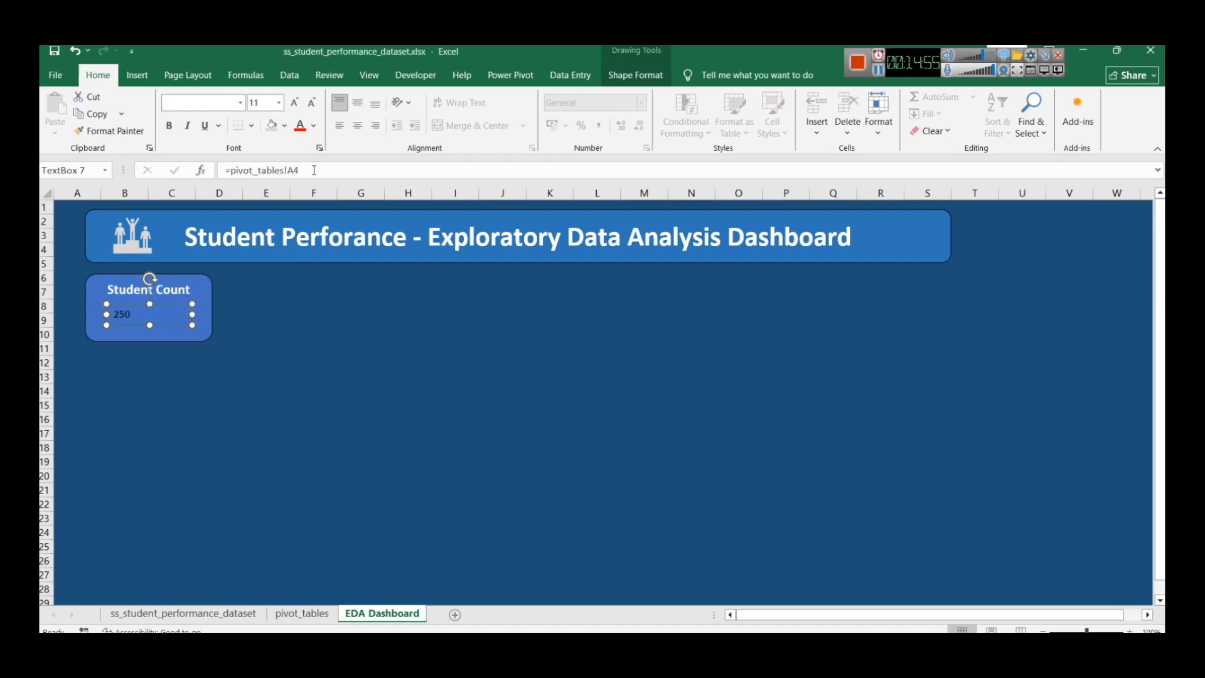
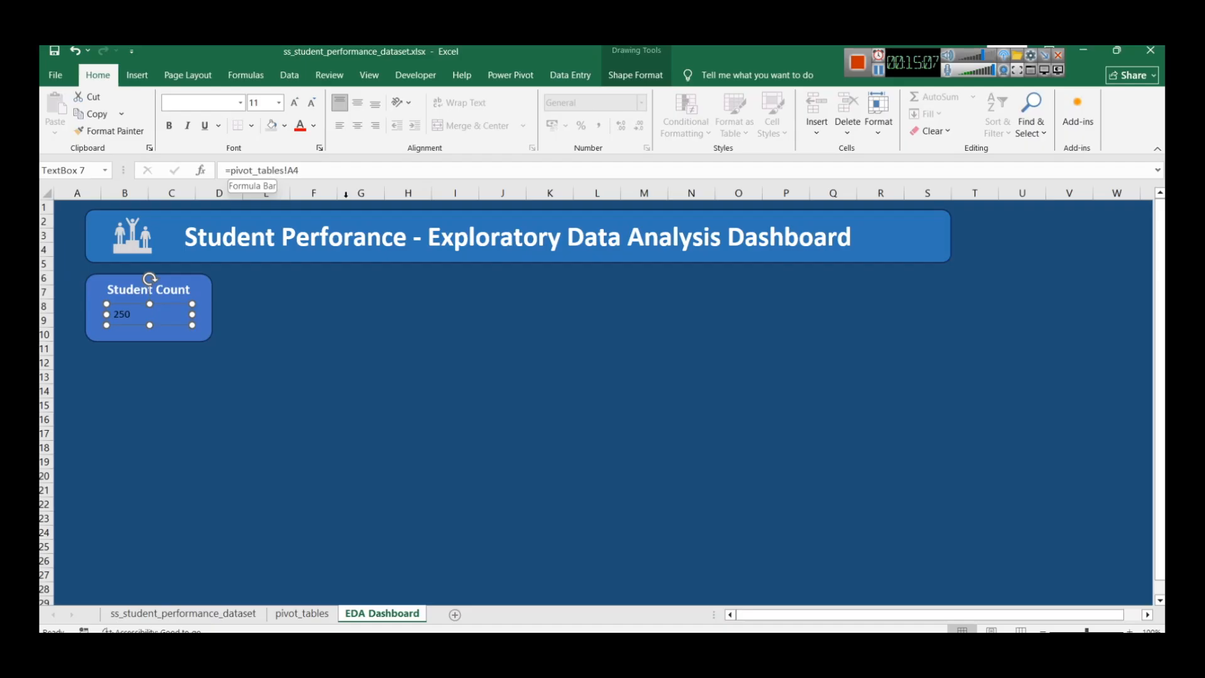
left_click(309, 173)
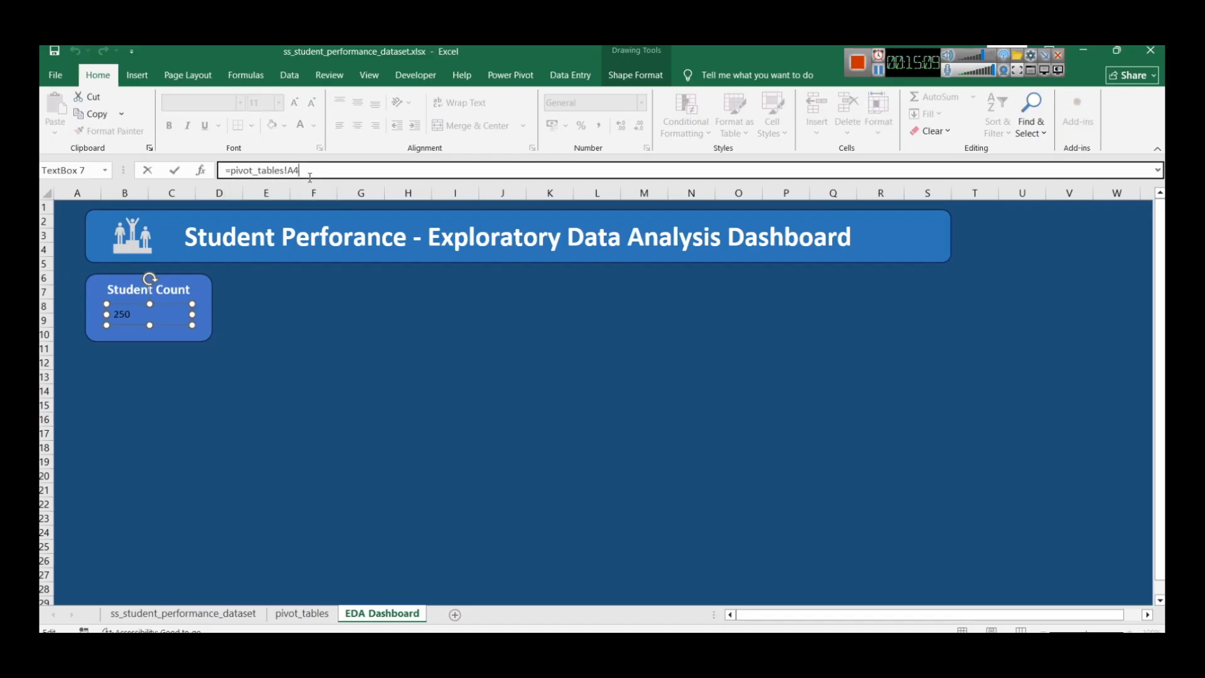
key("Return")
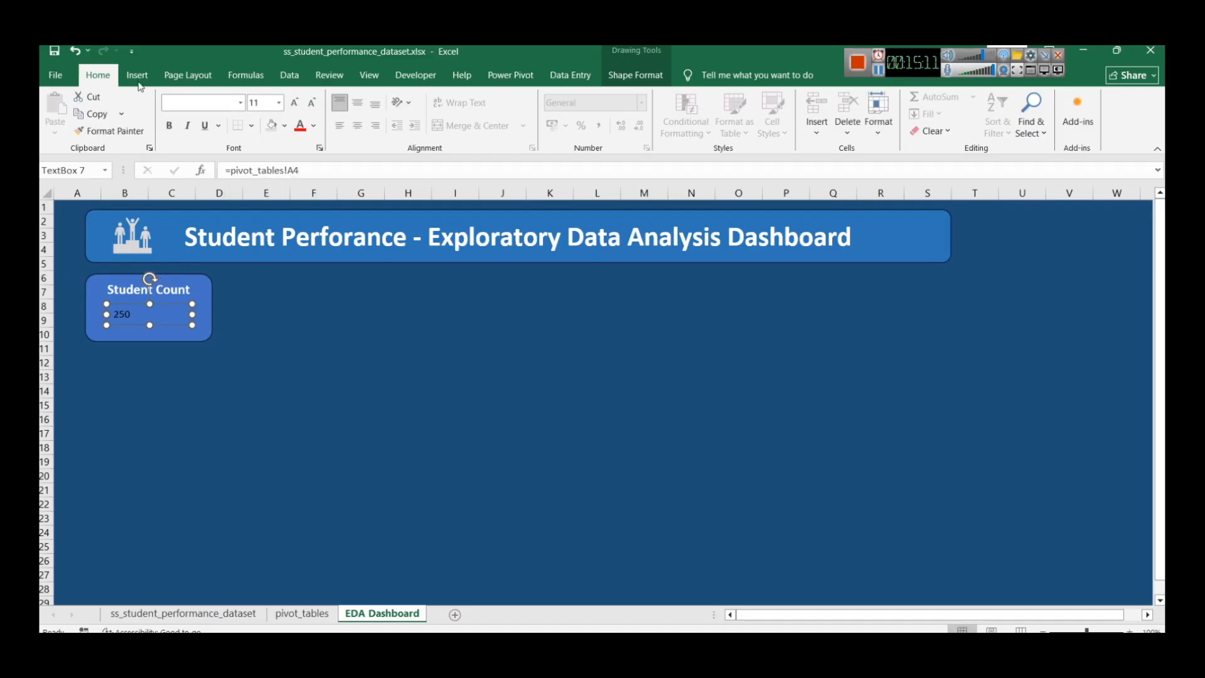
Step: Set the linked student count value's font size to 24 and centre it horizontally in its text box
left_click(279, 102)
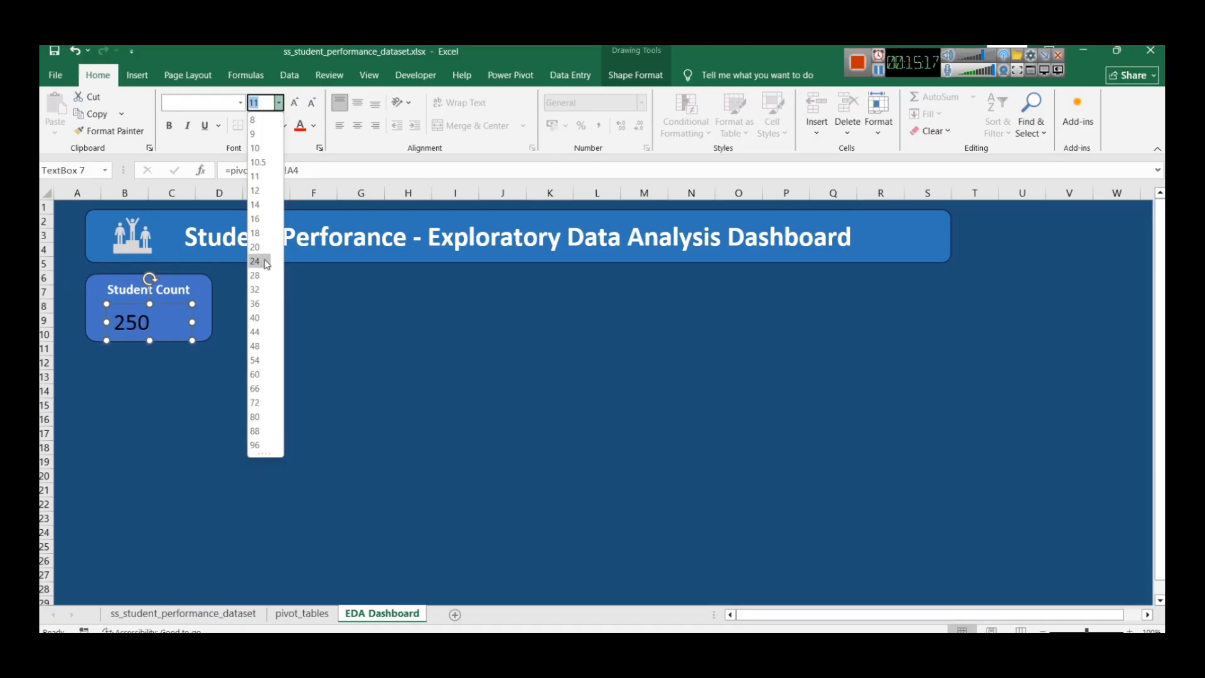
key("Escape")
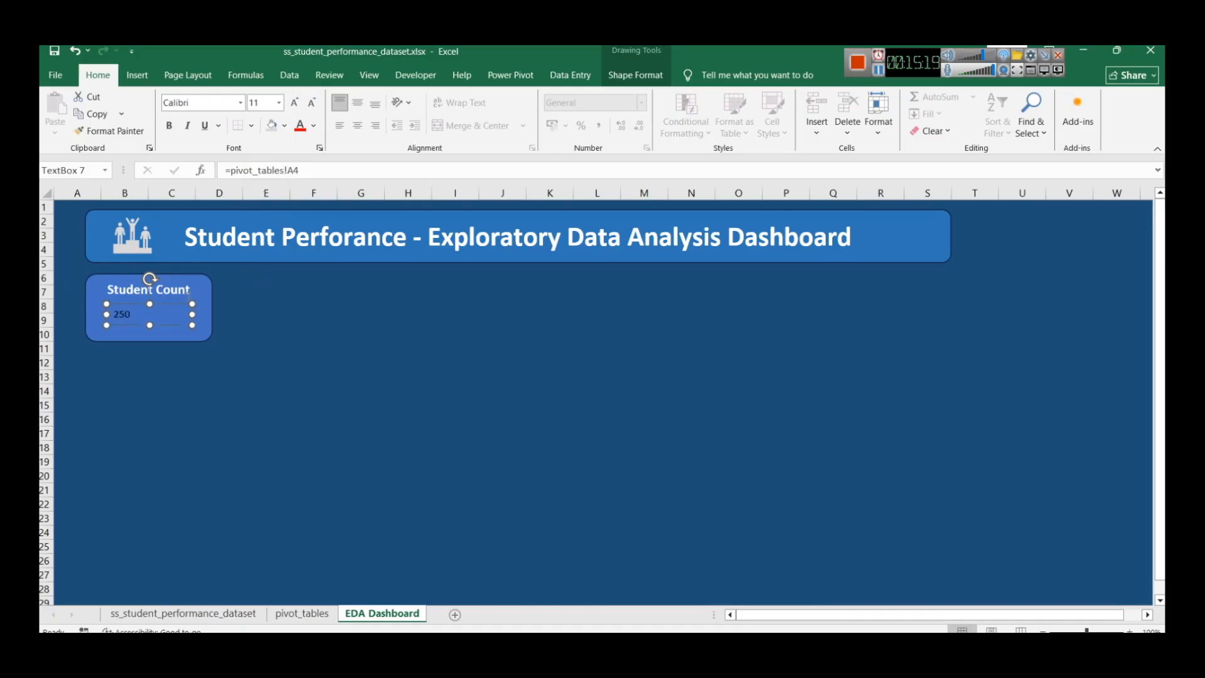
double_click(163, 314)
left_click(263, 103)
type("24")
key("Return")
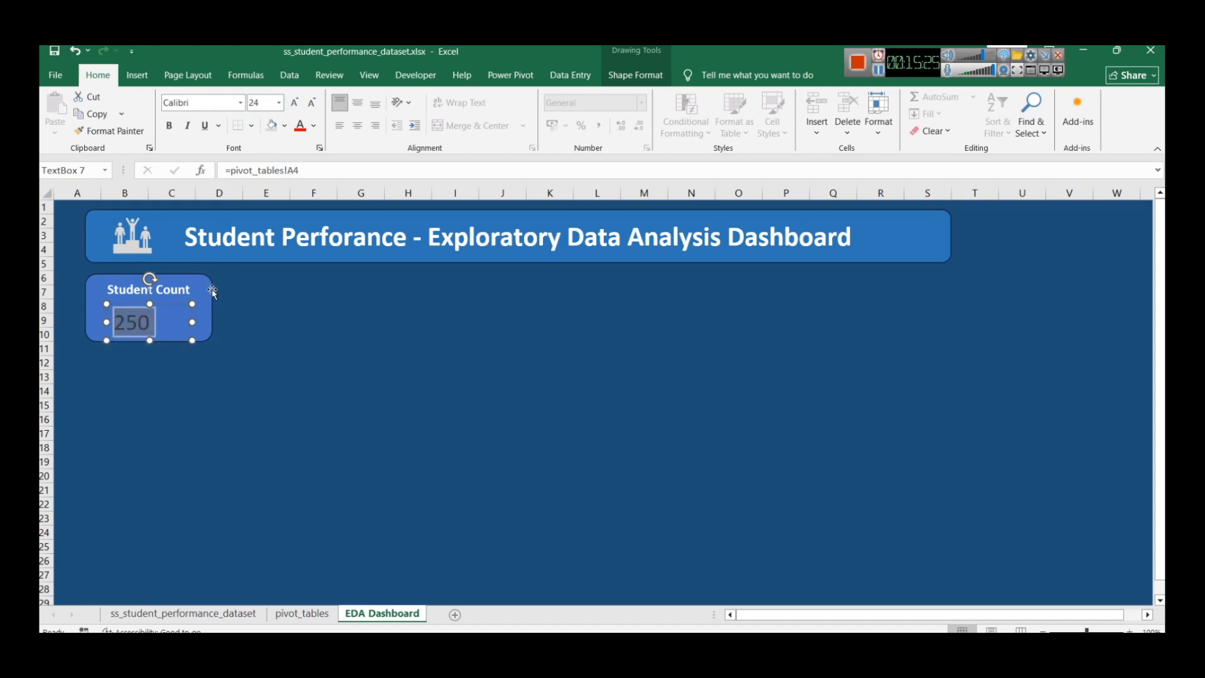
left_click(358, 126)
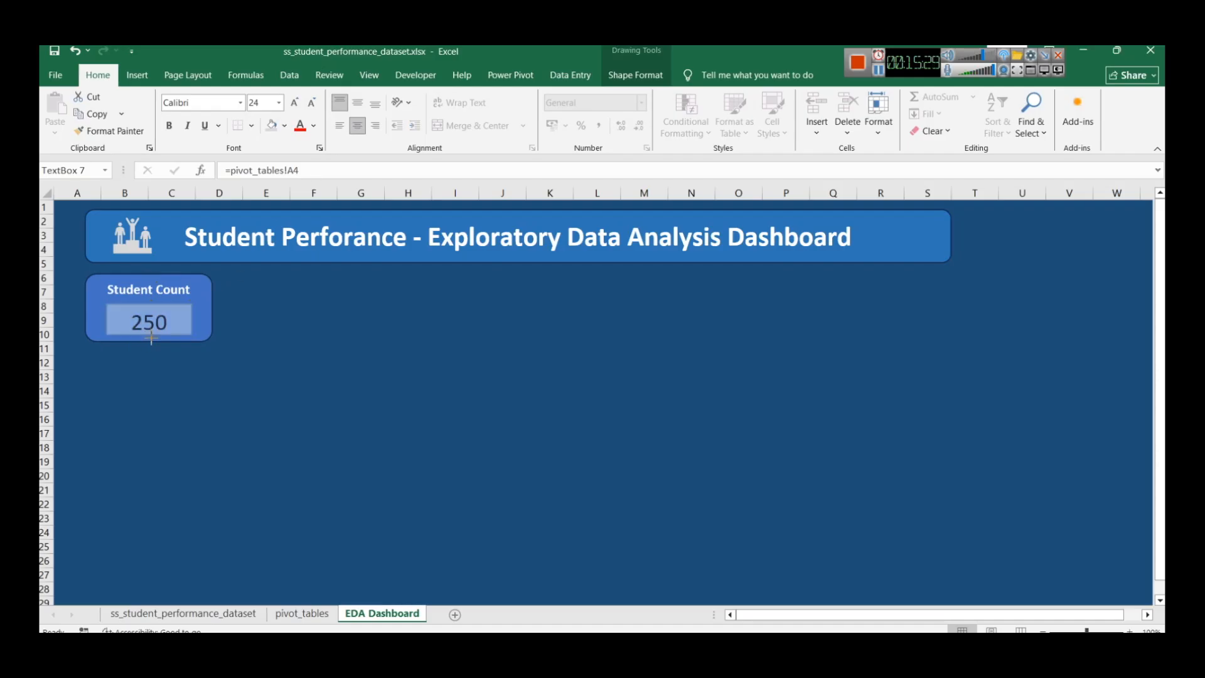
Step: Shorten the value's text box to fit inside the card and nudge it up closer to the "Student Count" label
left_click(210, 327)
left_click(151, 317)
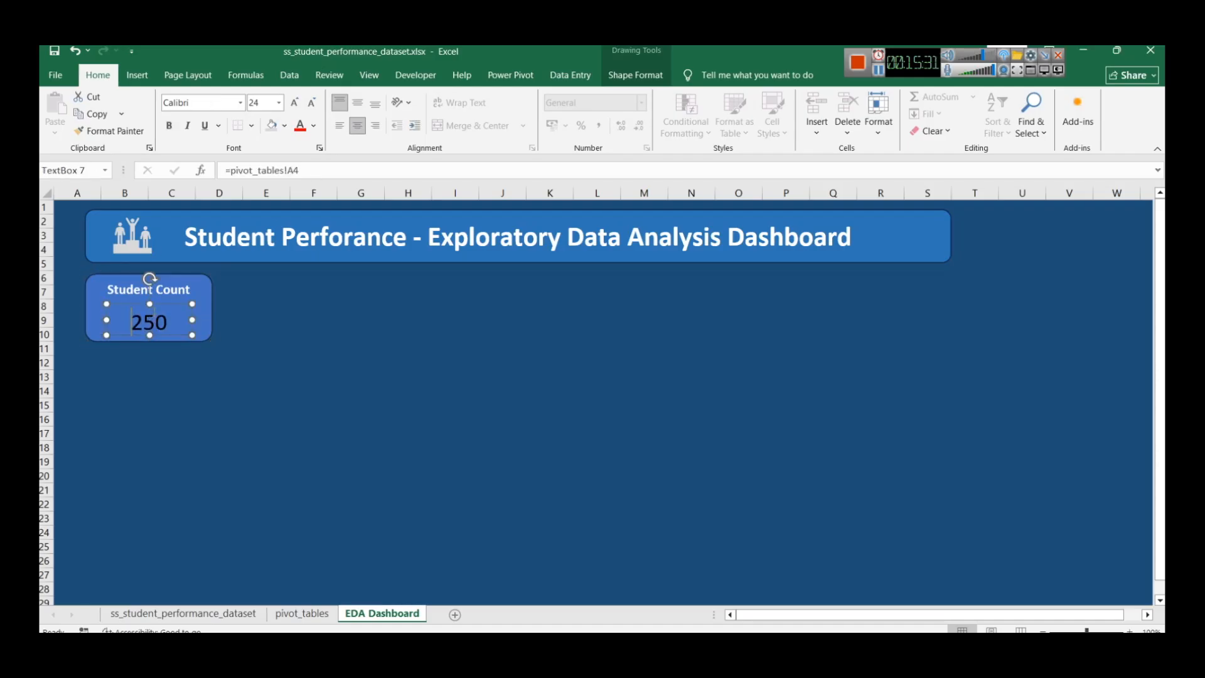
left_click(301, 358)
left_click(146, 331)
key("Up")
key("Up")
key("Up")
key("Up")
key("Up")
key("Up")
key("Down")
key("Down")
key("Down")
key("Down")
Step: Make the student count value off-white and bold, and increase its font size to 32
left_click(314, 125)
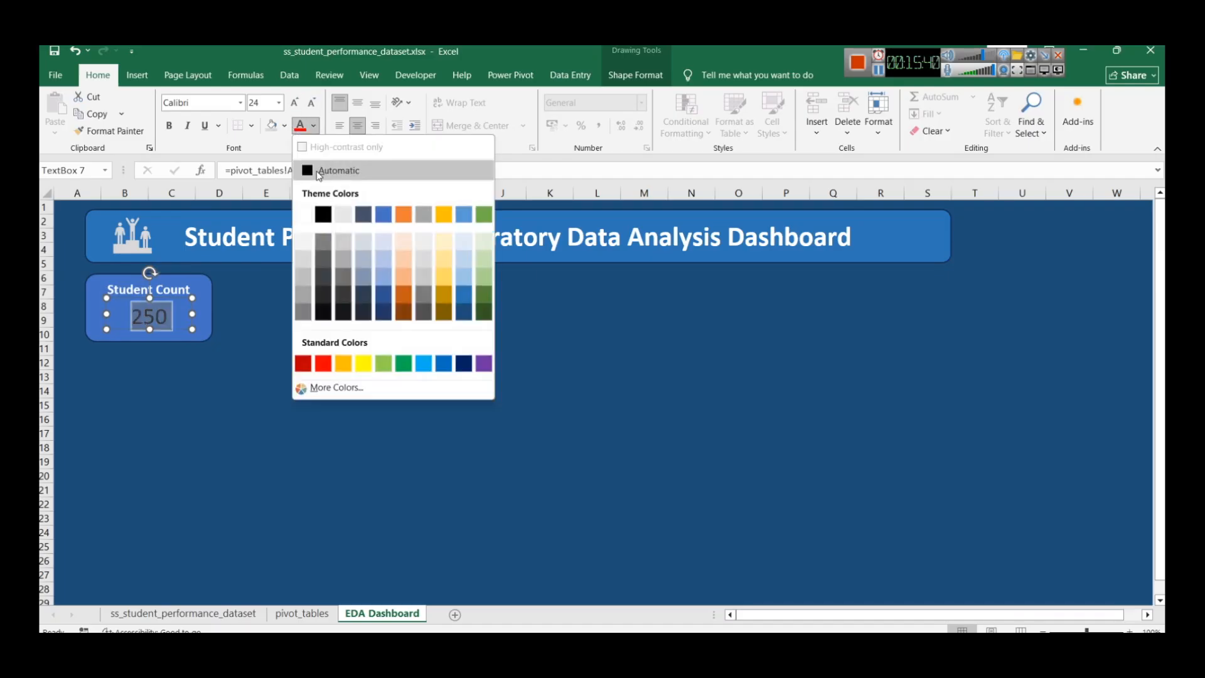
left_click(306, 246)
left_click(171, 127)
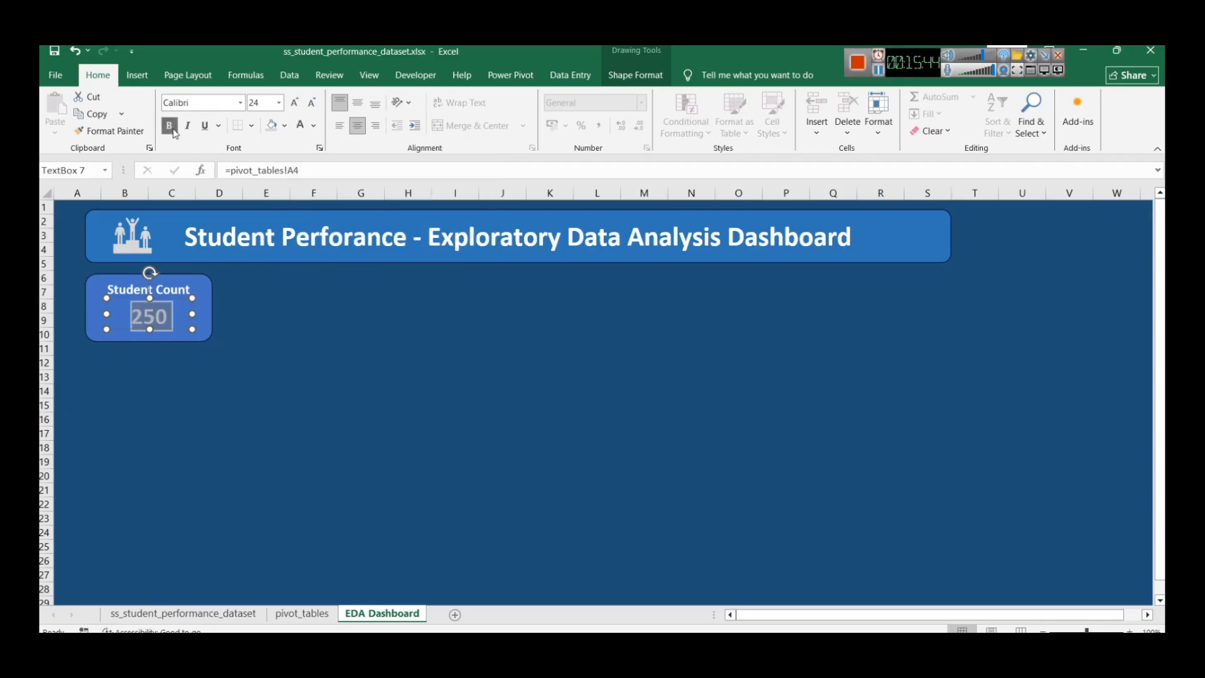
left_click(297, 103)
left_click(297, 104)
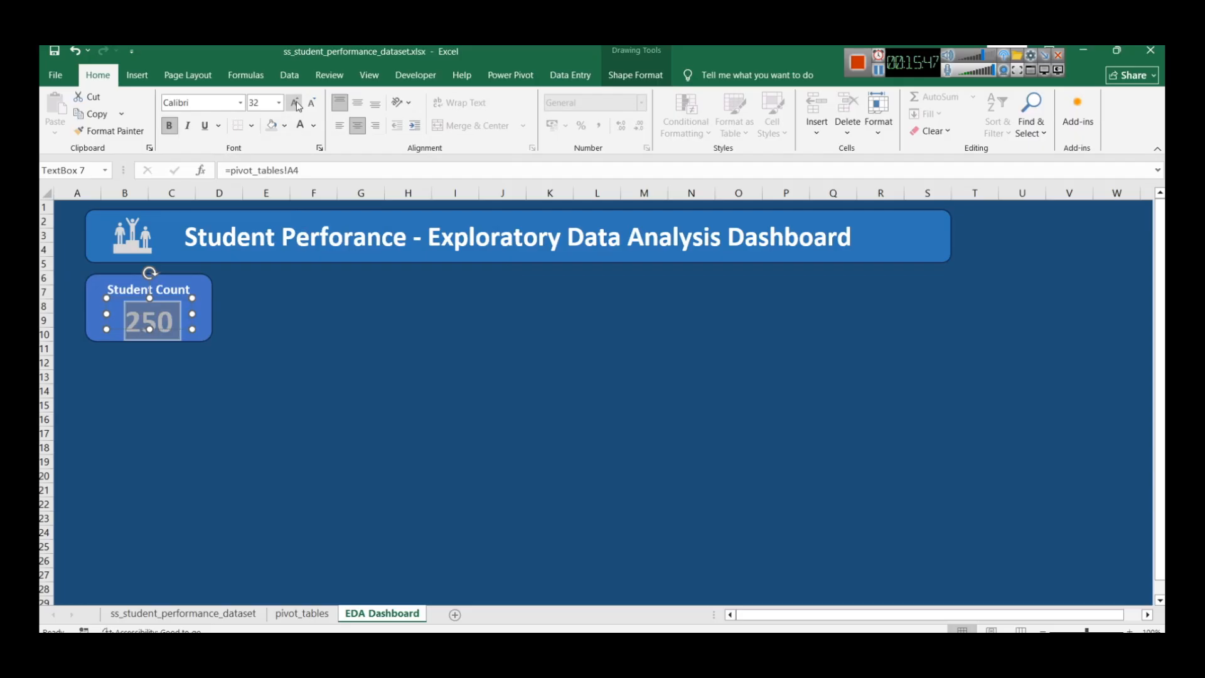
Step: Reposition and resize the value's text box beneath the label, shifting the value to the right to leave room for an icon
left_click(503, 430)
left_click(153, 319)
left_click_drag(153, 317, 149, 329)
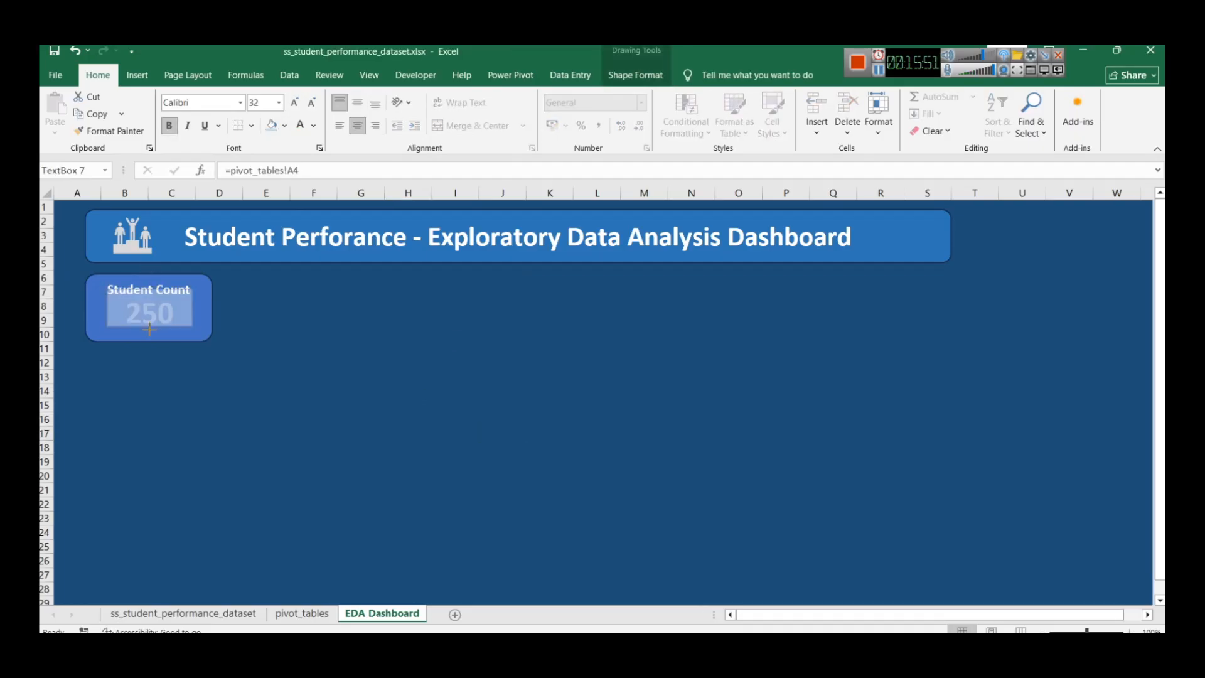
left_click(313, 363)
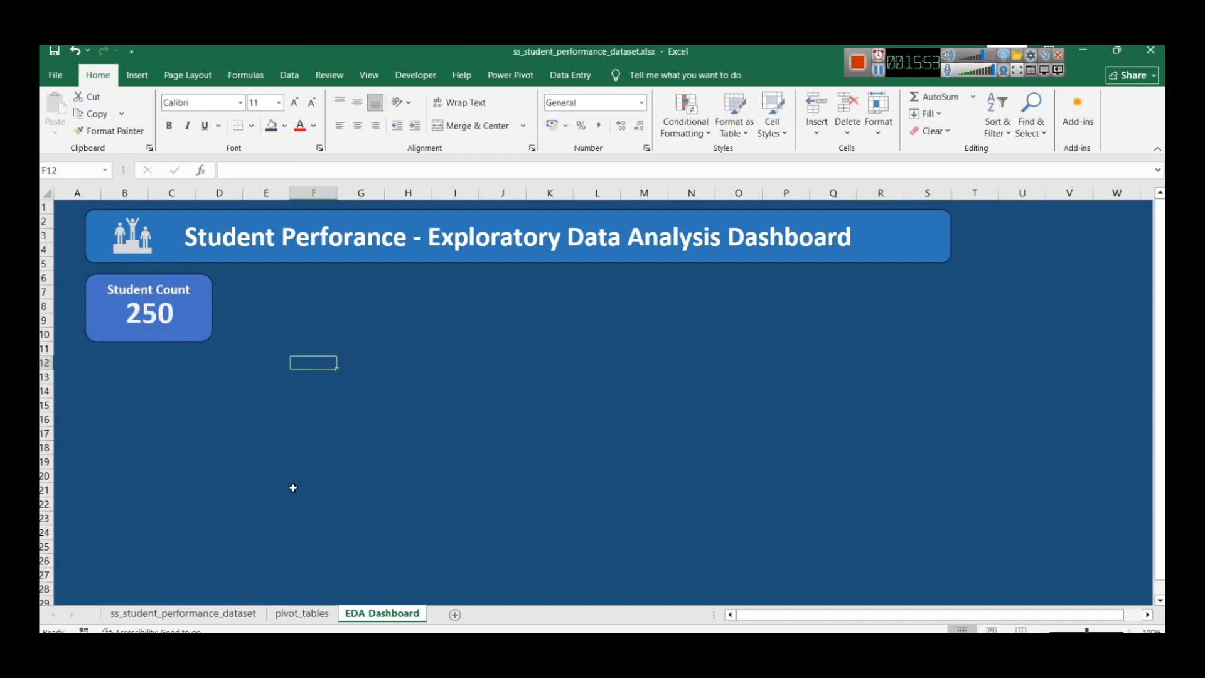
left_click(161, 315)
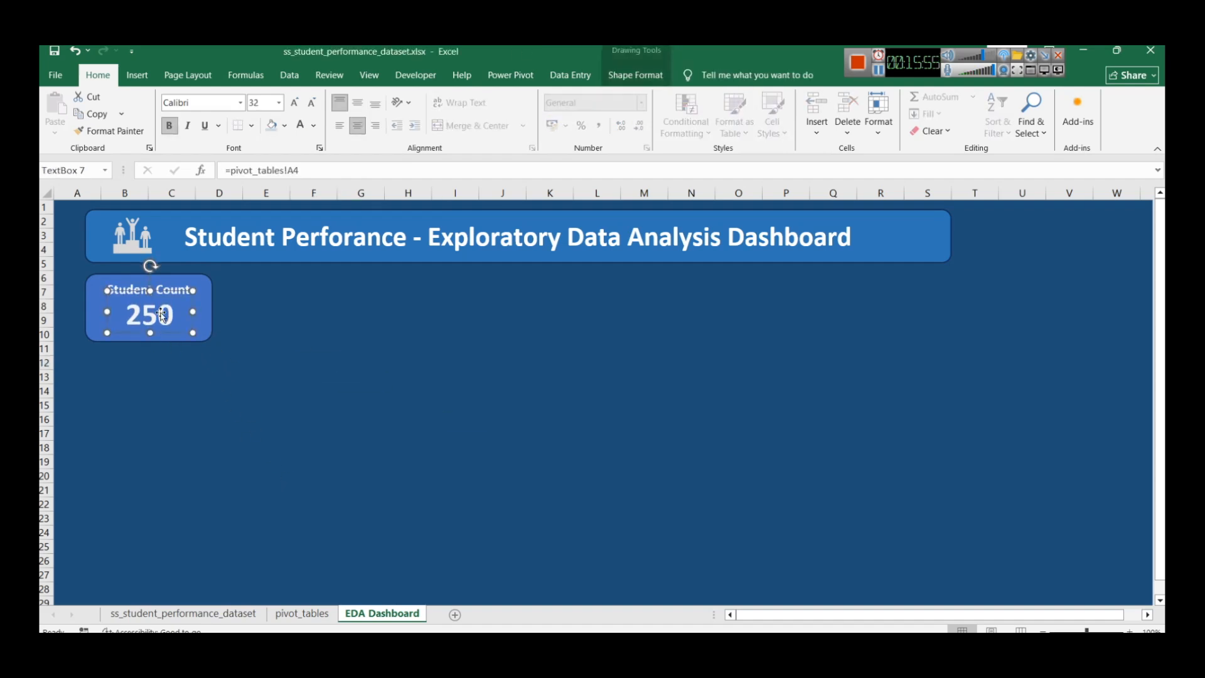
left_click(326, 364)
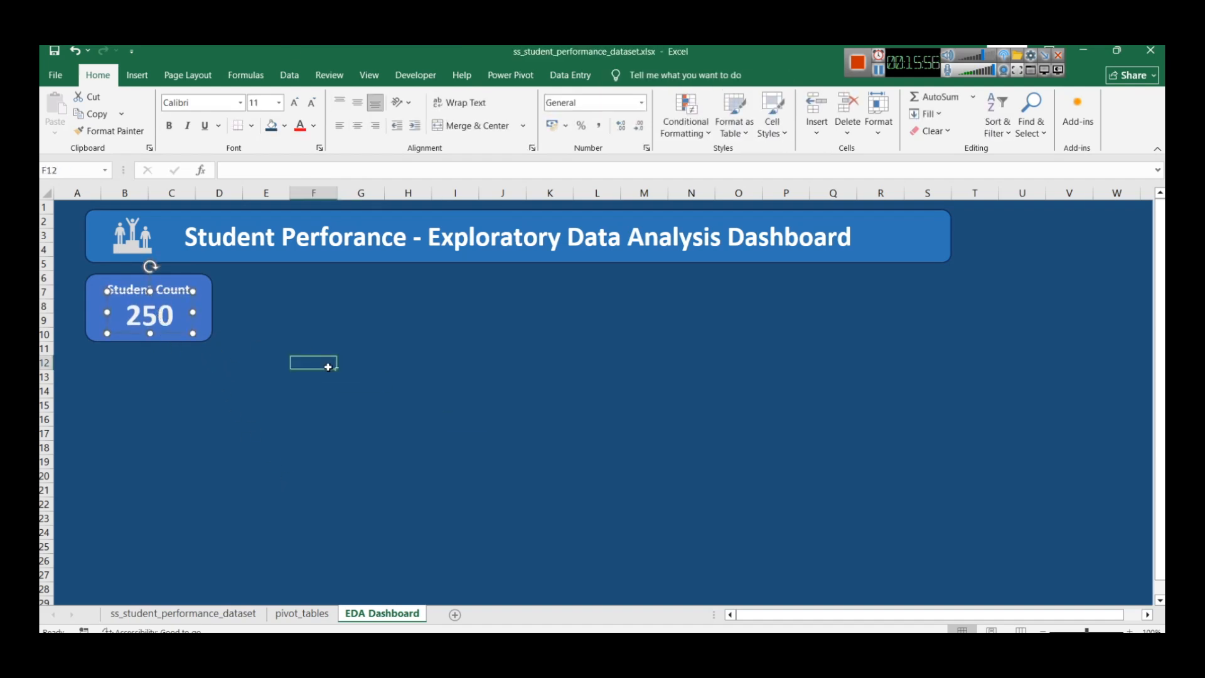
left_click(150, 323)
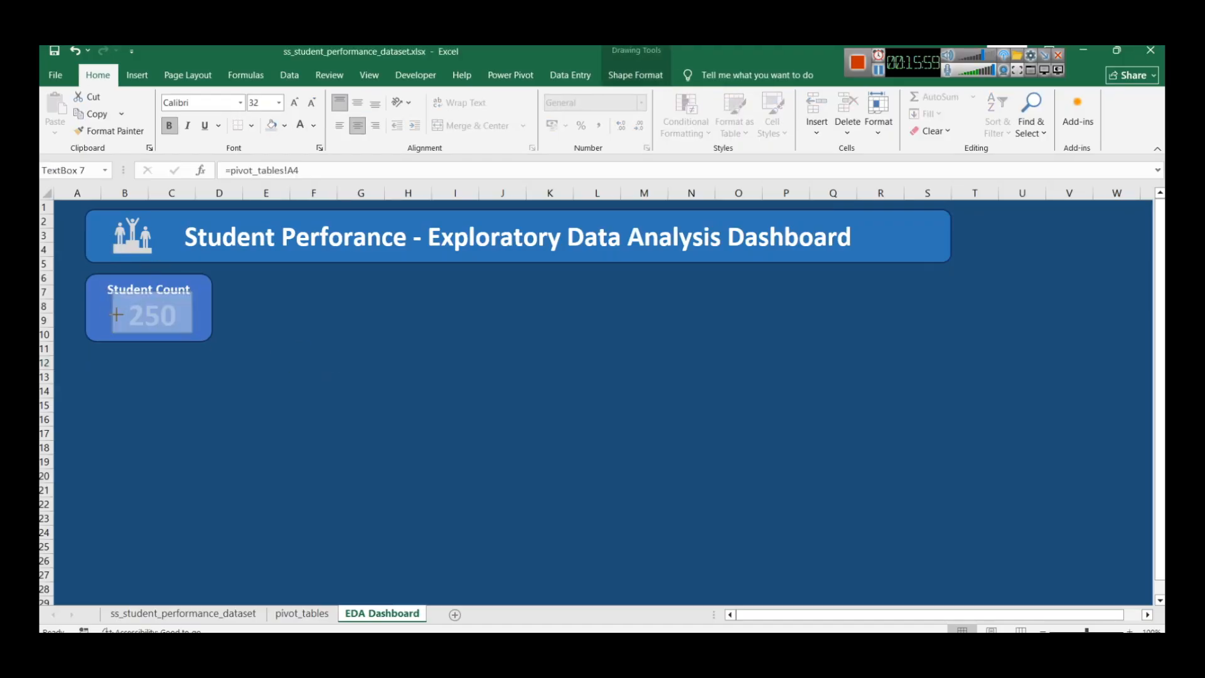
left_click(307, 344)
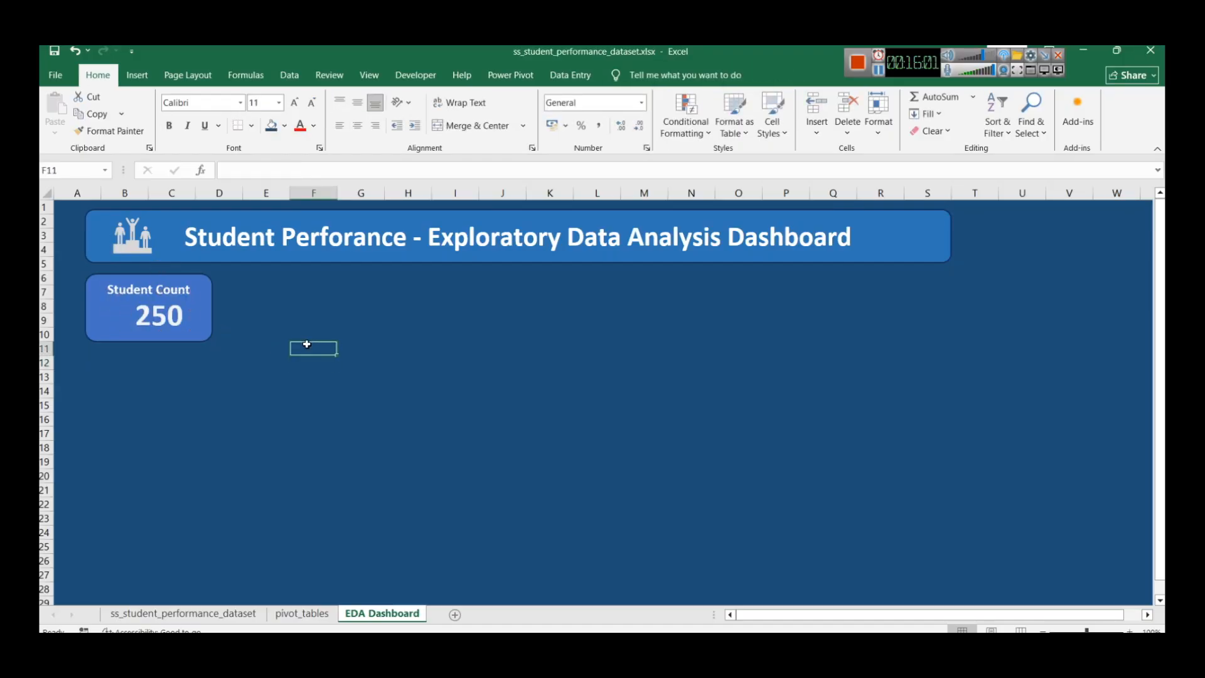
Step: Insert the three-person group icon from the People category and place it beside the value in the Student Count card
left_click(138, 75)
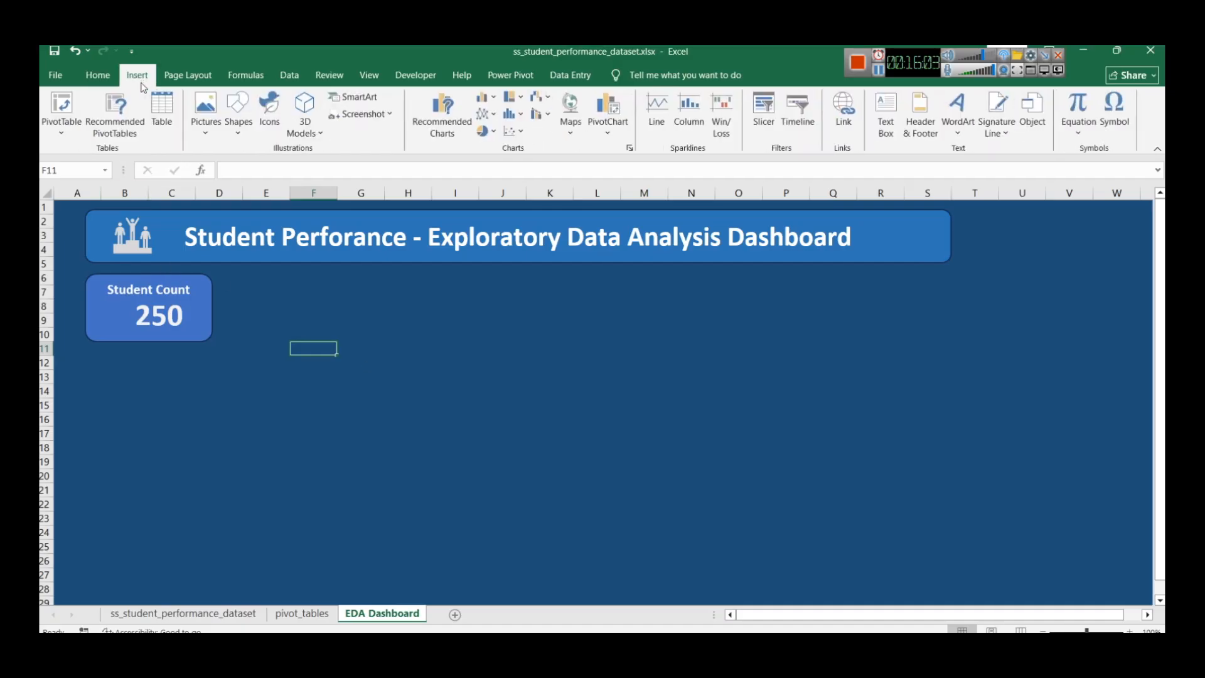
left_click(269, 113)
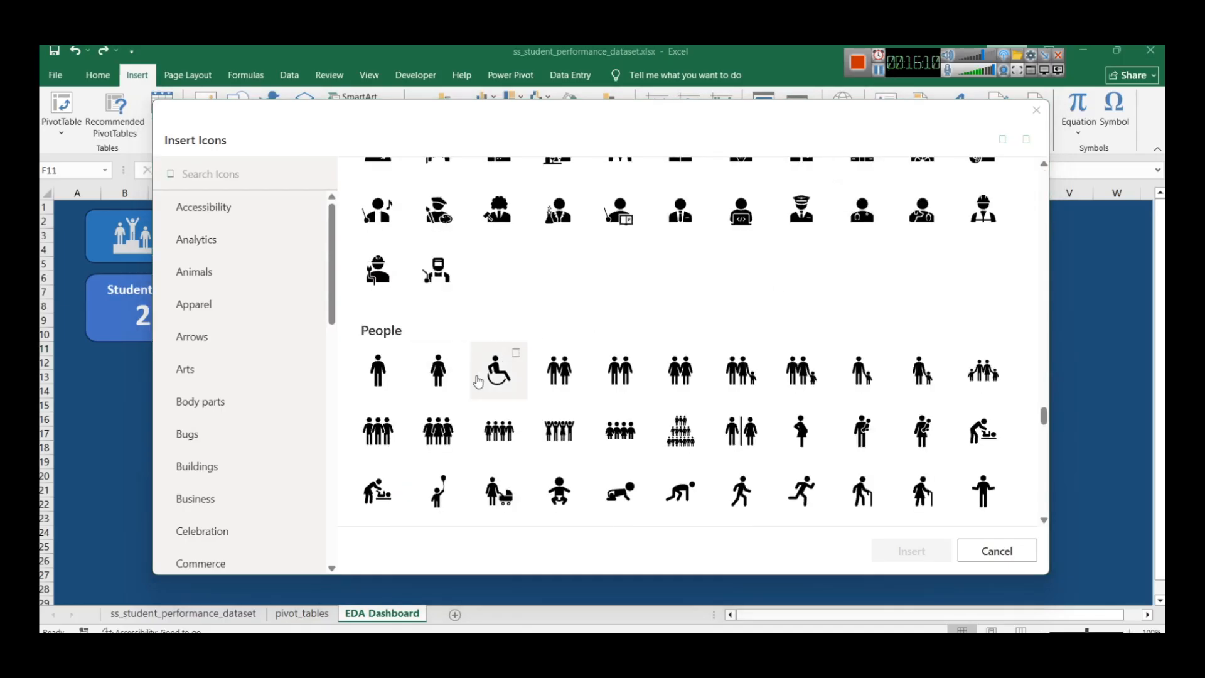
scroll(486, 377, "down", 1)
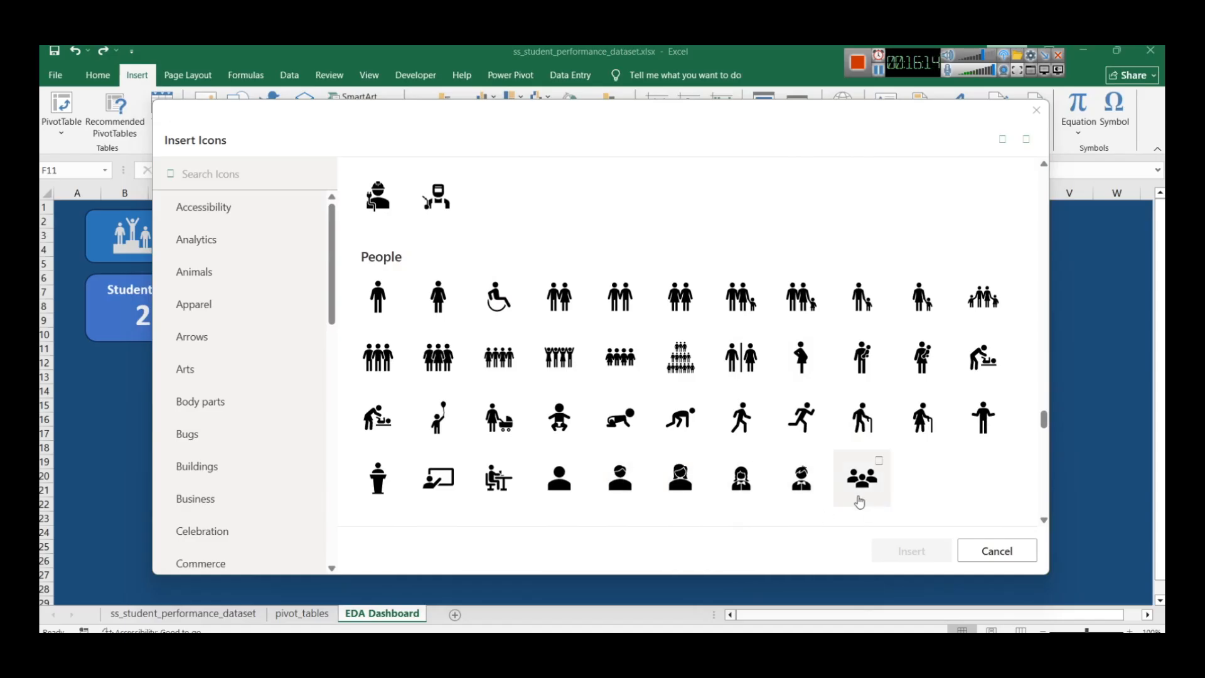
left_click(879, 465)
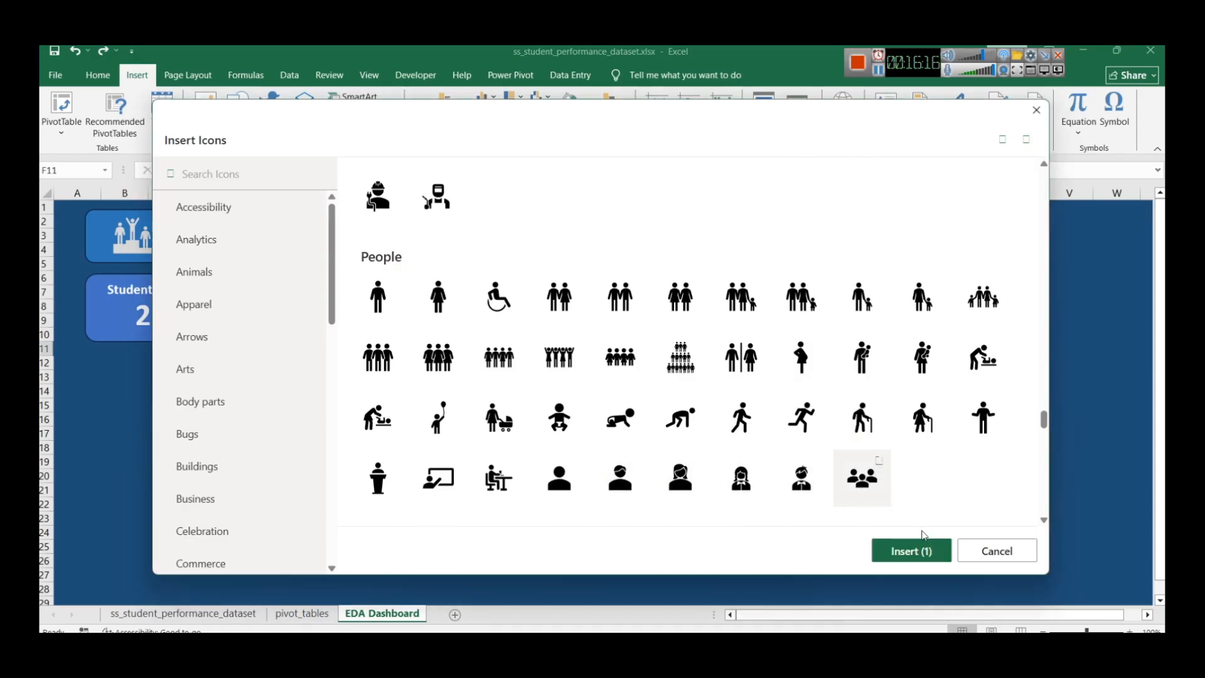
left_click(903, 548)
left_click_drag(325, 376, 125, 305)
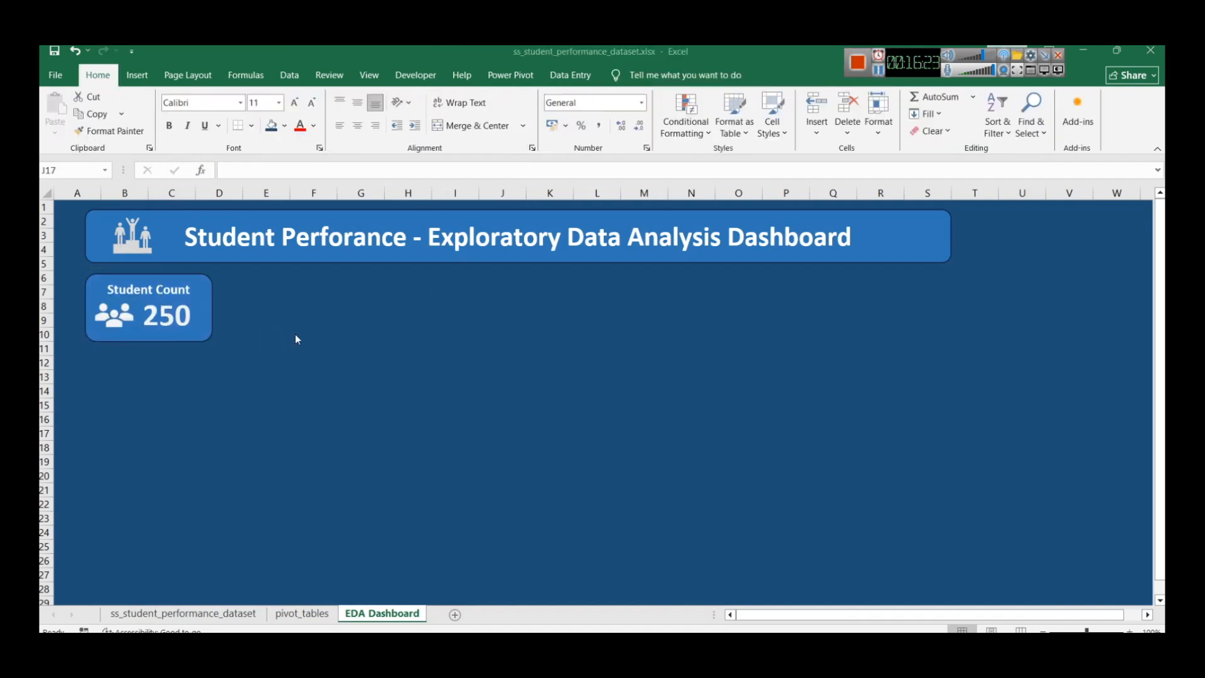
Step: Paste four copies of the Student Count card shape in a row beside the original, with the last under the banner's right end
left_click(209, 281)
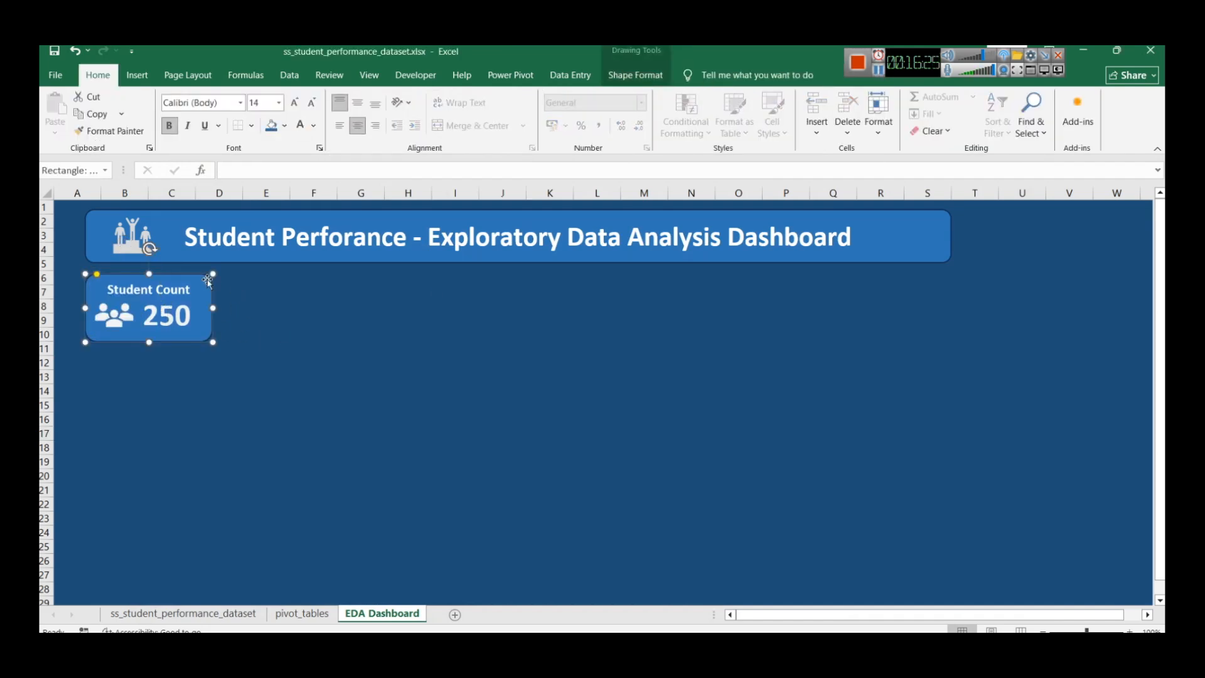
left_click(259, 375)
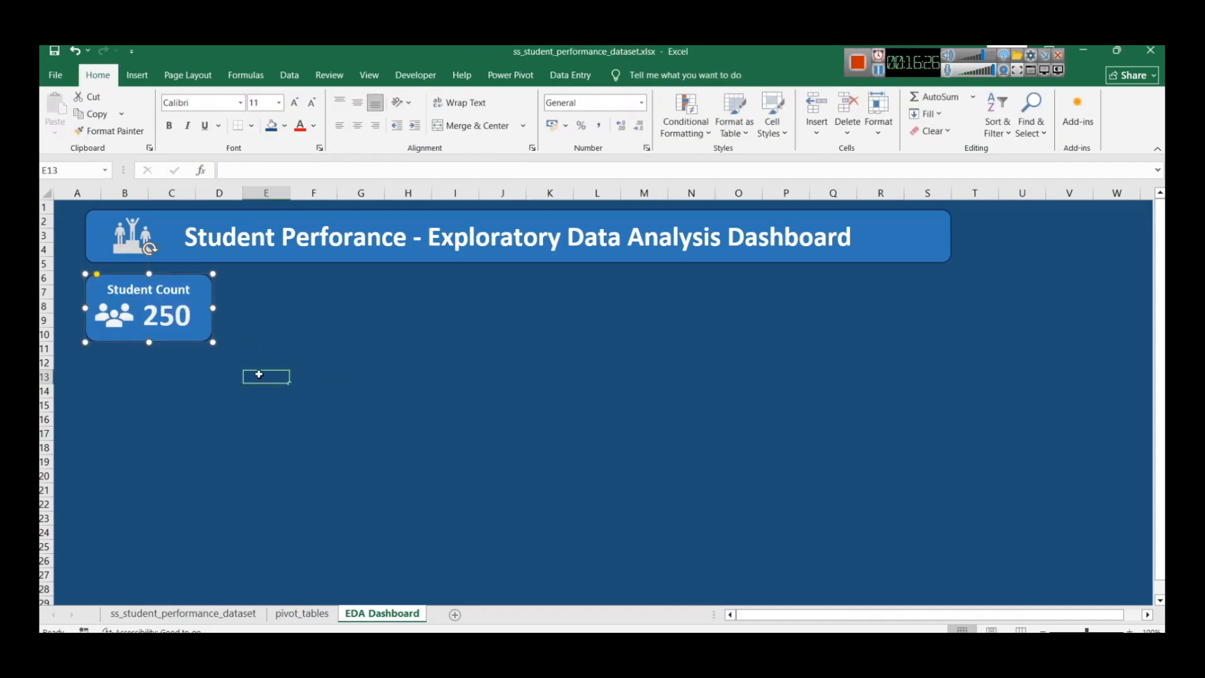
left_click(189, 279)
key("ctrl+c")
key("ctrl+v")
left_click_drag(188, 288, 319, 277)
key("ctrl+v")
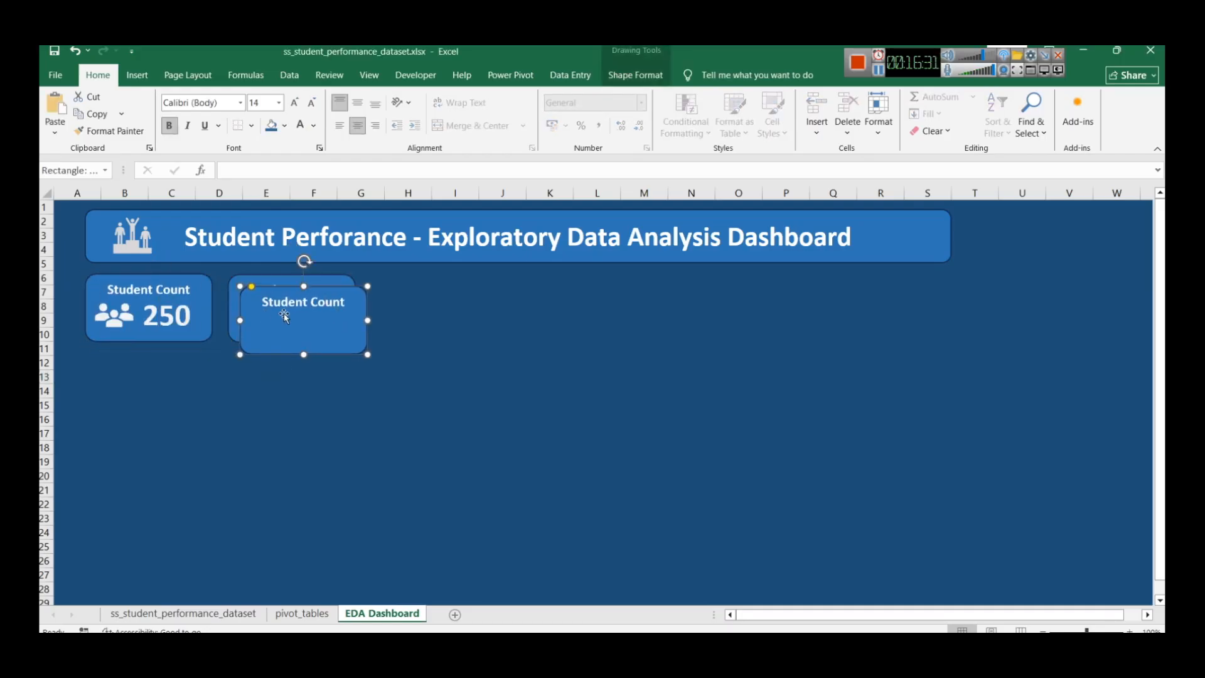
left_click_drag(290, 295, 428, 281)
key("ctrl+v")
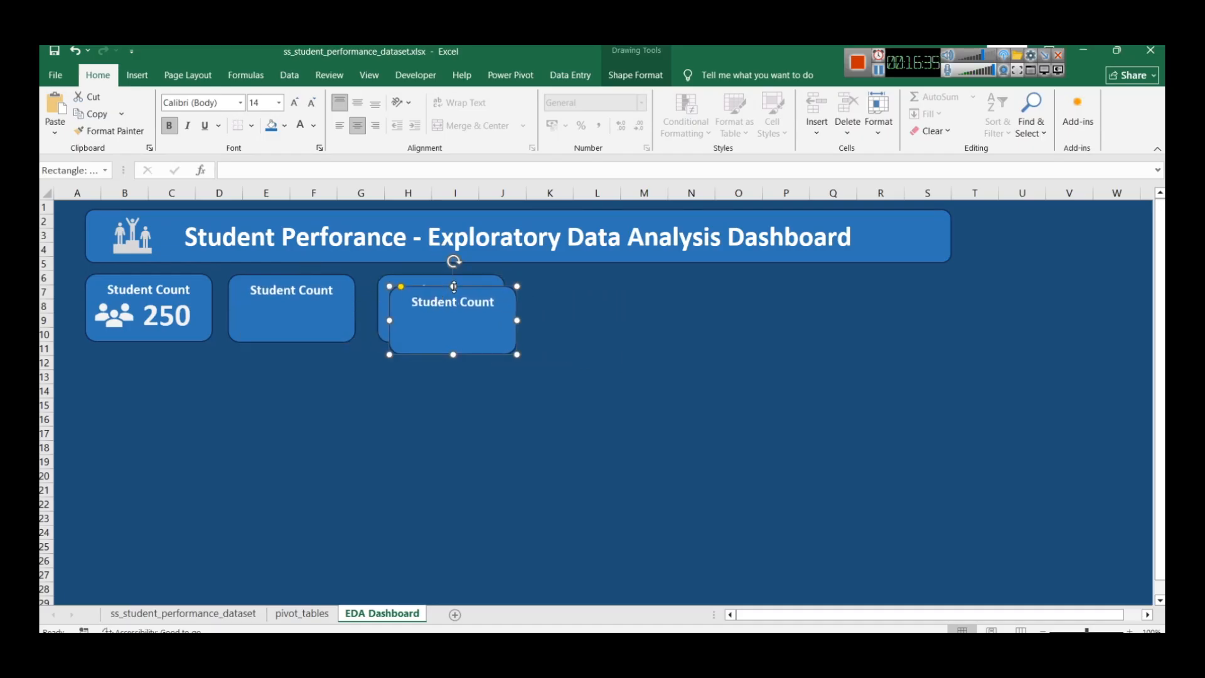
left_click_drag(472, 297, 612, 290)
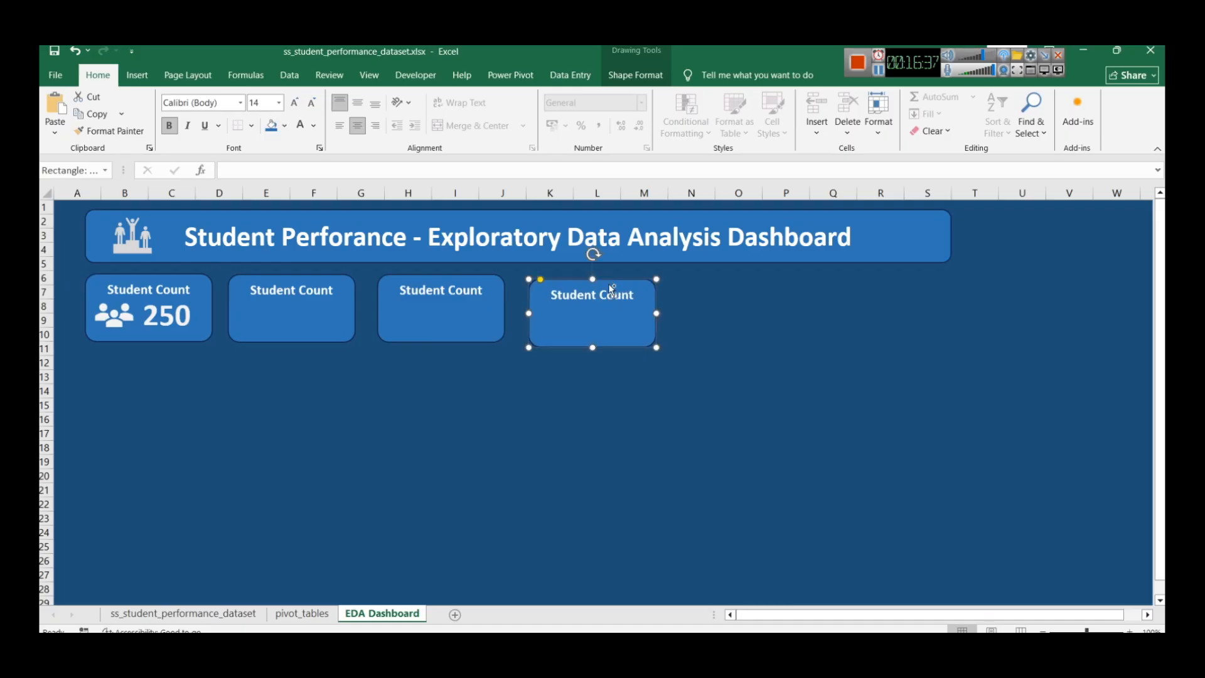
key("ctrl+v")
double_click(628, 307)
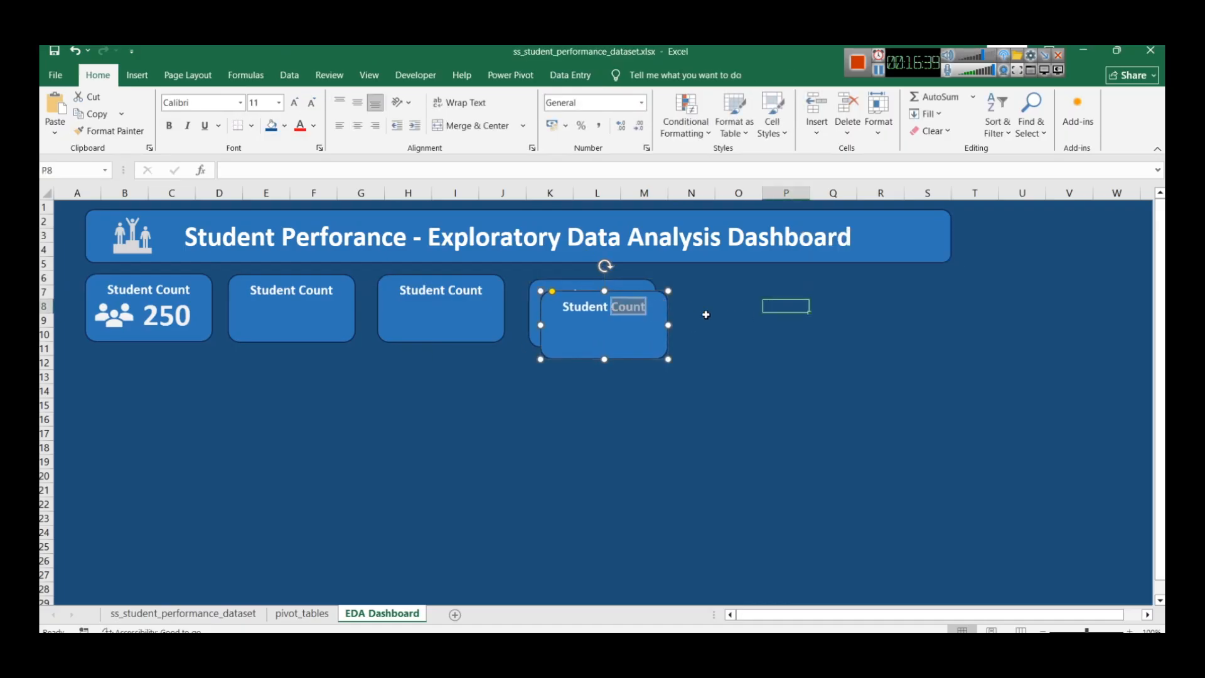
left_click_drag(638, 339, 917, 315)
Step: Spread the third and fourth cards apart across the row between the outer cards
left_click_drag(650, 290, 739, 289)
left_click_drag(476, 289, 542, 282)
left_click(533, 304)
left_click(483, 284)
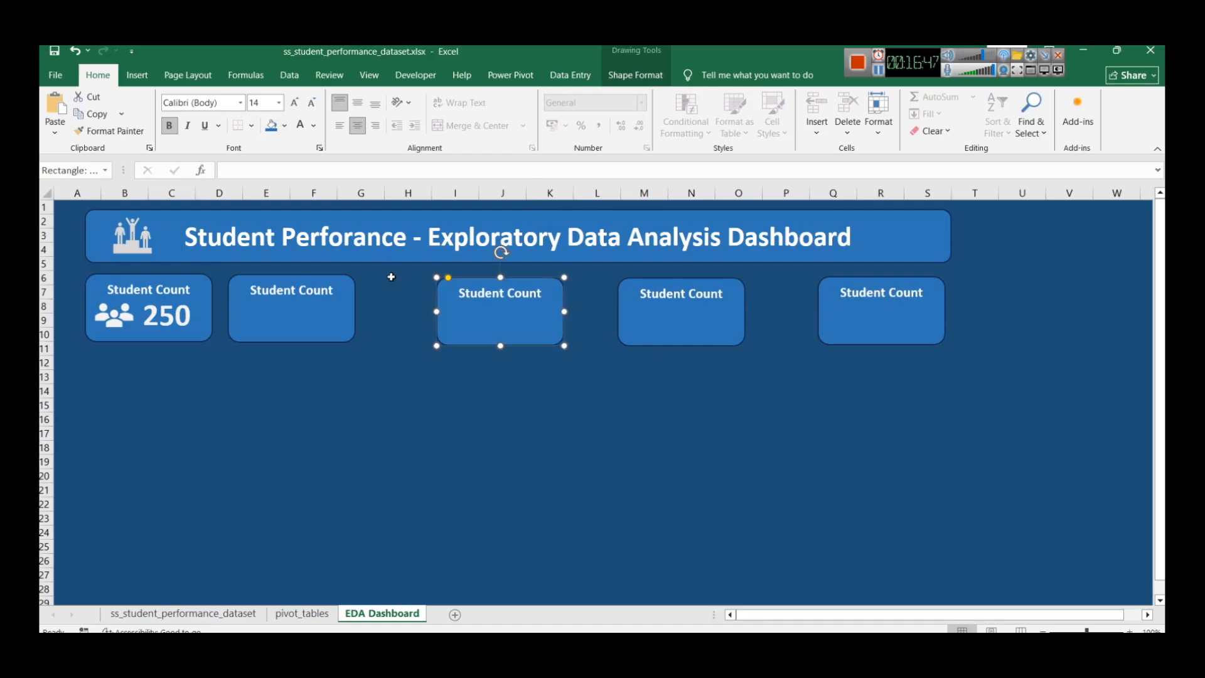
Step: Move the second card to the right, nudge it down level with the other copies, and fine-tune its horizontal spacing
left_click_drag(310, 279, 354, 277)
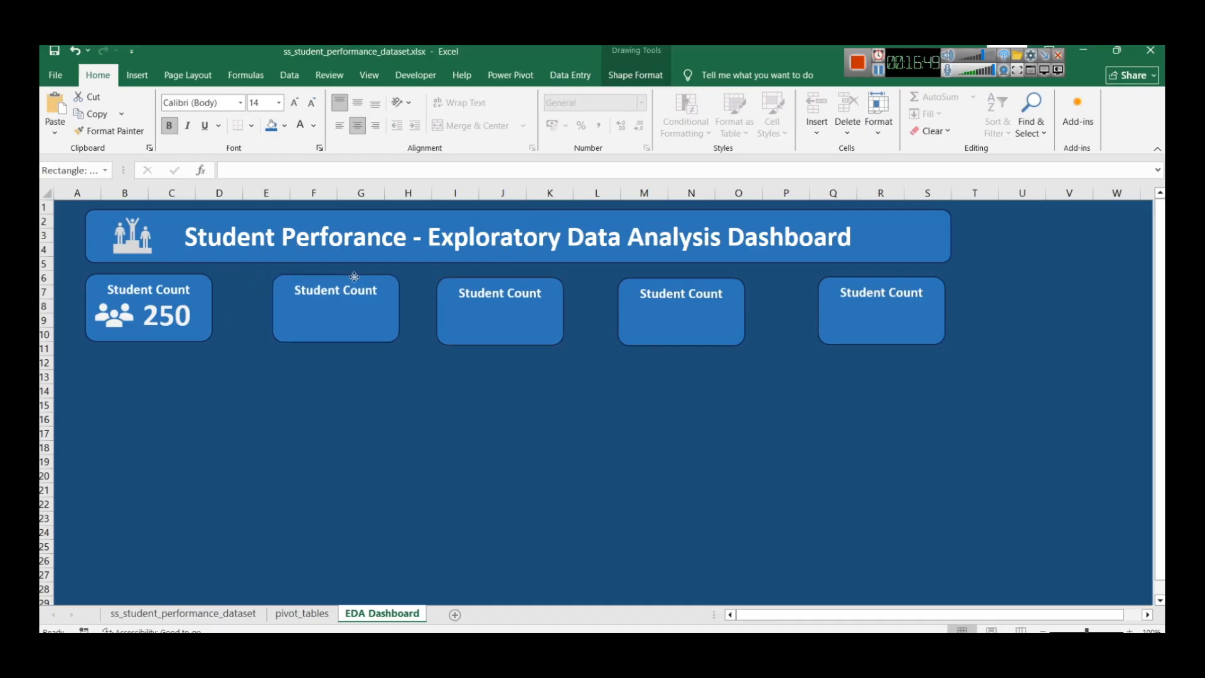
key("Down")
key("Down")
key("Down")
key("Down")
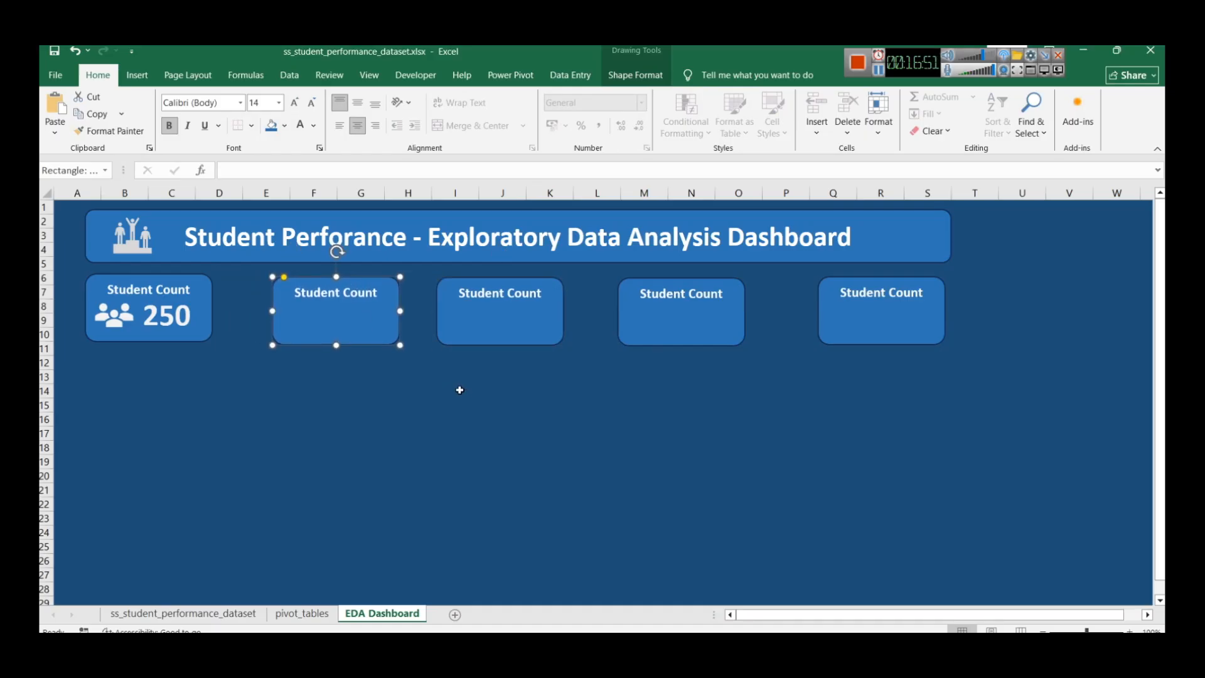
key("Left")
key("Left")
key("Left")
key("Left")
key("Left")
key("Left")
key("Left")
key("Left")
key("Left")
key("Left")
key("Left")
Step: Nudge the Student Count card, its value and its icon down slightly to line up with the other cards
left_click(178, 280)
left_click(178, 321)
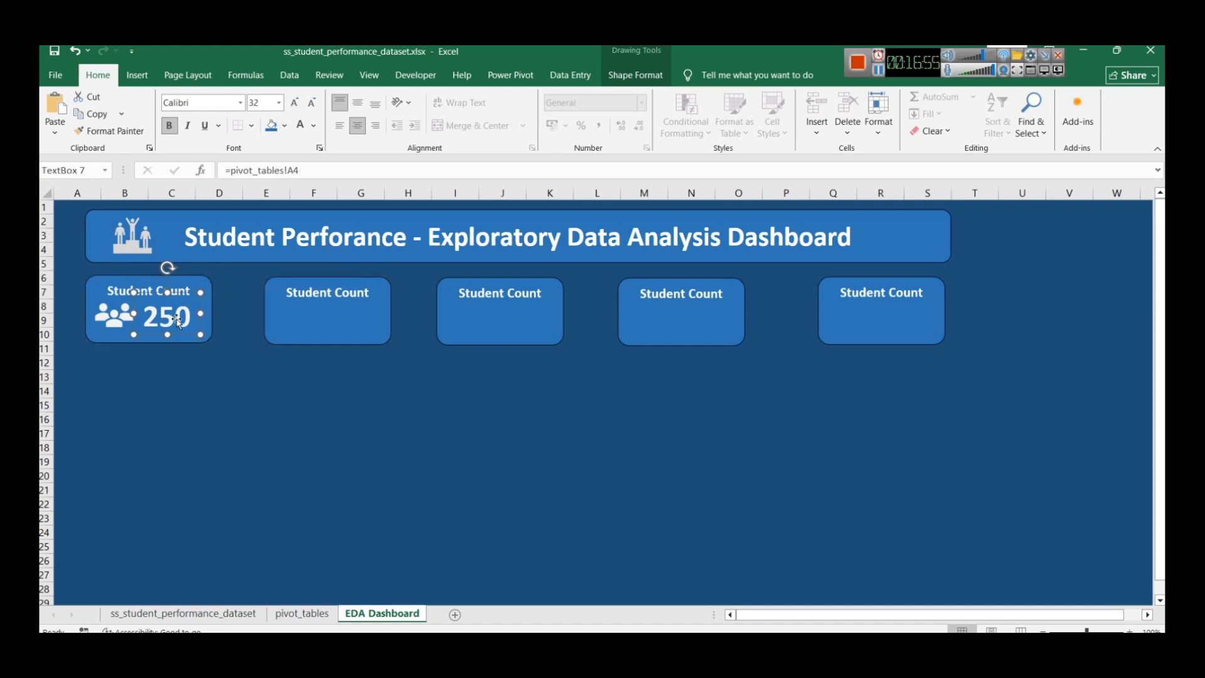
left_click(112, 317)
left_click(251, 403)
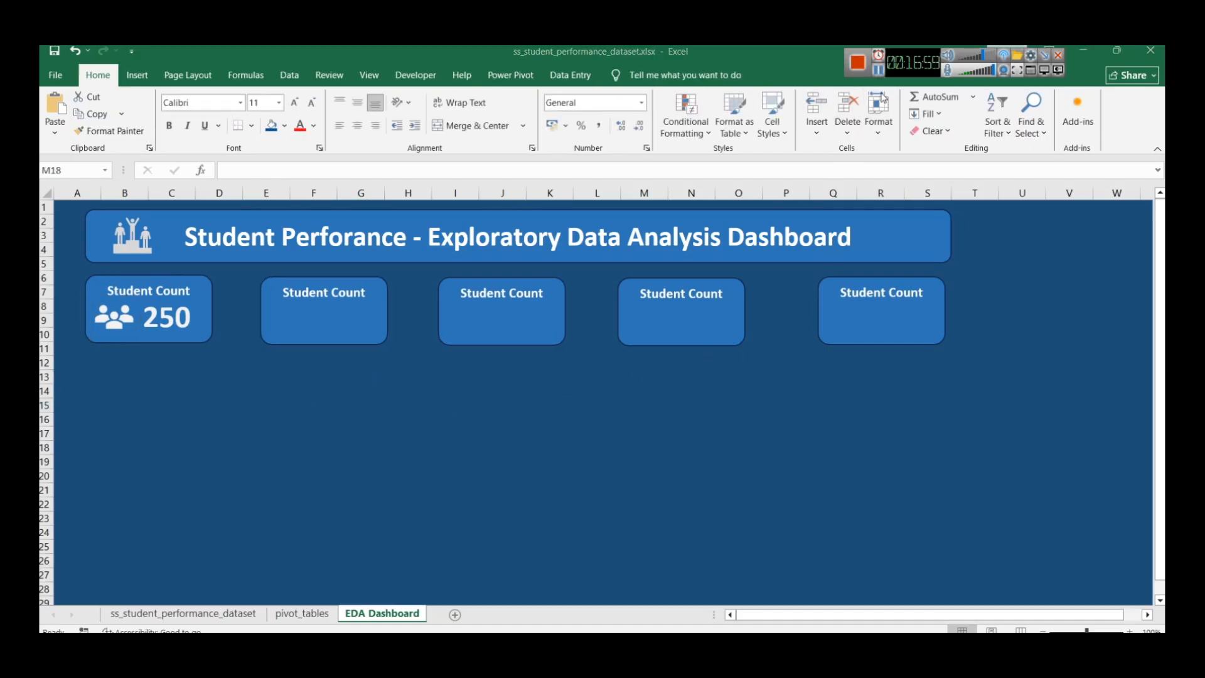
Step: Shift the fourth card slightly to the right to even out the spacing in the row
left_click(108, 318)
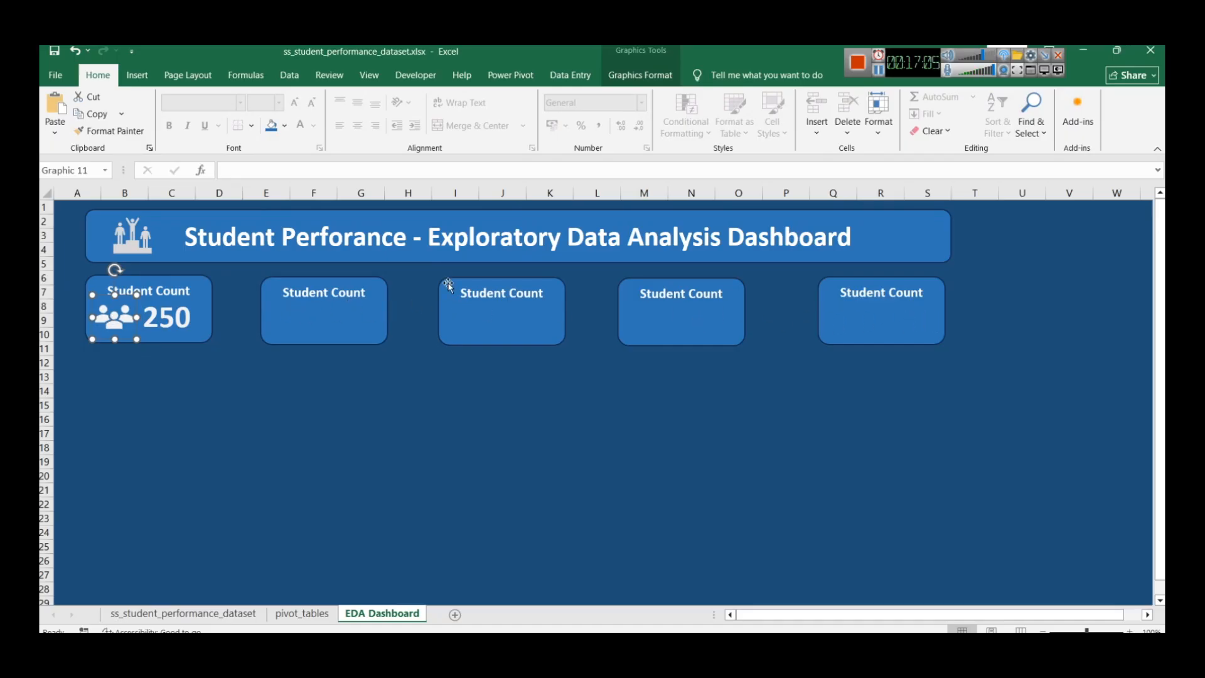
left_click_drag(658, 285, 666, 288)
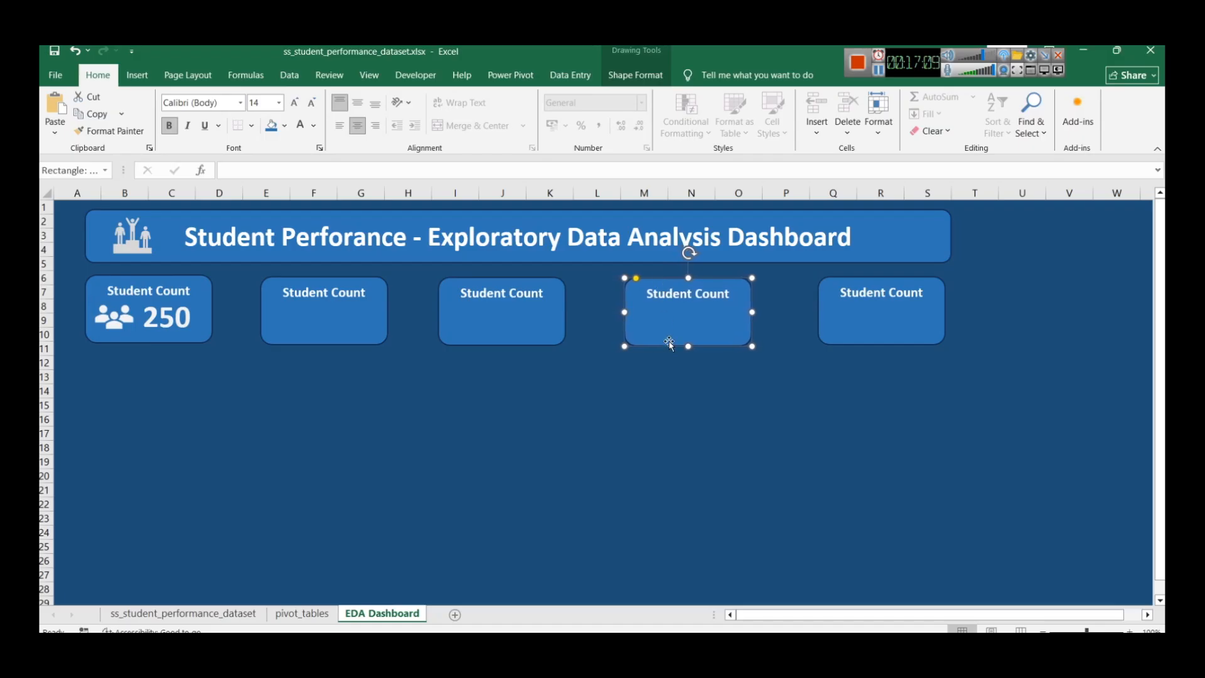
left_click(691, 418)
Step: Relabel the four copied cards "Avg. Maths Score", "Avg. Science Score", "Avg English Score" and "Attendance %"
left_click(288, 297)
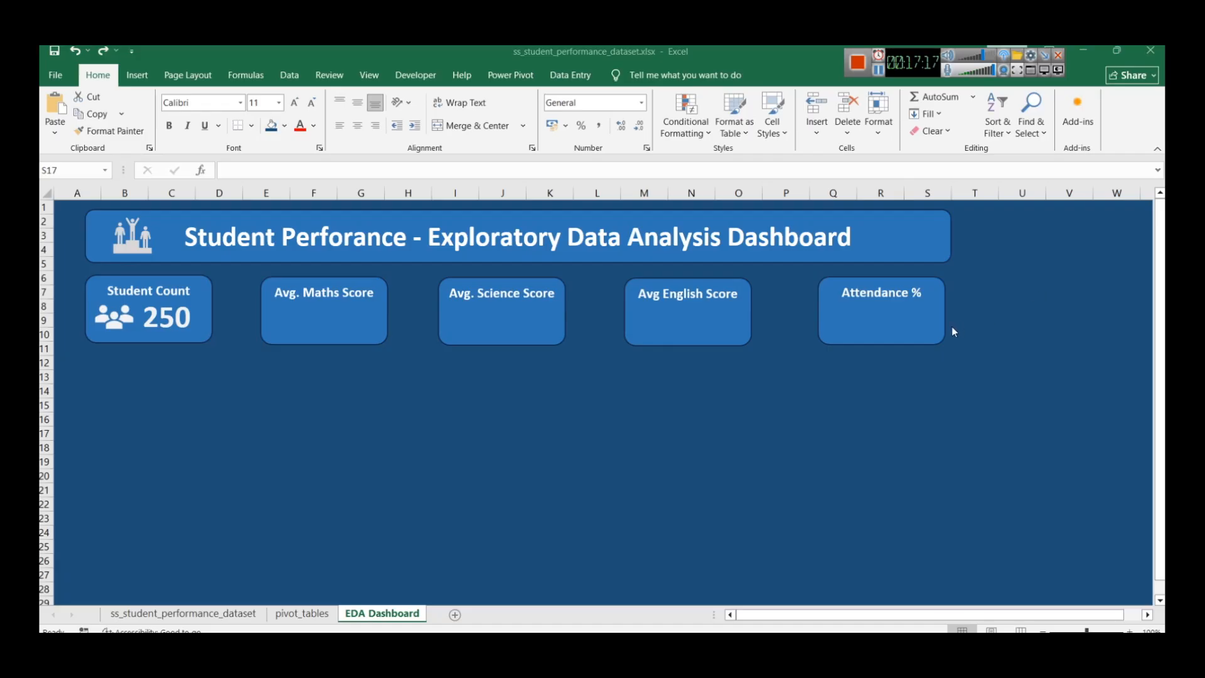
Step: Duplicate the student count value's text box four times and place one copy beneath the label in each of the other cards
left_click(175, 321)
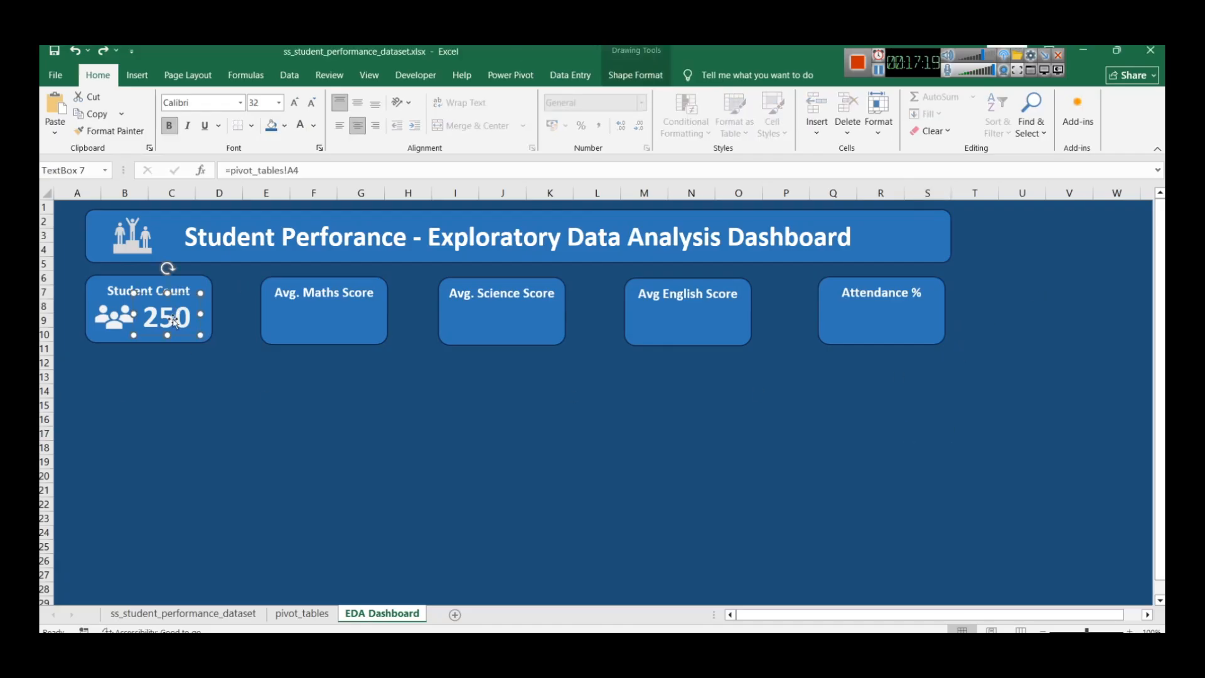
key("ctrl+d")
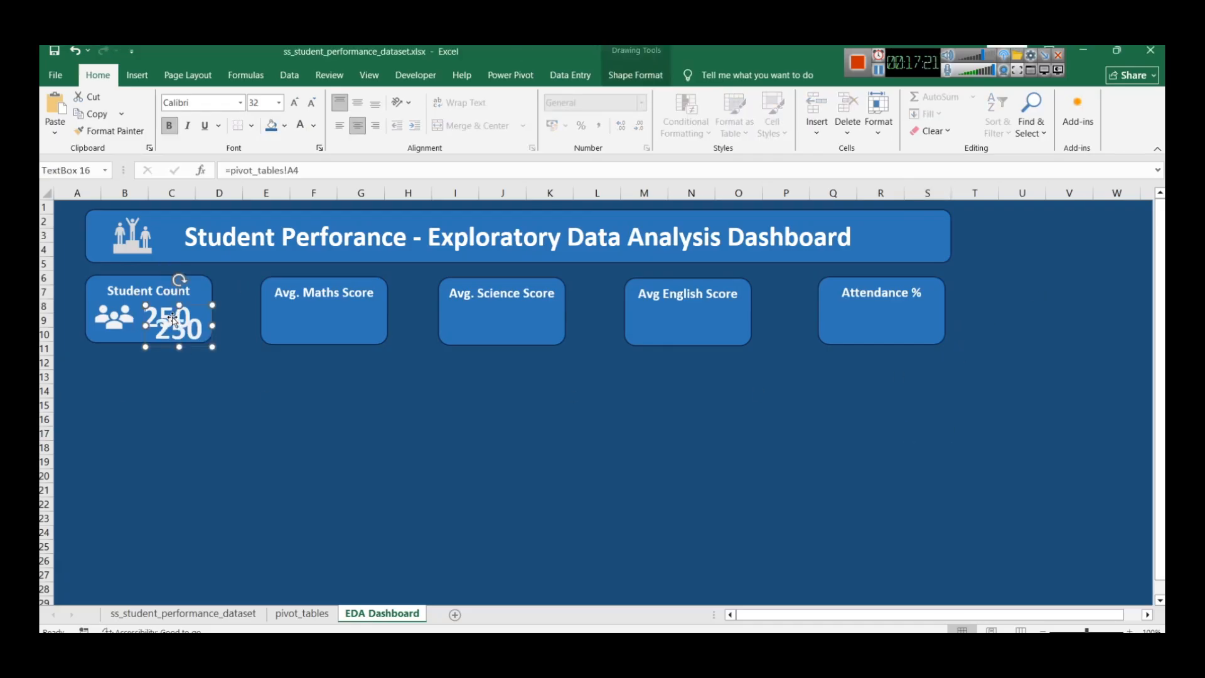
mouse_move(180, 331)
left_mouse_down()
mouse_move(523, 314)
mouse_move(904, 339)
mouse_move(918, 320)
left_mouse_up()
key("ctrl+d")
key("ctrl+d")
key("ctrl+d")
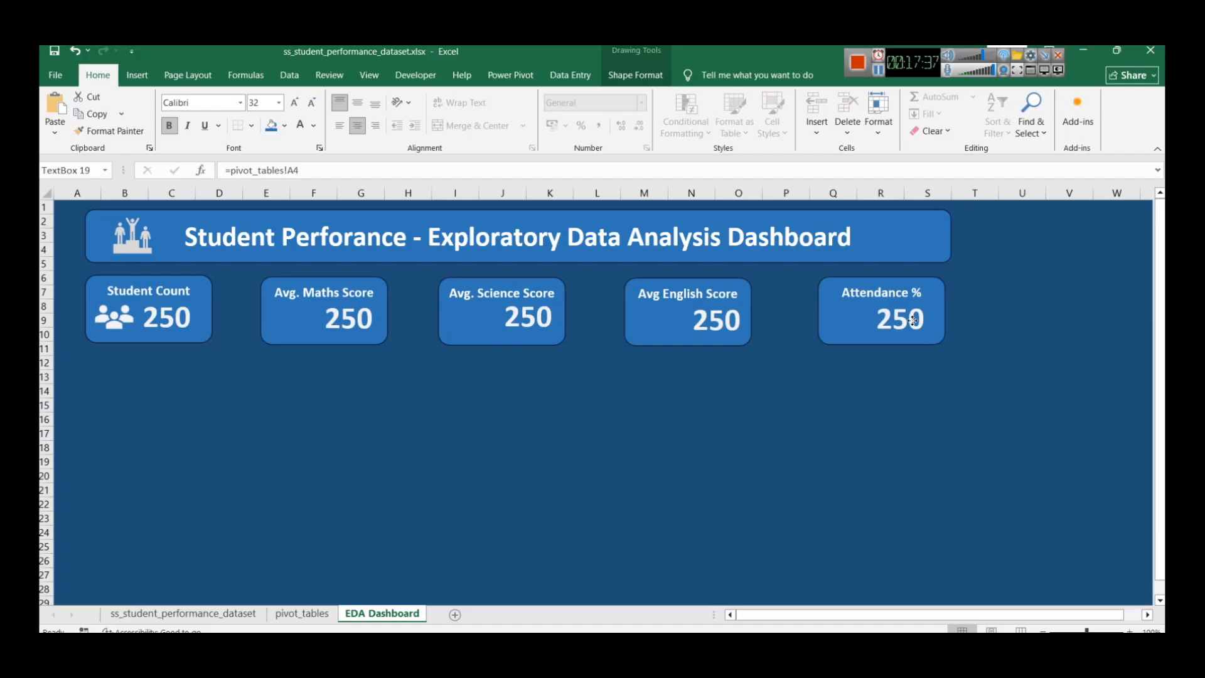
Step: Link the value in the Avg. Maths Score card to the average maths score with the formula =pivot_tables!A11
left_click(957, 459)
left_click(351, 320)
left_click(302, 613)
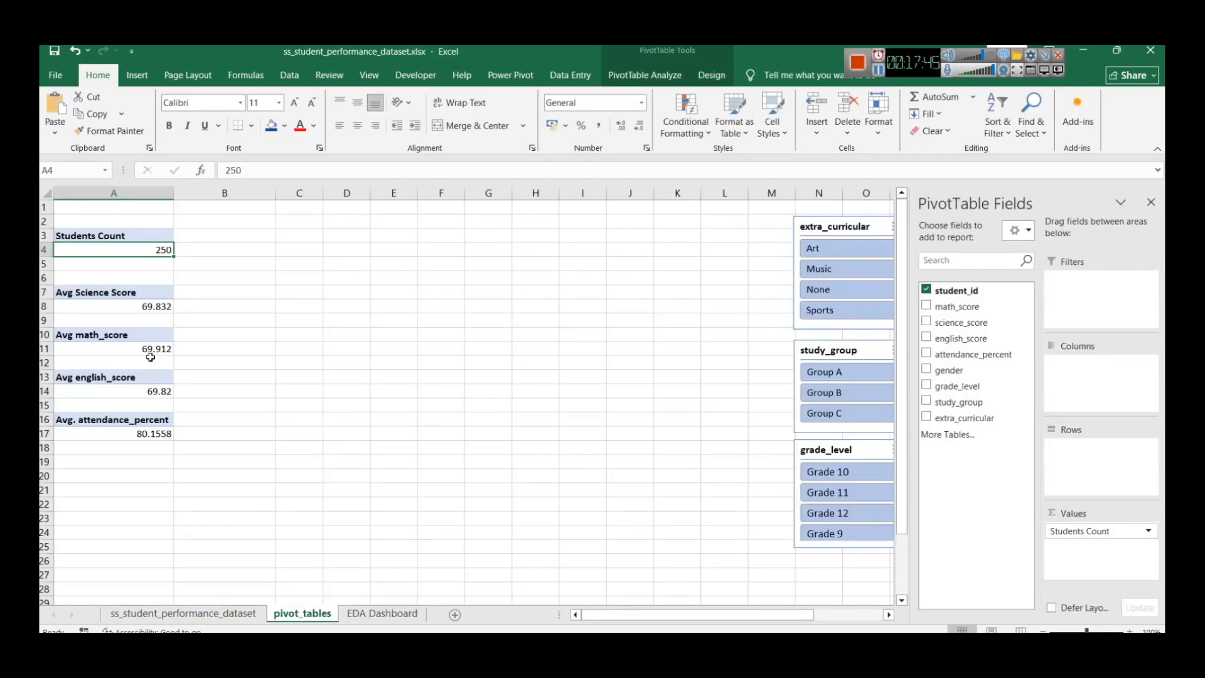
left_click(171, 349)
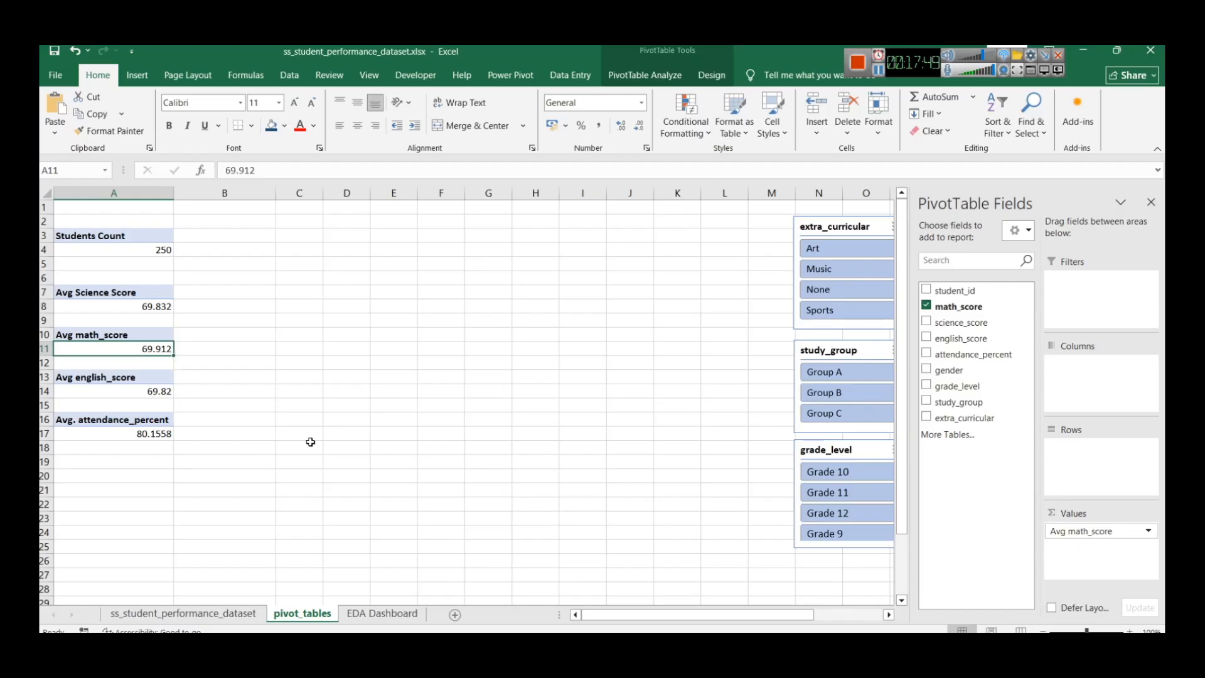
left_click(391, 616)
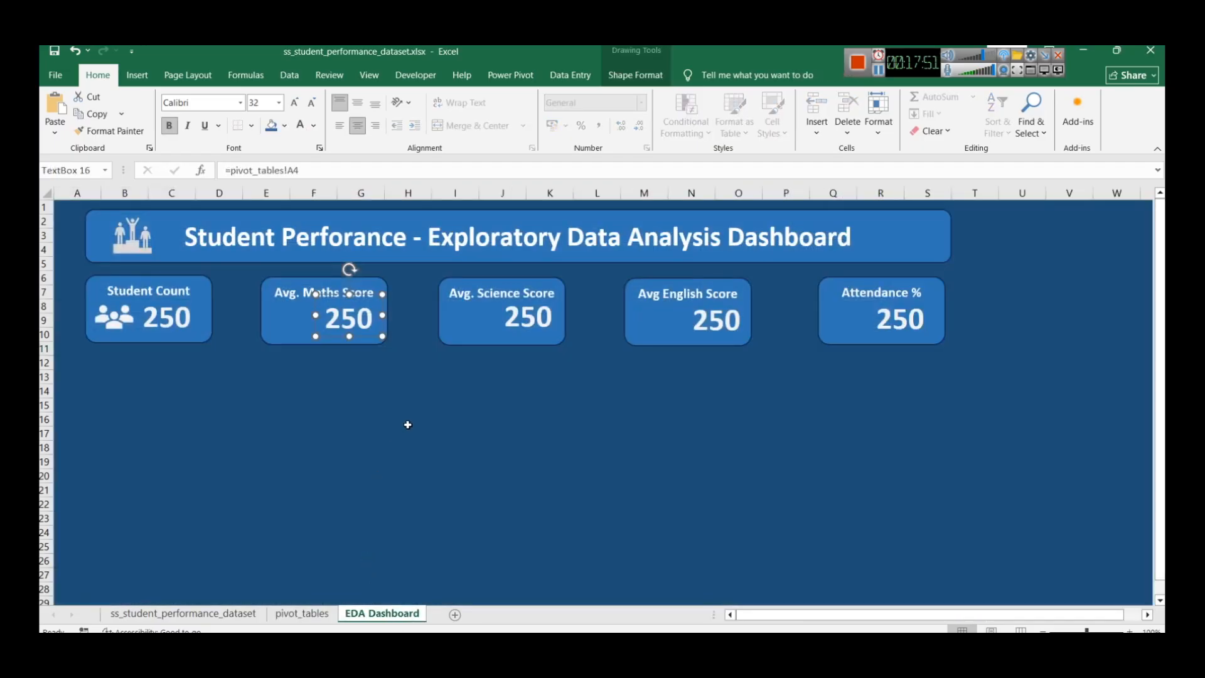
left_click(308, 176)
key("BackSpace")
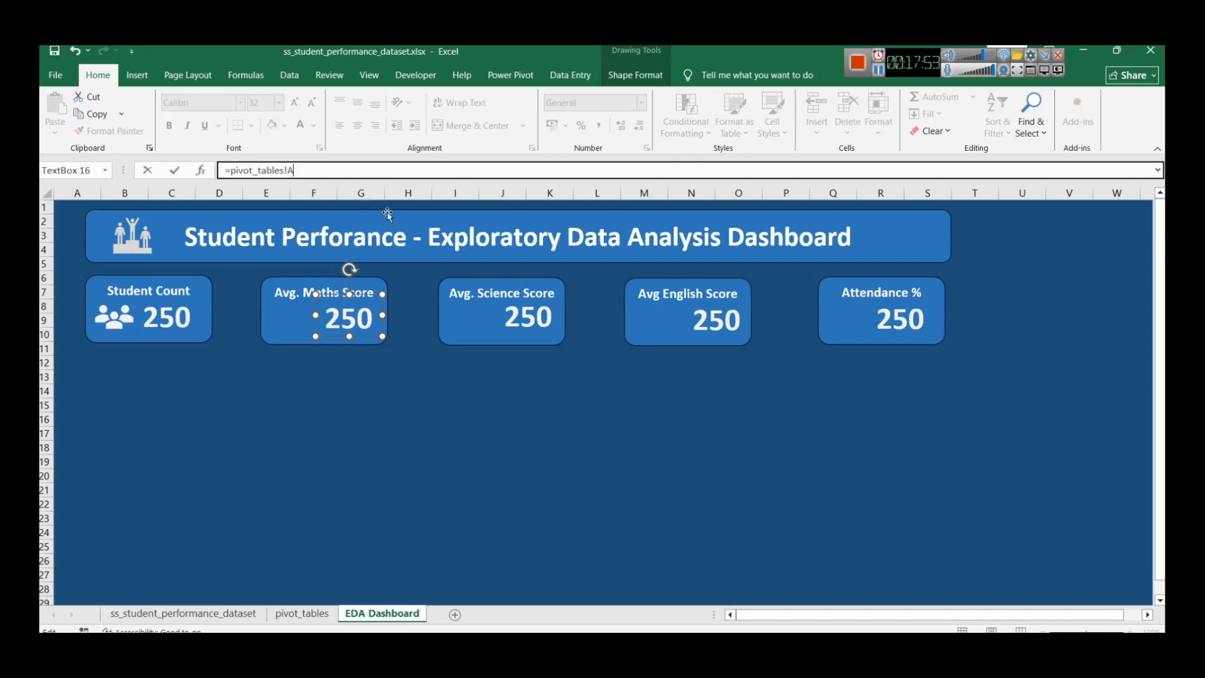
type("11")
key("Return")
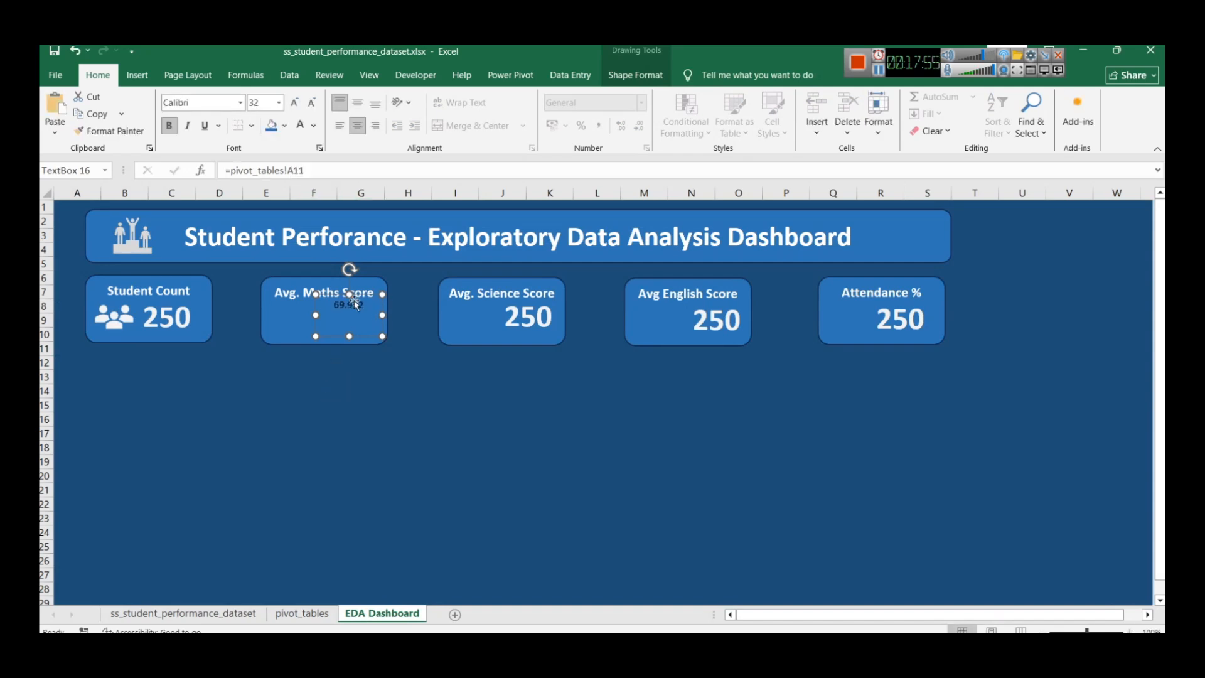
Step: Link the value in the Avg. Science Score card to the average science score with the formula =pivot_tables!A8
left_click(538, 310)
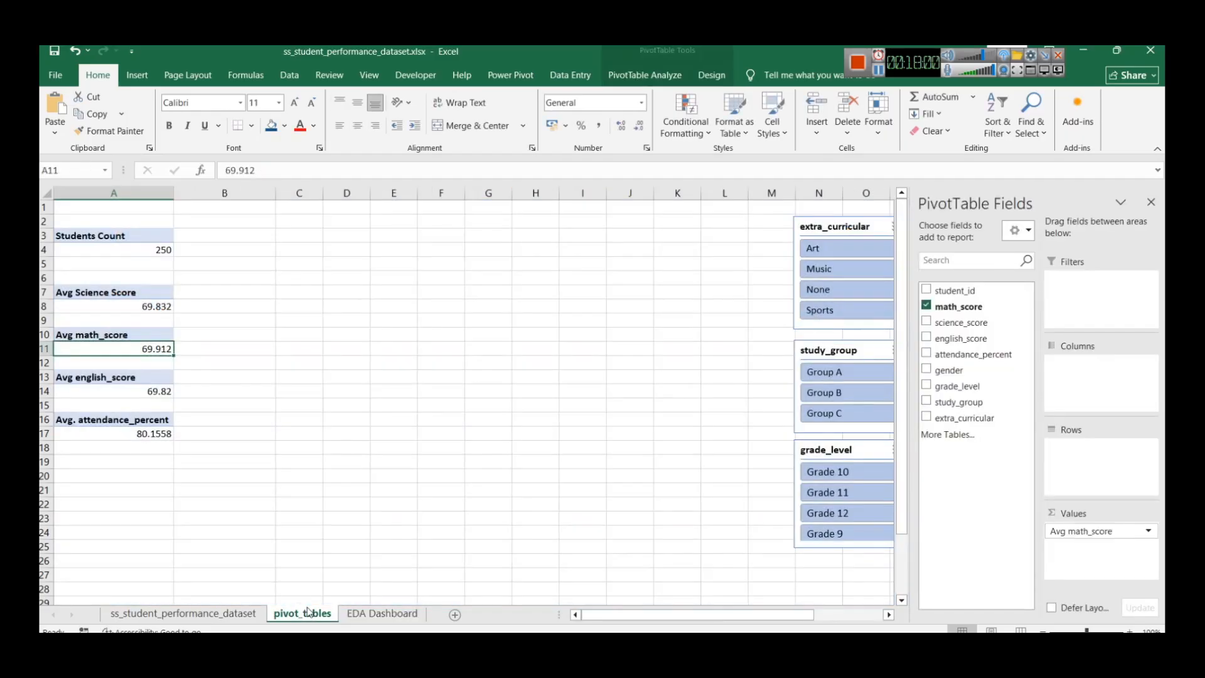
left_click(306, 612)
left_click(382, 614)
left_click(312, 171)
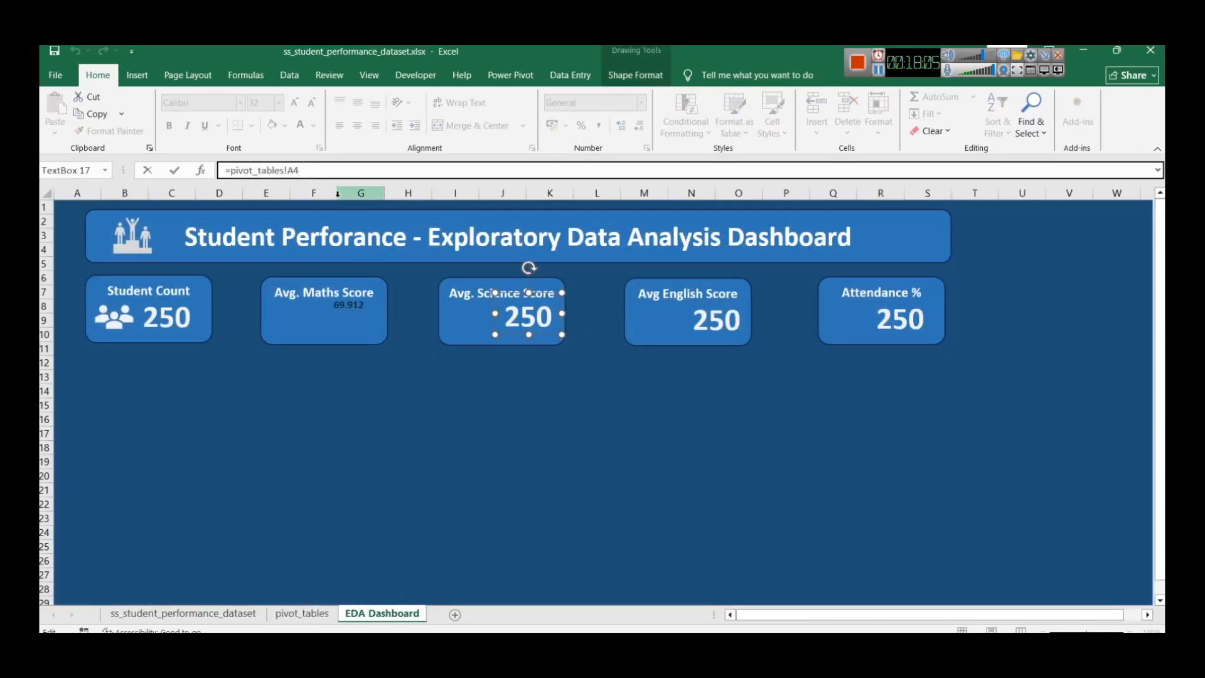
type("8")
key("Return")
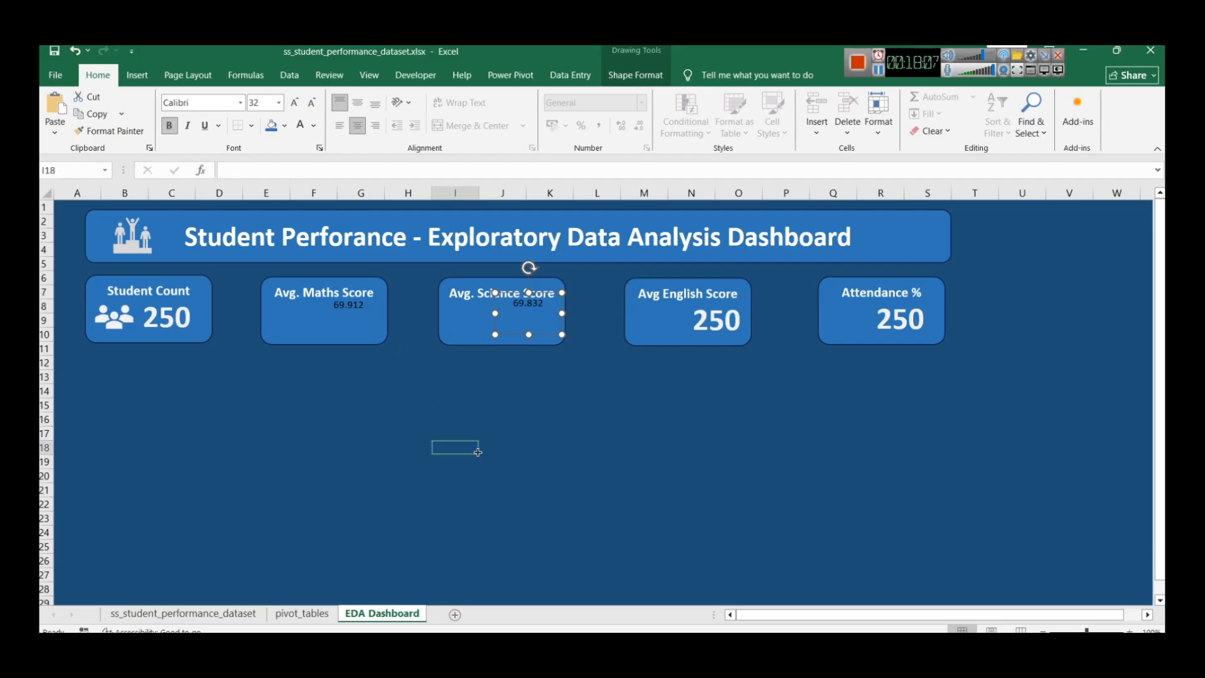
left_click(456, 447)
Step: Link the value in the Avg English Score card to the average English score with the formula =pivot_tables!A14
left_click(692, 324)
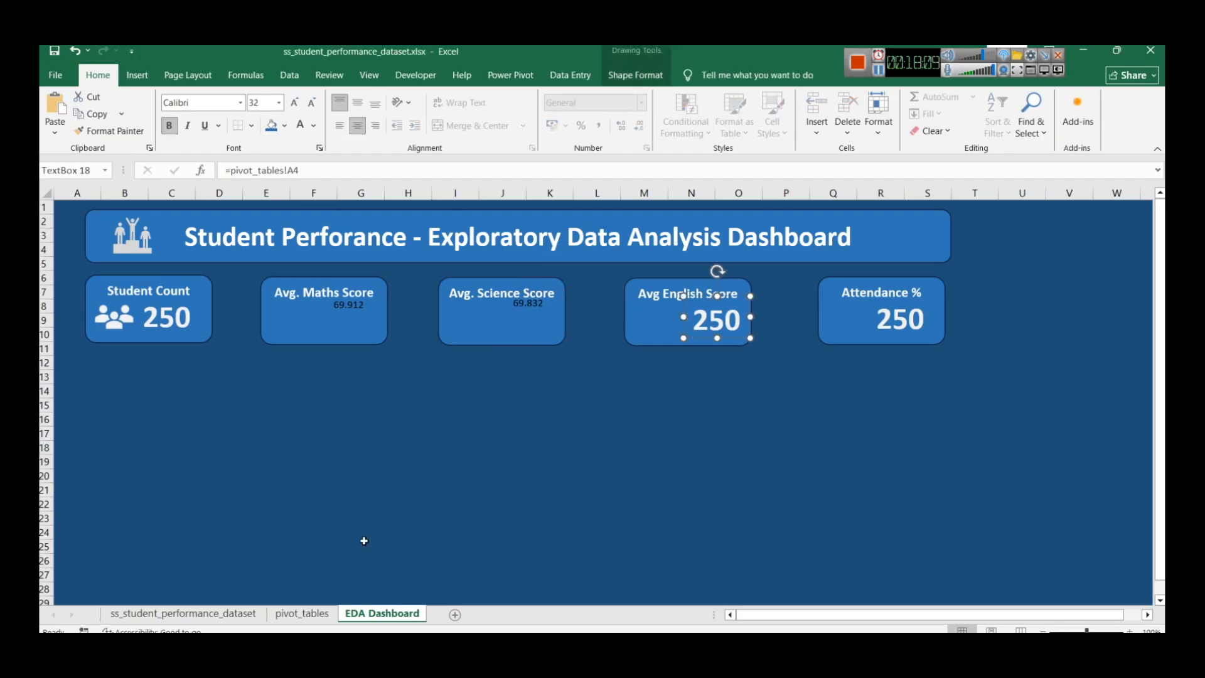
left_click(303, 614)
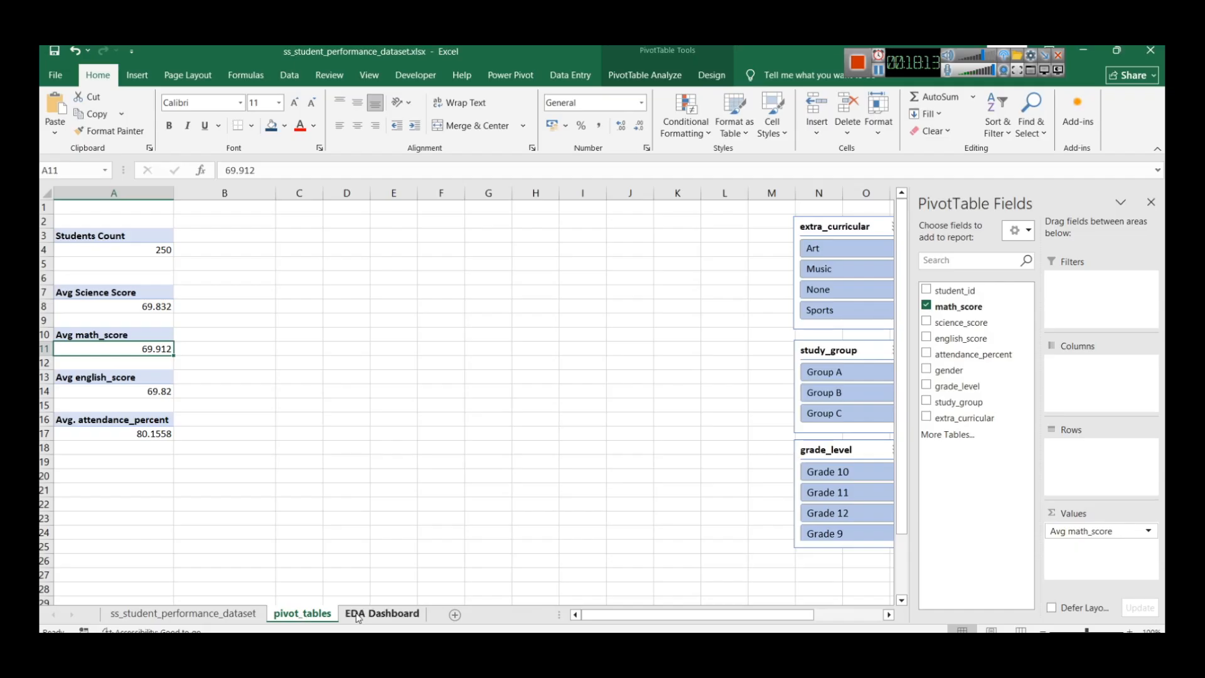
left_click(382, 614)
left_click(363, 170)
key("BackSpace")
type("14")
key("Return")
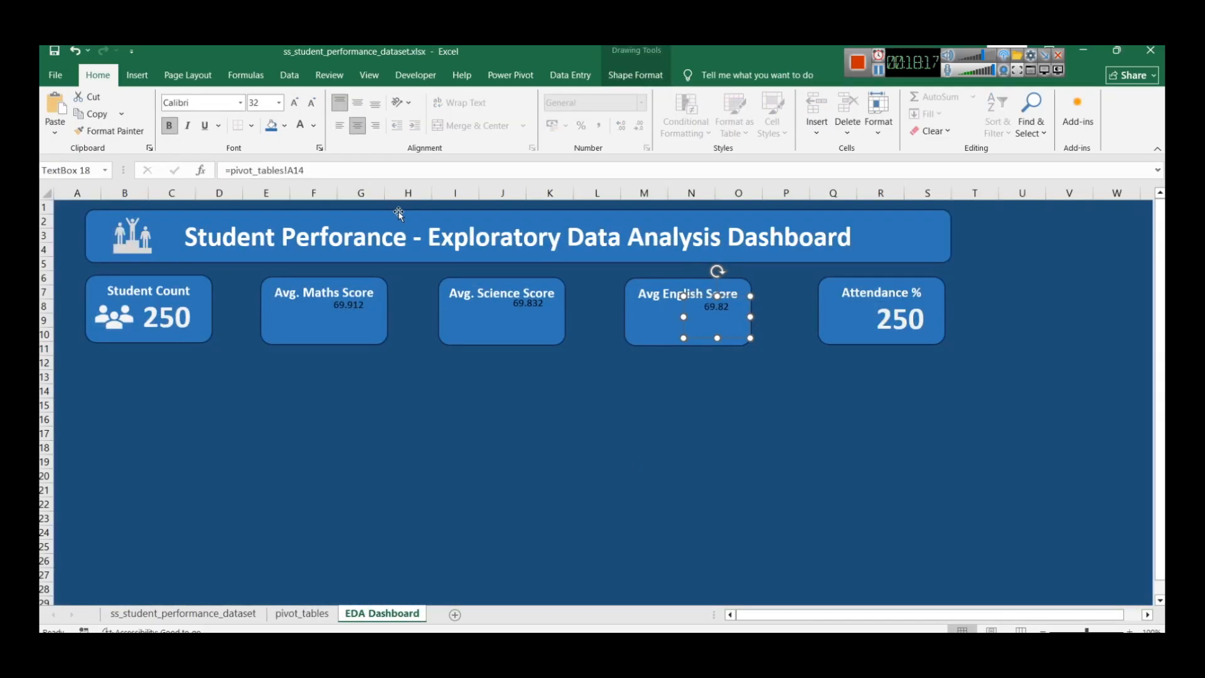
Step: Link the value in the Attendance % card to the average attendance with the formula =pivot_tables!A17
left_click(304, 613)
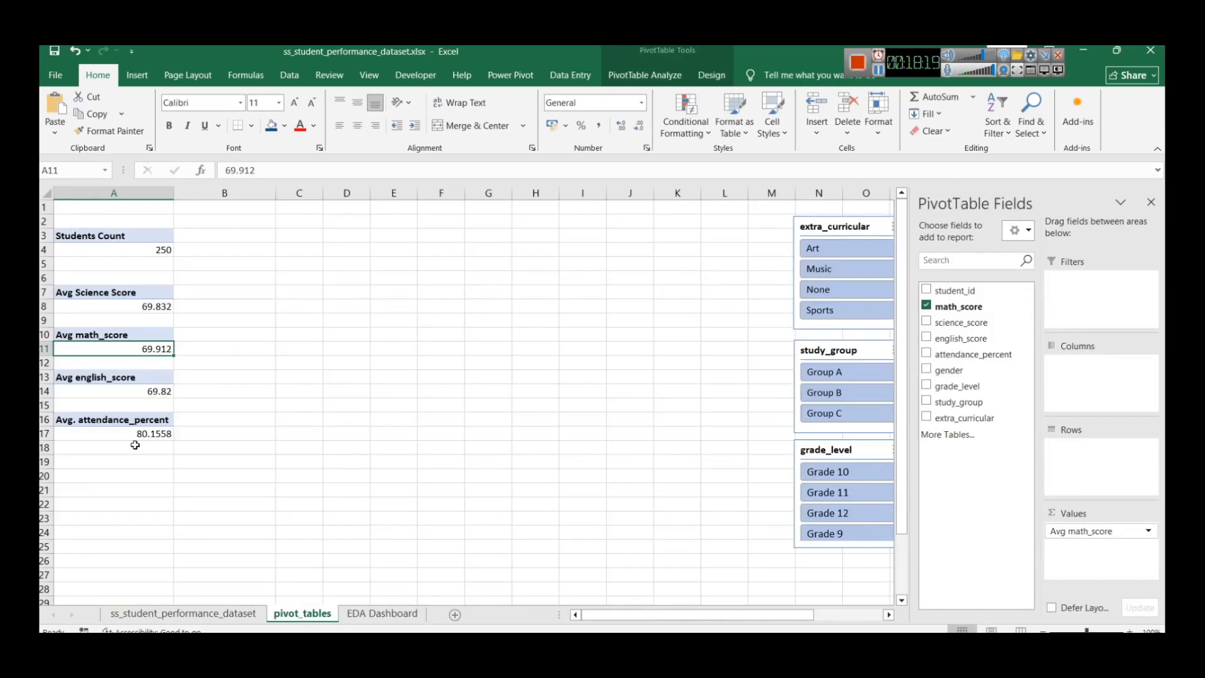
left_click(382, 614)
left_click(904, 312)
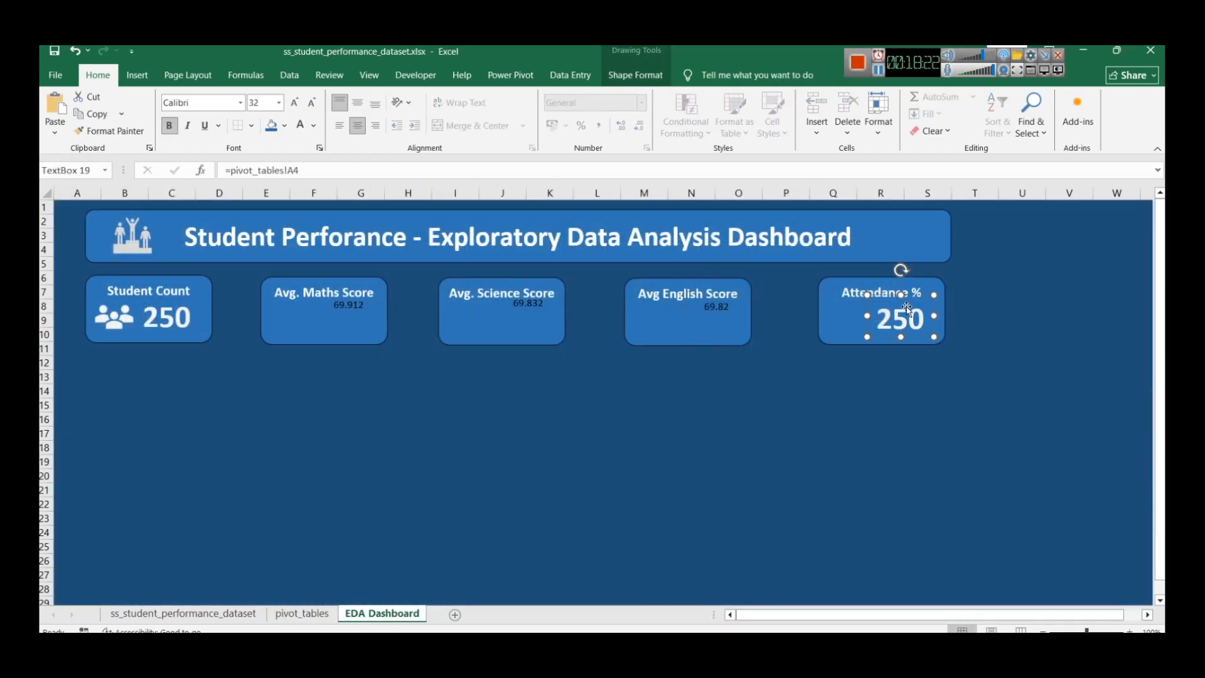
left_click(355, 177)
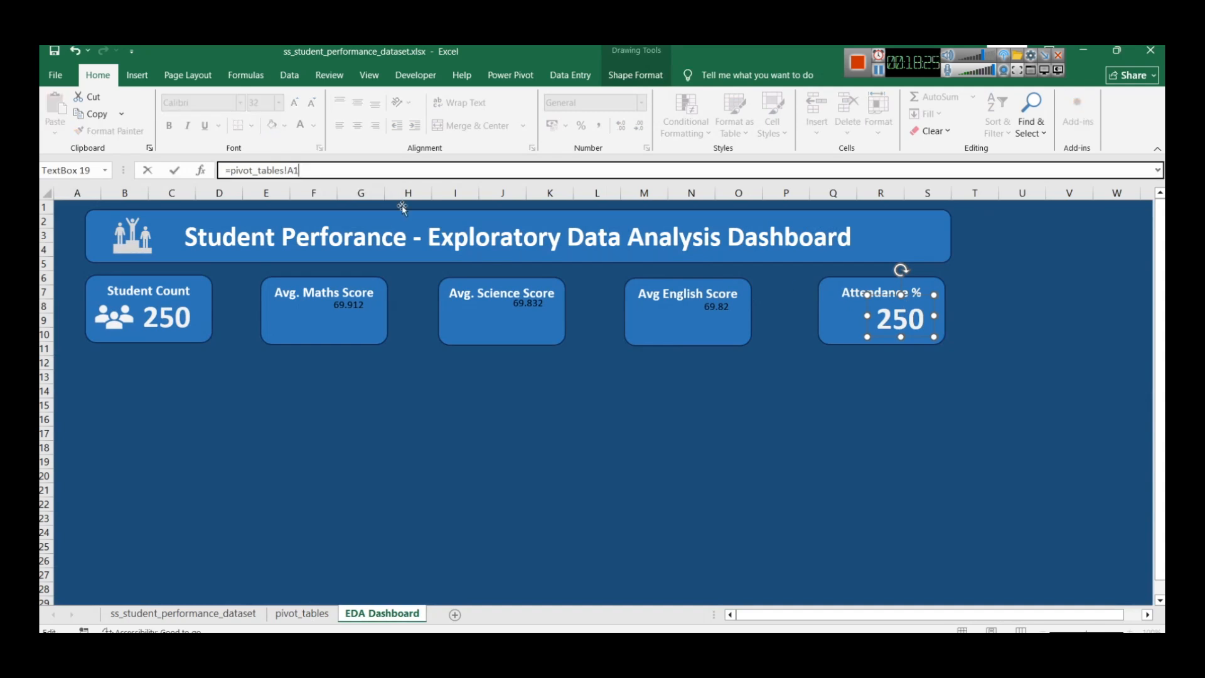
key("BackSpace")
type("17")
key("Return")
left_click(533, 448)
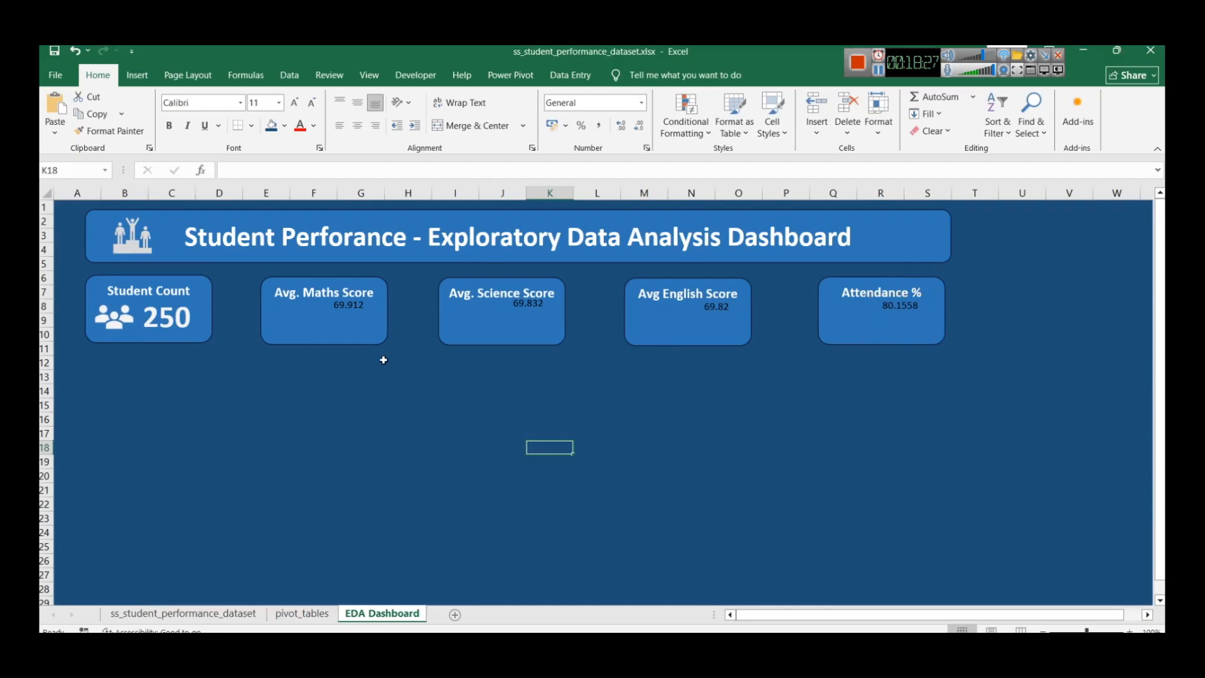
Step: Copy the Student Count value's formatting onto the Avg. Maths Score value with Format Painter and widen that value's text box
left_click(345, 306)
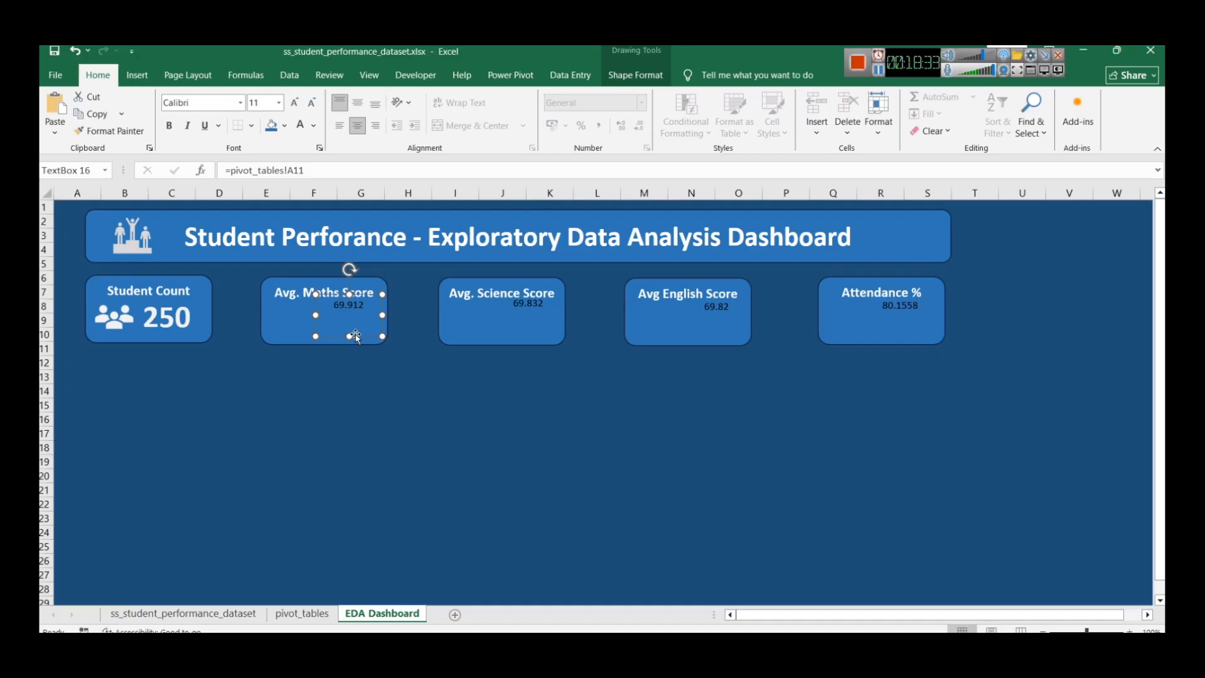
left_click(156, 315)
left_click(110, 130)
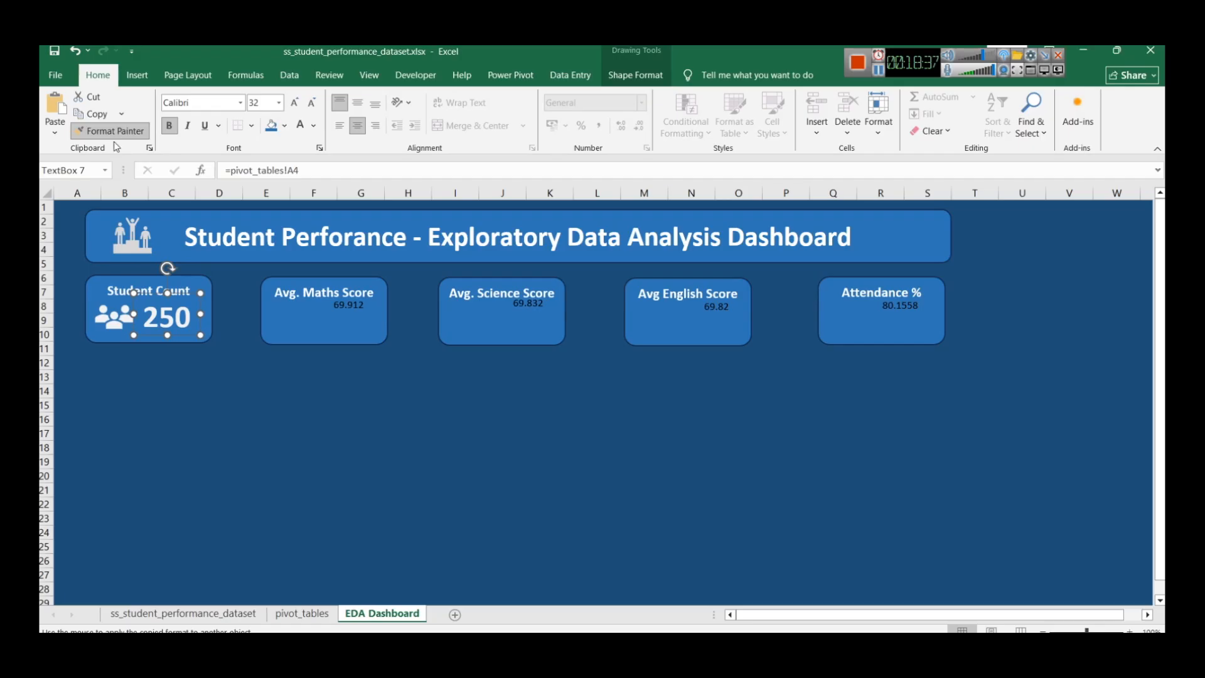
left_click(342, 307)
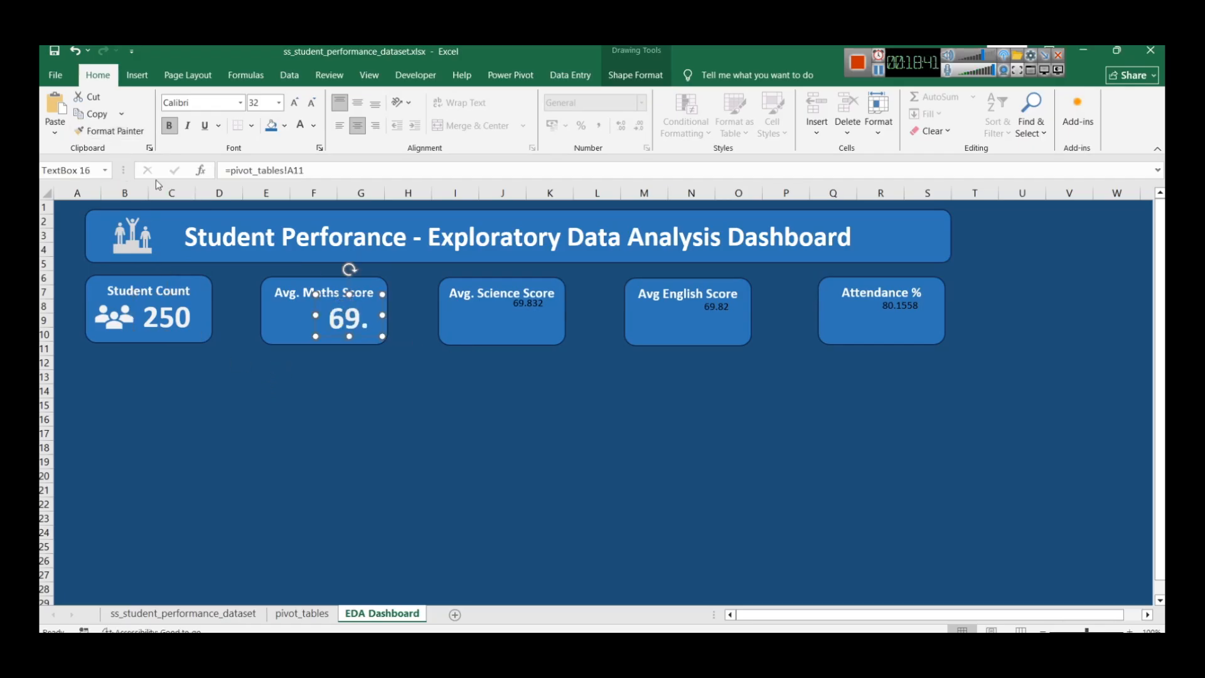
left_click_drag(317, 314, 290, 311)
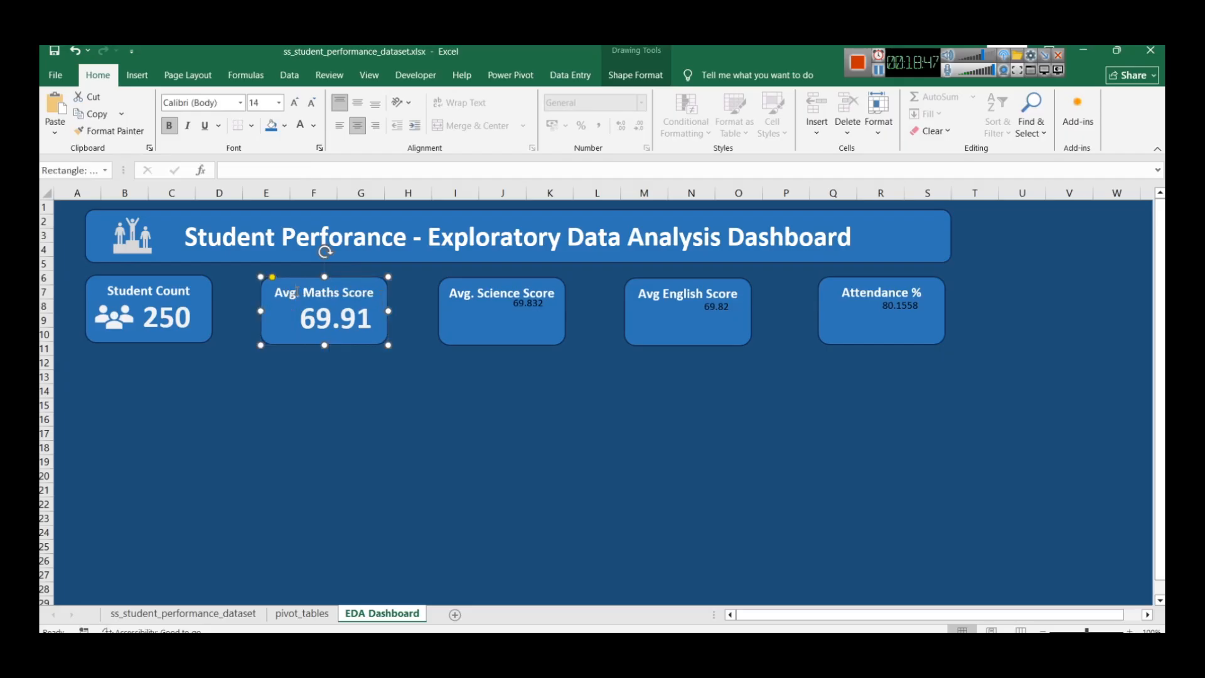
Step: Set the font size of the Avg. Maths Score value to 28
left_click(408, 432)
left_click(350, 316)
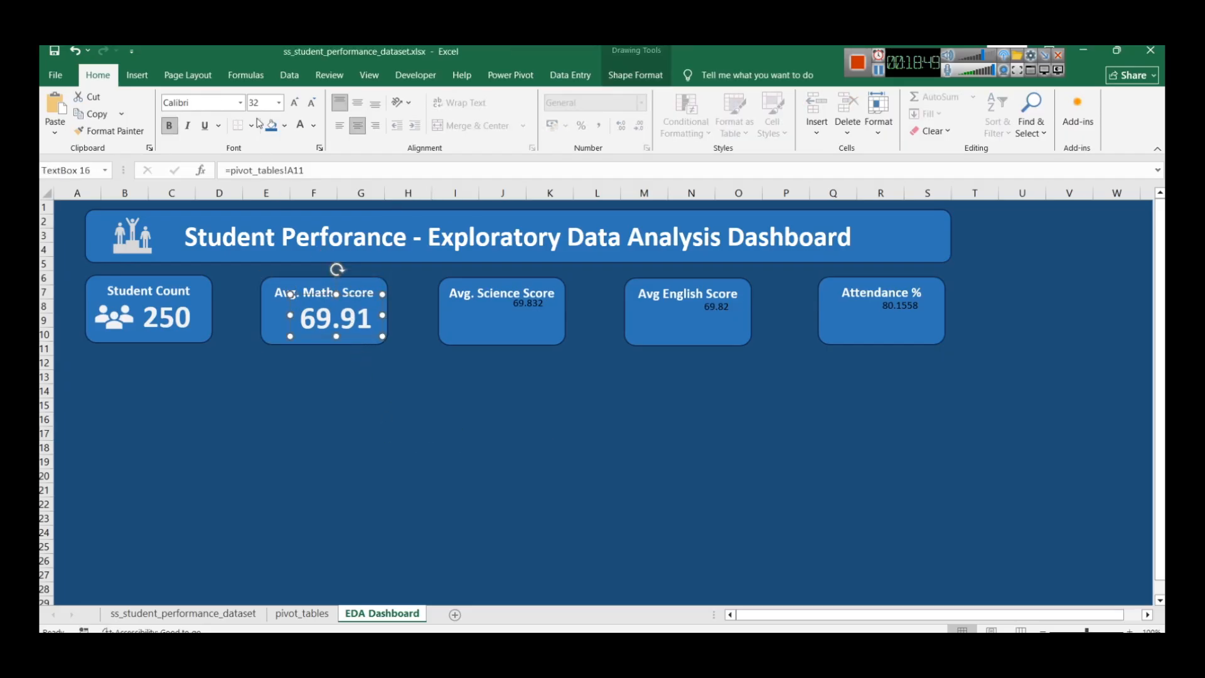
left_click(279, 102)
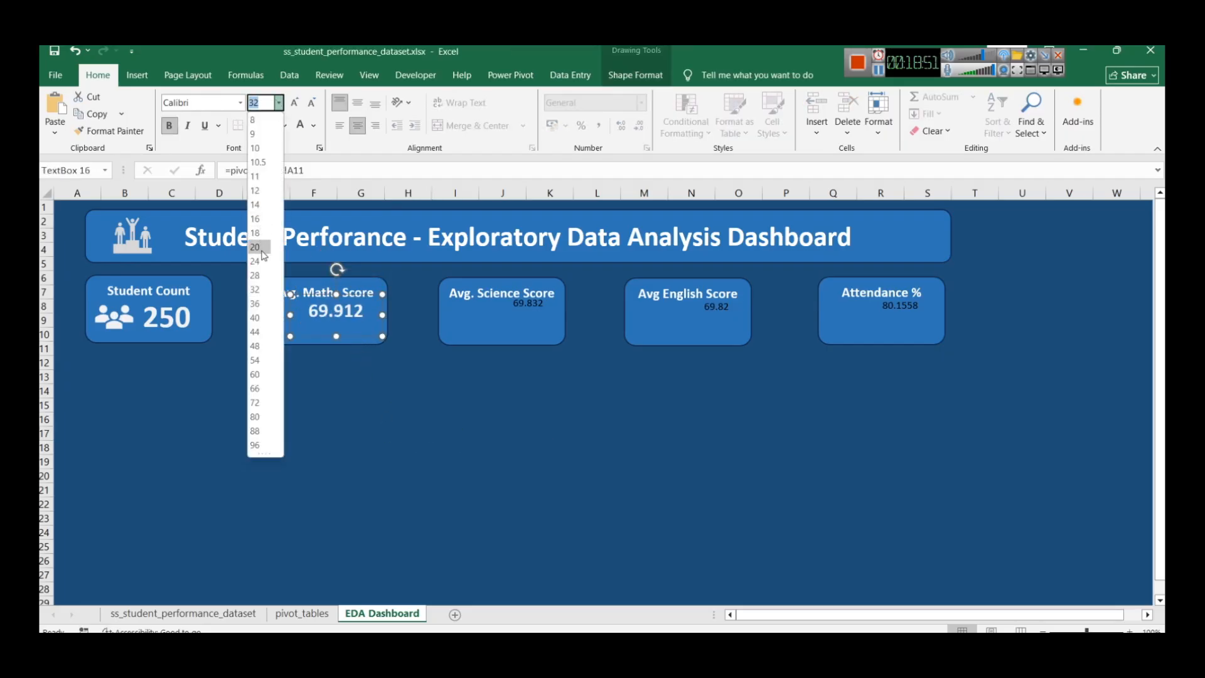
left_click(257, 275)
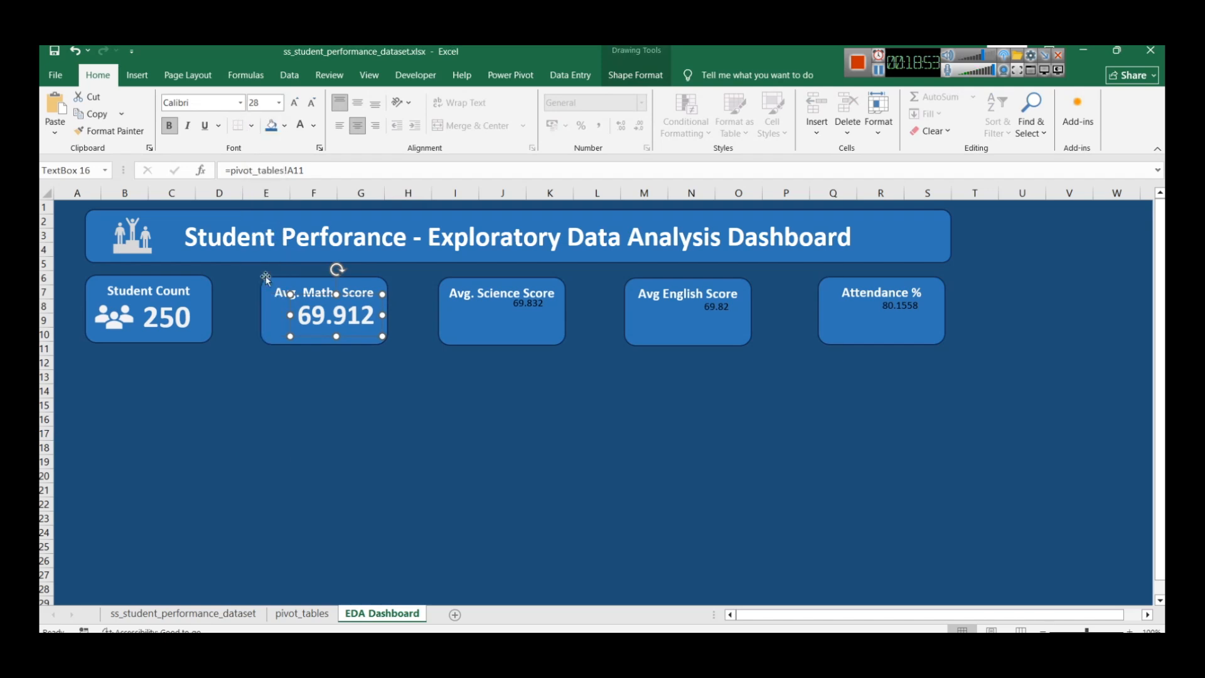
Step: Set the font size of the Avg. Maths Score value to 26
double_click(337, 316)
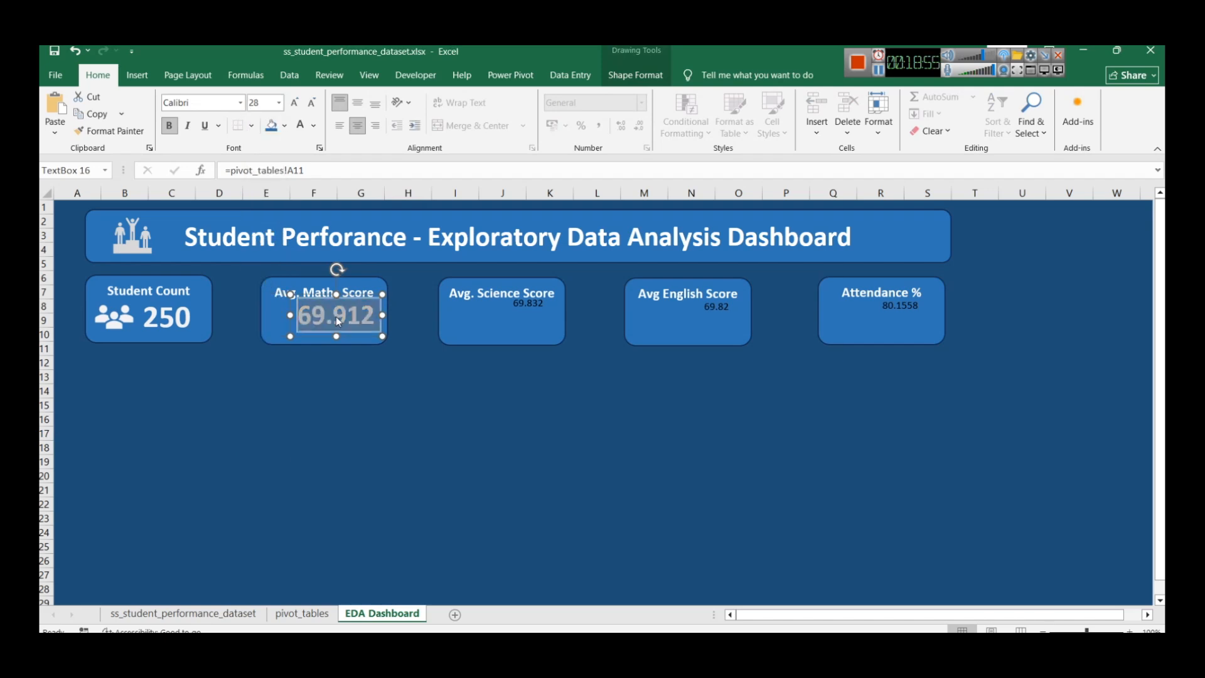
left_click(271, 102)
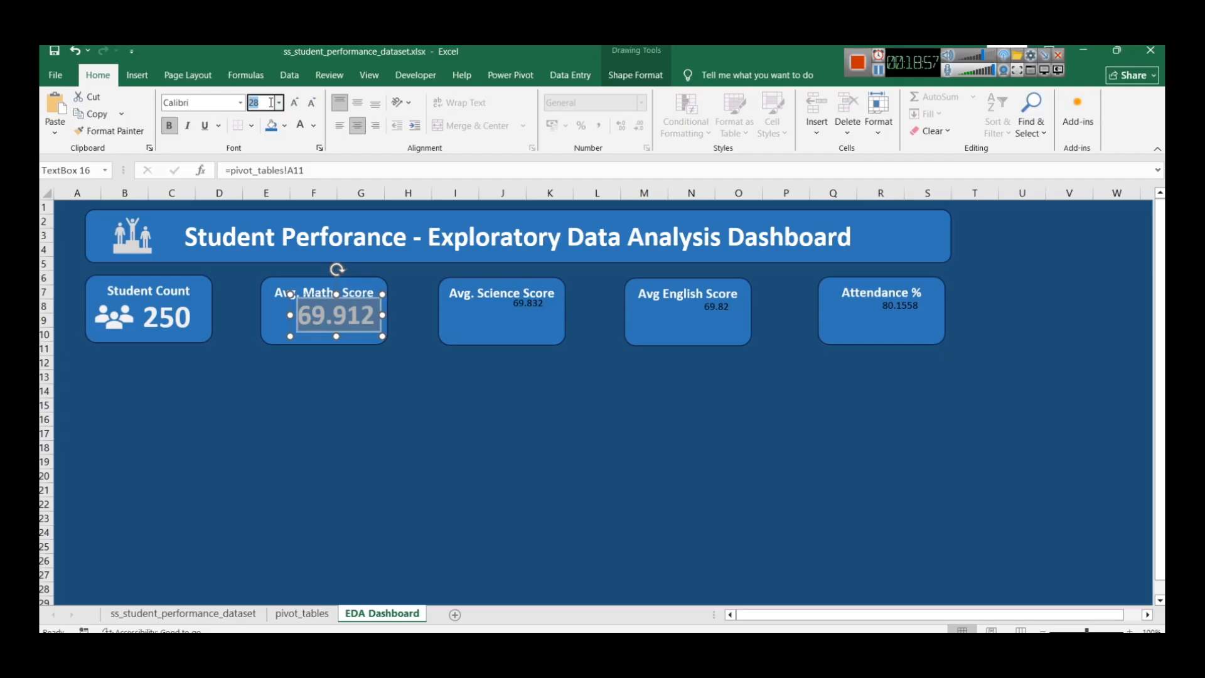
type("26")
key("Return")
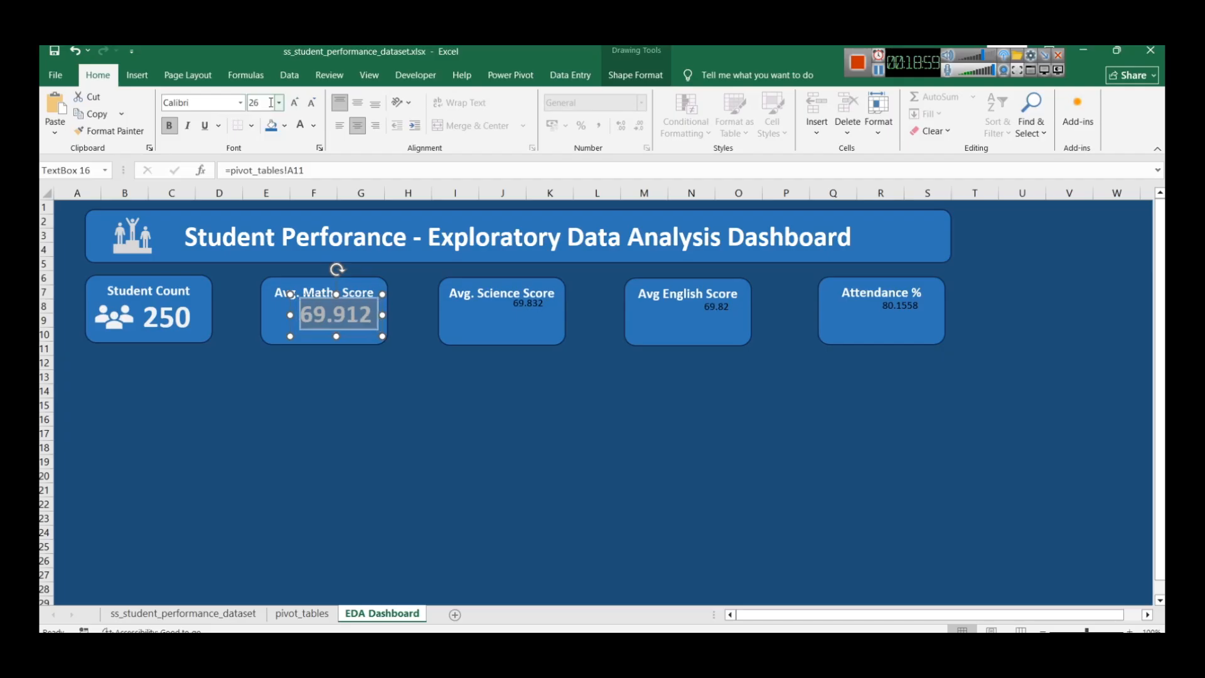
left_click(400, 417)
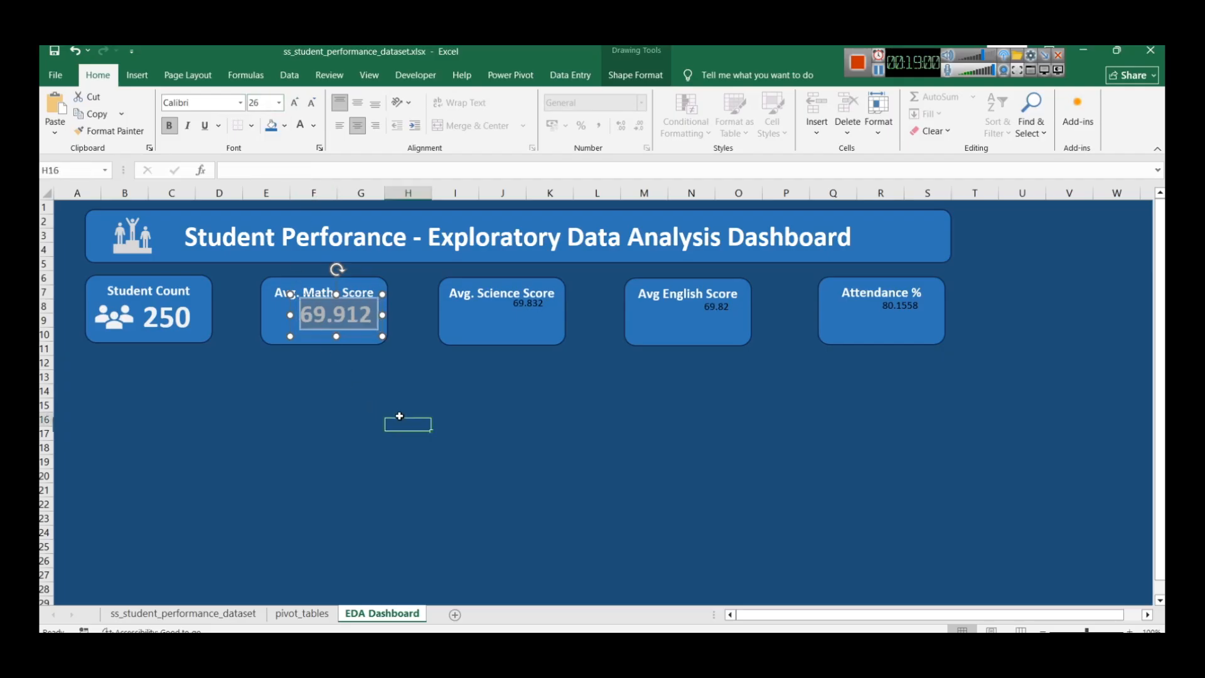
Step: Pick up the formatting of the Avg. Maths Score value with Format Painter
left_click(304, 311)
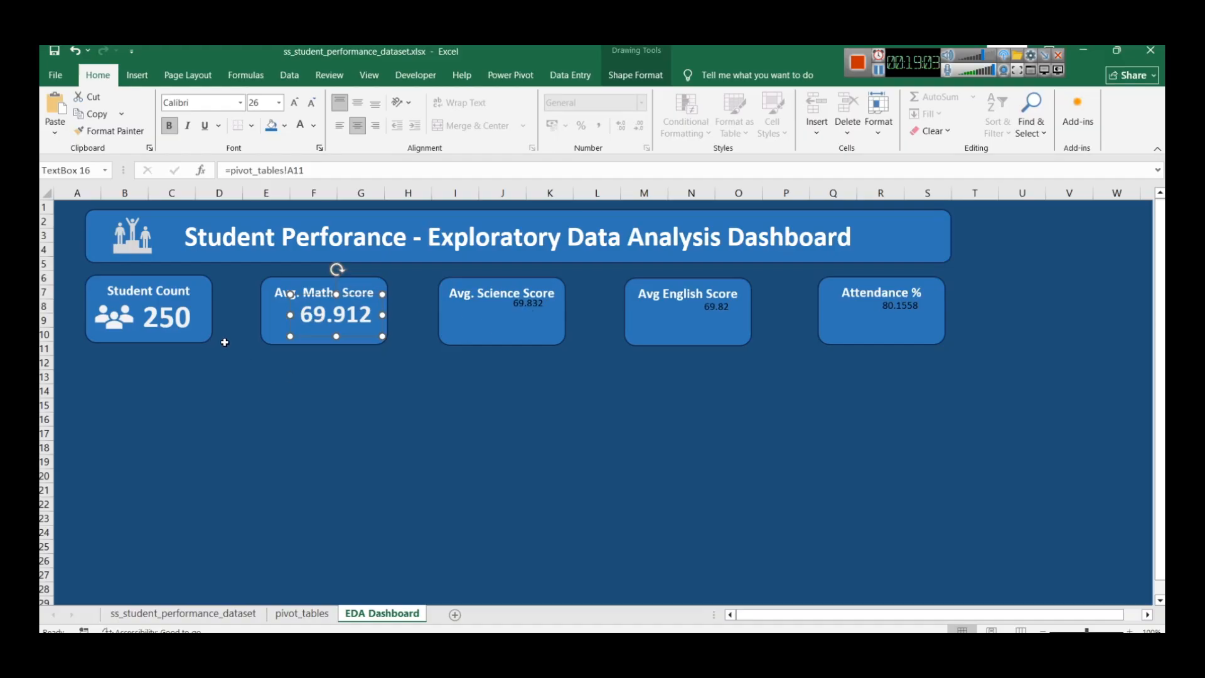
left_click(110, 130)
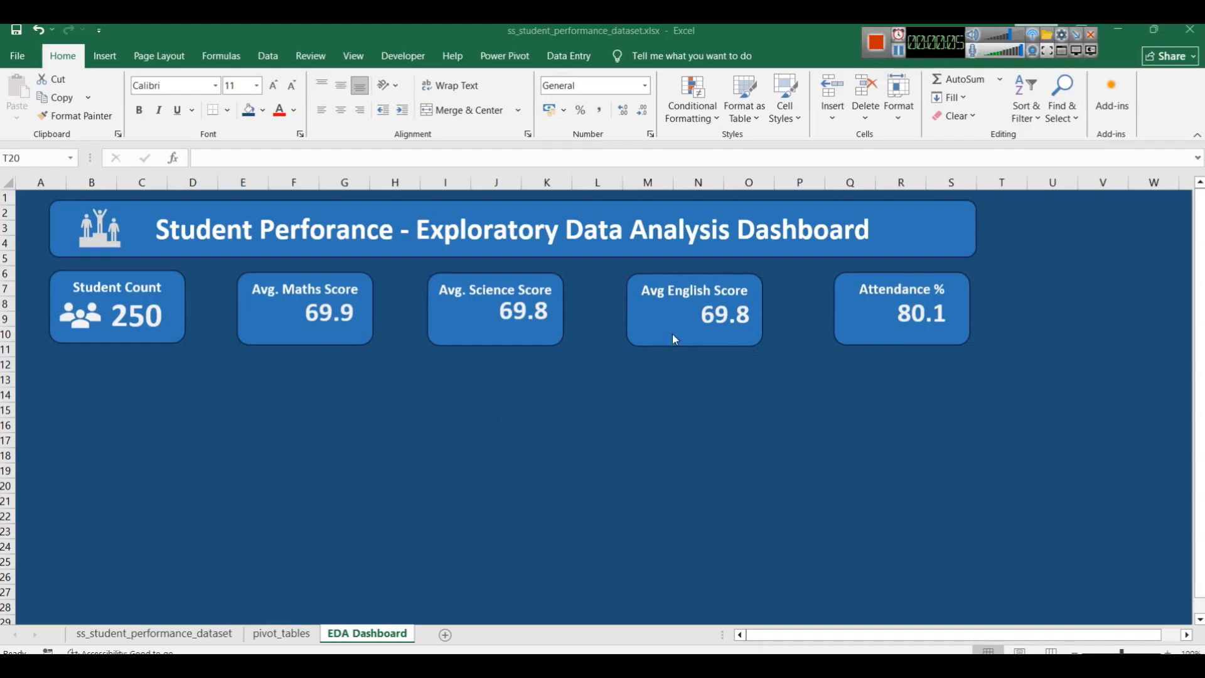
Step: Widen the text box of the Avg English Score value so the whole number fits on one line
left_click(713, 324)
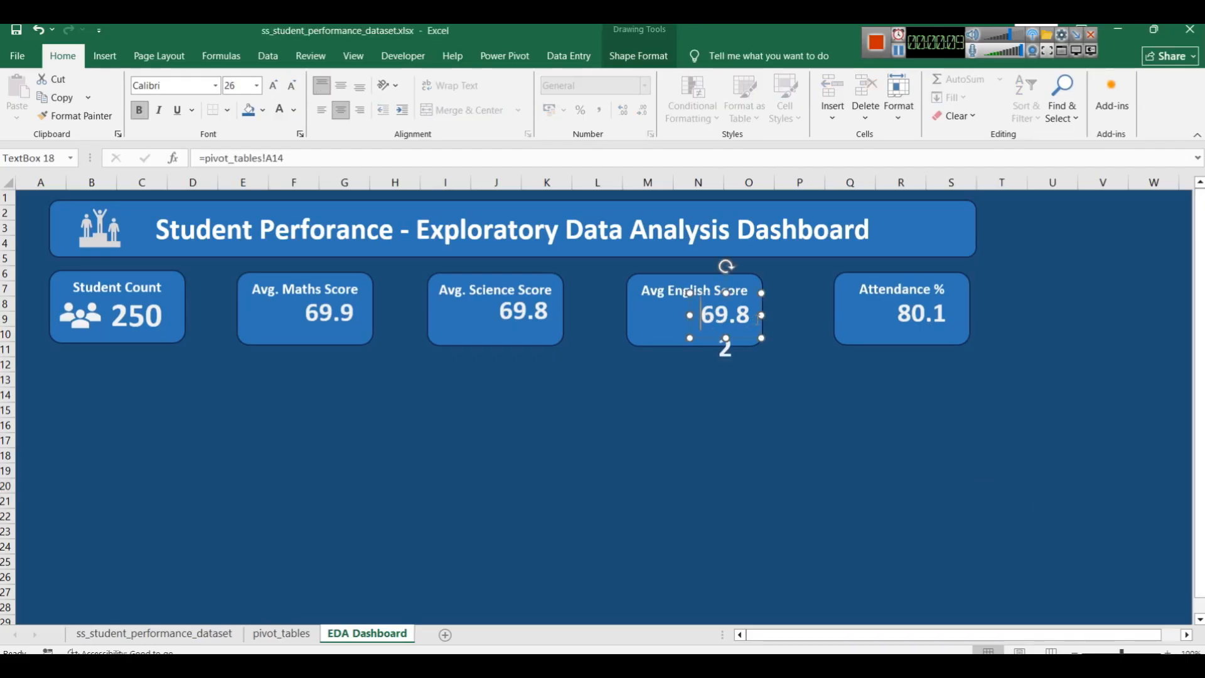
left_click(747, 386)
left_click(737, 321)
Step: Widen the text box of the Avg. Science Score value so two decimals fit, and adjust its position in the card
left_click(529, 317)
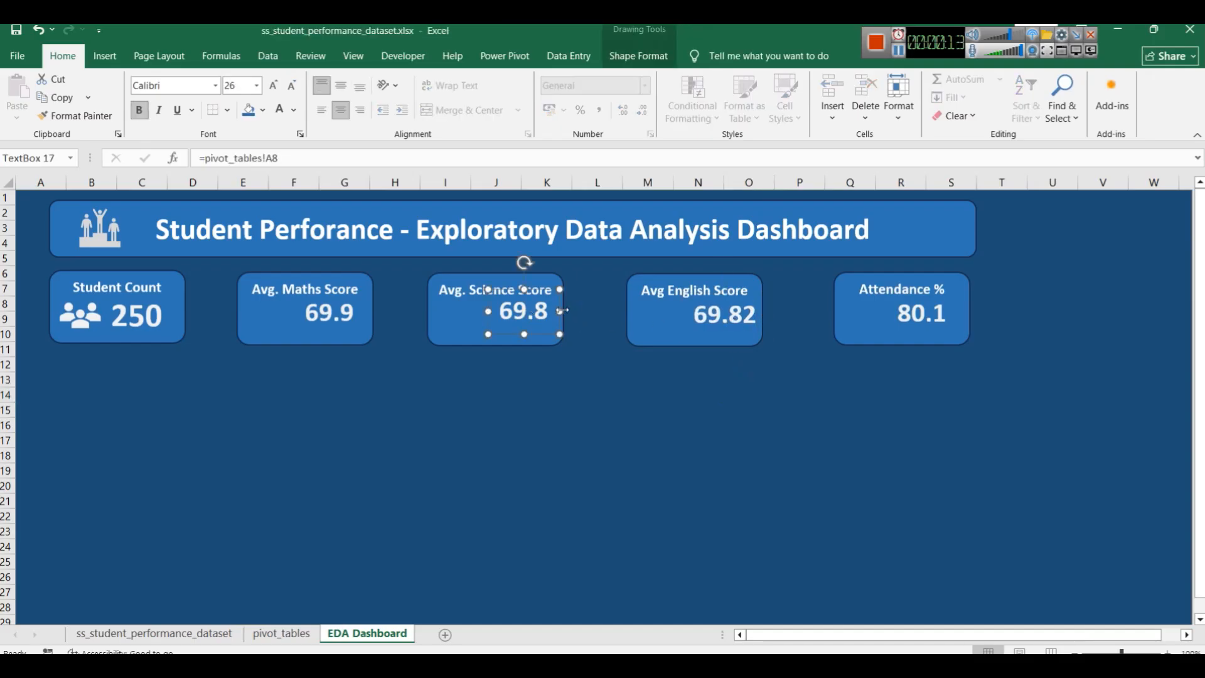
left_click(597, 408)
left_click(538, 314)
left_click_drag(540, 314, 536, 315)
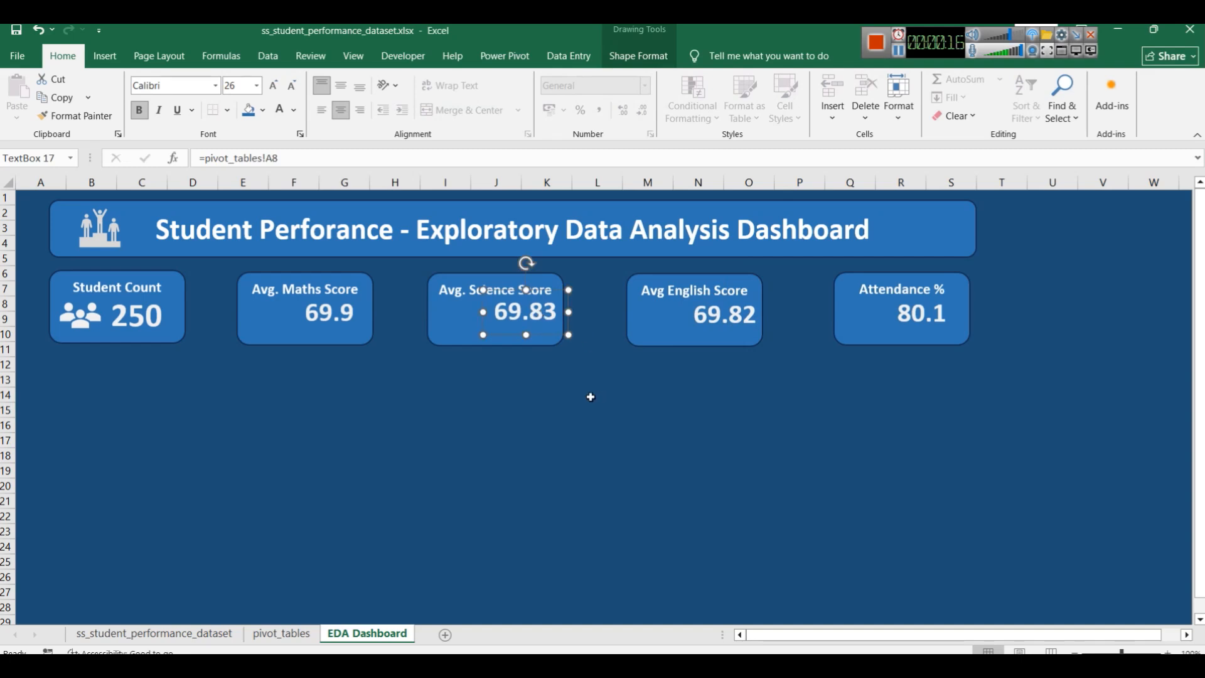
Step: Resize the text box of the Avg. Maths Score value and adjust its position in the card
left_click(304, 336)
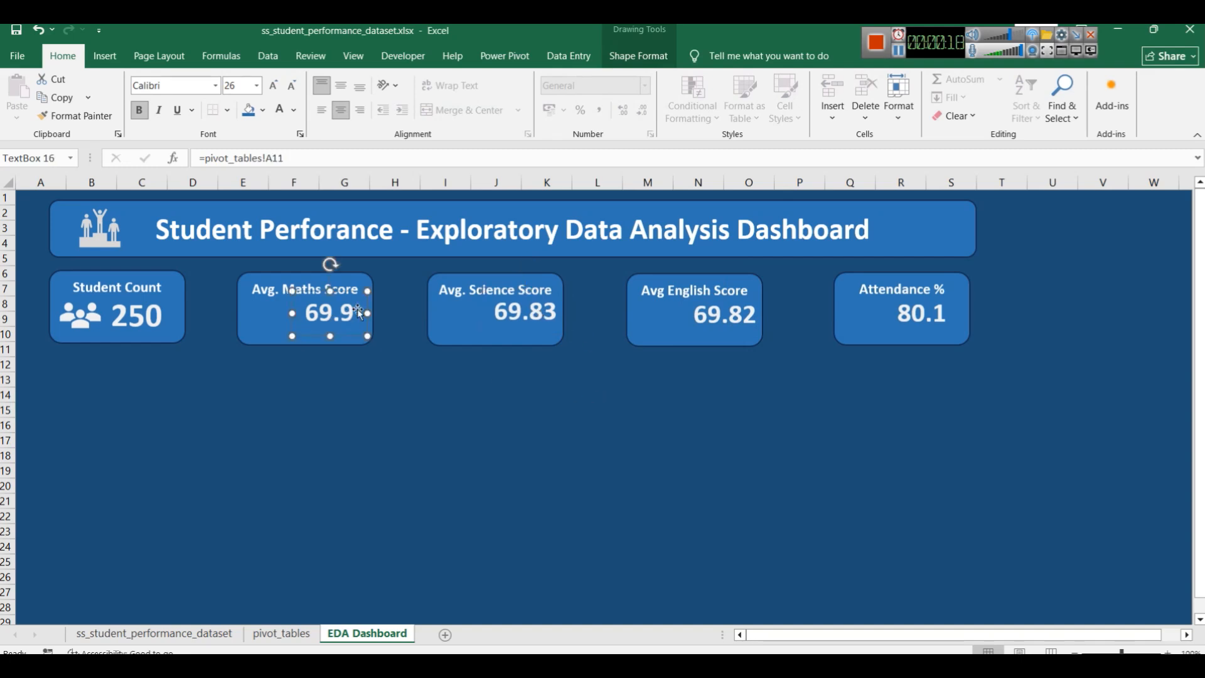
left_click_drag(367, 313, 325, 315)
left_click(406, 474)
left_click(899, 52)
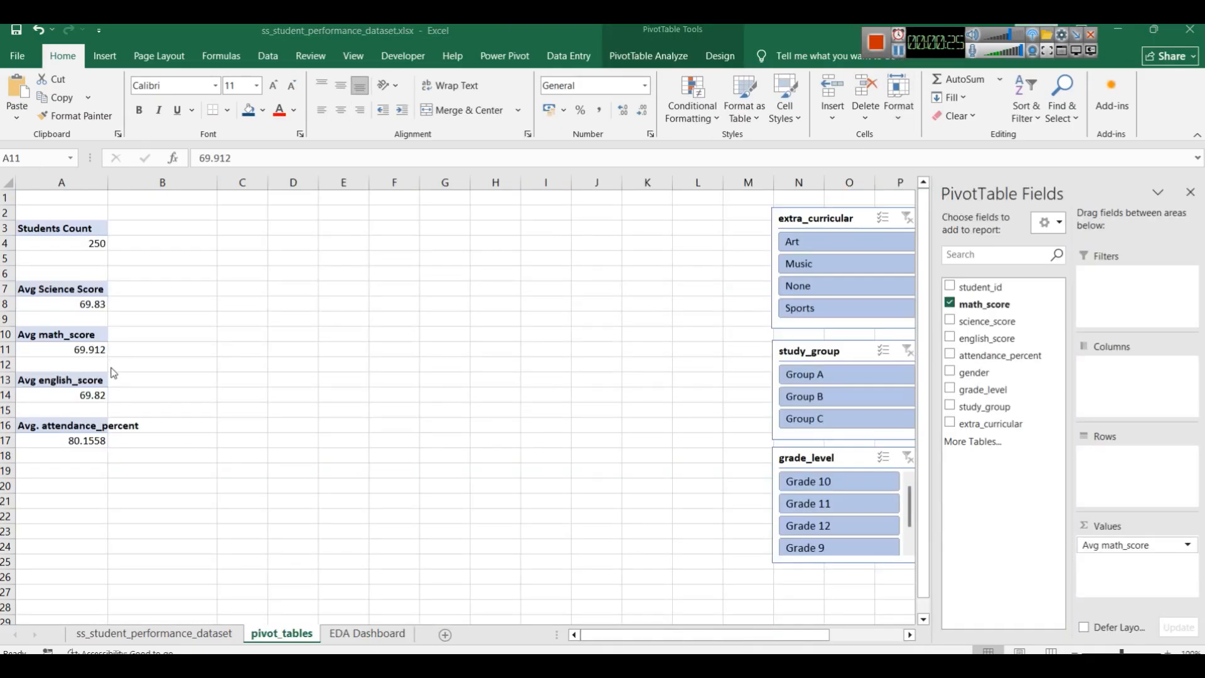
Step: Apply the custom number format 0.00 to the Avg math_score value field in the pivot table
left_click(100, 357)
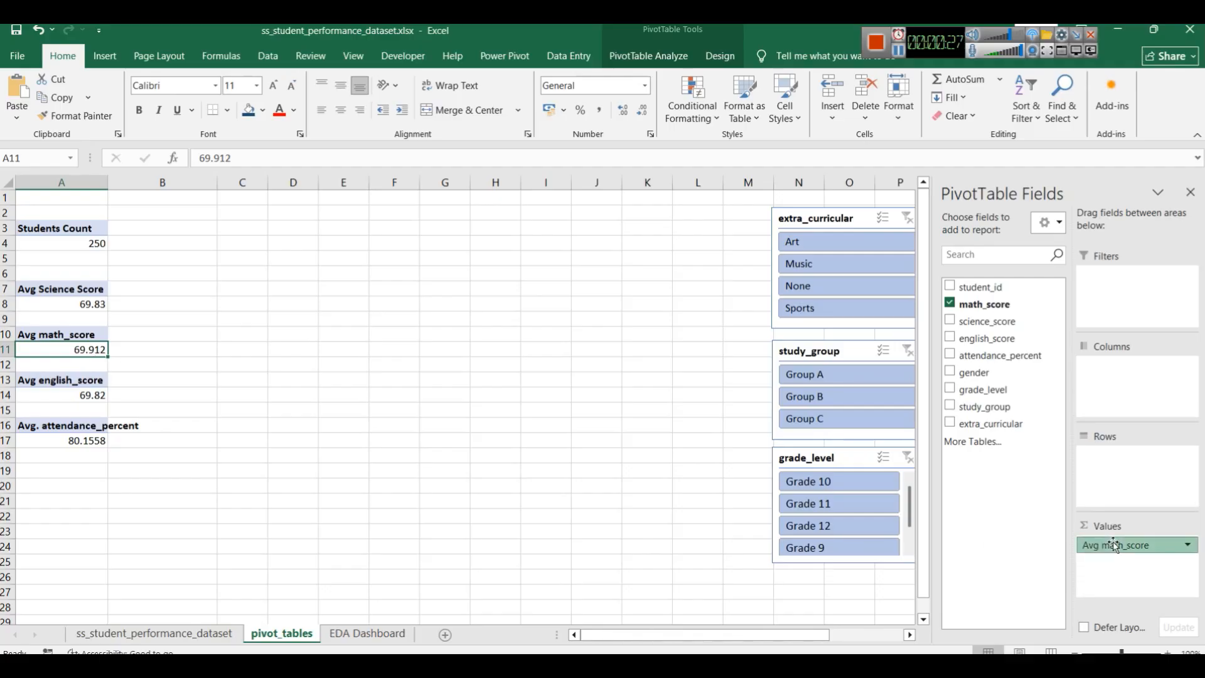
left_click(1096, 541)
left_click(1108, 520)
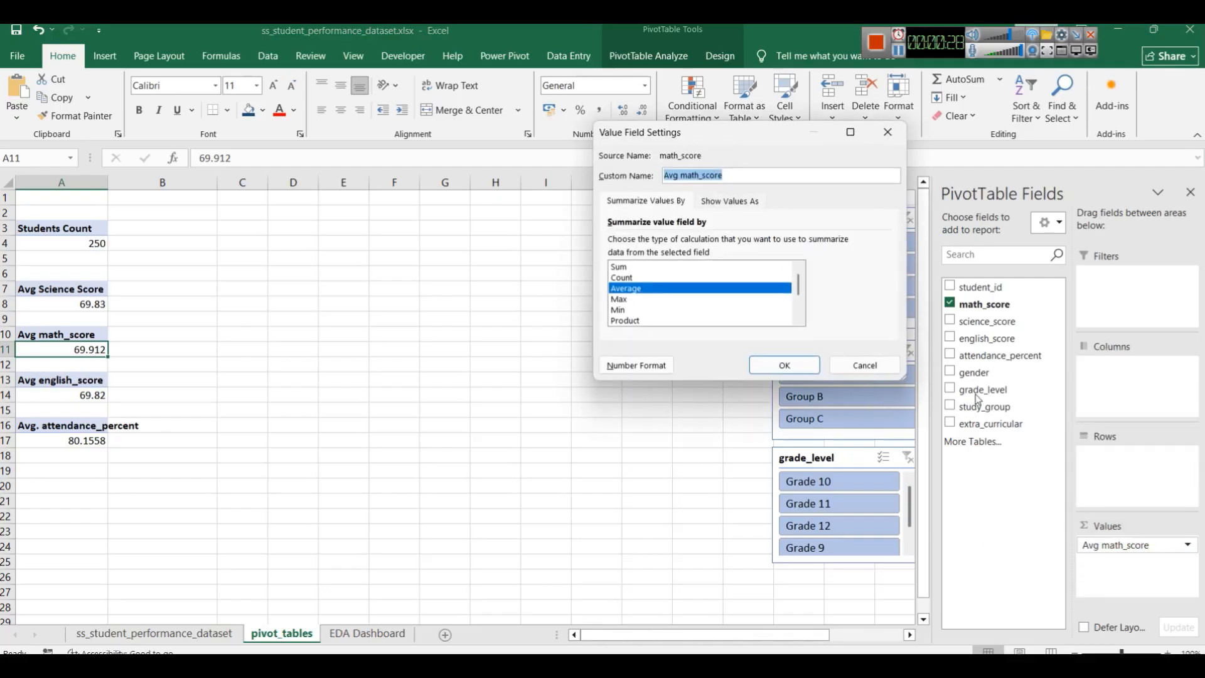
left_click(632, 361)
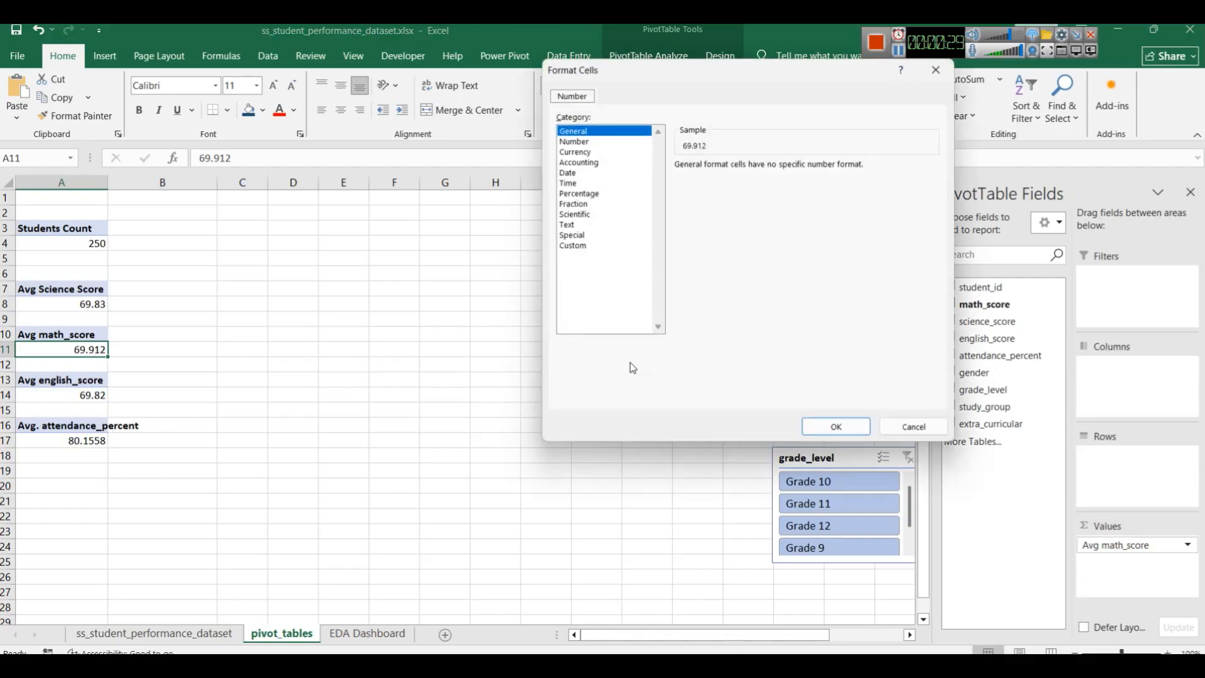
left_click(582, 248)
left_click(691, 215)
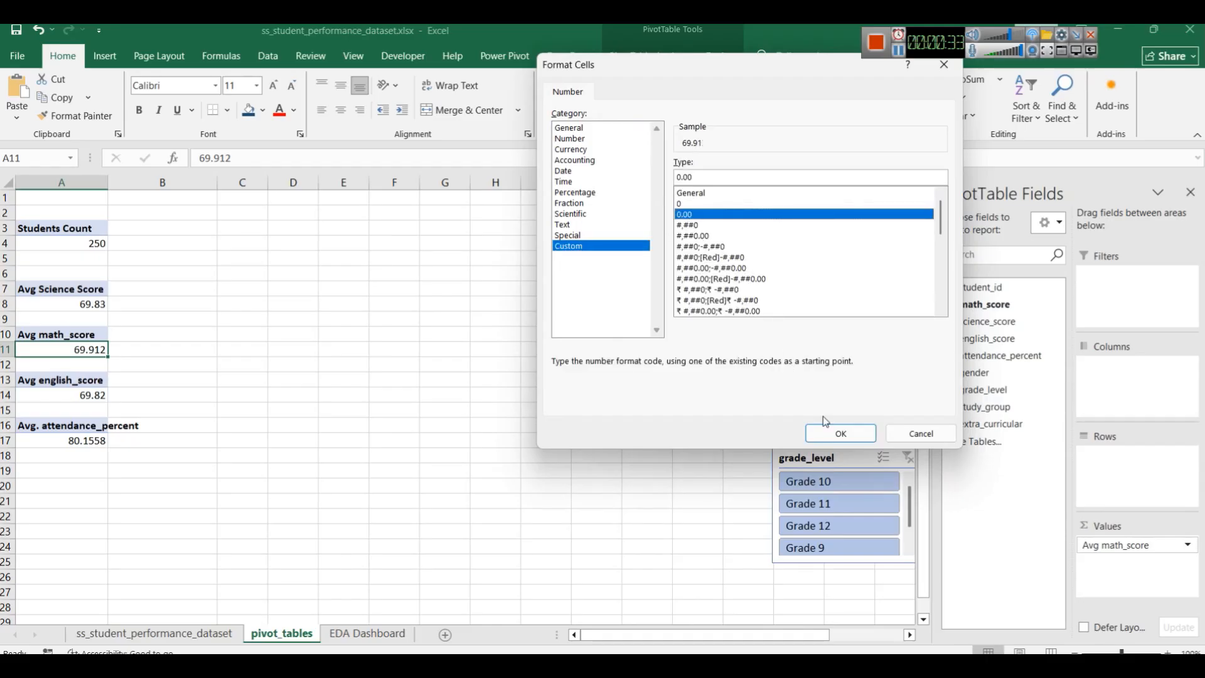
left_click(840, 433)
left_click(783, 364)
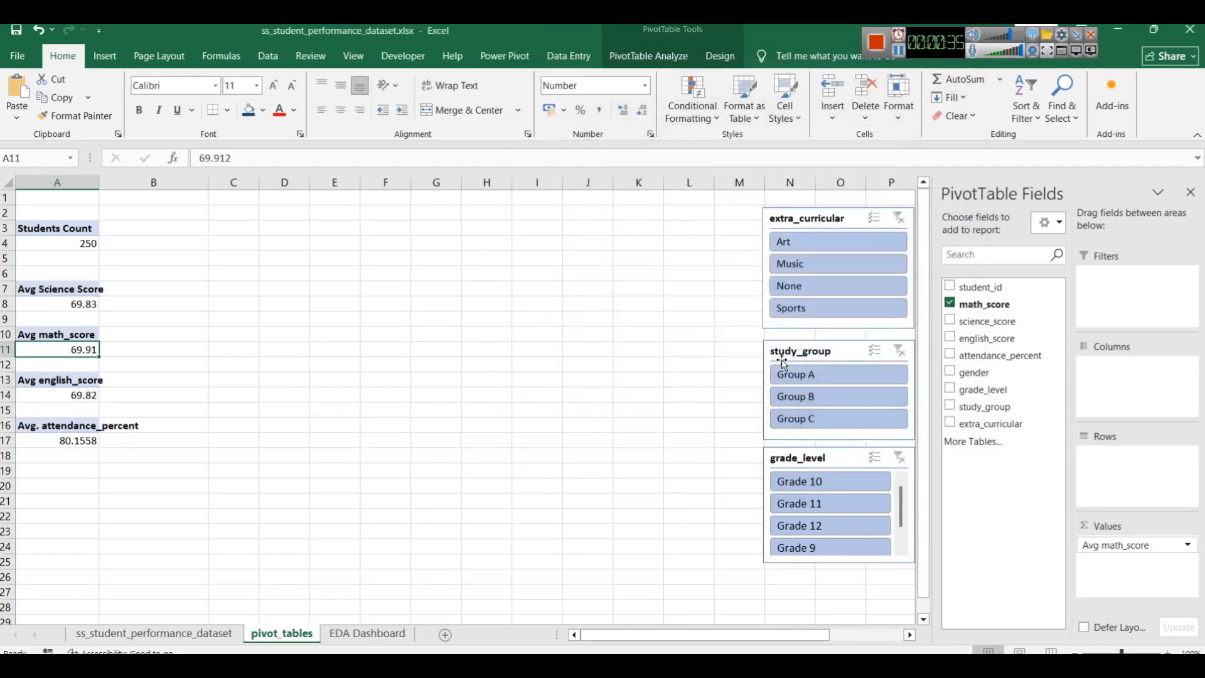
Step: Apply the custom number format 0.00 to the Avg. attendance_percent value field in the pivot table
left_click(74, 439)
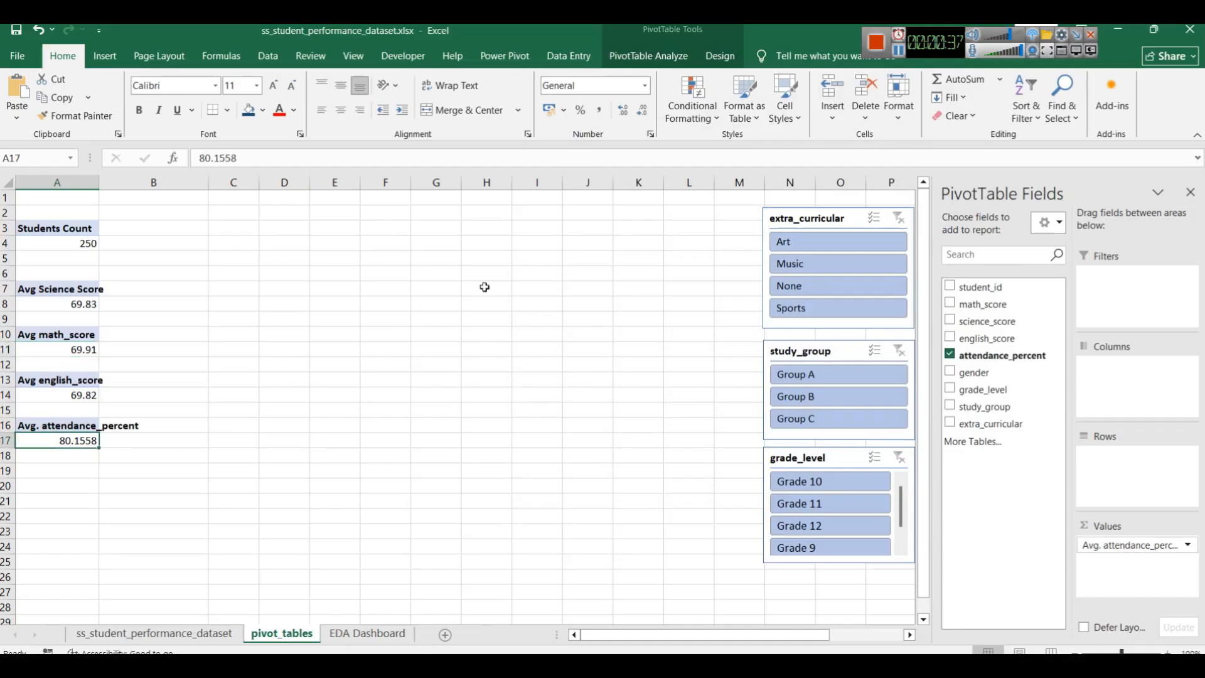
left_click(1180, 545)
left_click(1124, 522)
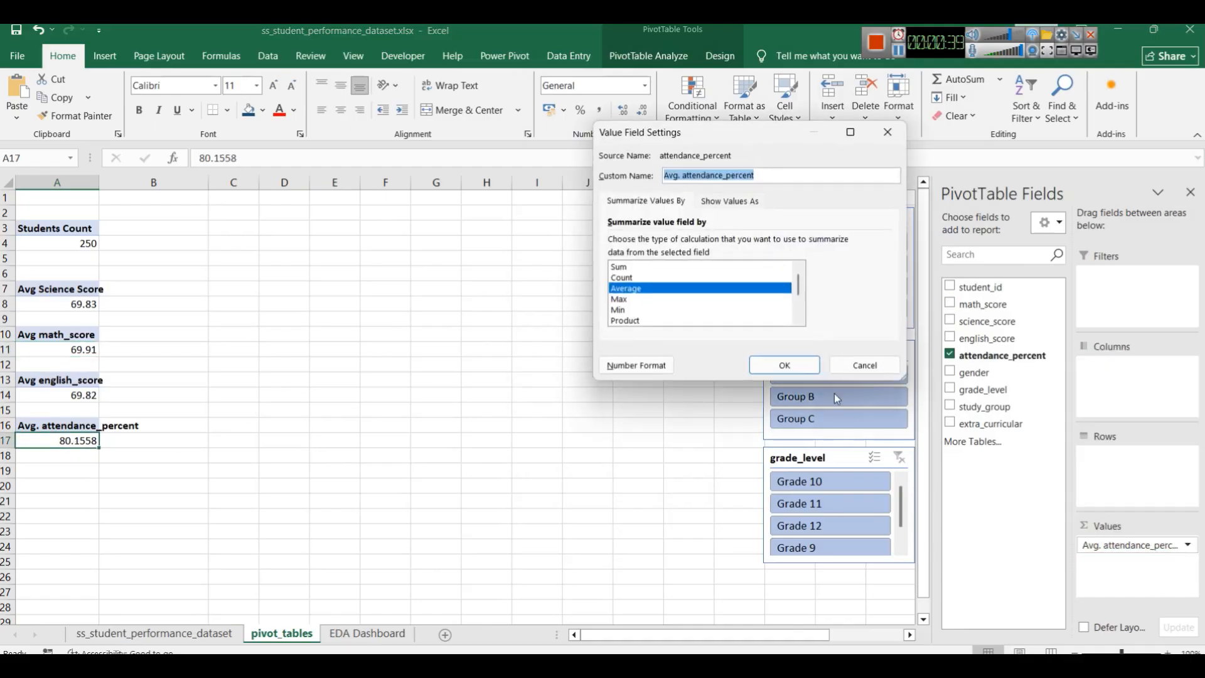
left_click(622, 364)
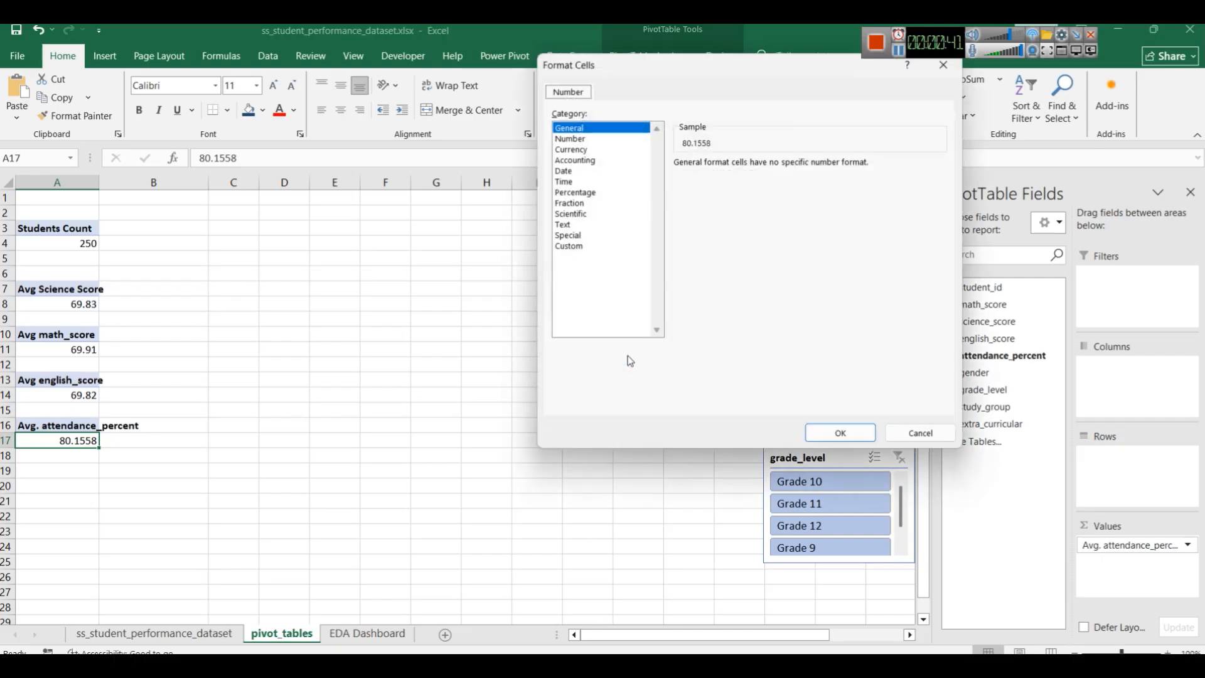
left_click(582, 246)
left_click(689, 215)
left_click(820, 430)
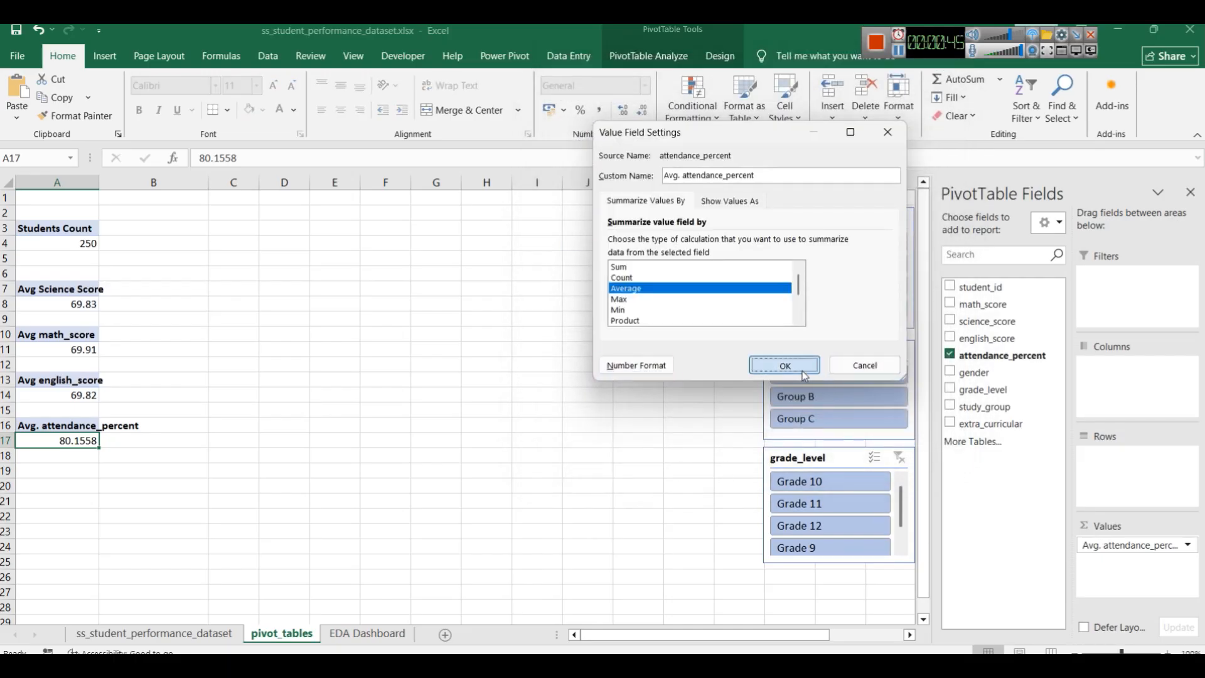
left_click(785, 365)
left_click(382, 425)
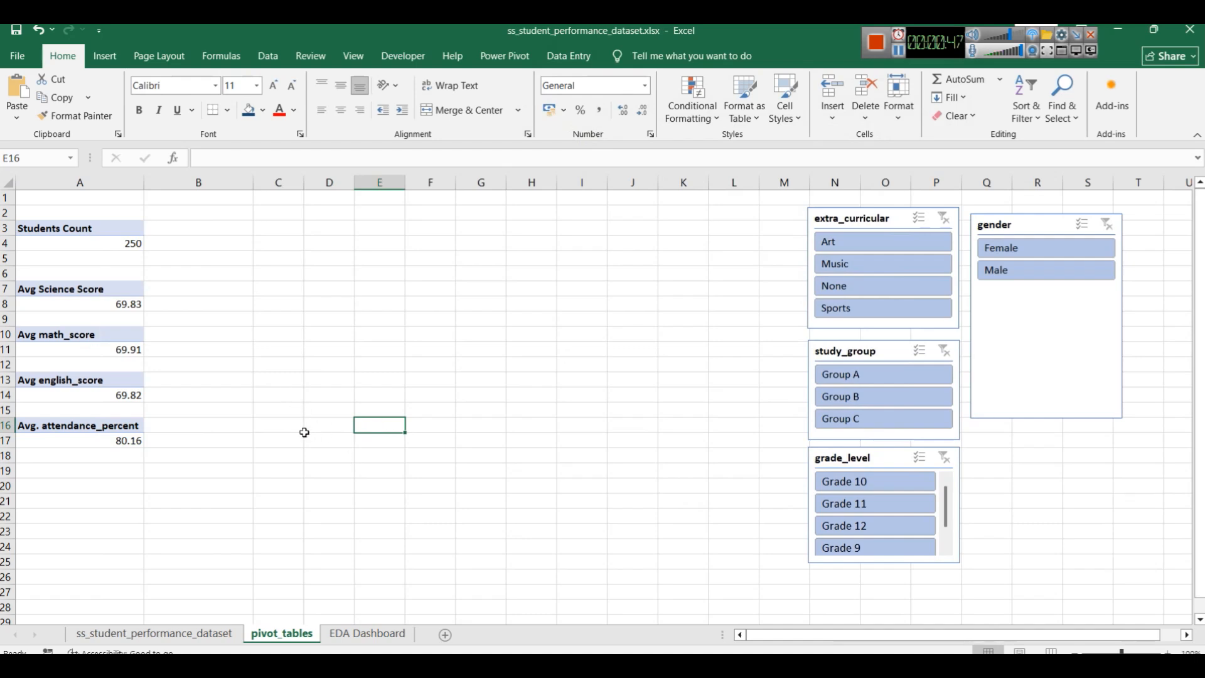
Step: On the EDA Dashboard sheet, shift the Avg English Score and Attendance % values slightly left within their cards
left_click(368, 632)
left_click(403, 475)
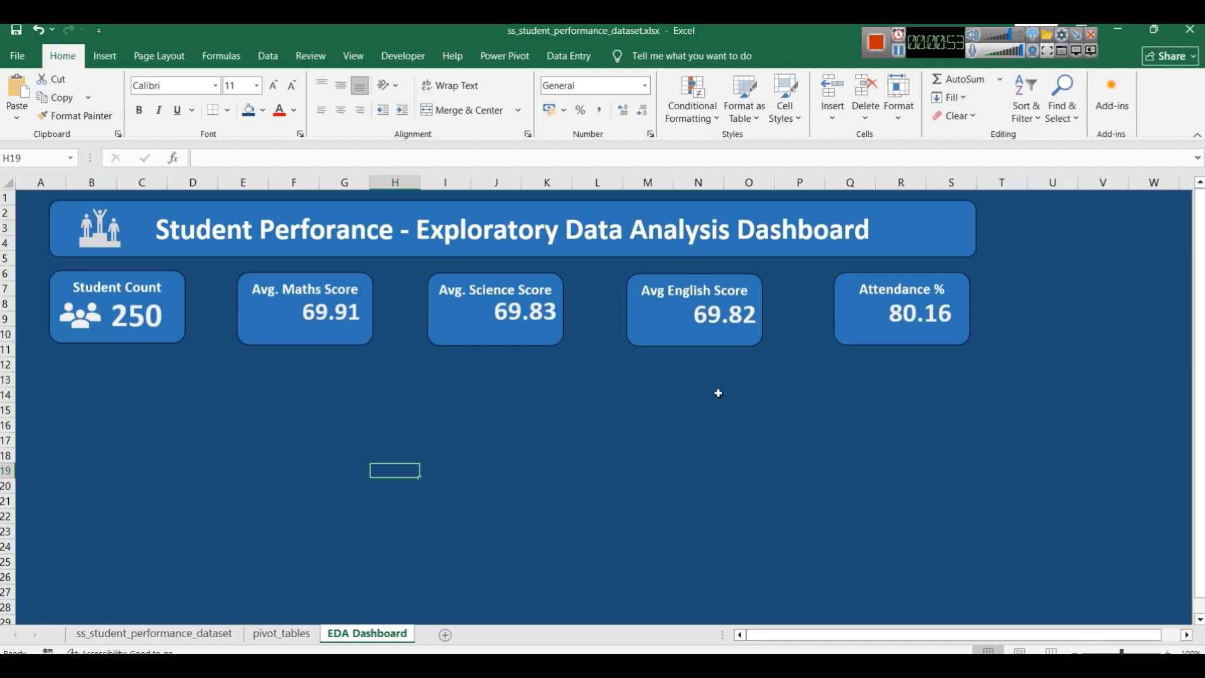
right_click(715, 317)
left_click(720, 312)
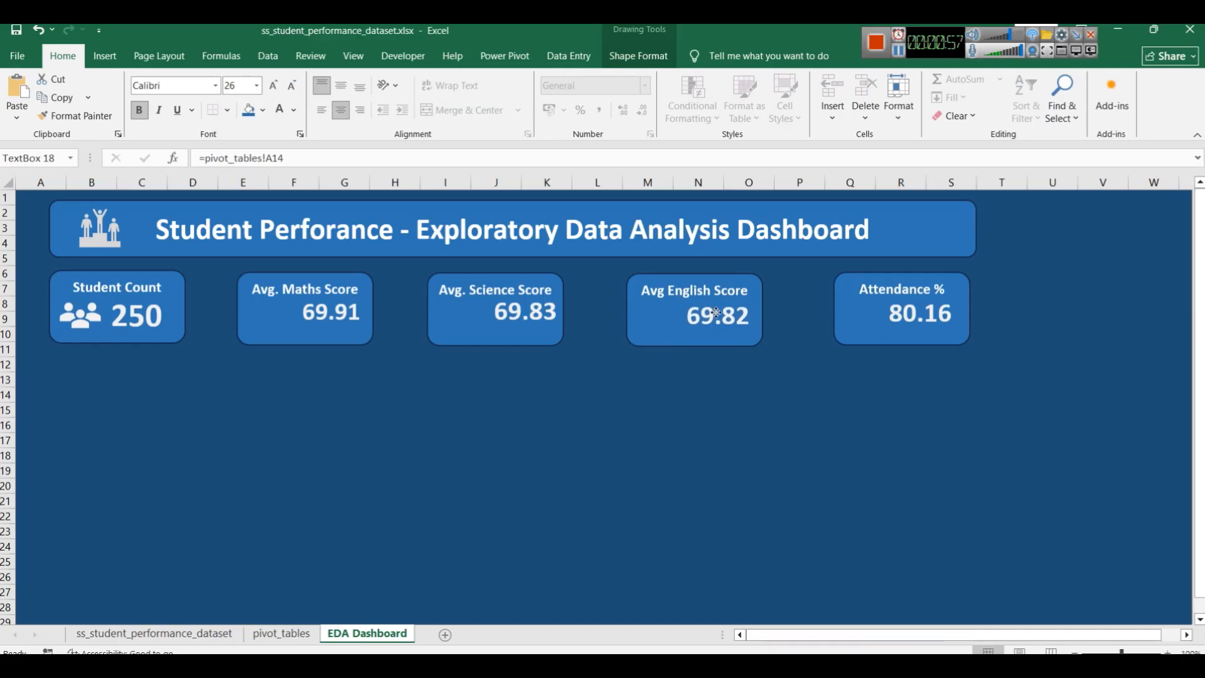
left_click(899, 425)
left_click(934, 312)
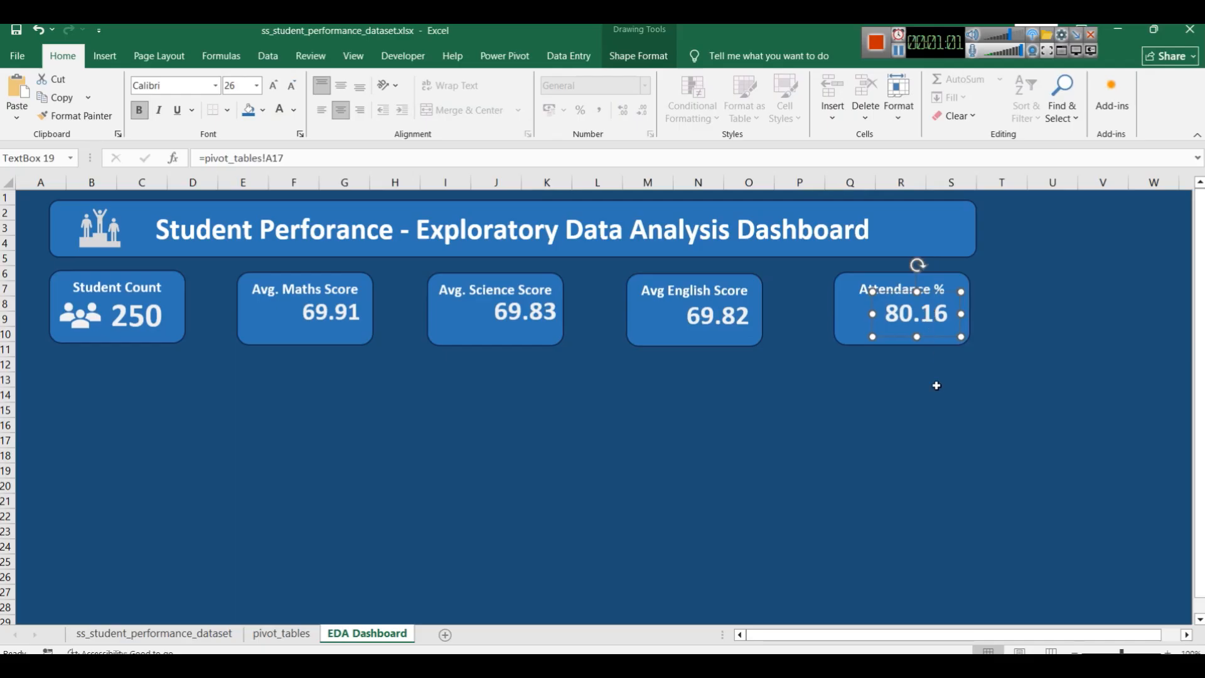
left_click(936, 411)
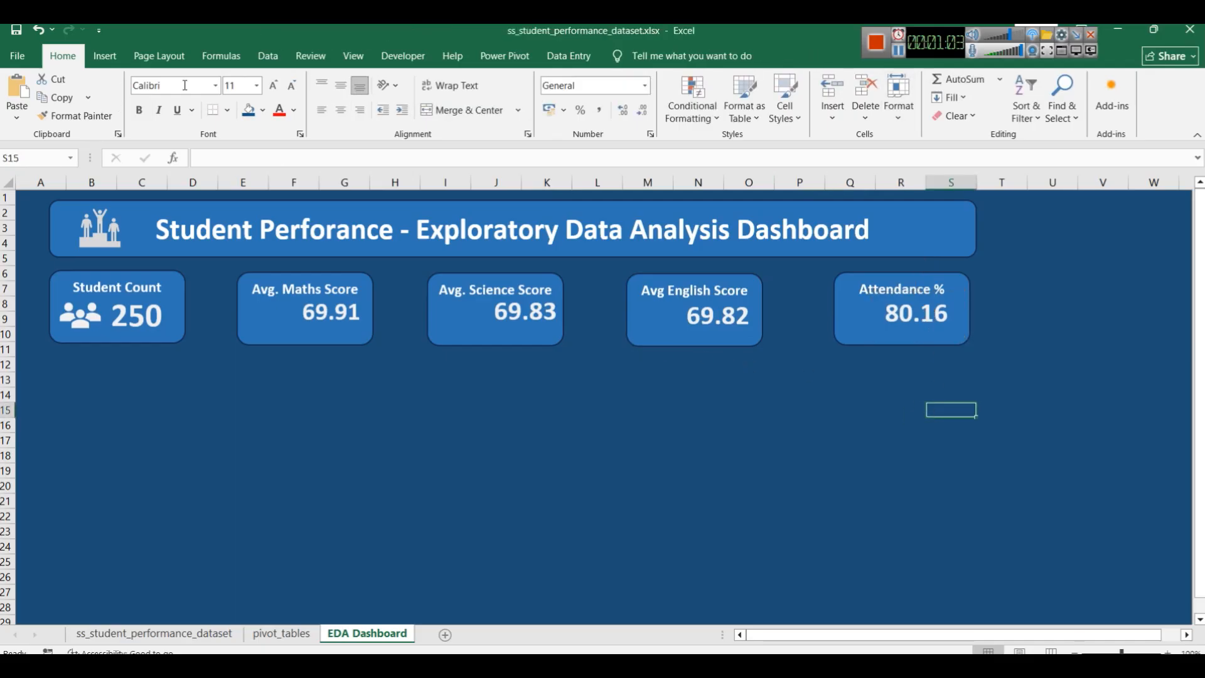
Step: Insert ruler, beaker and book-stack icons and place them in the Avg. Maths, Science and English Score cards respectively
left_click(105, 55)
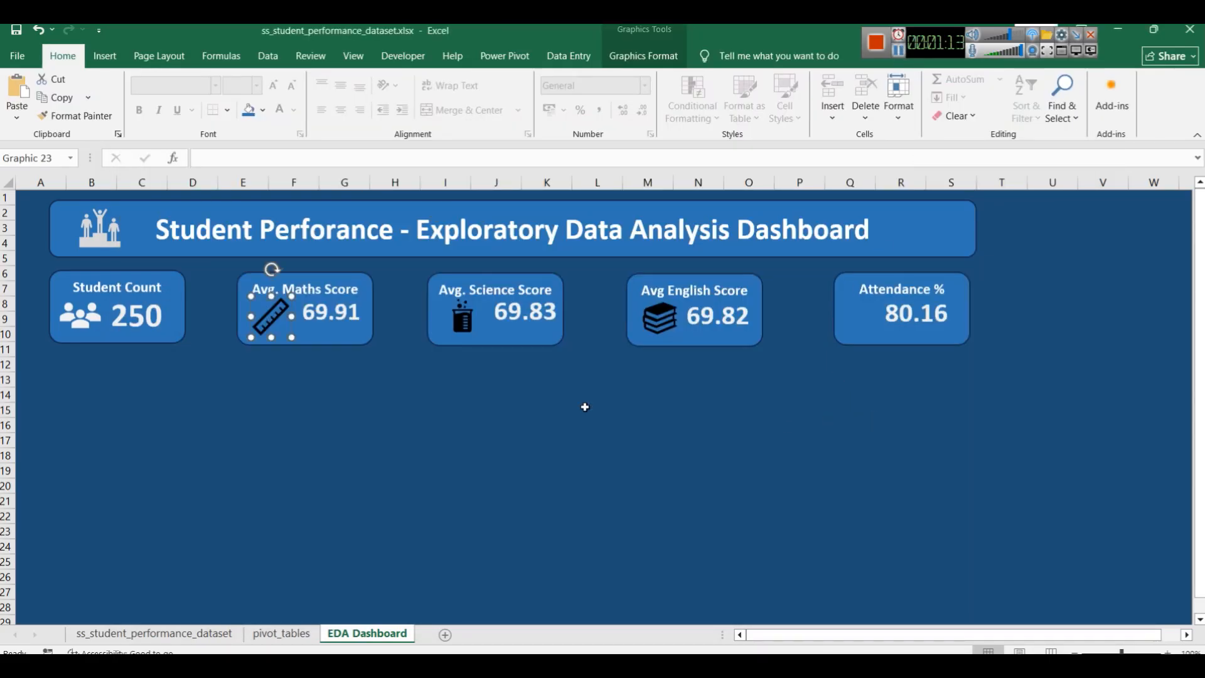
Step: Try to copy the Student Count icon's formatting to the ruler icon with Format Painter, and undo the result
left_click(96, 317)
left_click(65, 118)
left_click(269, 304)
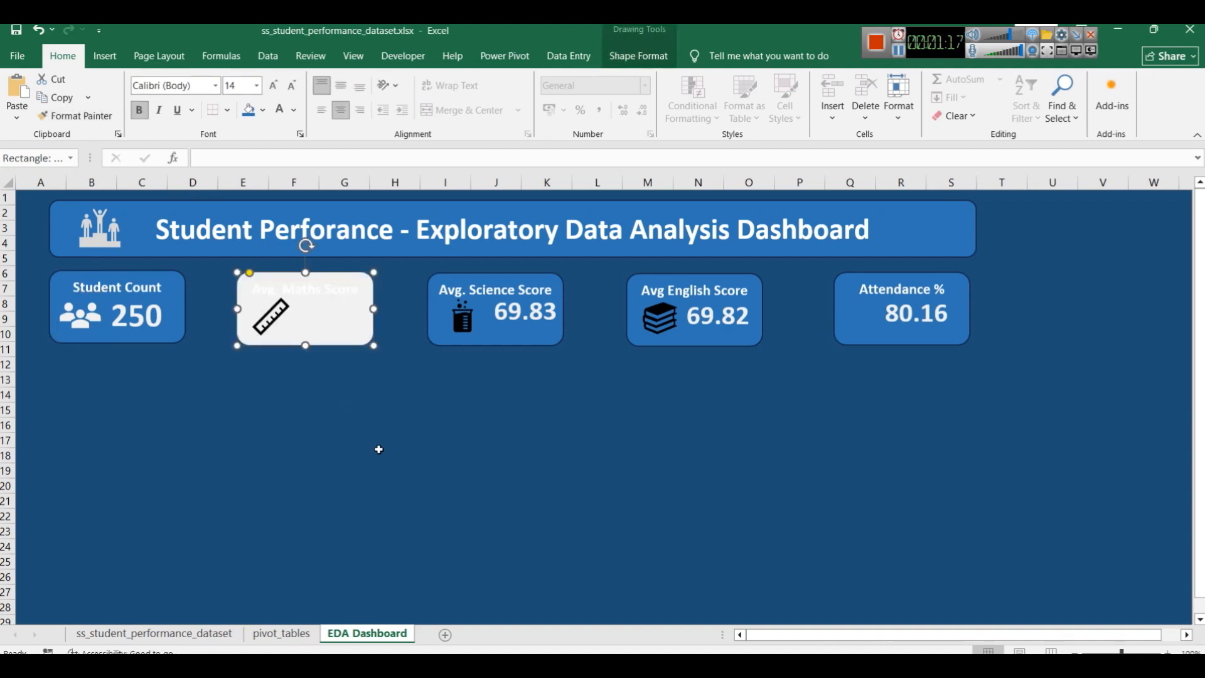
key("ctrl+z")
left_click(83, 319)
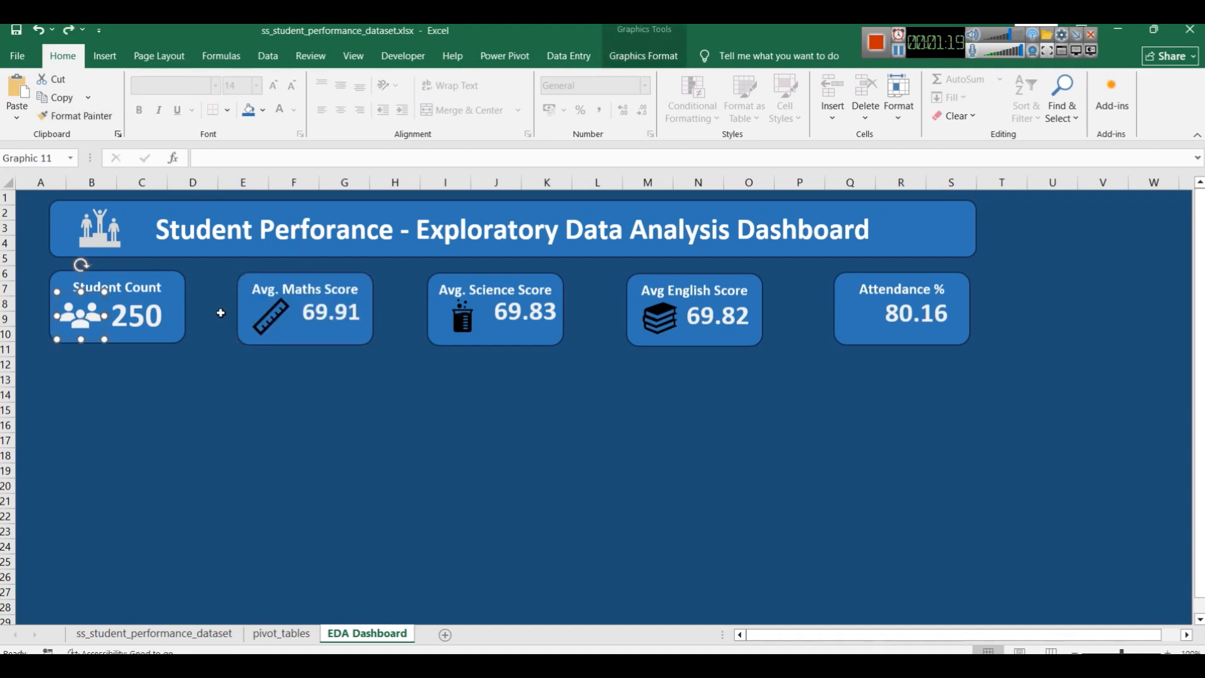
left_click(83, 123)
left_click(263, 314)
key("ctrl+z")
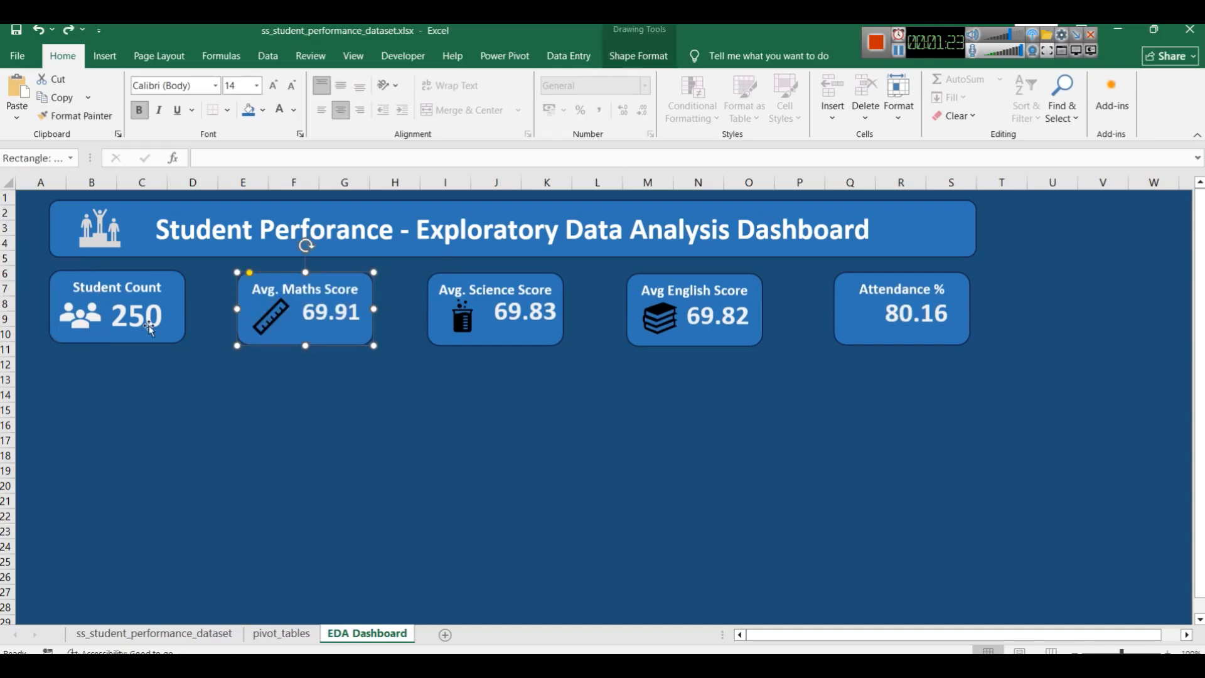
Step: Give the ruler icon in the Avg. Maths Score card a white graphics fill
left_click(271, 314)
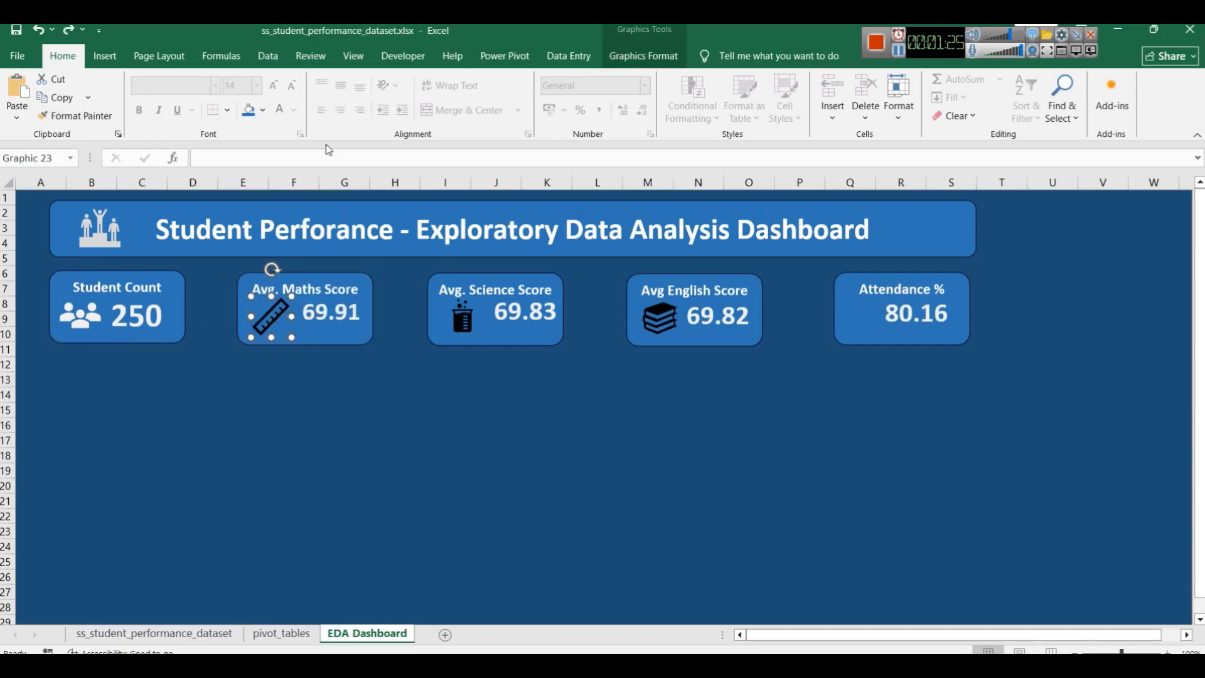
left_click(631, 55)
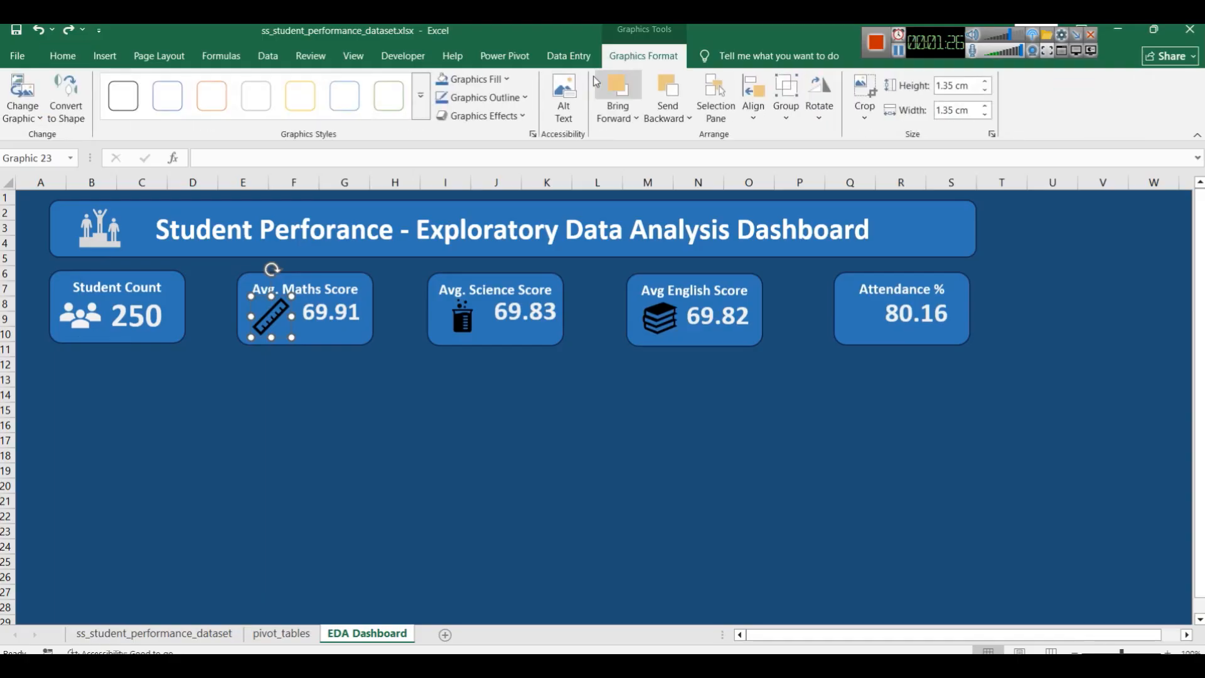
left_click(514, 81)
left_click(446, 205)
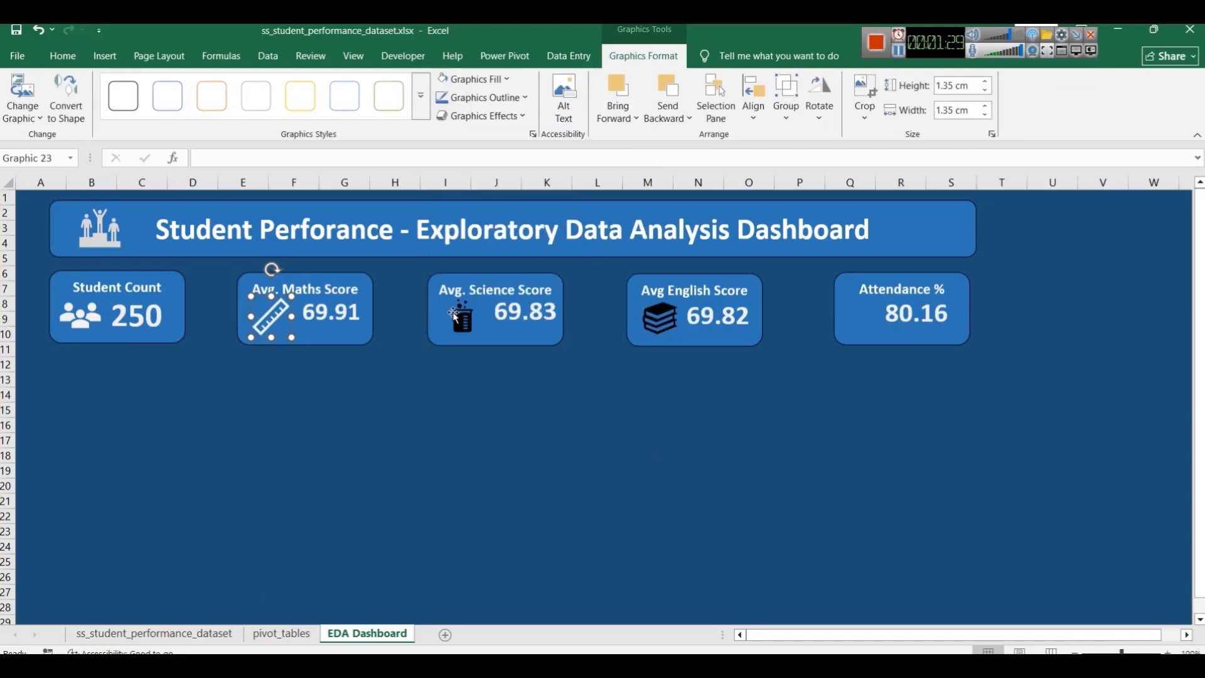
Step: Give the beaker icon in the Avg. Science Score card a white graphics fill
left_click(447, 315)
left_click(450, 317)
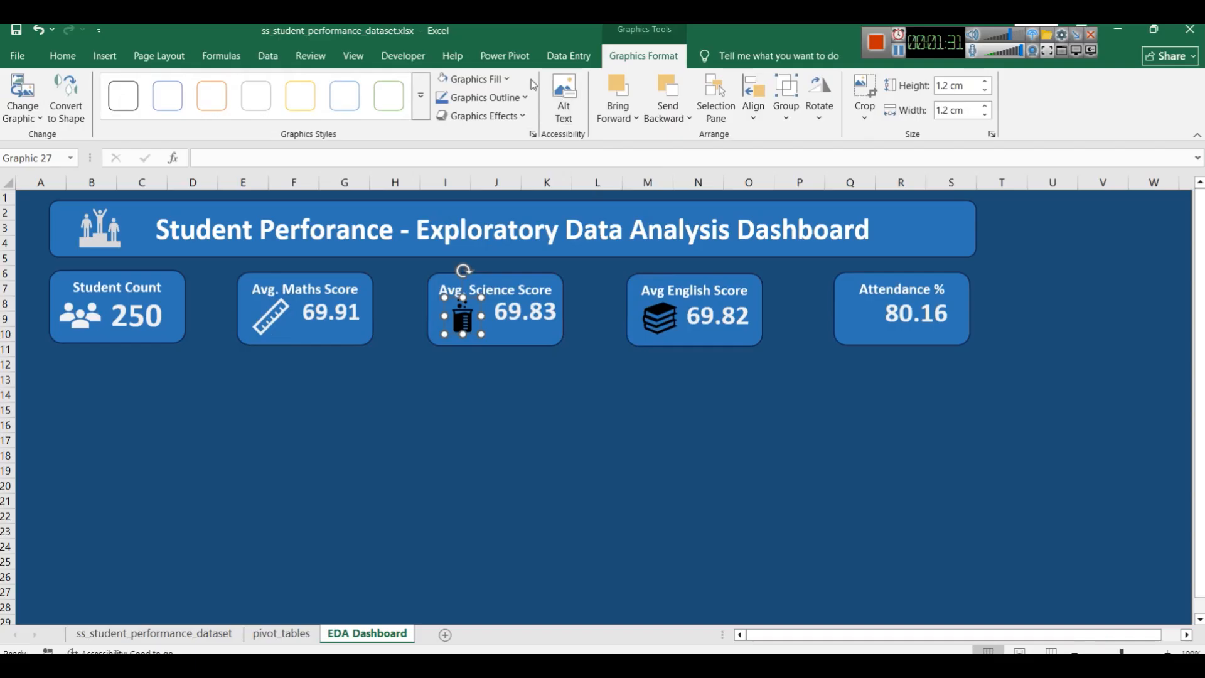
left_click(500, 80)
left_click(445, 204)
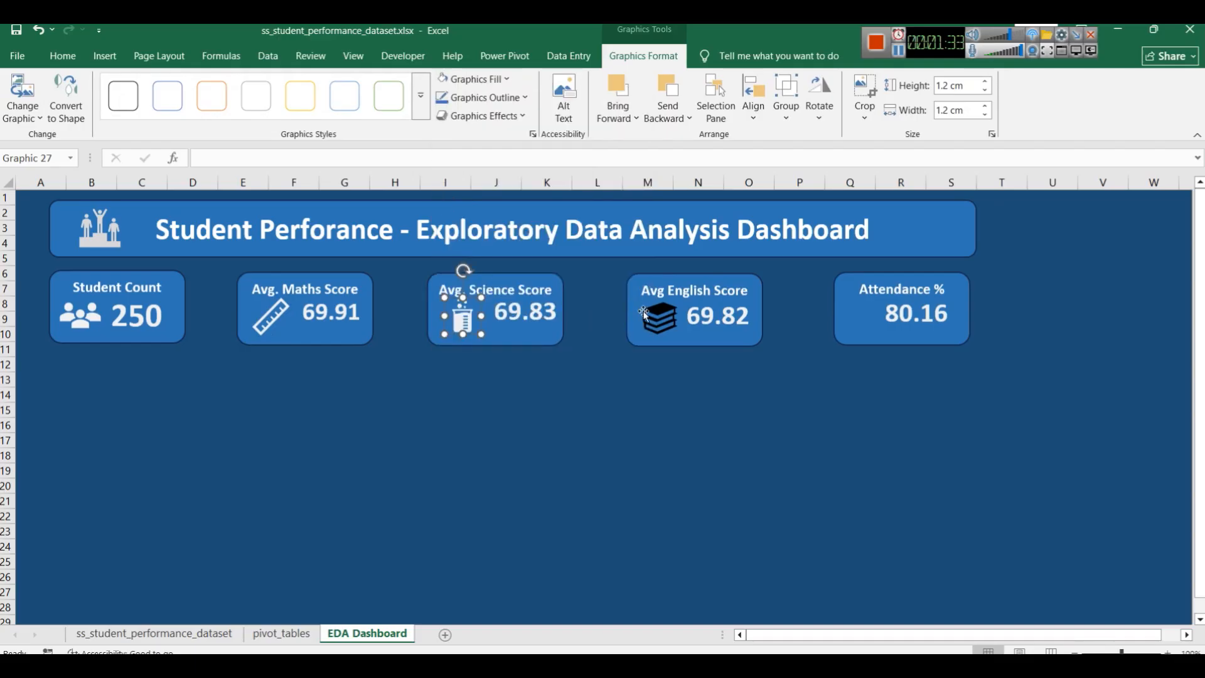
Step: Give the book-stack icon in the Avg English Score card a white graphics fill
left_click(663, 335)
left_click(649, 409)
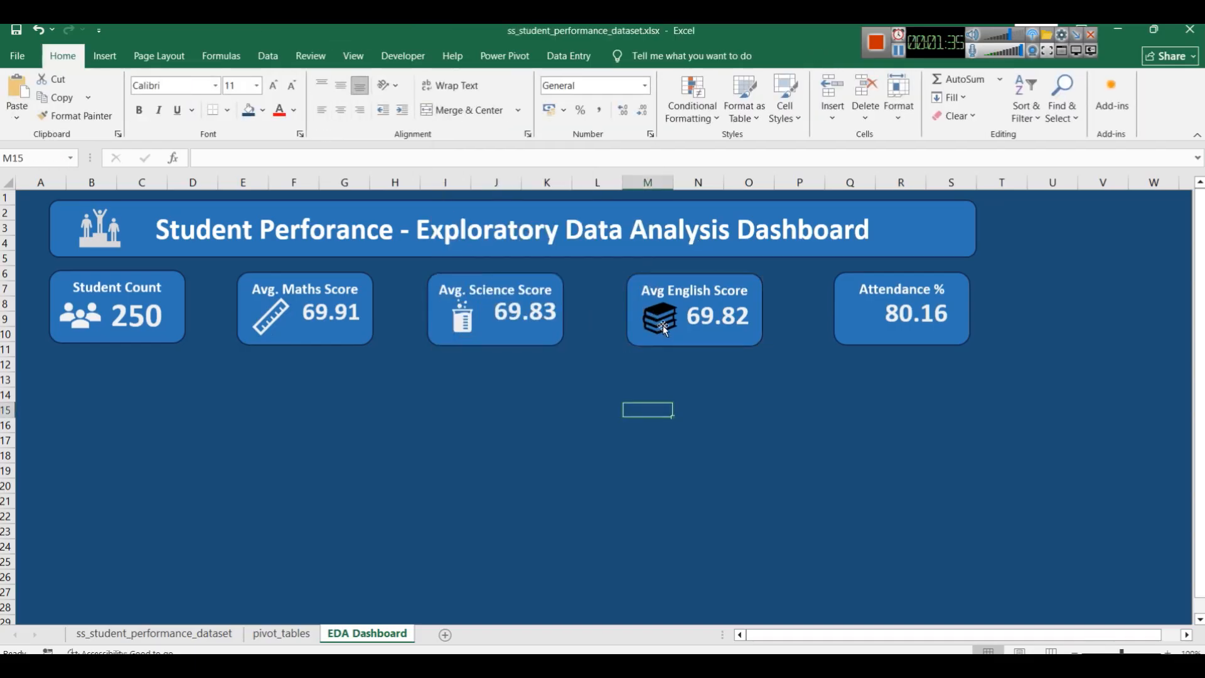
left_click(656, 314)
left_click(644, 56)
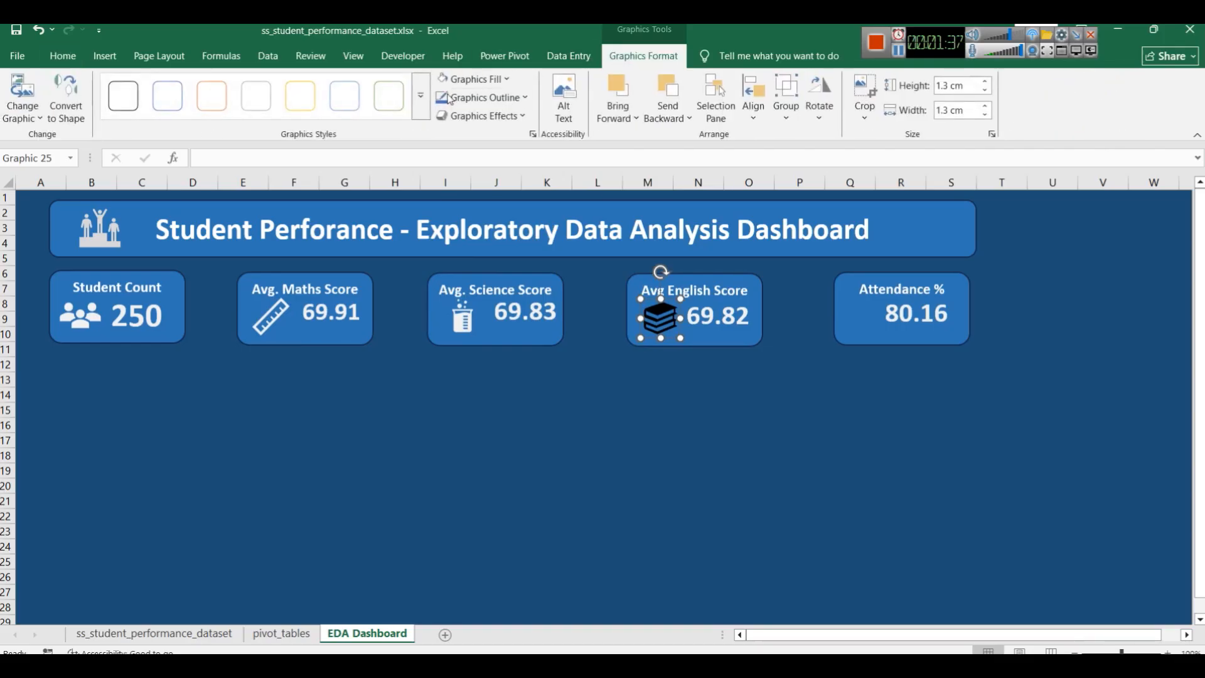
left_click(506, 79)
left_click(444, 202)
left_click(853, 395)
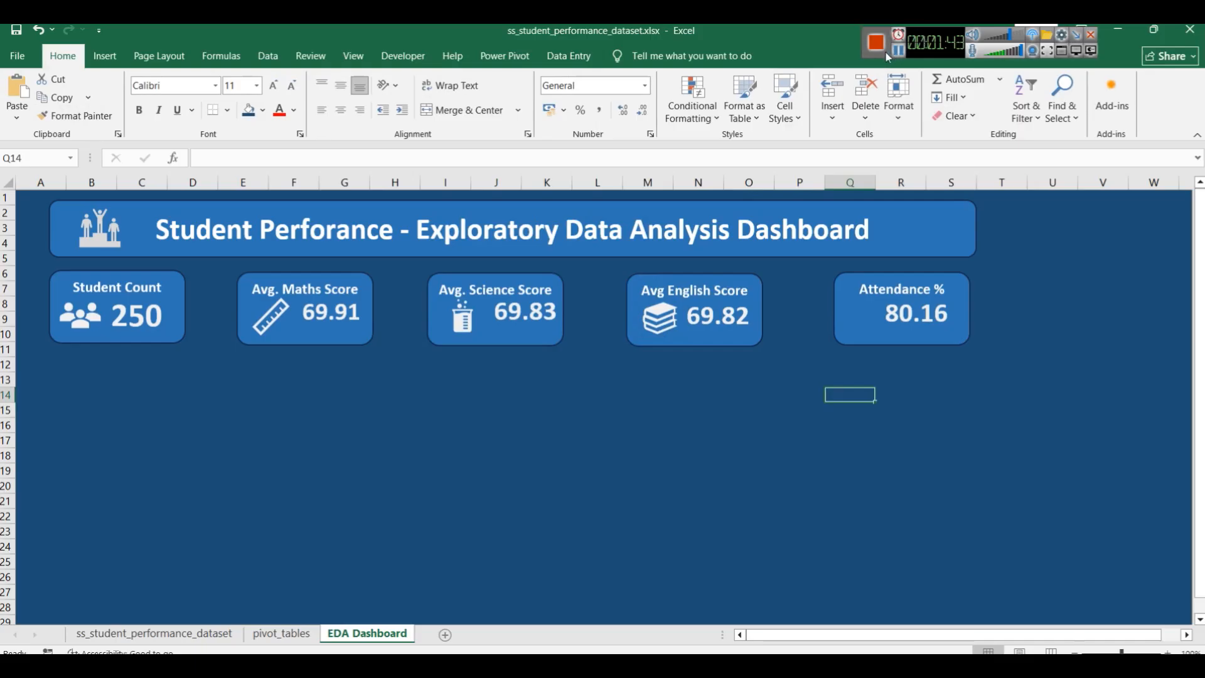
Step: Insert the classroom teacher icon from the Education category, sized to about 1.33 cm, inside the Attendance % card
left_click(97, 63)
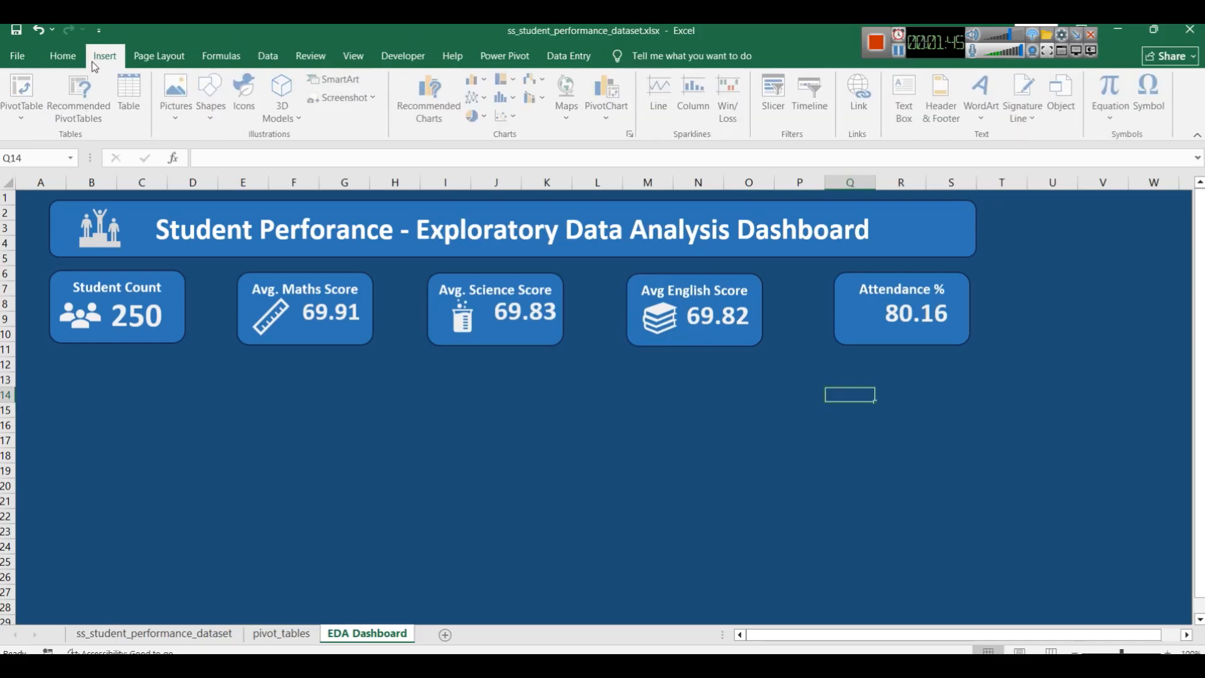
left_click(246, 94)
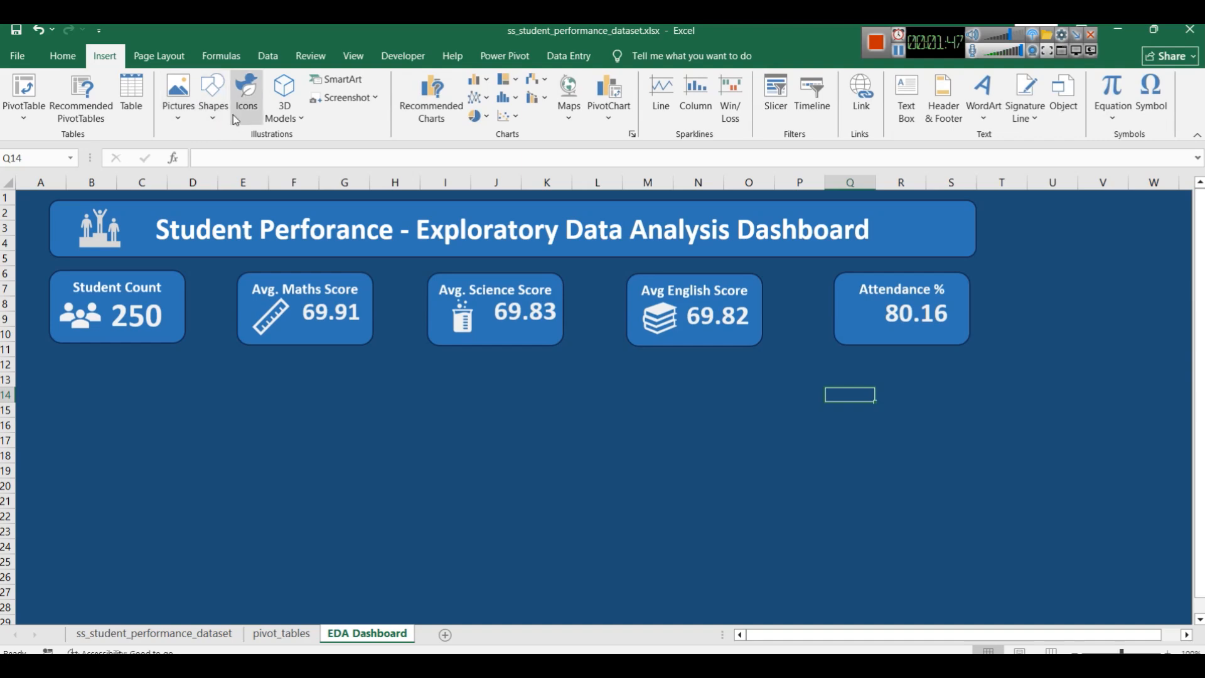
scroll(782, 342, "down", 15)
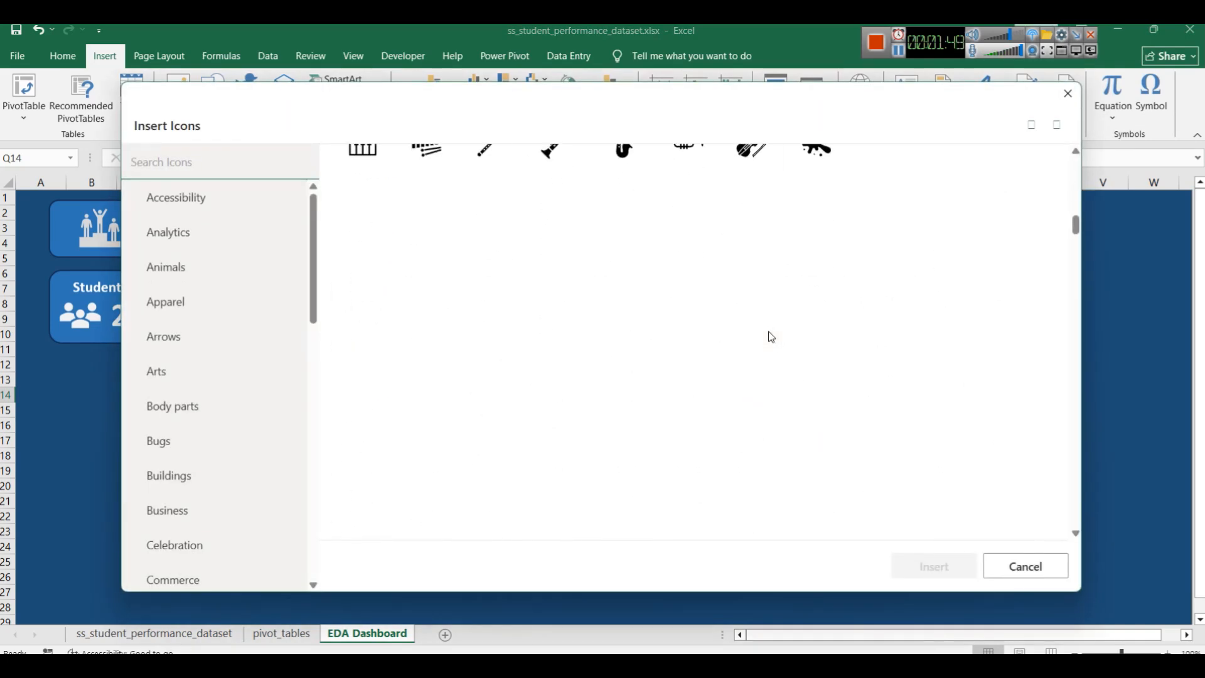
scroll(771, 339, "down", 10)
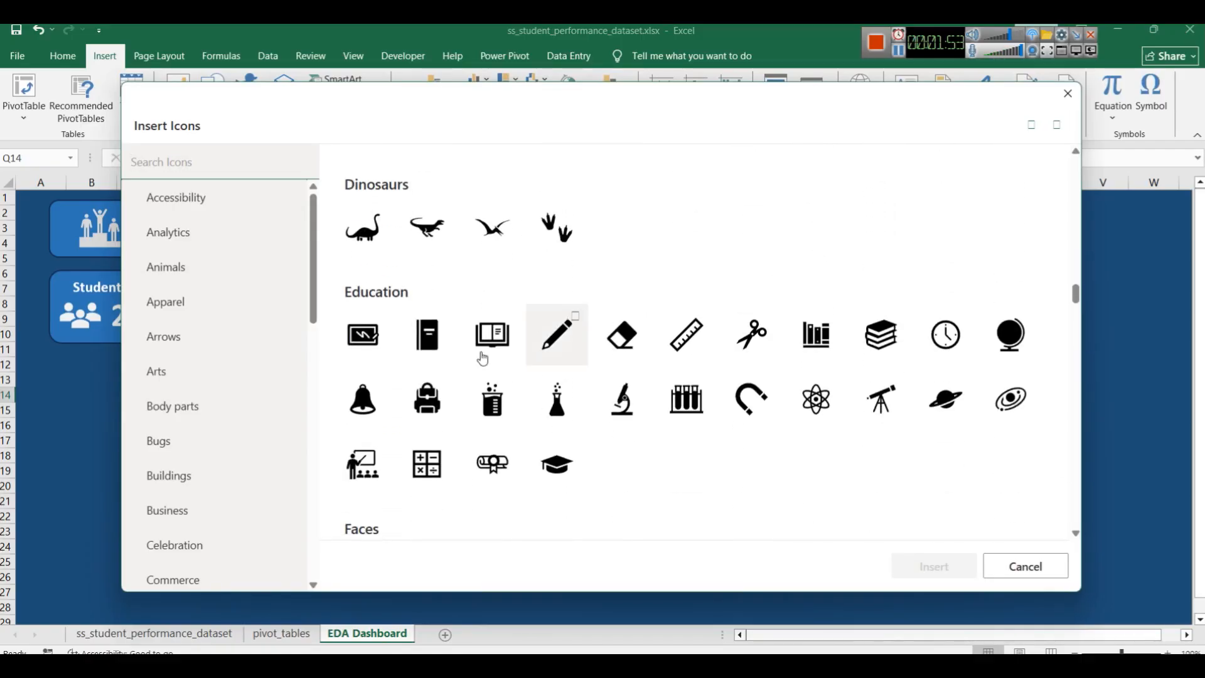
left_click(383, 474)
left_click(933, 569)
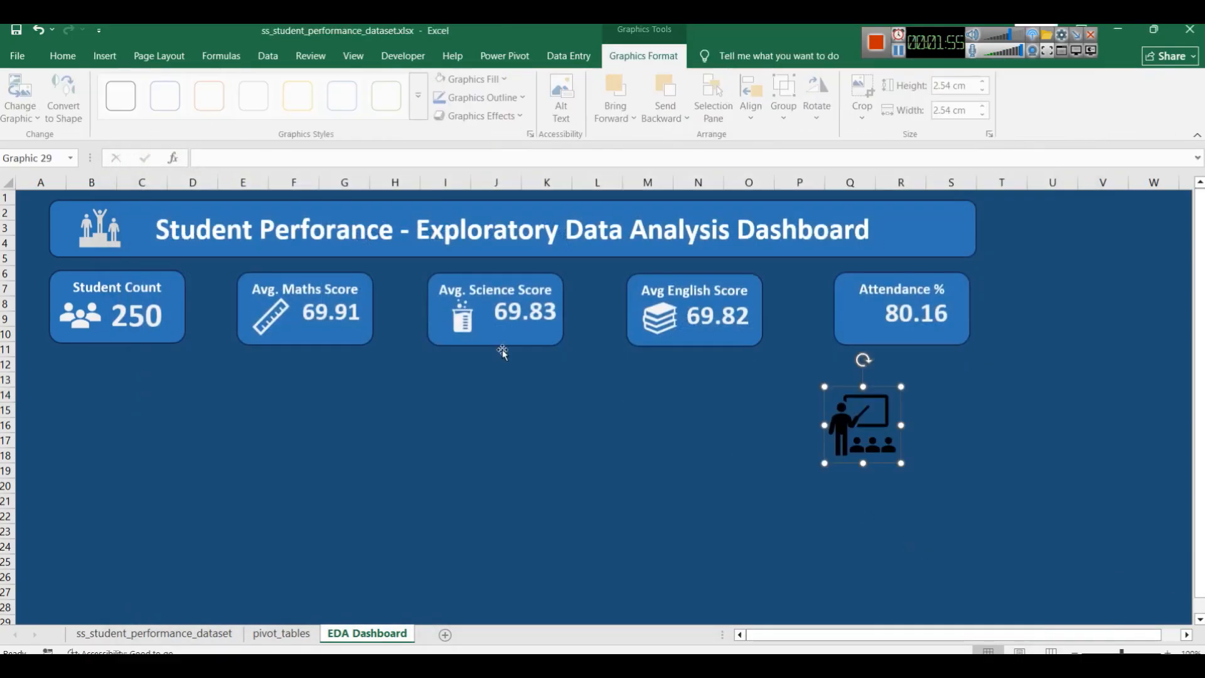
left_click_drag(826, 387, 862, 326)
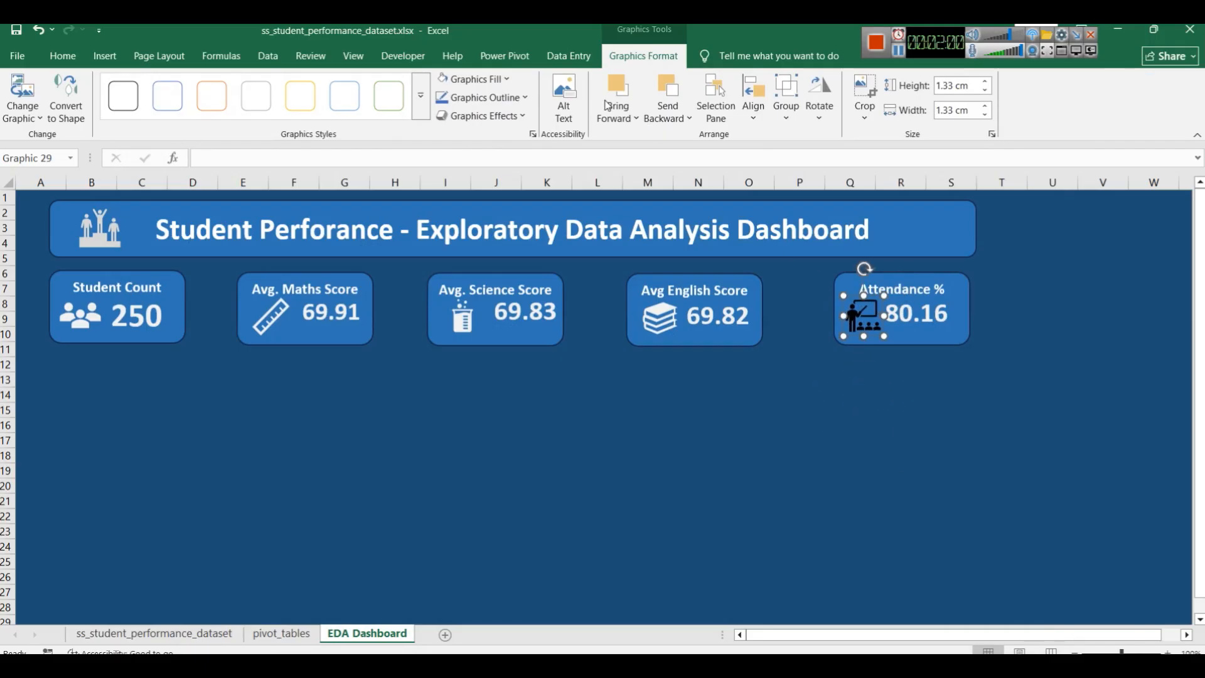
Step: Give the classroom icon a white graphics fill and shift the Attendance % value slightly away from it
left_click(506, 79)
left_click(443, 205)
left_click(862, 475)
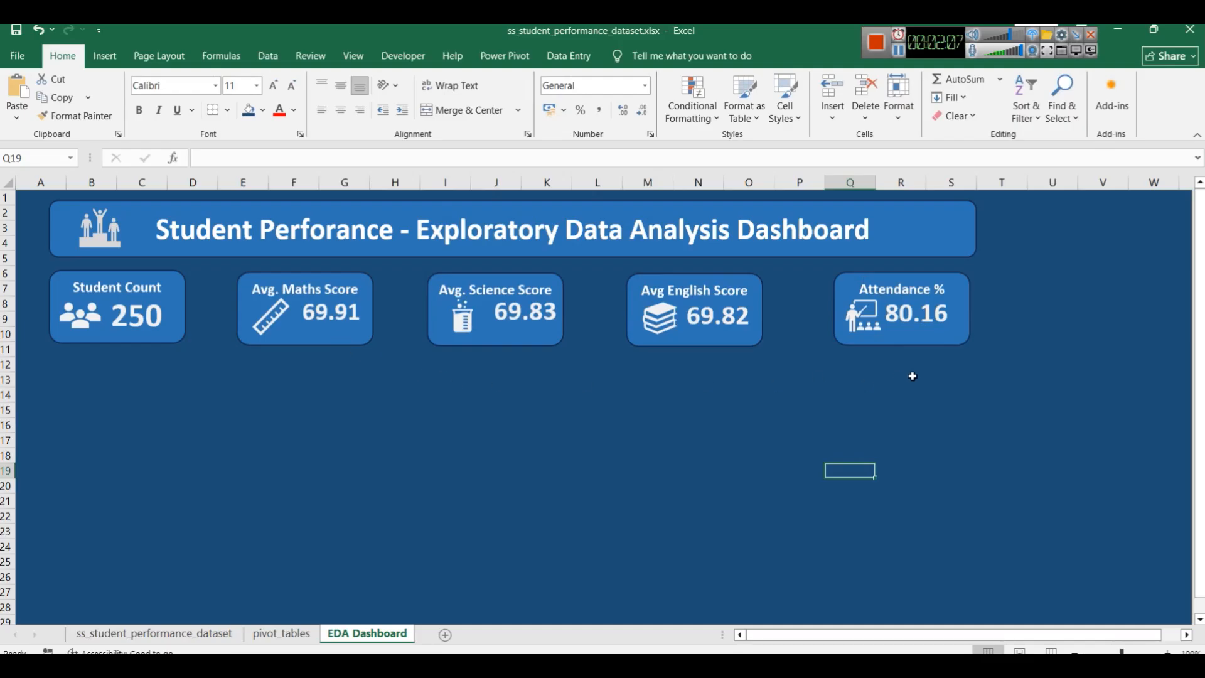
left_click(933, 316)
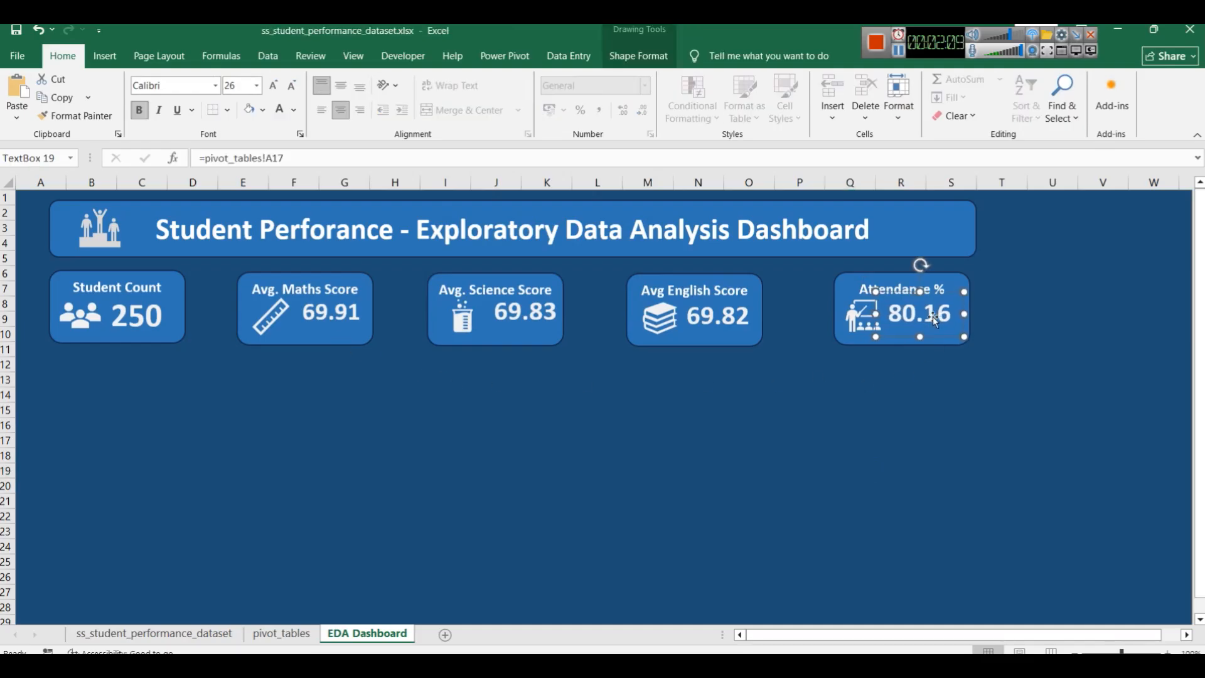
left_click(1021, 413)
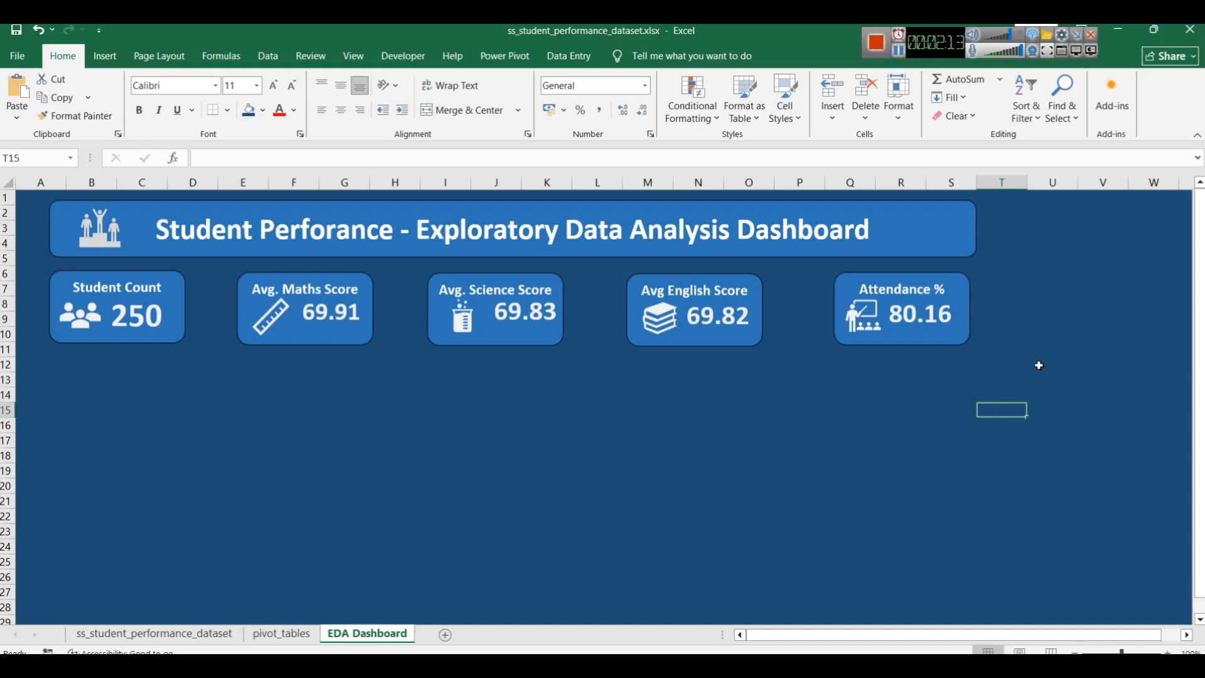
Step: Narrow the dashboard title banner slightly so its right edge lines up with the Attendance % card
left_click(975, 239)
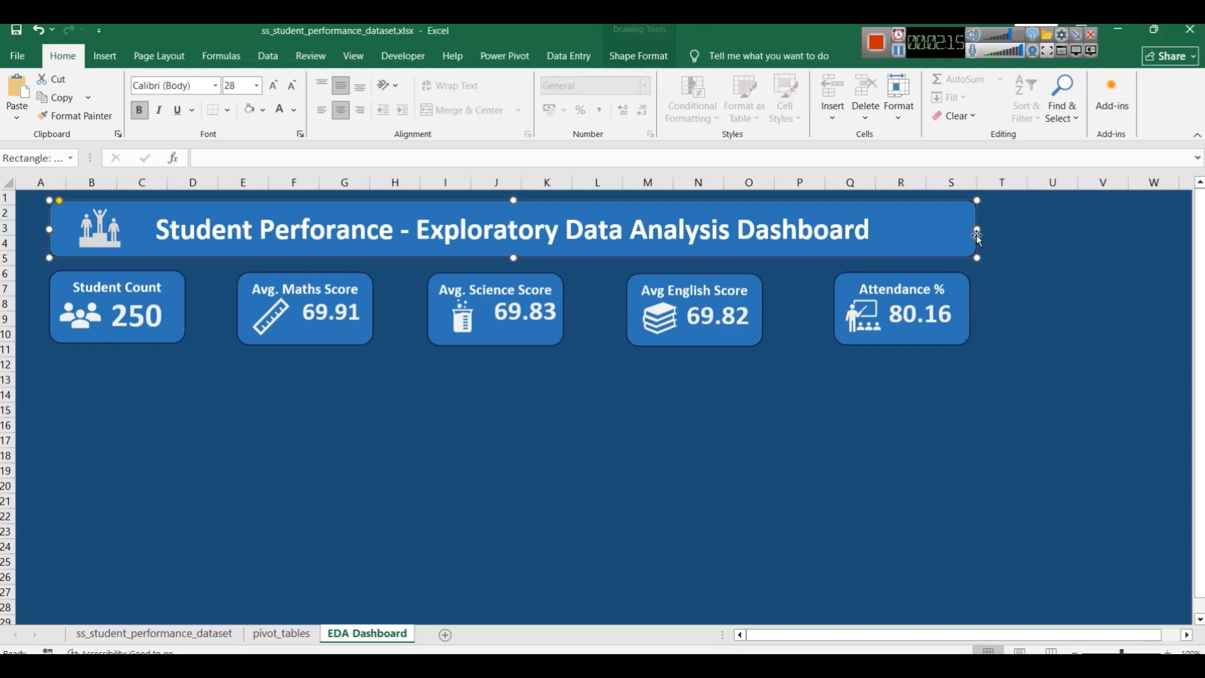
left_click(1012, 357)
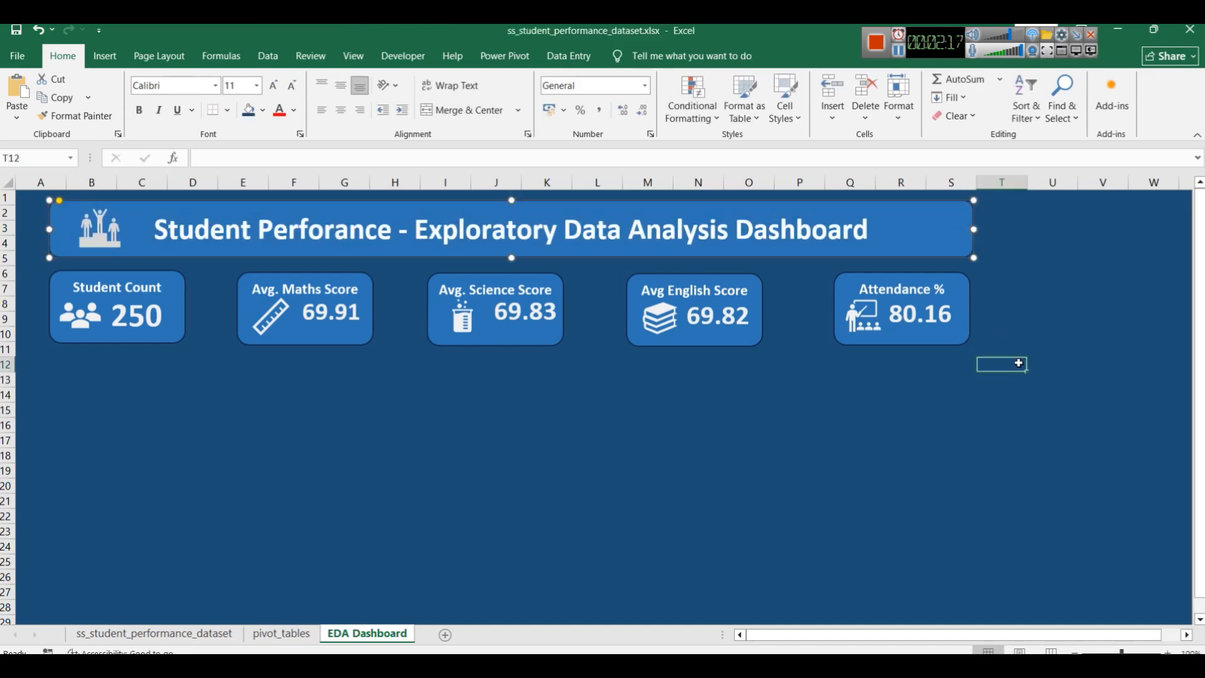
left_click(1050, 305)
left_click(972, 227)
left_click_drag(975, 227, 970, 228)
left_click(1001, 376)
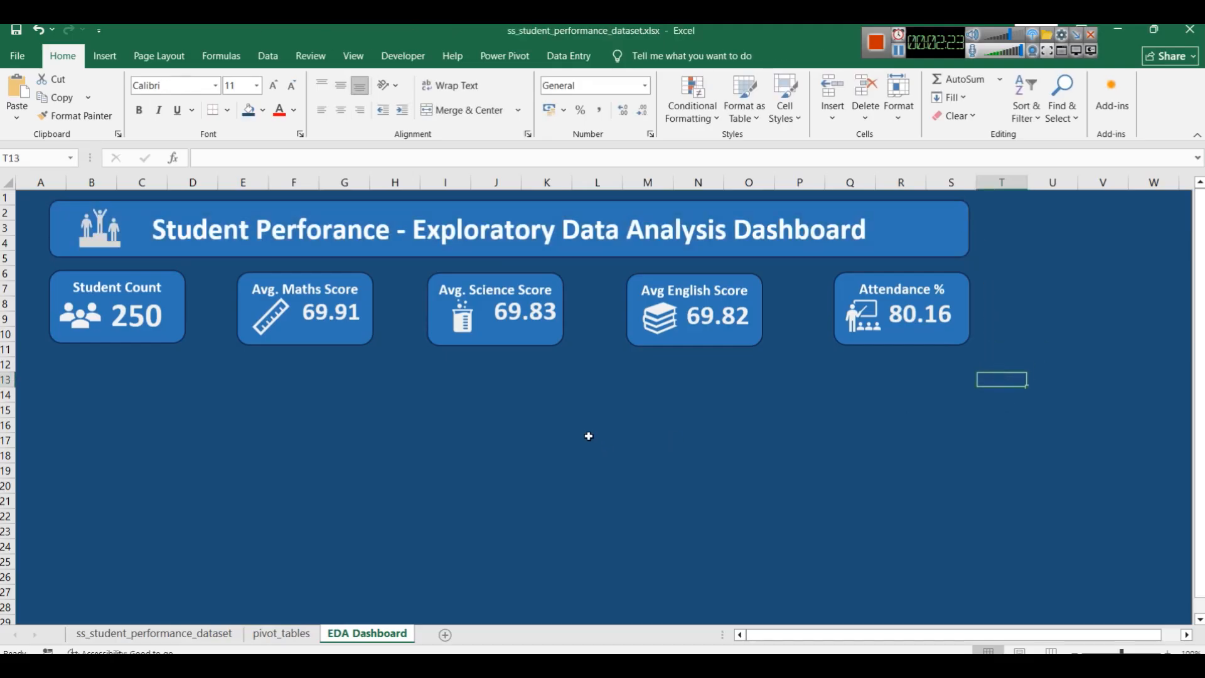
Step: Copy the extra_curricular, study_group, grade_level and gender slicers from the pivot_tables sheet onto the EDA Dashboard sheet
left_click(282, 633)
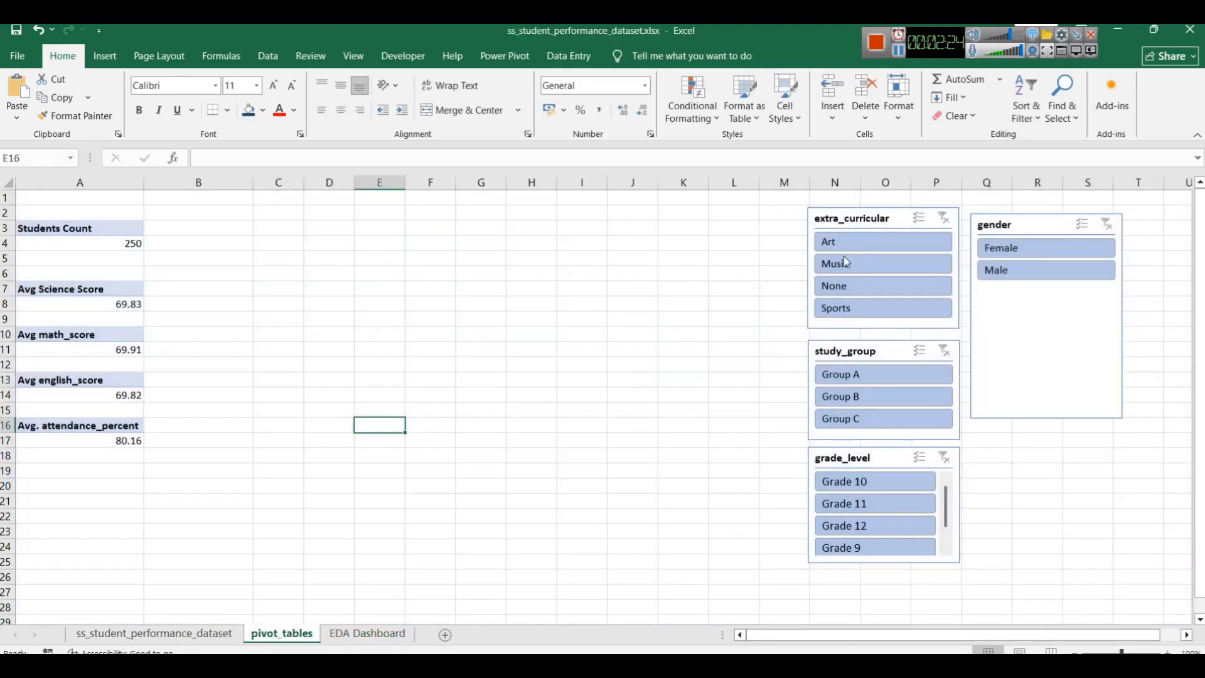
left_click(837, 223)
left_click(847, 349, "ctrl")
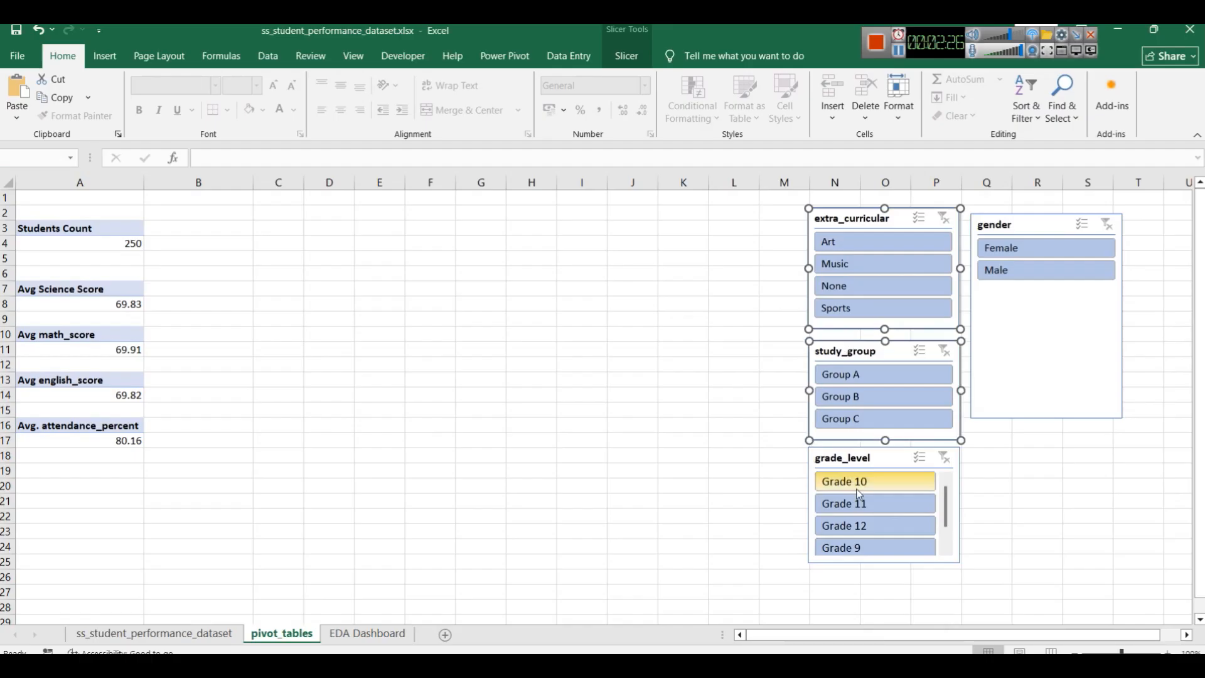
left_click(848, 457, "ctrl")
left_click(1011, 227, "ctrl")
key("ctrl+c")
left_click(367, 634)
key("ctrl+v")
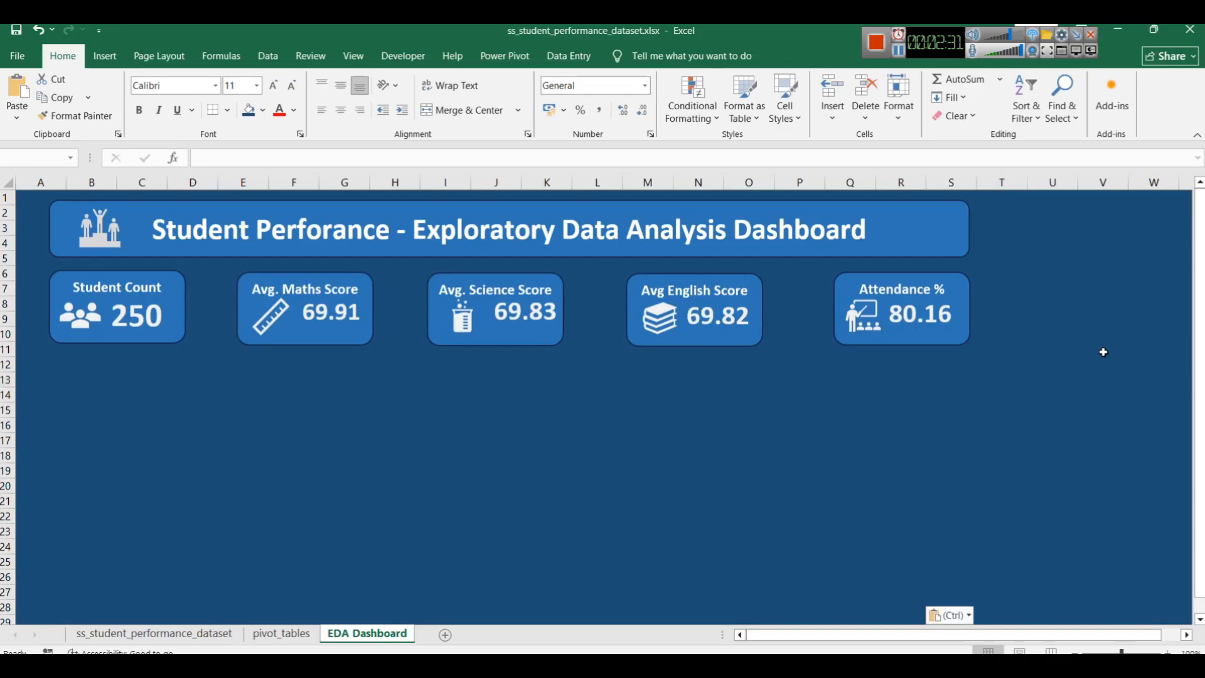
Step: Stack the extra_curricular, gender, study_group and grade_level slicers beside the title and cards, shortening the gender slicer to about 2.63 cm
left_click(1008, 377)
left_click_drag(1008, 377, 1011, 206)
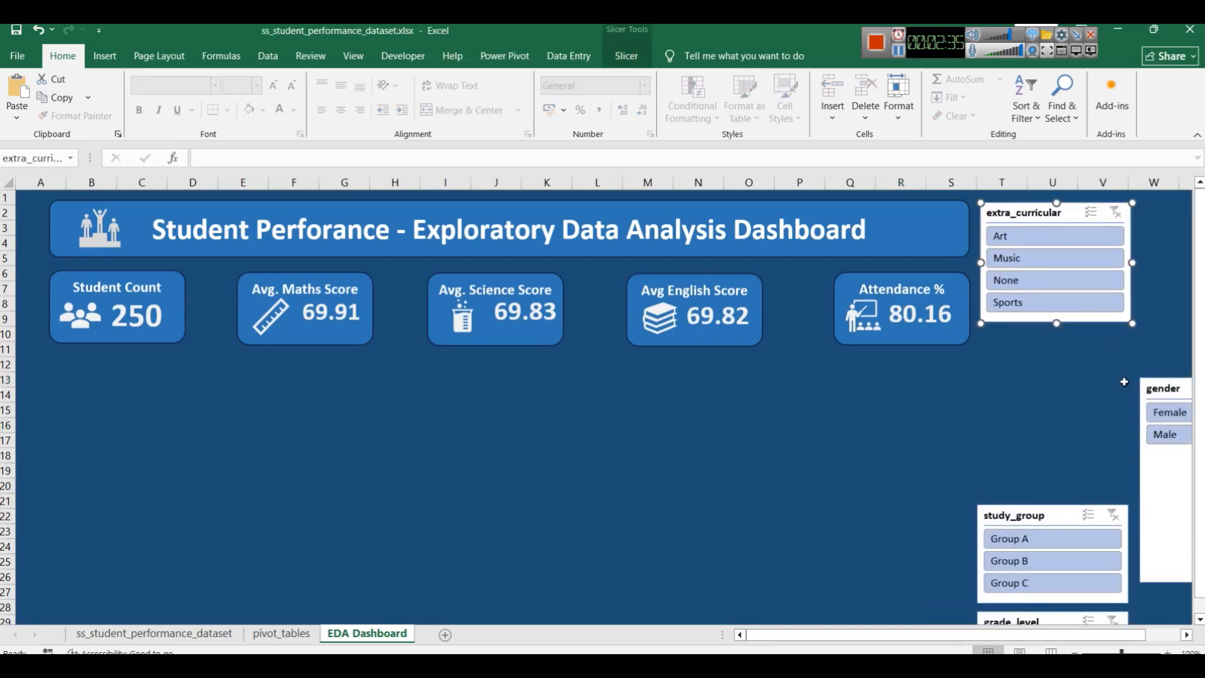
left_click_drag(1157, 393, 1000, 346)
left_click_drag(1058, 538, 1042, 411)
left_click_drag(1052, 512, 1055, 424)
left_click_drag(1073, 608, 1056, 525)
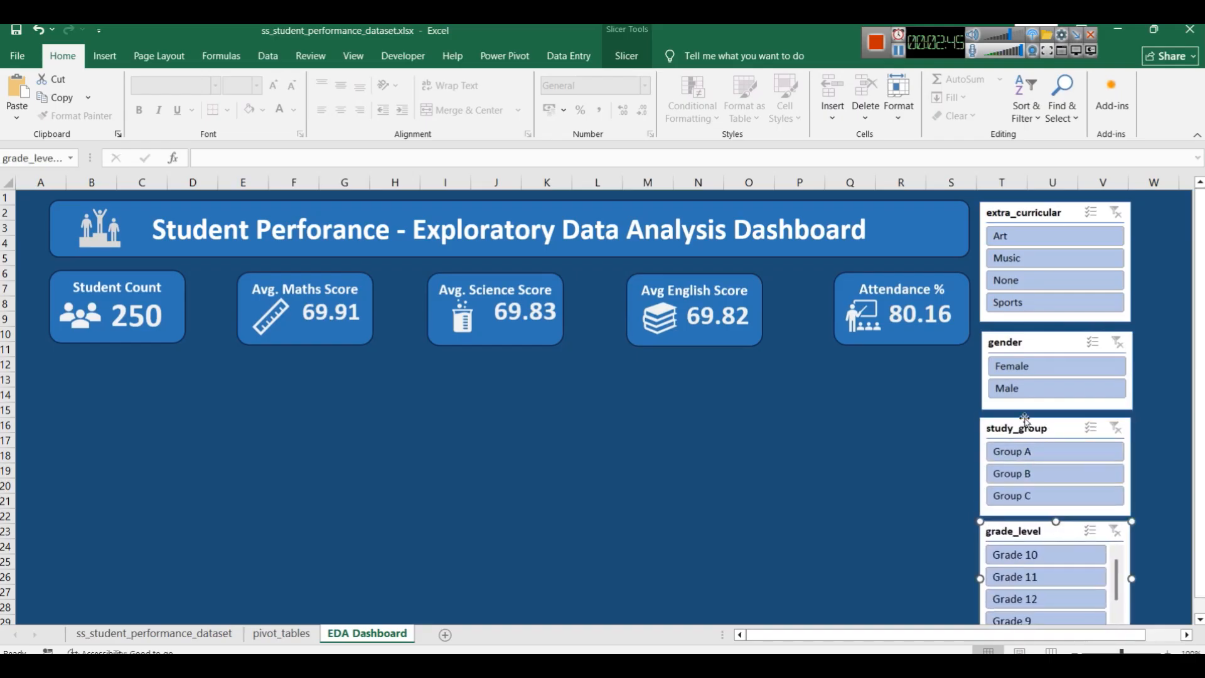
Step: Apply the light blue Dark slicer style to the extra_curricular, gender, study_group and grade_level slicers
left_click(898, 58)
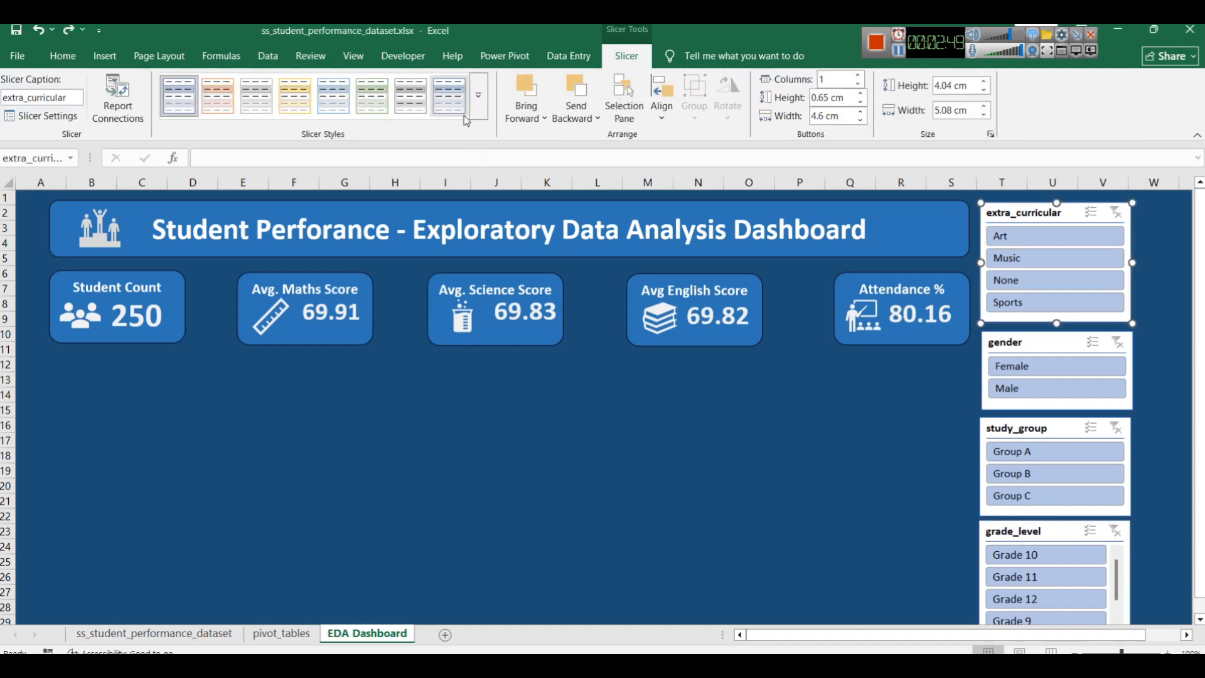
left_click(481, 97)
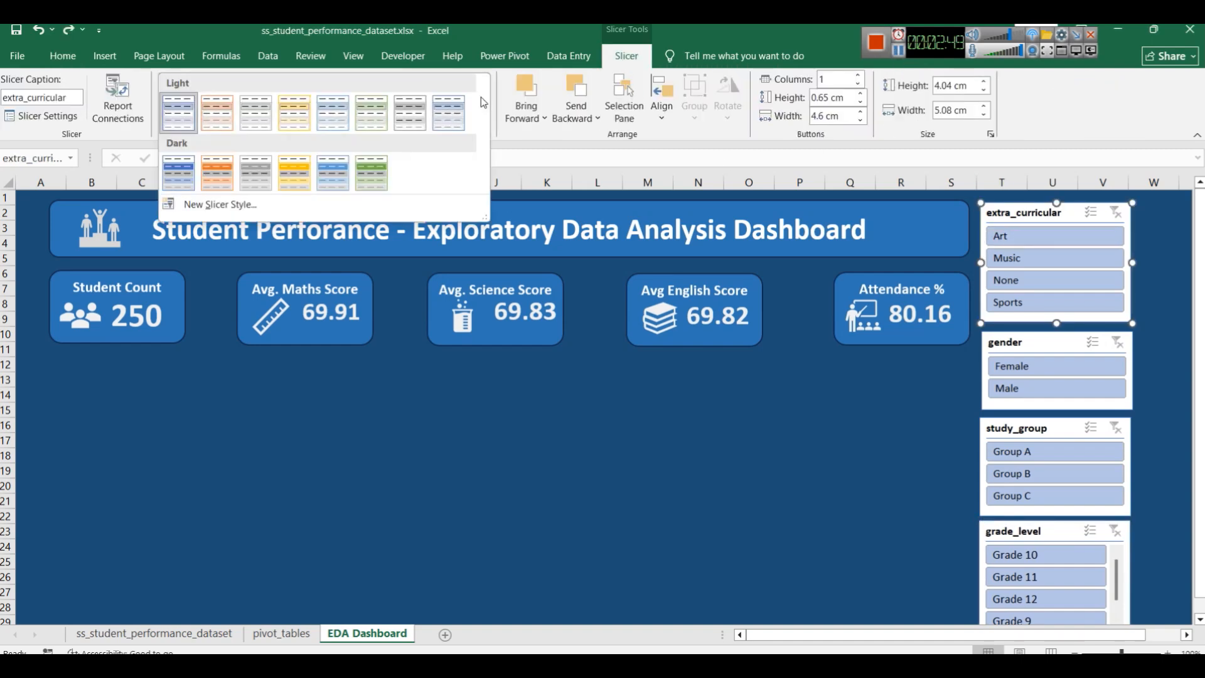
left_click(320, 170)
left_click(1008, 347)
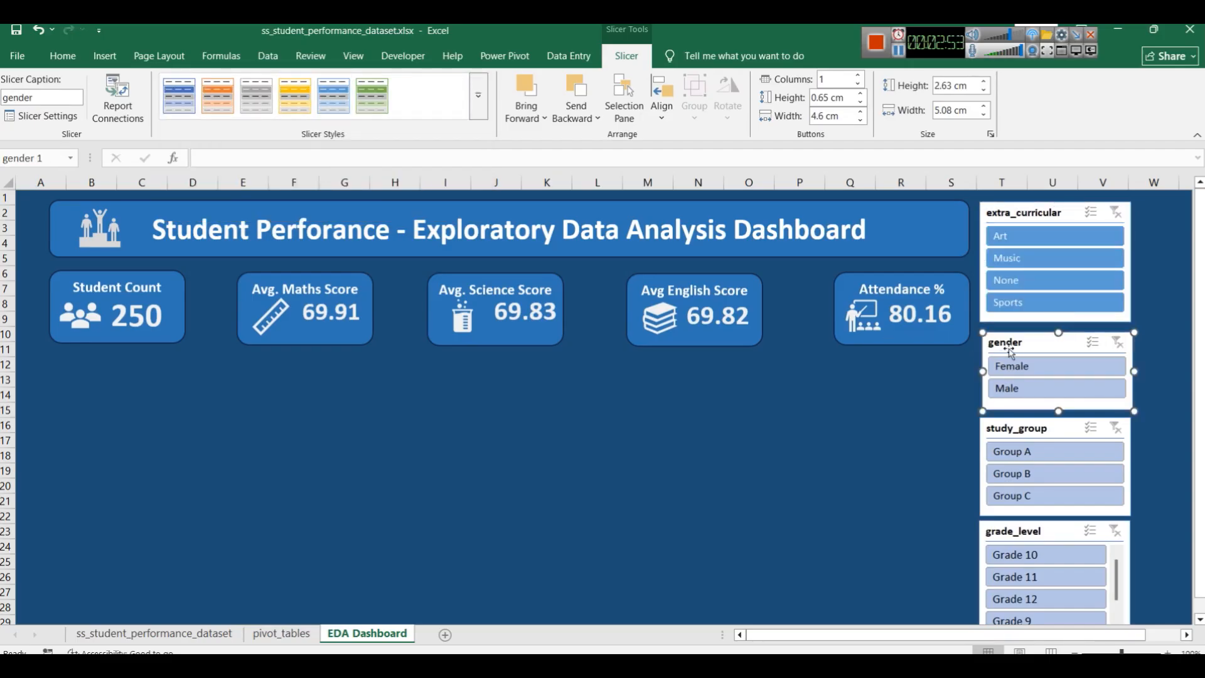
left_click(333, 96)
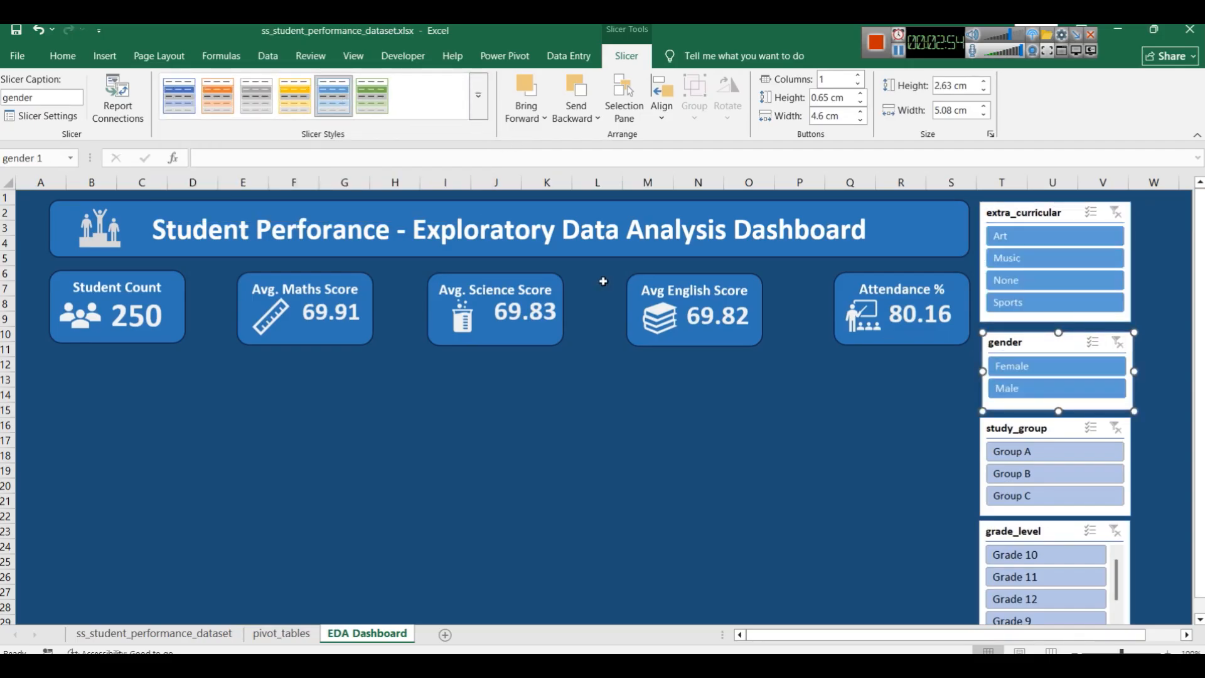
left_click(992, 428)
left_click(339, 111)
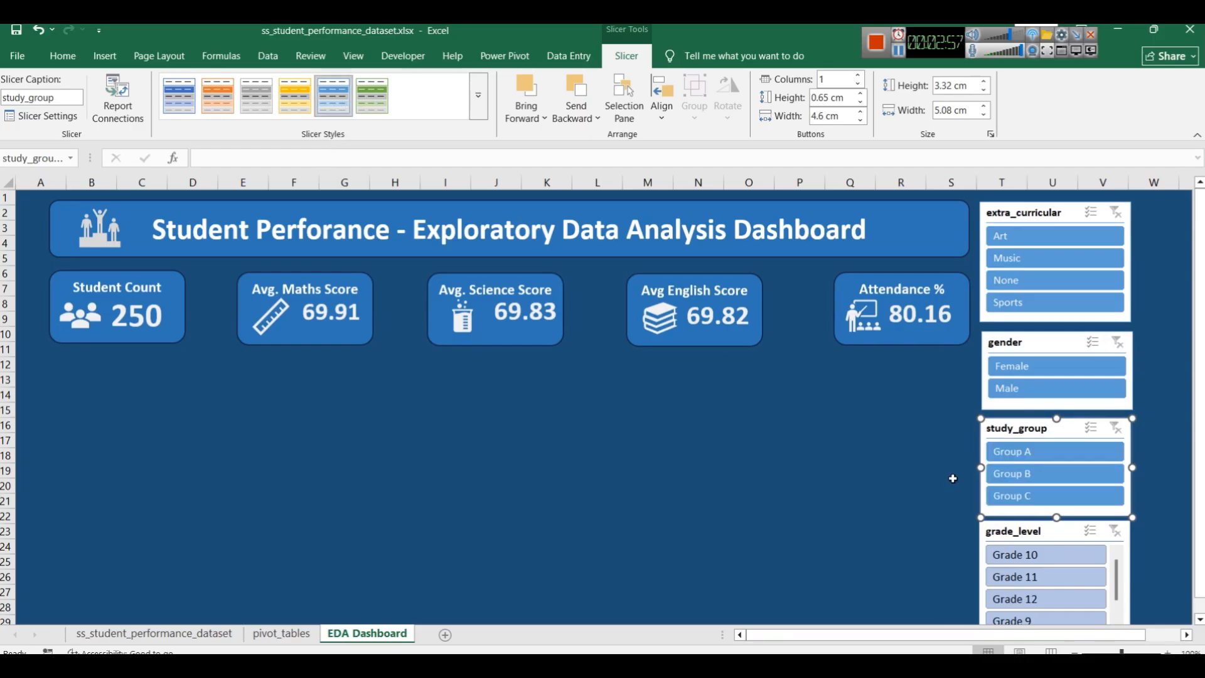
left_click(1003, 532)
left_click(339, 101)
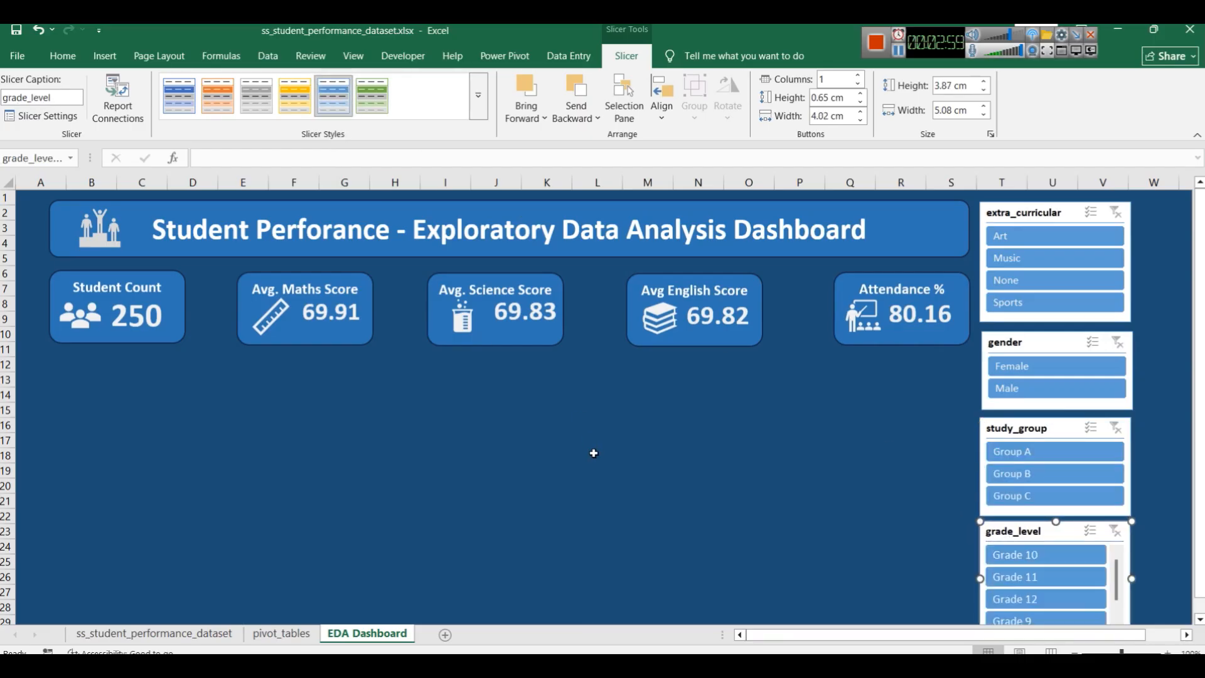
left_click(597, 454)
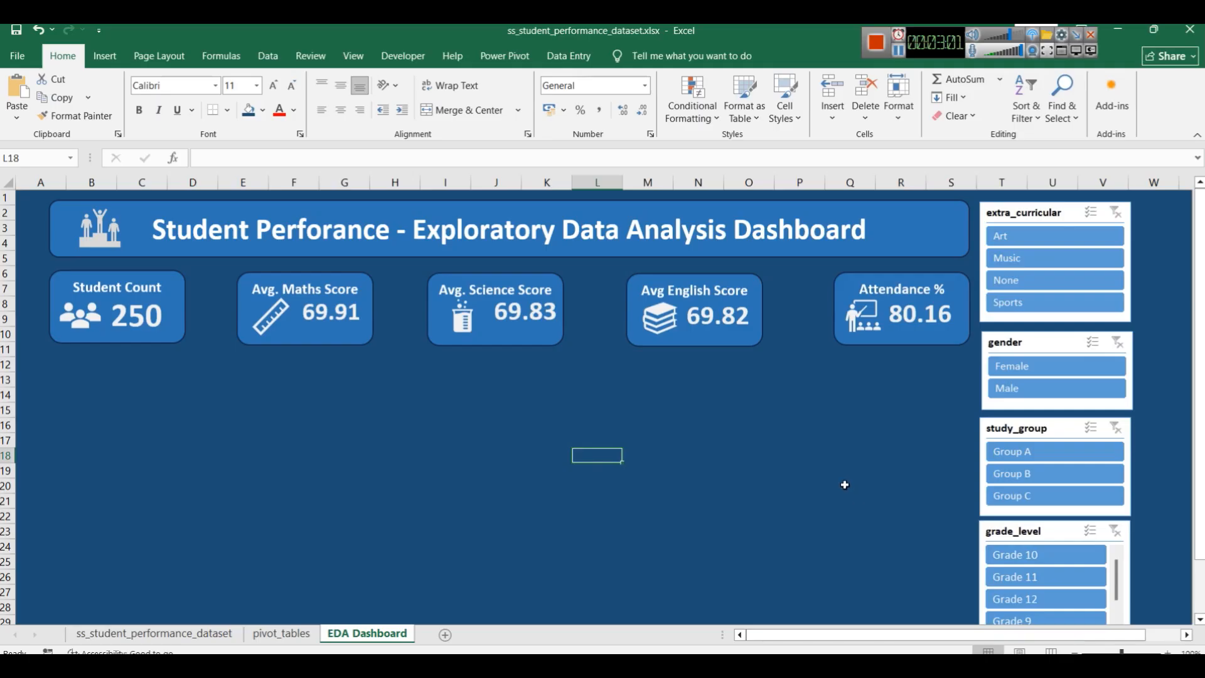
Step: Set the ribbon to auto-hide so that more rows of the dashboard fit in view
scroll(860, 500, "down", 4)
scroll(852, 490, "up", 4)
left_click(905, 52)
left_click_drag(935, 49, 761, 42)
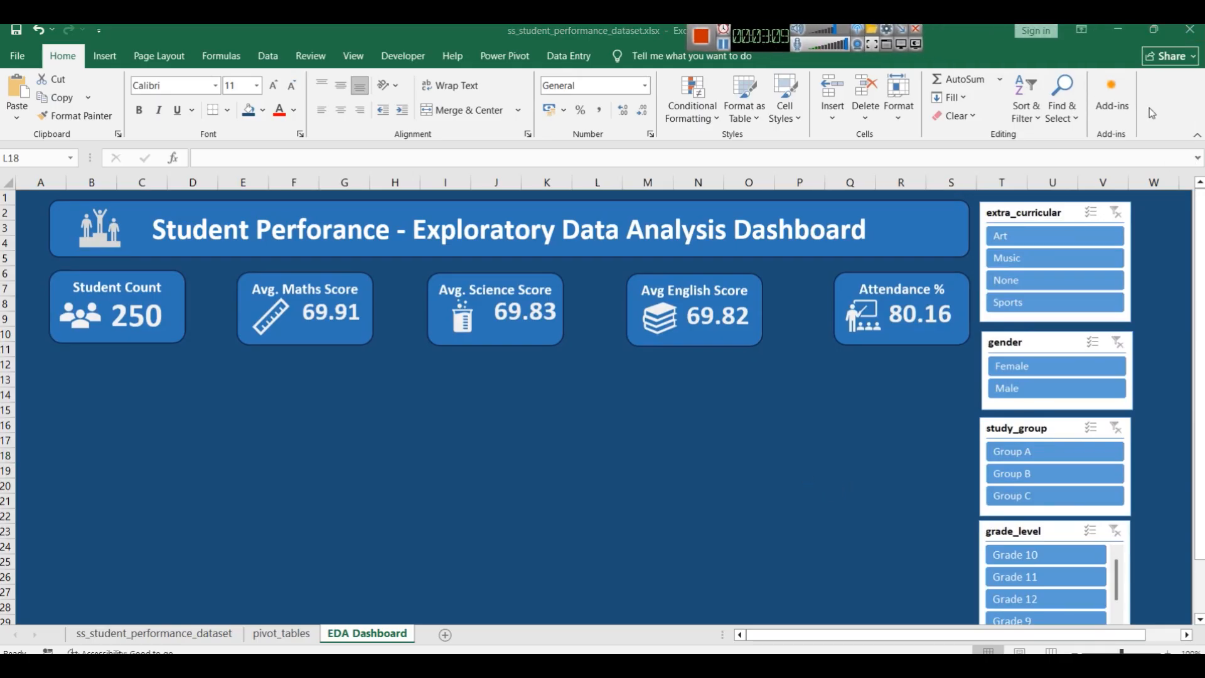
left_click(1092, 63)
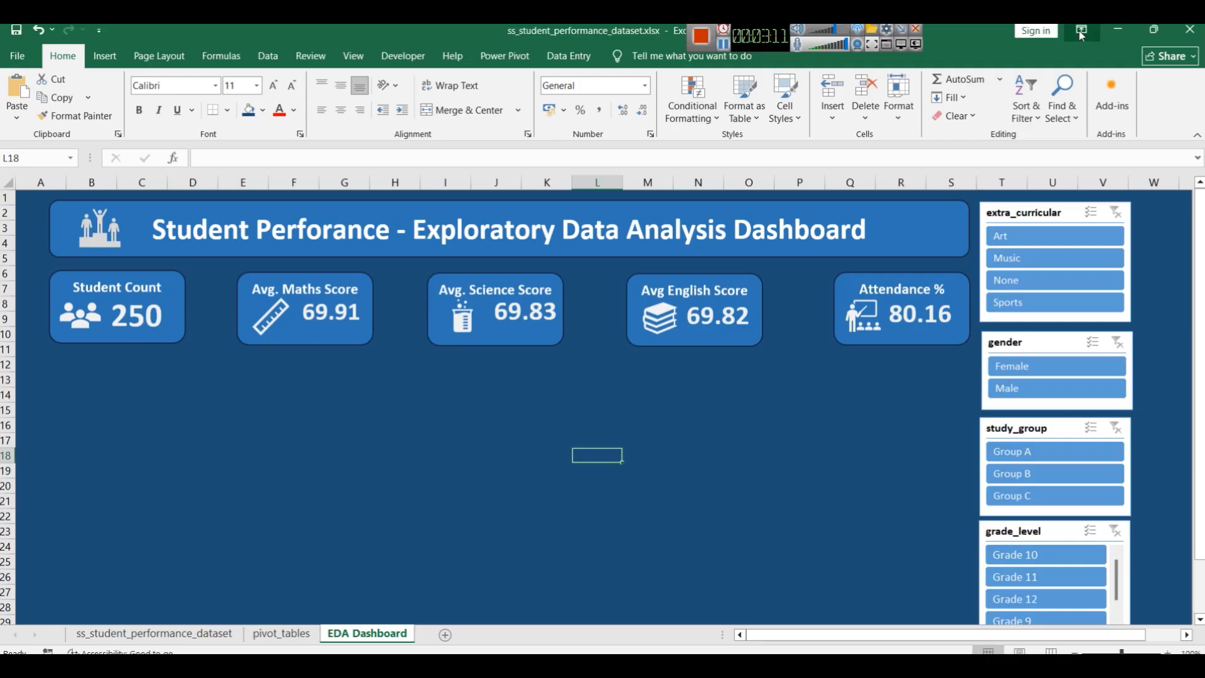
left_click(1082, 31)
left_click(1117, 59)
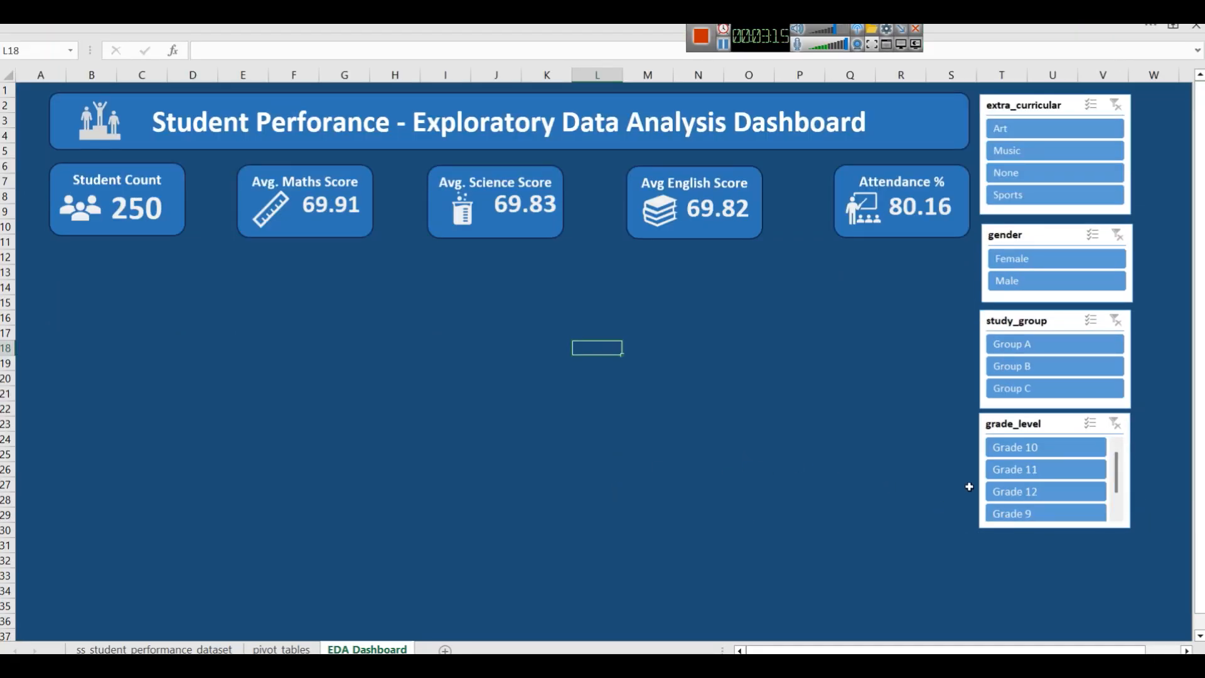
Step: Lengthen the grade_level slicer to fit all four grades, and space the lower three slicers further apart down the column
left_click(1061, 532)
left_click(1060, 527)
mouse_move(1058, 526)
left_mouse_down()
mouse_move(1055, 581)
mouse_move(1049, 538)
left_mouse_up()
left_click(1104, 575)
left_click_drag(1060, 422, 1060, 469)
left_click_drag(1061, 321, 1067, 352)
left_click_drag(1030, 236, 1029, 249)
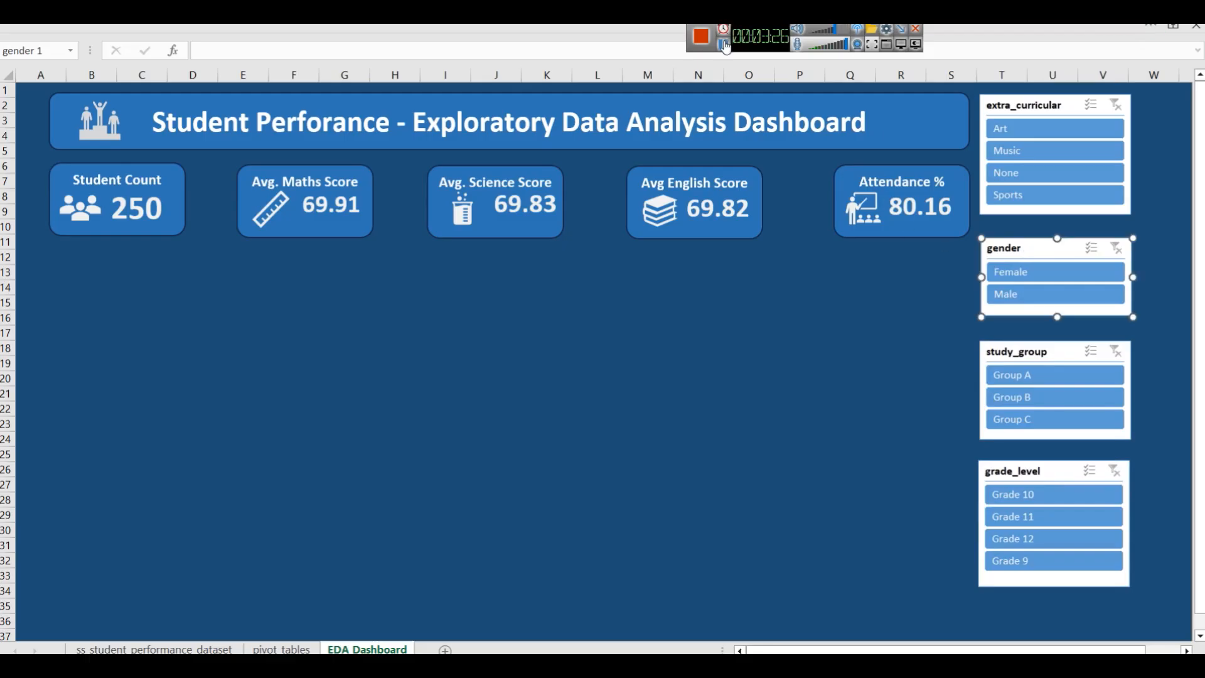
left_click(725, 46)
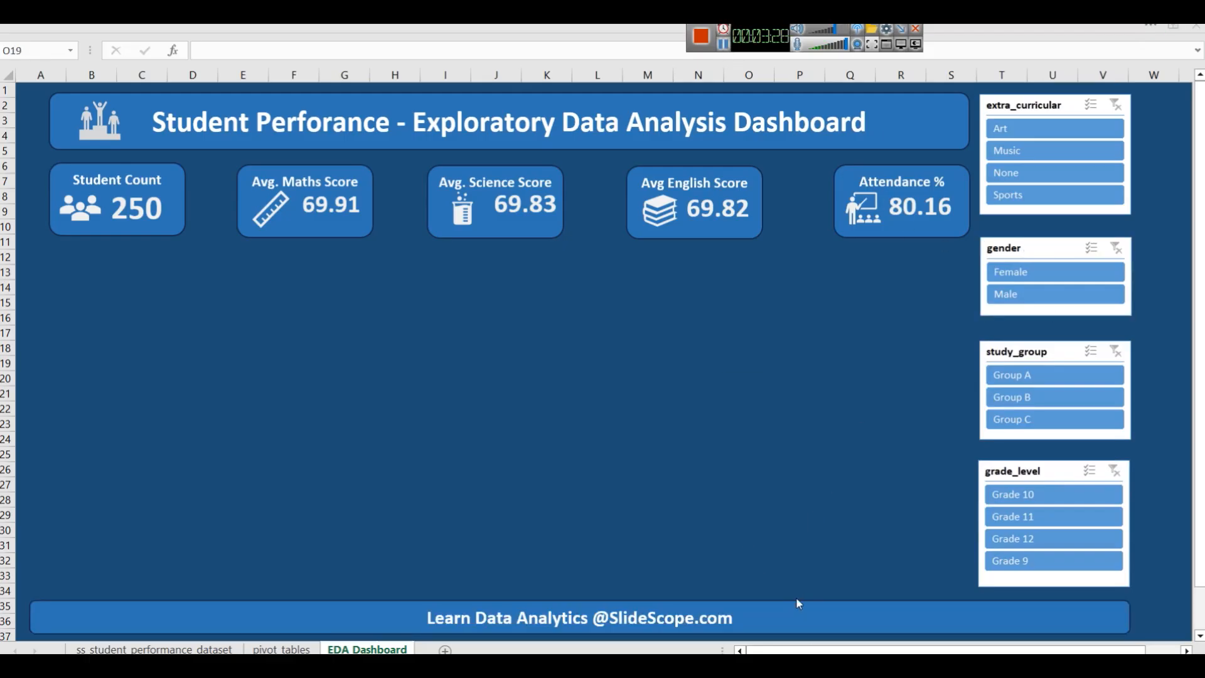
left_click(792, 588)
left_click(792, 608)
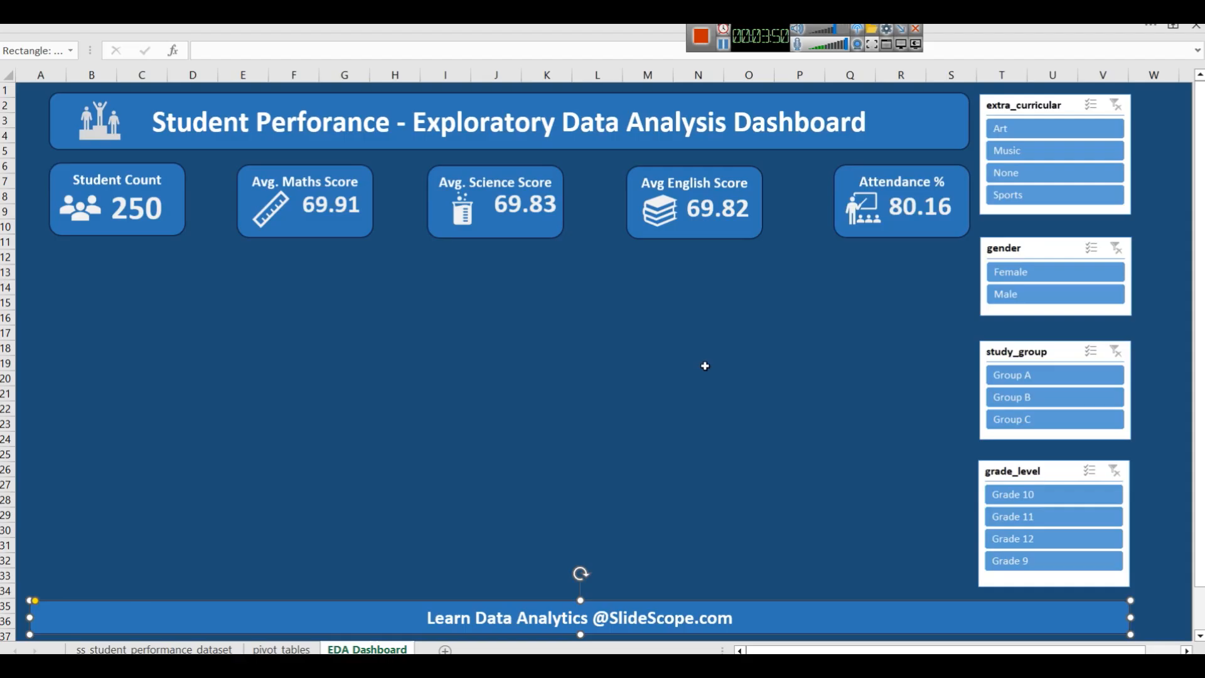
Step: Go to the pivot_tables sheet and restore the full ribbon with tabs and commands
left_click(282, 649)
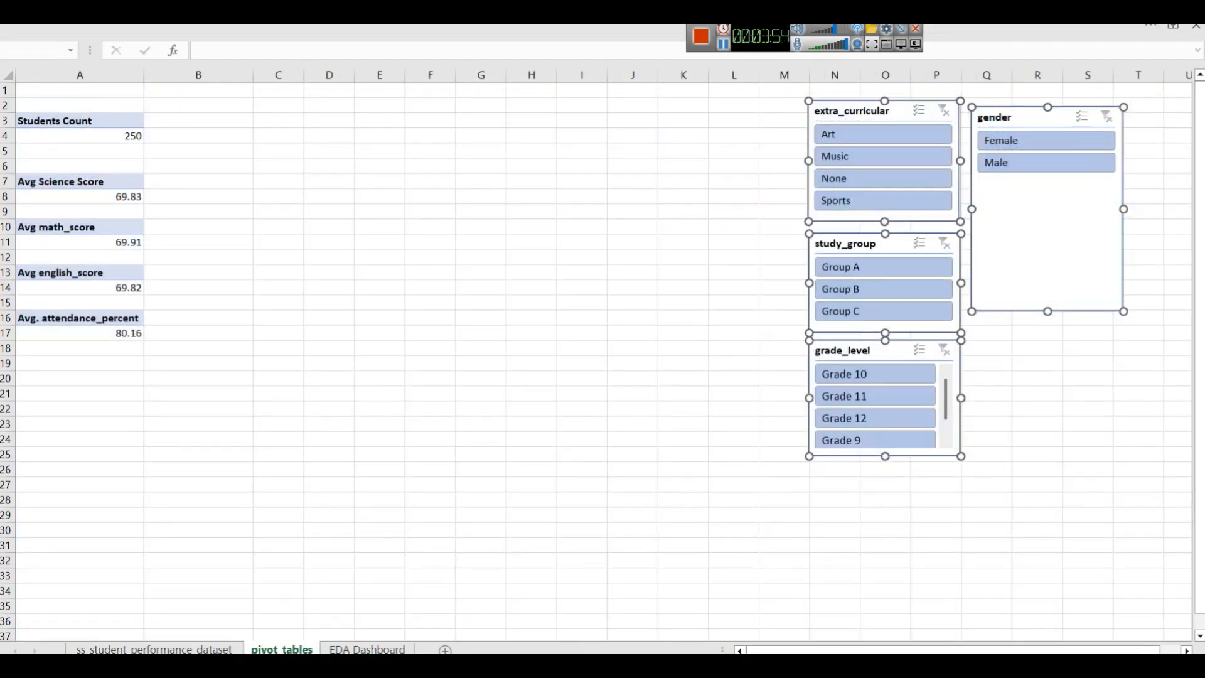
left_click(1174, 26)
left_click(1124, 55)
left_click(1173, 26)
left_click(1140, 97)
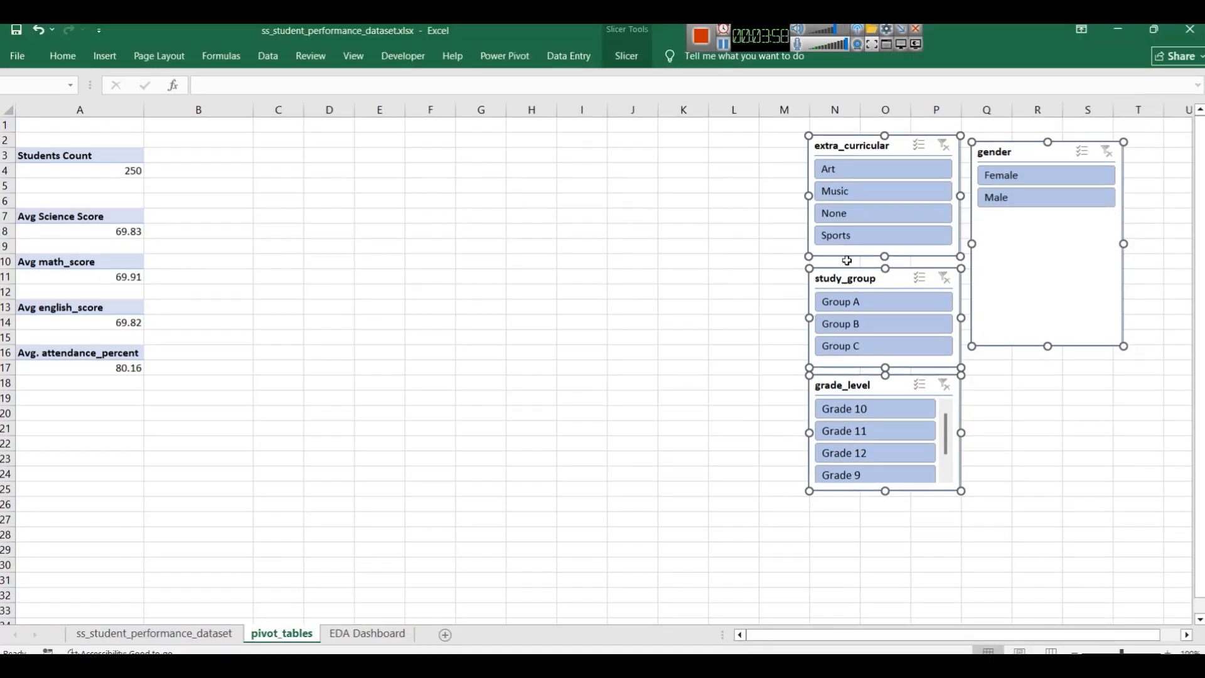
left_click(1084, 31)
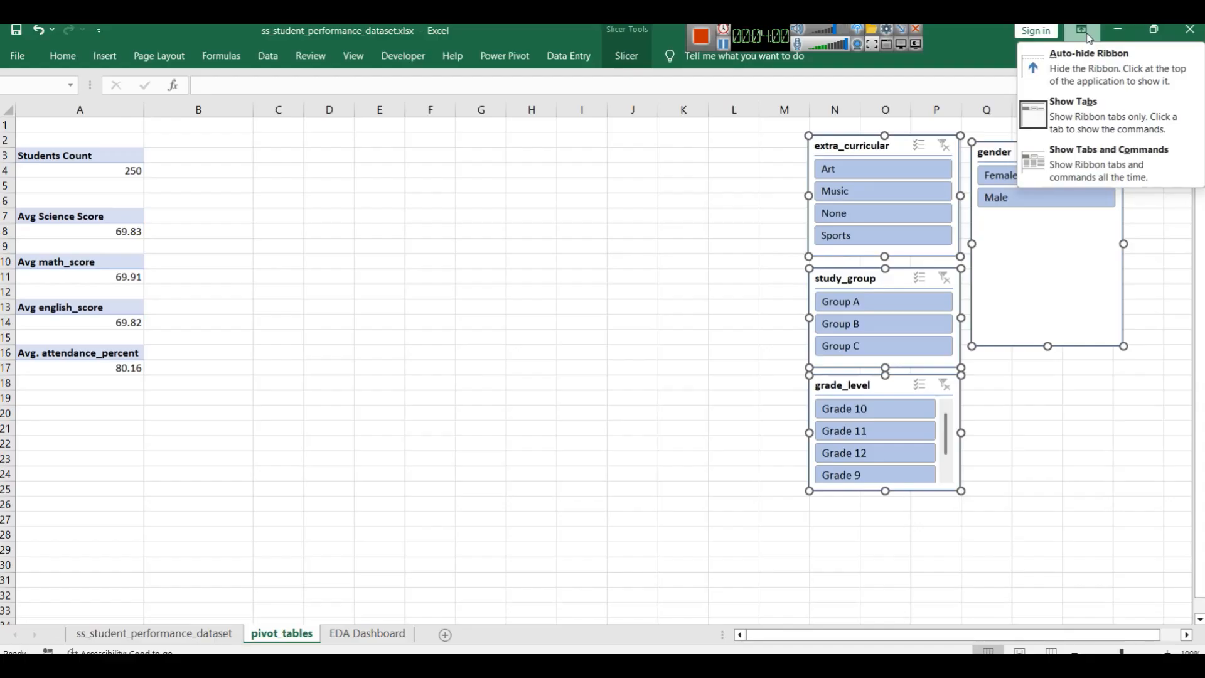
left_click(1109, 163)
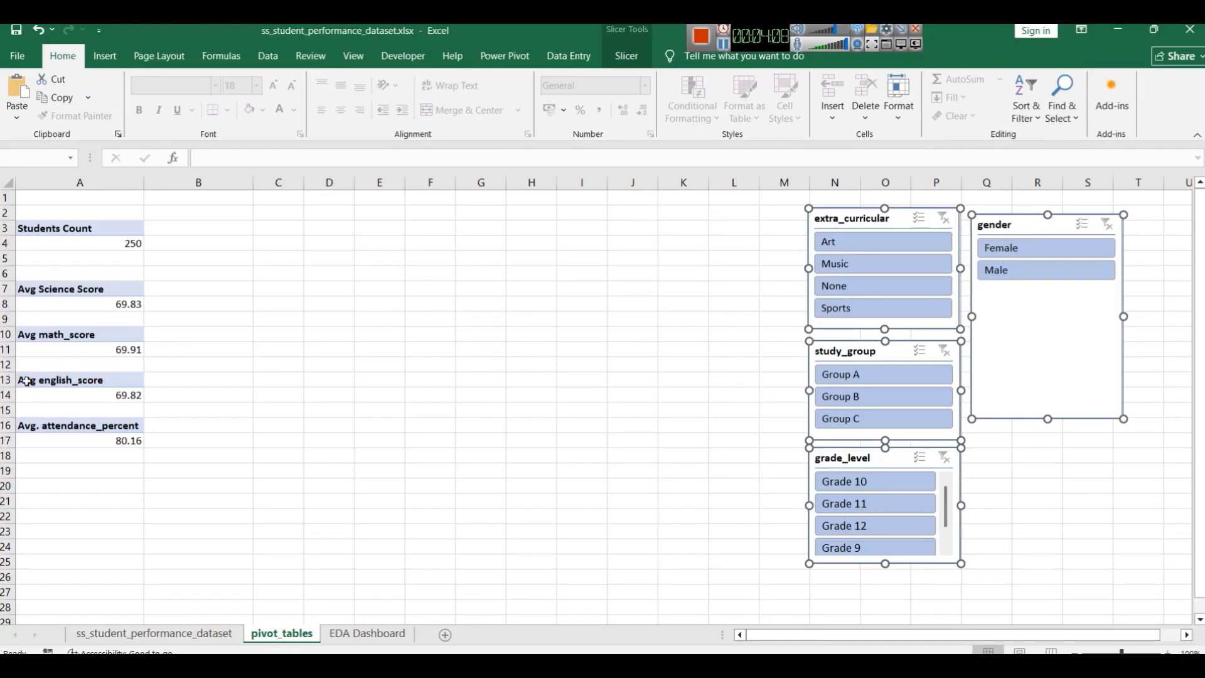
left_click(26, 427)
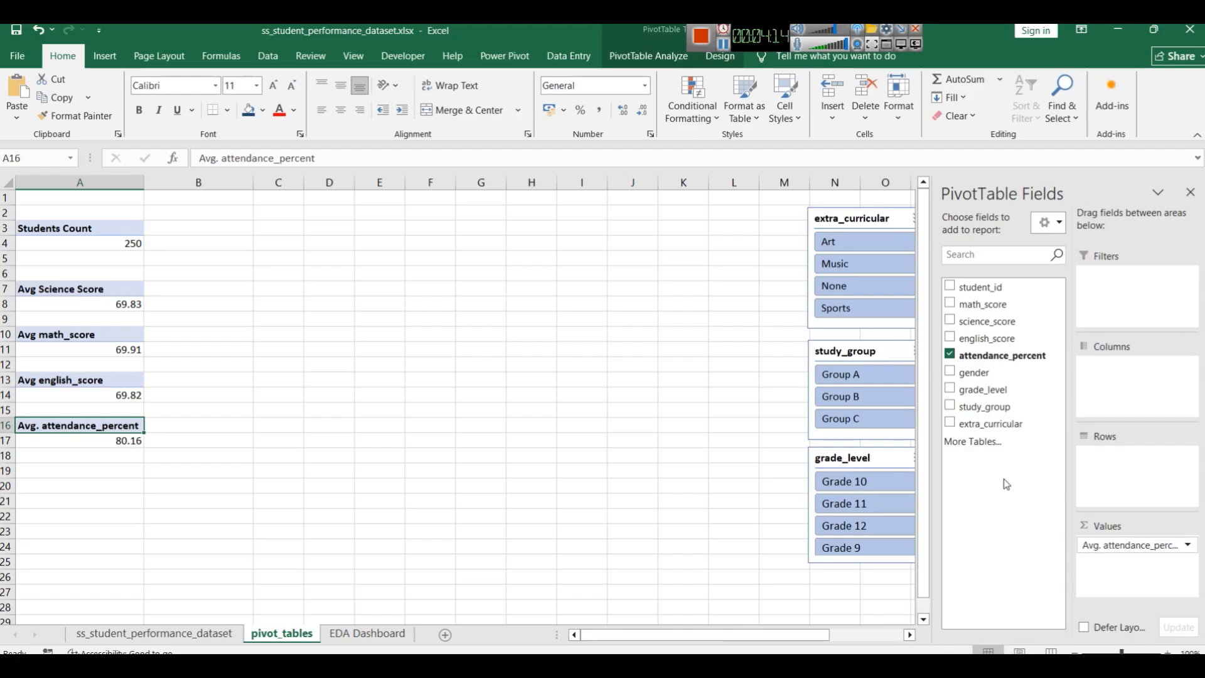
left_click(367, 633)
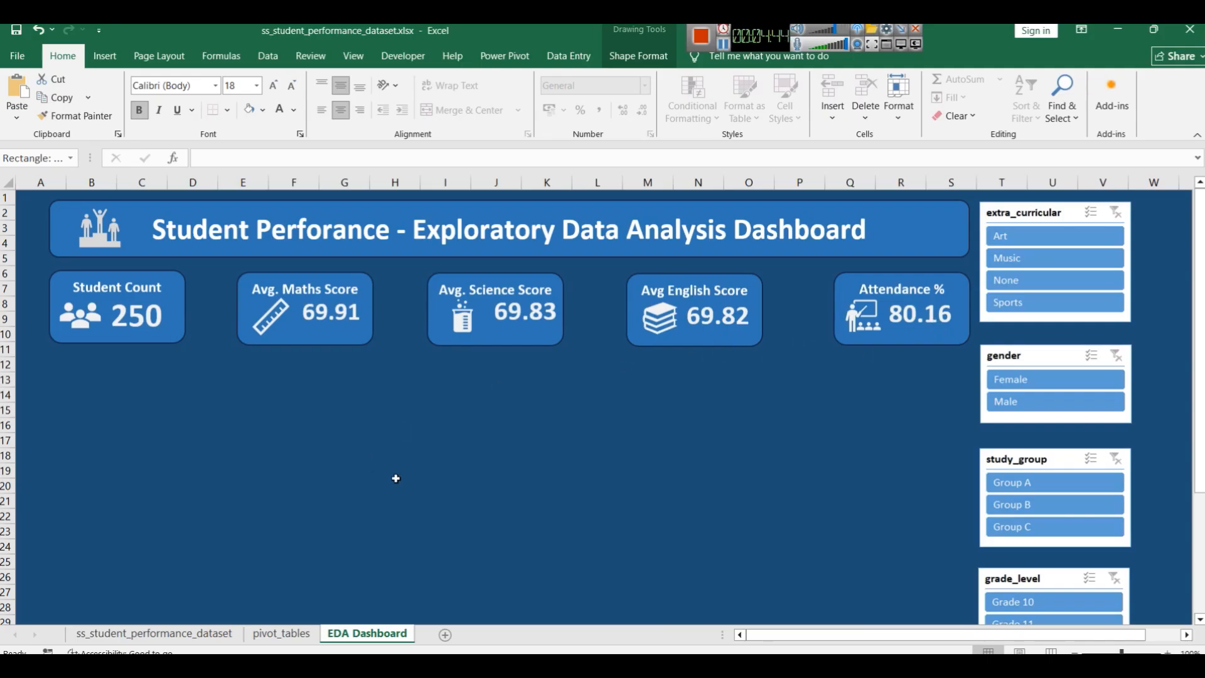
left_click(262, 635)
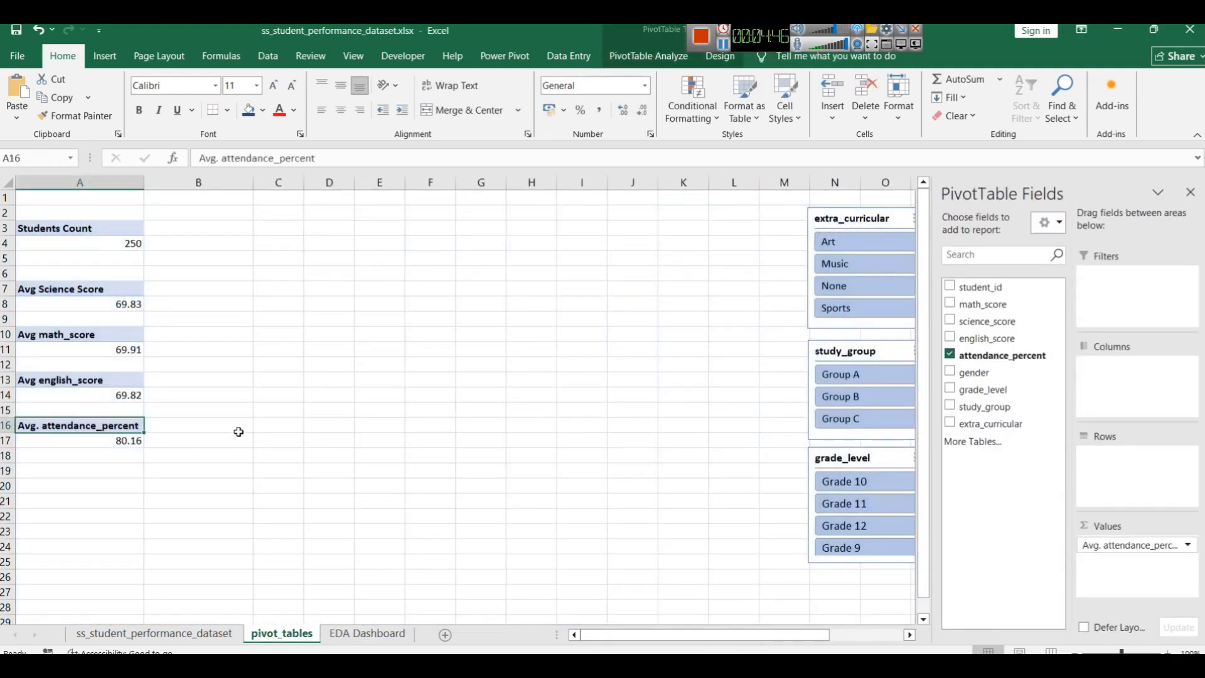
left_click(55, 440)
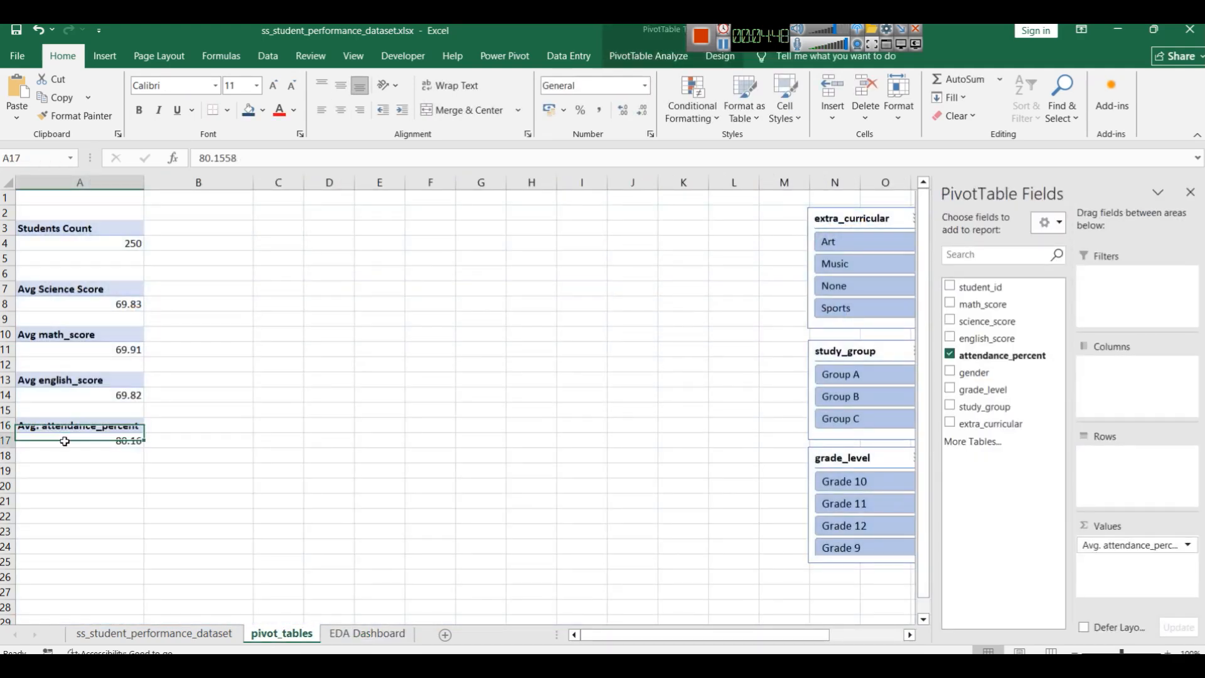
double_click(36, 439)
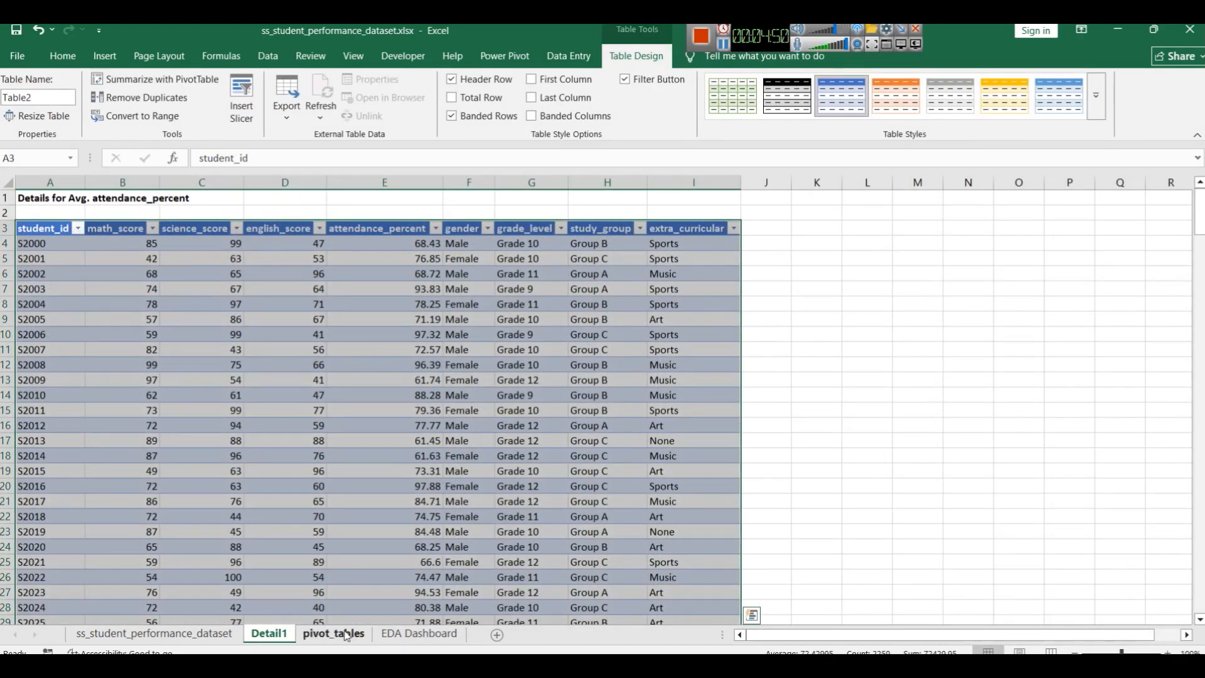
key("ctrl+z")
left_click(309, 436)
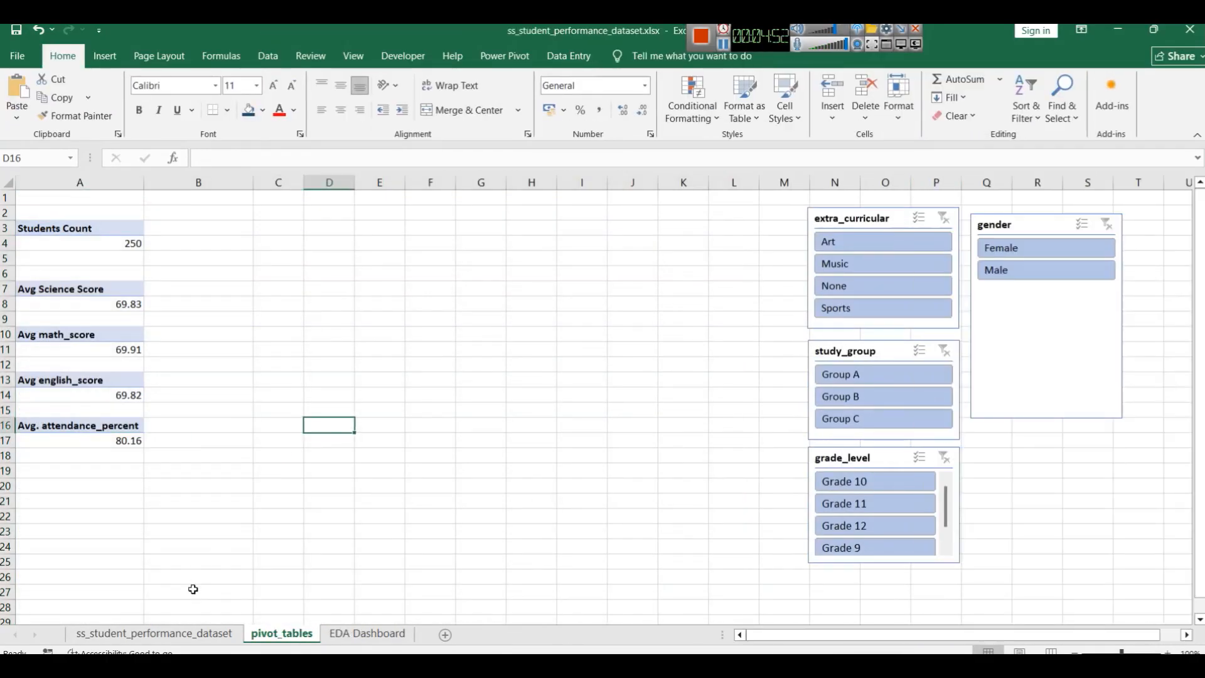
Step: Duplicate the Avg. attendance_percent pivot table from A16:A17 to cell A19 on the pivot_tables sheet
left_click(184, 636)
left_click(267, 636)
left_click_drag(47, 425, 59, 440)
key("ctrl+c")
left_click(59, 470)
key("ctrl+v")
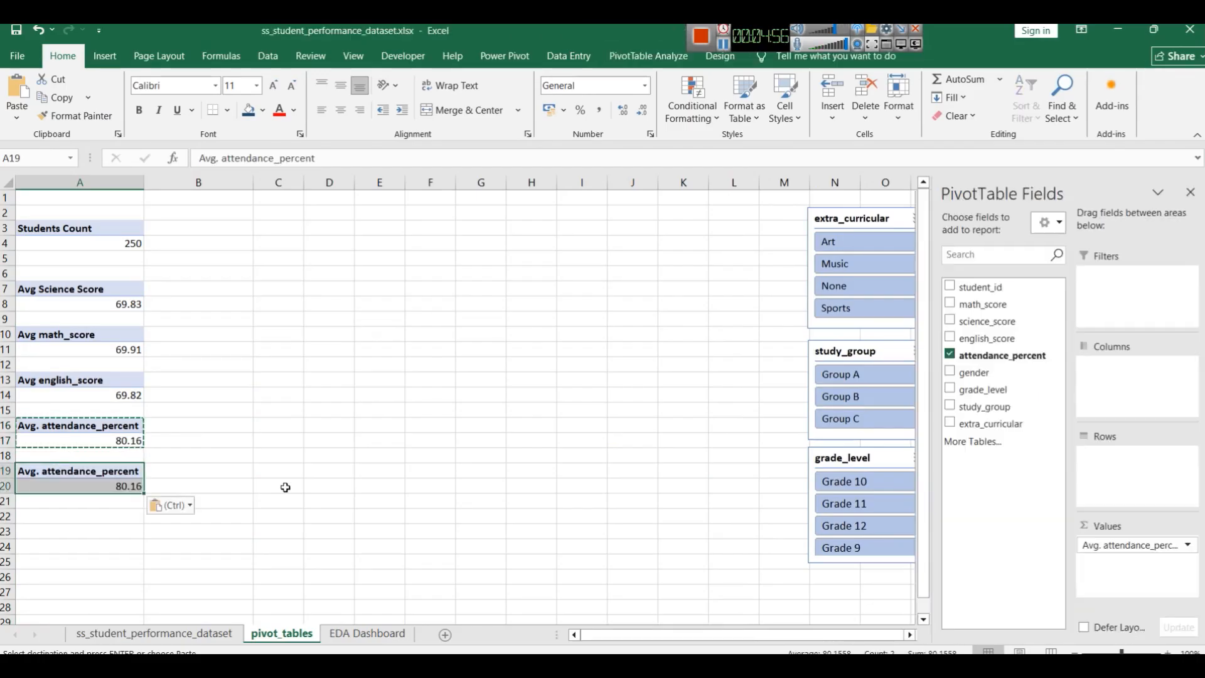
left_click(326, 485)
Step: Check which slicers are connected to the Avg. attendance_percent pivot table in A16:A17, enlarging the Filter Connections list to see all of them
left_click(120, 478)
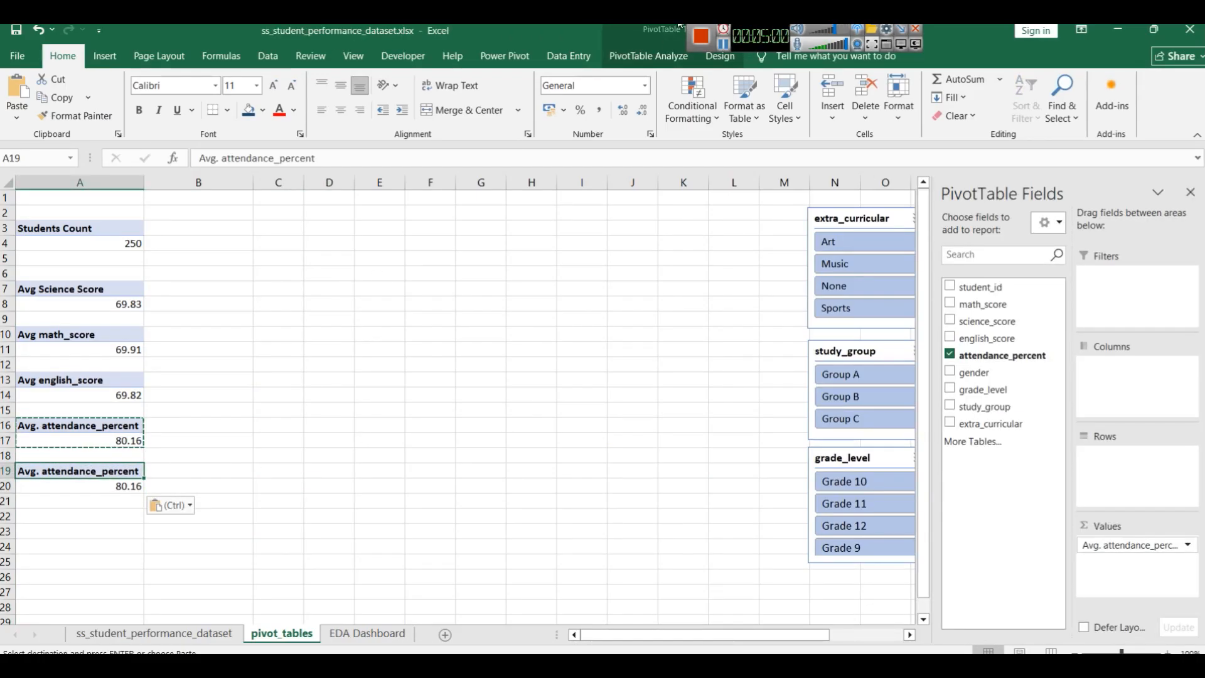
left_click(660, 57)
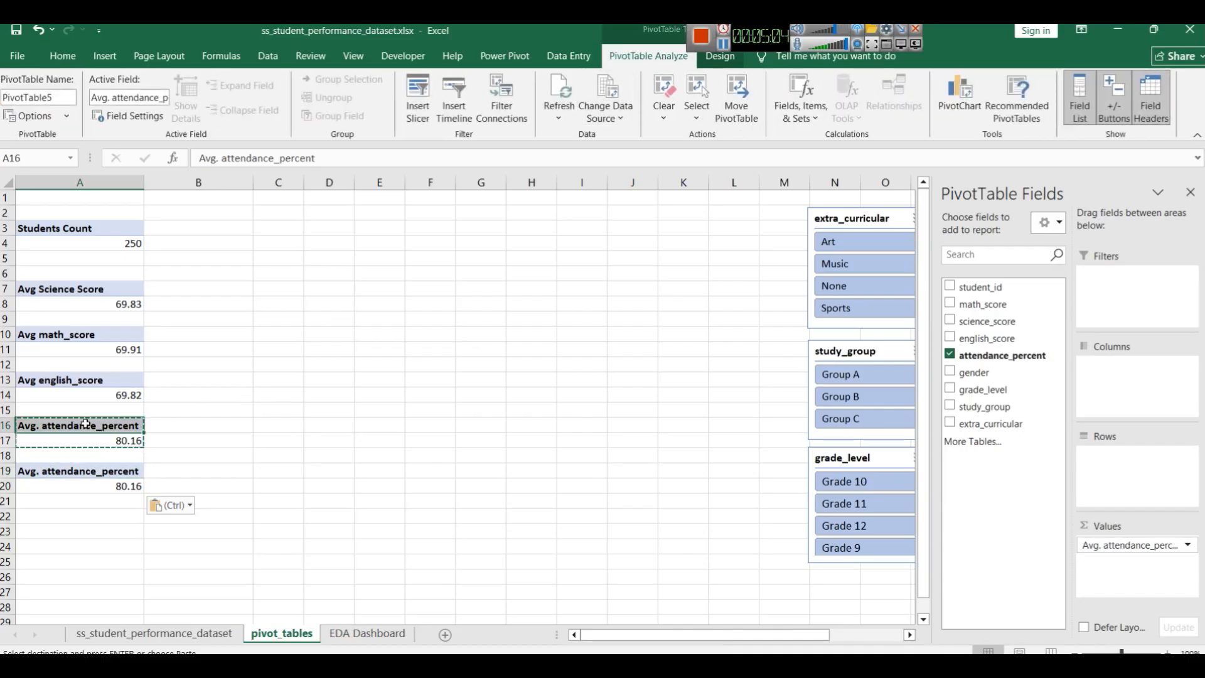
left_click_drag(100, 435, 99, 427)
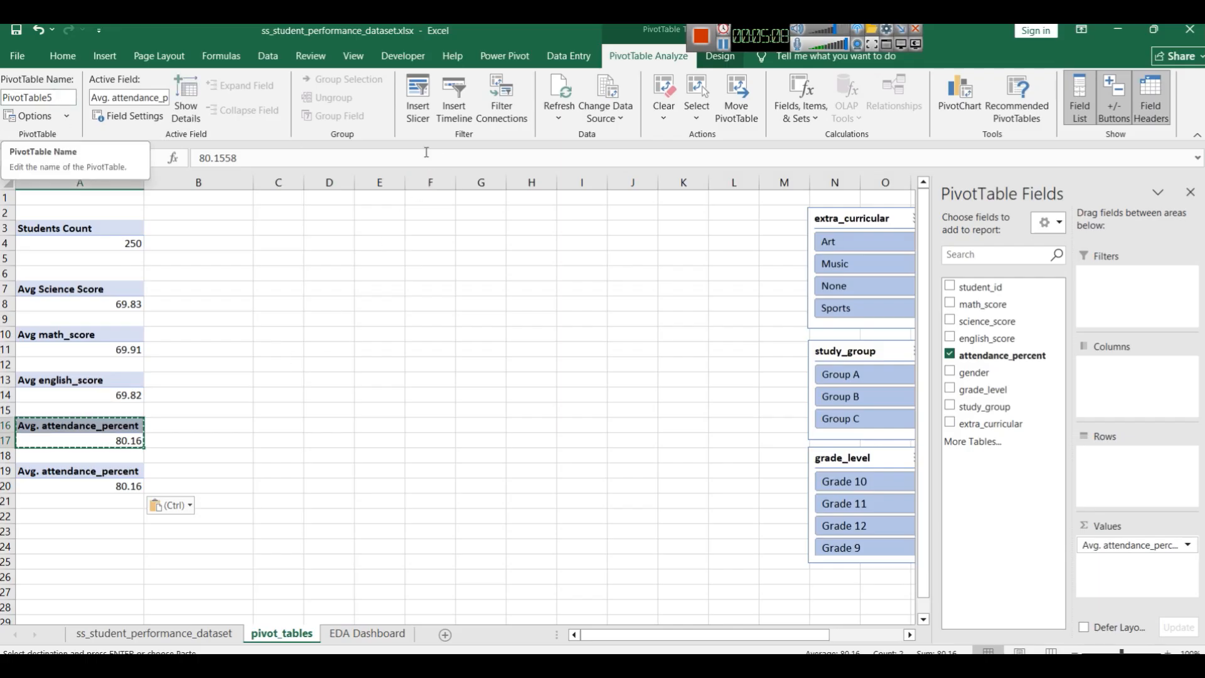
left_click(516, 119)
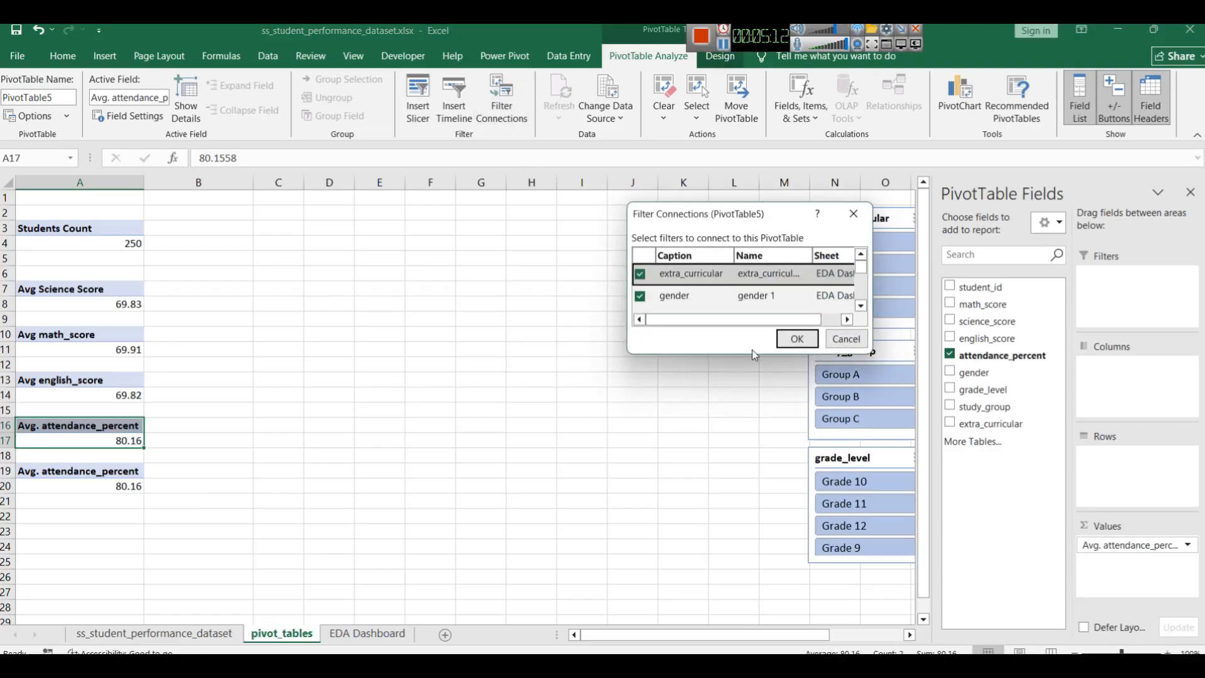
left_click_drag(754, 354, 758, 541)
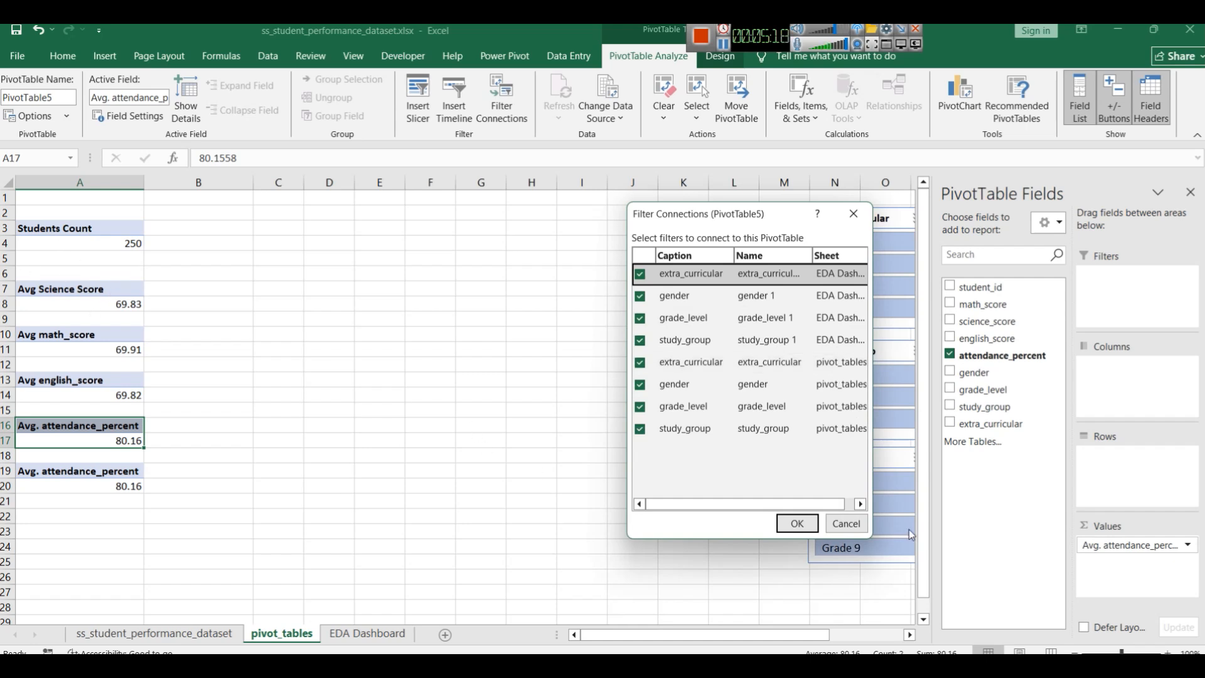
left_click(845, 522)
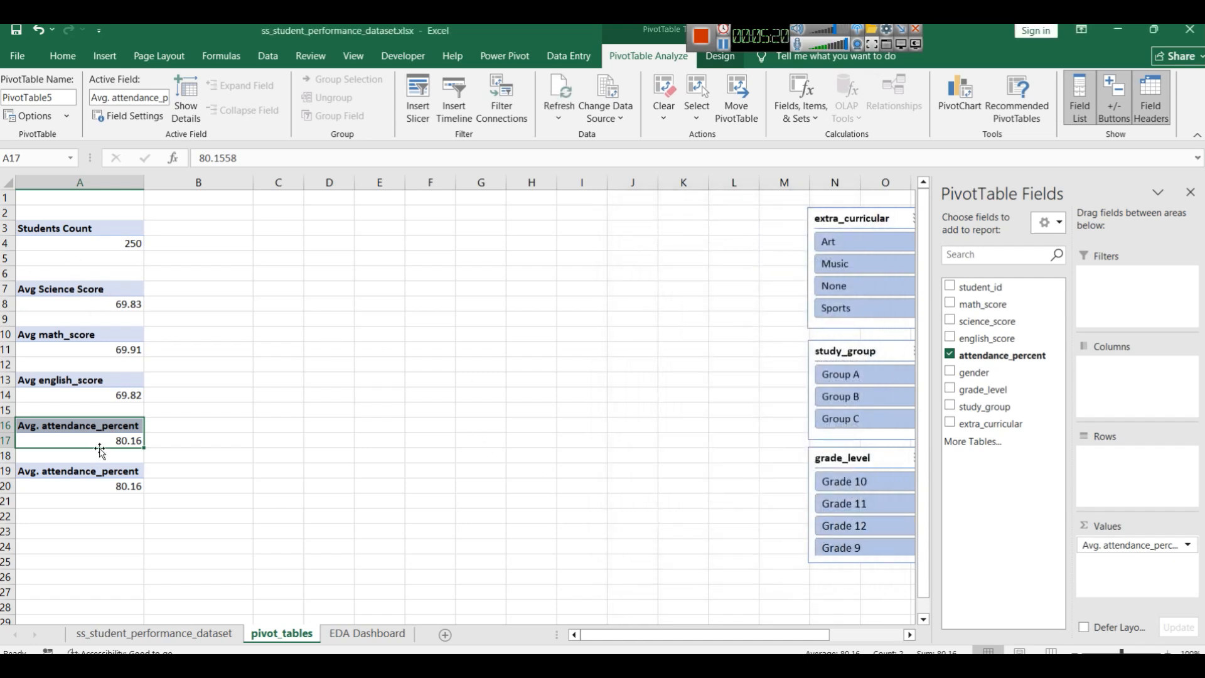
Step: Add gender as the row field of the duplicated Avg. attendance_percent pivot table at A19
left_click(36, 486)
left_click_drag(28, 472, 31, 485)
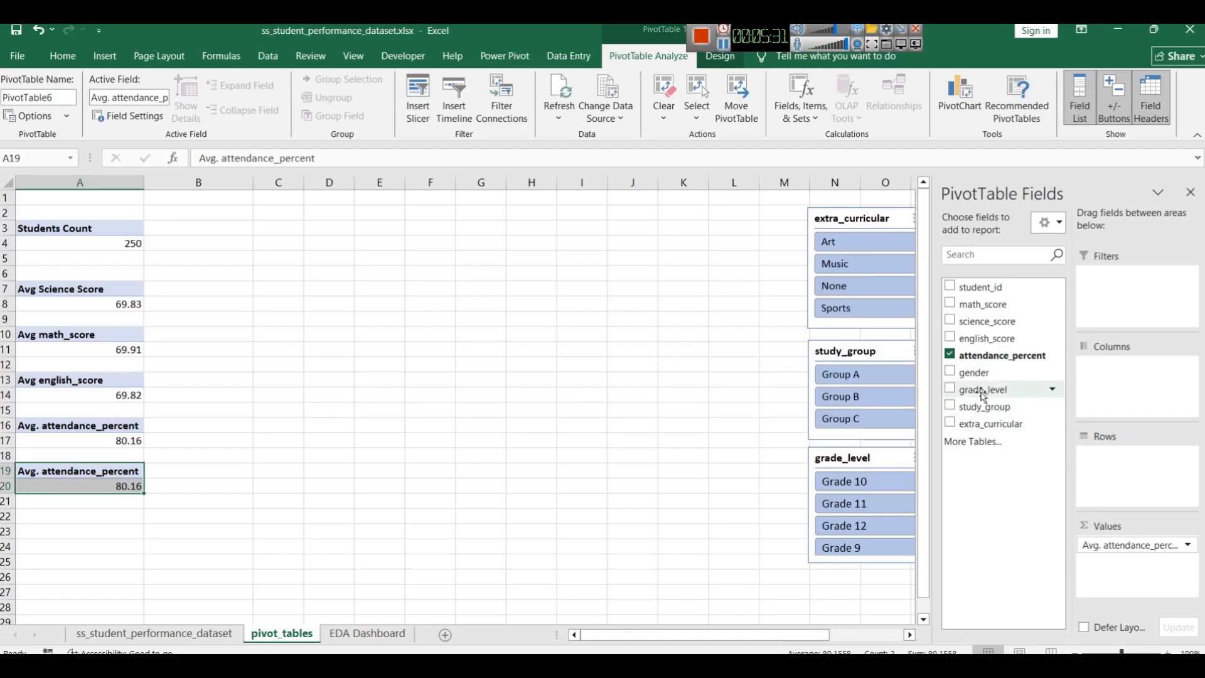
left_click(952, 373)
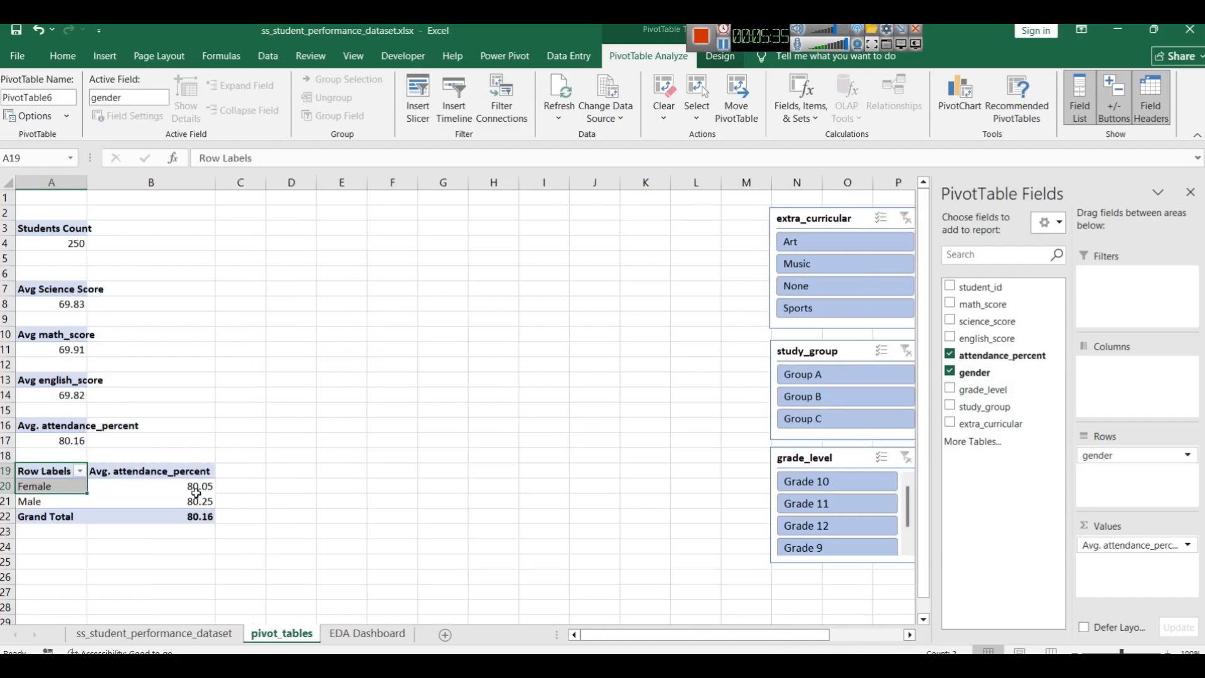
Step: Select the attendance-by-gender pivot table in A19:B22 and view its Avg. attendance_percent value field settings without changing them
left_click(109, 514)
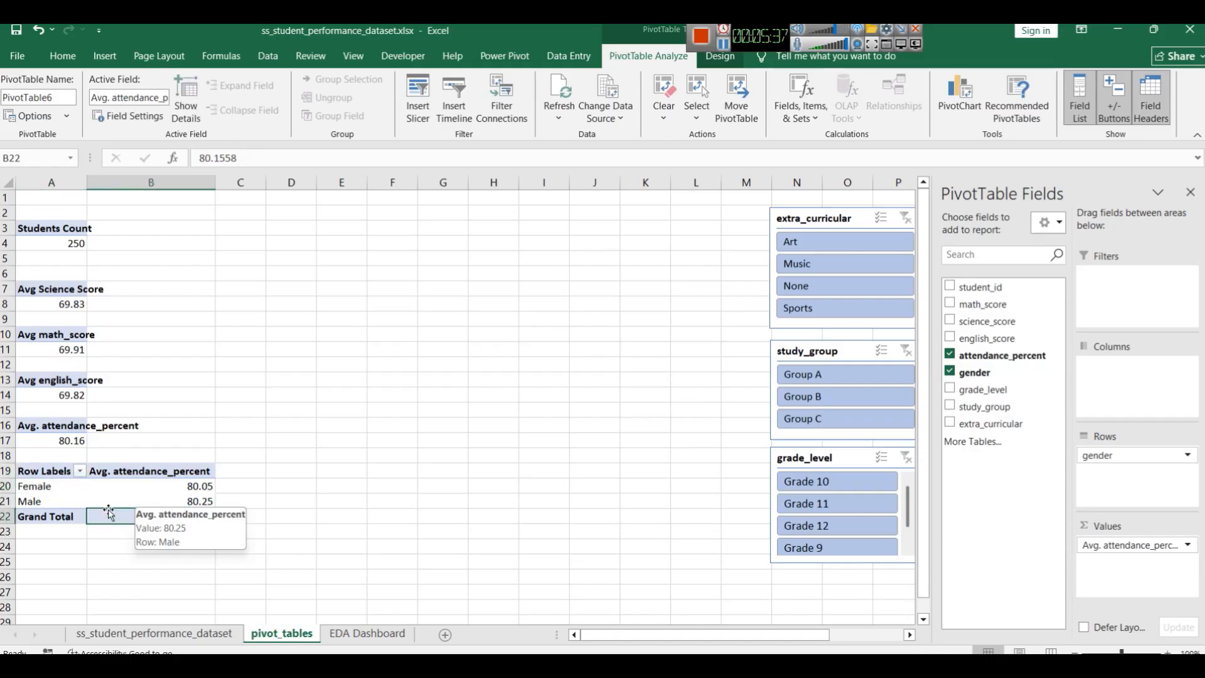
left_click_drag(110, 514, 32, 467)
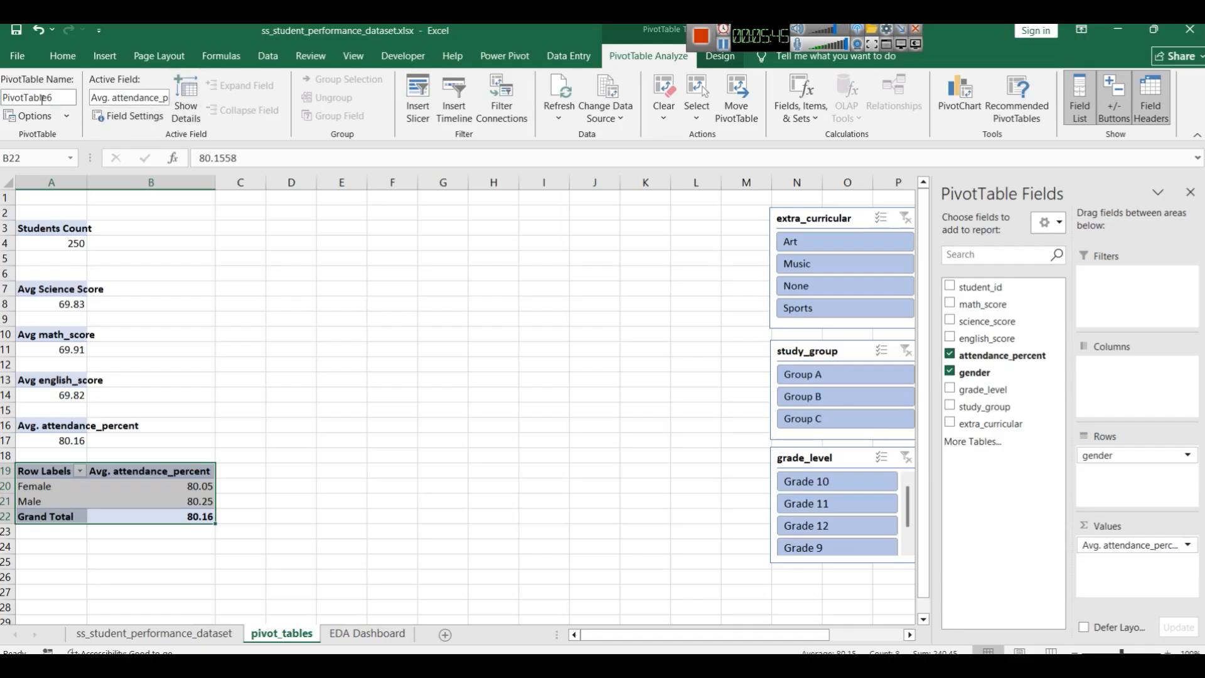
left_click(124, 116)
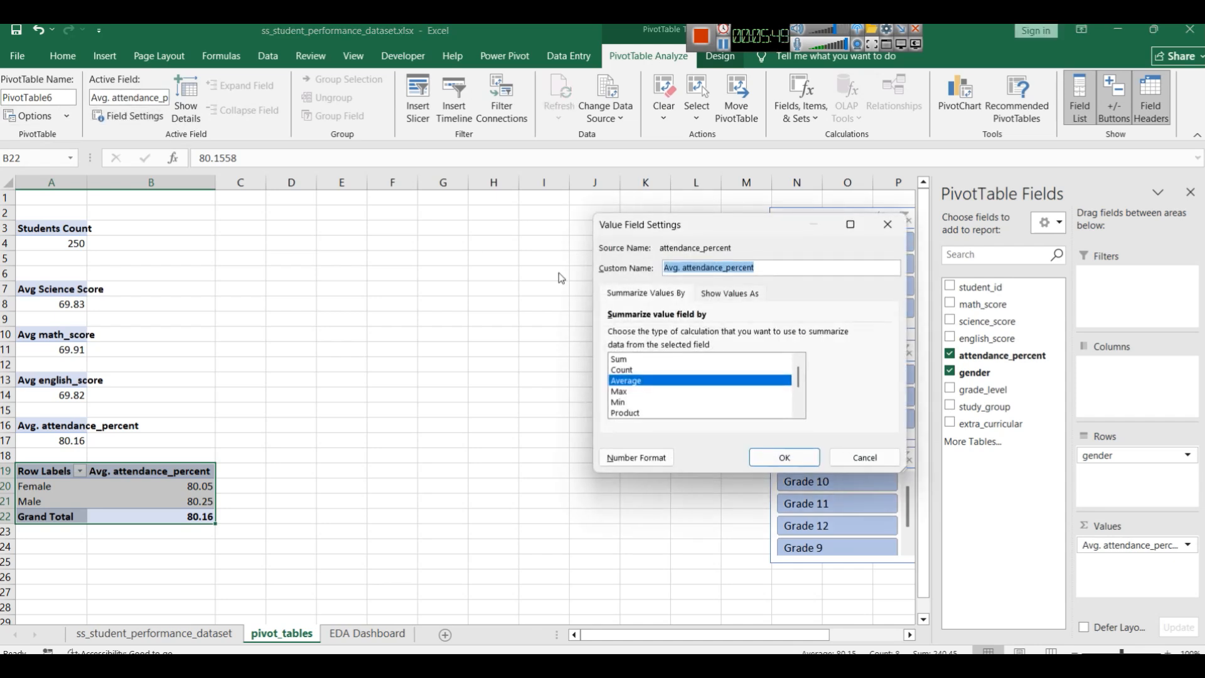
left_click(888, 224)
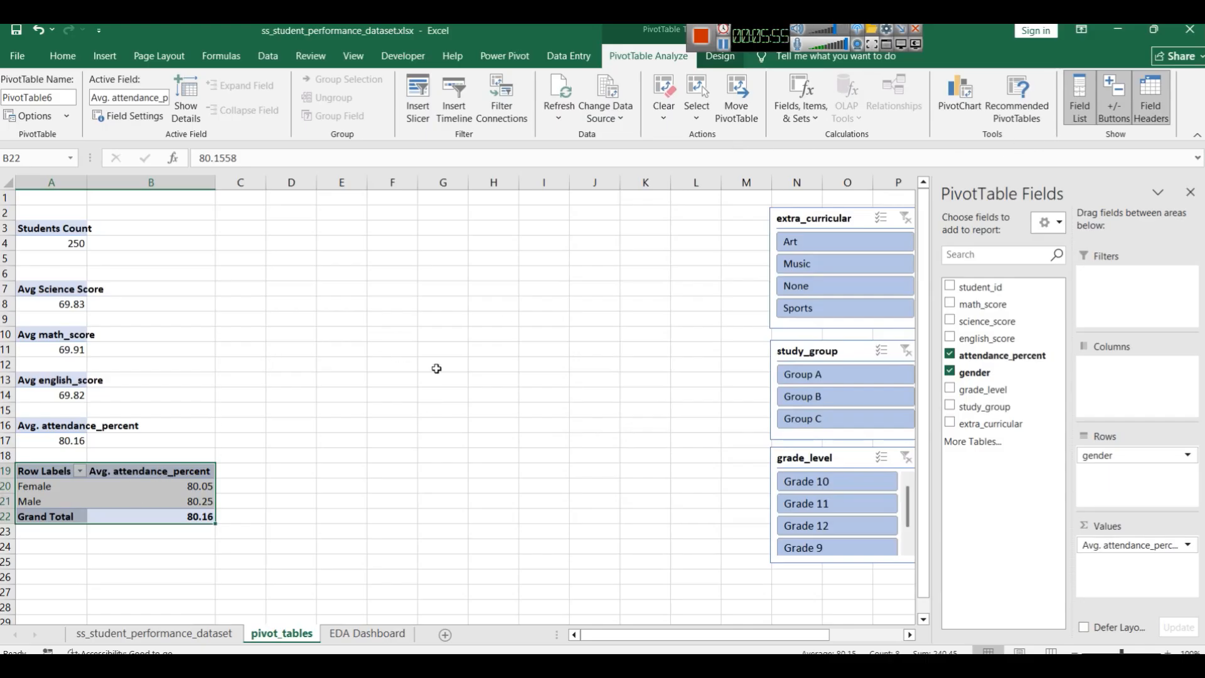
Step: Insert a 2-D pie chart from the attendance-by-gender pivot table and place it slightly higher beside the table
left_click(101, 57)
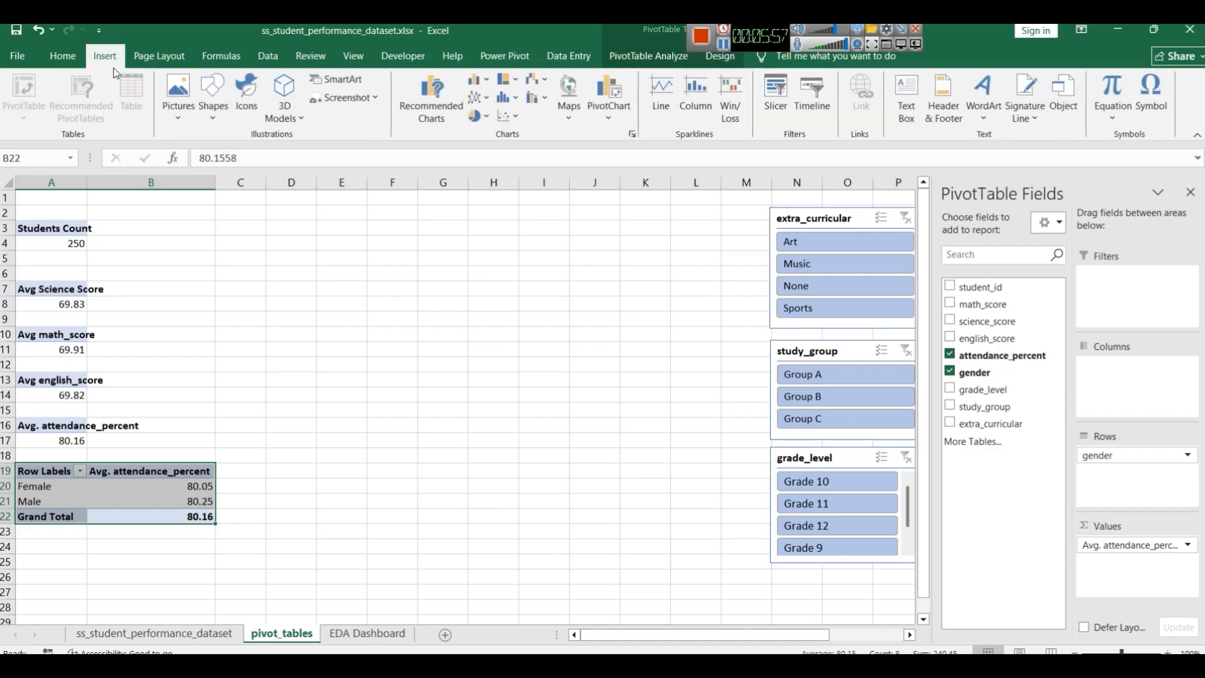
left_click(483, 116)
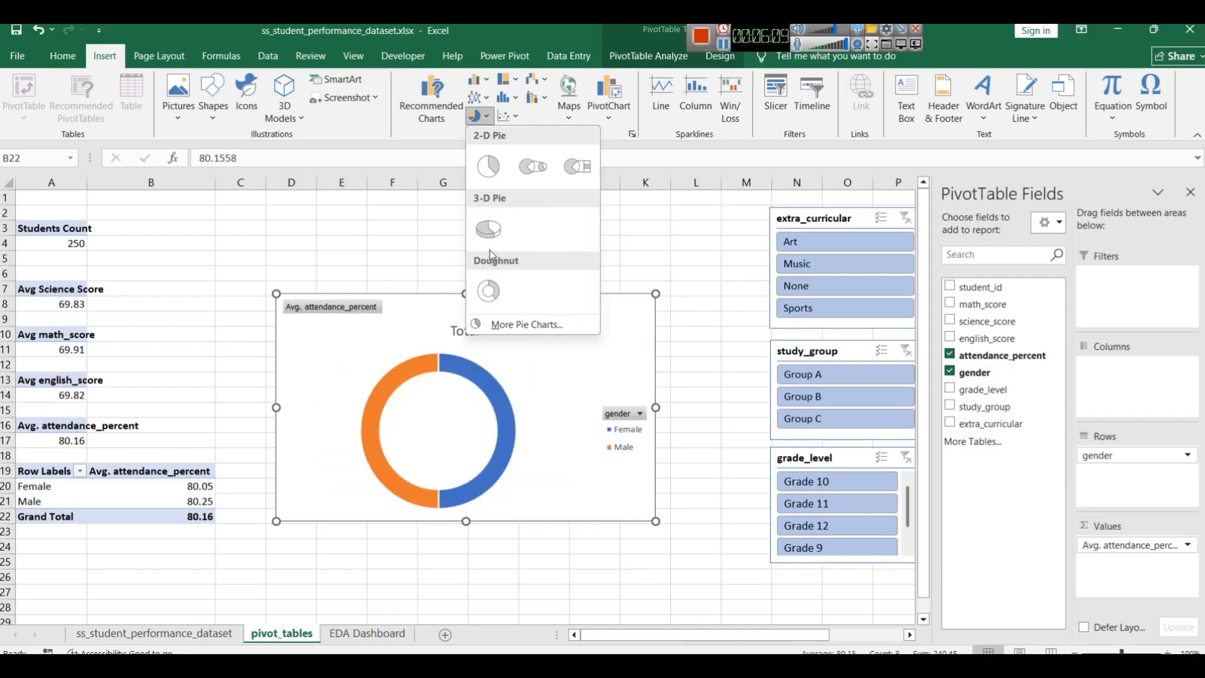
left_click(488, 175)
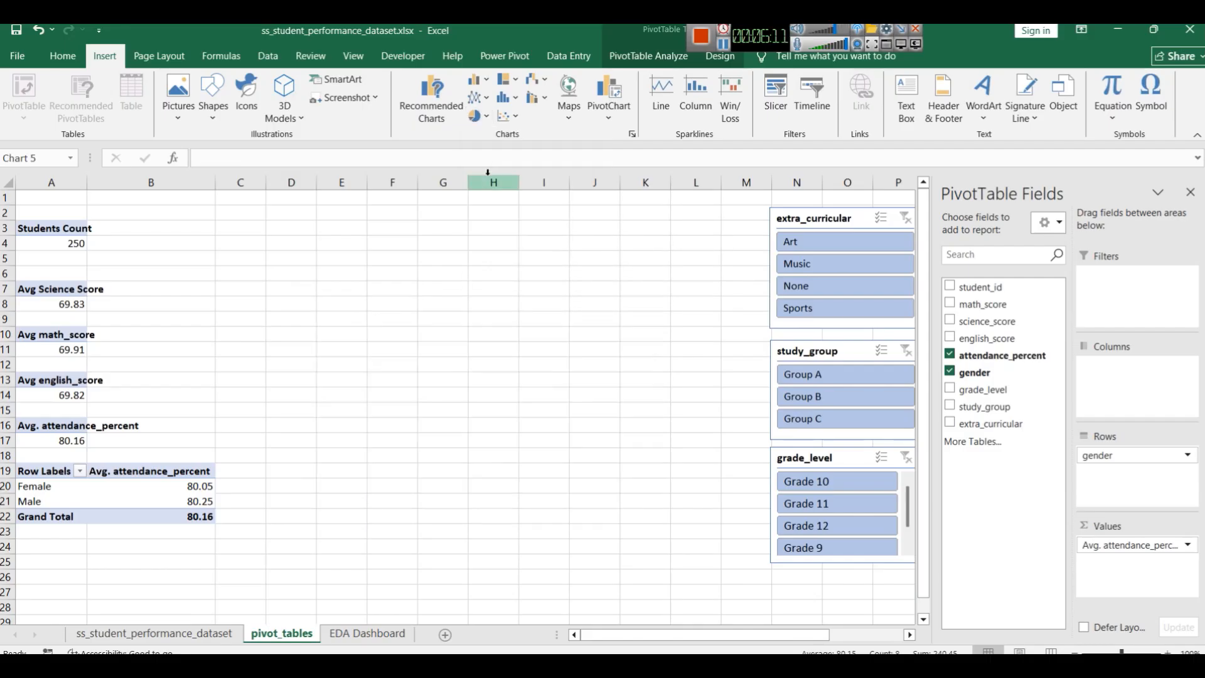
left_click_drag(547, 363, 555, 317)
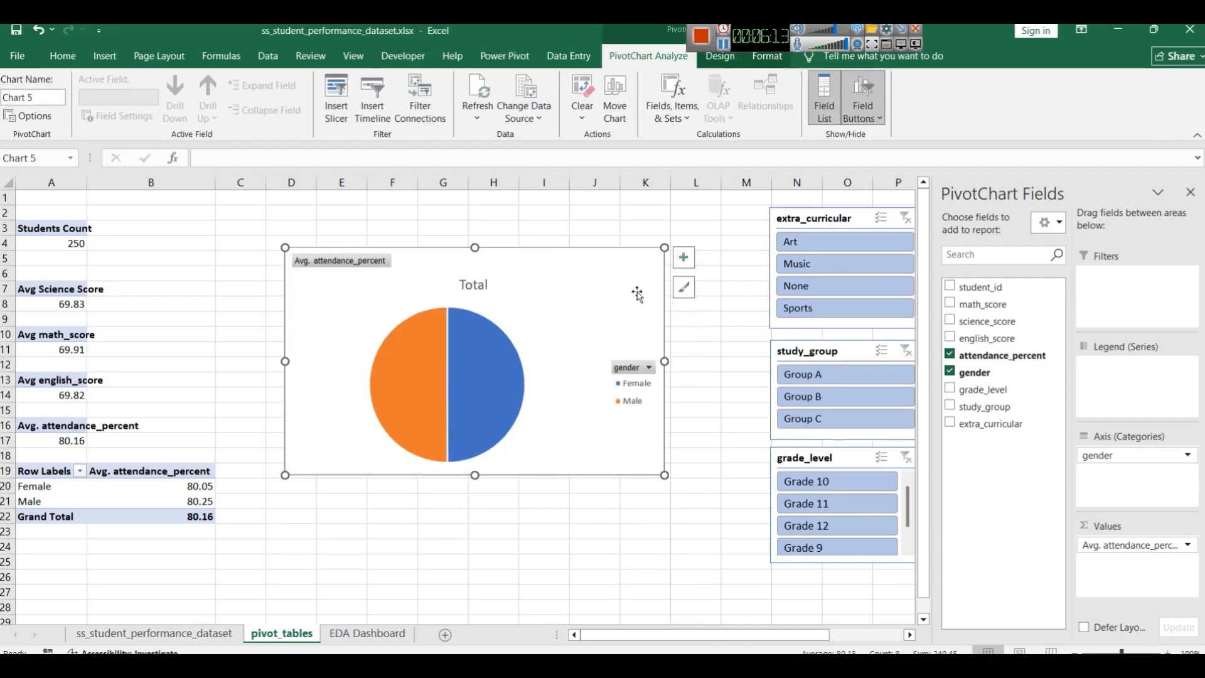
Step: Apply the chart style with a grey gradient background and dark percentage label boxes to the gender pie chart
left_click(683, 288)
scroll(812, 517, "down", 3)
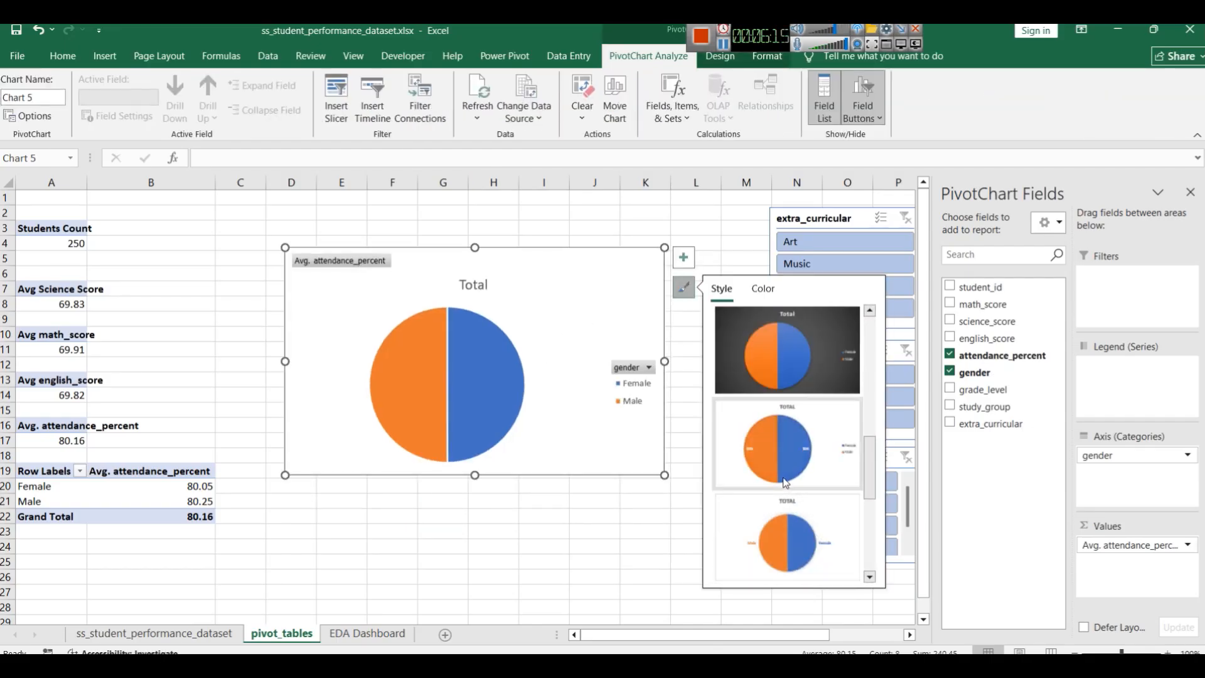
scroll(807, 458, "up", 2)
scroll(800, 467, "up", 2)
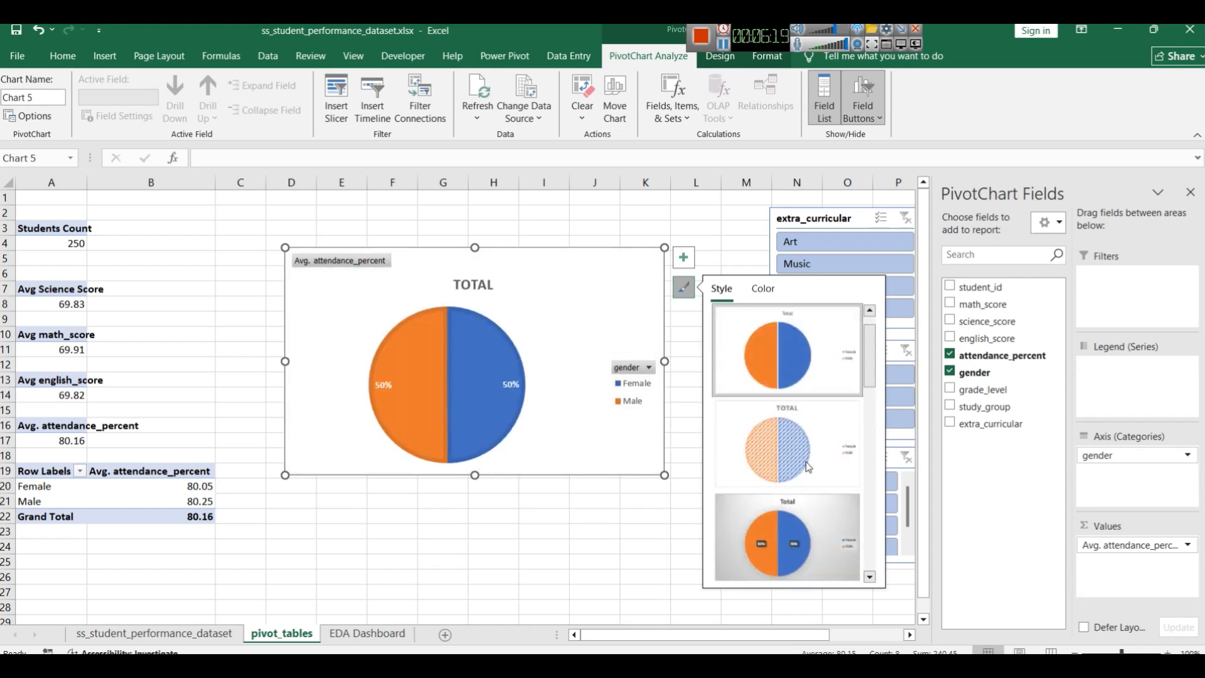
left_click(802, 512)
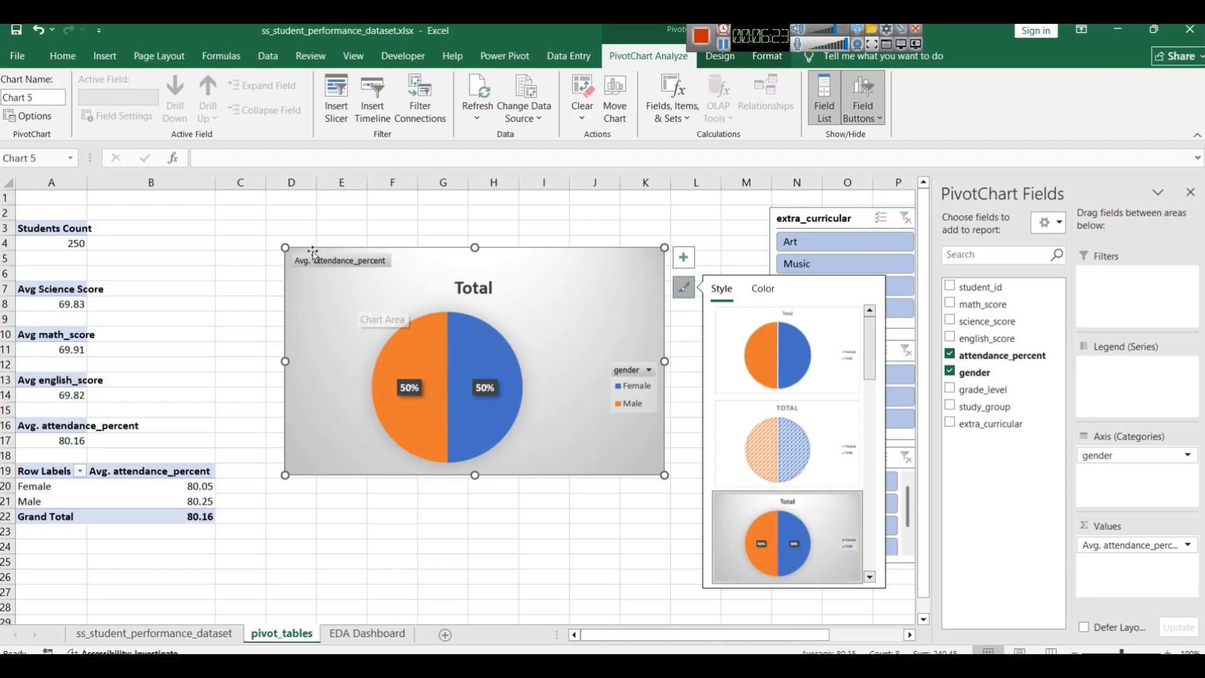
Step: Shrink the gender pie chart, enlarge the pie inside it, and move the Total title up clear of the pie
left_click_drag(285, 248, 374, 309)
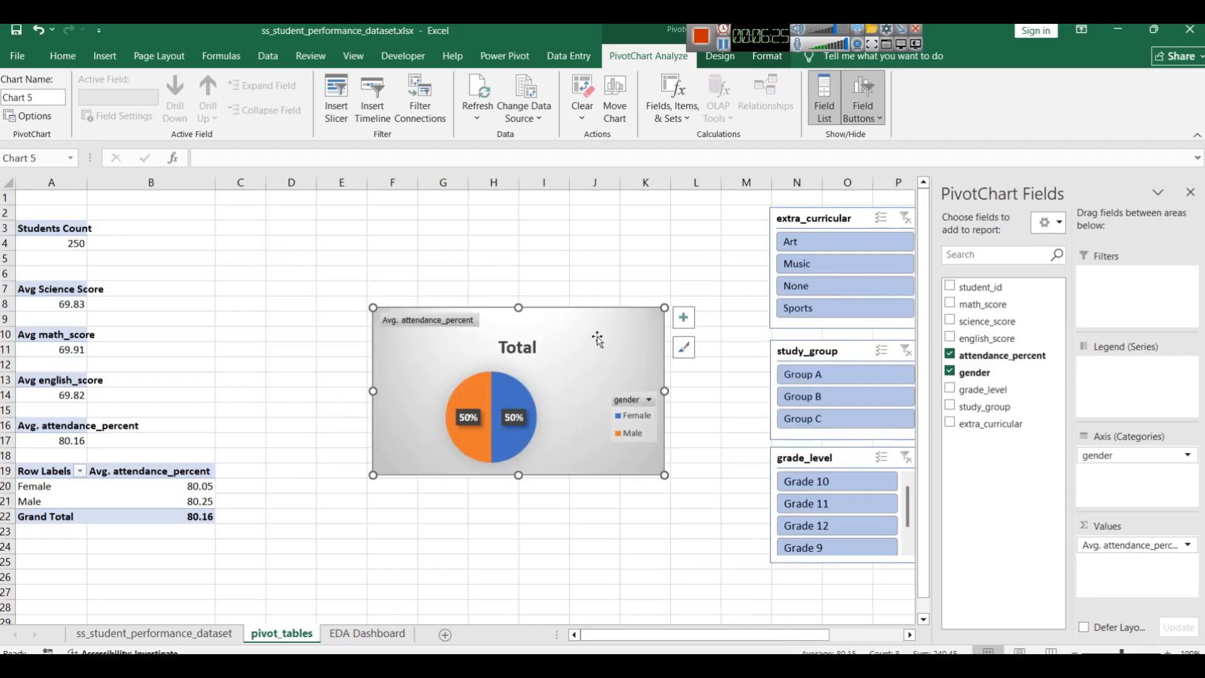
left_click_drag(443, 367, 433, 362)
left_click(448, 375)
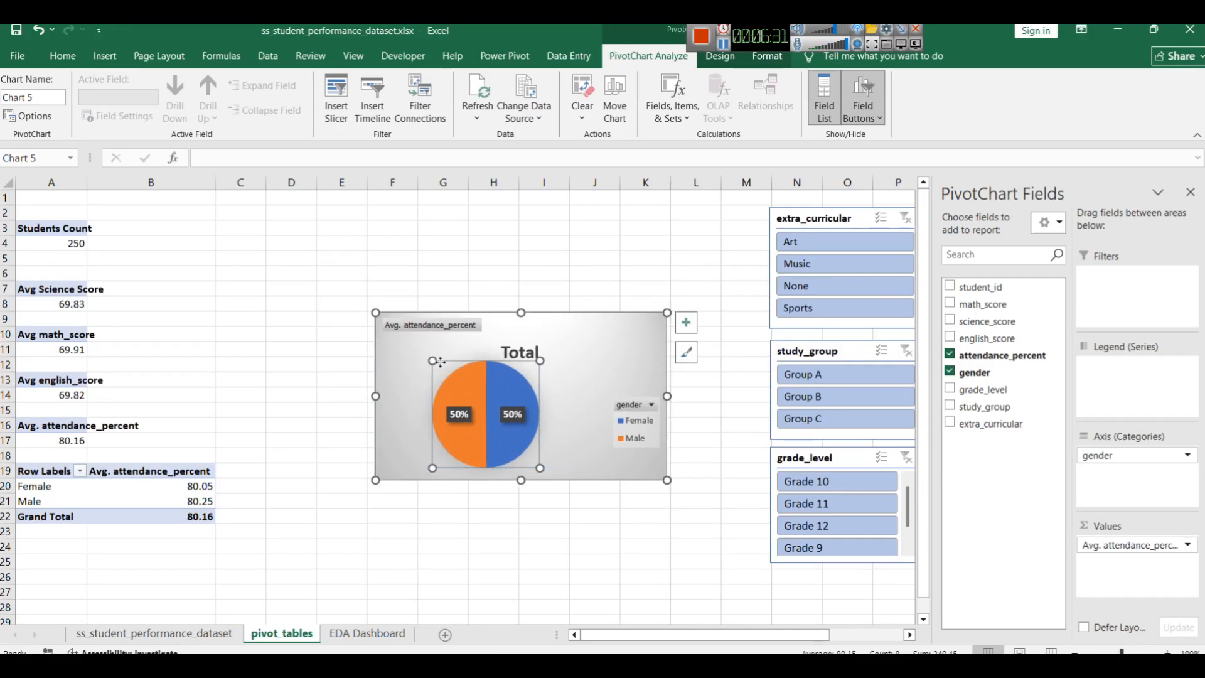
left_click(529, 347)
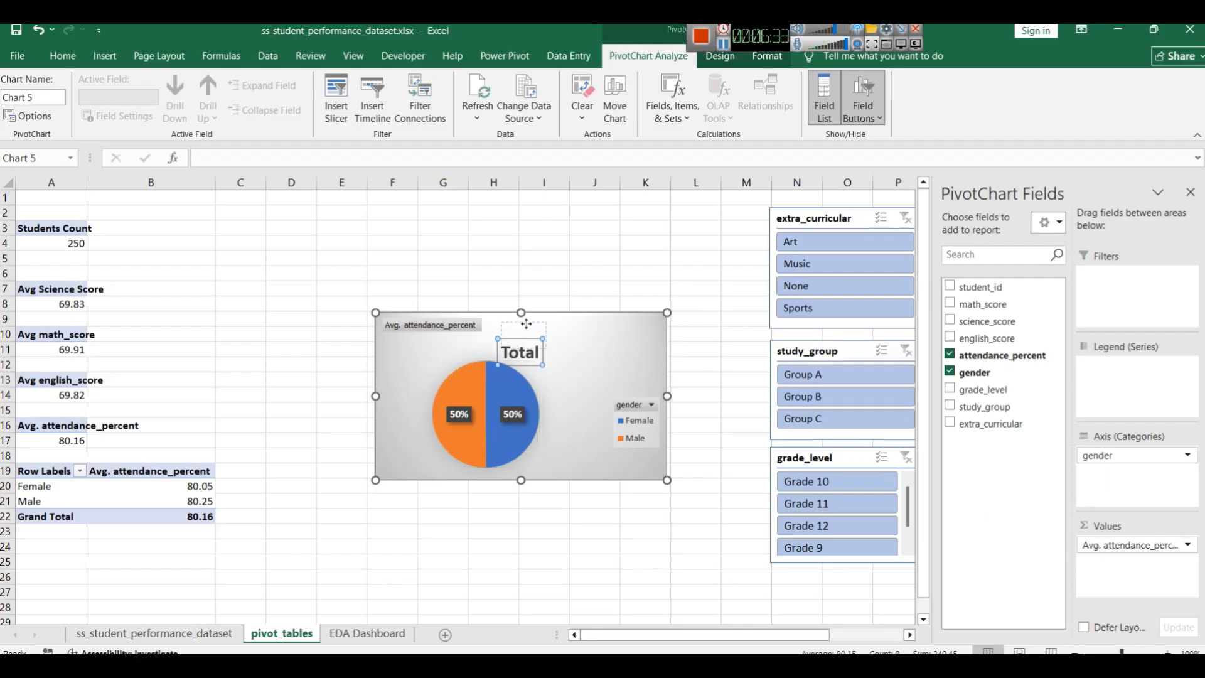
left_click_drag(523, 340, 526, 324)
left_click(613, 359)
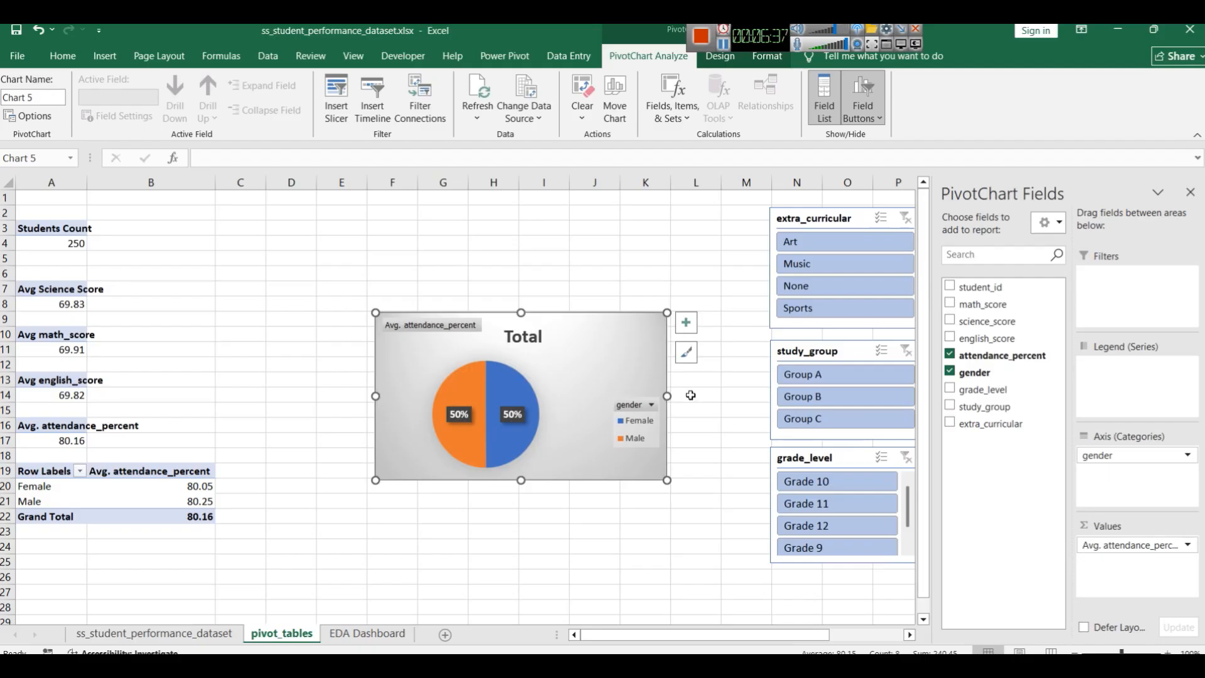
Step: Recolor the gender pie chart with the second Colorful palette, giving blue and grey slices
left_click(687, 353)
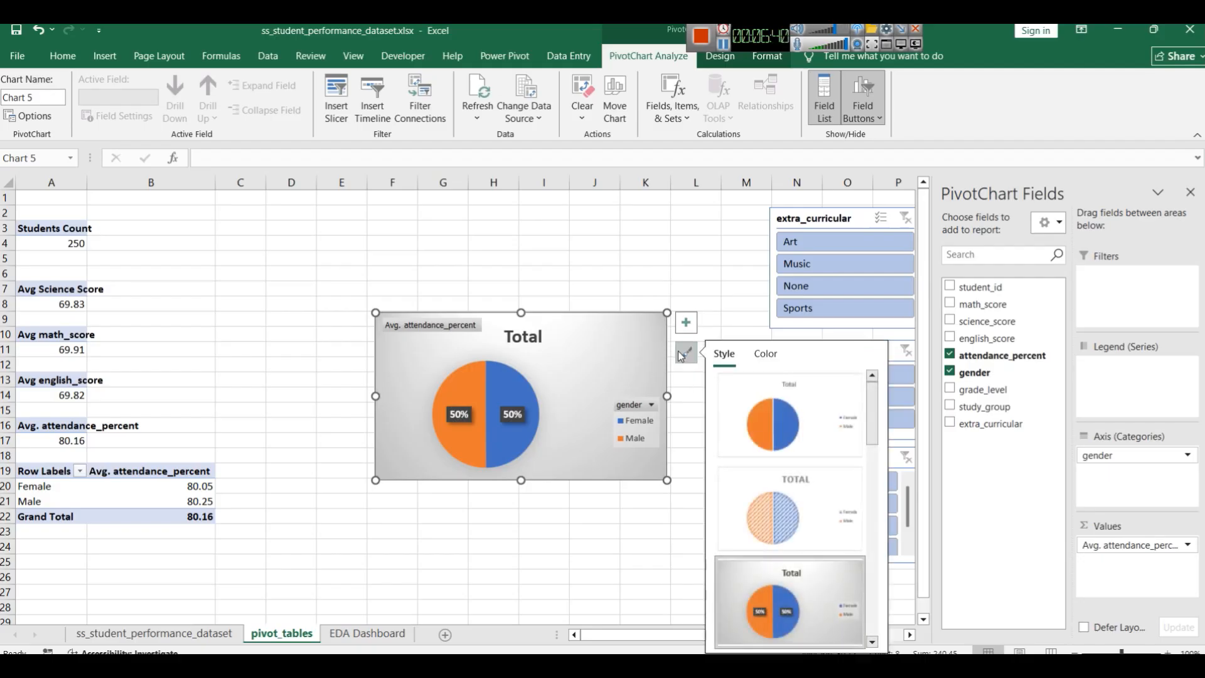
left_click(755, 357)
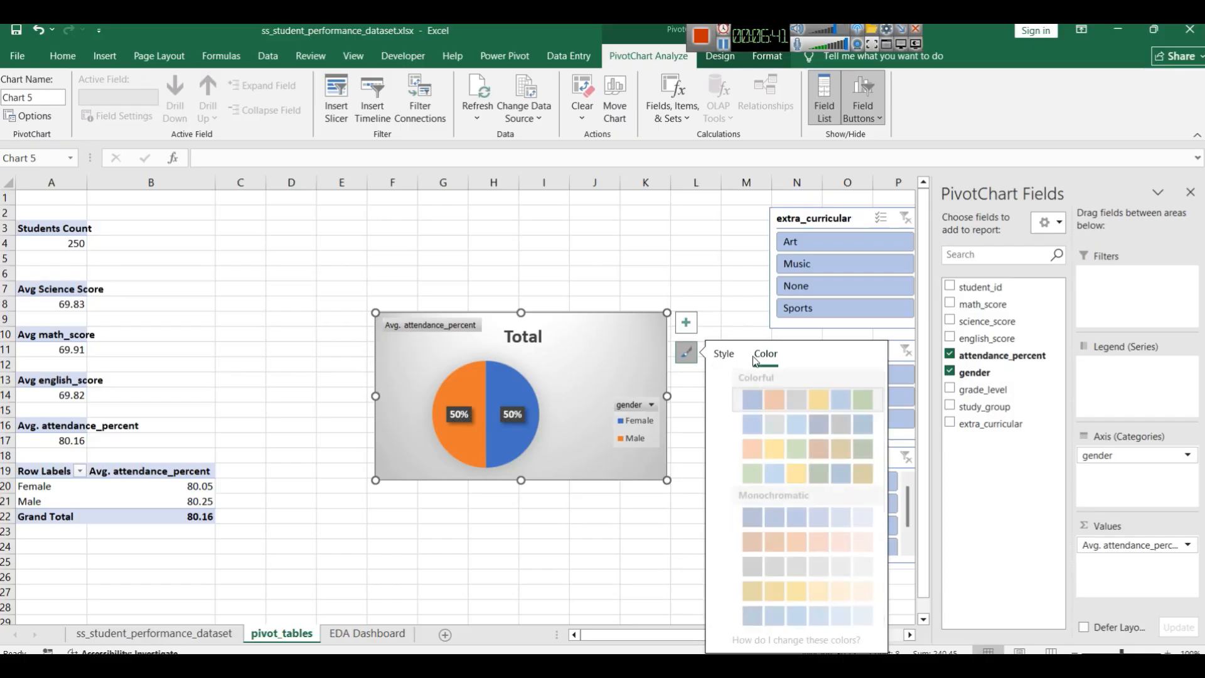
left_click(796, 444)
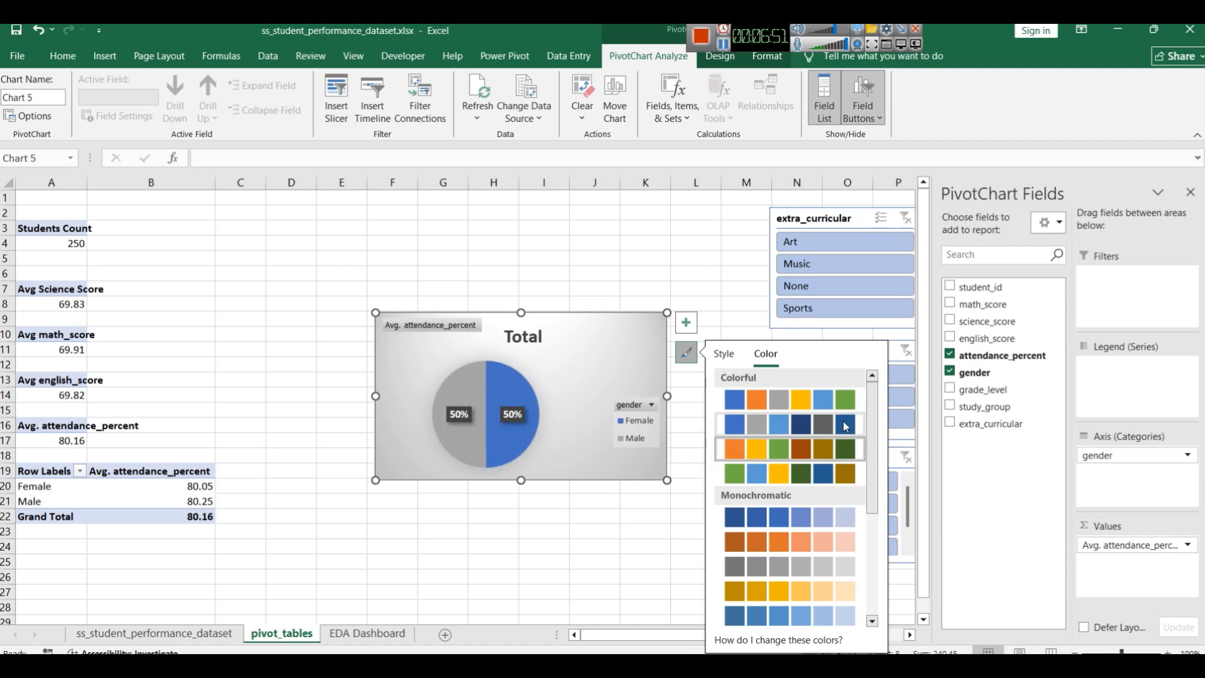
left_click(739, 424)
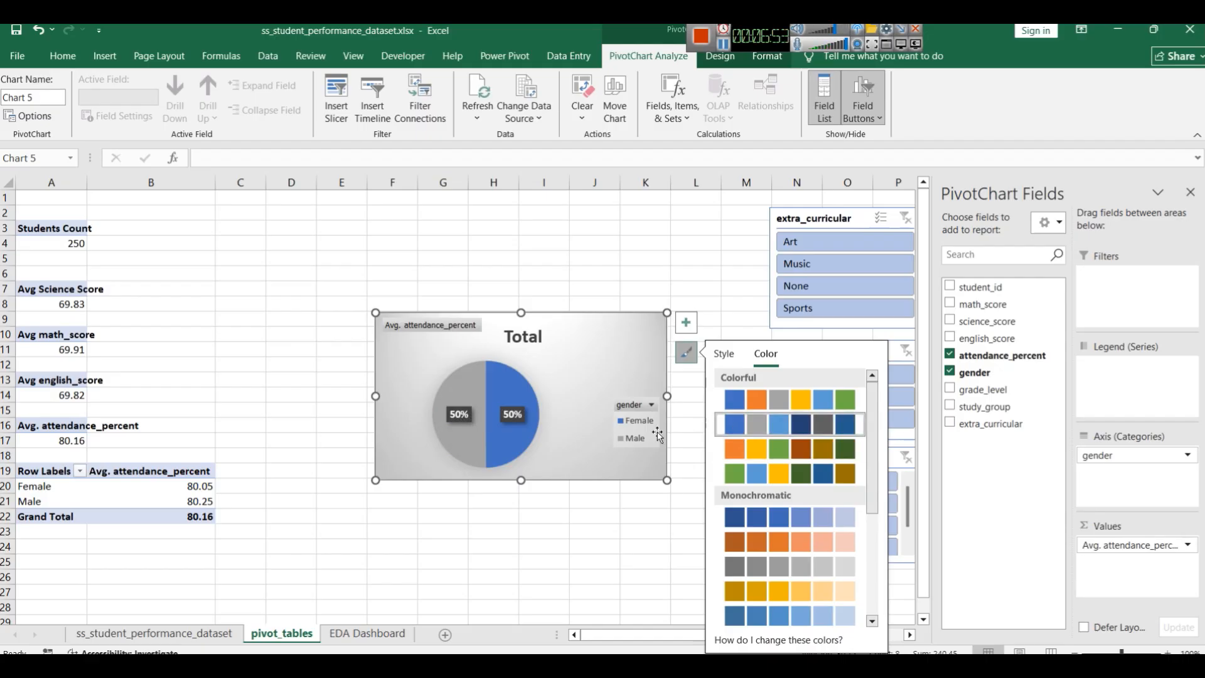
left_click(604, 533)
left_click(602, 351)
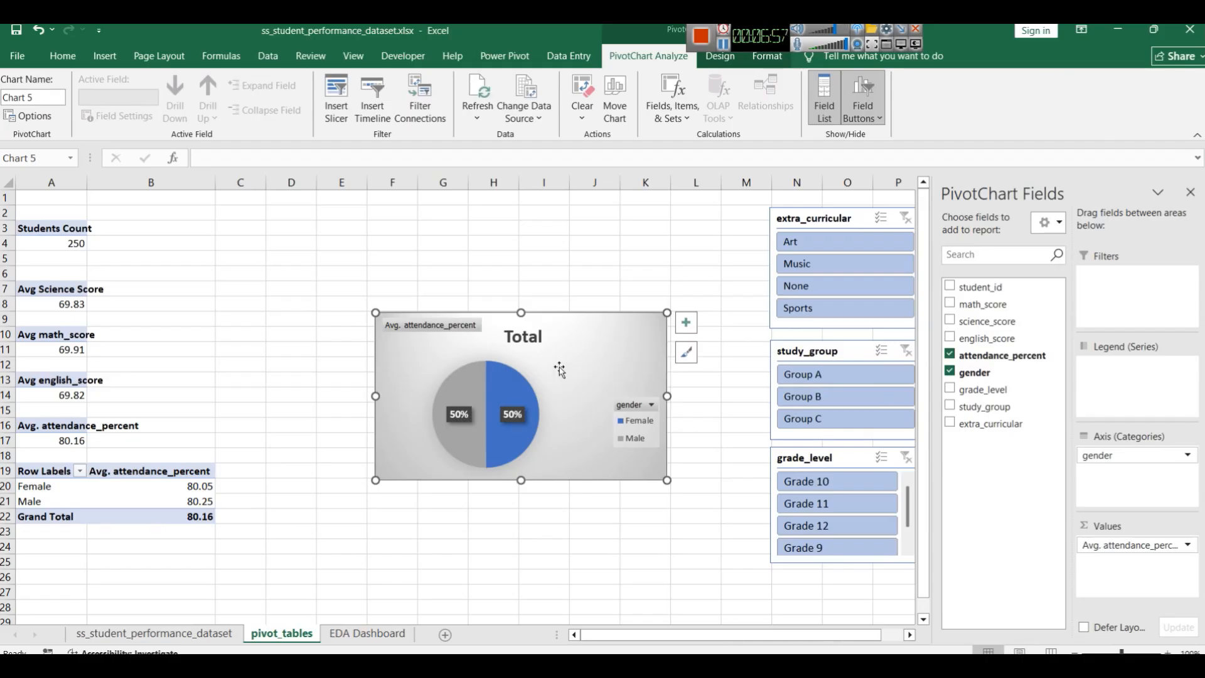
left_click(684, 358)
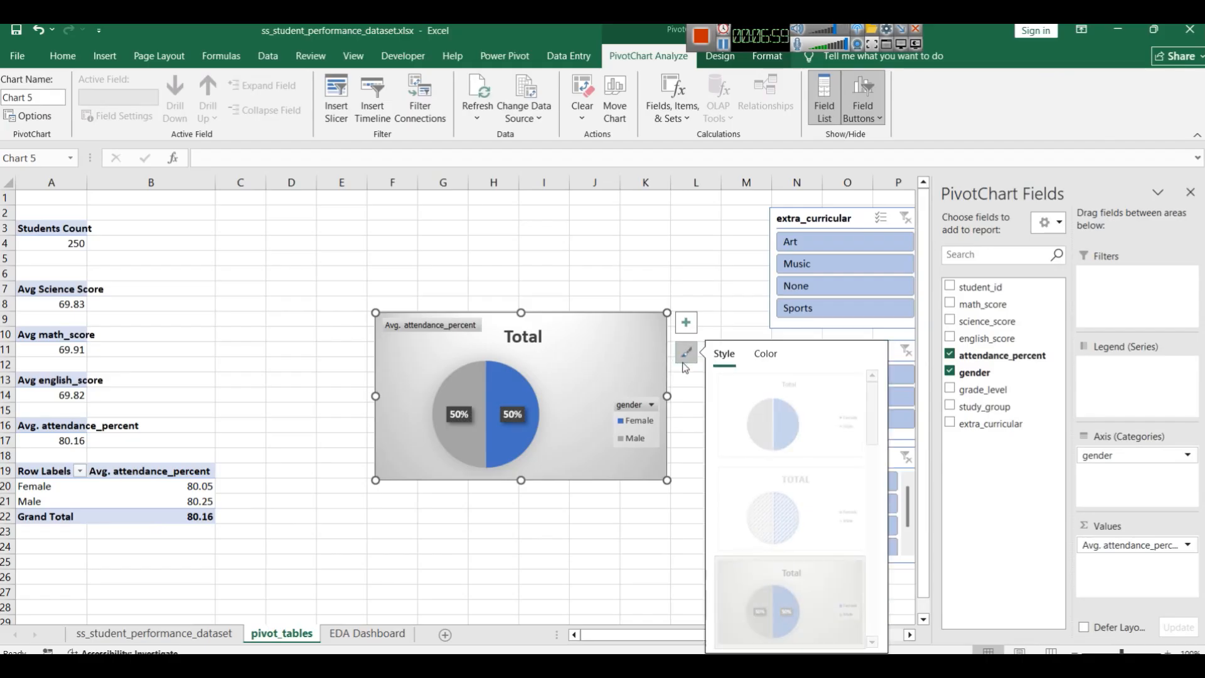
left_click(685, 353)
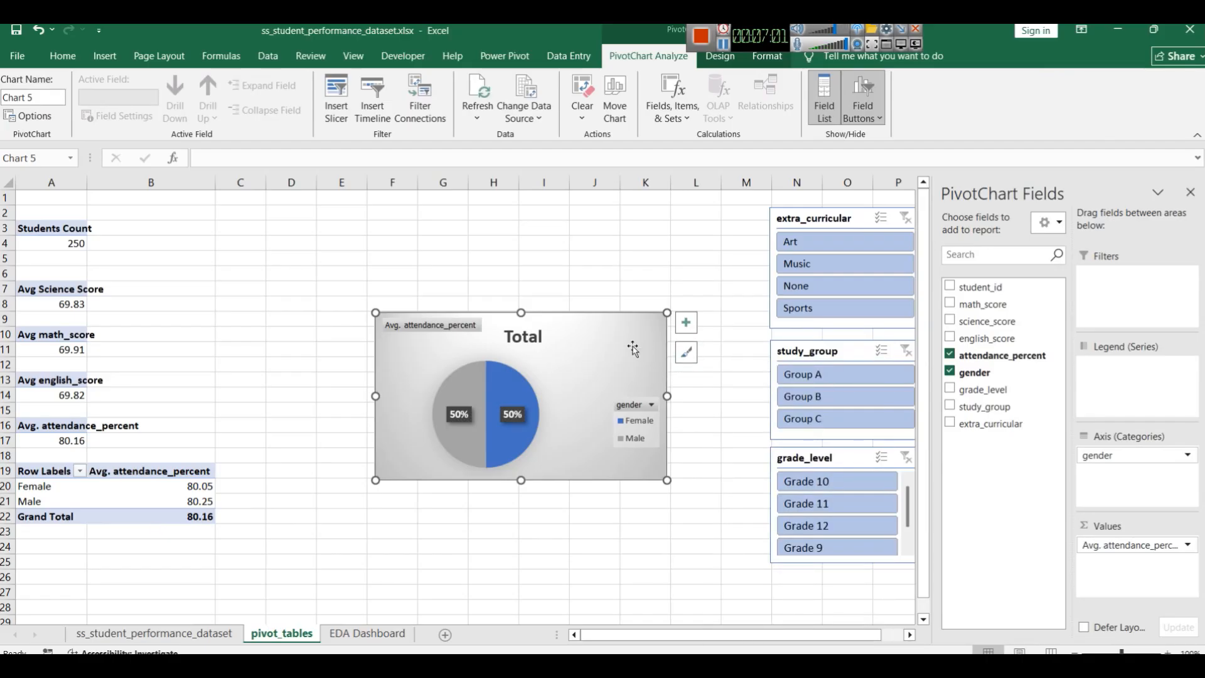
Step: Fill the chart area of the gender pie chart with a darker shade of the light blue theme color
right_click(604, 334)
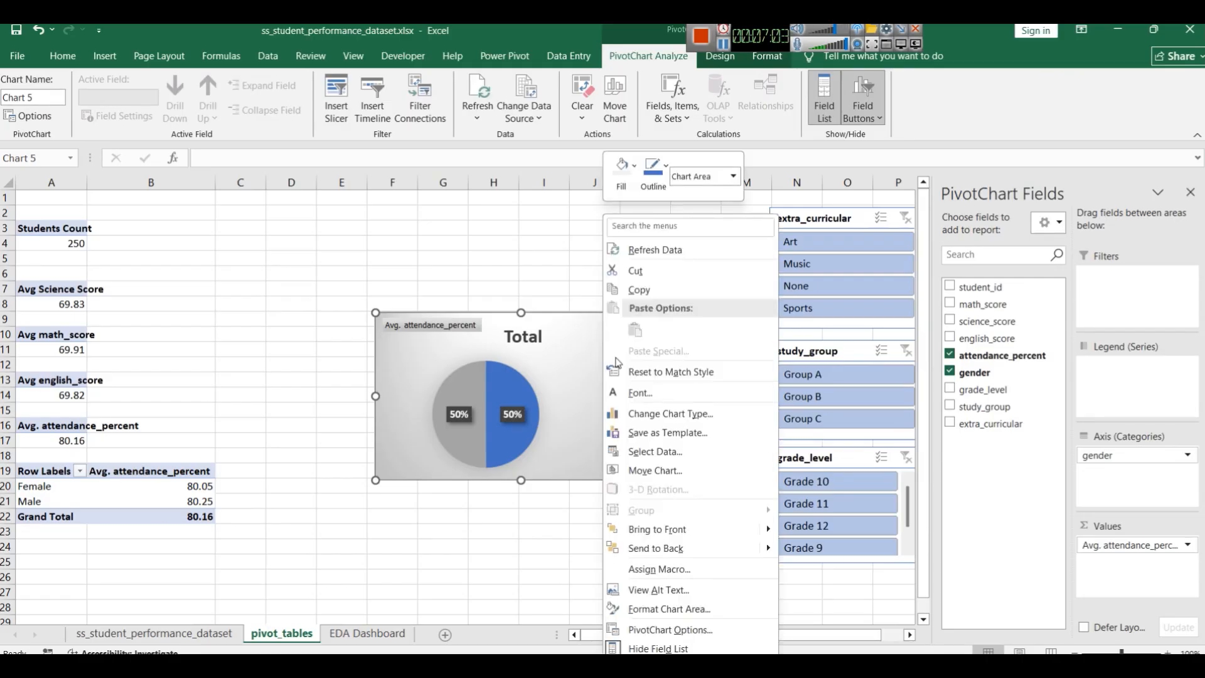
left_click(632, 167)
left_click(619, 290)
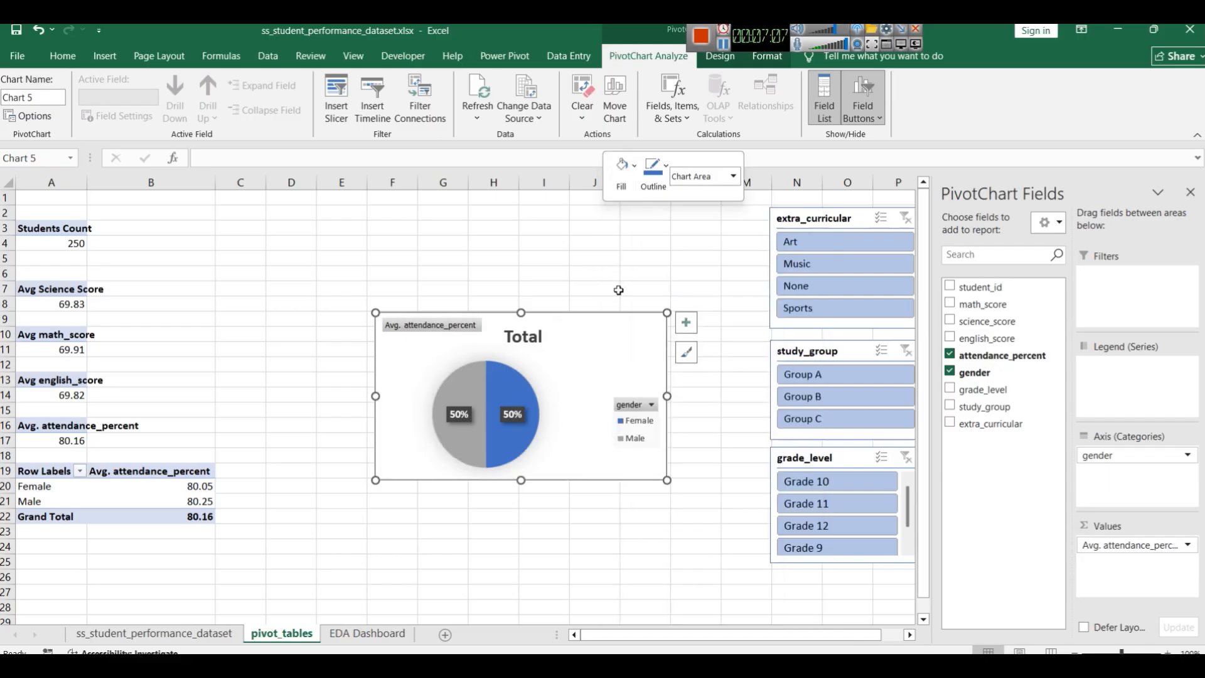
left_click(624, 168)
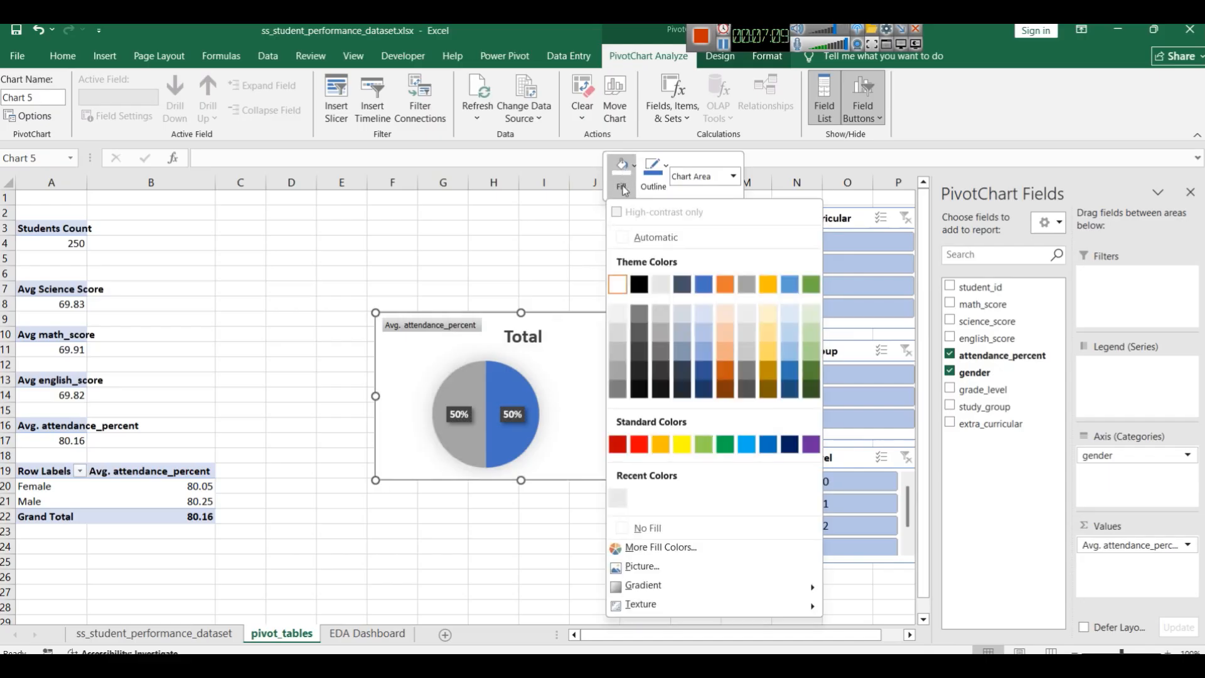
left_click(791, 373)
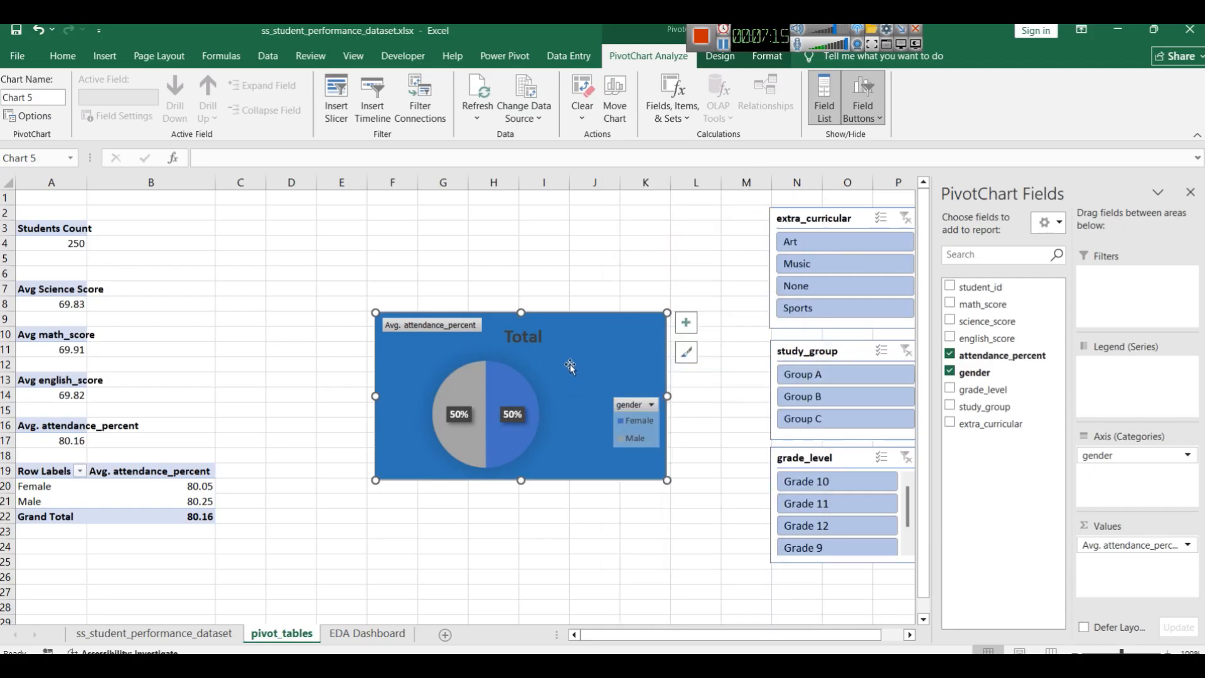
Step: Recolor the gender pie chart with the first Colorful palette, giving blue and orange slices
left_click(686, 352)
left_click(766, 354)
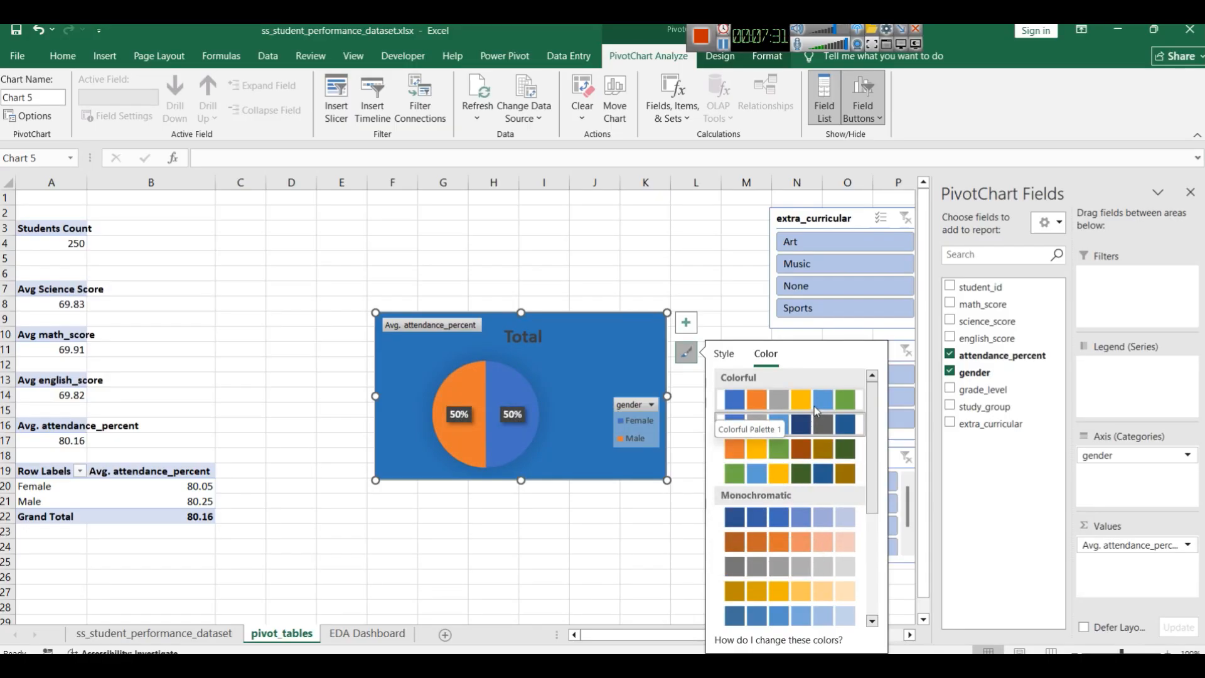
left_click(593, 576)
left_click(586, 344)
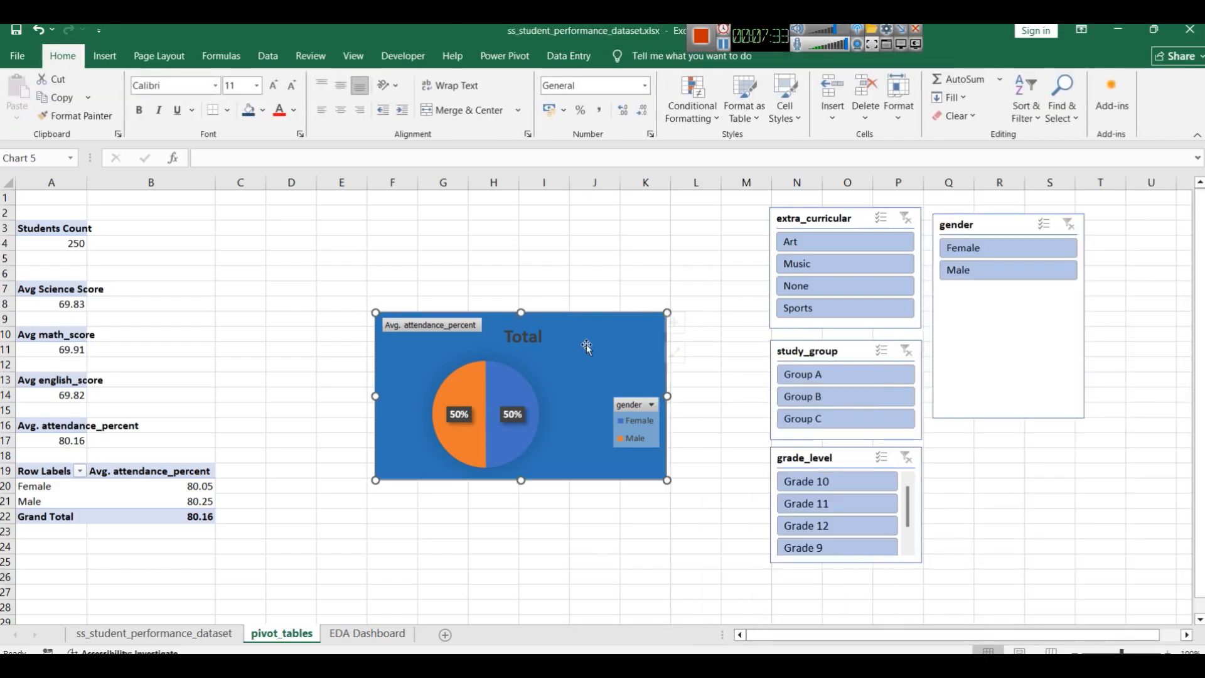
Step: Give the gender pie chart's chart area rounded corners and a solid border in the blue theme color
right_click(623, 331)
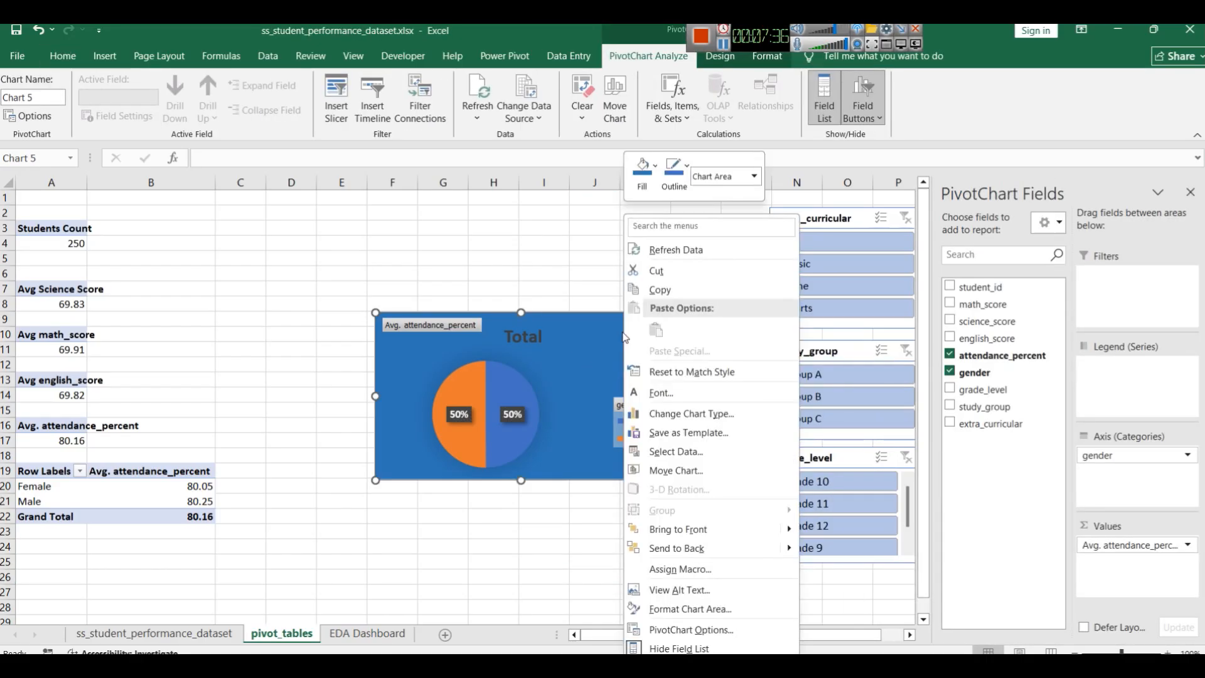
left_click(698, 610)
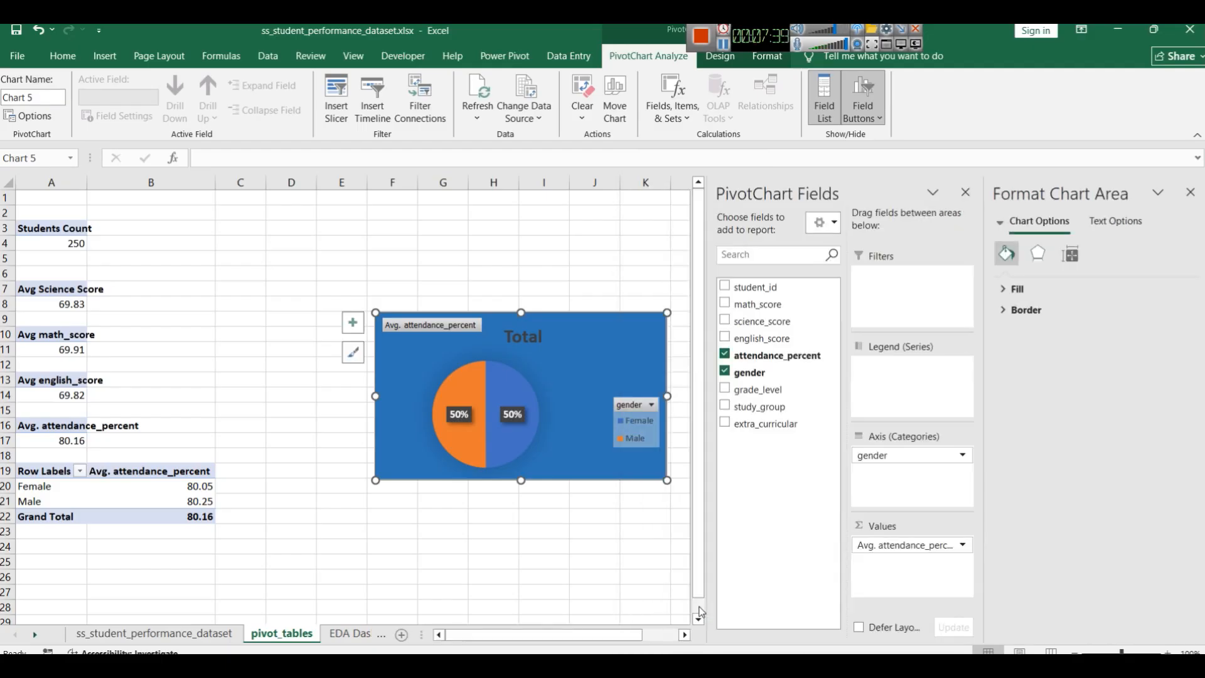
left_click(1005, 310)
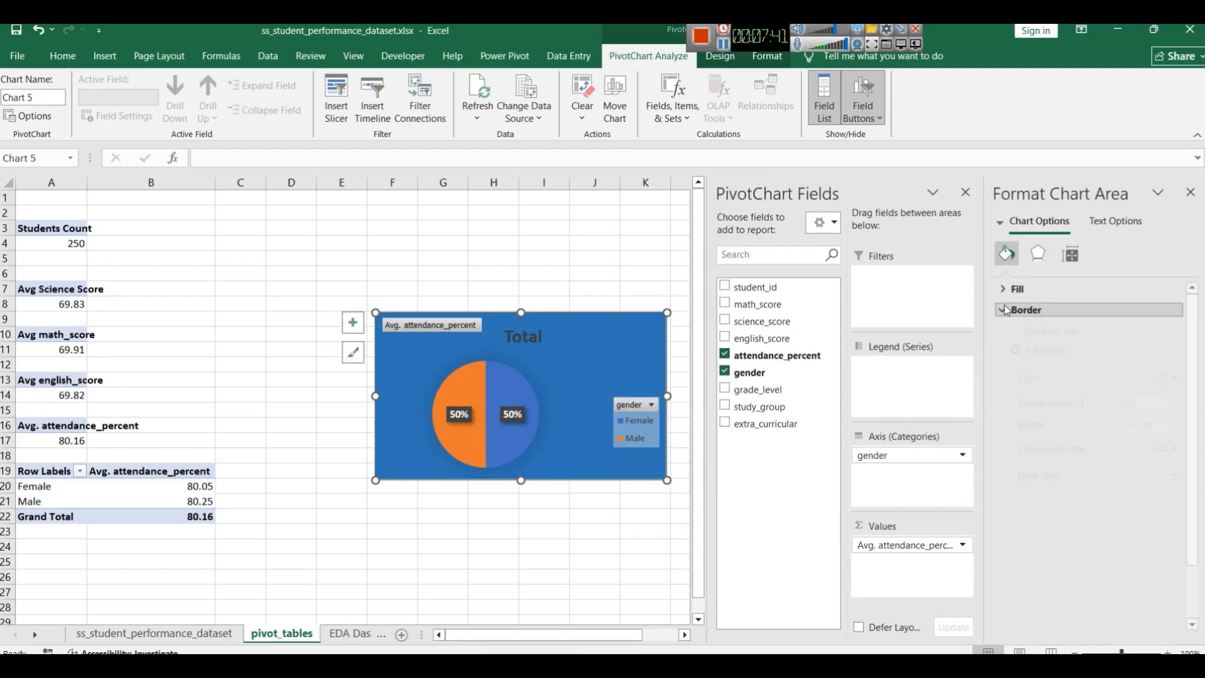
scroll(1072, 508, "down", 2)
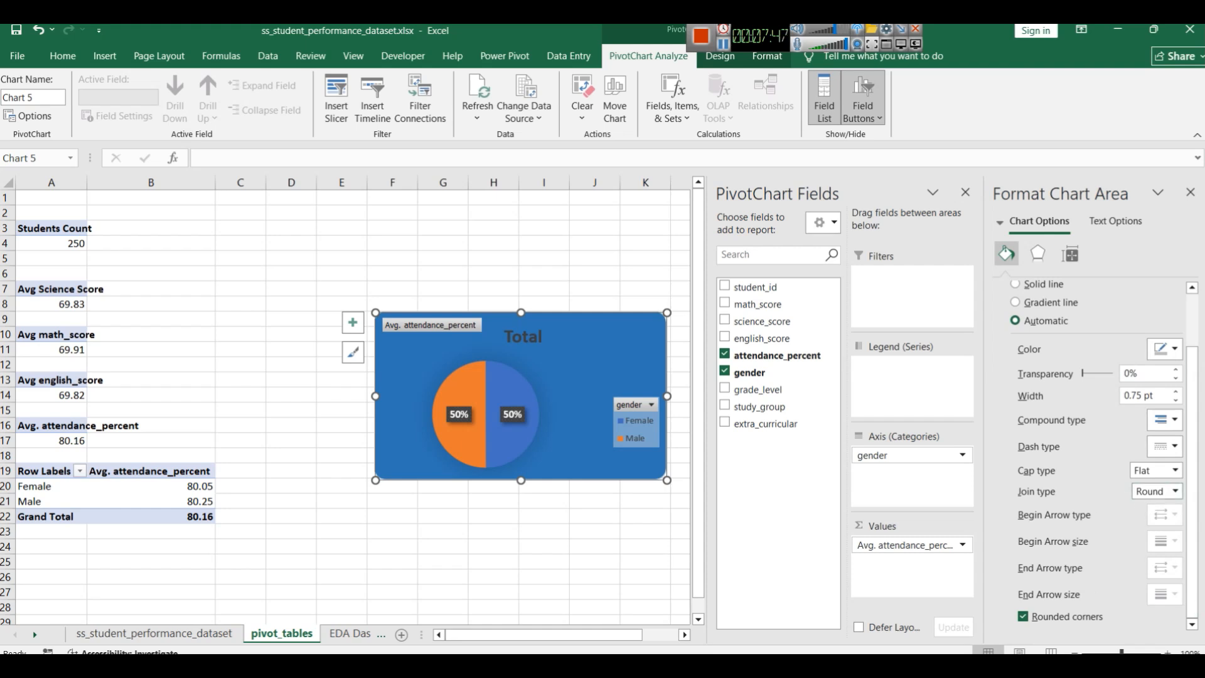
left_click(1174, 350)
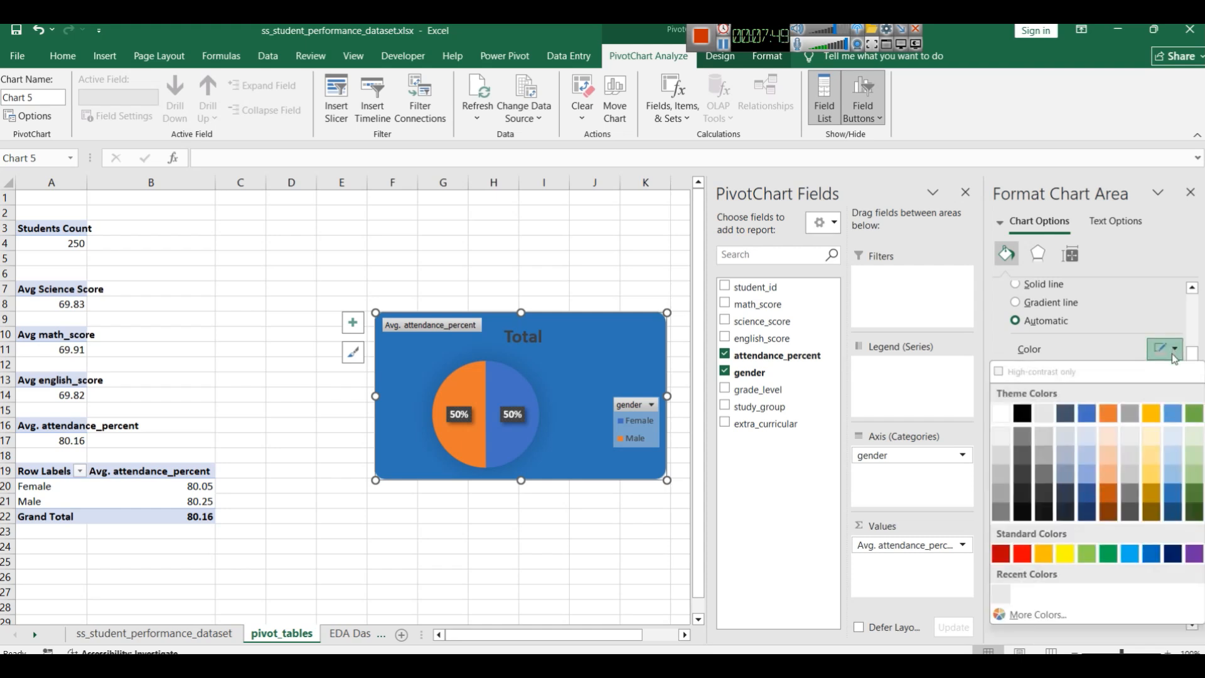
left_click(1088, 414)
left_click(641, 534)
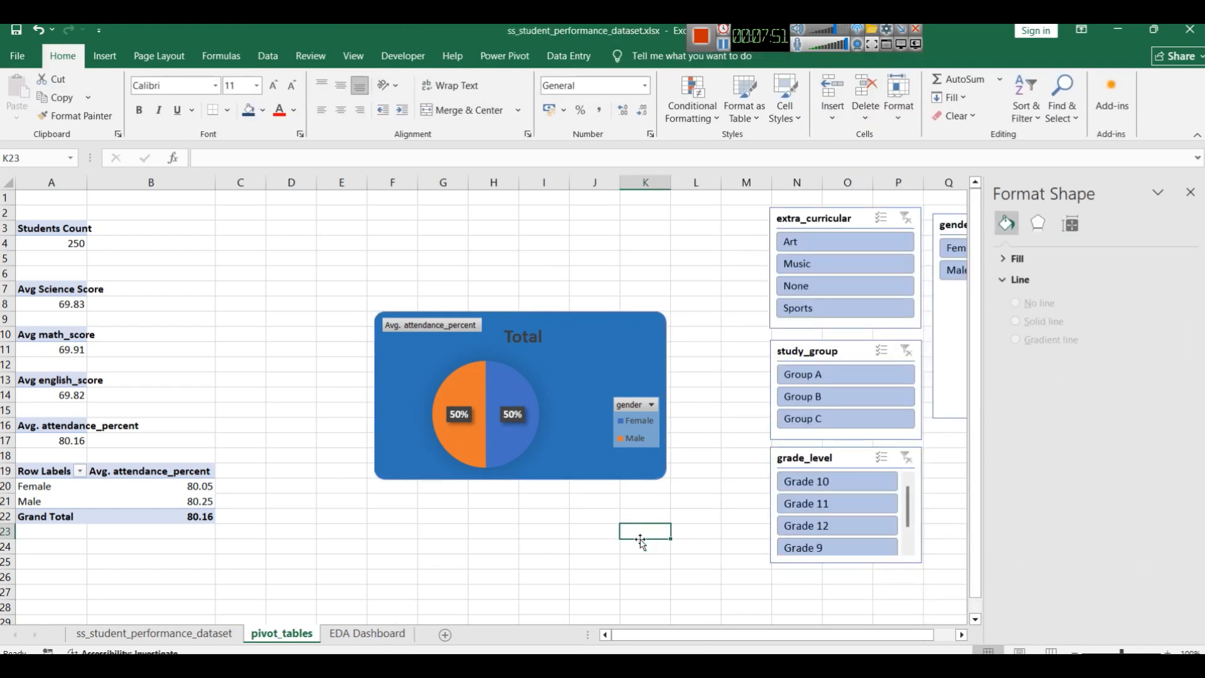
Step: Replace the gender pie chart's Total title with "Avg Attendance by Gender"
left_click(608, 339)
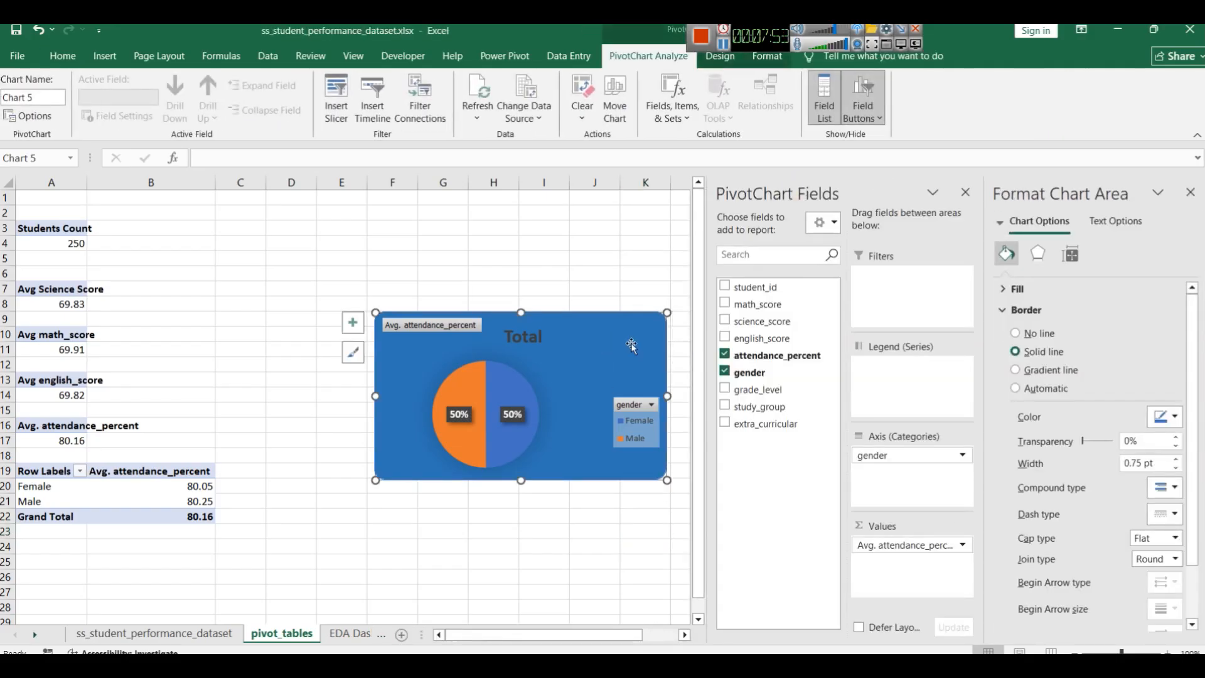
left_click(532, 339)
double_click(532, 338)
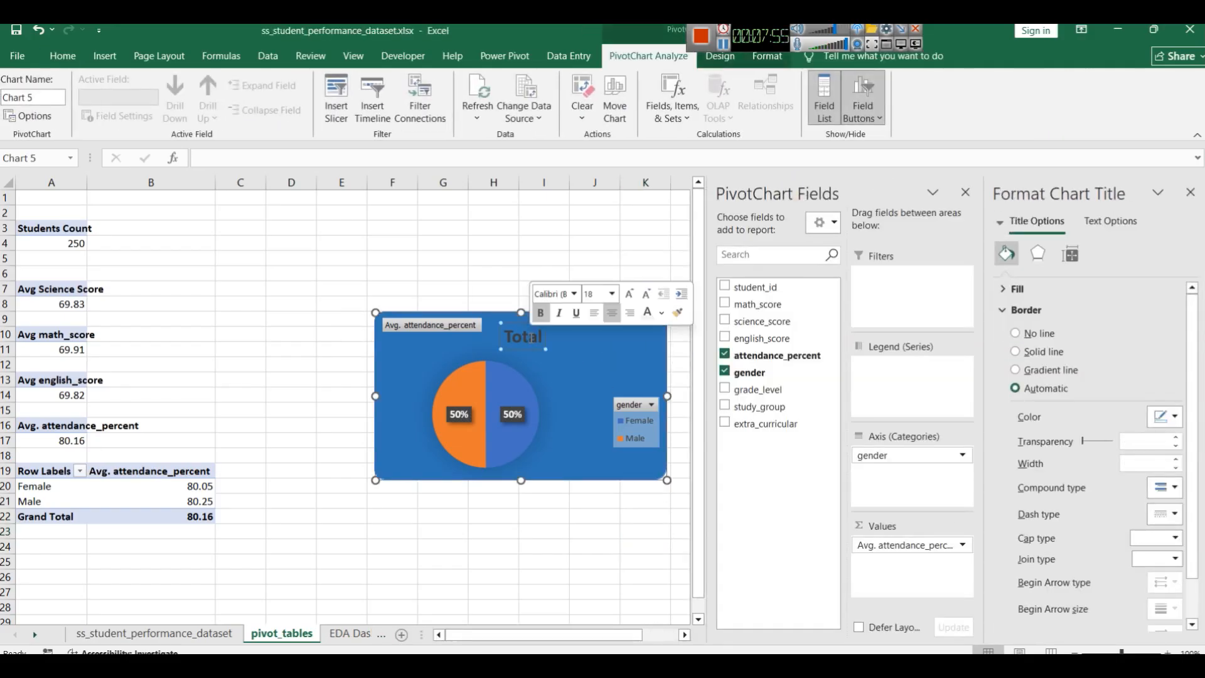
left_click(544, 336)
left_click(542, 336)
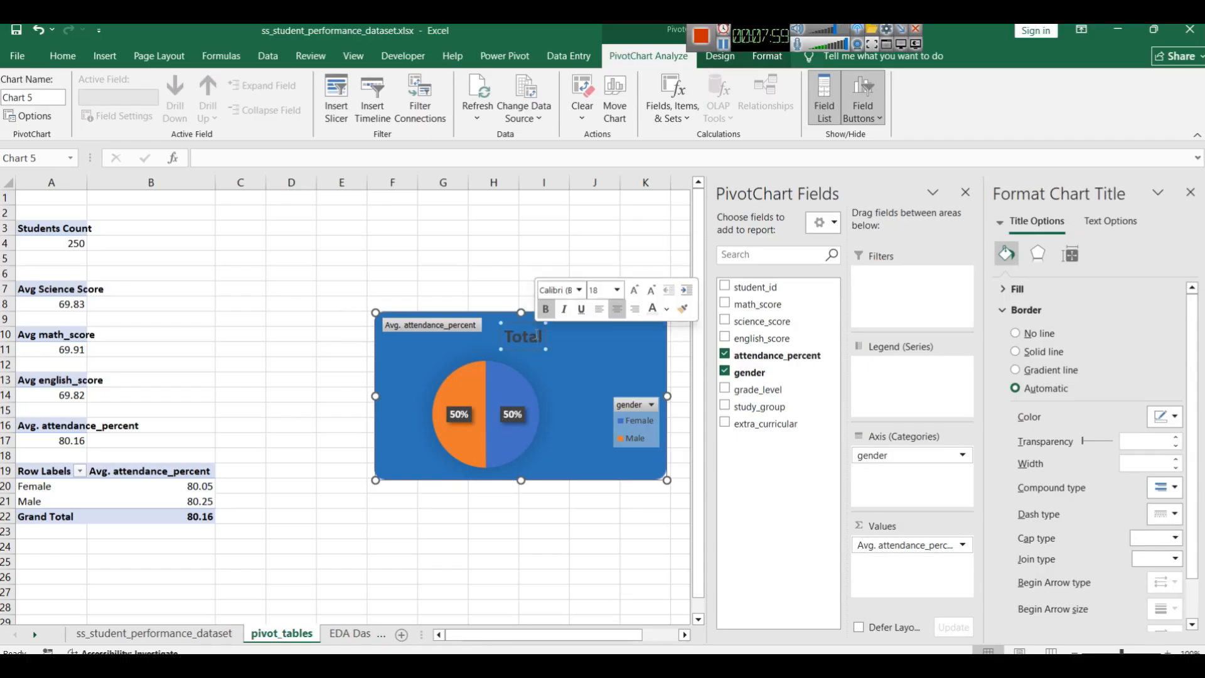
double_click(531, 342)
key("BackSpace")
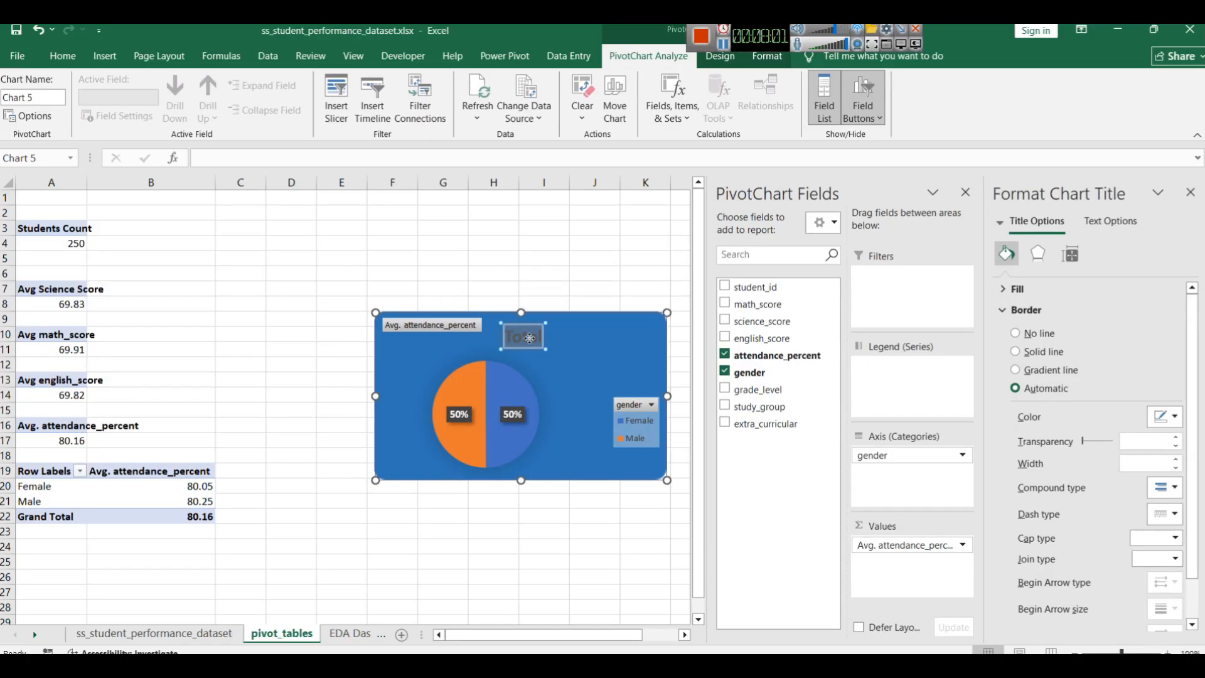
type("Avg Attendance by Gender")
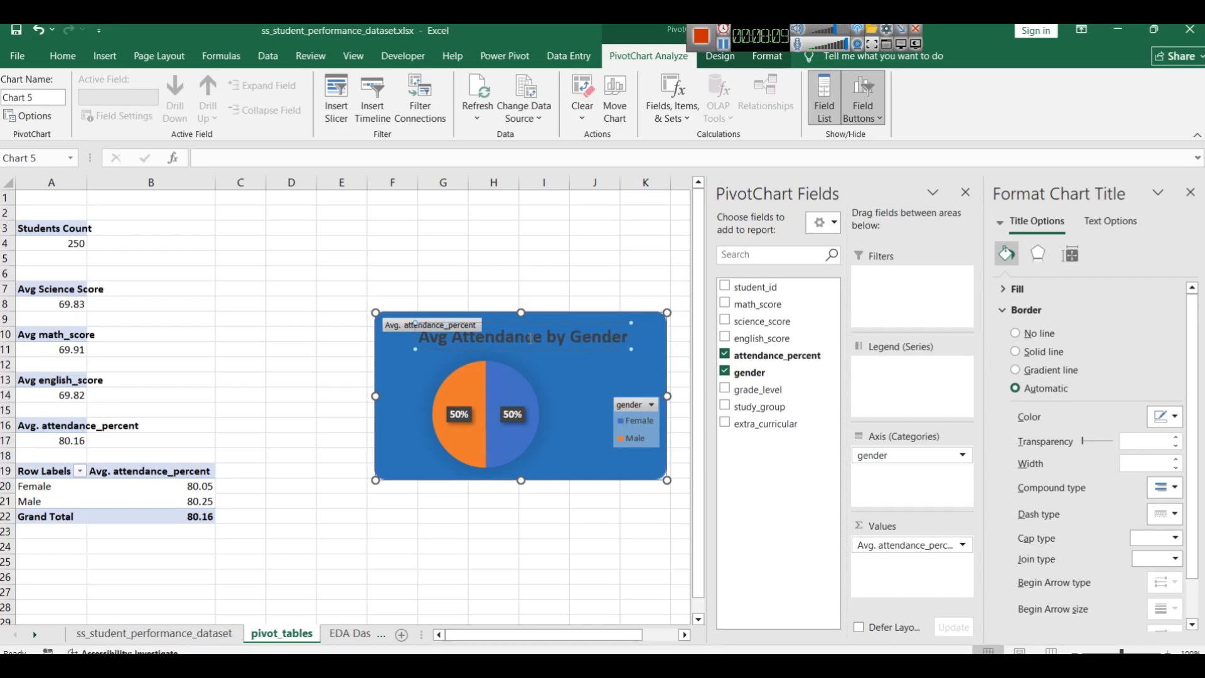
Step: Reduce the gender chart's title to 11 pt and move it right, clear of the Avg. attendance_percent field button
key("ctrl+a")
key("ctrl+shift+comma")
key("ctrl+shift+comma")
key("ctrl+shift+comma")
key("ctrl+shift+comma")
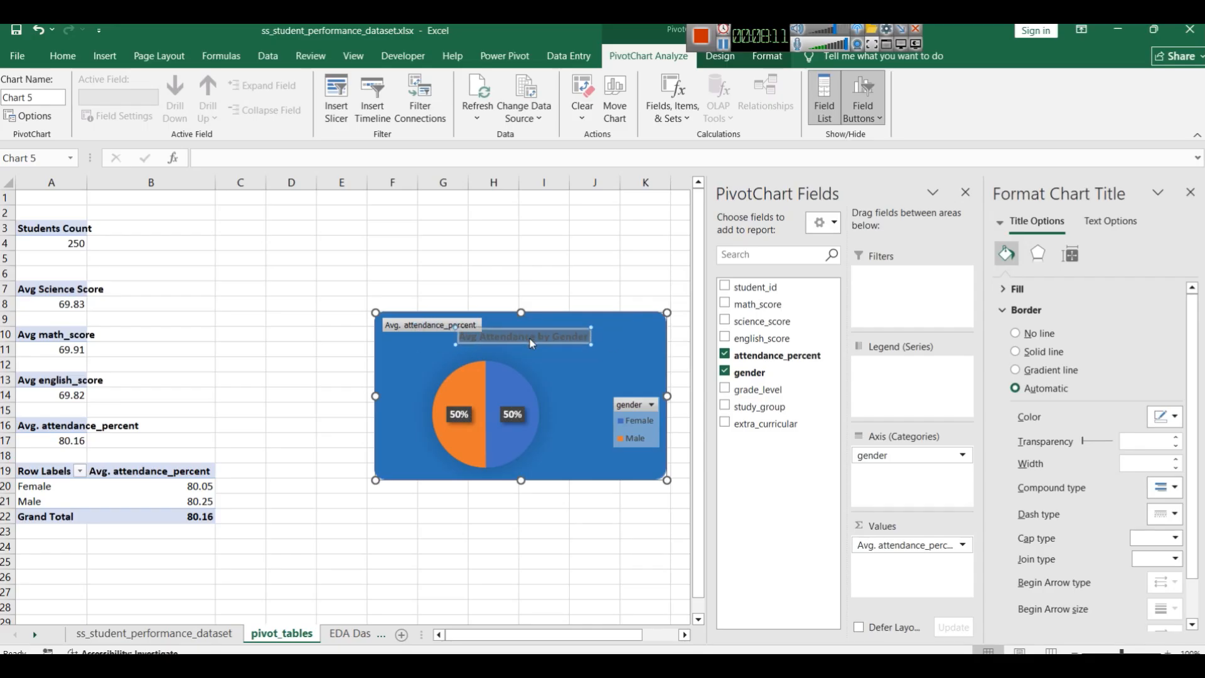
left_click(558, 384)
left_click(551, 337)
triple_click(568, 337)
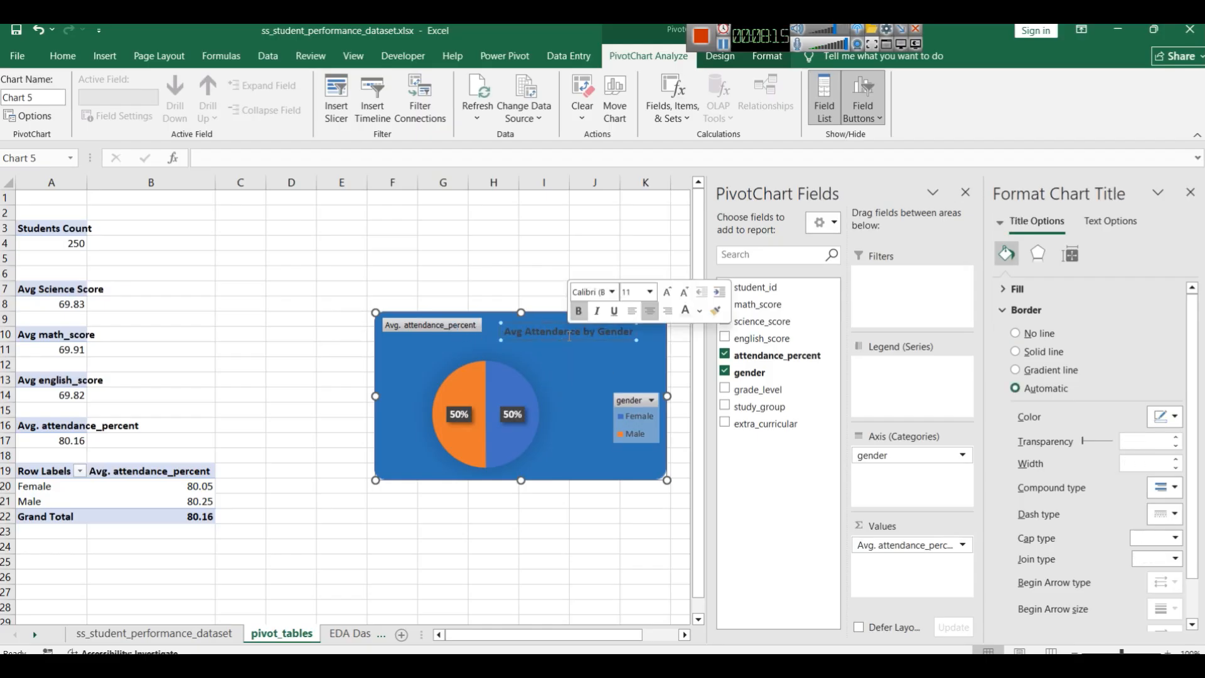
Step: Set the gender chart's title text to a light shade from the white theme colors and size 14
left_click(585, 378)
left_click(571, 330)
left_click(570, 332)
triple_click(571, 330)
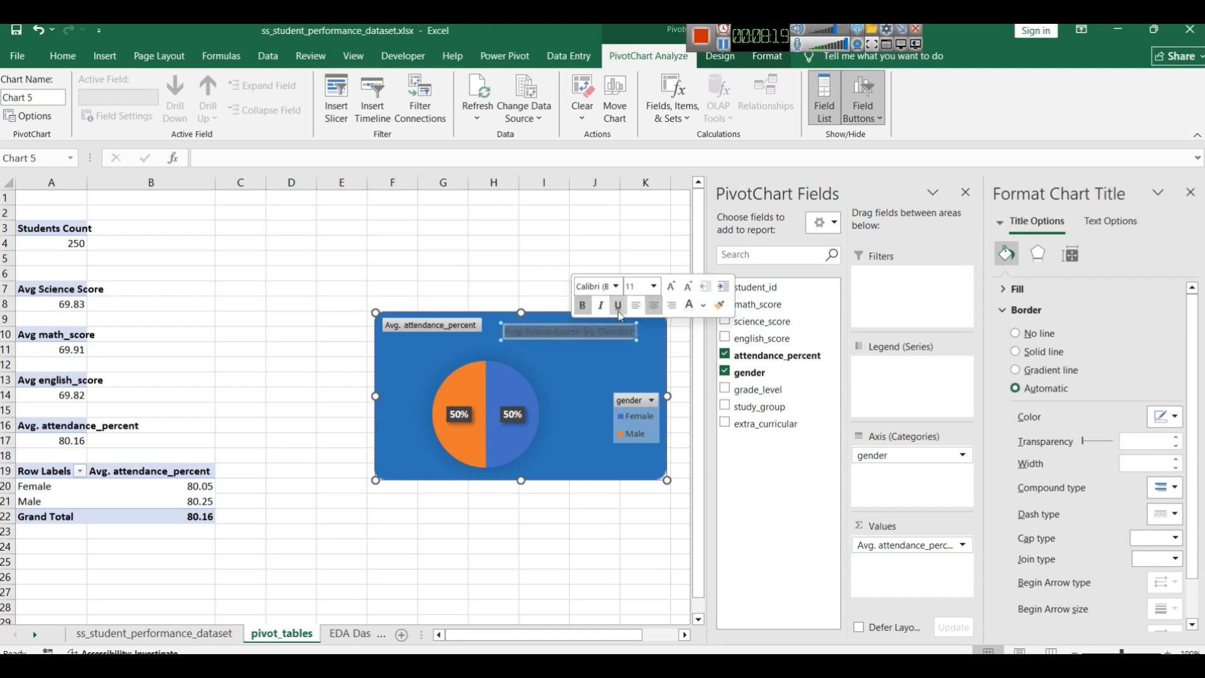
left_click(655, 286)
left_click(655, 286)
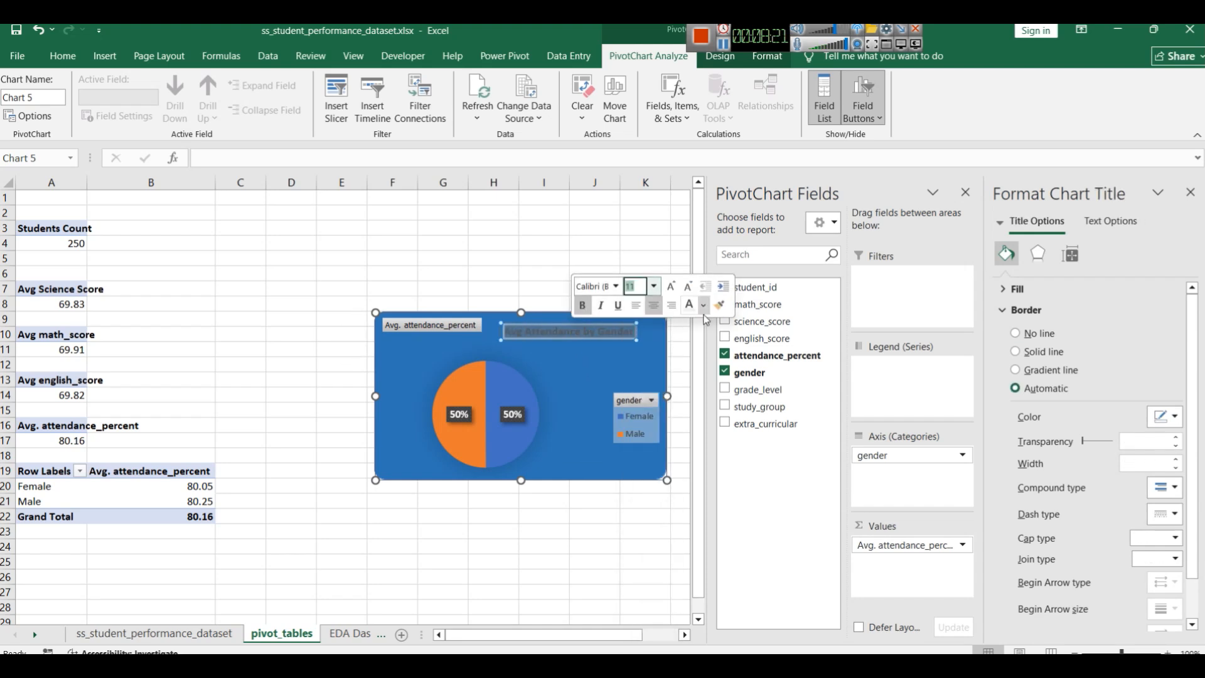
left_click(704, 305)
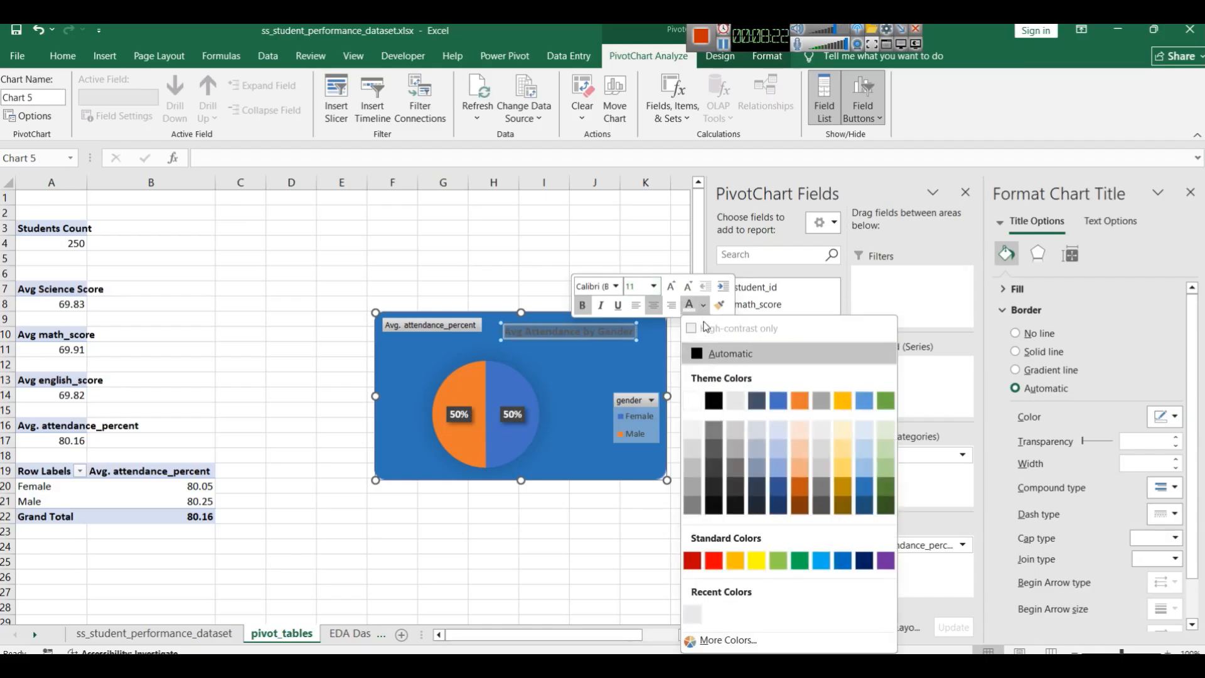
left_click(698, 440)
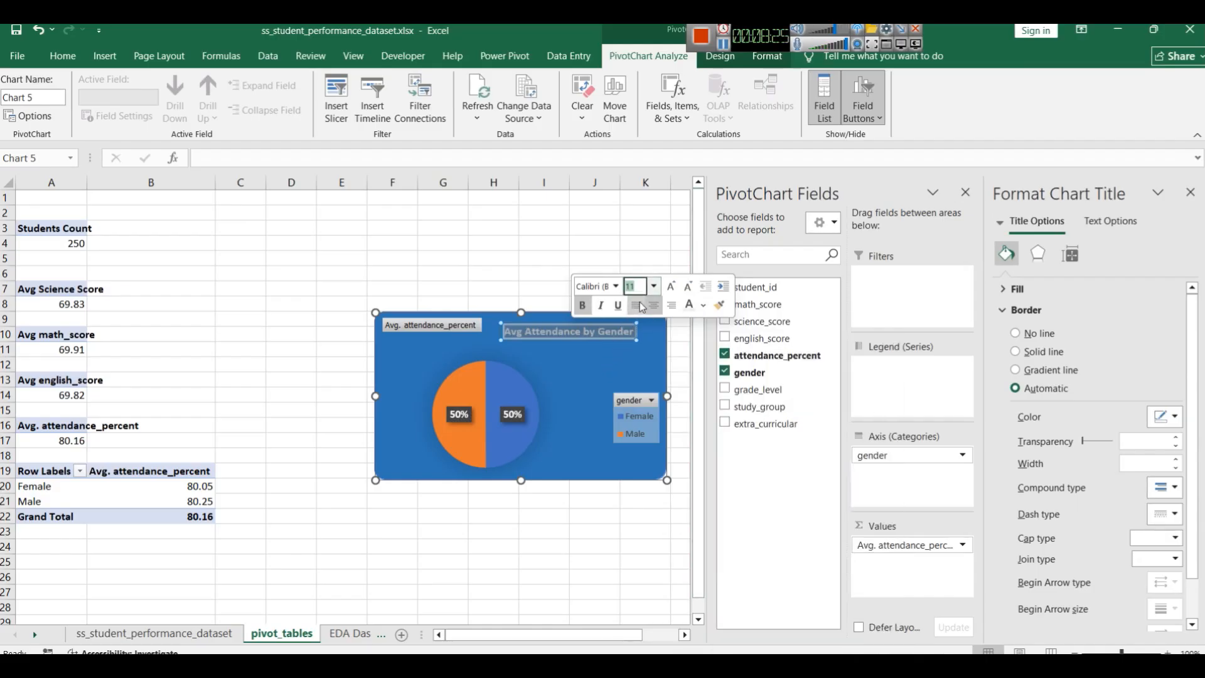
left_click(654, 286)
left_click(646, 401)
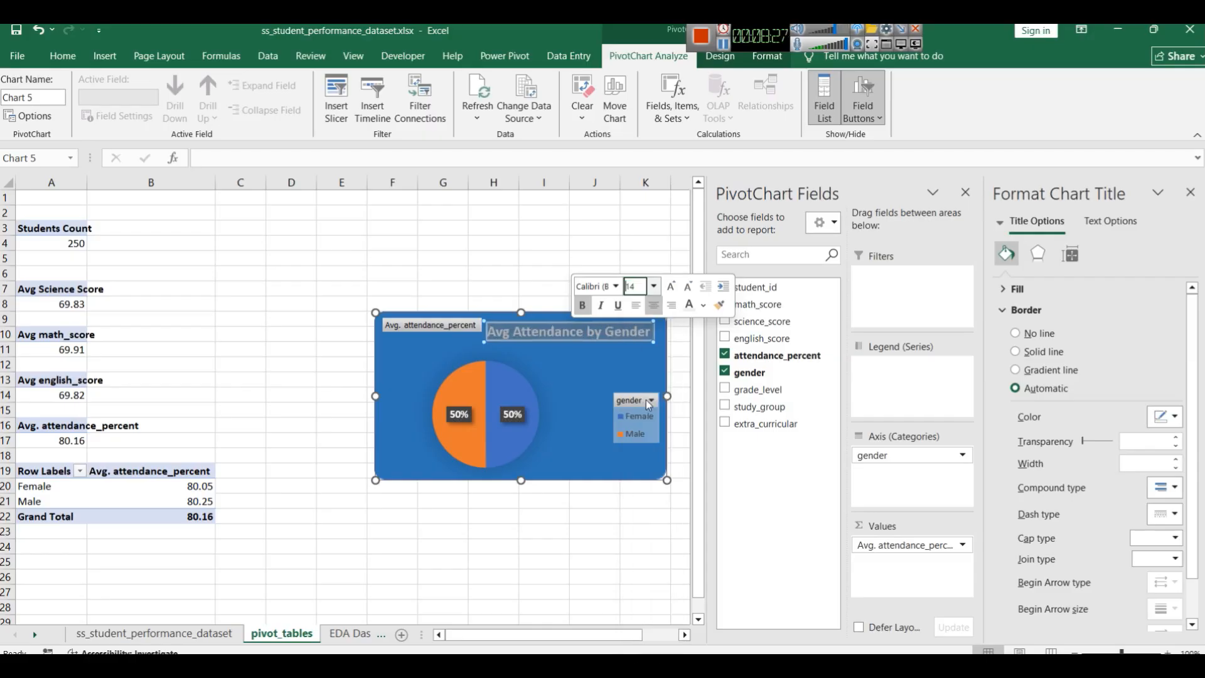
left_click(575, 359)
left_click(543, 274)
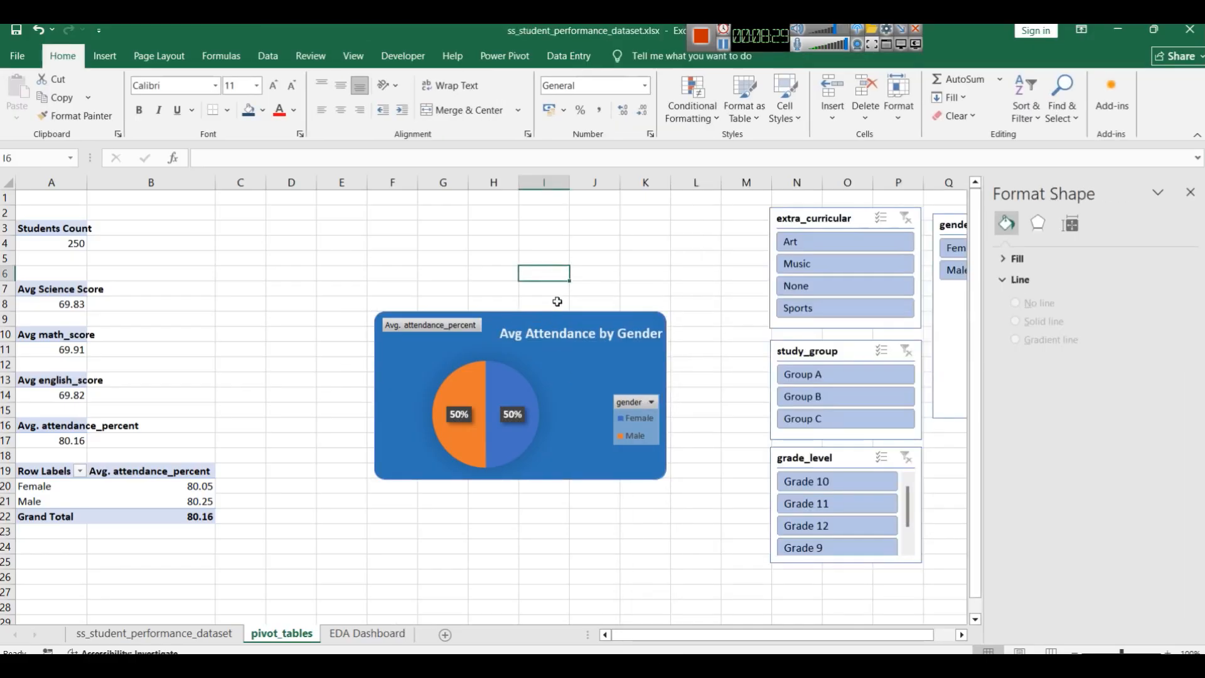
Step: Copy the gender pie chart from the pivot_tables sheet and paste it onto the EDA Dashboard sheet
left_click(563, 314)
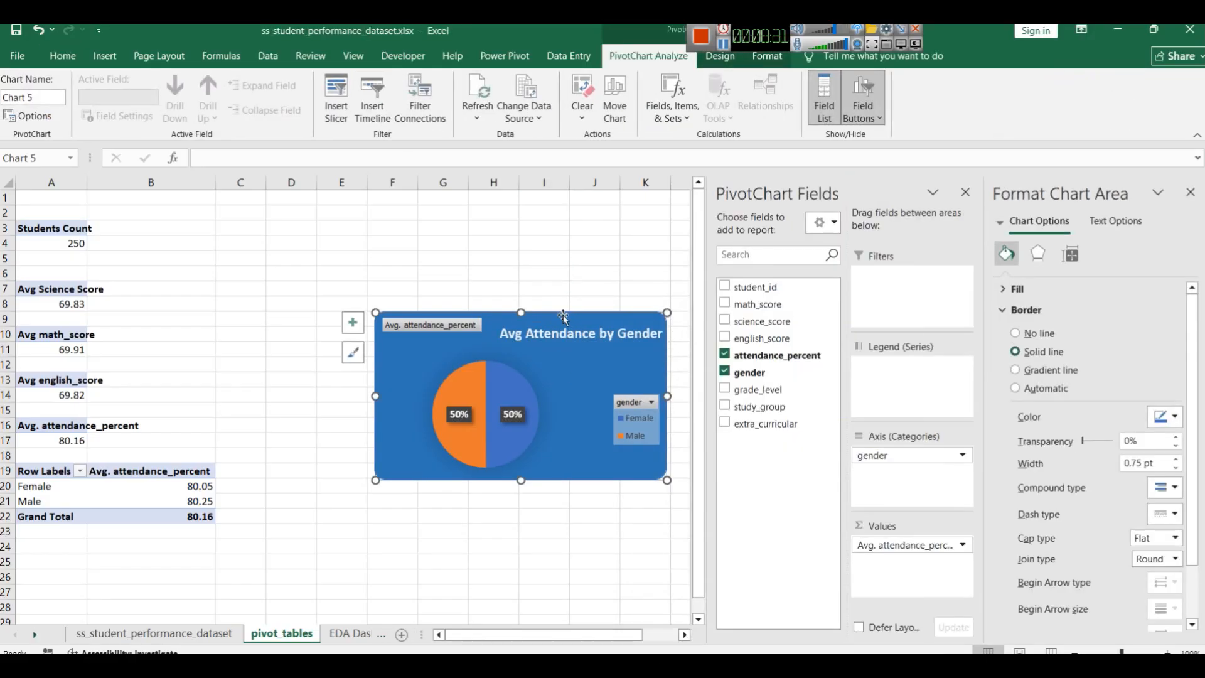
left_click(350, 633)
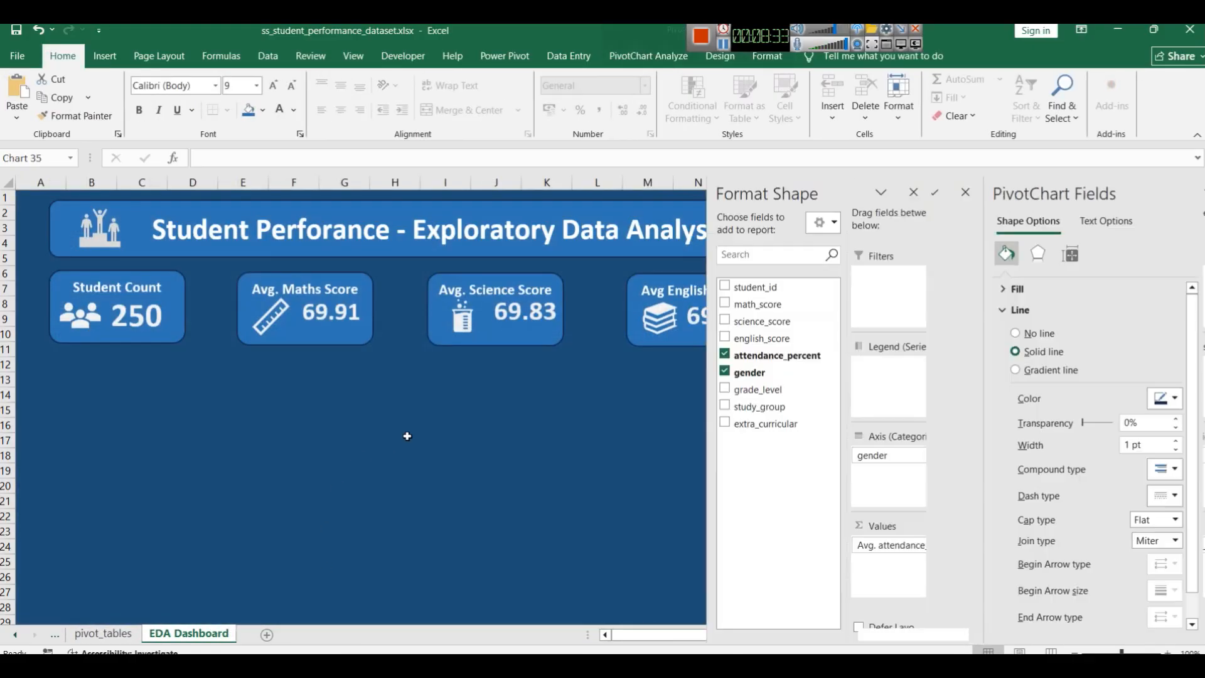
left_click(1189, 195)
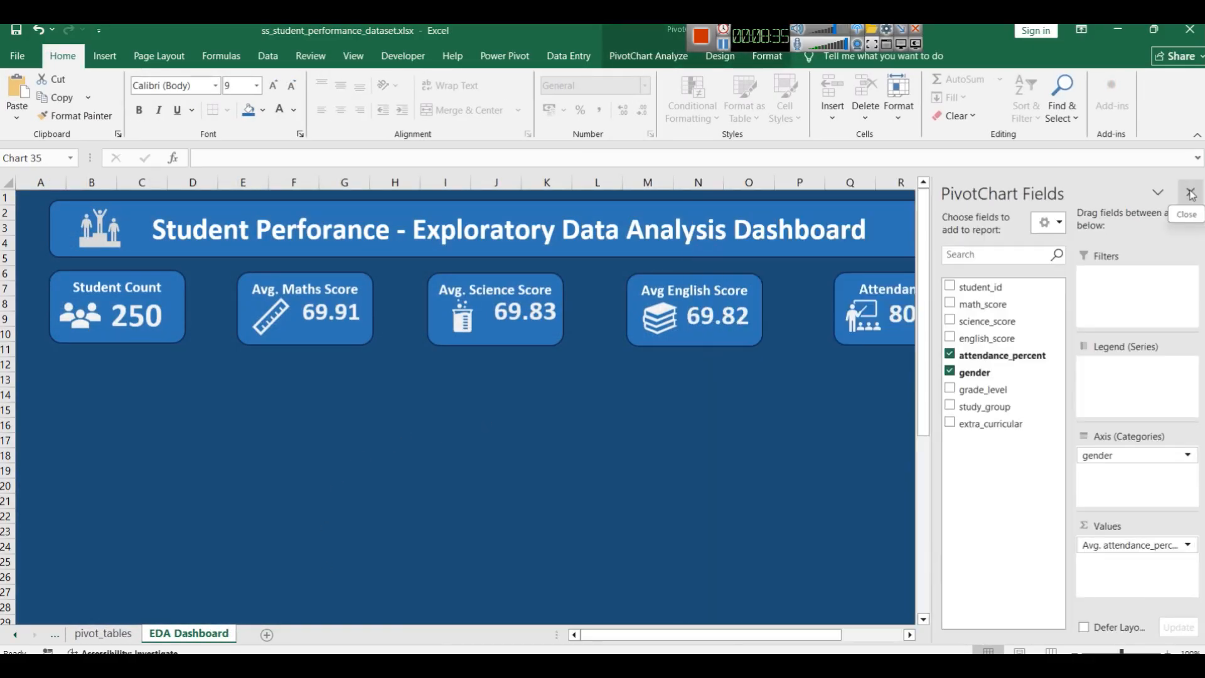
Step: Move the pasted gender chart directly below the Student Count card, aligned with the card's left edge, and close the field list
left_click(746, 442)
scroll(722, 445, "down", 4)
left_click_drag(266, 584, 245, 288)
scroll(440, 477, "up", 2)
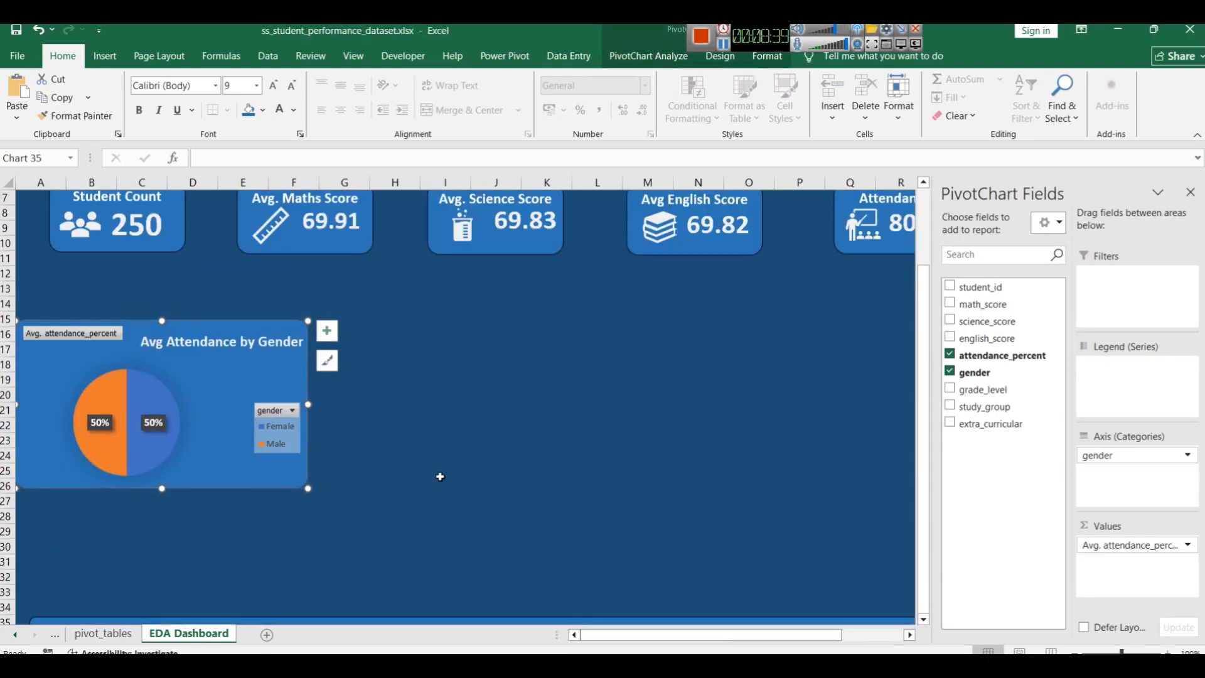
left_click_drag(182, 367, 217, 298)
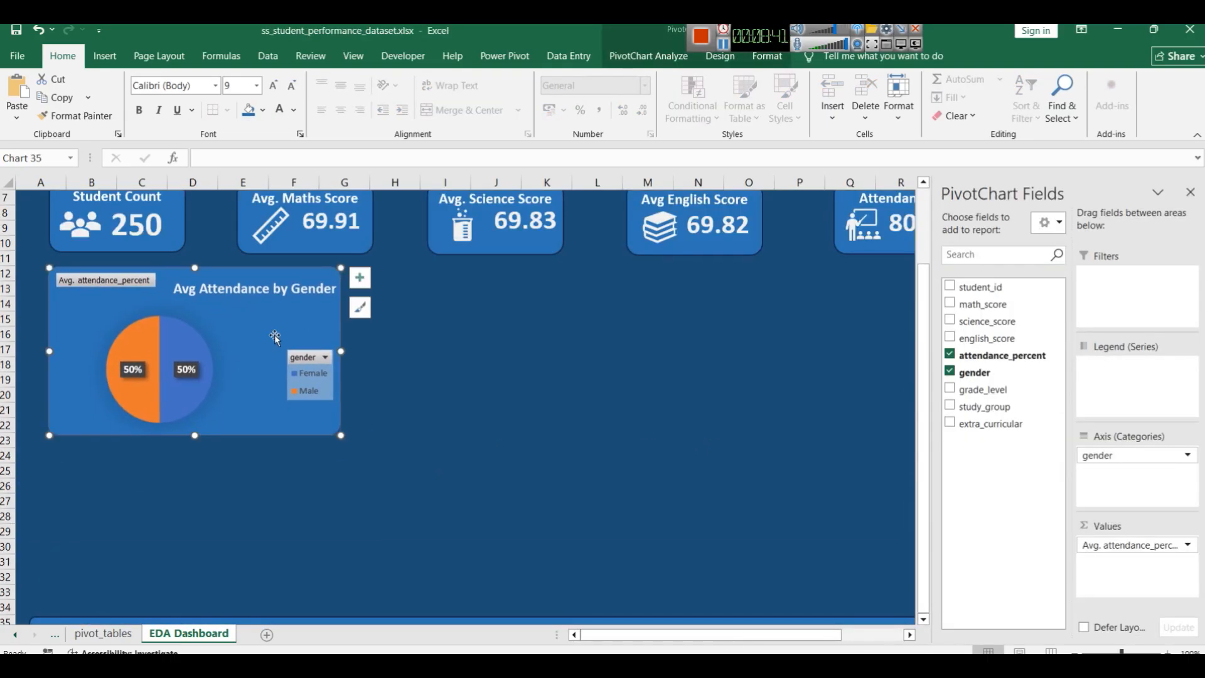
scroll(561, 452, "up", 2)
left_click(1191, 192)
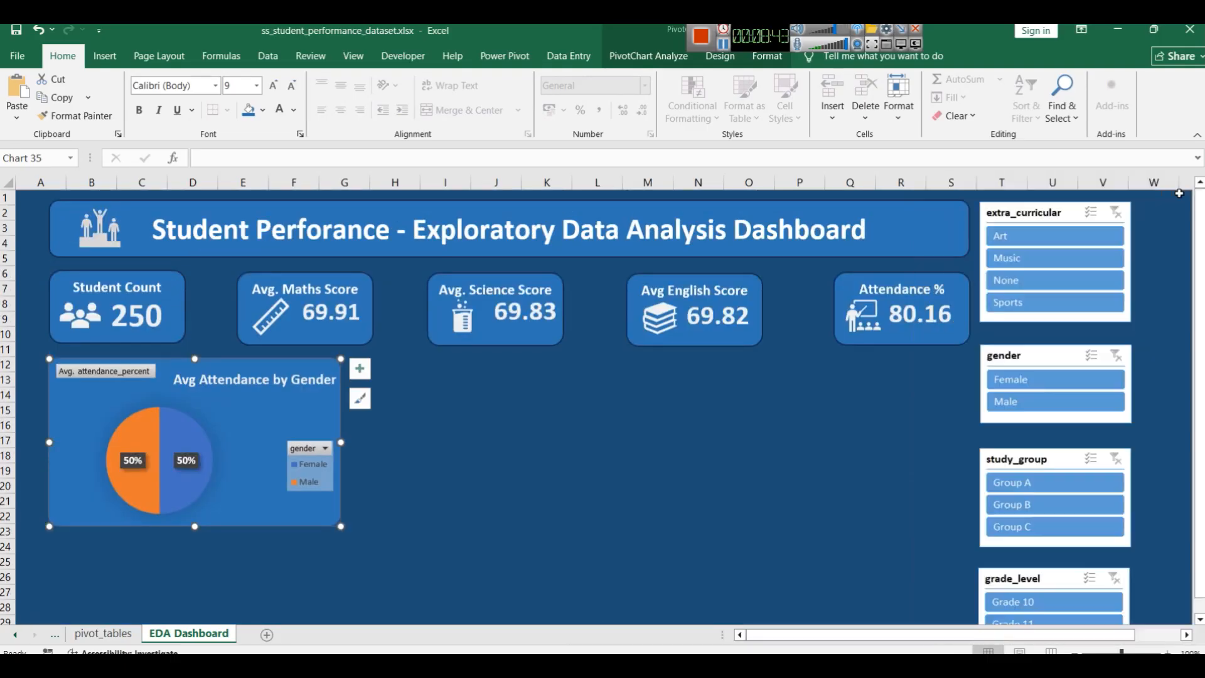
Step: Narrow the dashboard's gender chart and move its title below the Avg. attendance_percent field button, centered above the pie
left_click_drag(344, 441, 315, 441)
left_click(345, 501)
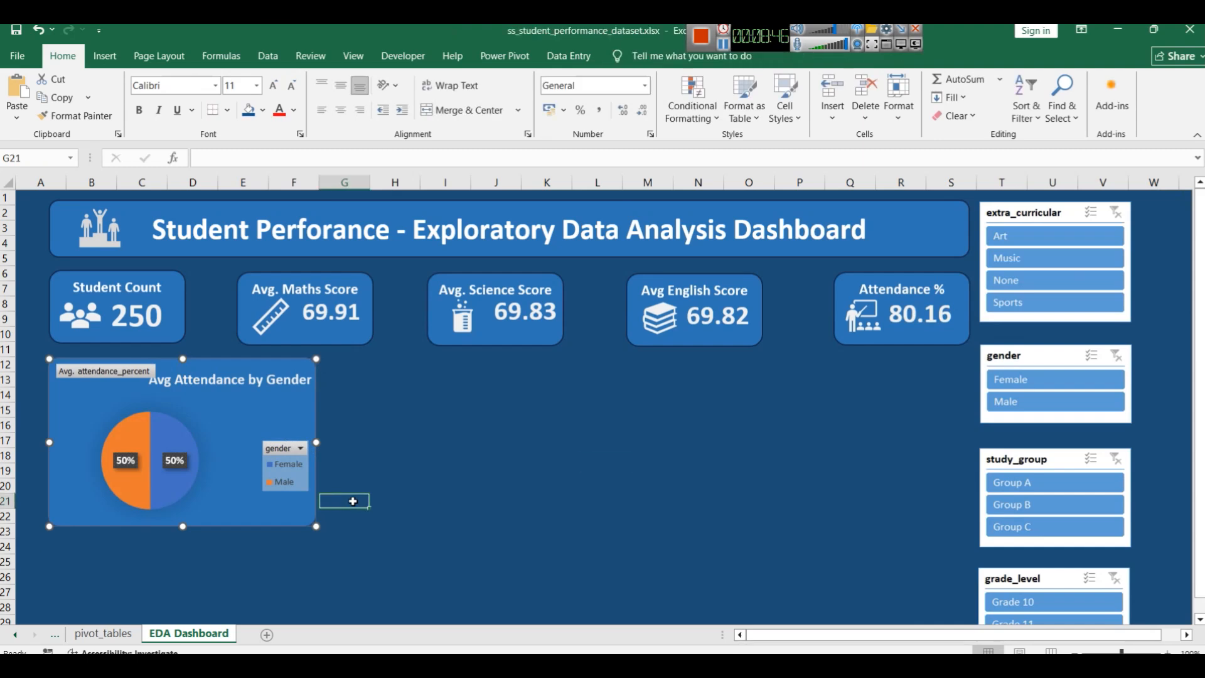
left_click(170, 381)
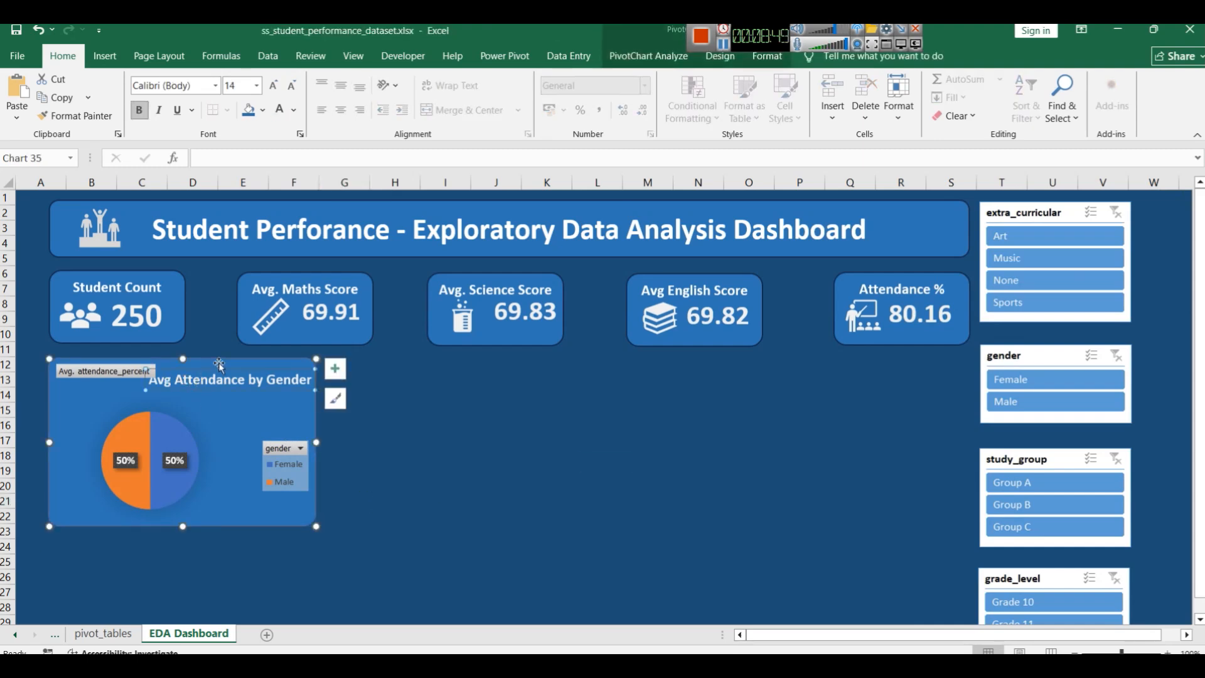
left_click_drag(217, 366, 247, 377)
left_click(247, 386)
left_click(85, 375)
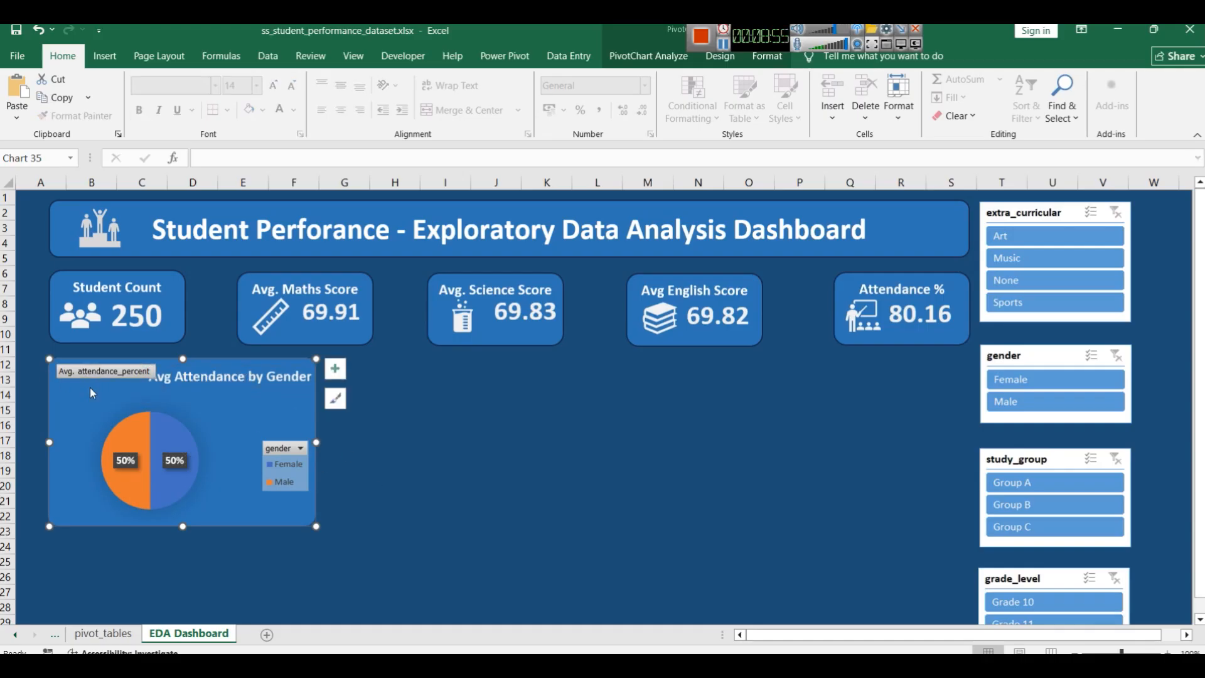
left_click_drag(178, 382, 133, 398)
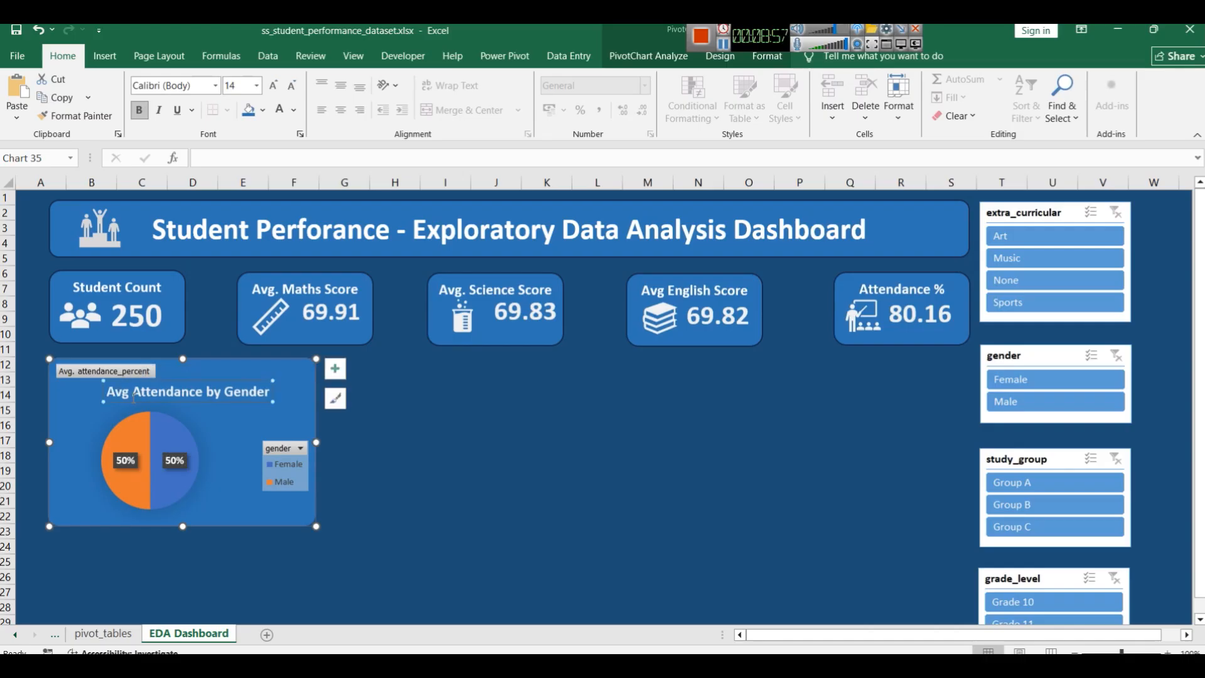
left_click(339, 426)
left_click(473, 488)
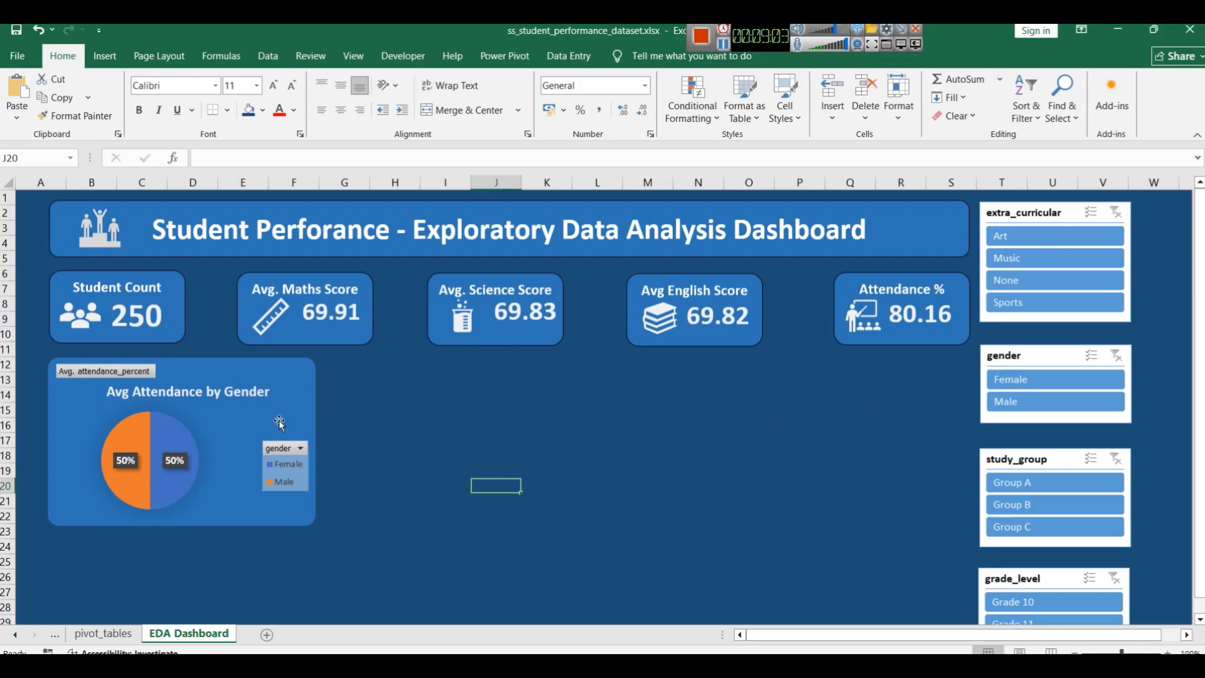
Step: Trim the width and height of the dashboard's gender chart slightly
left_click(300, 398)
left_click_drag(319, 445, 313, 444)
left_click(504, 458)
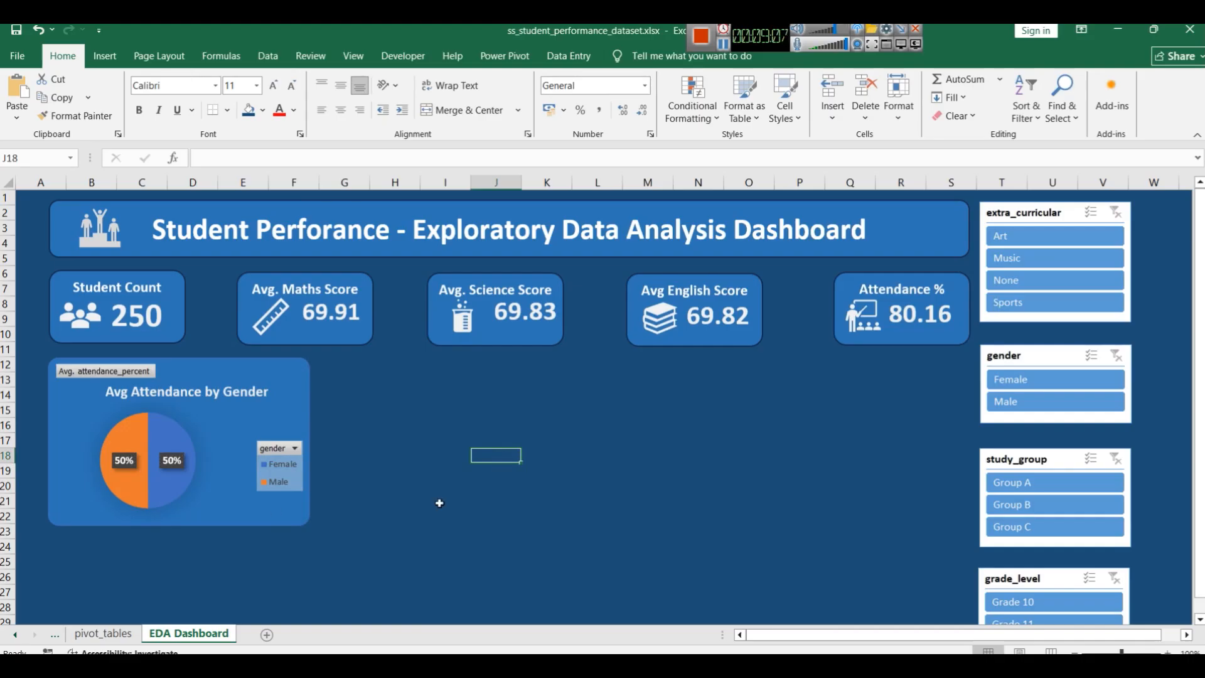
left_click(201, 518)
left_click_drag(179, 526, 175, 520)
left_click(512, 505)
Step: On the pivot_tables sheet, filter the data with the study_group slicer, trying Group B and ending on Group C
left_click(103, 633)
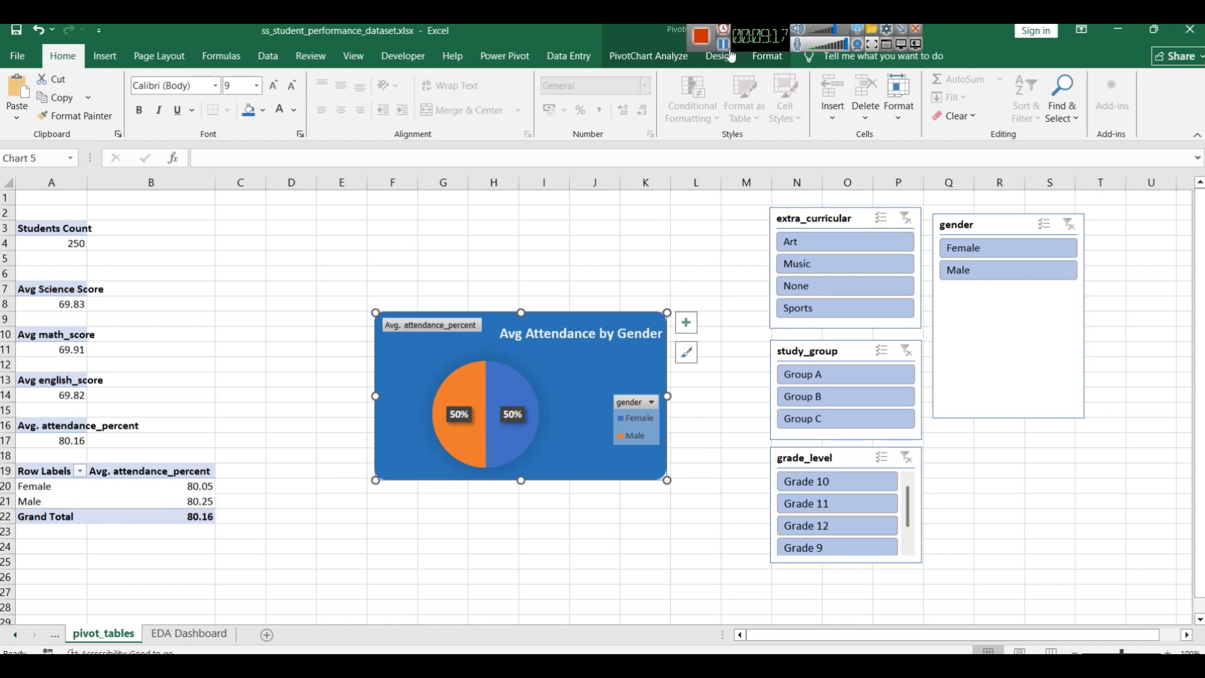
left_click(840, 394)
left_click(827, 427)
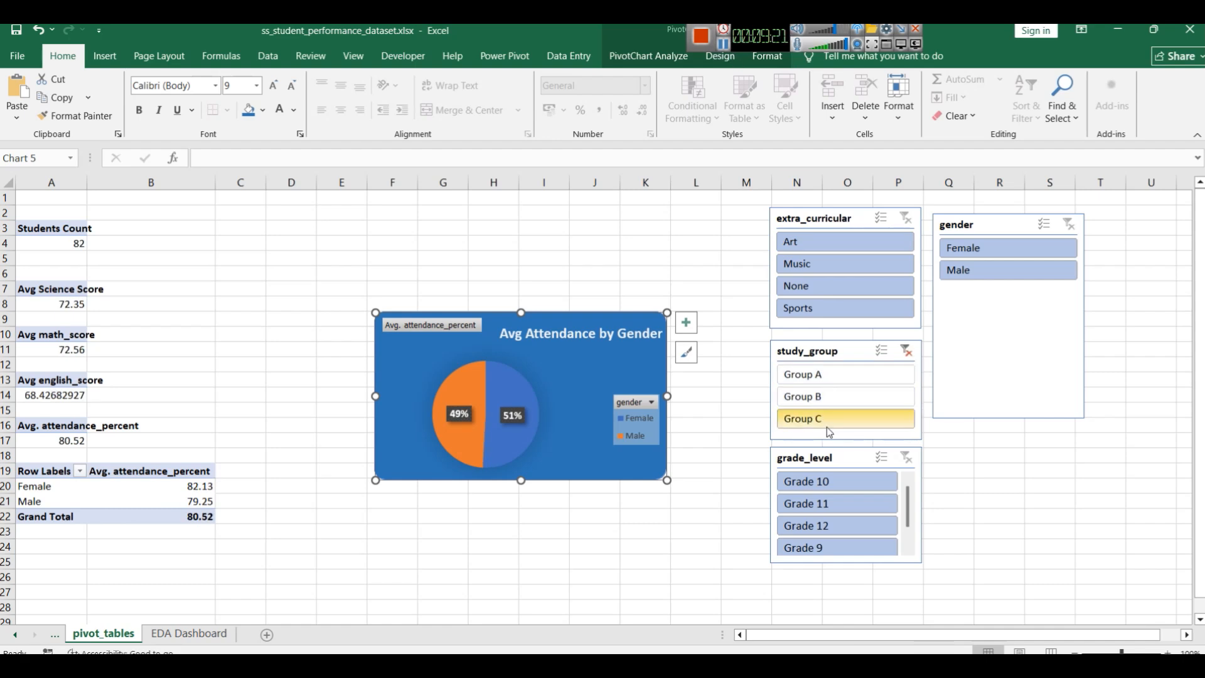
Step: Test the study_group slicer with Group A and Group C and the gender slicer with Male, and clear the gender filter
left_click(823, 372)
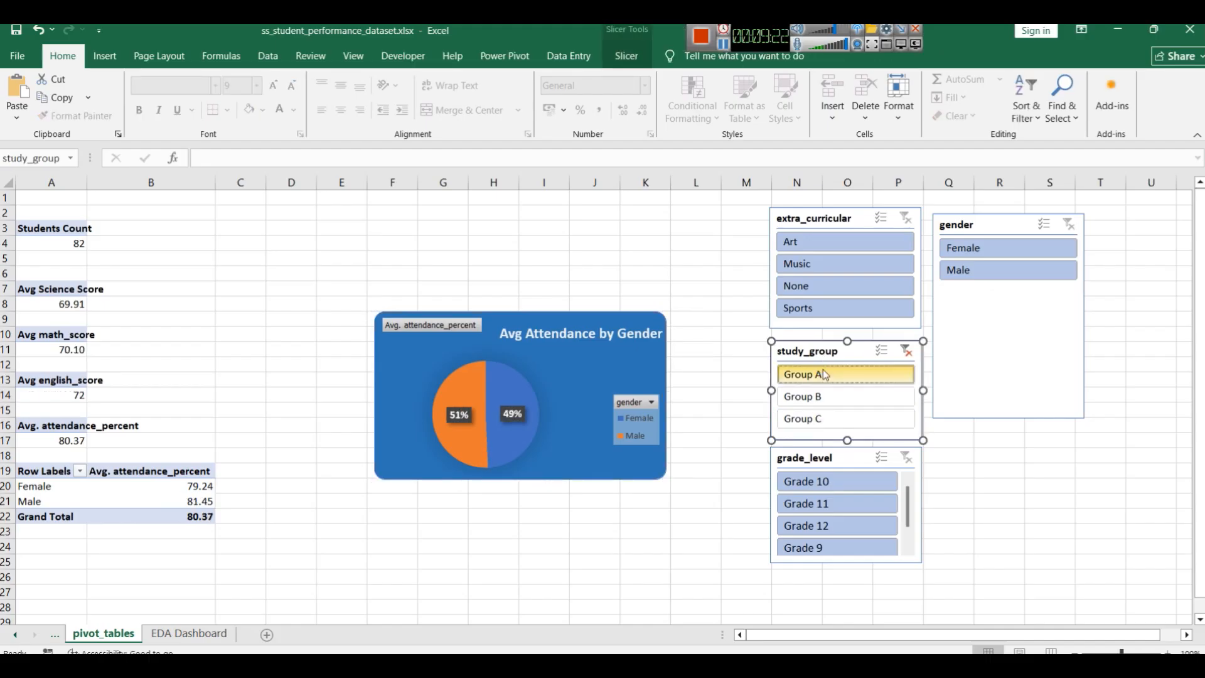
left_click(824, 417)
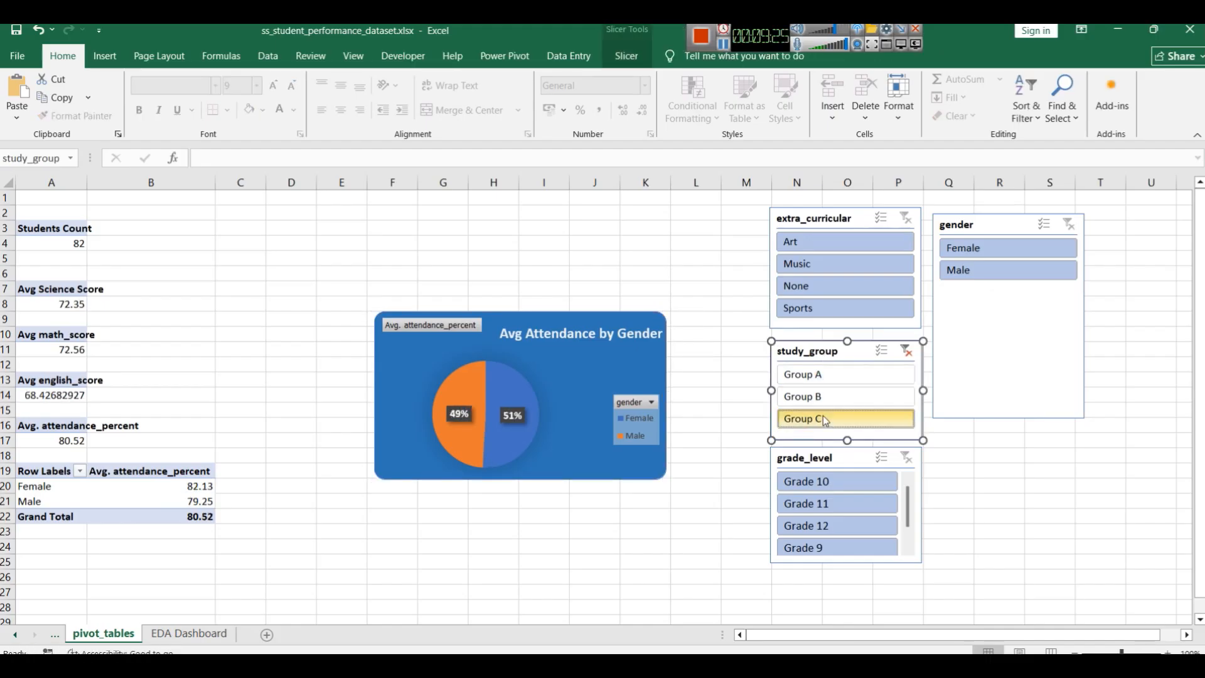
left_click(987, 271)
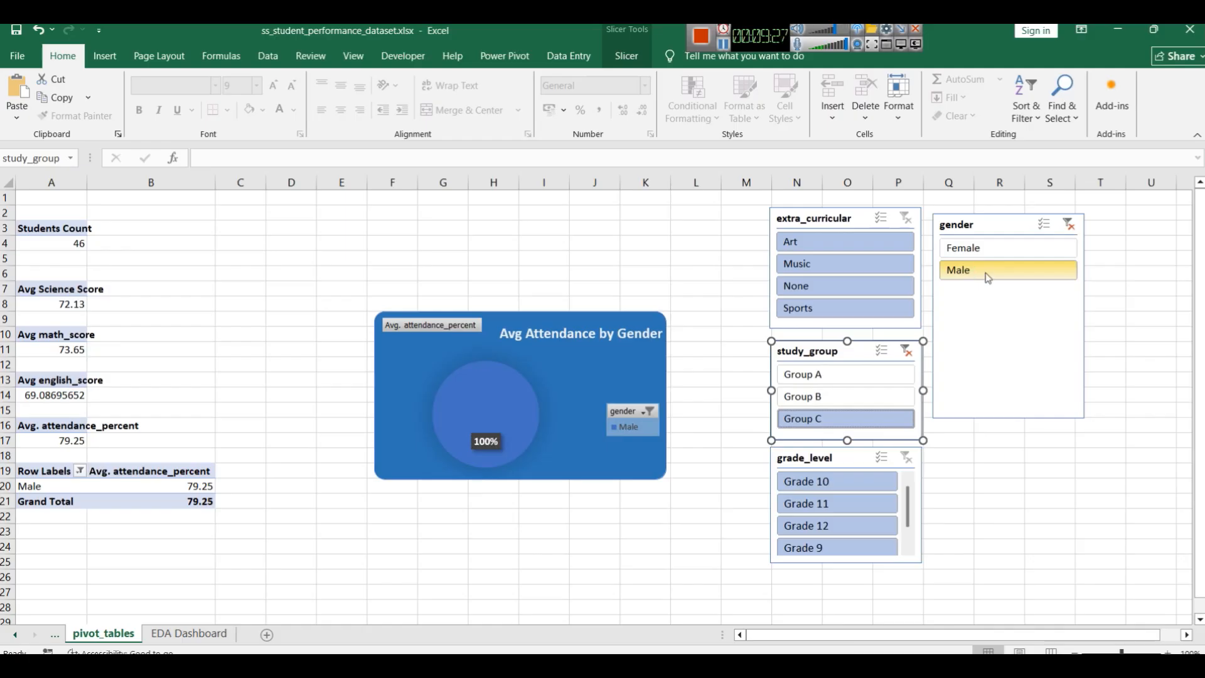
left_click(1069, 224)
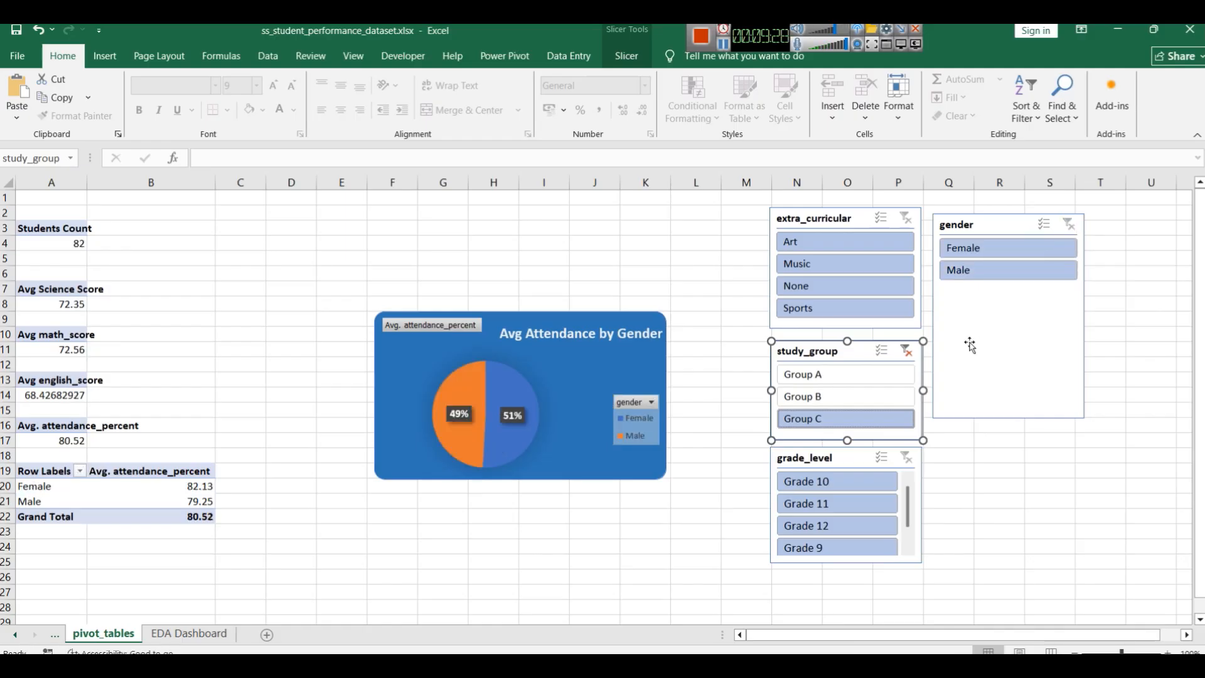
Step: Clear the study_group slicer's filter and deselect the slicer
left_click(906, 350)
left_click(650, 284)
left_click(682, 229)
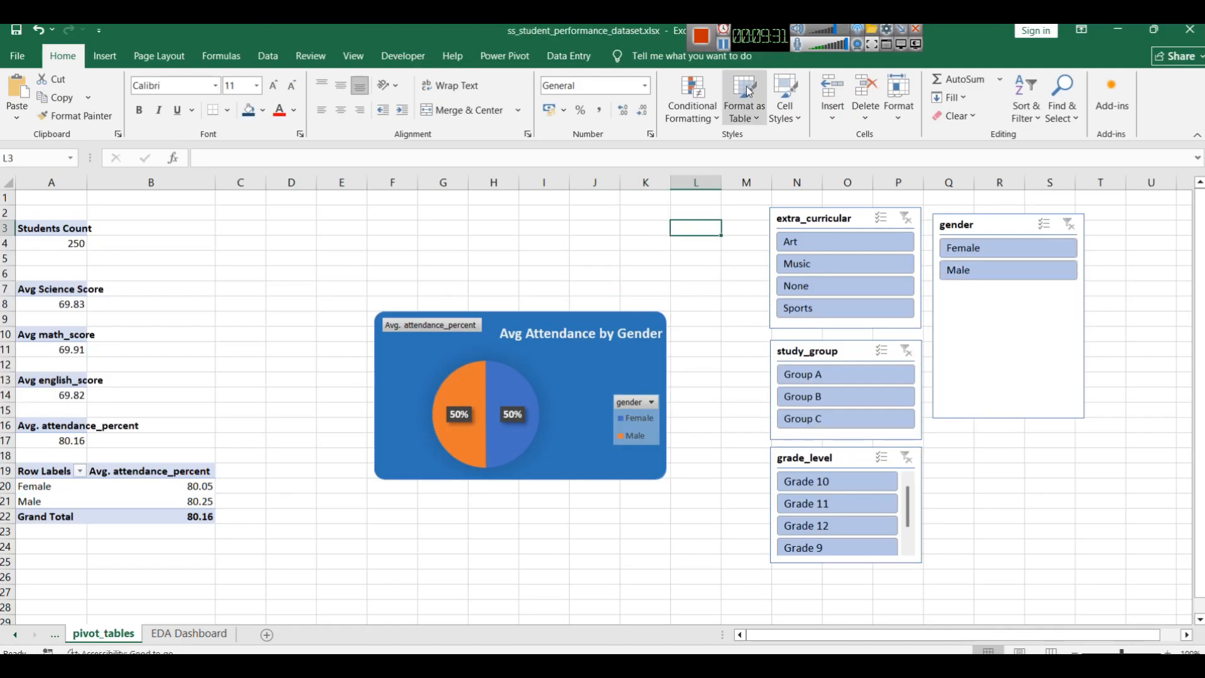
left_click(720, 40)
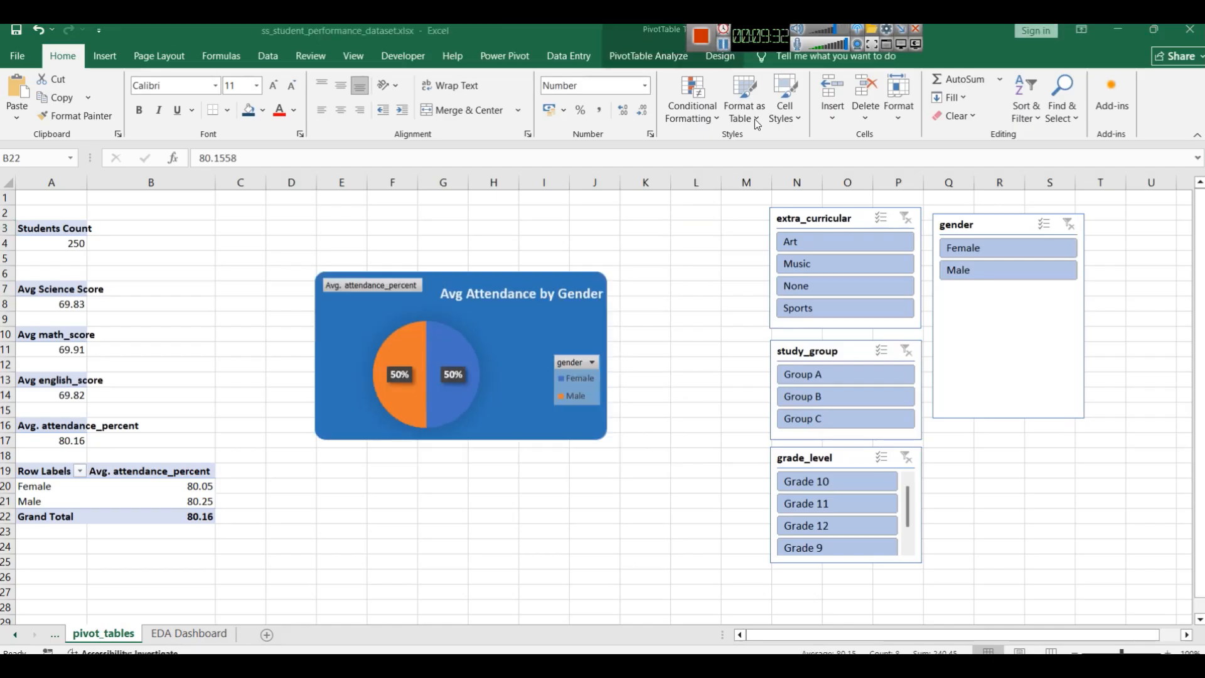
Step: Copy the attendance by gender pivot table and paste the copy below it, starting at cell A24
left_click(129, 517)
left_click_drag(121, 516, 36, 477)
key("ctrl+c")
left_click(33, 550)
key("ctrl+v")
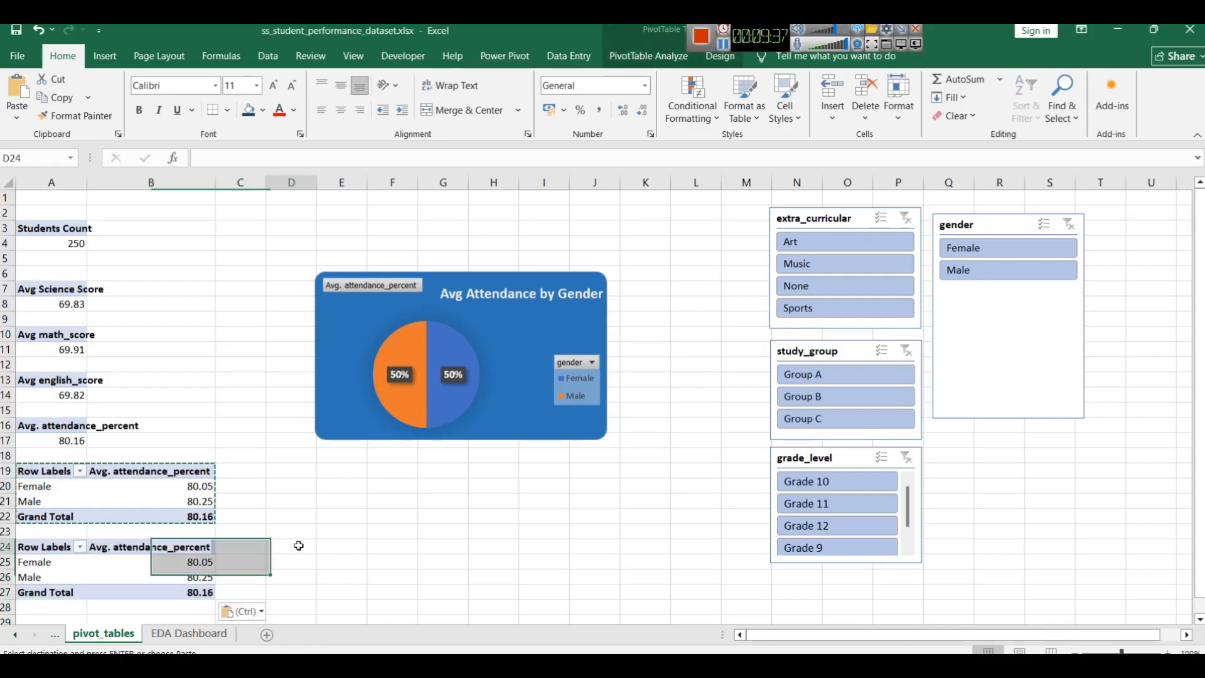
Step: Replace the gender field with grade_level in the pasted pivot table at A24, keeping the average of attendance_percent as values
left_click(295, 547)
scroll(276, 515, "down", 2)
left_click(41, 457)
scroll(602, 439, "up", 2)
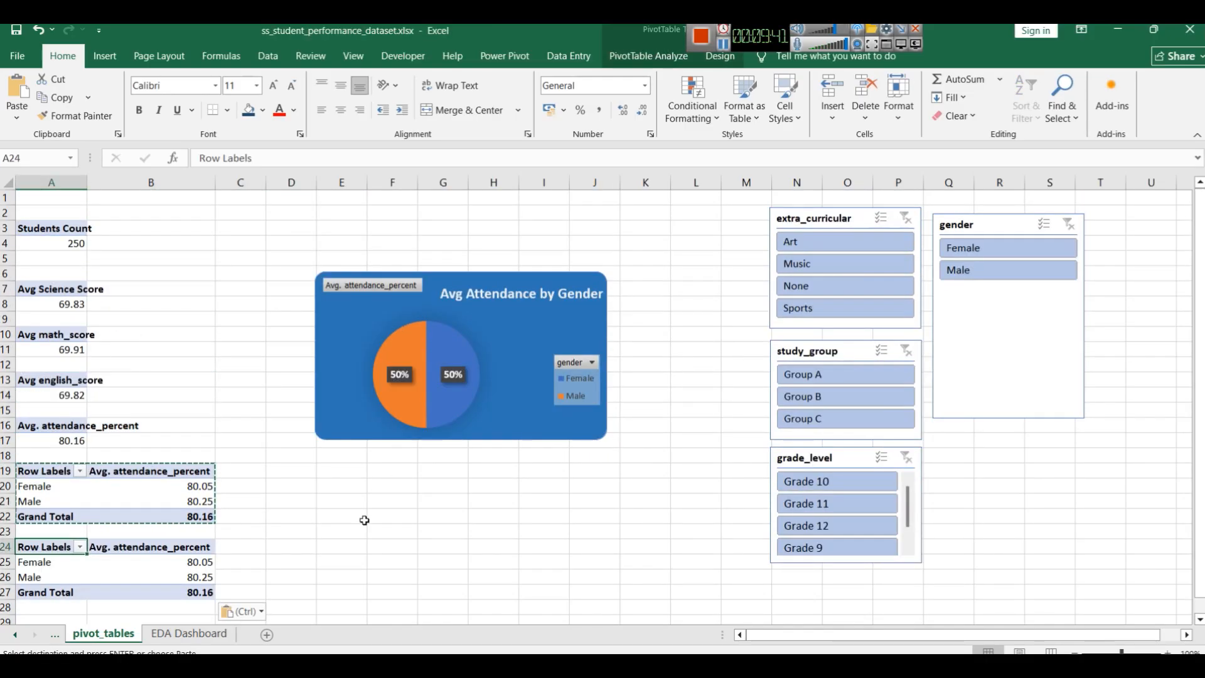
left_click(641, 59)
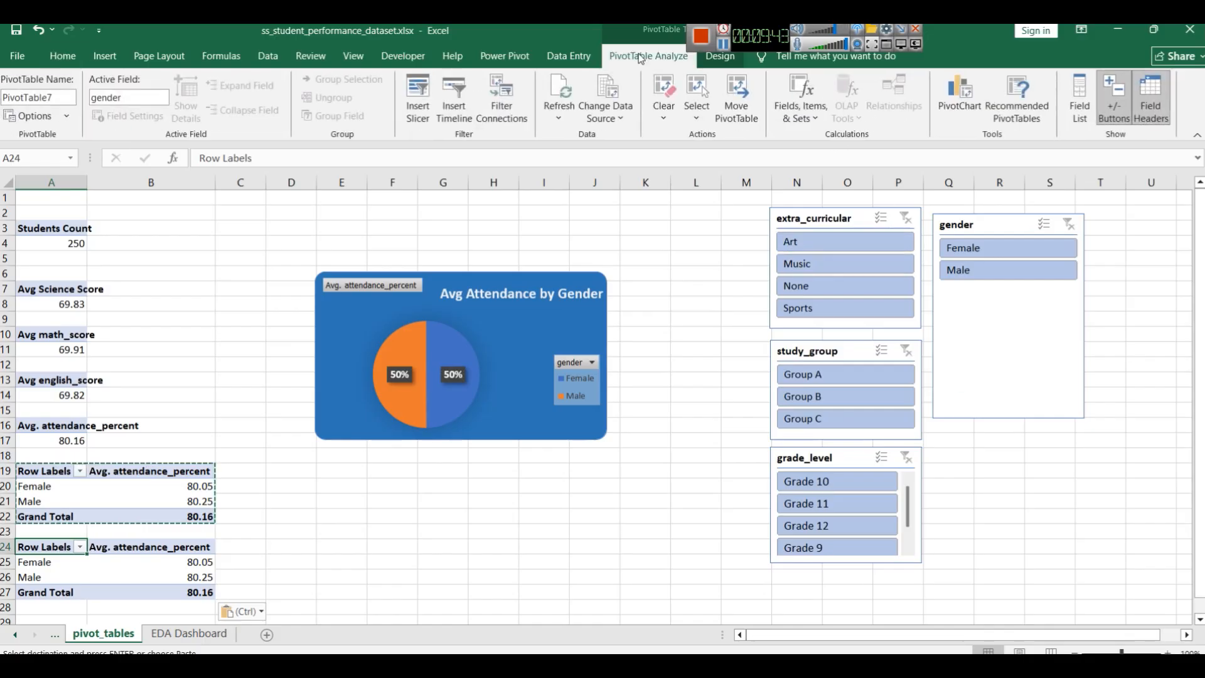
left_click(1093, 115)
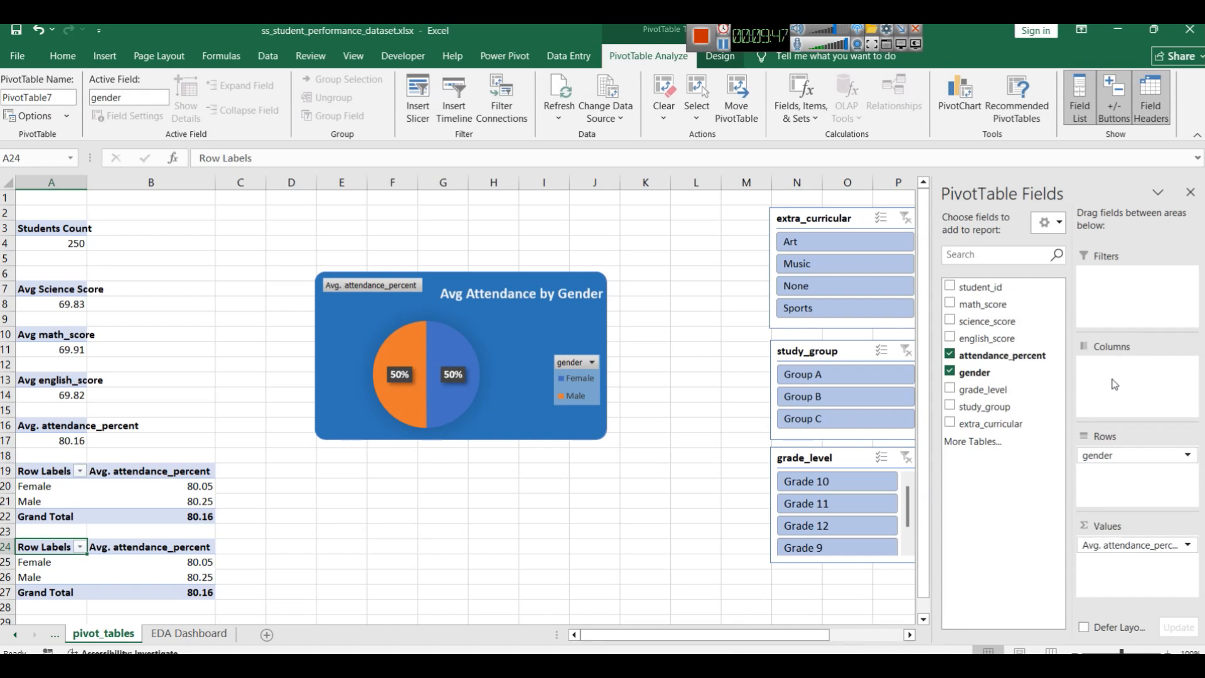
left_click(950, 372)
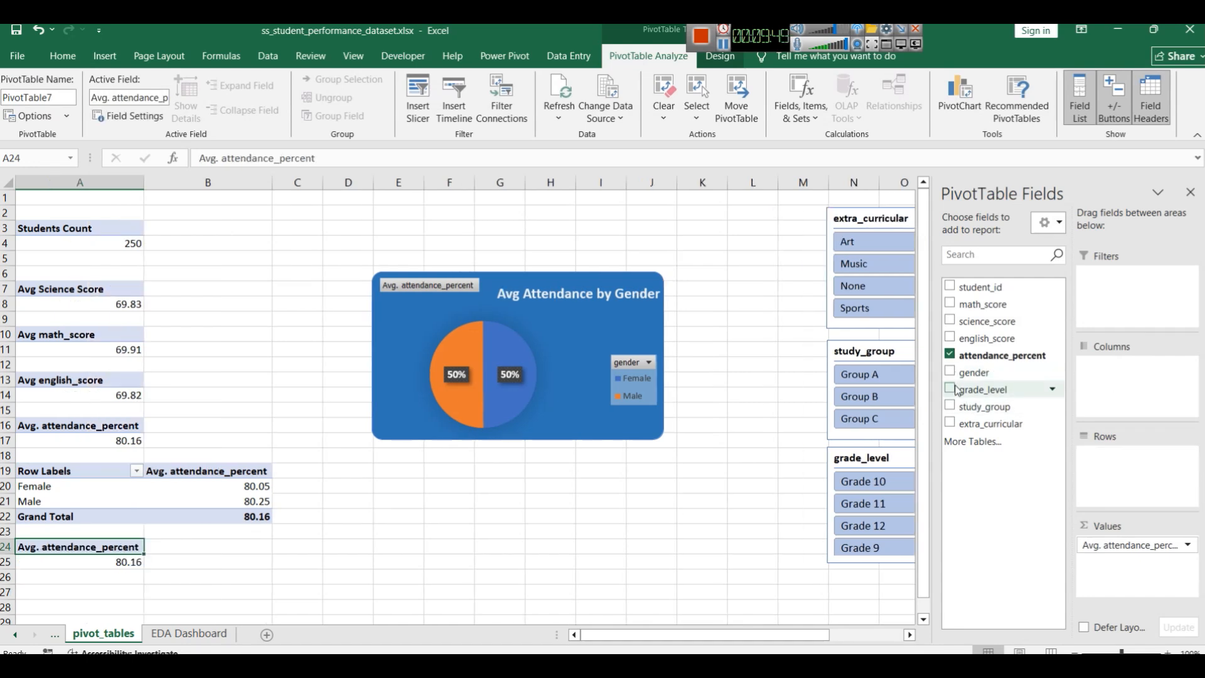
left_click(951, 390)
Step: Insert a 2-D stacked column chart from the grade-level attendance pivot table
scroll(172, 323, "down", 2)
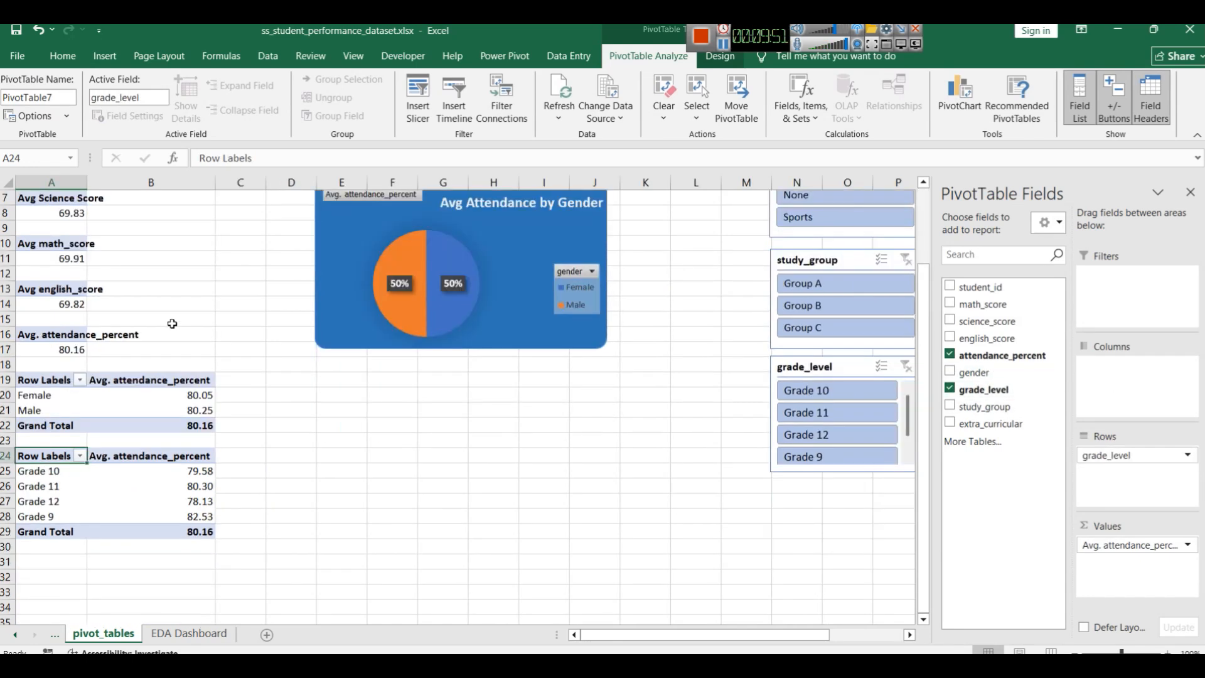
left_click_drag(155, 532, 29, 457)
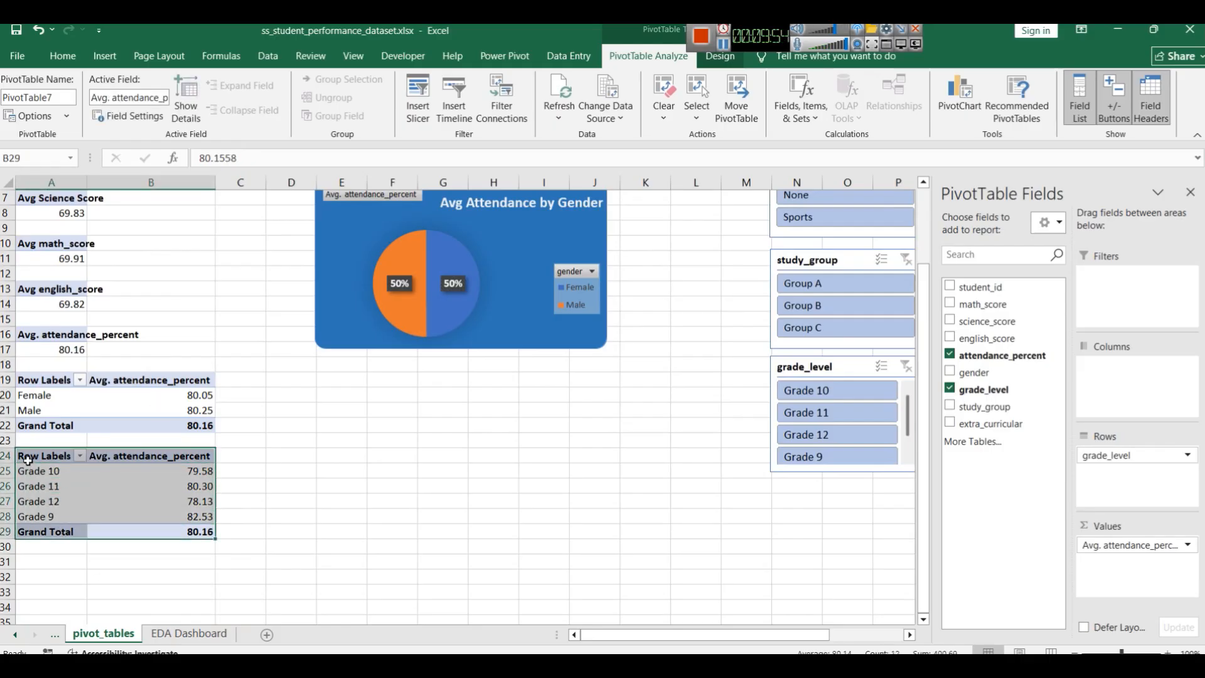
left_click(105, 57)
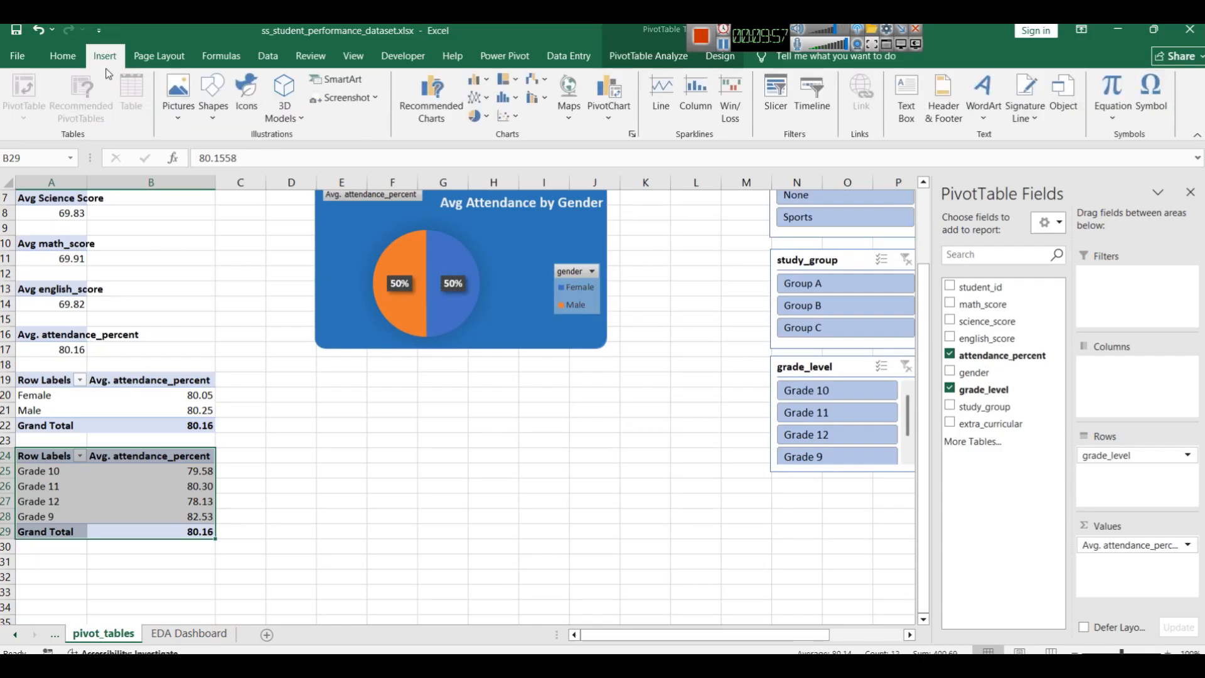
left_click(488, 80)
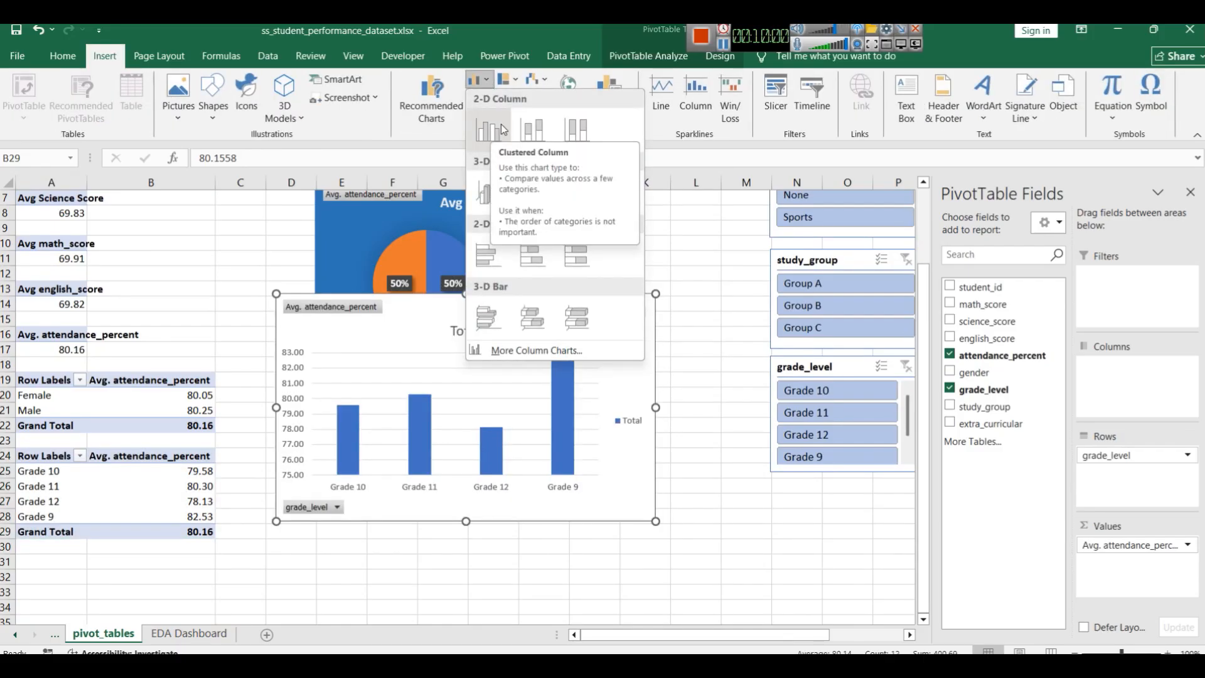
left_click(540, 126)
Step: Move the column chart below the gender pie chart, narrow it to the pie chart's width and reduce its height
left_click_drag(550, 311, 610, 380)
left_click(712, 403)
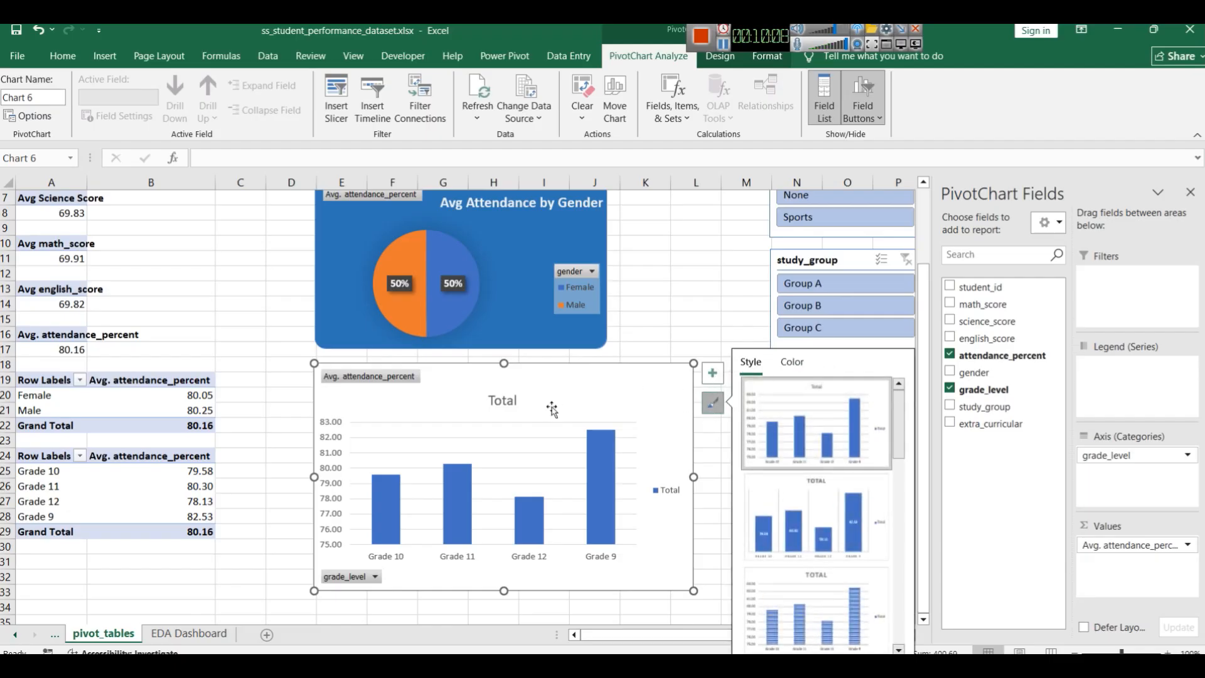
left_click_drag(687, 366, 608, 387)
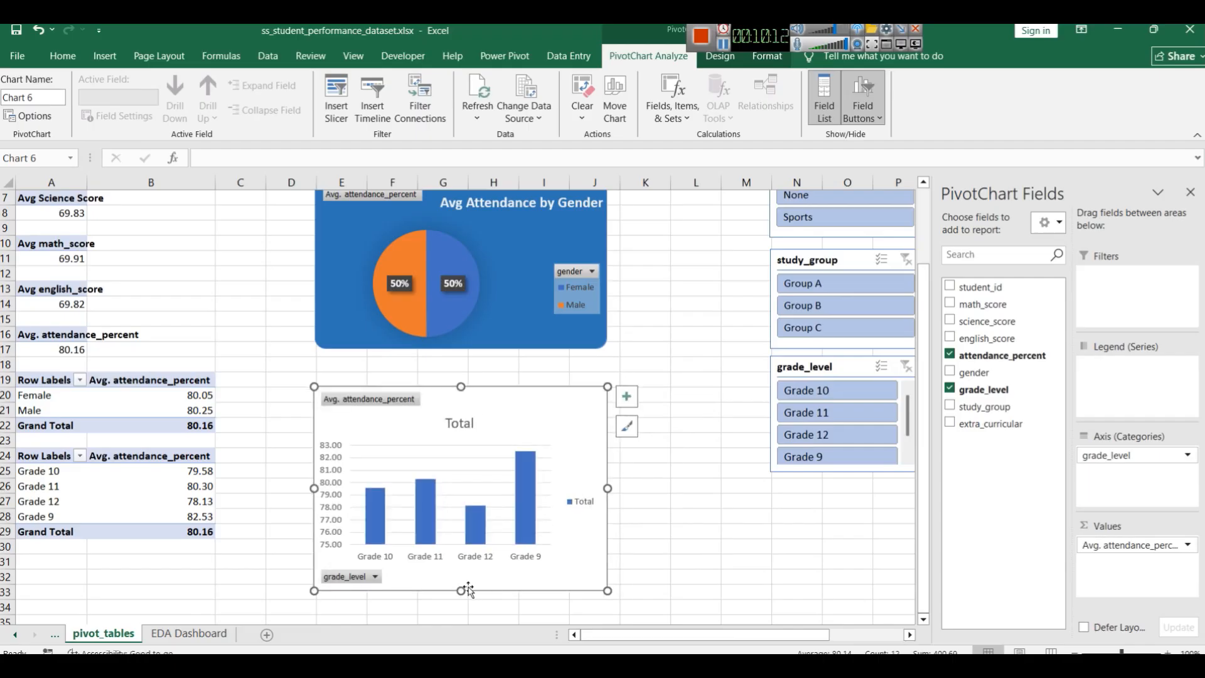
left_click_drag(460, 588, 460, 583)
Step: Change the column chart's title to "Attendance % by Grade Level"
double_click(468, 422)
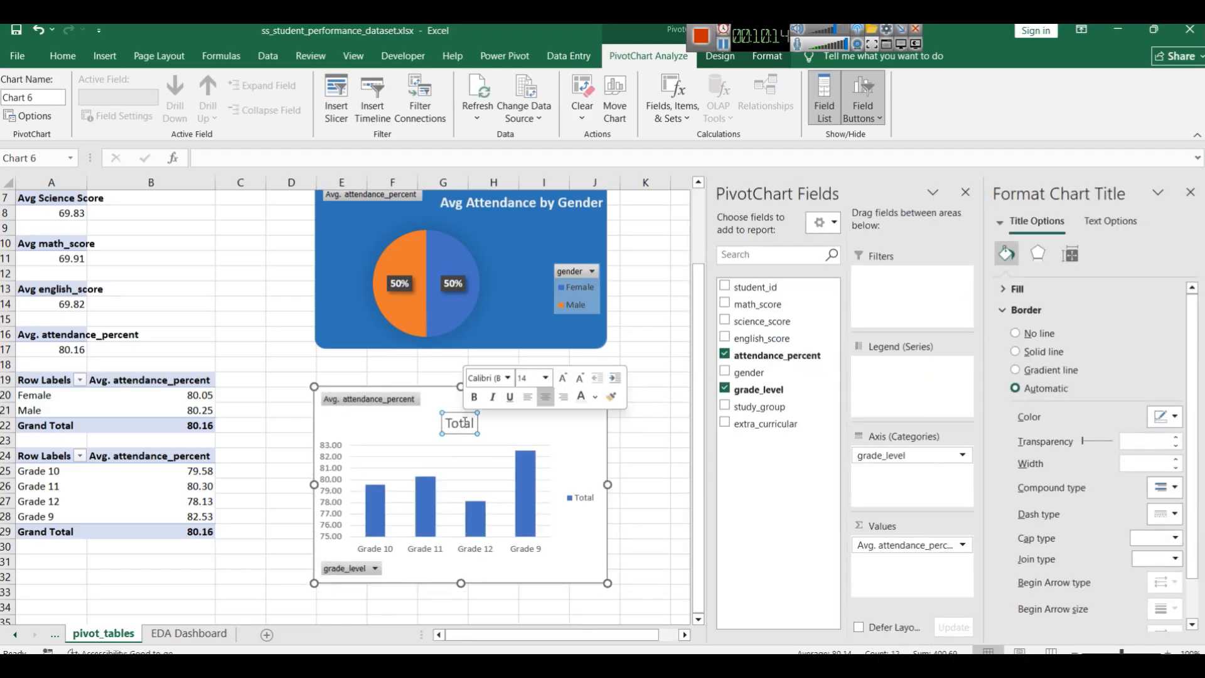
type("At")
key("ctrl+a")
type("At")
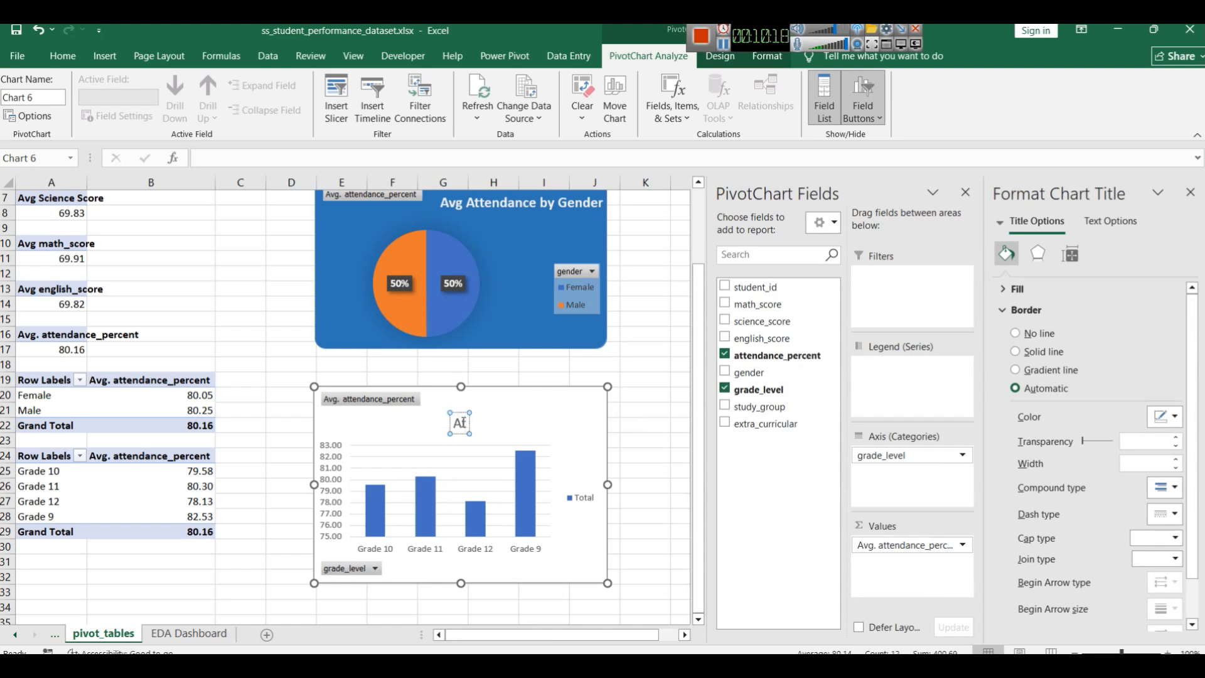
type("tendance")
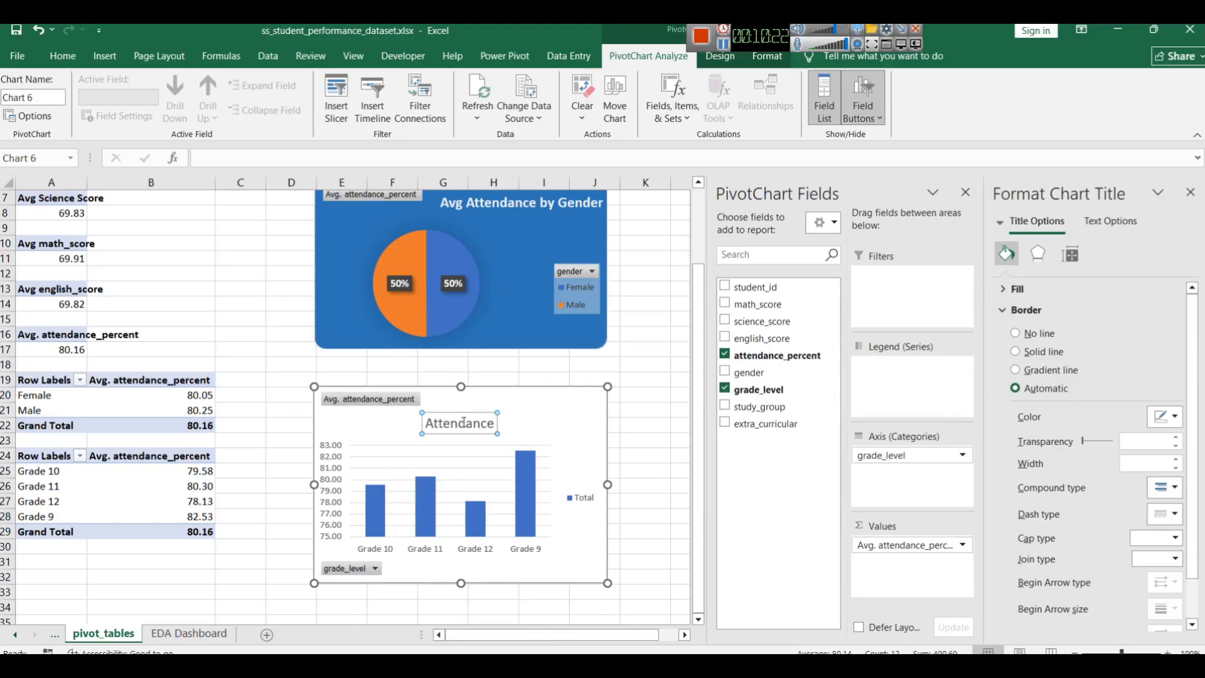
type(" % by")
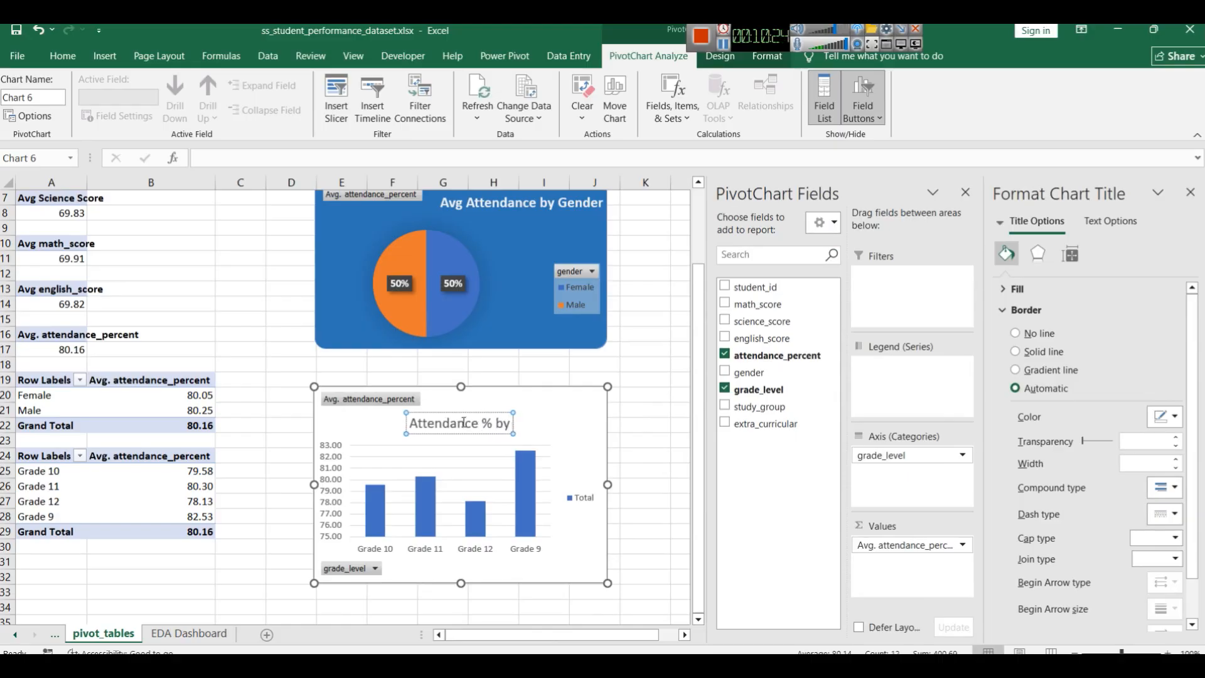
type(" Grade Level")
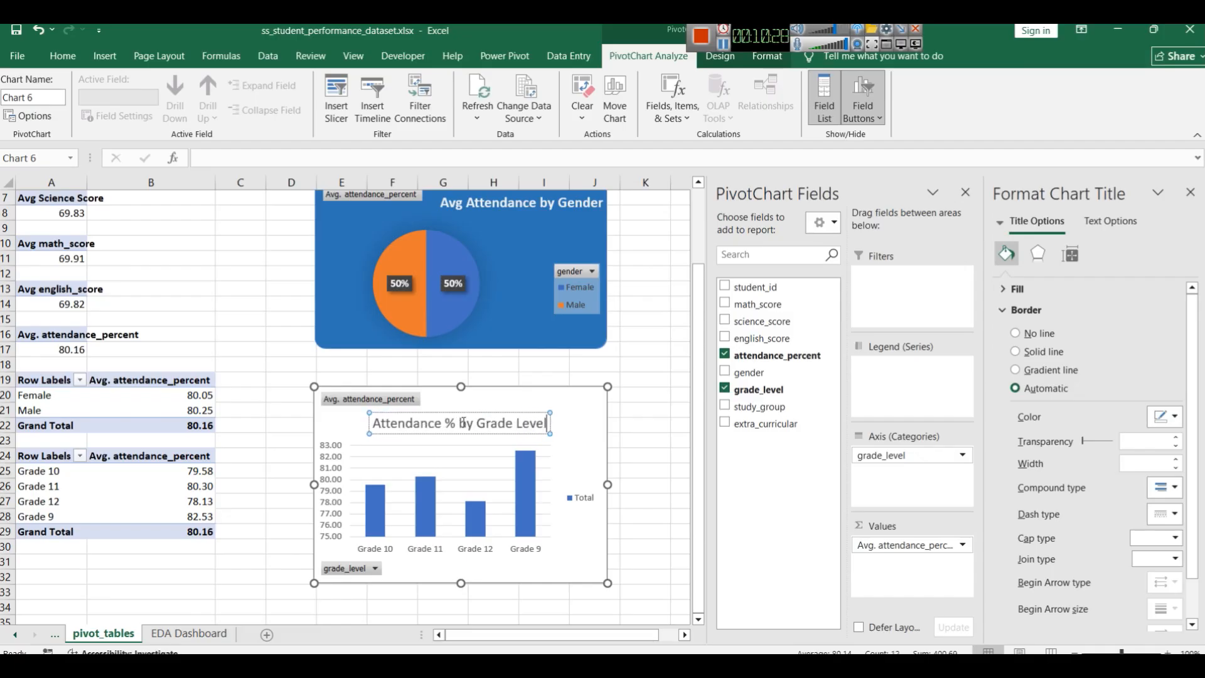
left_click(652, 425)
left_click(602, 421)
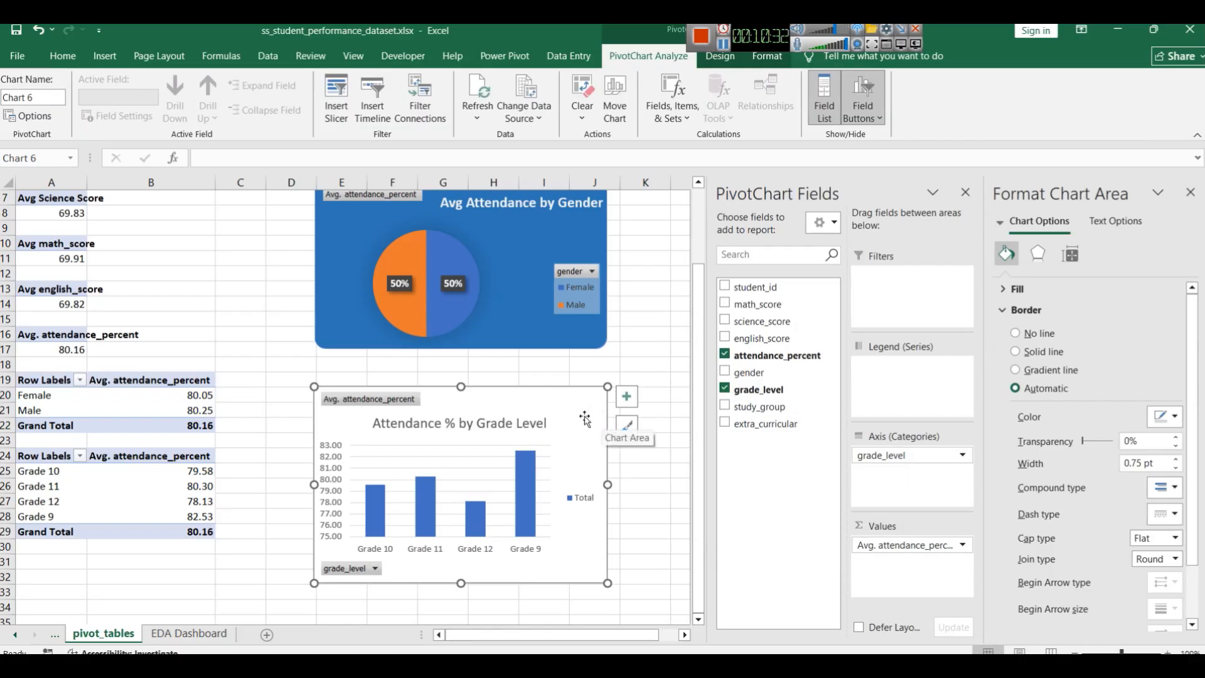
Step: Fill the column chart's area with the darker theme blue that matches the gender pie chart
scroll(553, 307, "up", 2)
scroll(551, 310, "down", 2)
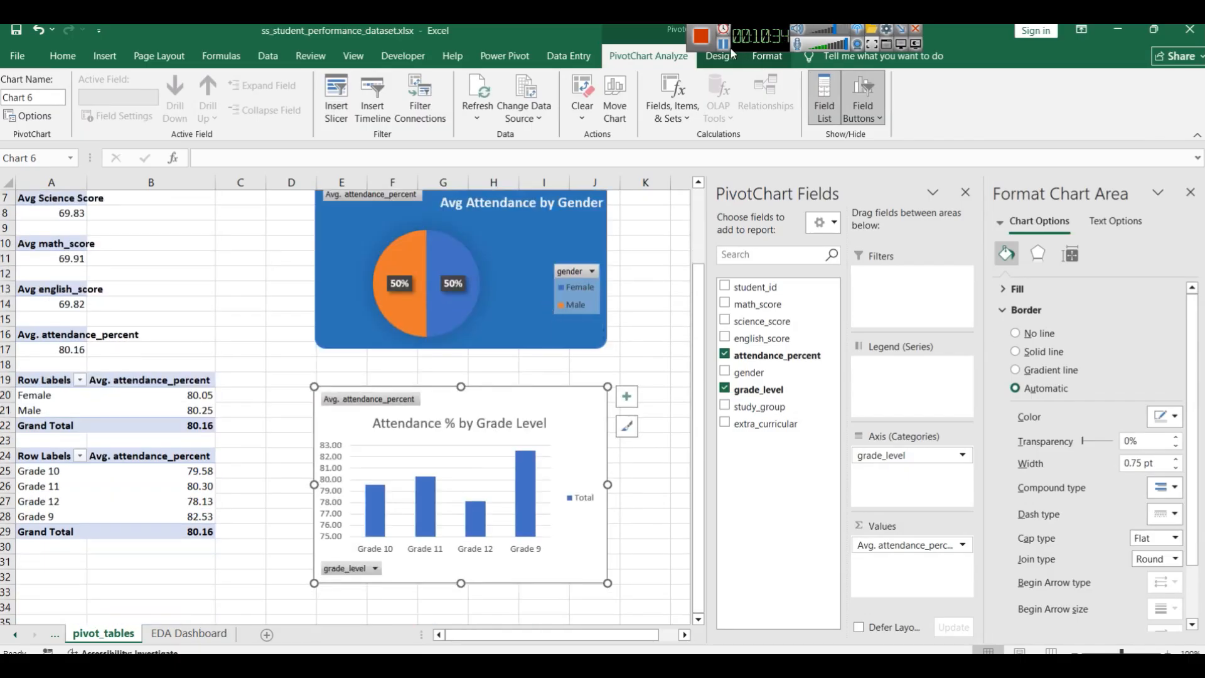
left_click(627, 426)
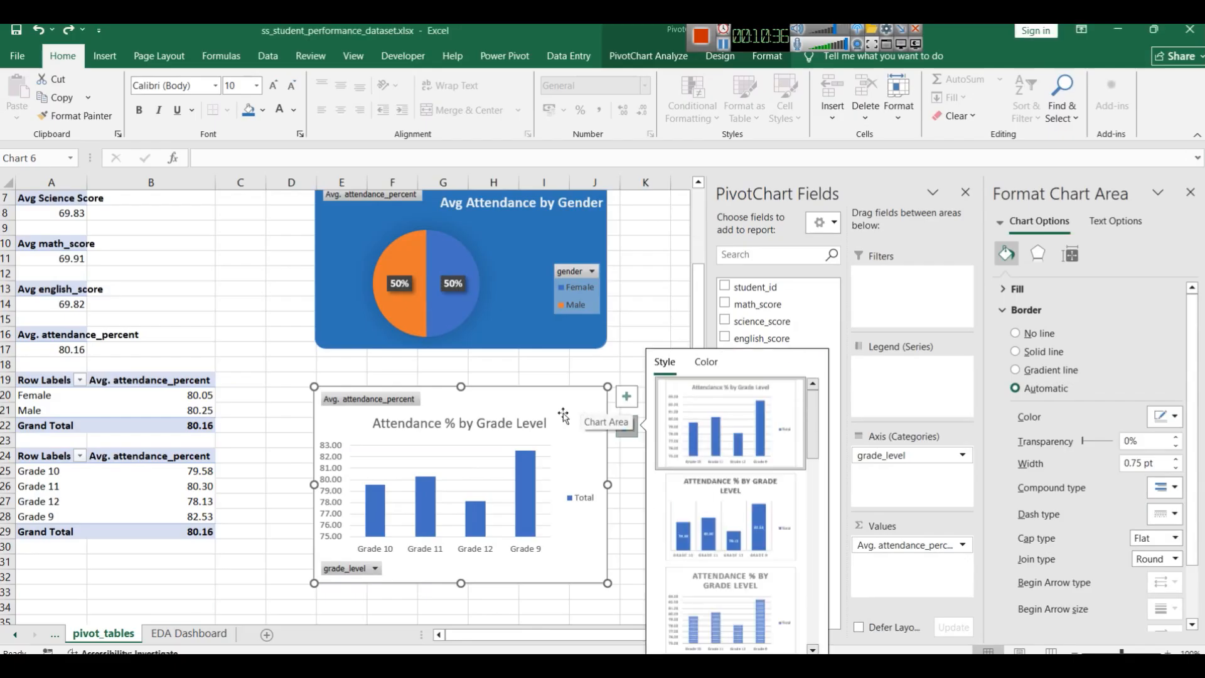
right_click(575, 539)
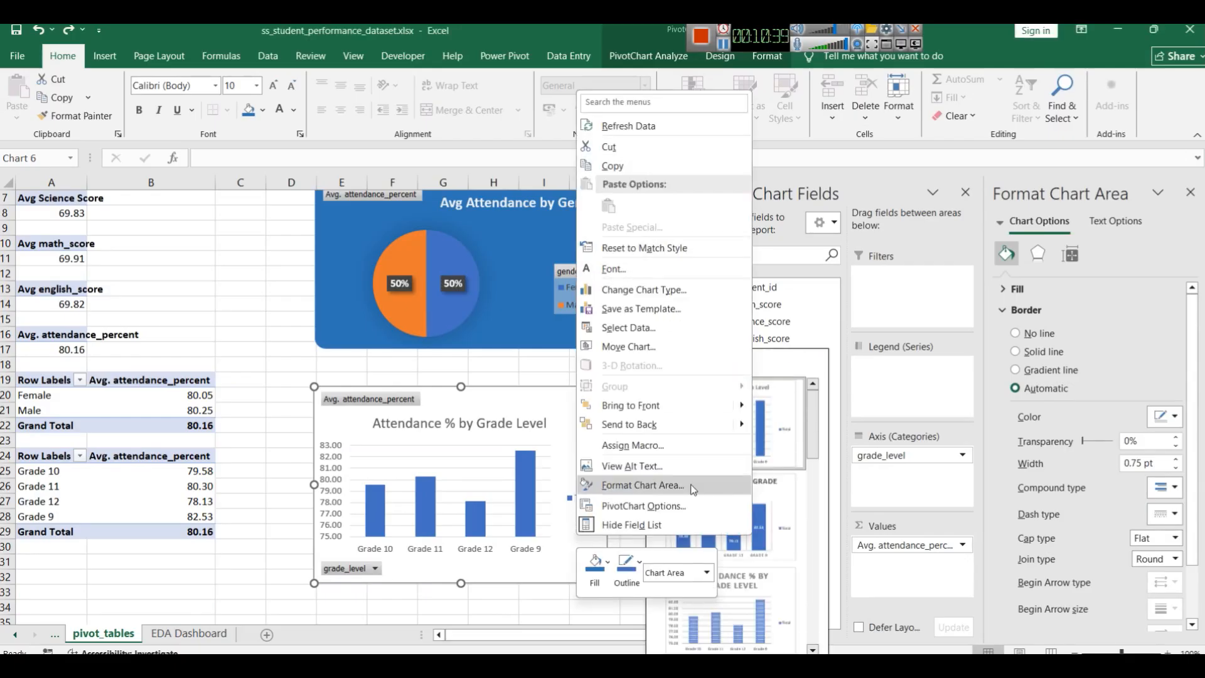
left_click(609, 563)
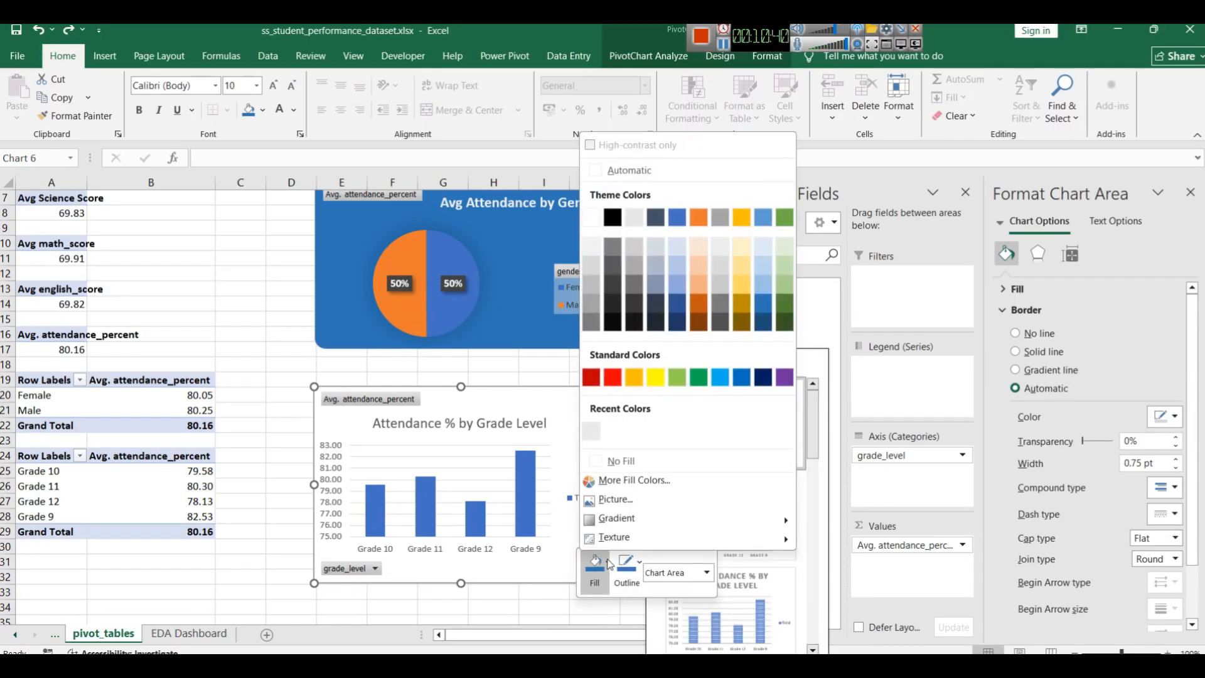
left_click(607, 564)
left_click(607, 564)
left_click(762, 307)
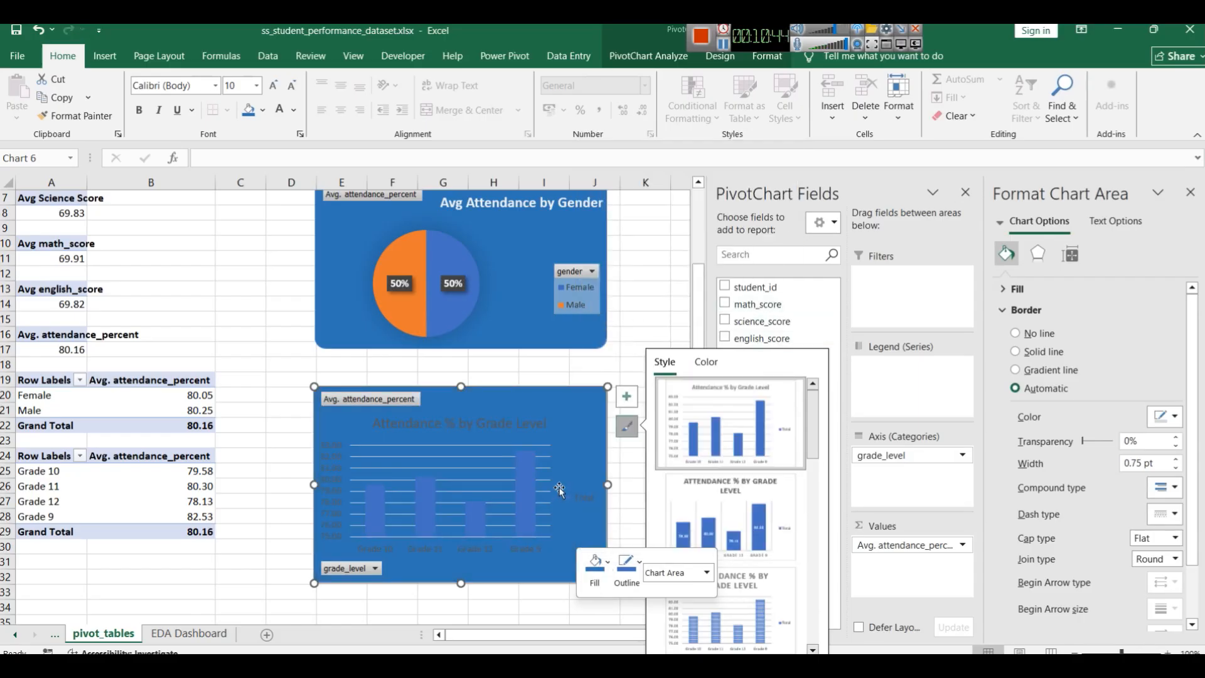
Step: Recolor the columns with the orange monochromatic palette and make the grade labels on the category axis white
mouse_move(537, 486)
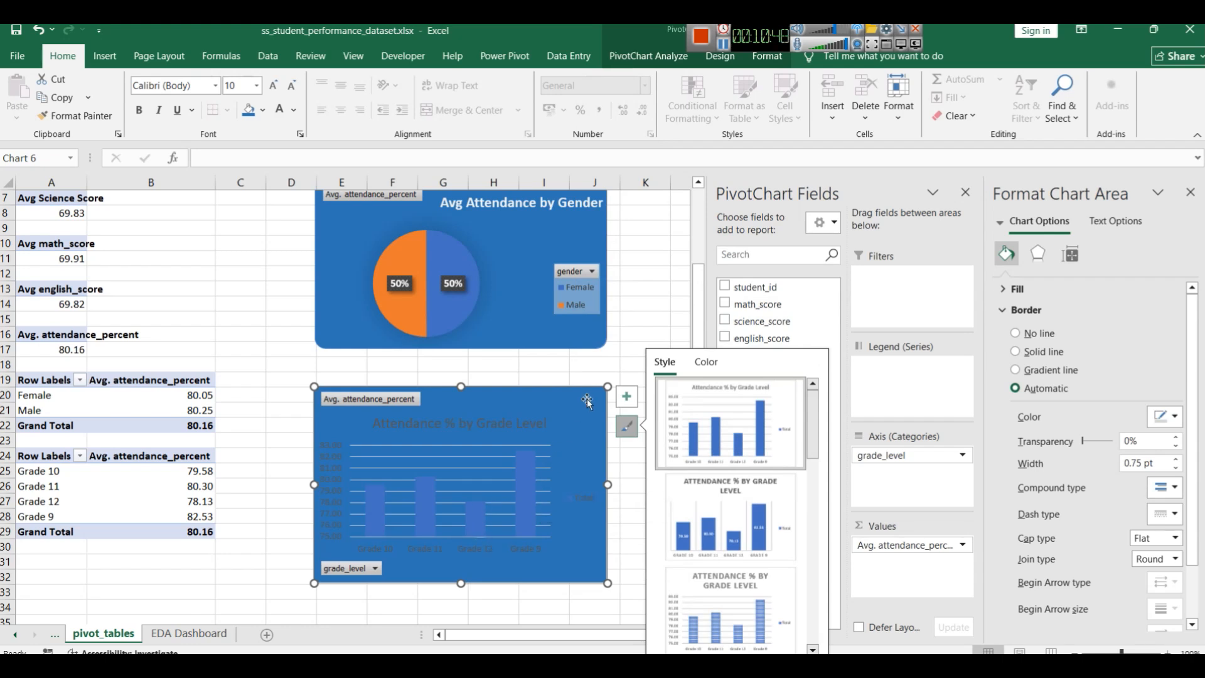
left_click(694, 365)
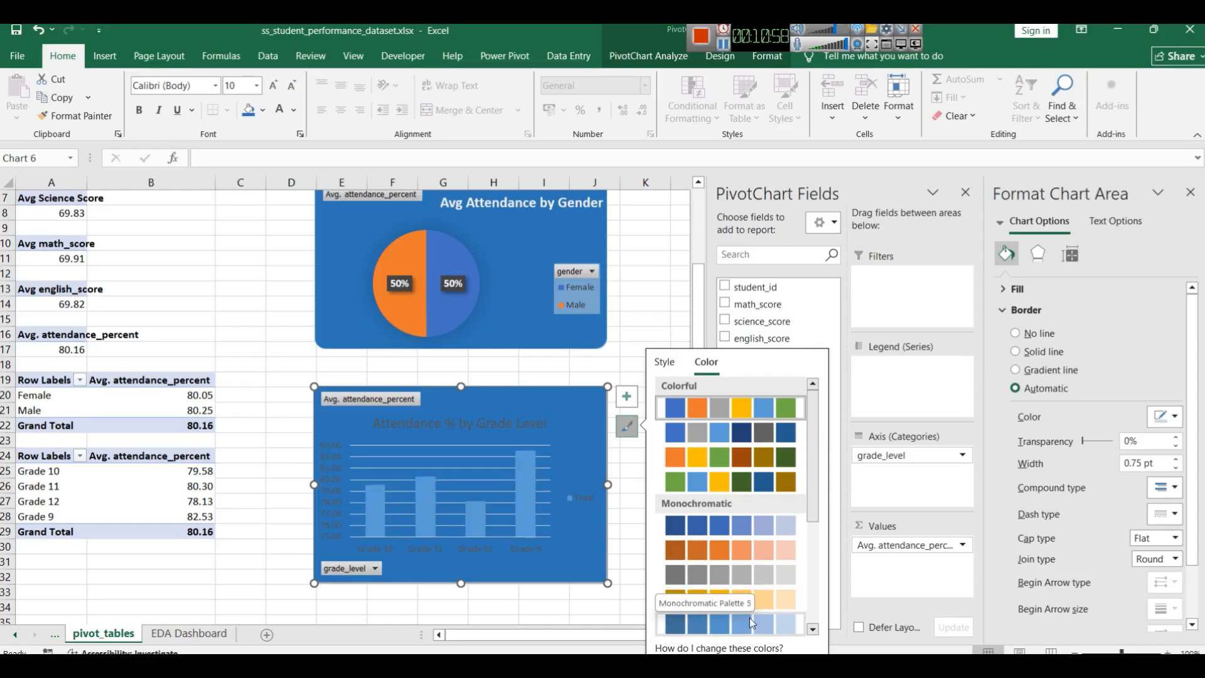
scroll(752, 624, "down", 3)
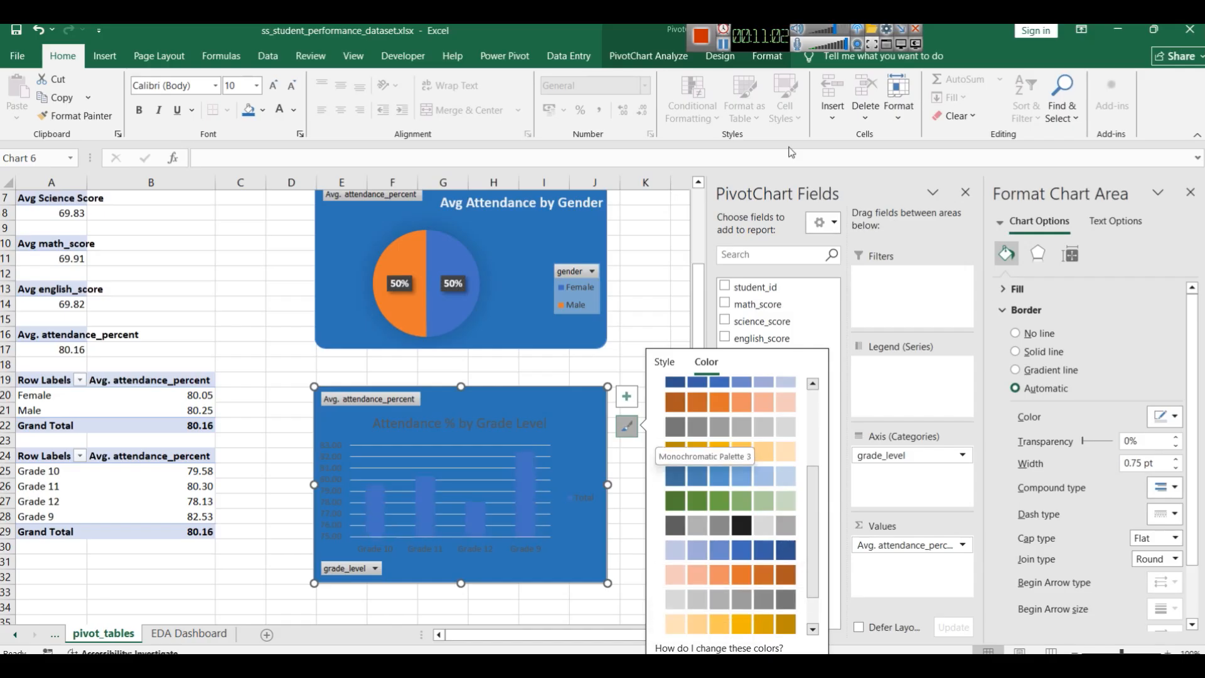
left_click(517, 558)
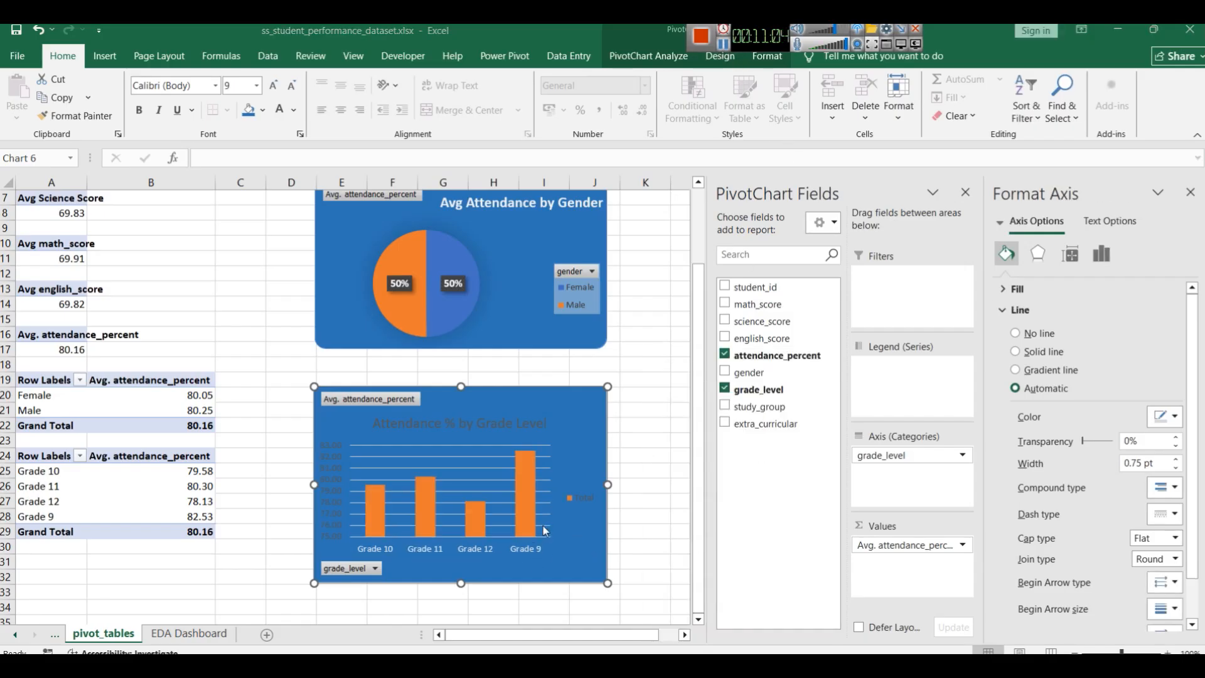
Step: Change the font color of the column chart's title to the off-white theme color
left_click(468, 422)
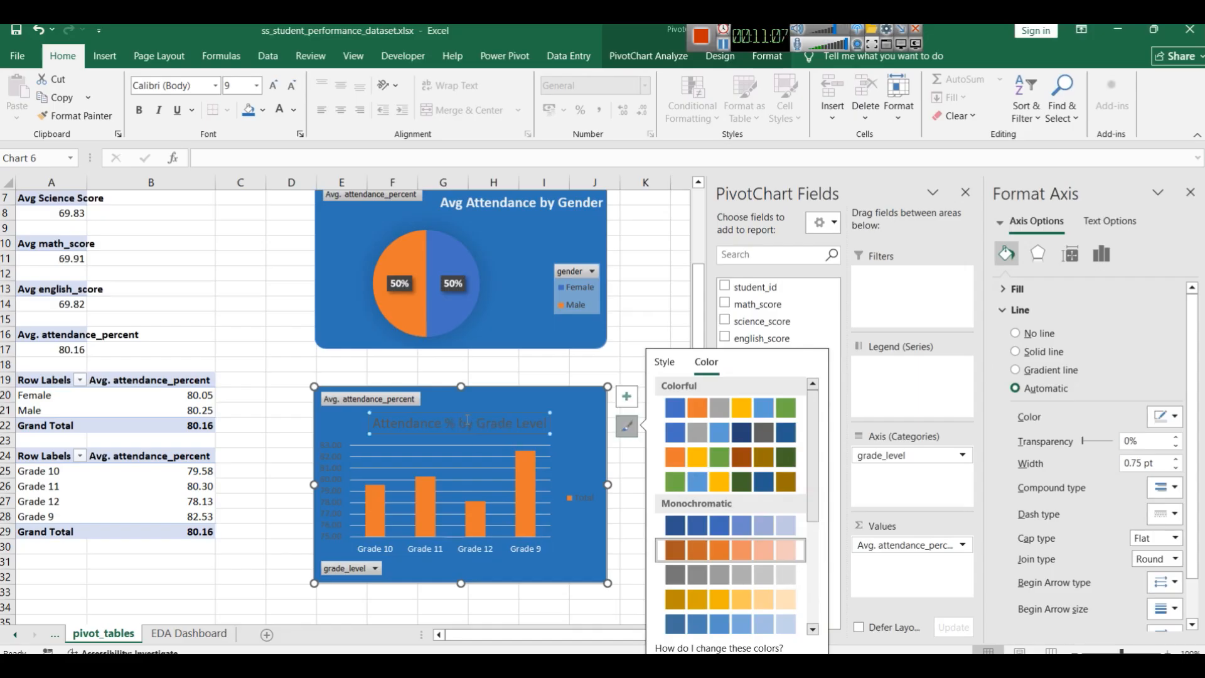
left_click(478, 426)
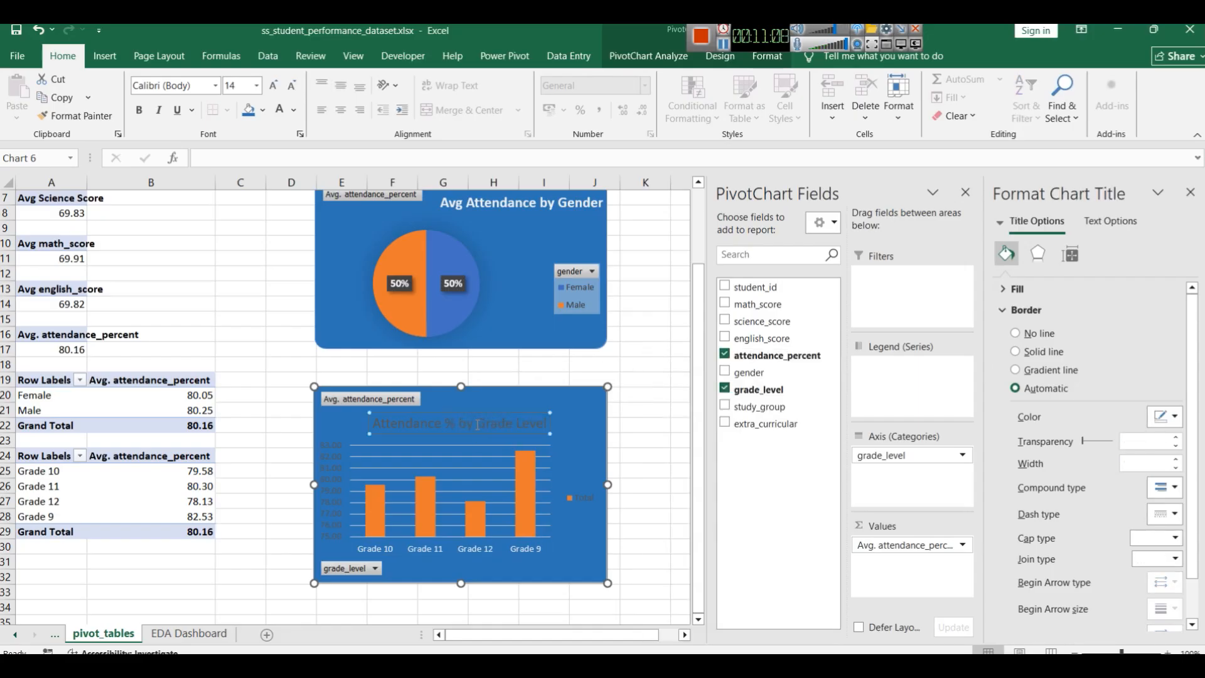
double_click(477, 425)
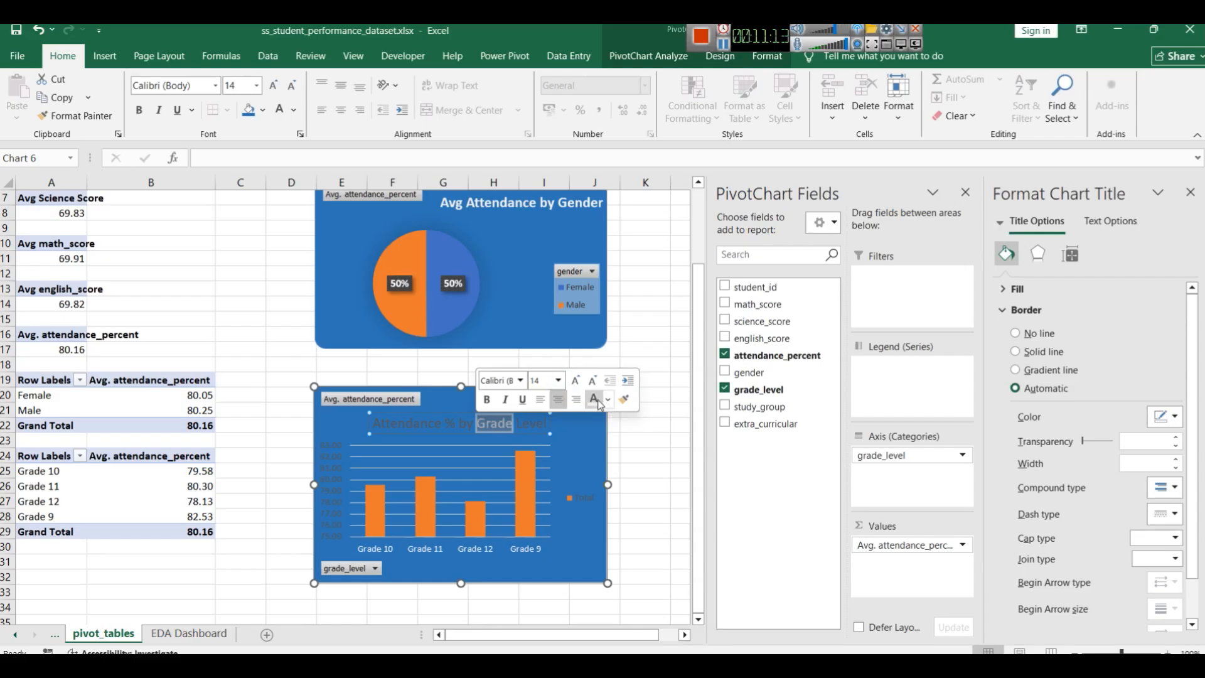
right_click(513, 422)
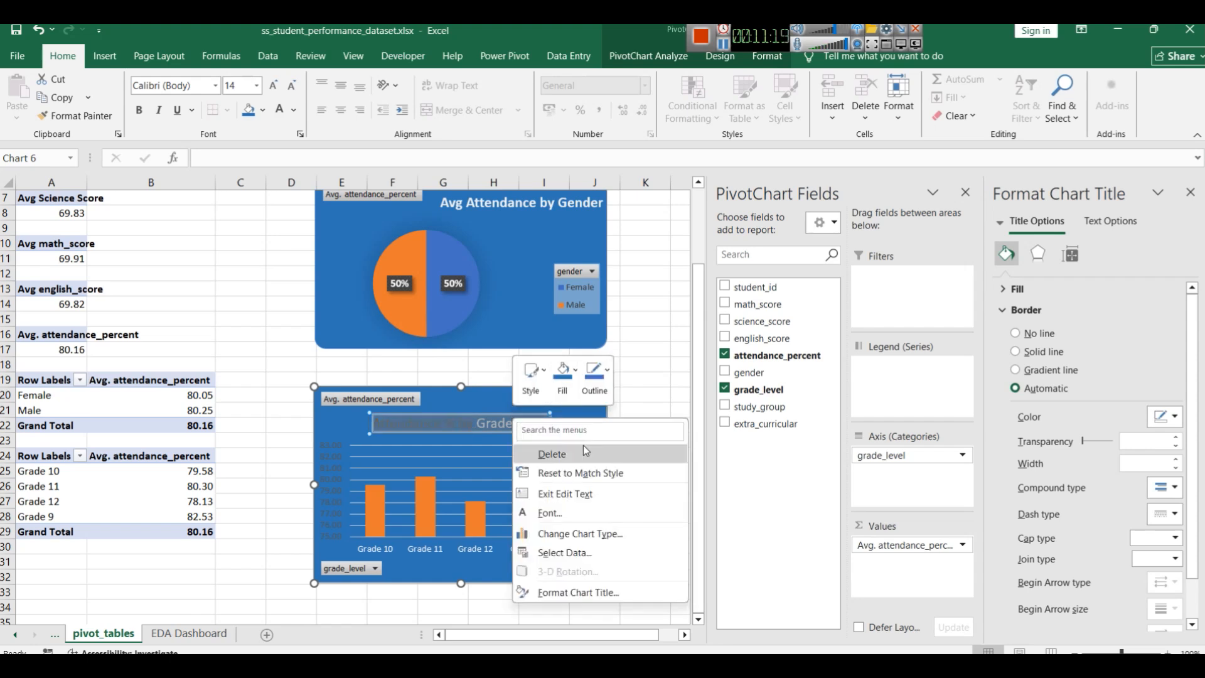
left_click(584, 508)
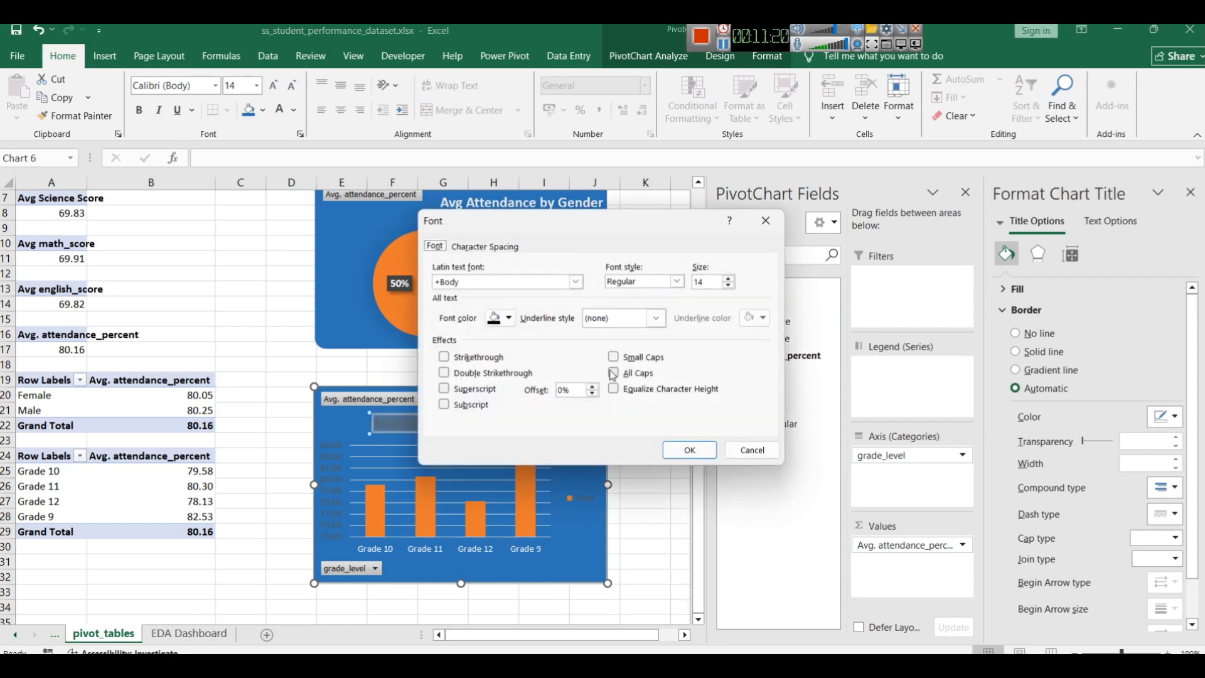
left_click(509, 318)
left_click(495, 425)
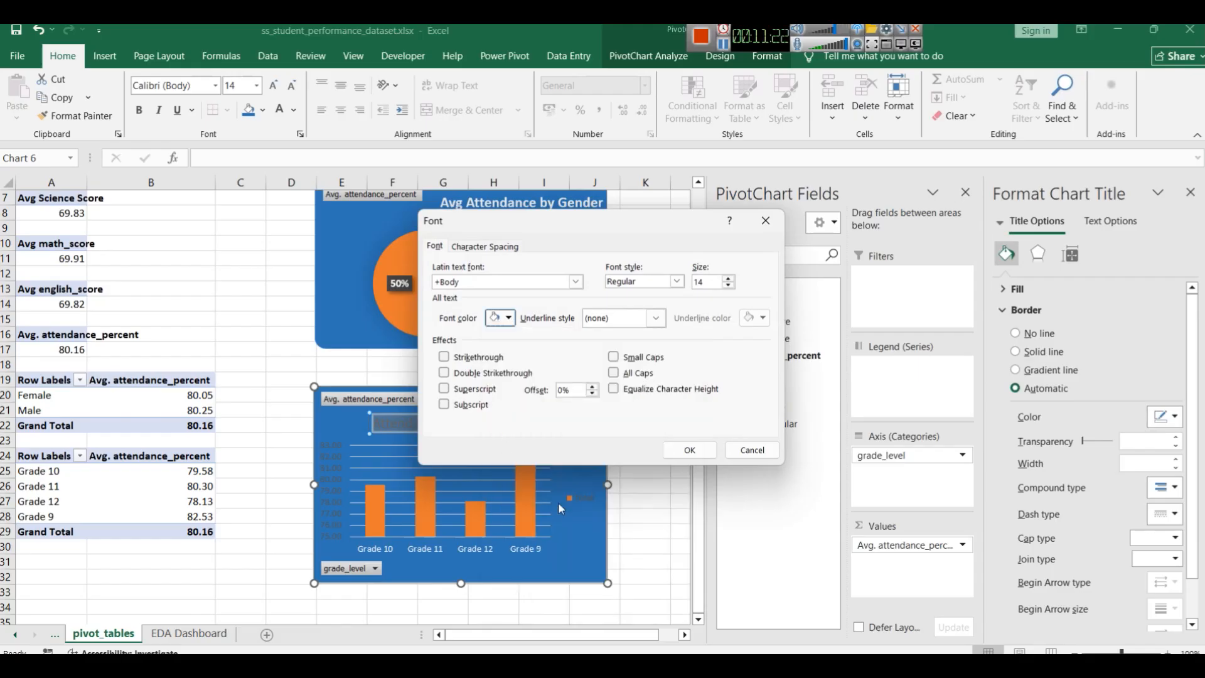
left_click(686, 450)
left_click(580, 516)
Step: Make the value axis numbers of the column chart off-white
left_click(333, 462)
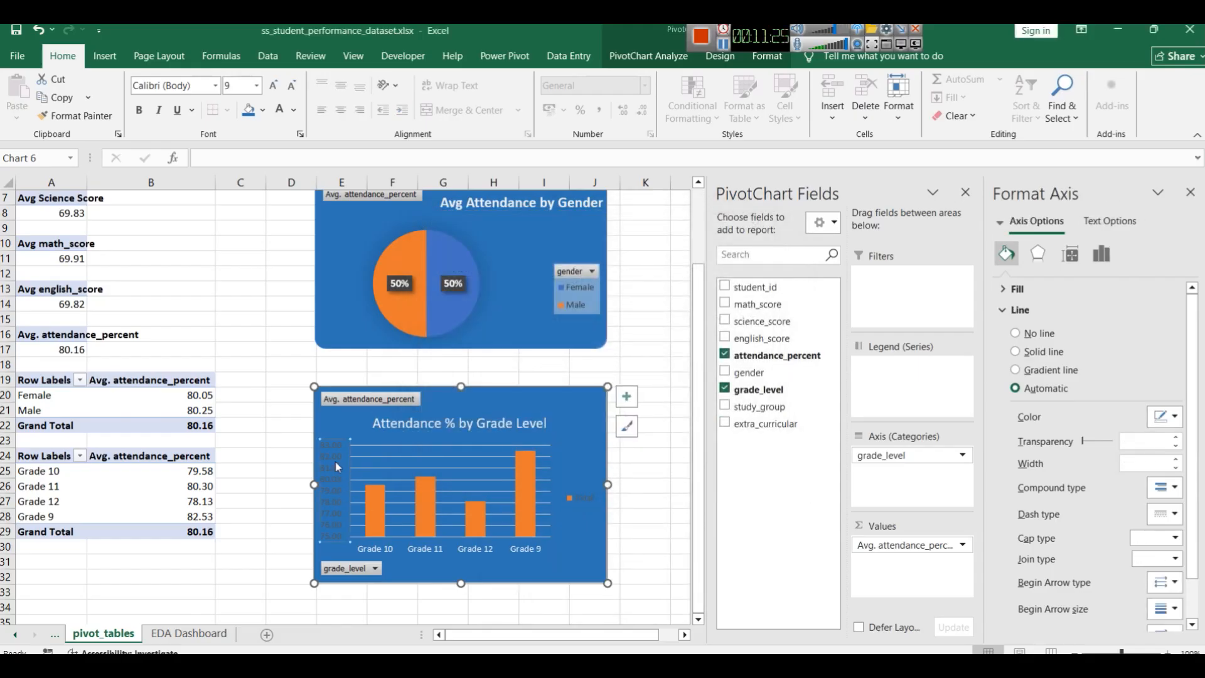
right_click(333, 462)
left_click(376, 513)
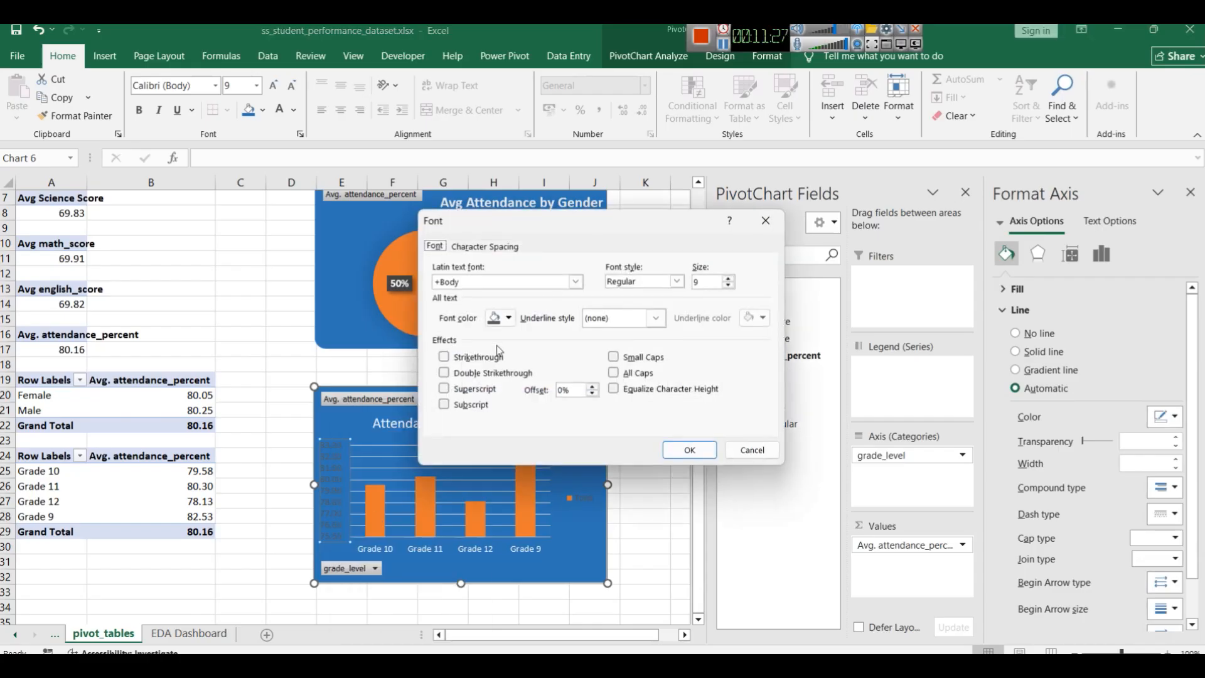
left_click(506, 318)
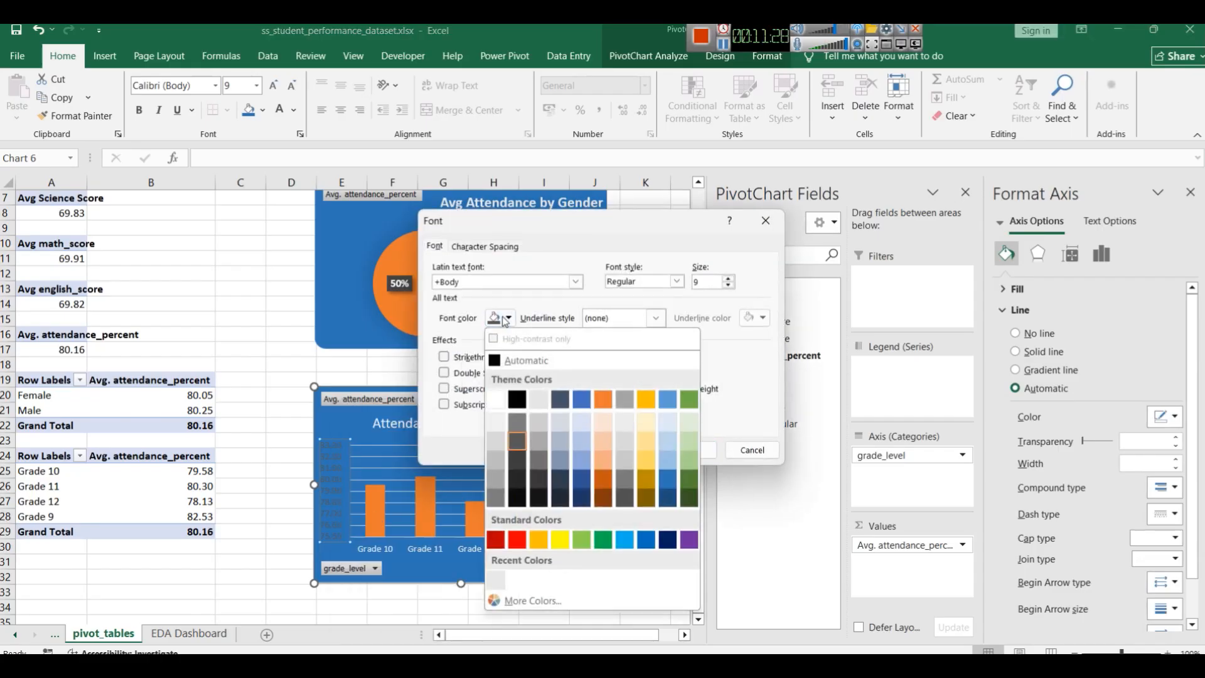
left_click(498, 420)
left_click(690, 450)
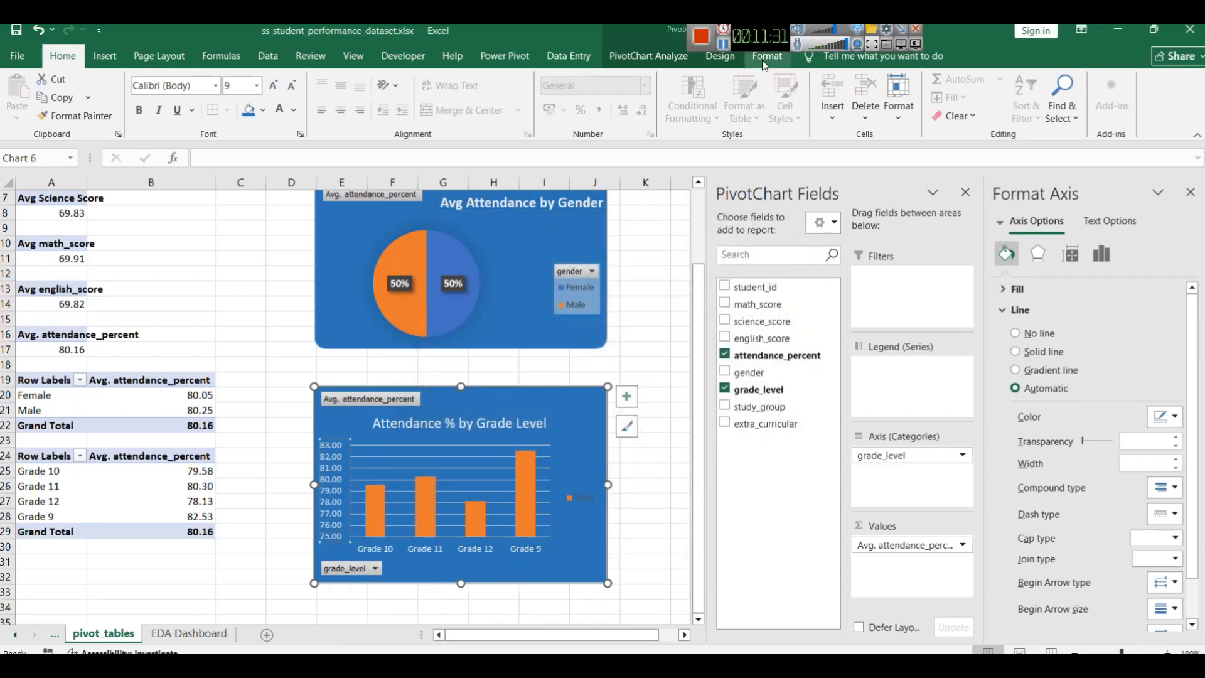
Step: Fill the columns with a light orange and make the column chart's legend text off-white
left_click(495, 506)
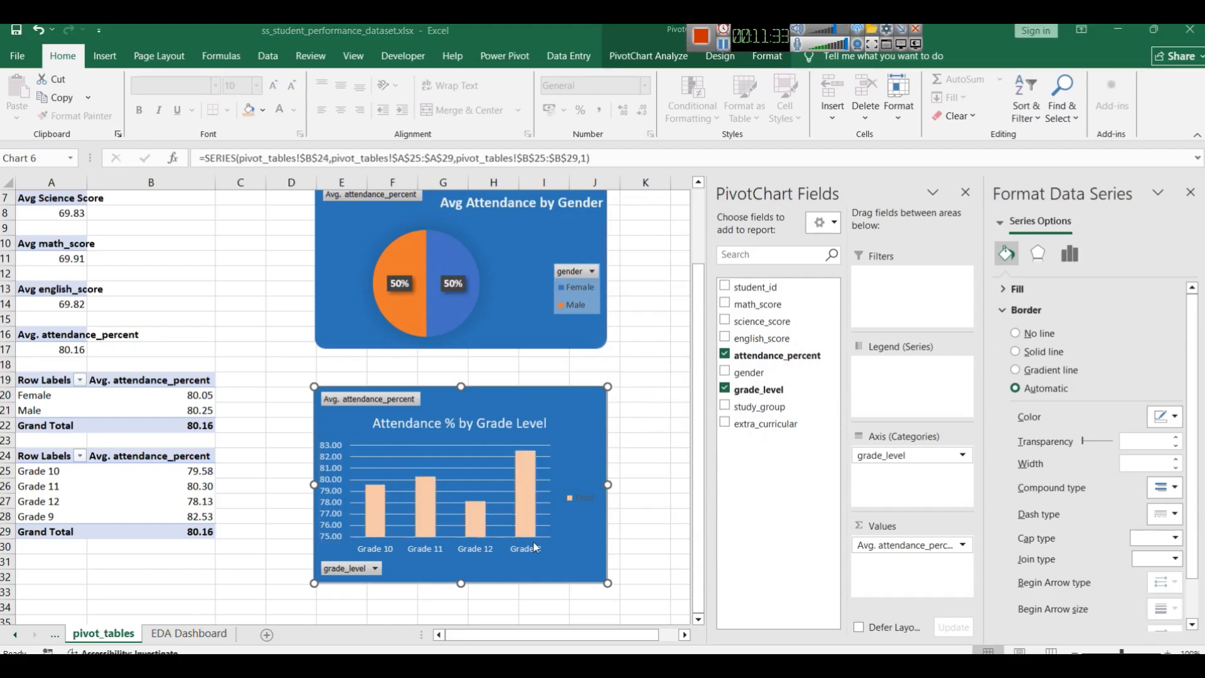
left_click(573, 551)
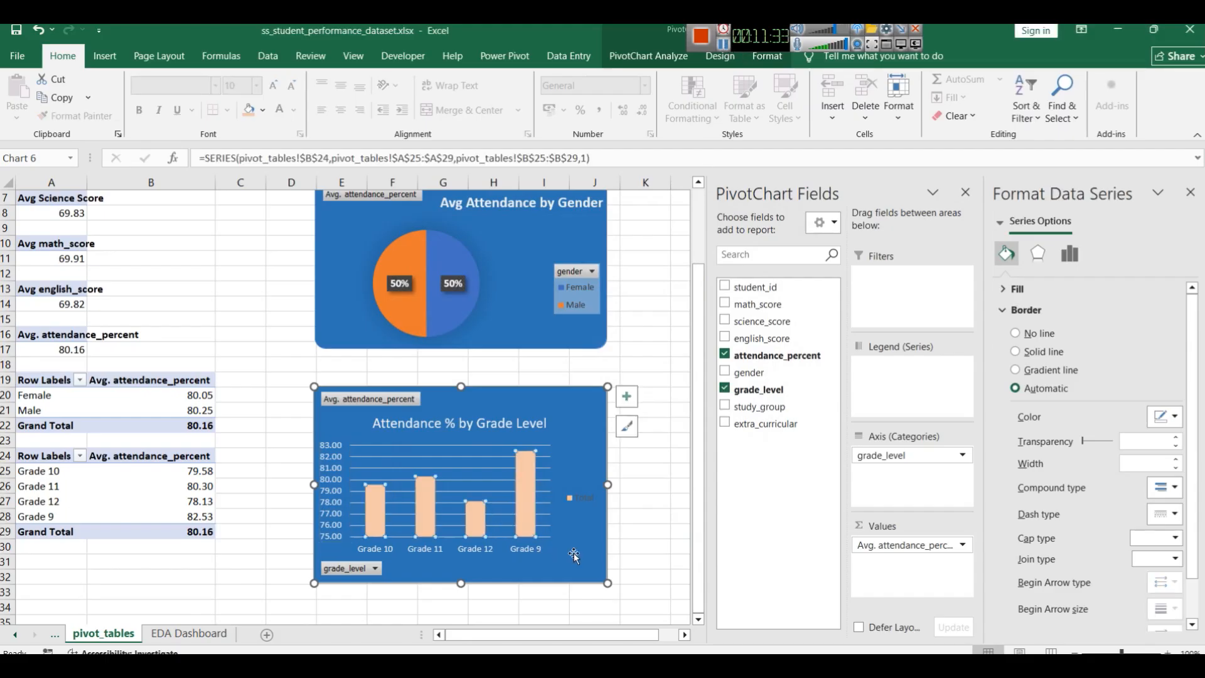
right_click(581, 502)
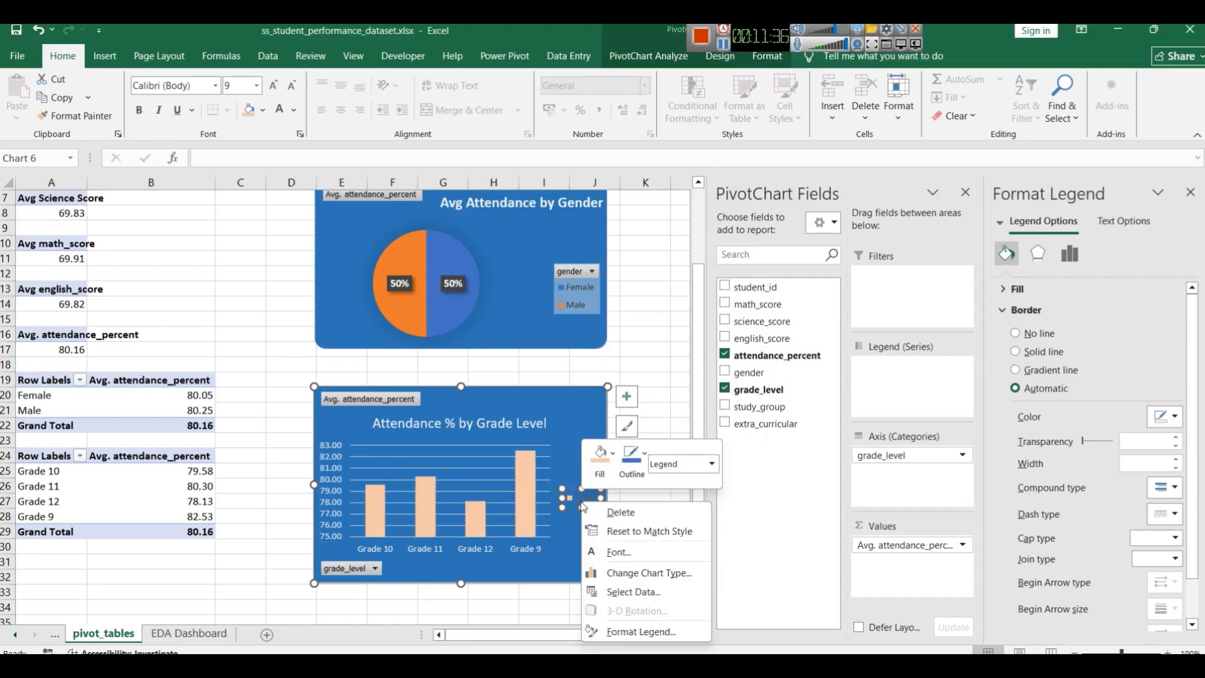
left_click(635, 553)
left_click(506, 318)
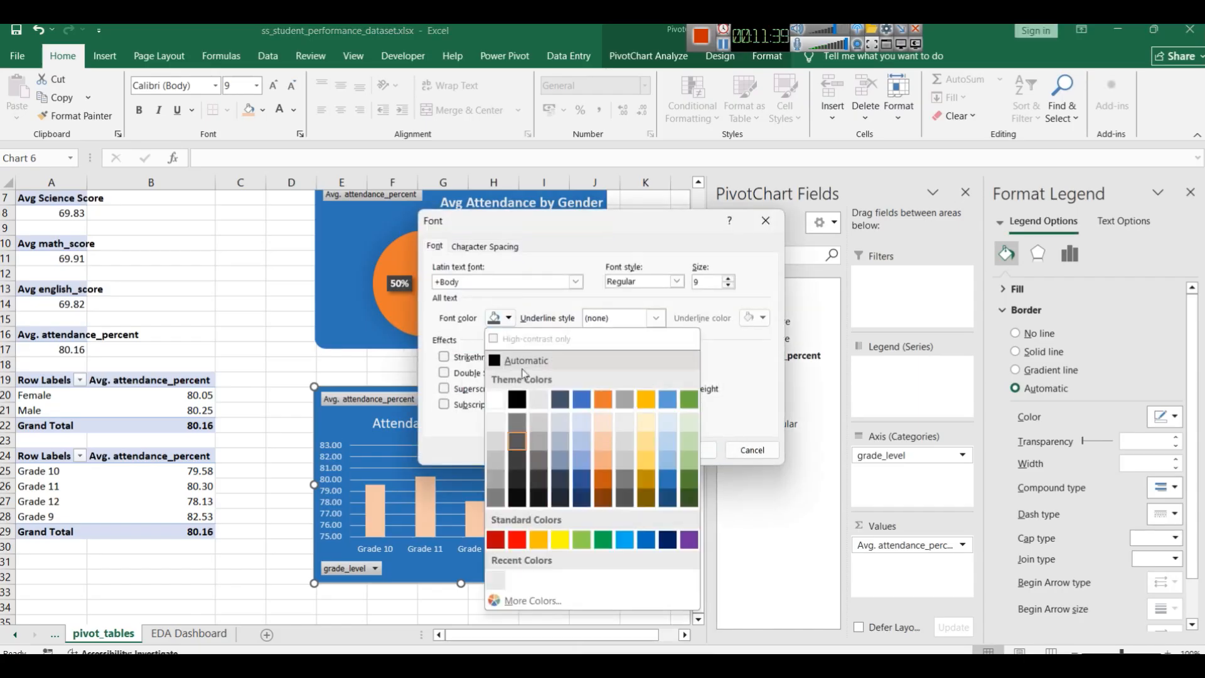
left_click(496, 422)
left_click(690, 450)
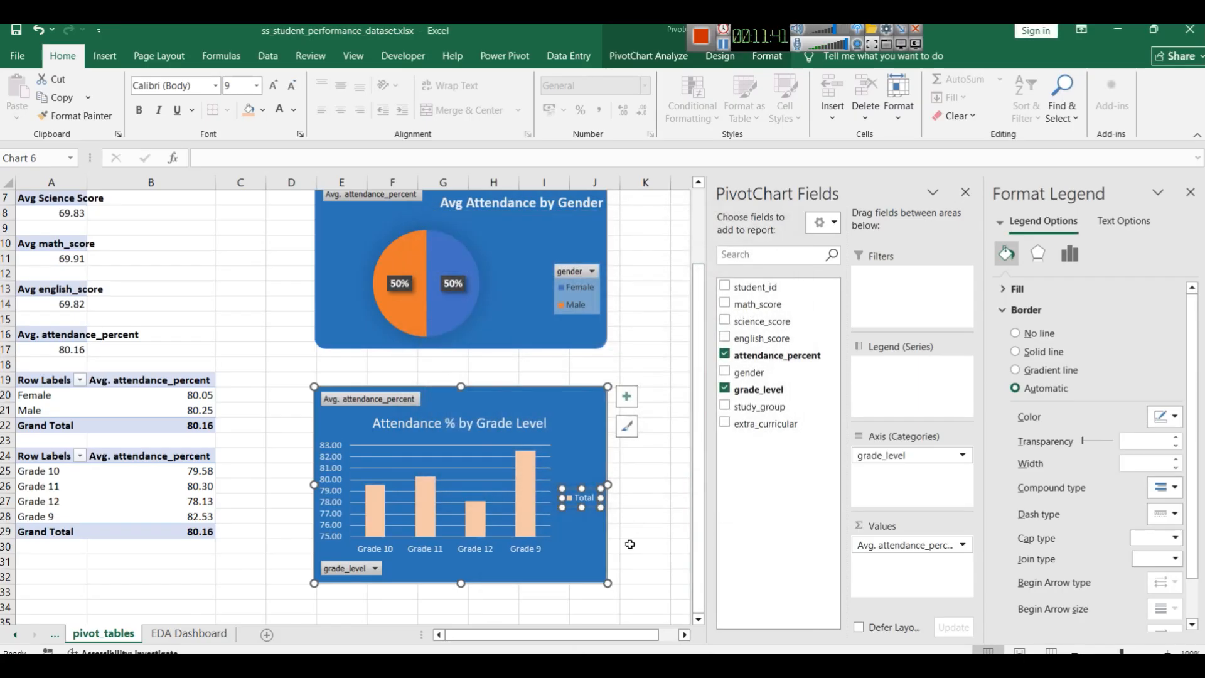
Step: Give the border of the column chart rounded corners
left_click(645, 546)
left_click(567, 404)
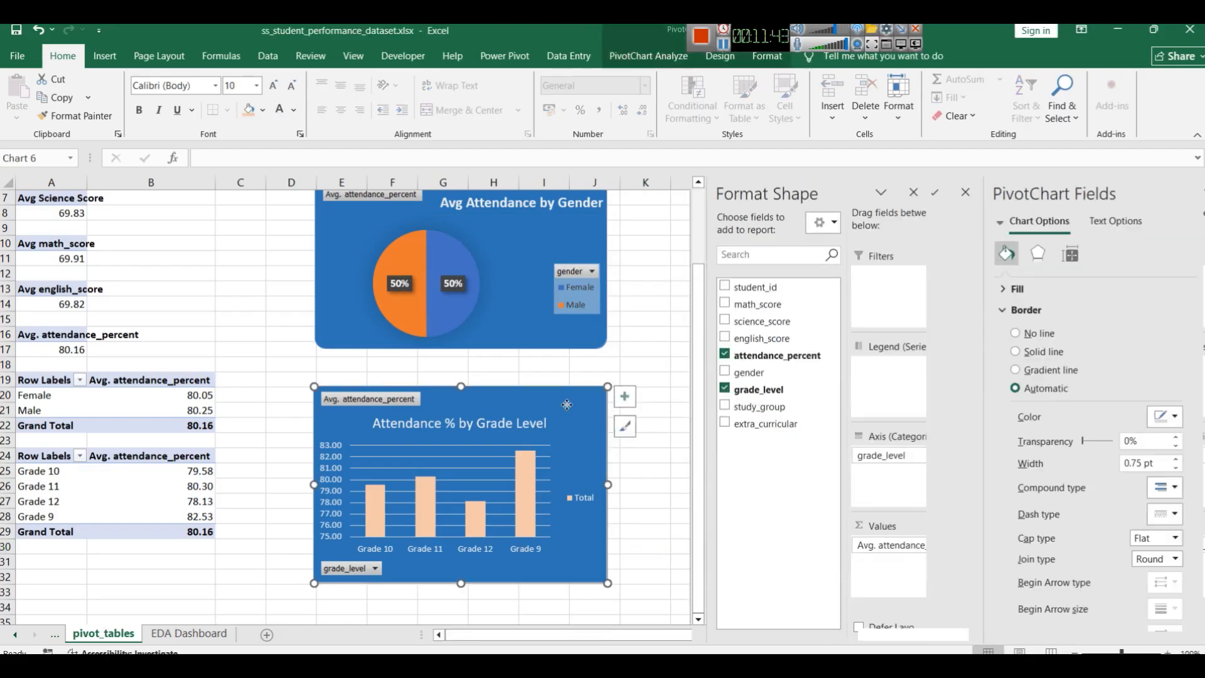
scroll(1161, 502, "down", 3)
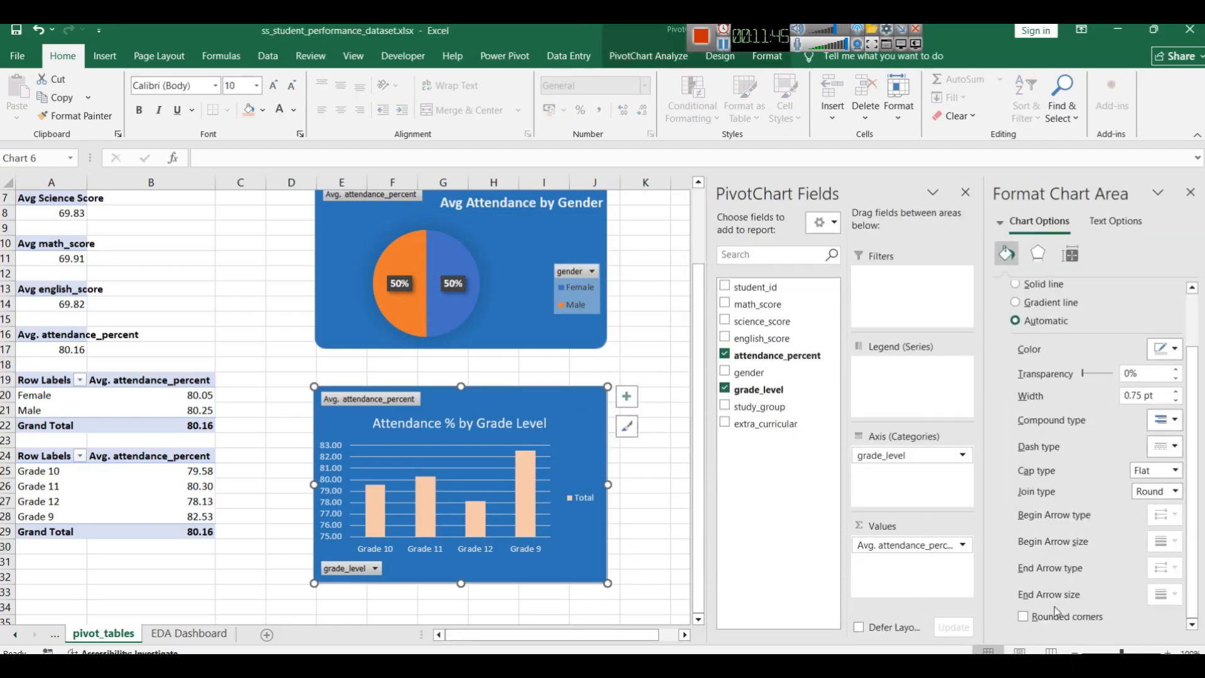
left_click(640, 487)
Step: Copy the column chart to the EDA Dashboard sheet and place it beside the gender pie chart
left_click(597, 489)
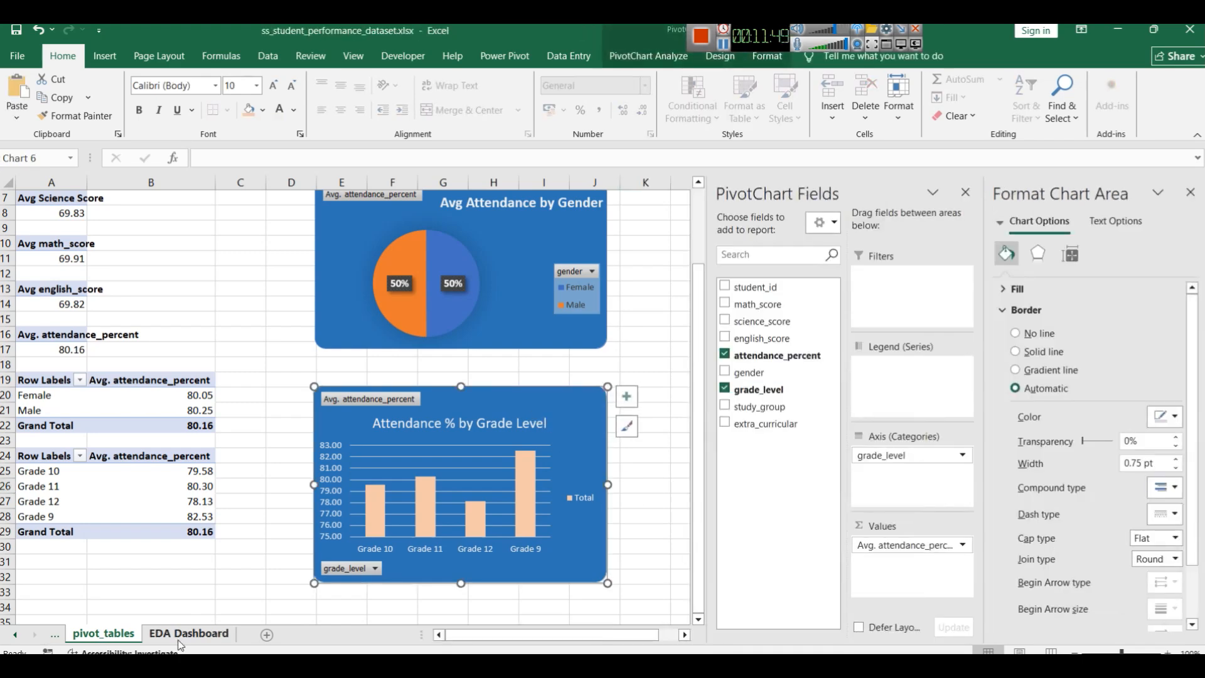
left_click(151, 635)
key("ctrl+v")
left_click_drag(599, 533, 453, 401)
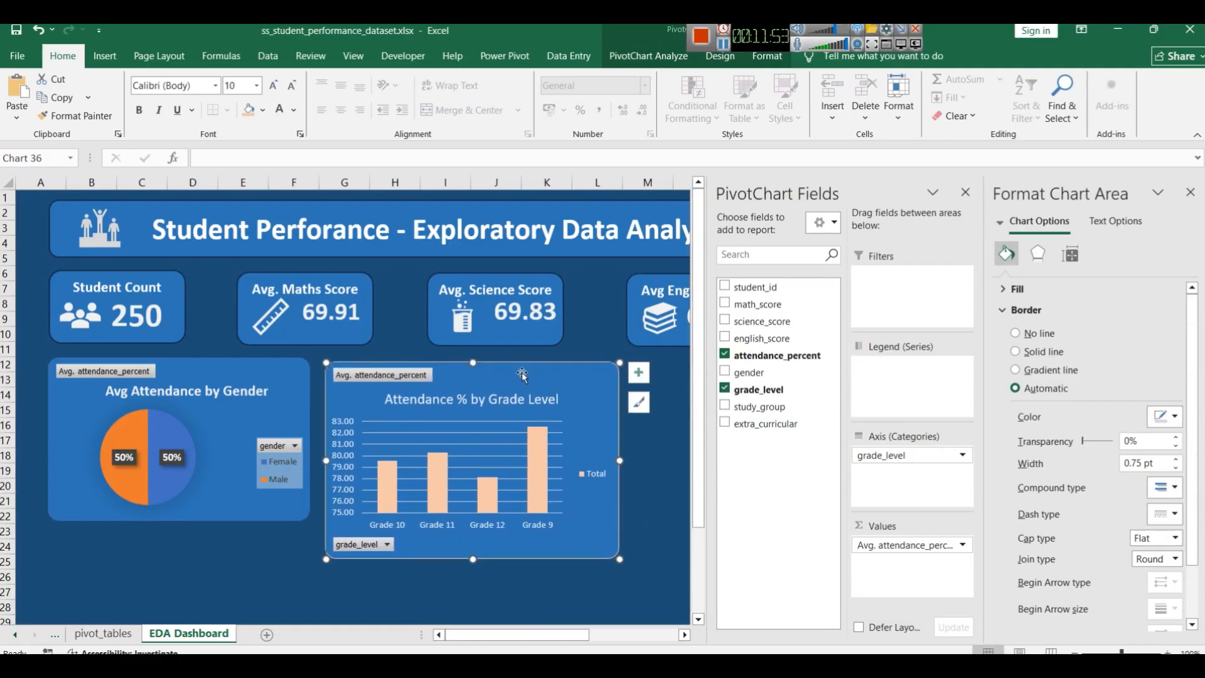
Step: Shrink the pasted column chart to about the pie chart's height and width, and extend its plot area upward
left_click_drag(474, 558, 473, 523)
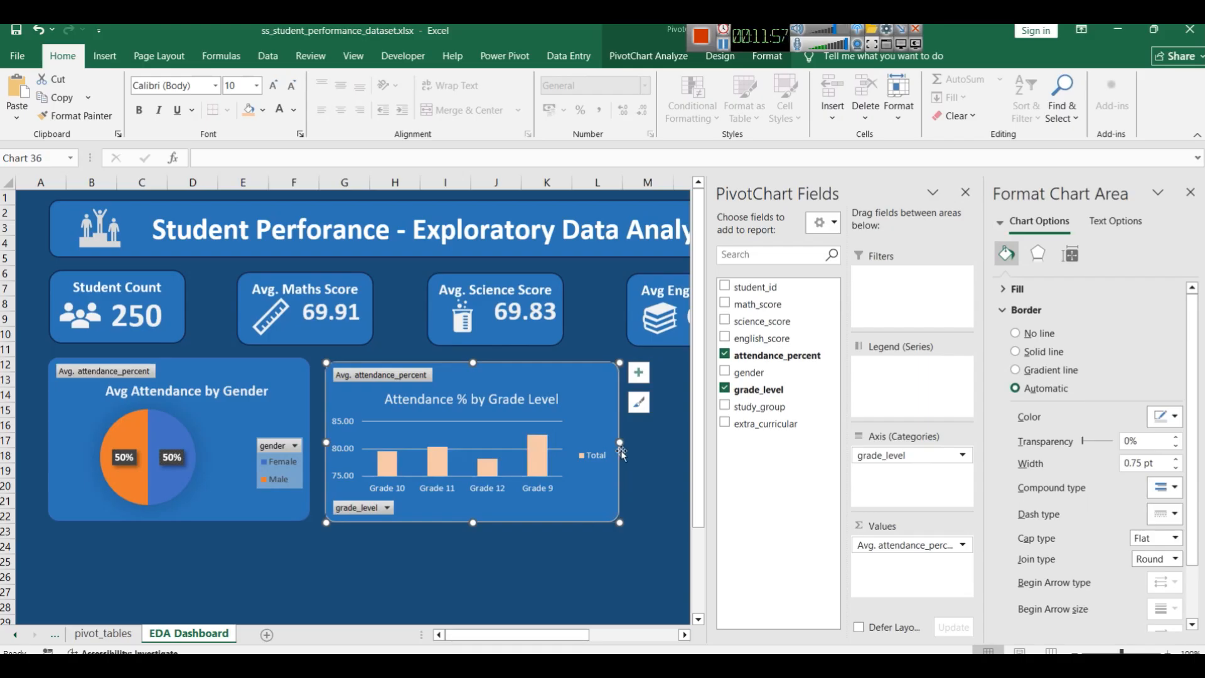
left_click_drag(620, 441, 593, 438)
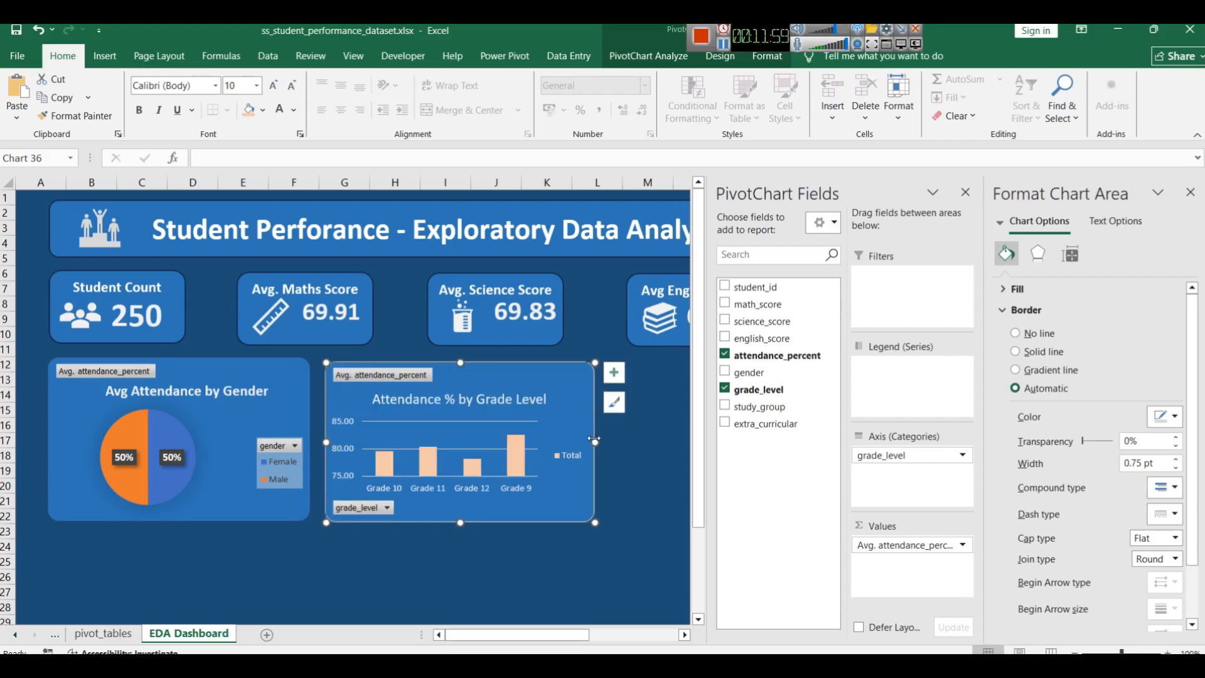
left_click(475, 439)
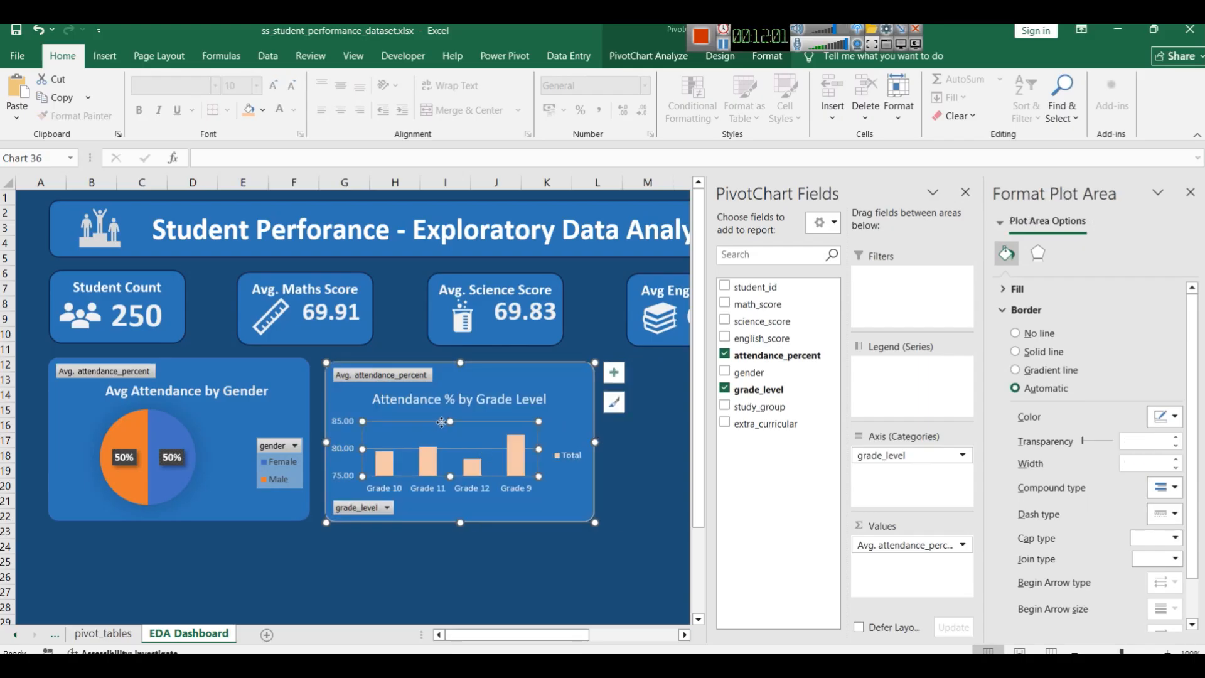
left_click_drag(450, 420, 450, 408)
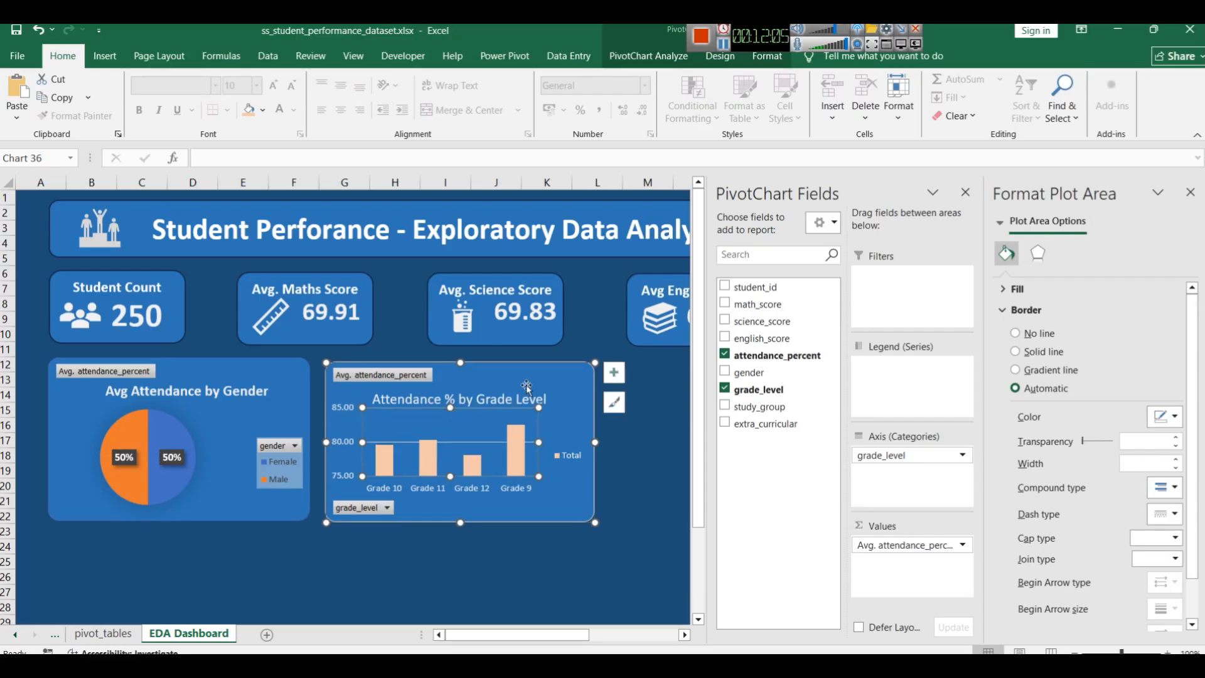
Step: Nudge the title of the dashboard's column chart slightly upward, clear of the plot area
left_click(522, 378)
left_click(463, 400)
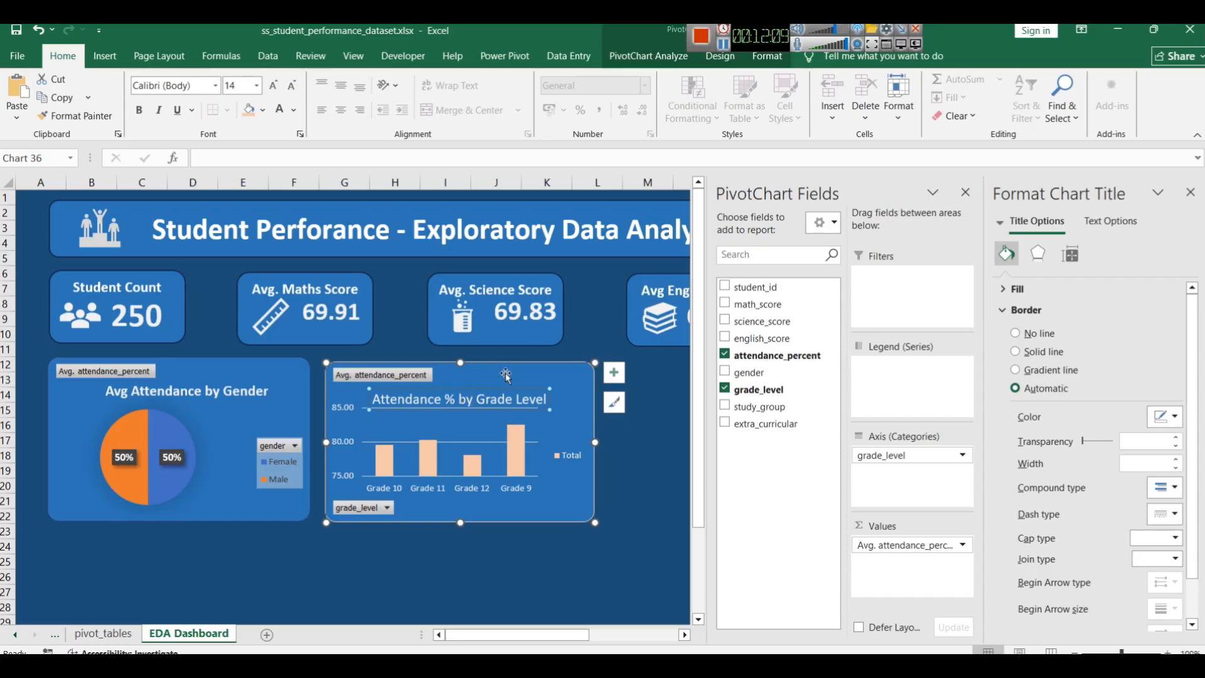
left_click_drag(497, 389, 496, 386)
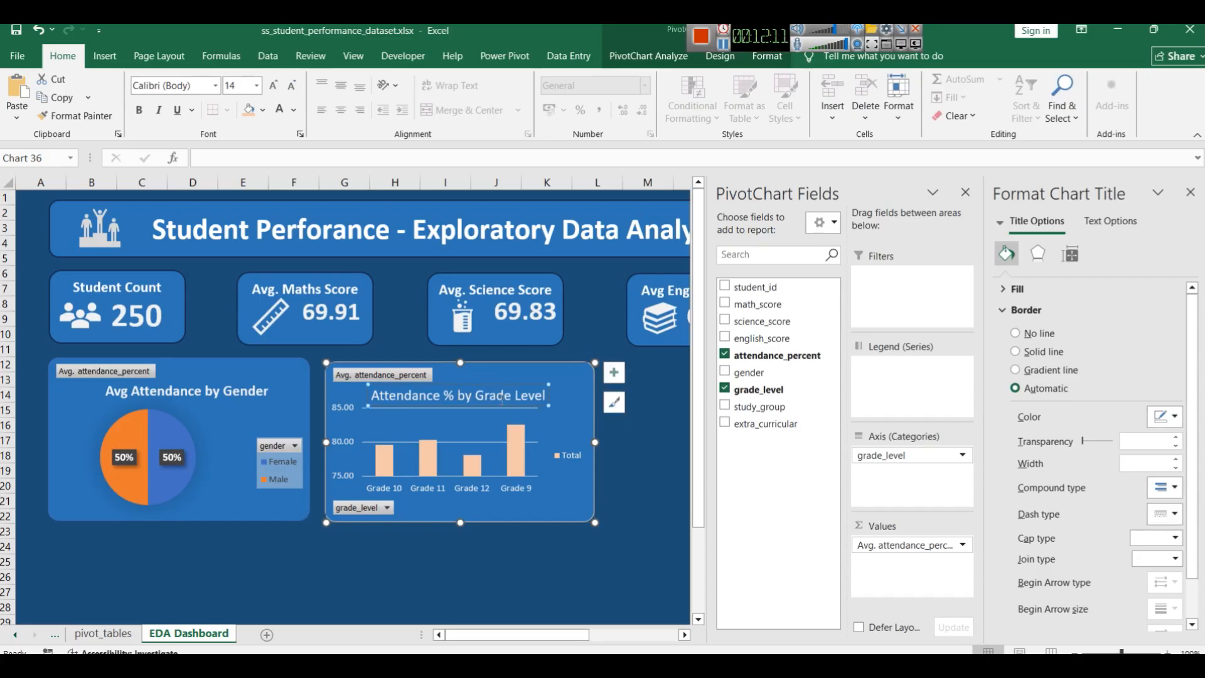
left_click(592, 557)
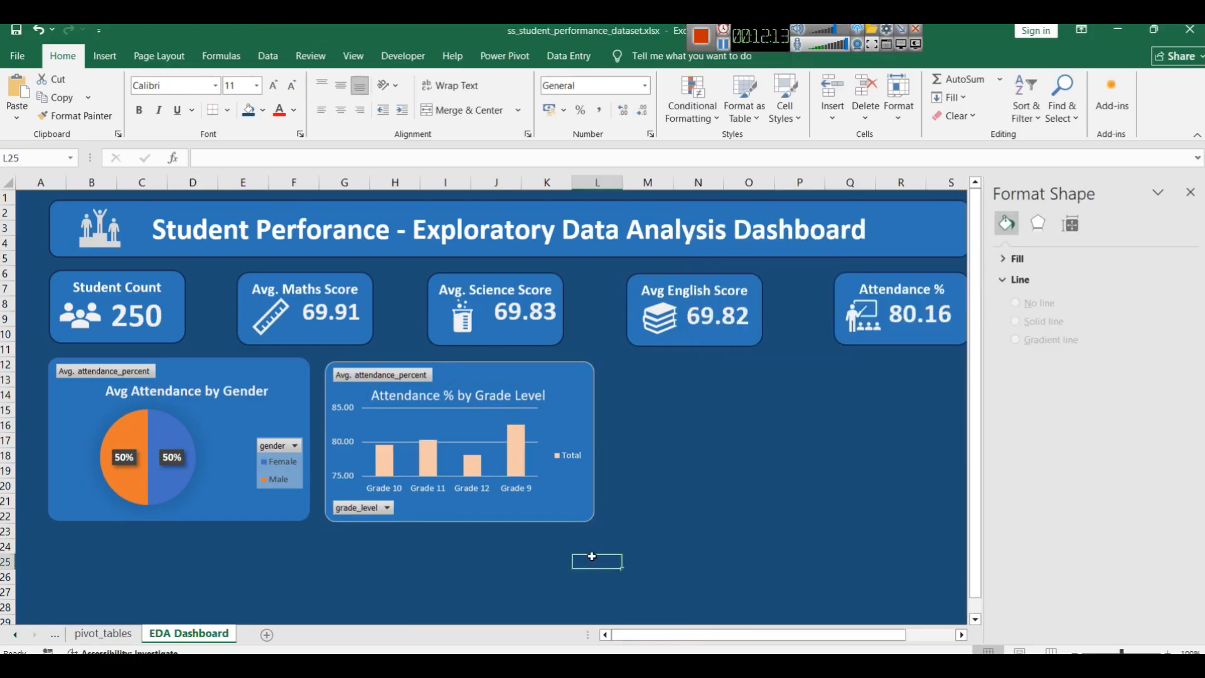
Step: Fill the Male slice of the dashboard's gender pie chart with the light orange that matches the columns
left_click(133, 431)
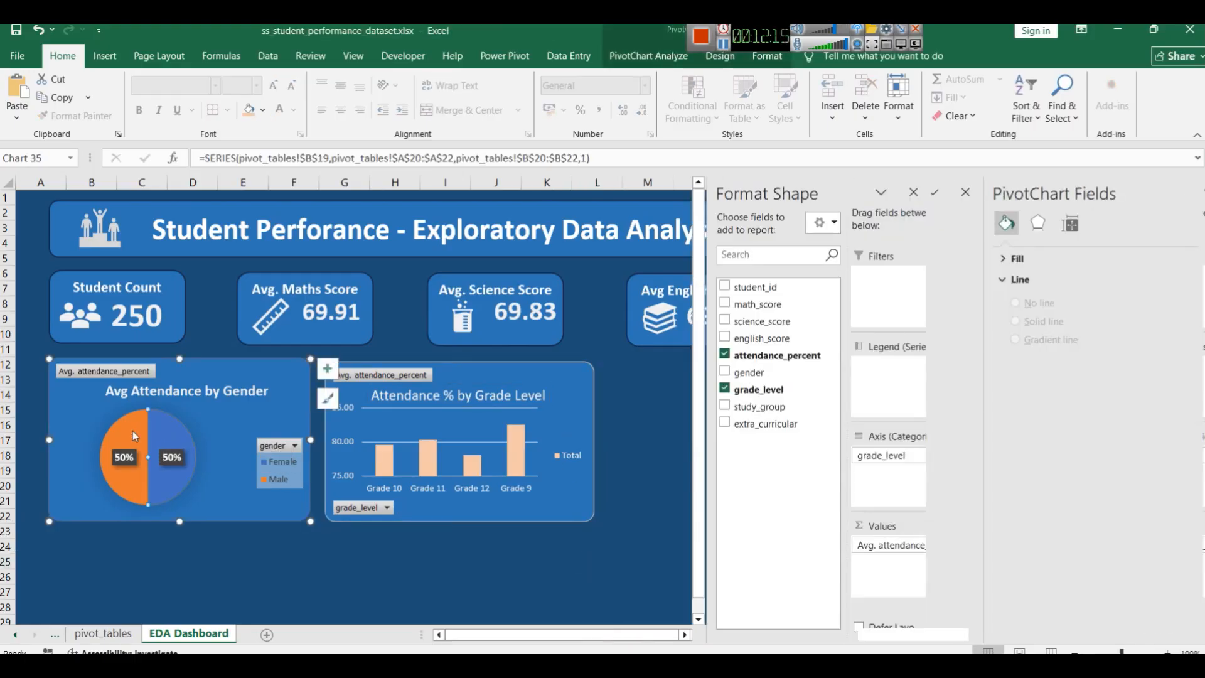
left_click(126, 431)
right_click(126, 430)
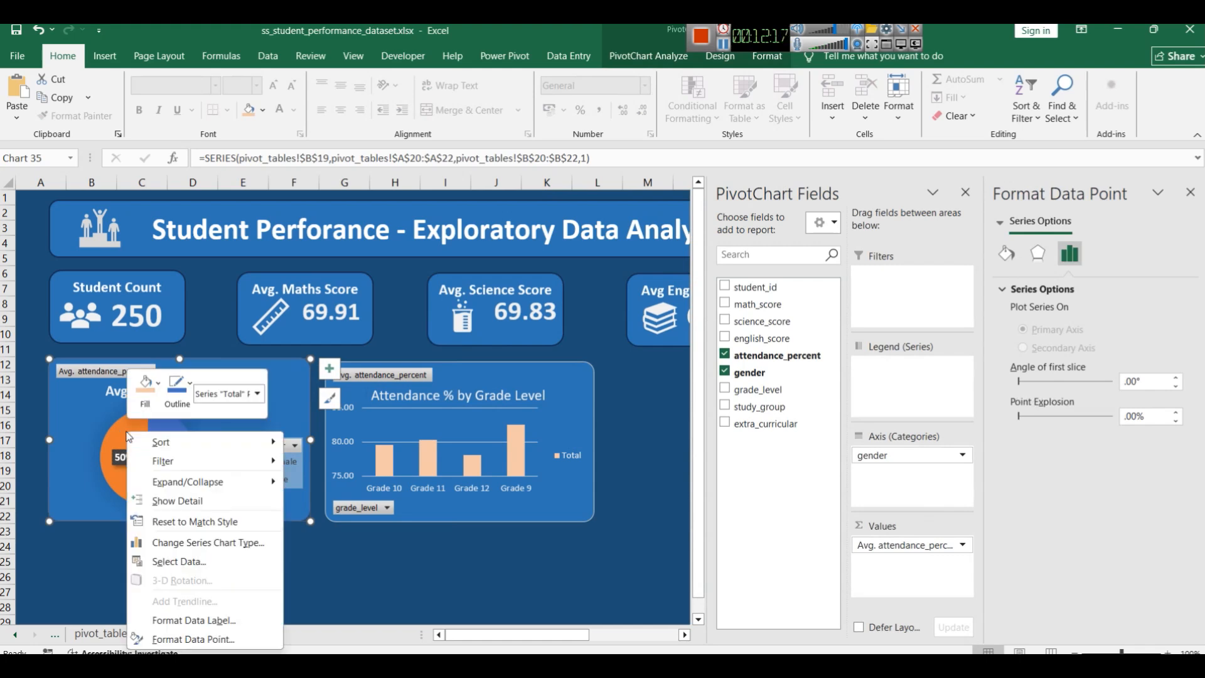
left_click(145, 403)
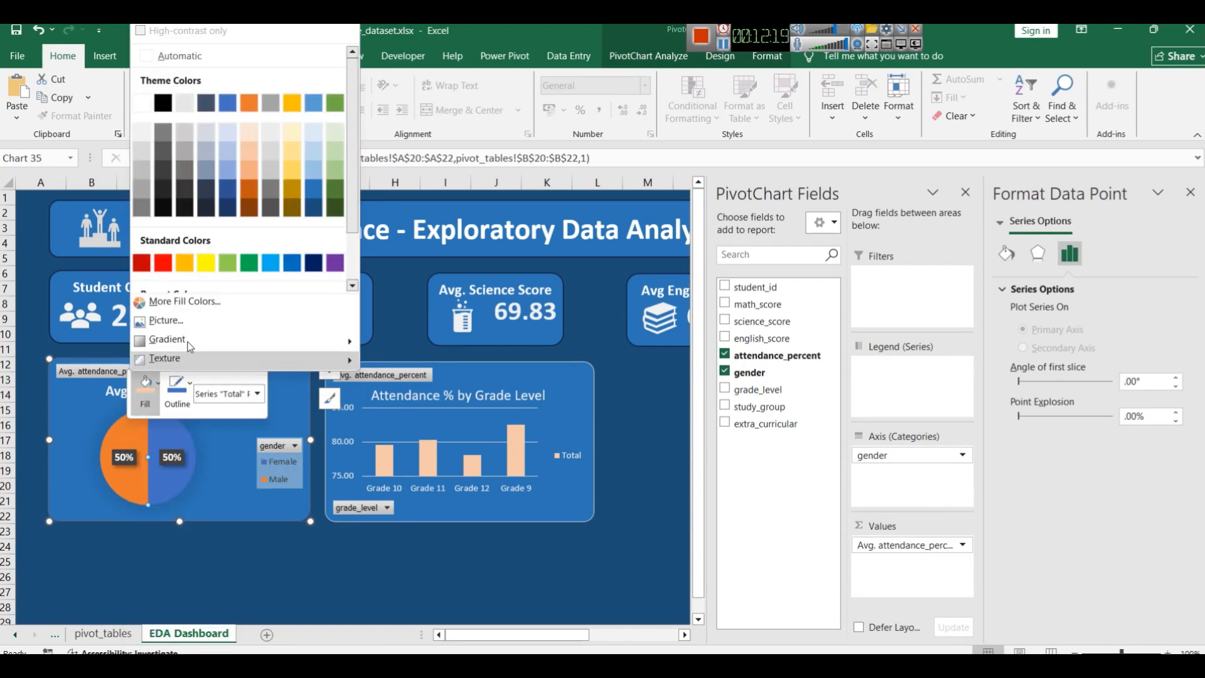
left_click(254, 156)
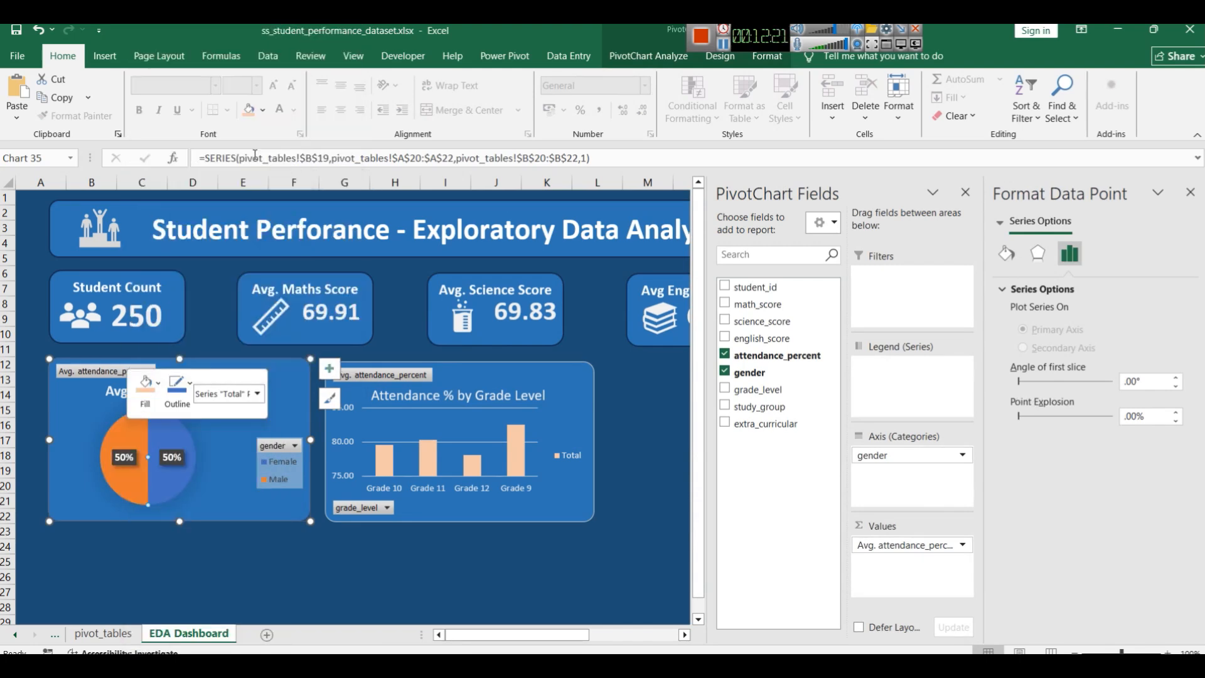
left_click(210, 594)
left_click(372, 577)
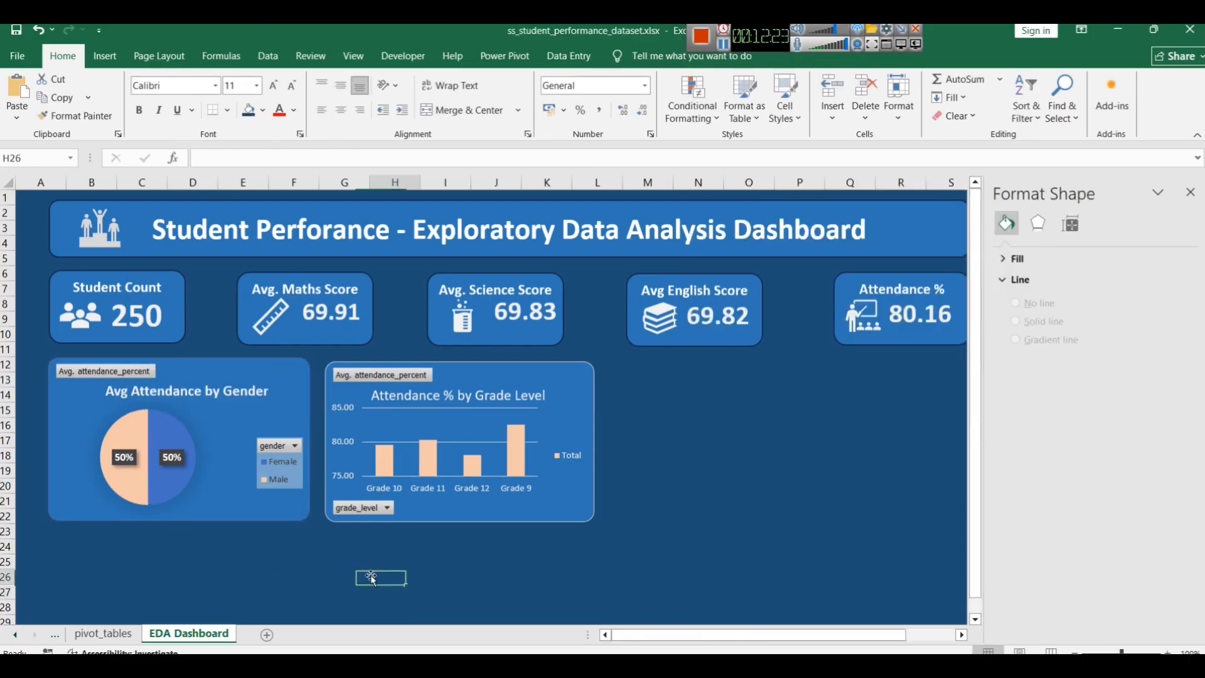
Step: Close the chart formatting options and shift the column chart slightly to widen its gap from the pie chart
left_click(555, 375)
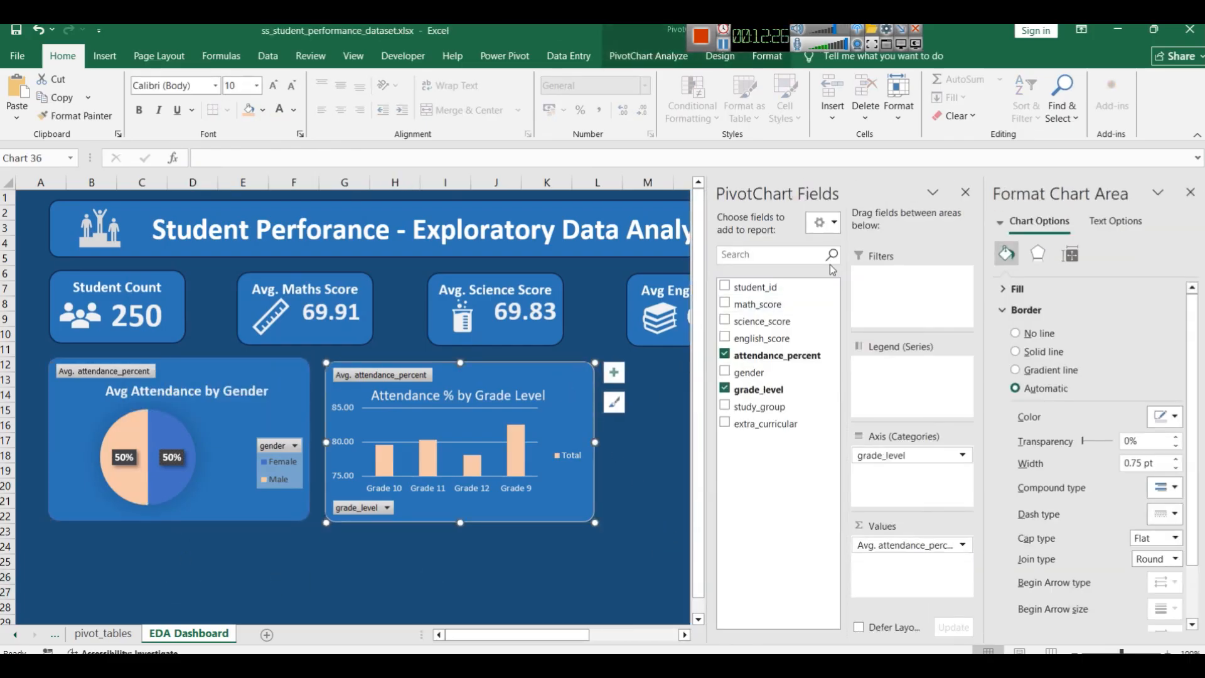
left_click(1190, 192)
left_click(800, 484)
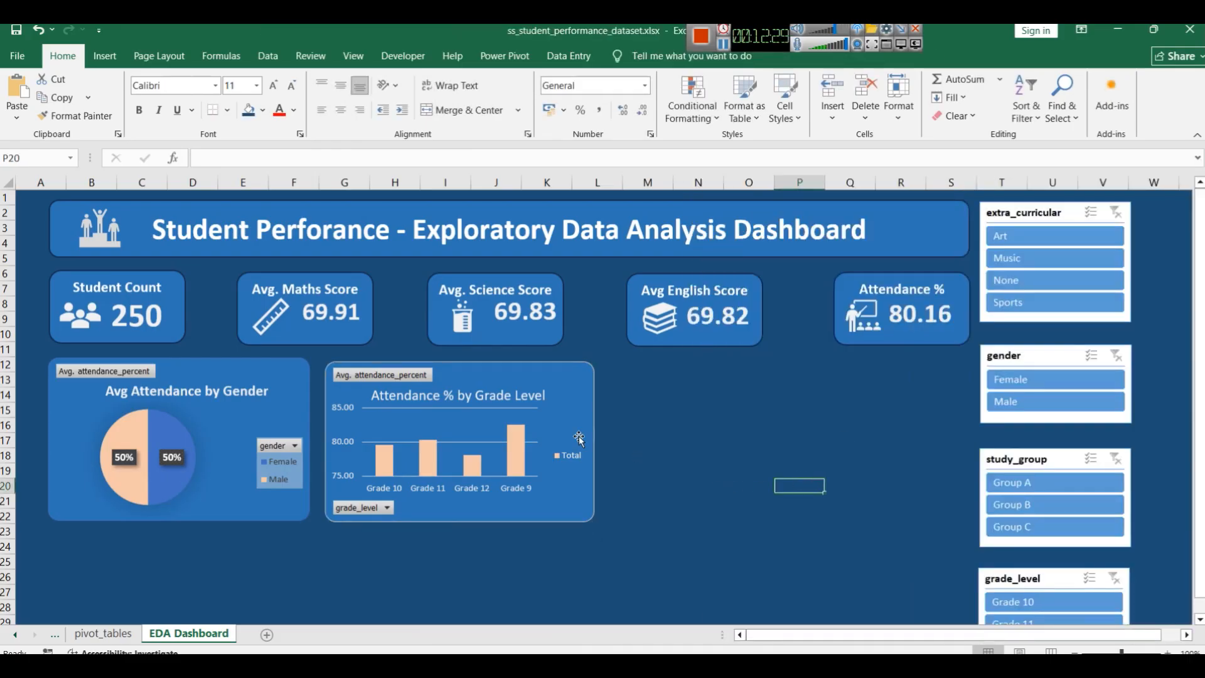
left_click_drag(542, 384, 554, 383)
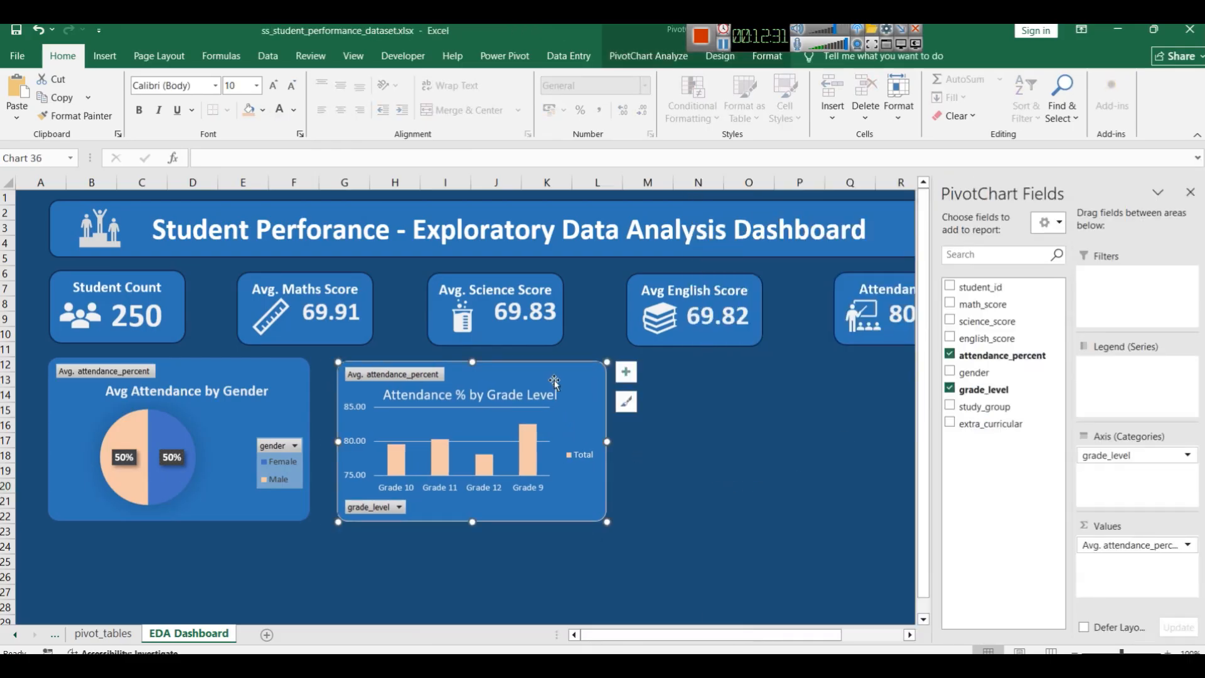
left_click(847, 441)
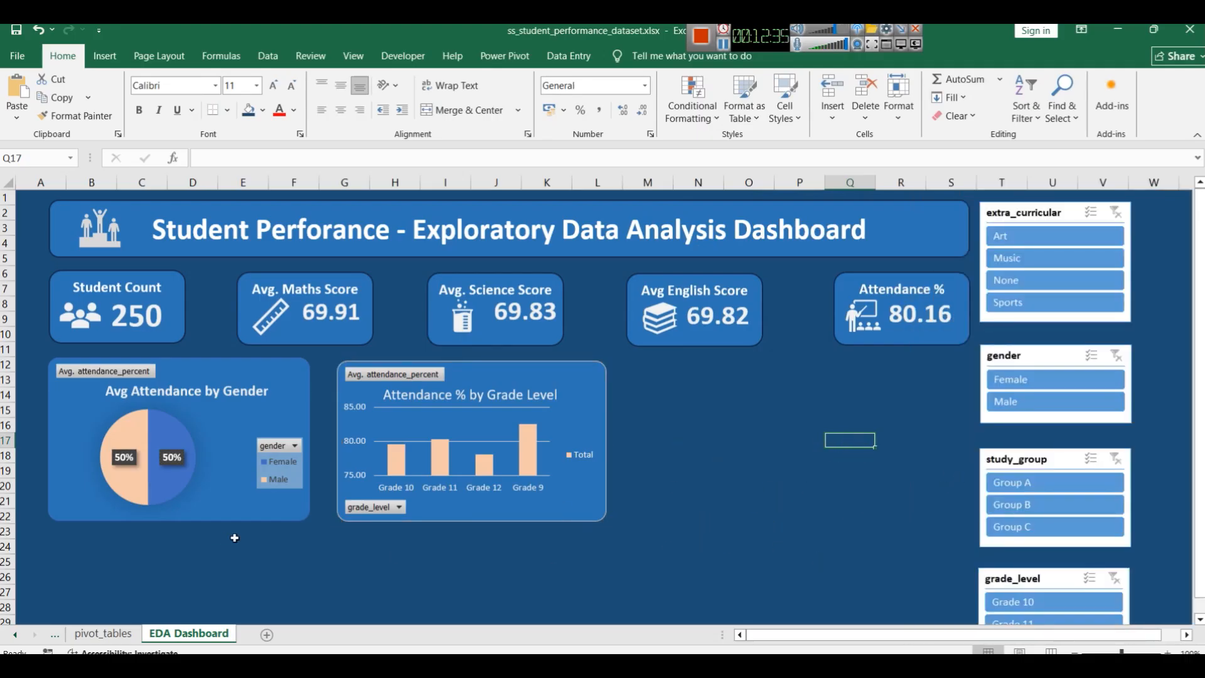
Step: On the pivot_tables sheet, reduce the height of the Avg Attendance by Gender pie chart
left_click(103, 634)
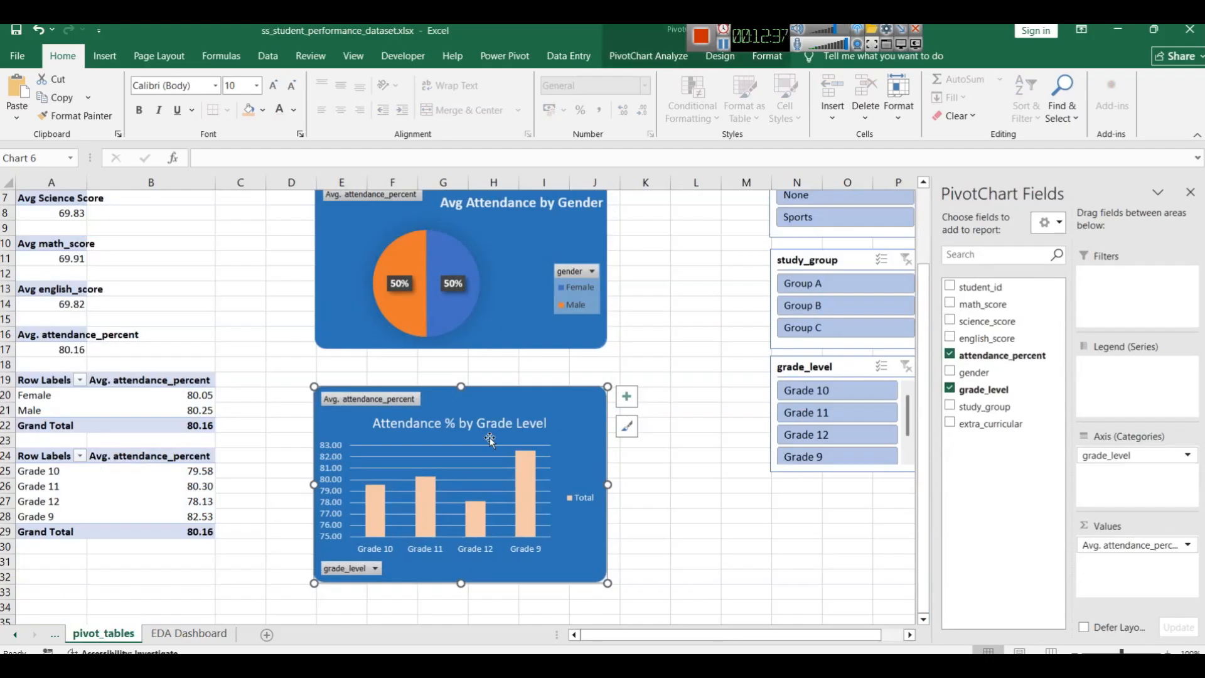
left_click(646, 410)
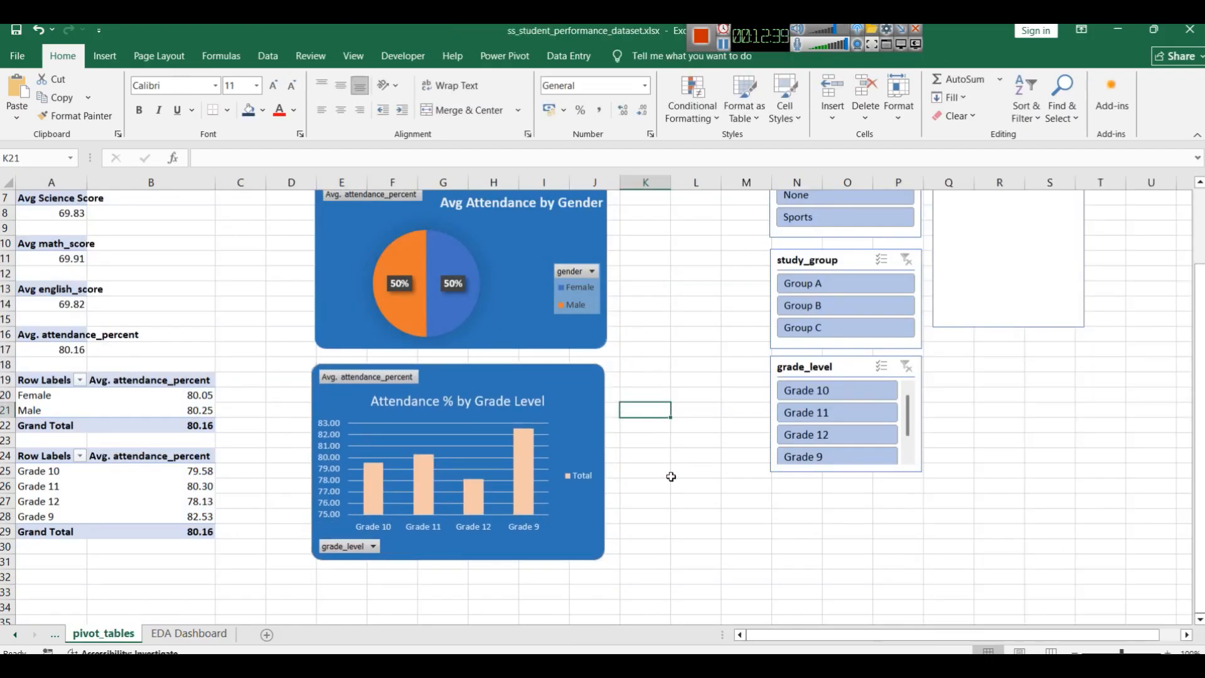
scroll(666, 476, "up", 2)
scroll(666, 475, "down", 1)
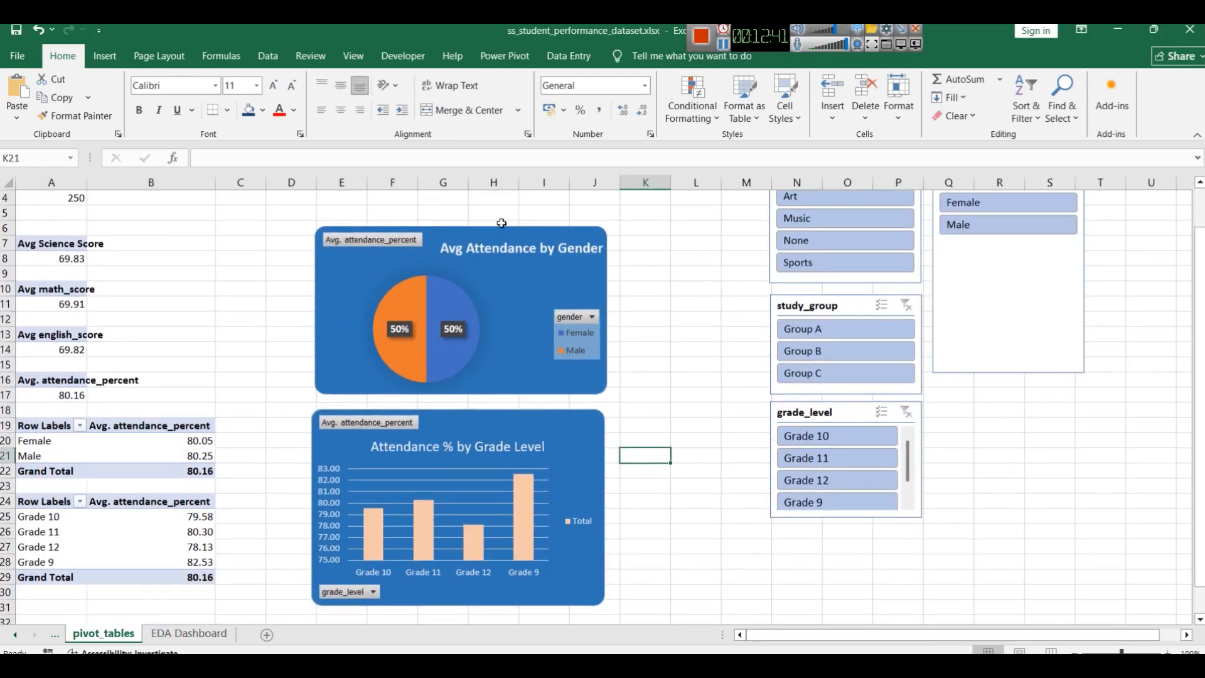
left_click(501, 225)
right_click(486, 250)
left_click(472, 267)
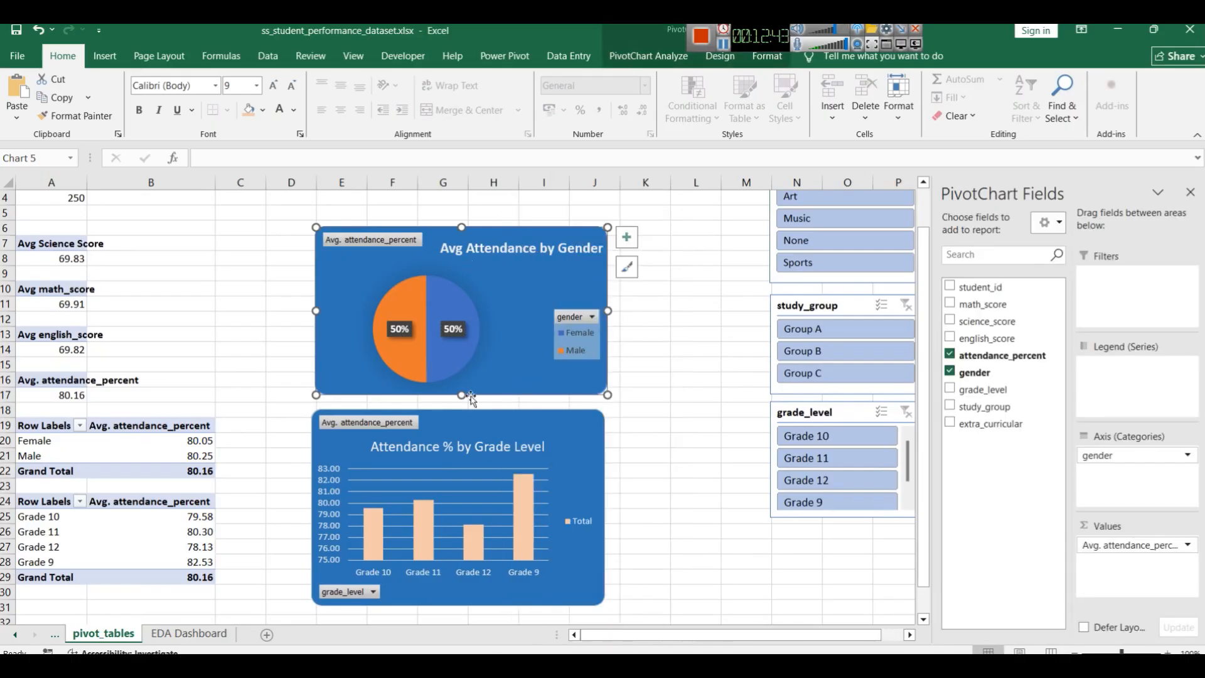
left_click_drag(462, 394, 464, 337)
left_click(480, 433)
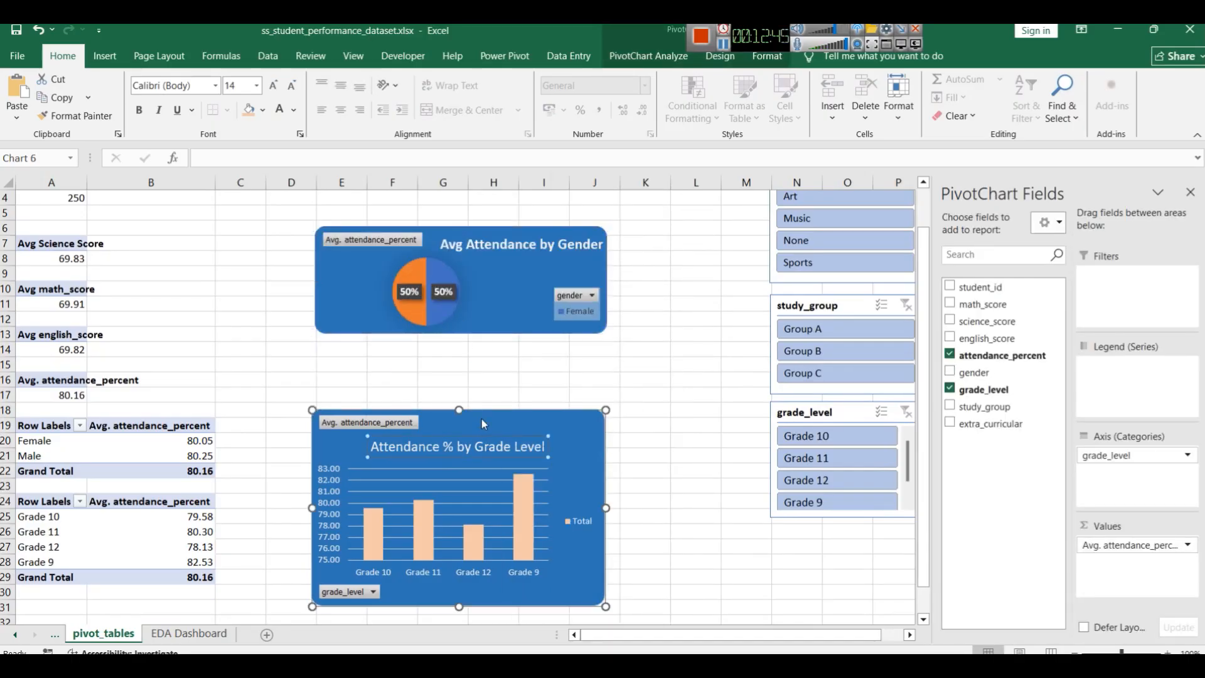
left_click_drag(481, 446, 481, 420)
key("ctrl+z")
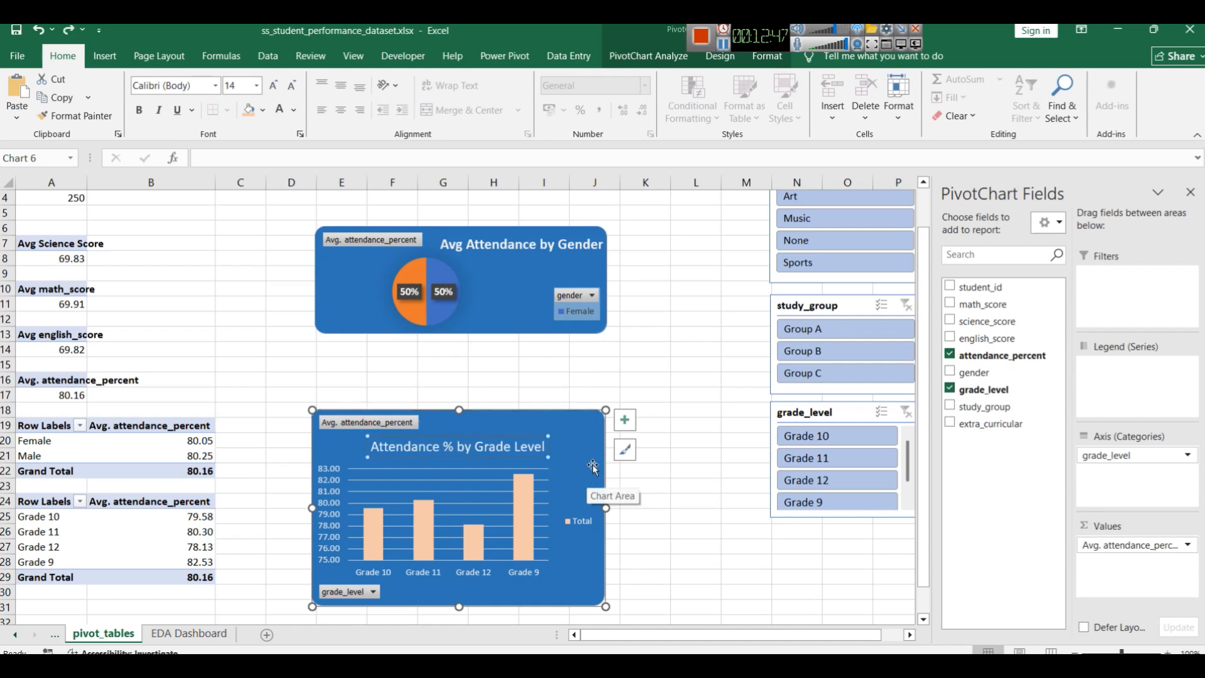
key("Escape")
Step: Move the grade-level column chart up just beneath the gender pie chart and shrink its height to match
left_click(551, 432)
left_click_drag(551, 432, 559, 367)
left_click_drag(473, 534, 468, 450)
left_click(669, 457)
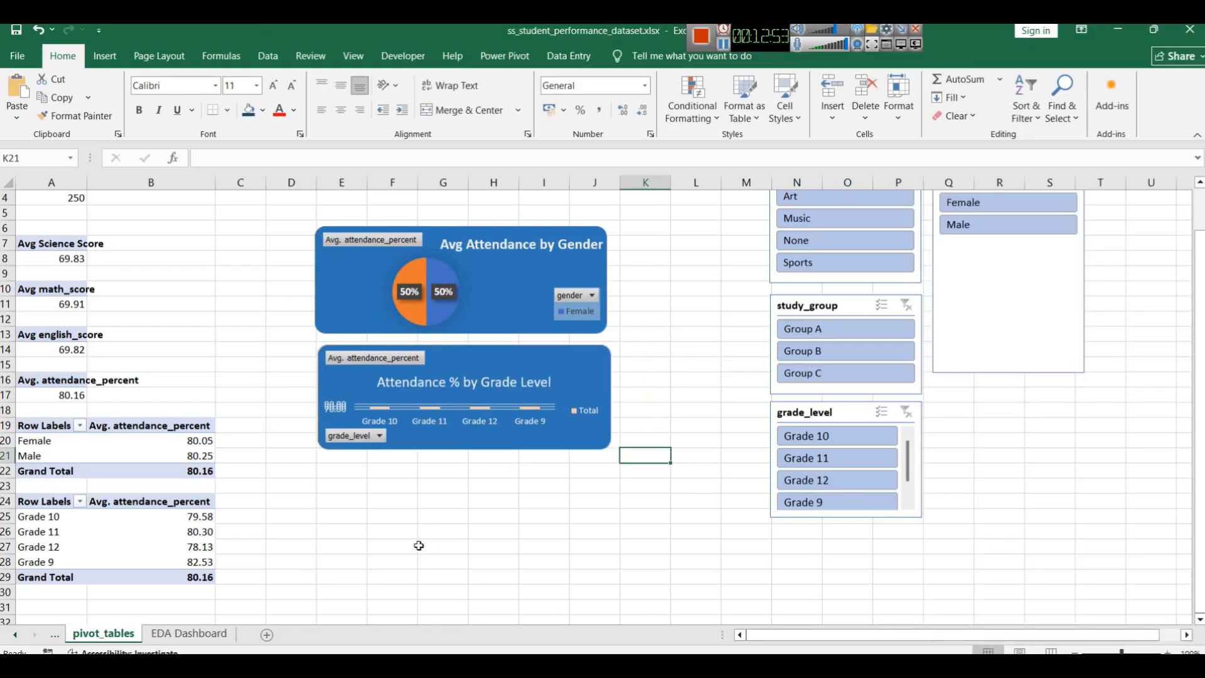
Step: Copy the grade-level attendance pivot table and paste the copy below it, starting at cell A31
scroll(419, 546, "down", 2)
left_click_drag(124, 485, 42, 414)
key("ctrl+c")
left_click(47, 516)
key("ctrl+v")
left_click(245, 546)
Step: Replace grade_level with study_group as the row field of the copied pivot table and select the whole table
left_click_drag(169, 585, 42, 516)
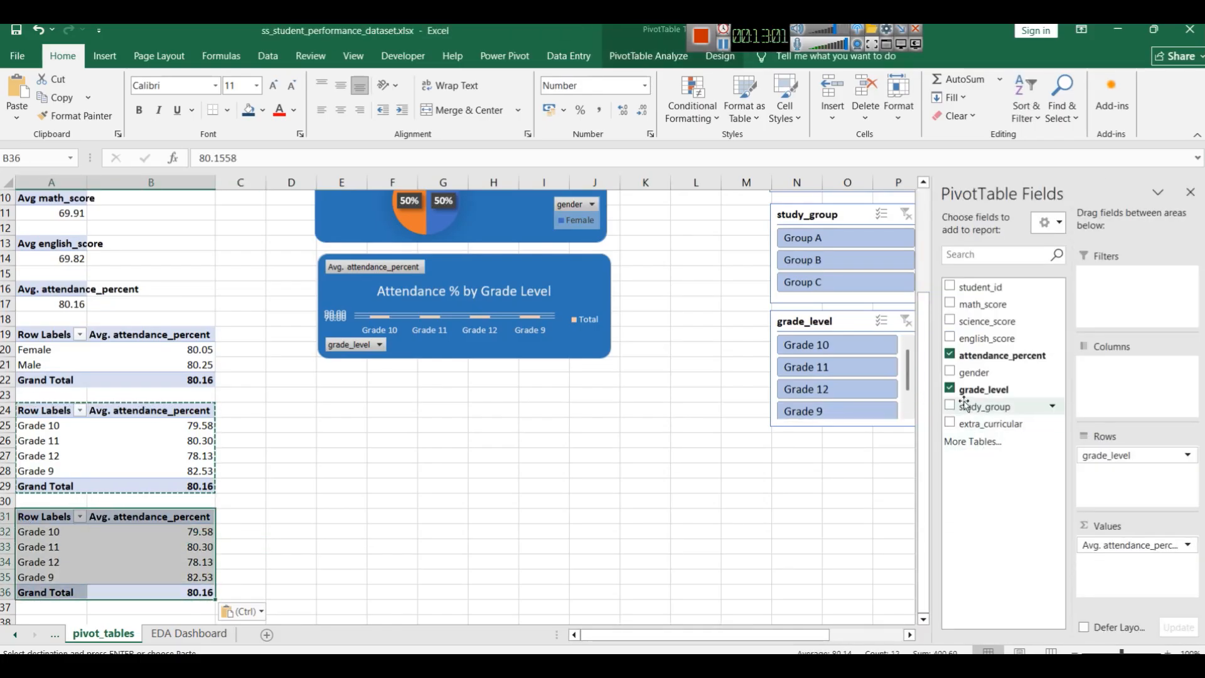
left_click(951, 389)
left_click(951, 407)
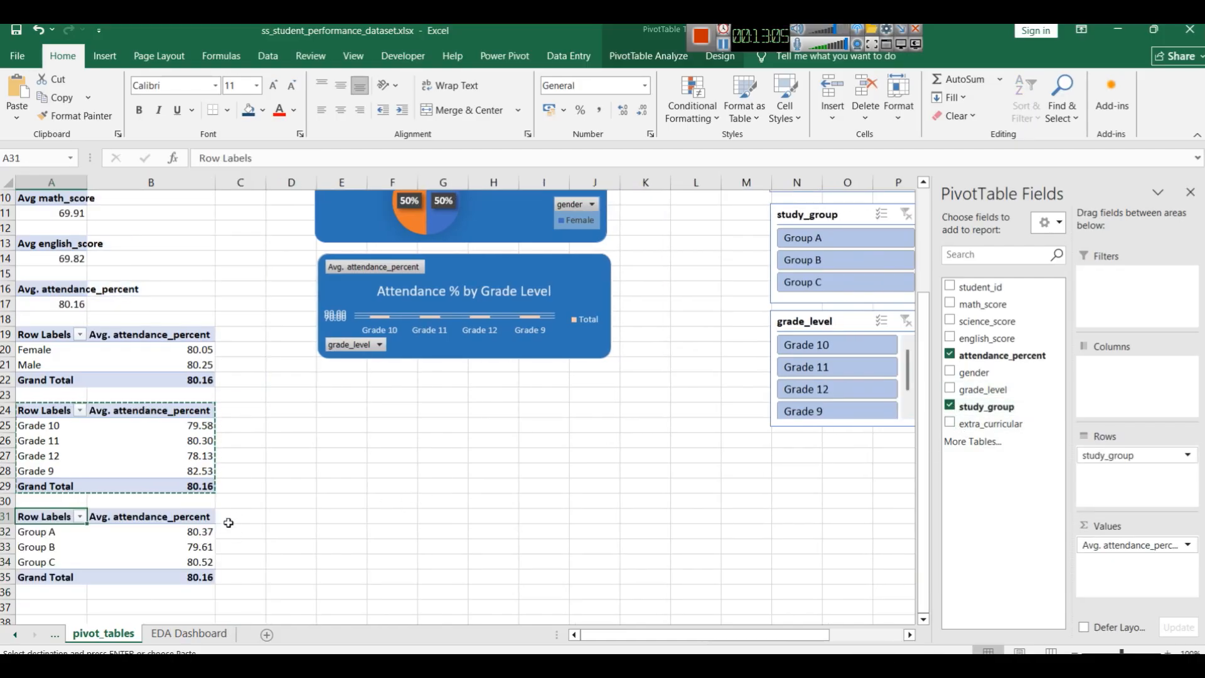
left_click_drag(151, 569, 44, 516)
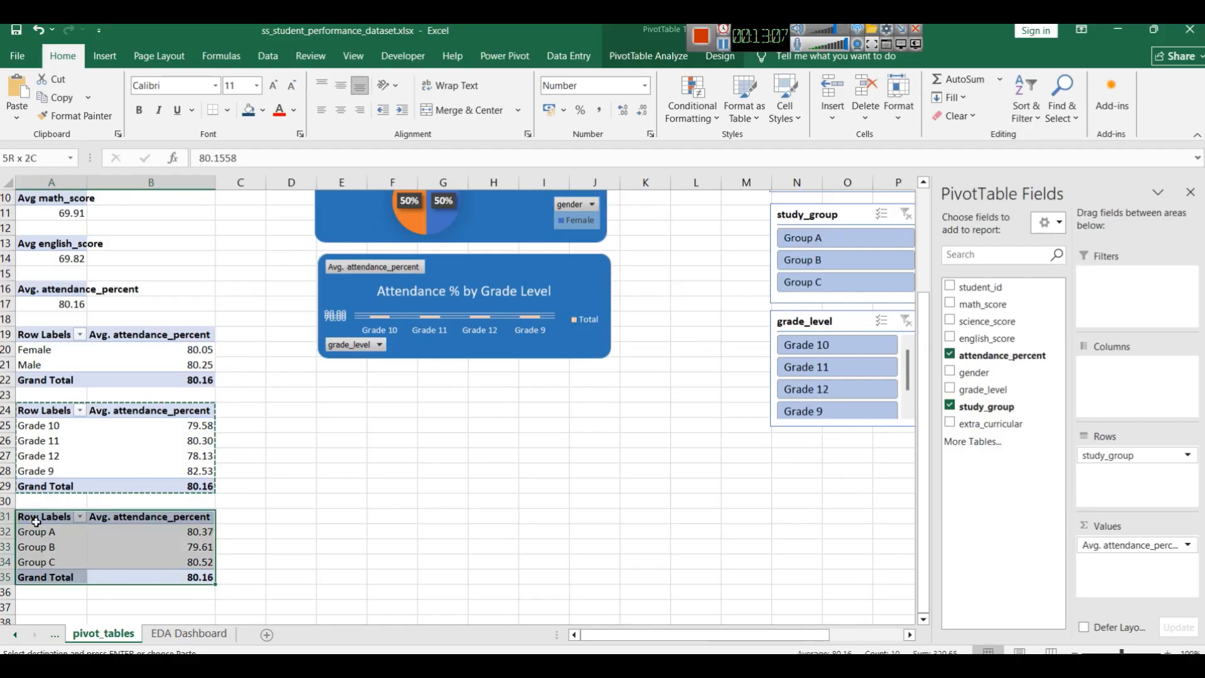
Step: Extend the height of the Attendance % by Grade Level chart slightly downward so its columns have more room
left_click(481, 362)
left_click(478, 352)
left_click_drag(466, 358, 466, 377)
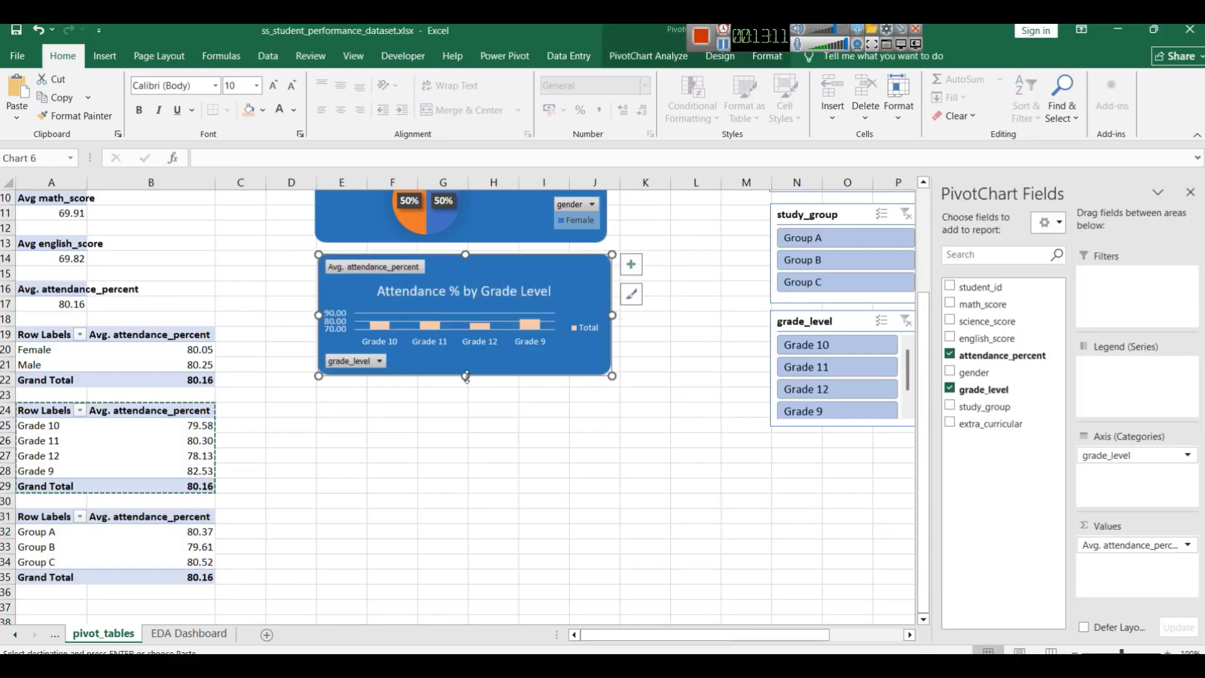
right_click(466, 377)
key("Escape")
left_click_drag(462, 374, 463, 390)
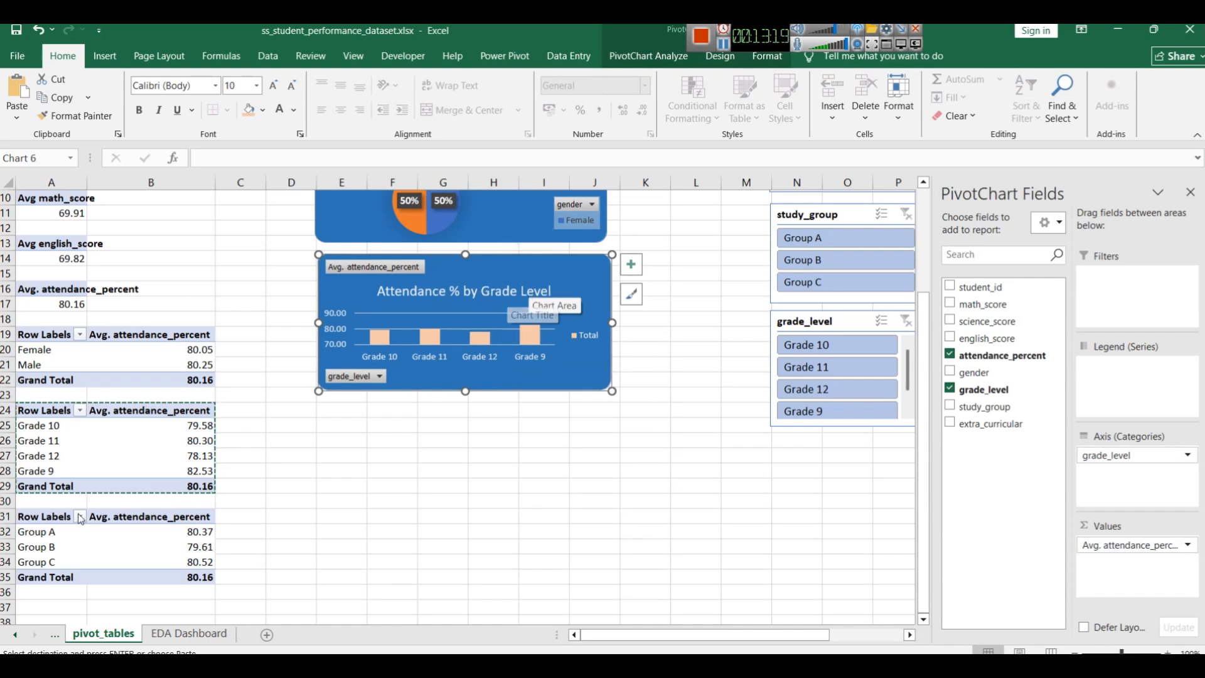
Step: Insert a Clustered Bar pivot chart from the study-group attendance pivot table, after previewing pie, doughnut, area and funnel types
left_click(71, 516)
left_click_drag(126, 573, 38, 517)
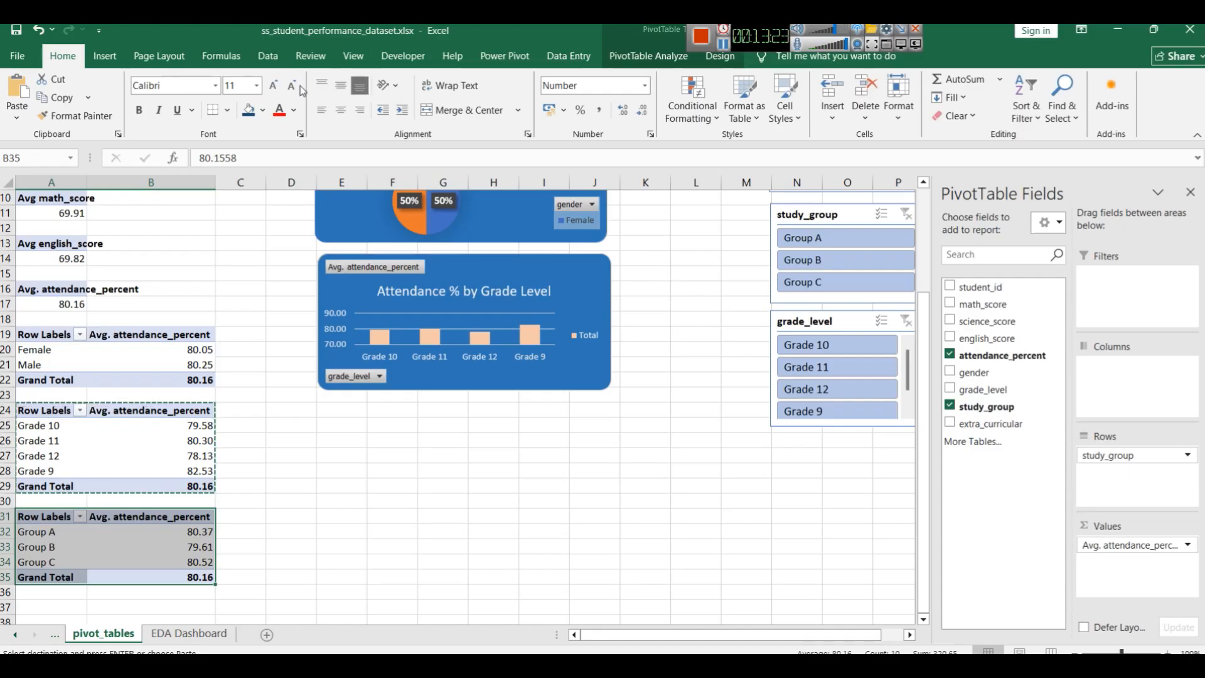
left_click(105, 57)
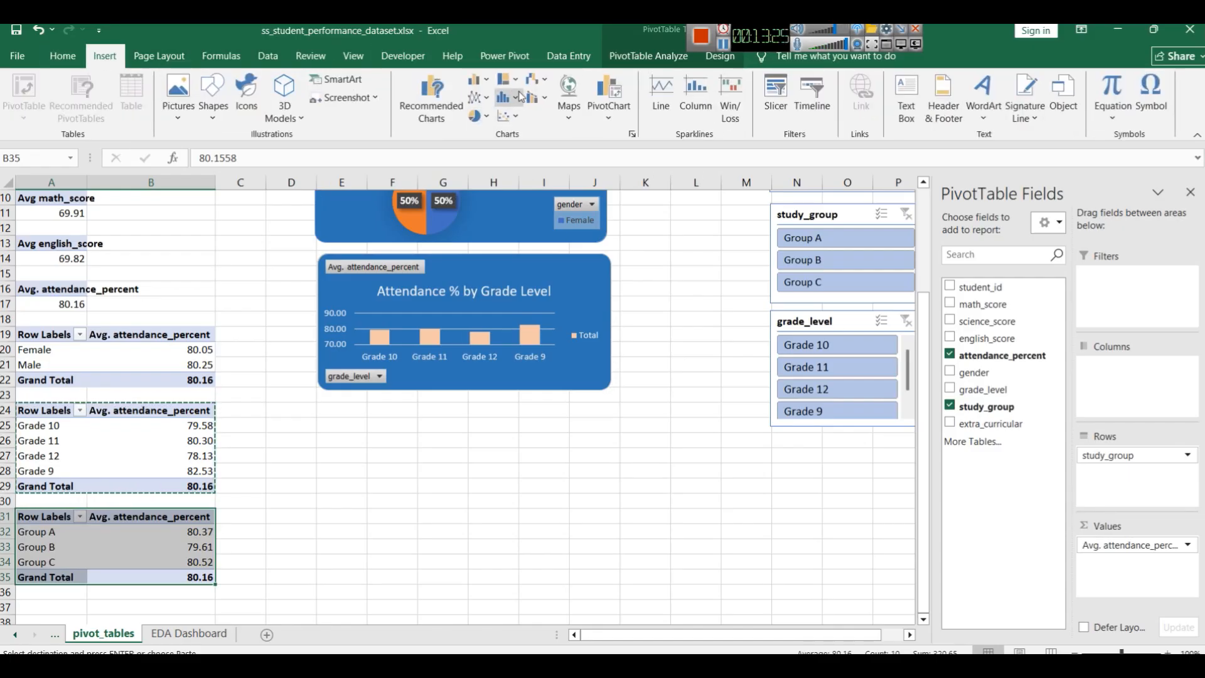
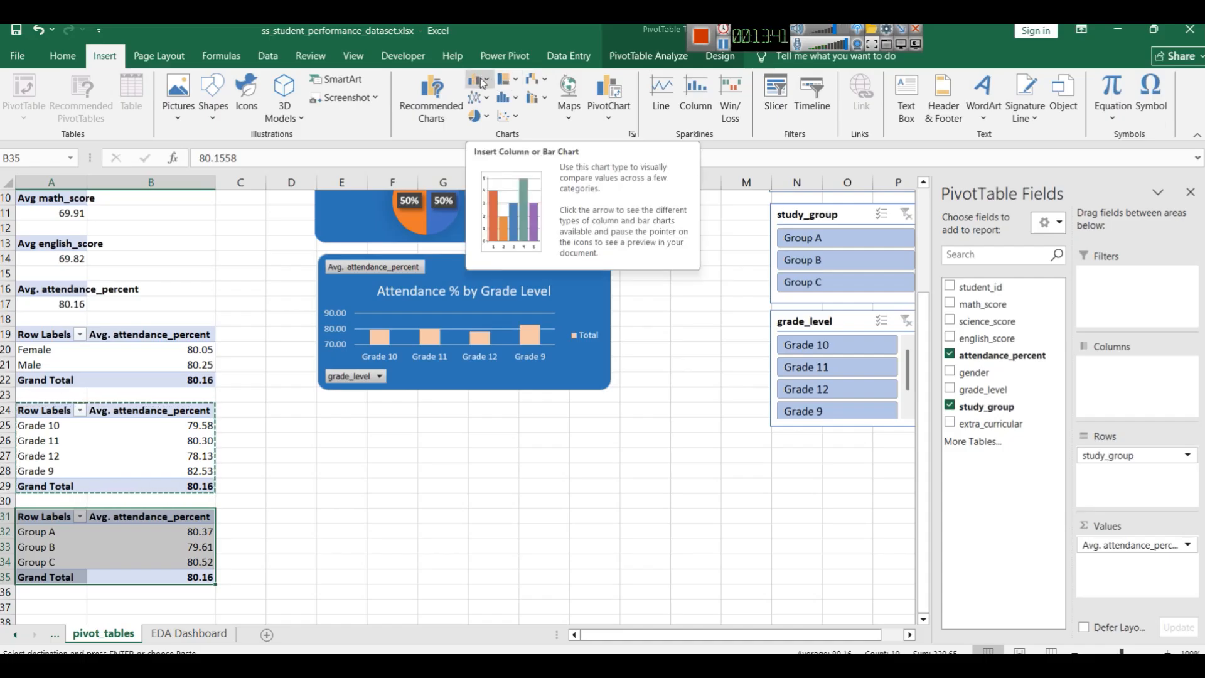
left_click(482, 117)
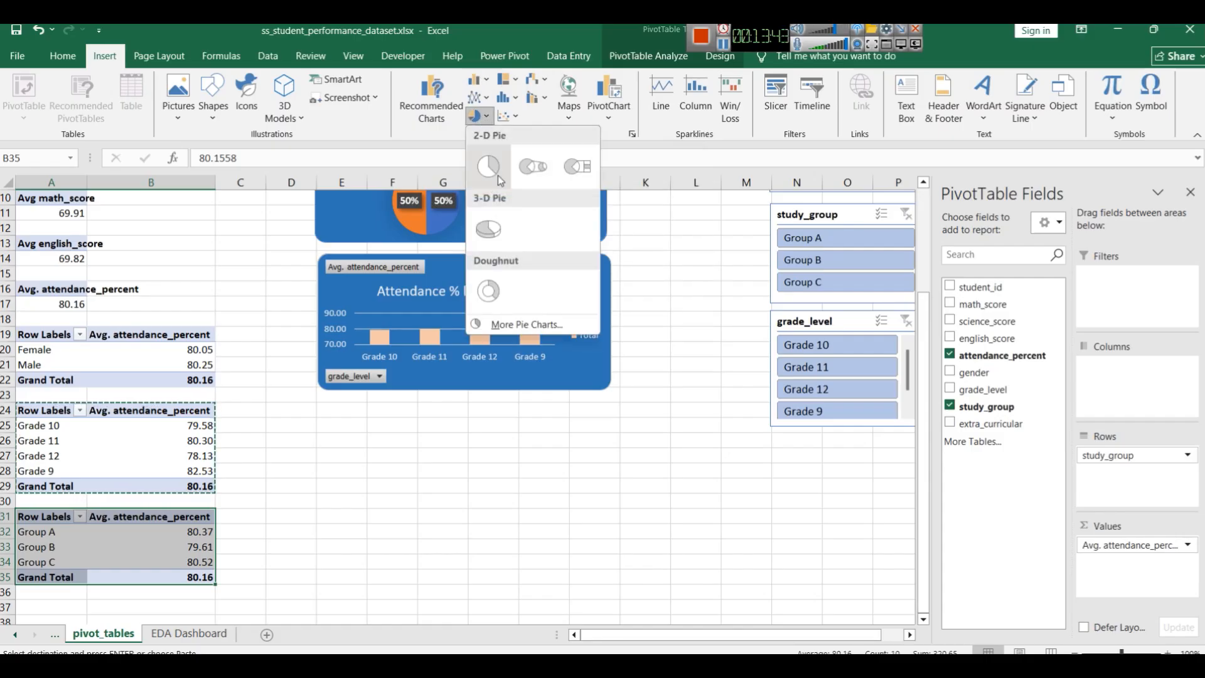
left_click(488, 324)
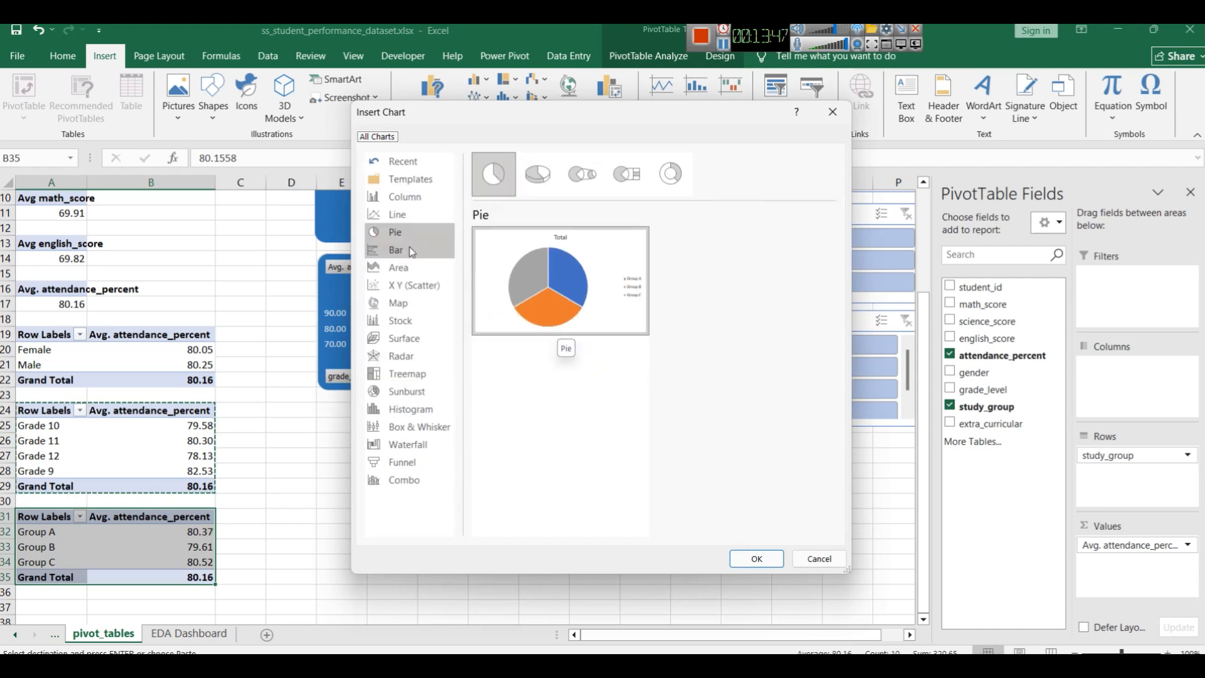
left_click(538, 174)
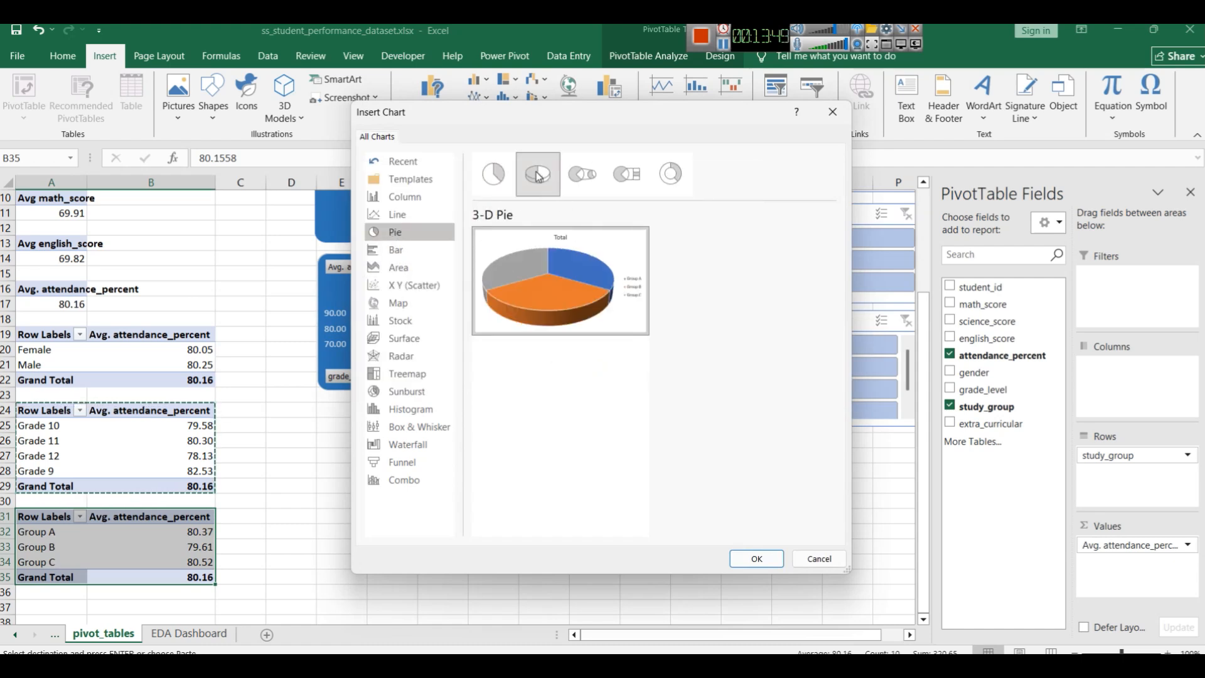
left_click(582, 174)
left_click(672, 175)
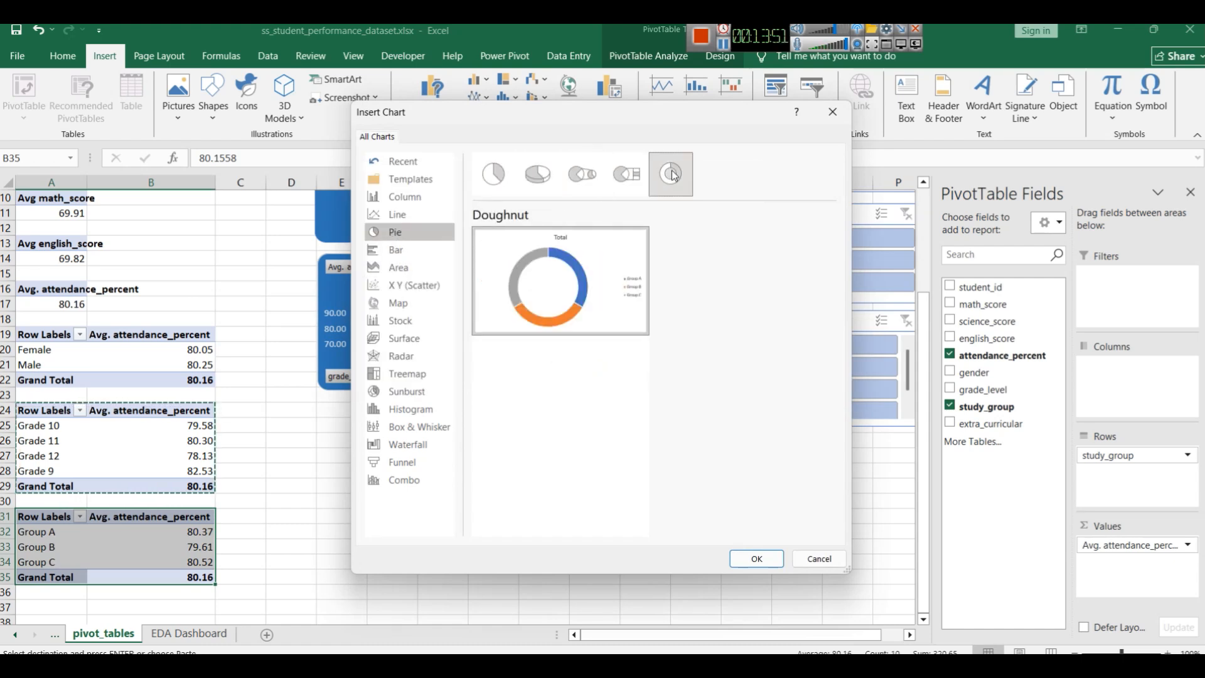
left_click(407, 262)
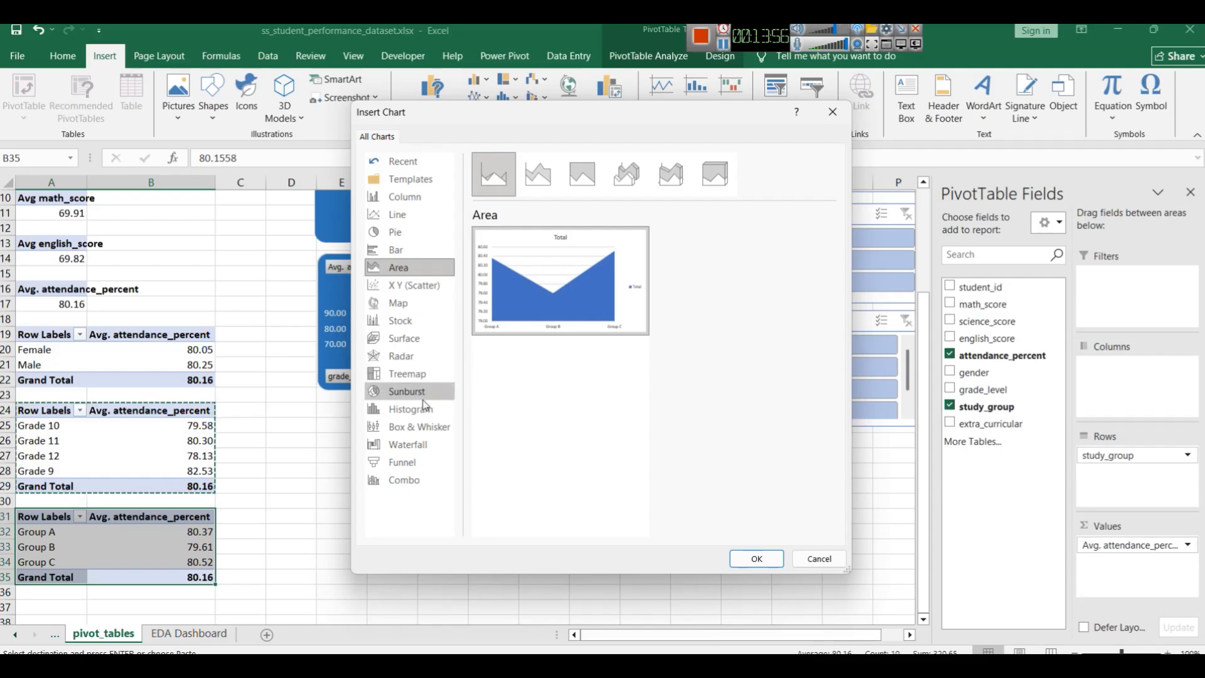
mouse_move(526, 321)
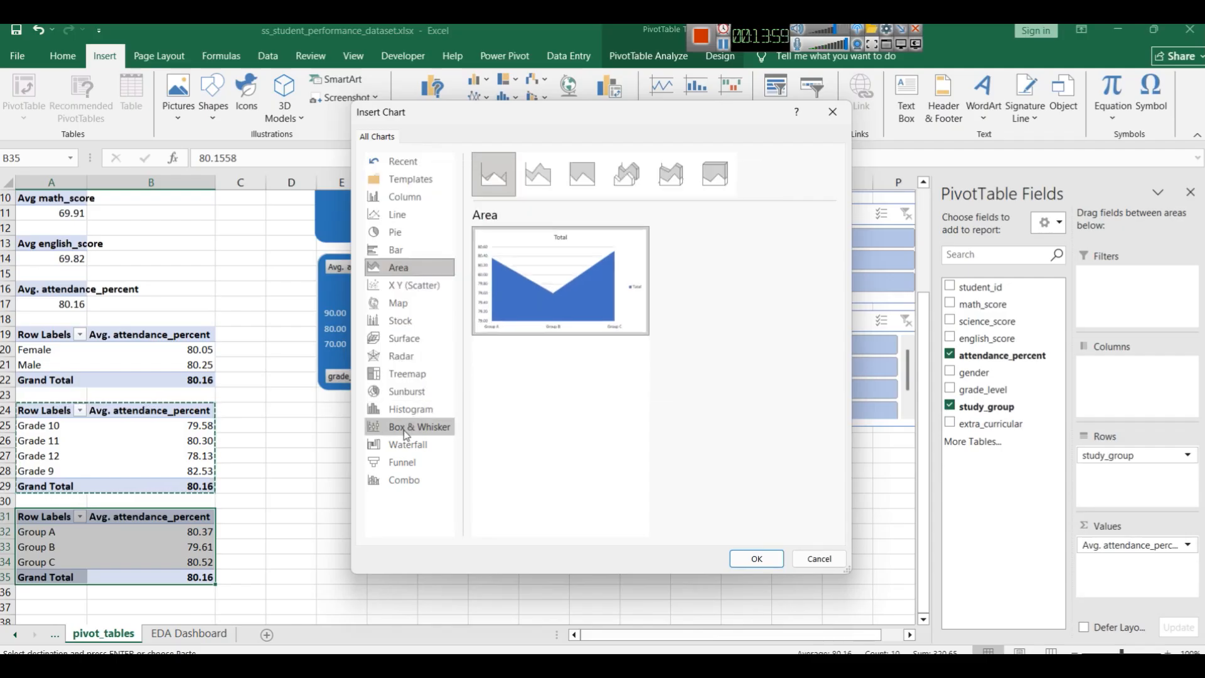
left_click(399, 465)
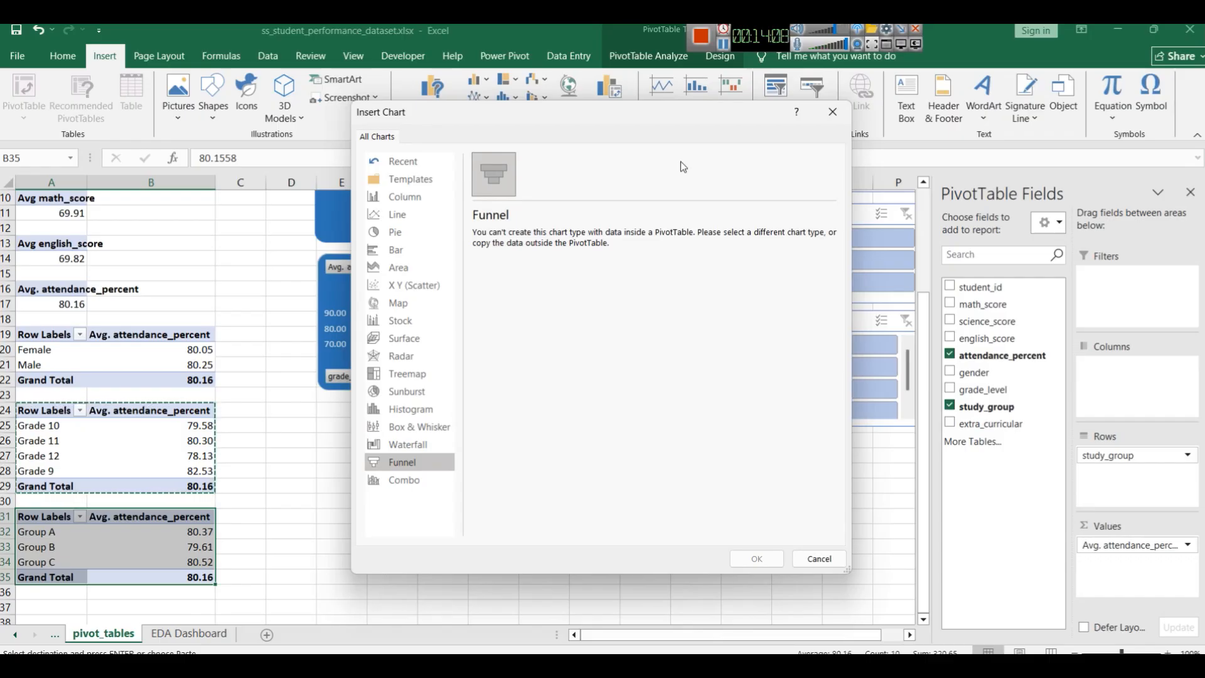
left_click(420, 200)
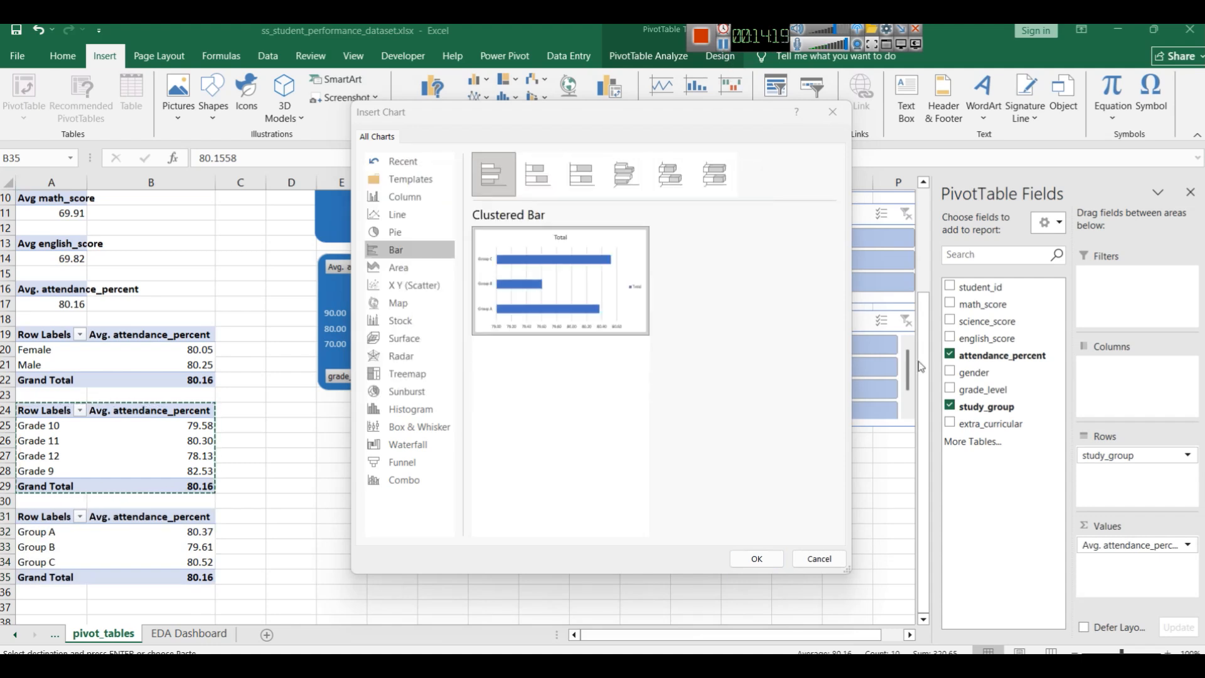
left_click(757, 559)
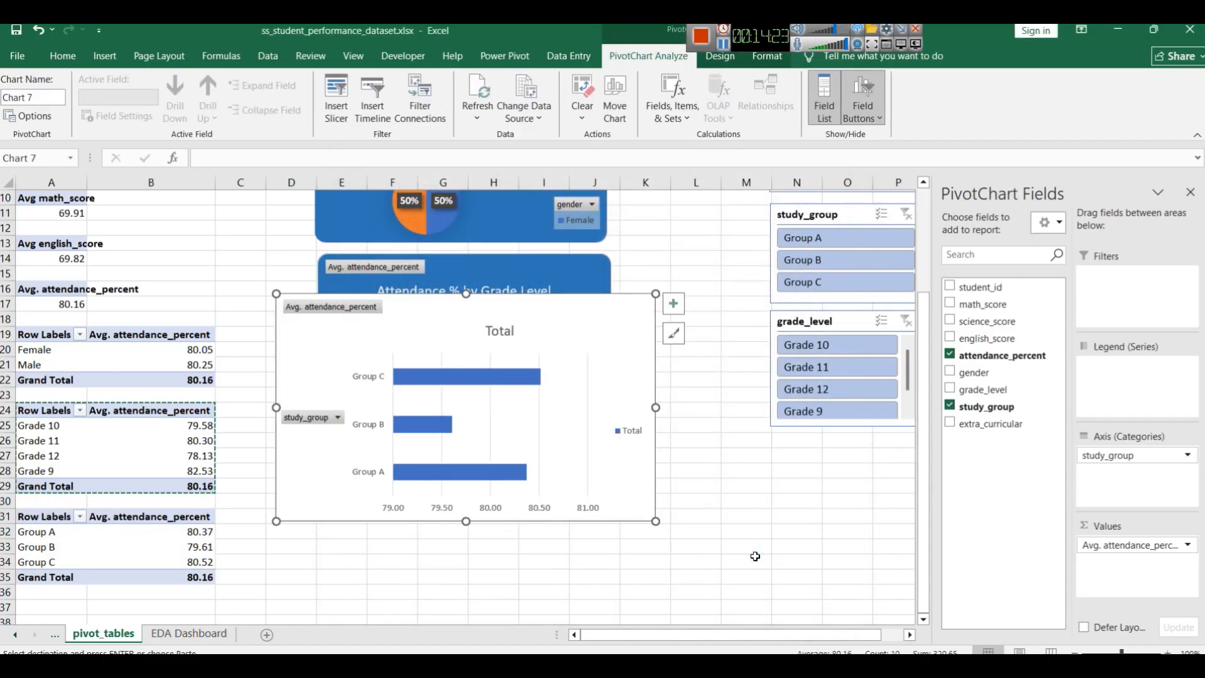
Step: Place the study-group bar chart below the grade-level chart, match its width approximately and reduce its height
left_click_drag(616, 428, 584, 417)
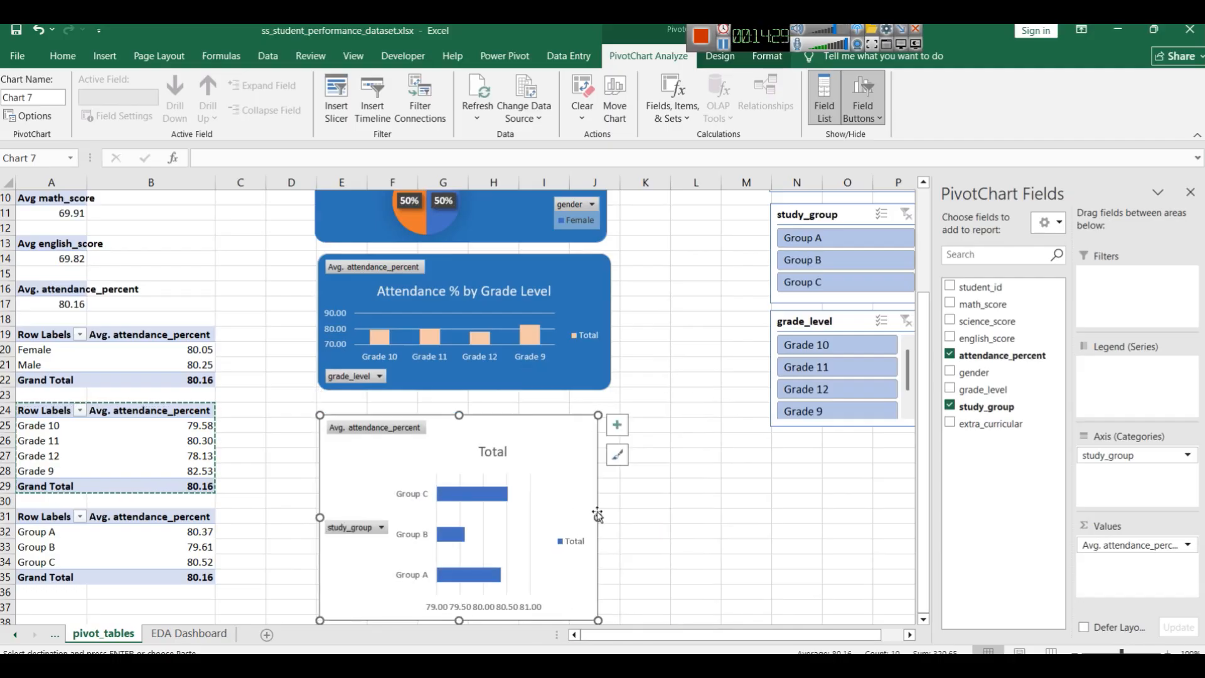
left_click_drag(599, 516, 620, 514)
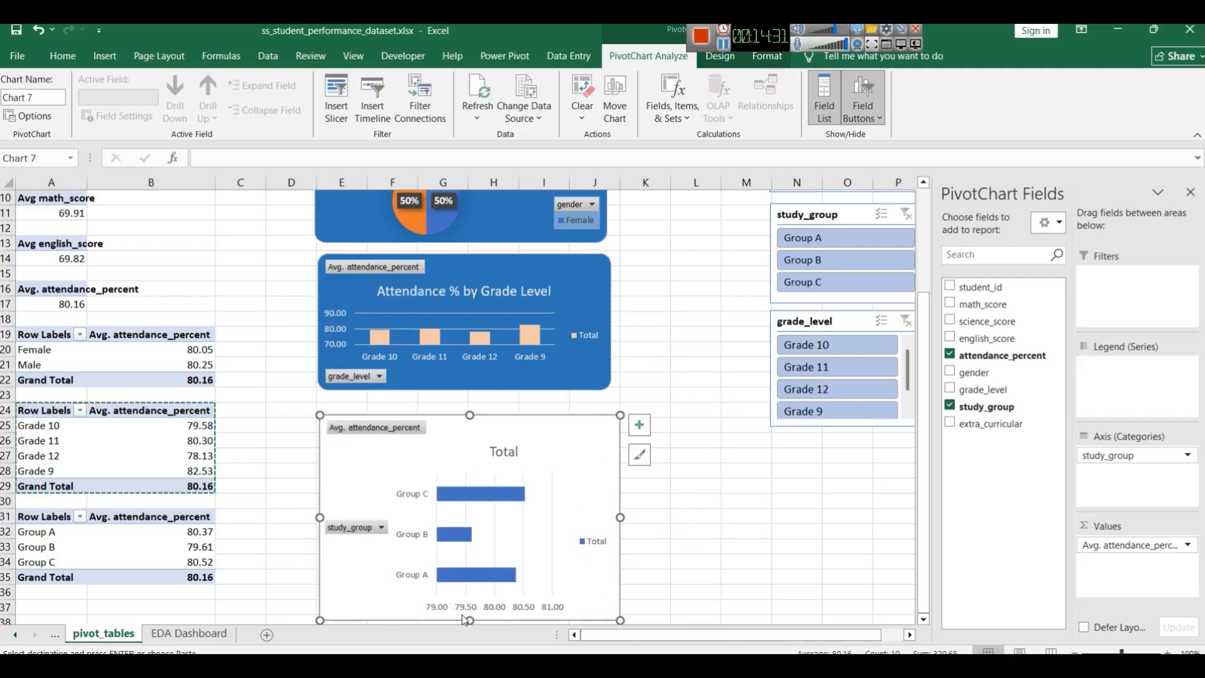
left_click_drag(470, 621, 470, 570)
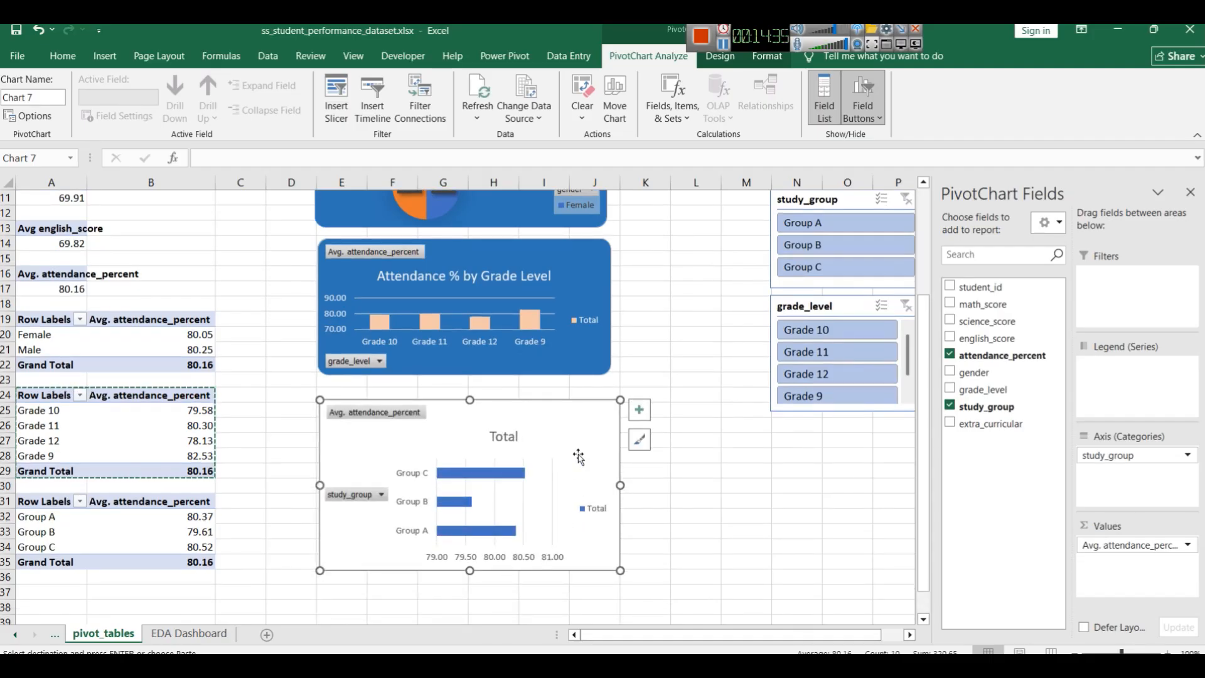
Step: Retitle the study-group bar chart "Attendance % by Study Group"
double_click(511, 440)
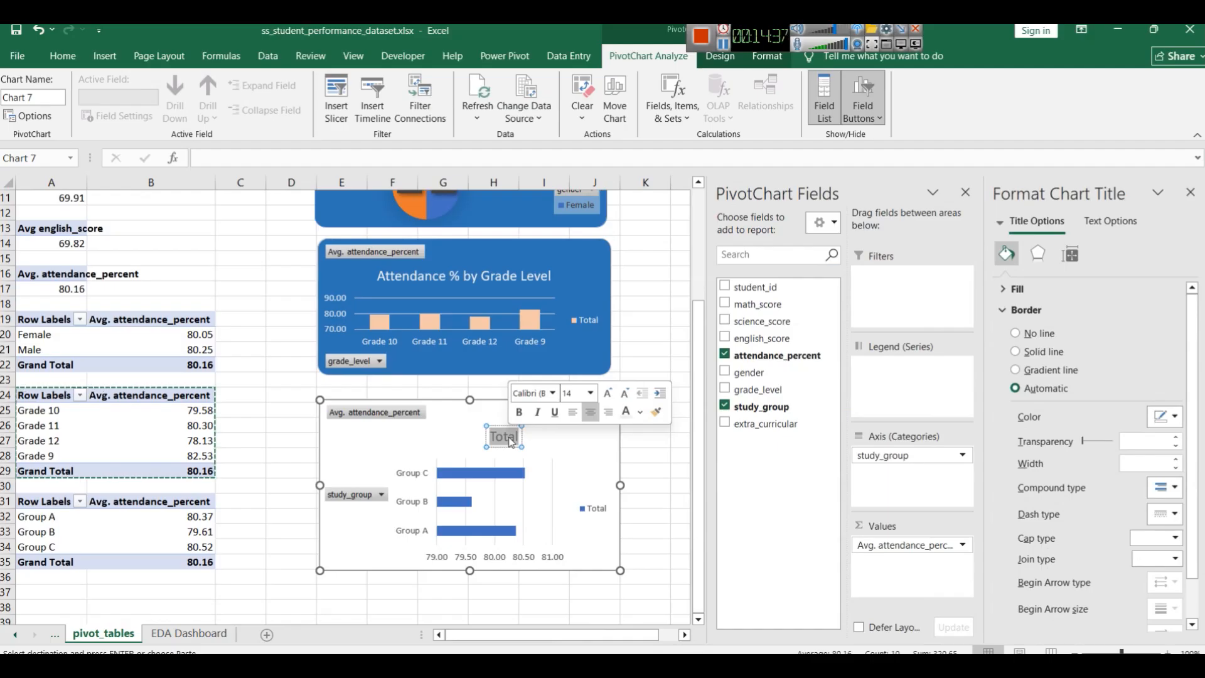
type("Att")
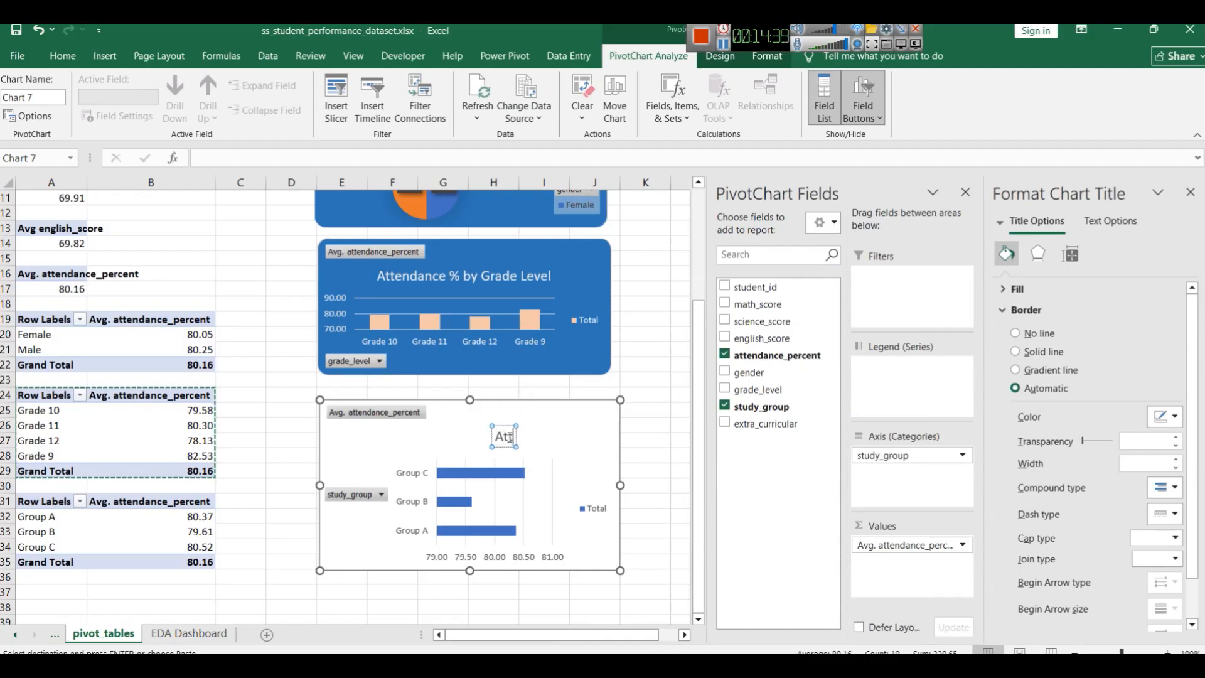
type("endance % byt")
key("BackSpace")
type("Grou")
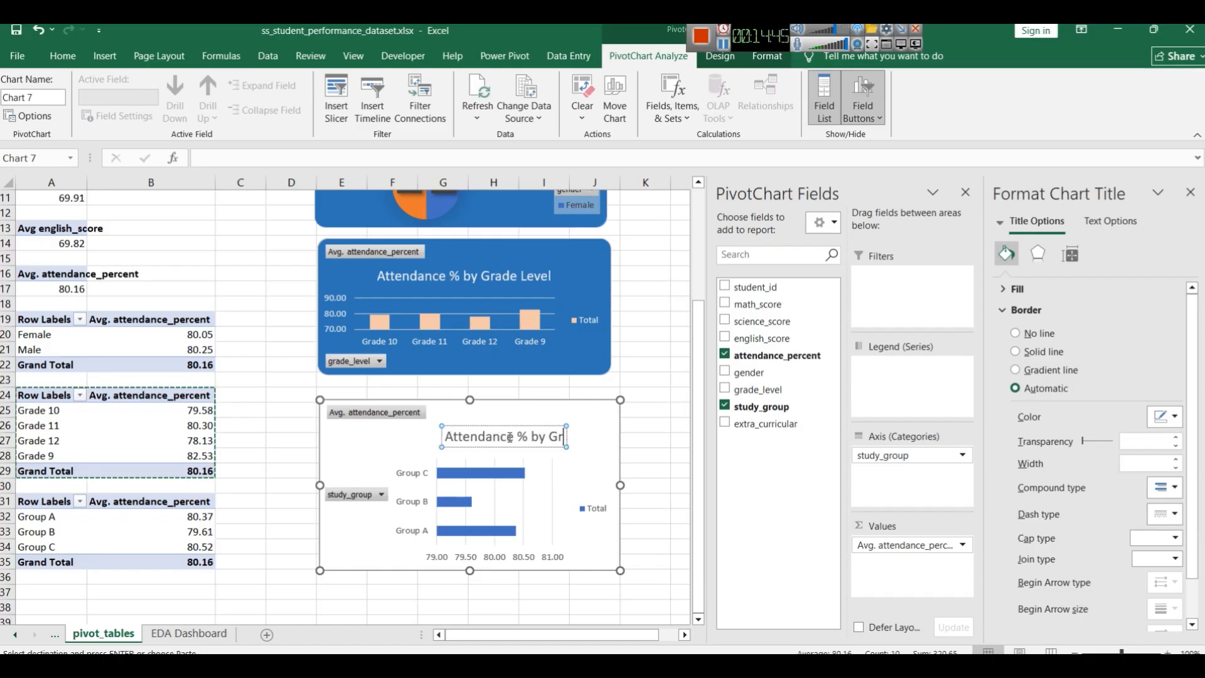
key("BackSpace")
key("BackSpace")
key("BackSpace")
key("BackSpace")
key("BackSpace")
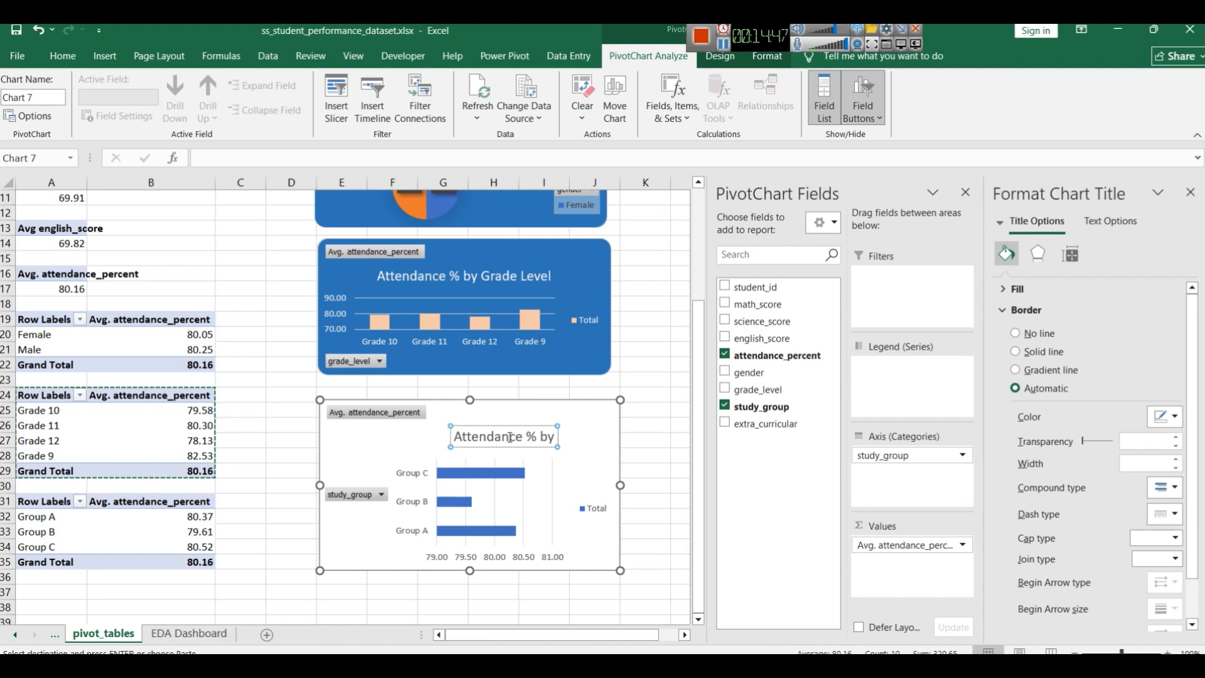
type("Study")
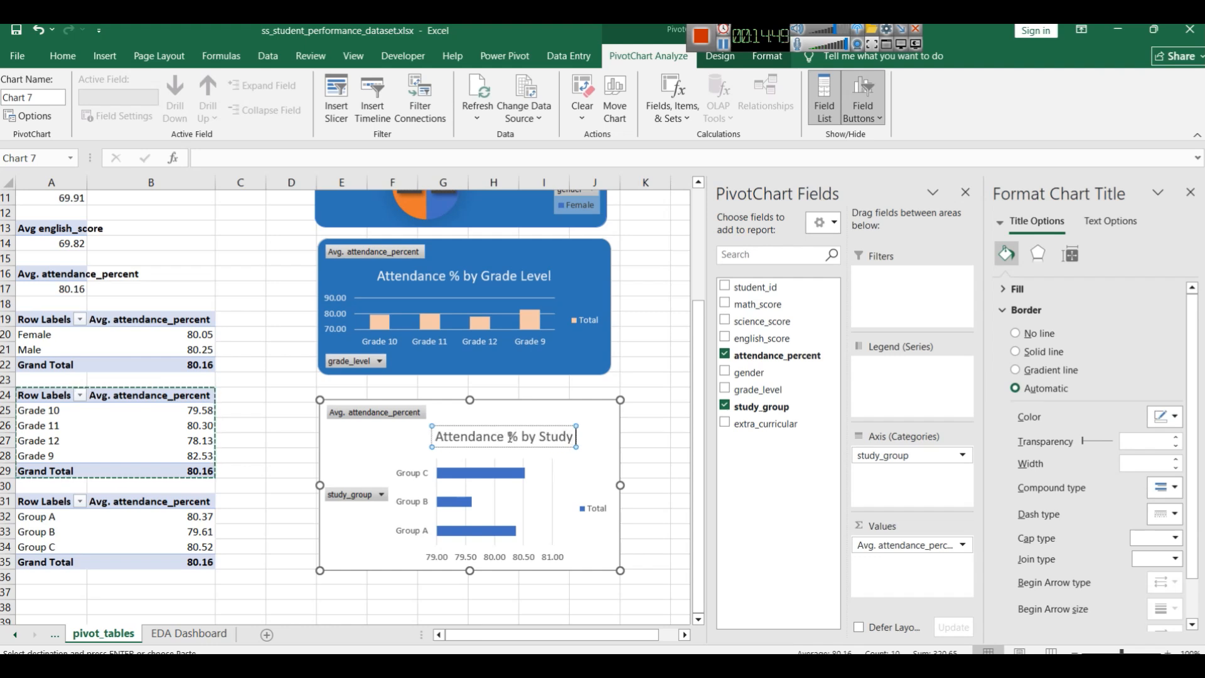
type(" Group")
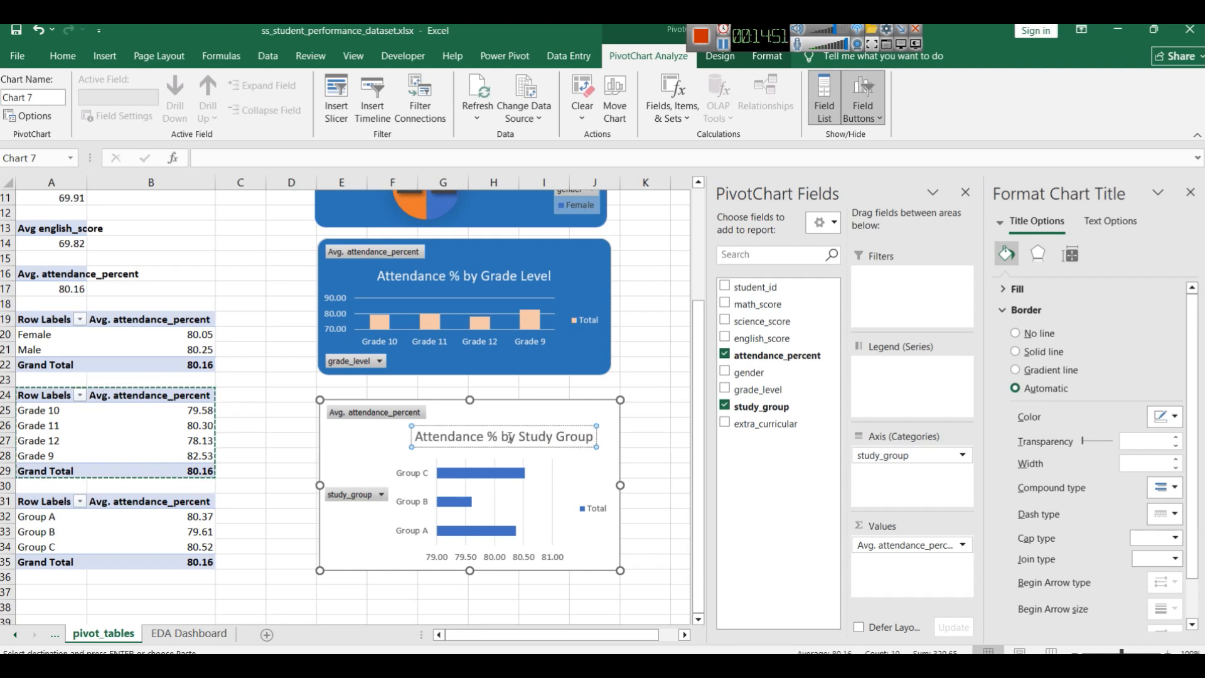
left_click(647, 475)
Step: Fill the study-group chart's background with the same darker blue as the other attendance charts
left_click(616, 418)
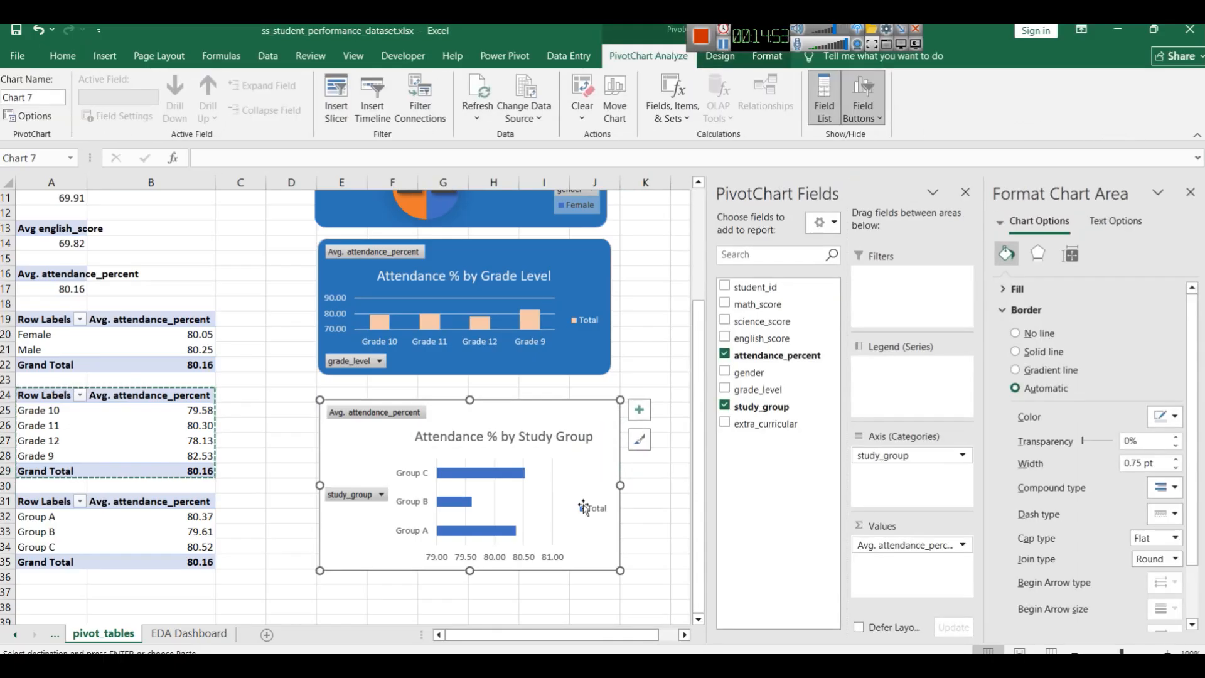
right_click(593, 470)
left_click(611, 514)
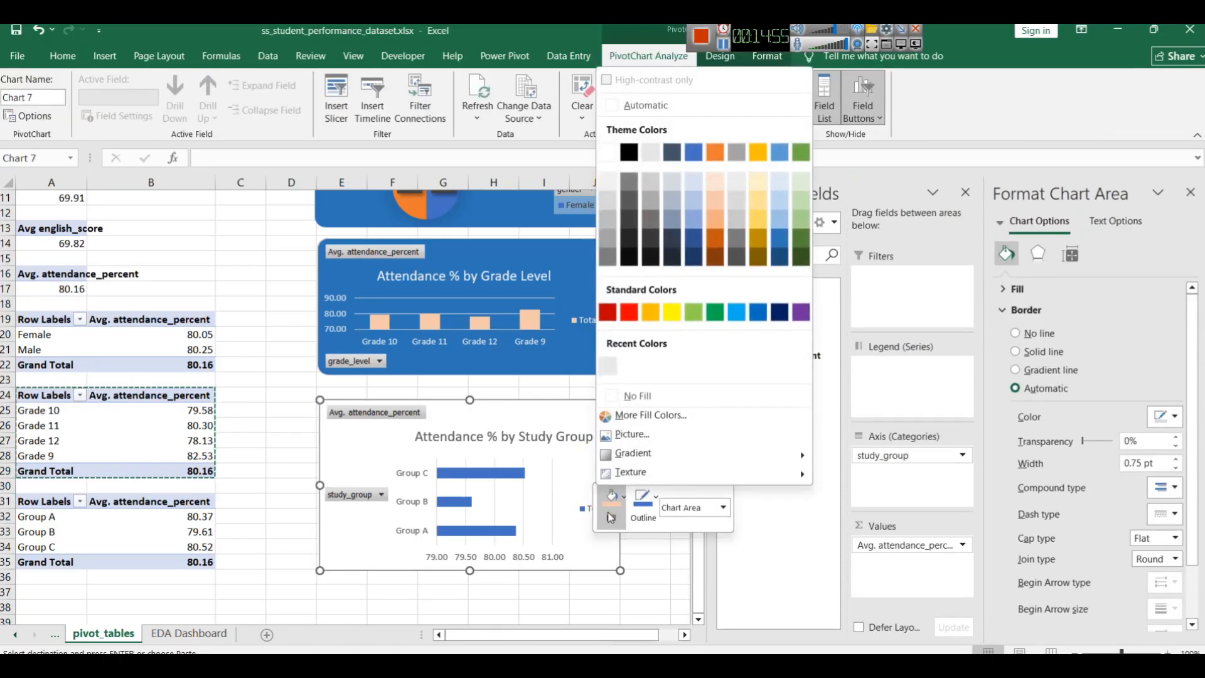
left_click(779, 243)
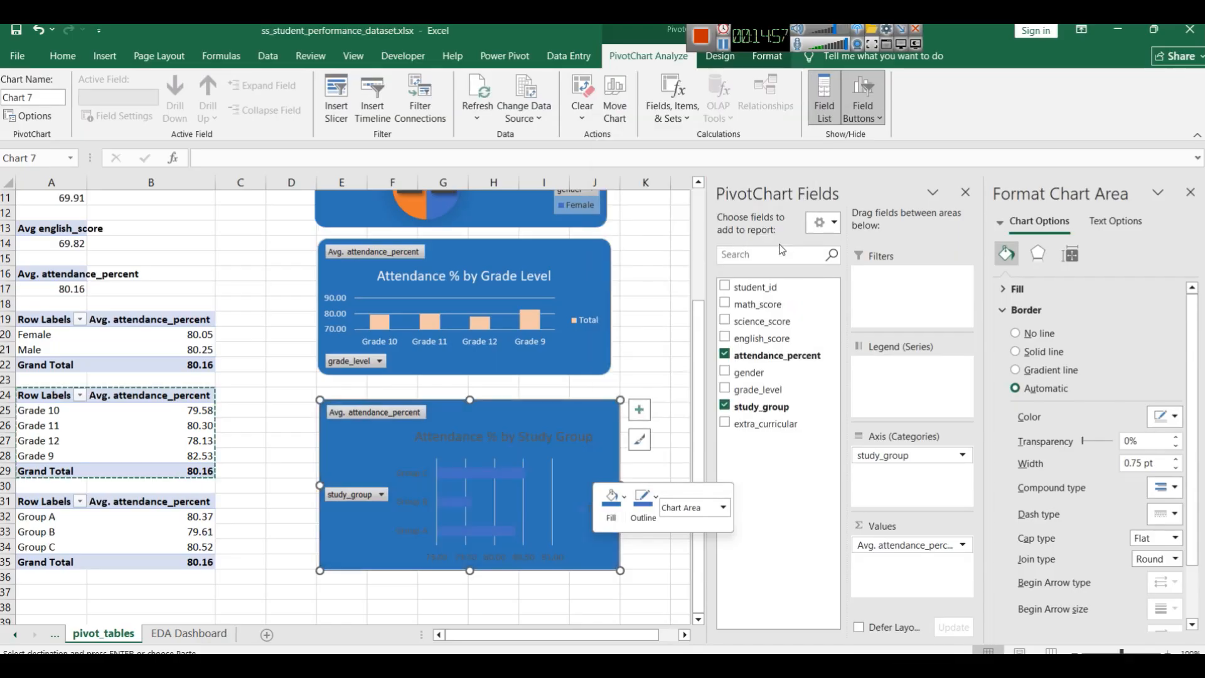
Step: Fill the study-group chart's bars with the light orange used for the grade-level columns
left_click(477, 479)
right_click(485, 481)
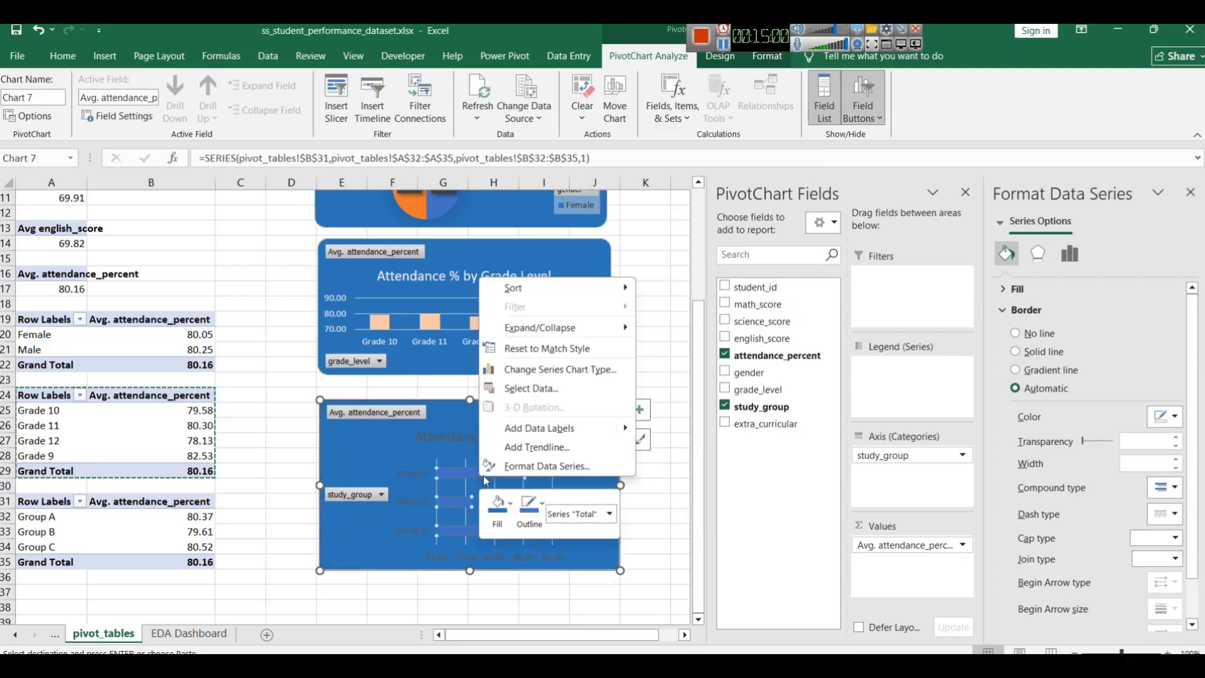
left_click(498, 506)
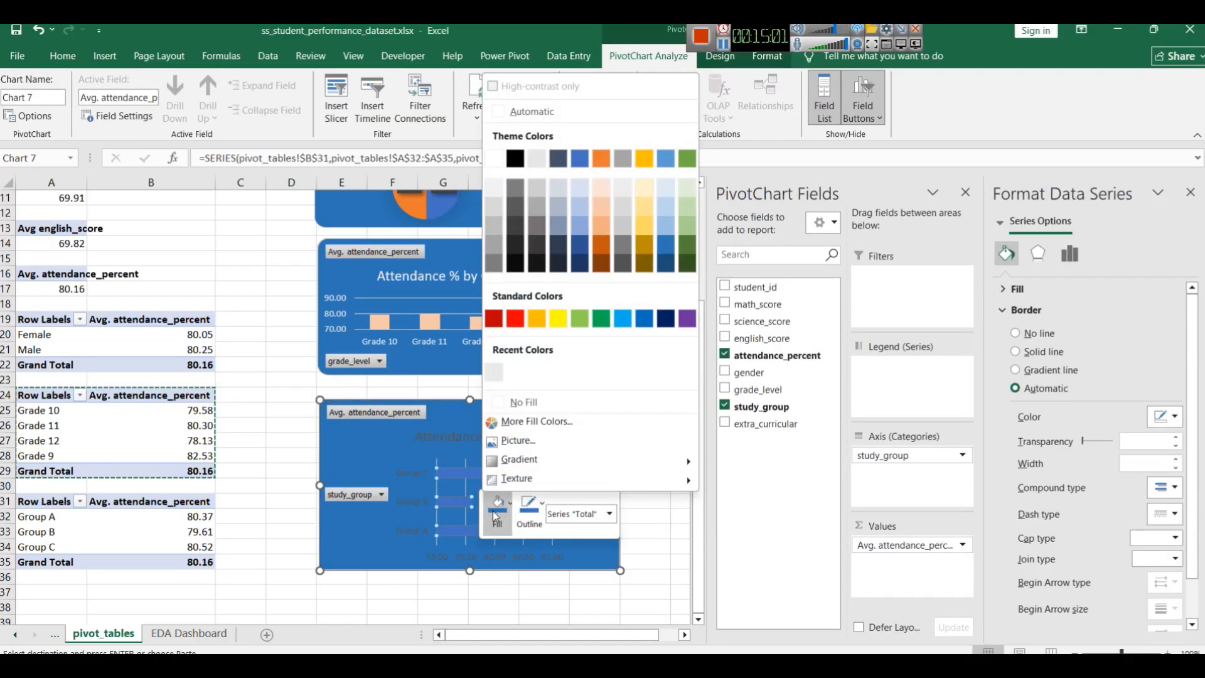
left_click(612, 218)
left_click(419, 484)
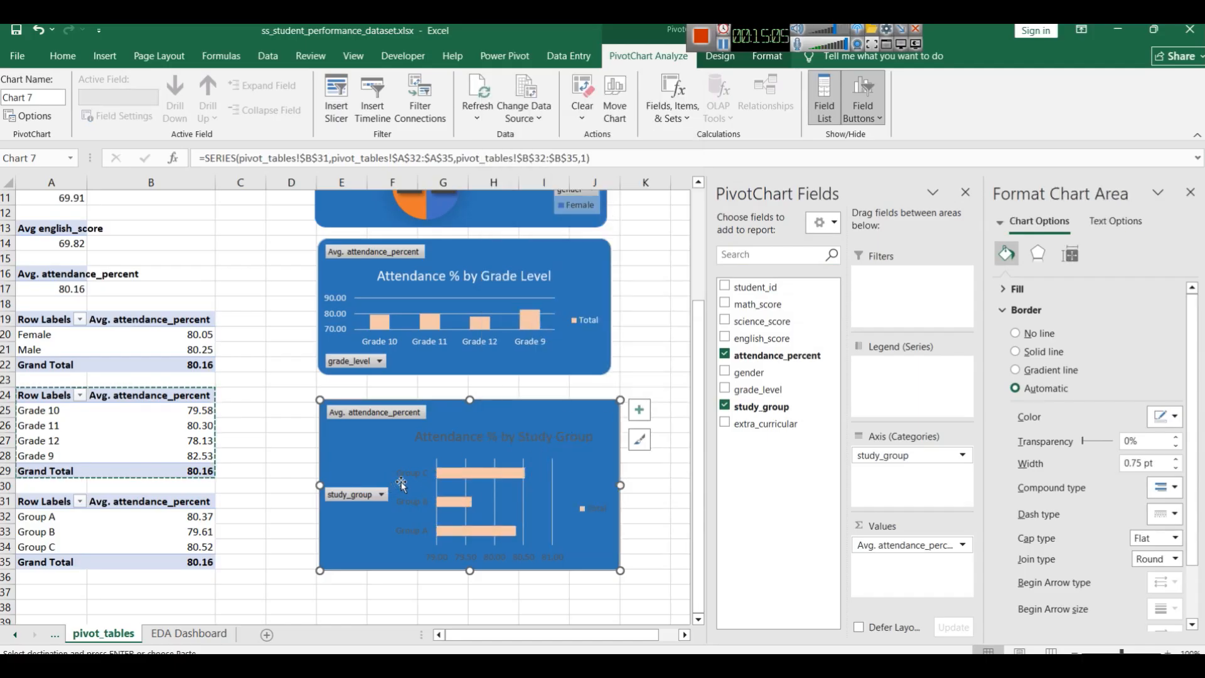
Step: Set the font colour of the group labels on the study group chart's vertical axis to near-white
left_click(402, 478)
right_click(406, 478)
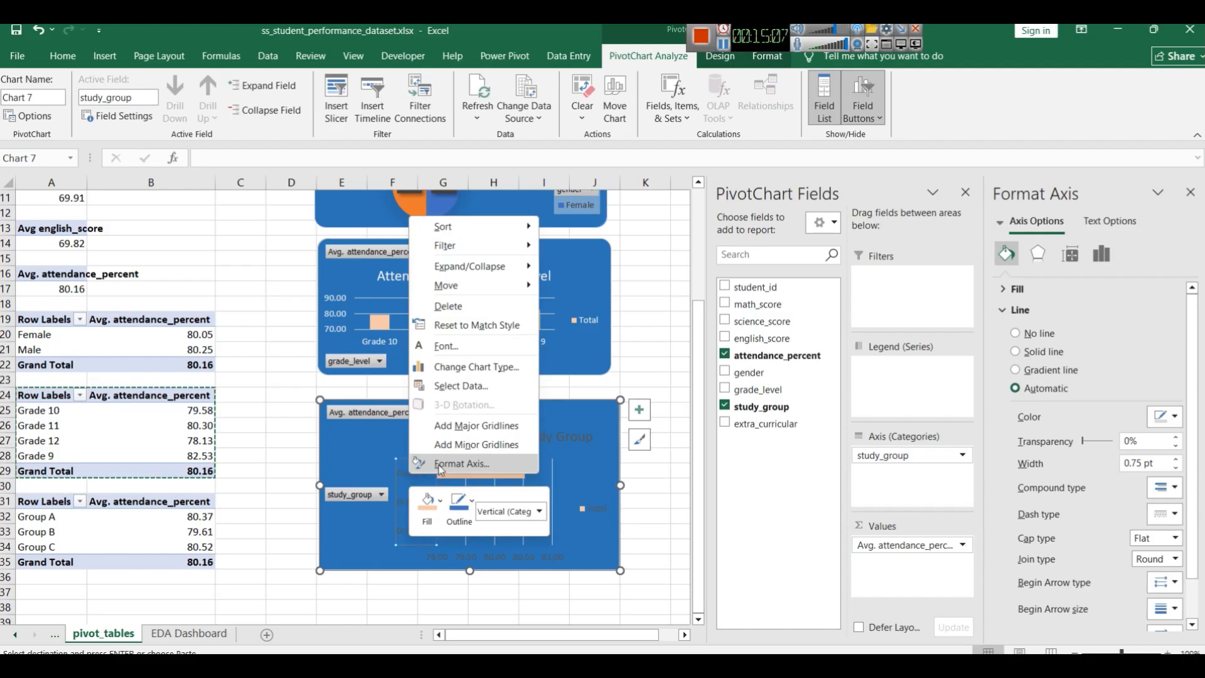
left_click(465, 346)
left_click(508, 318)
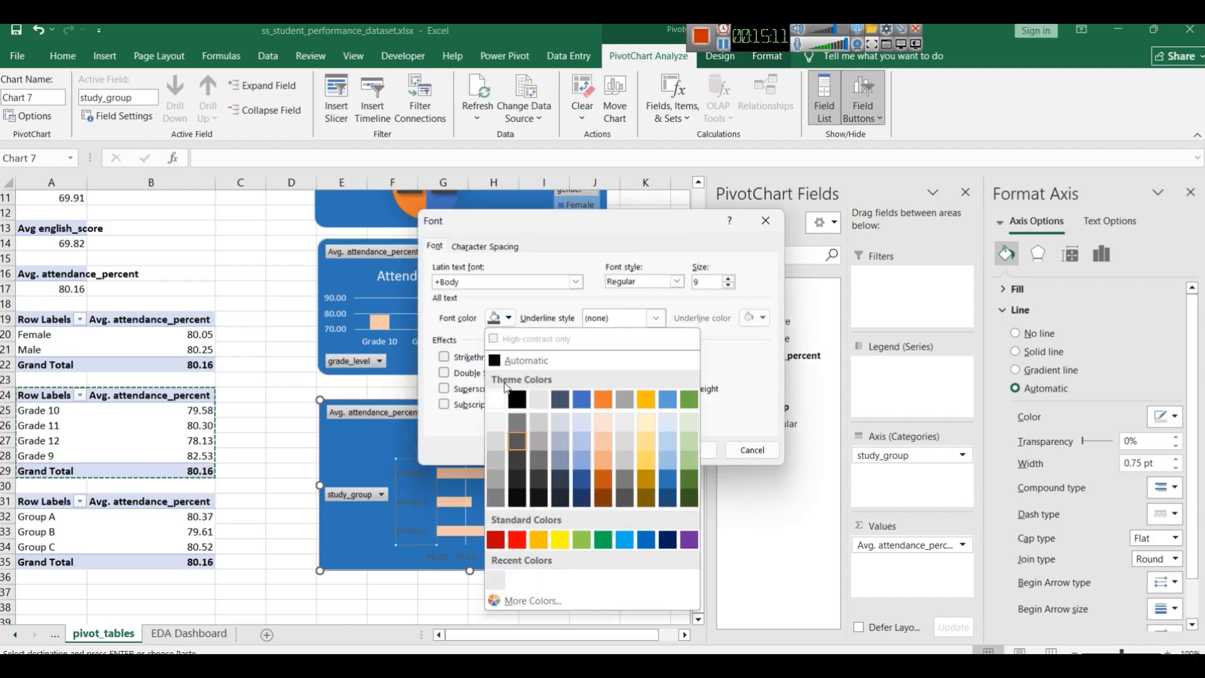
left_click(497, 421)
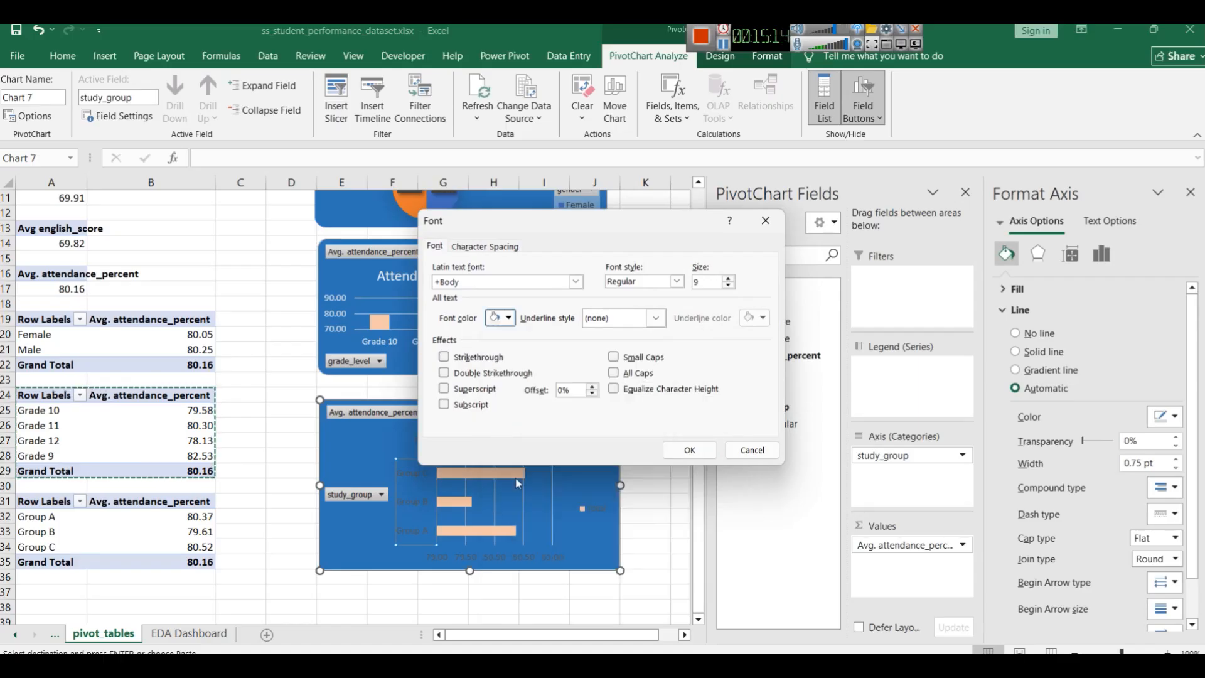
left_click(689, 450)
Step: Set the font colour of the value labels on the study group chart's horizontal axis to near-white
right_click(506, 556)
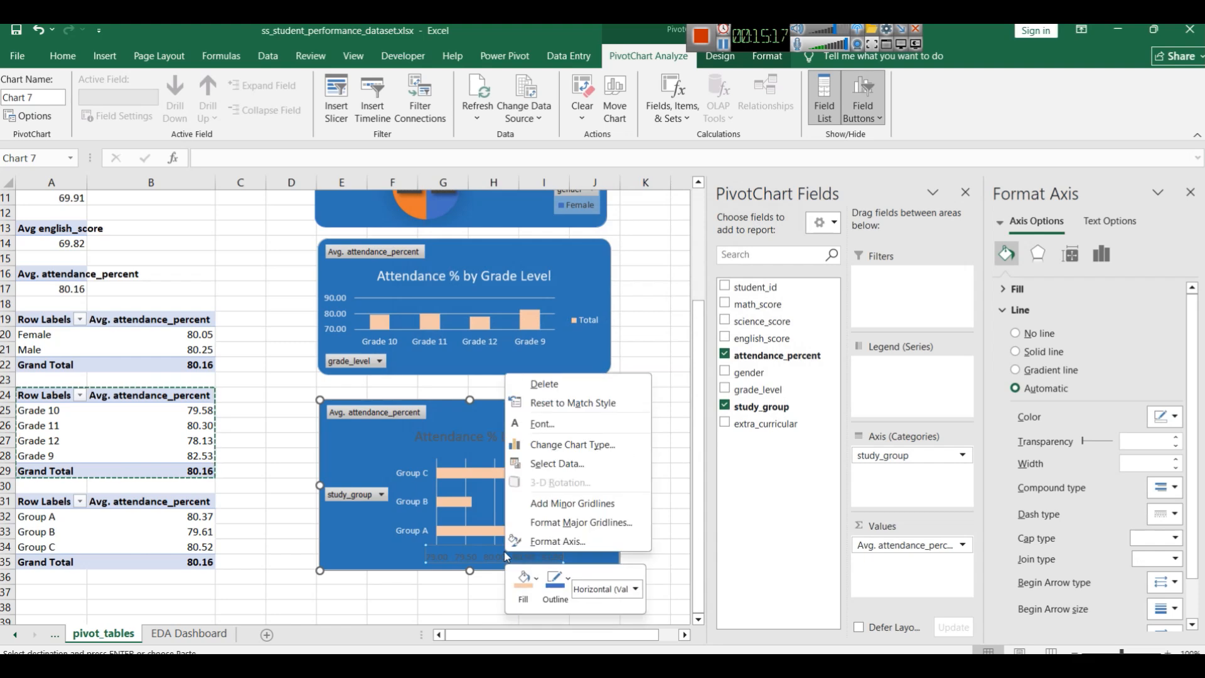
left_click(546, 424)
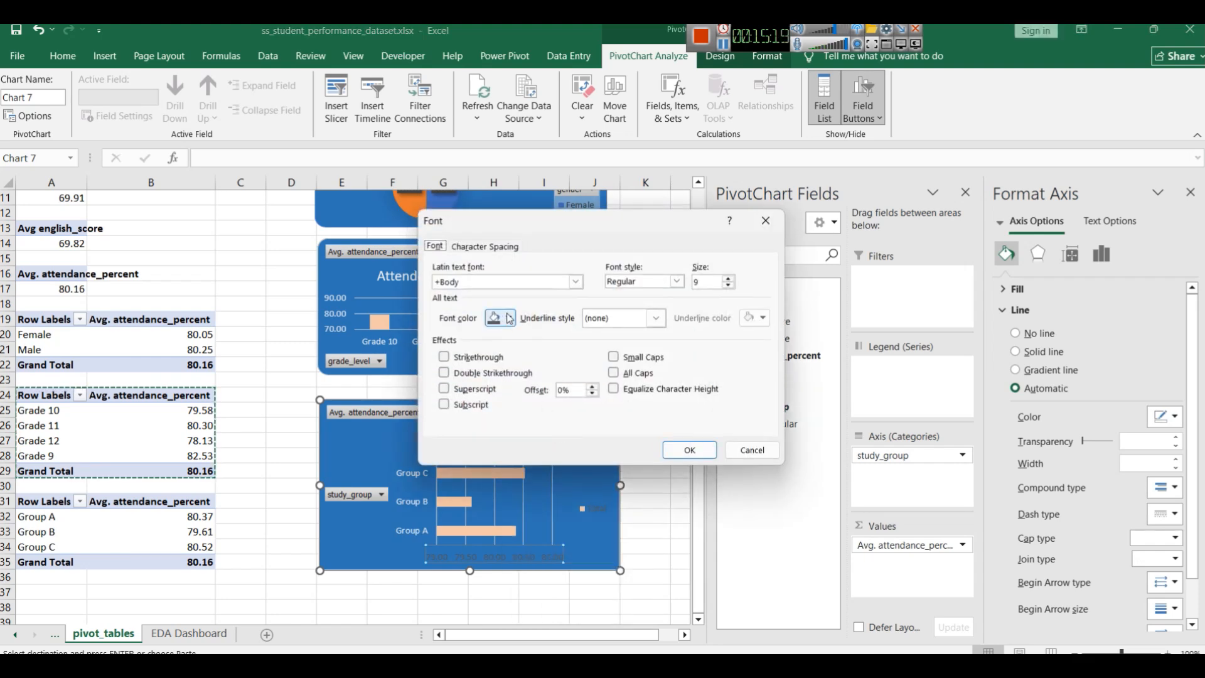
left_click(509, 318)
left_click(495, 427)
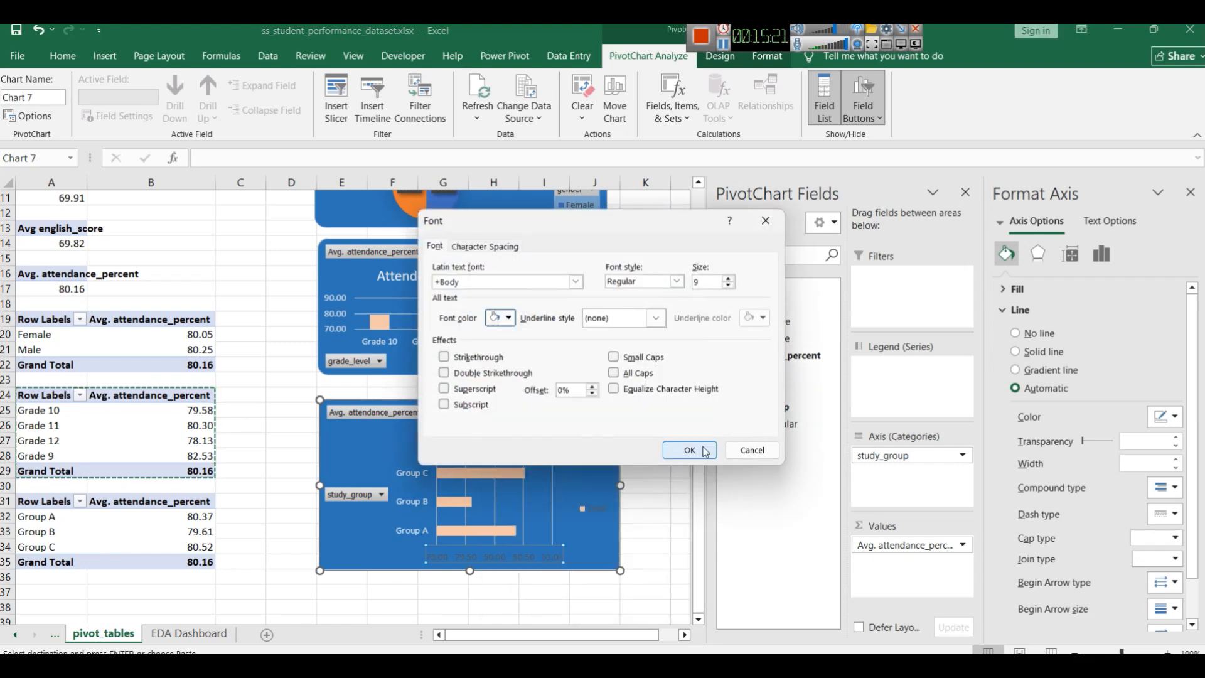
left_click(690, 450)
Step: Change the text colour of the chart title "Attendance % by Study Group" to near-white
left_click(515, 439)
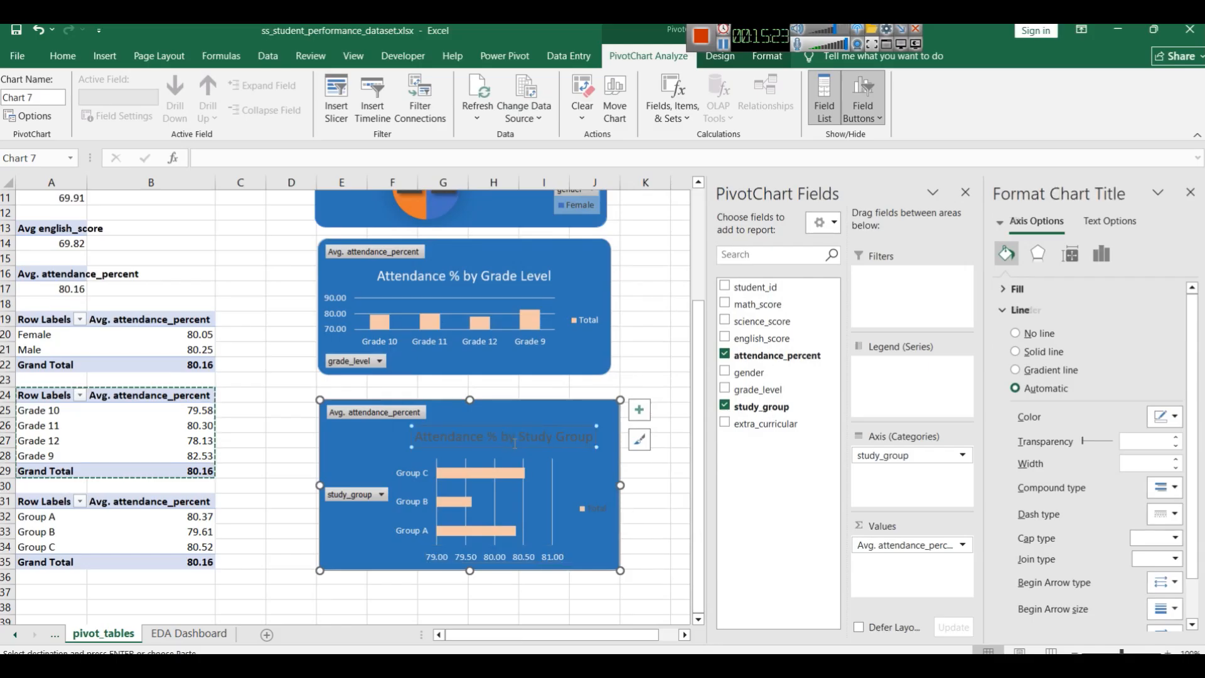
left_click(516, 440)
triple_click(516, 440)
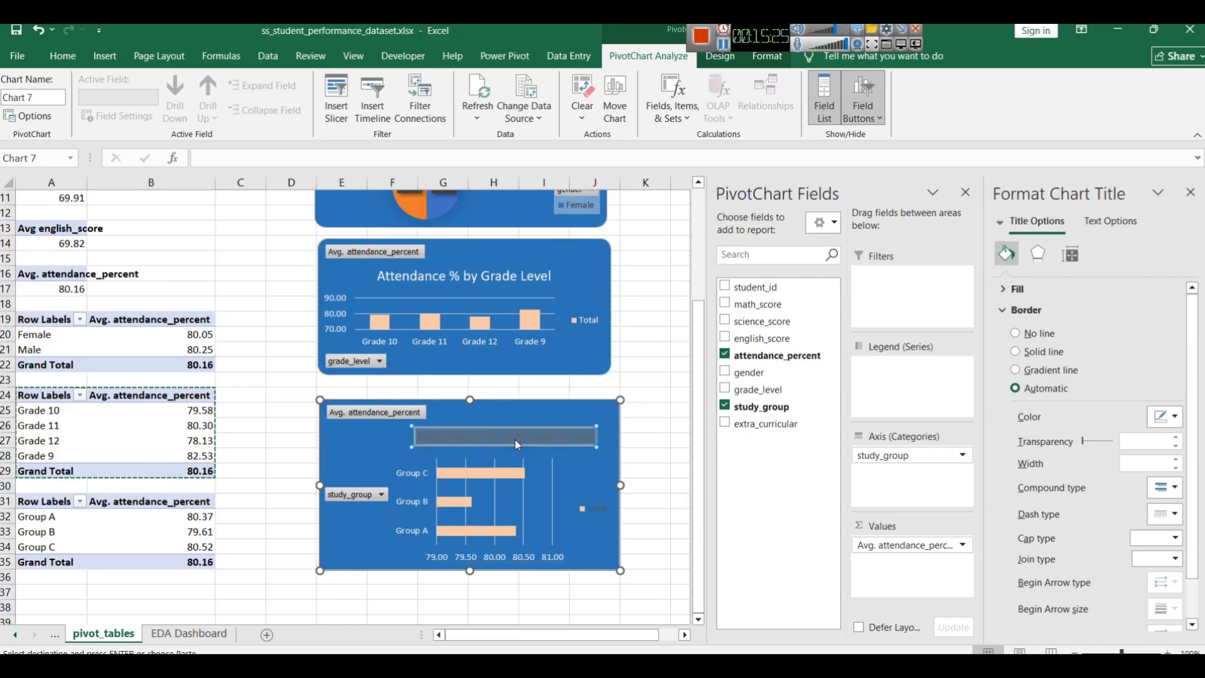
right_click(527, 434)
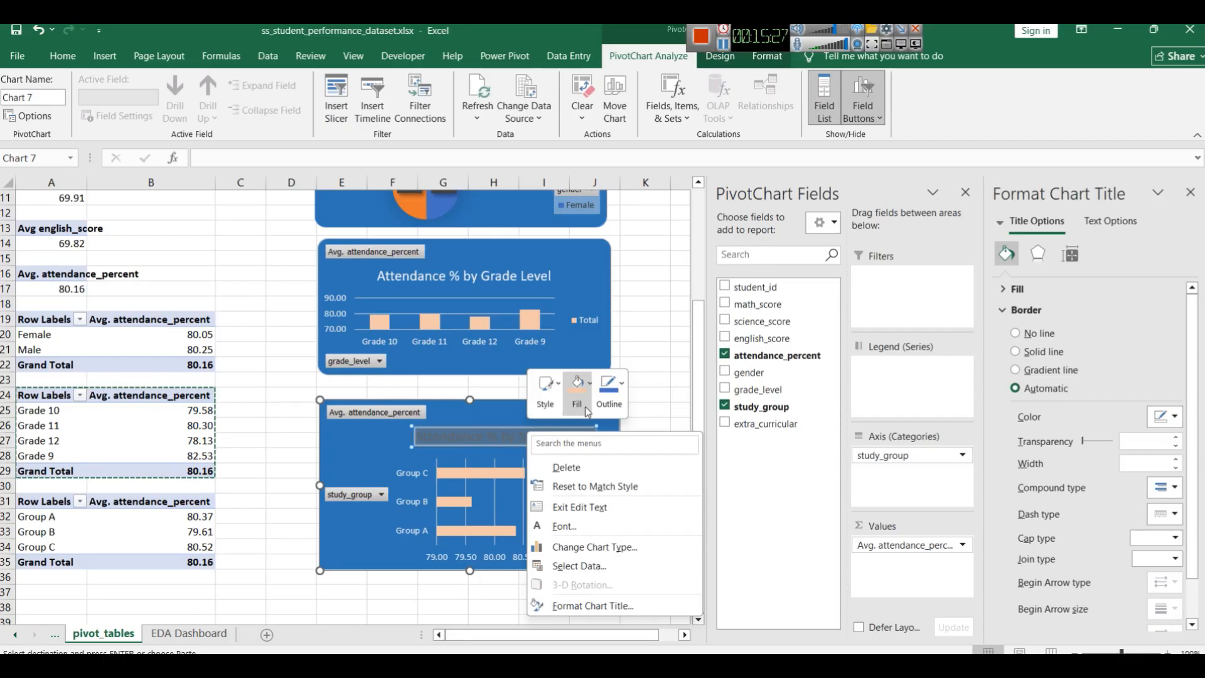
left_click(576, 526)
left_click(502, 318)
left_click(496, 432)
left_click(668, 453)
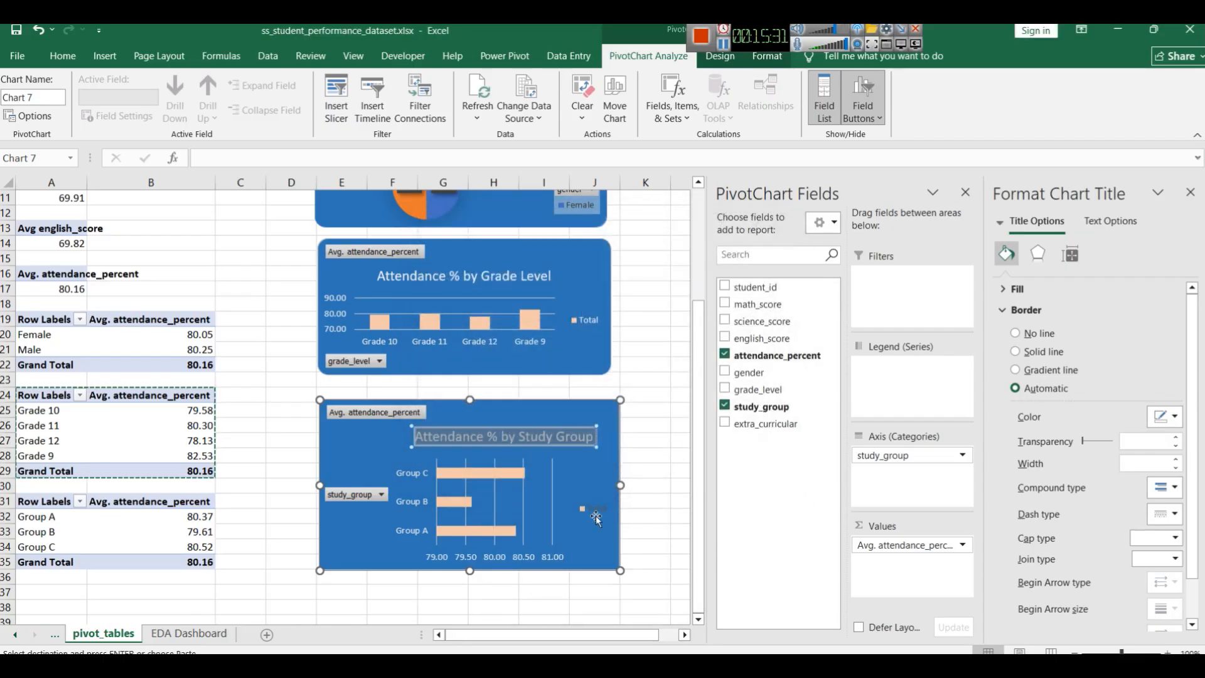
Step: Set the study group chart's legend text to the same near-white font colour
left_click(594, 514)
right_click(599, 511)
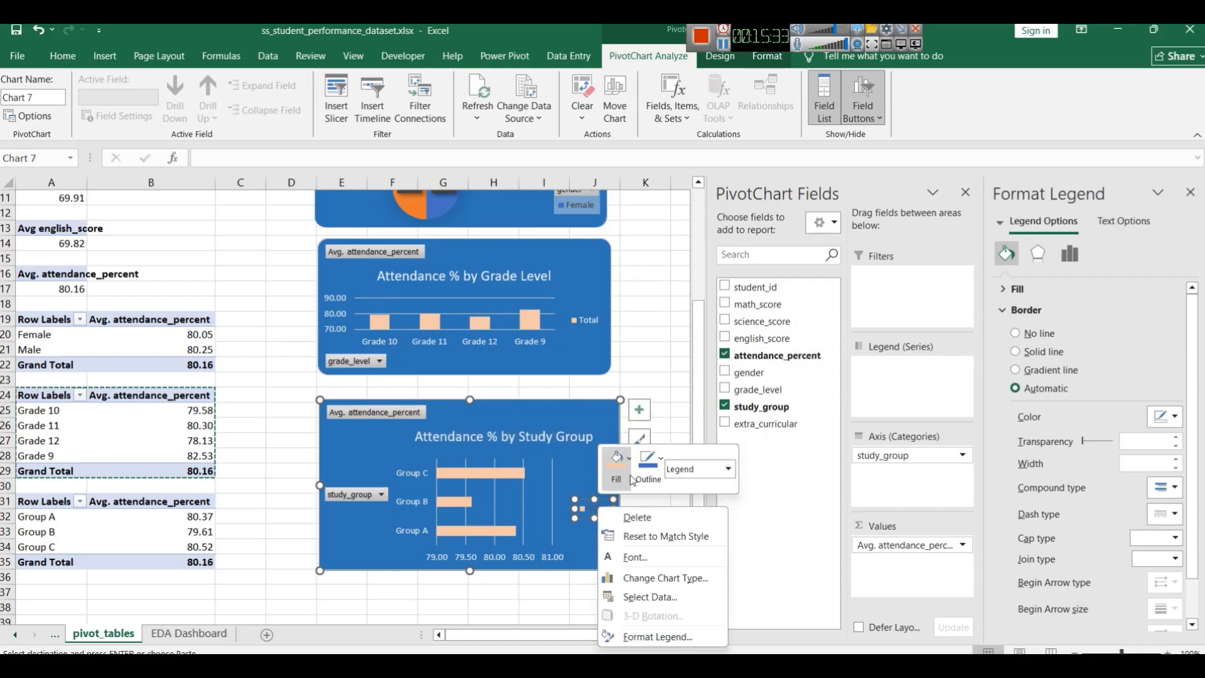
left_click(635, 557)
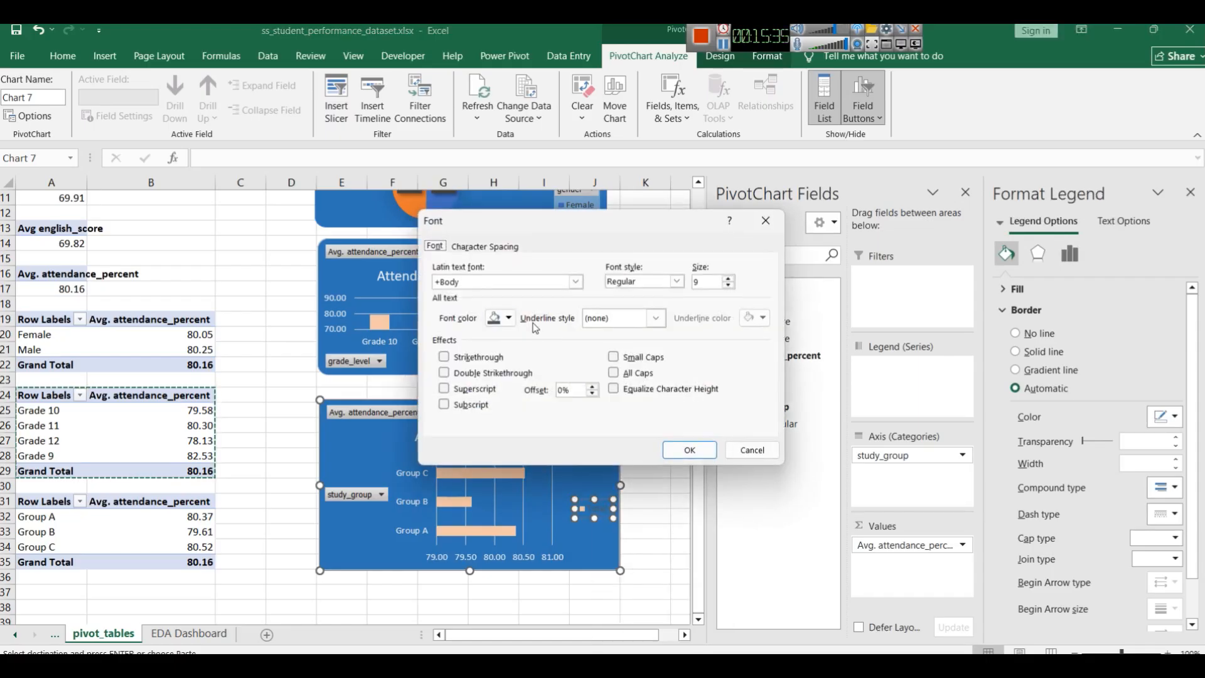
left_click(508, 318)
left_click(506, 423)
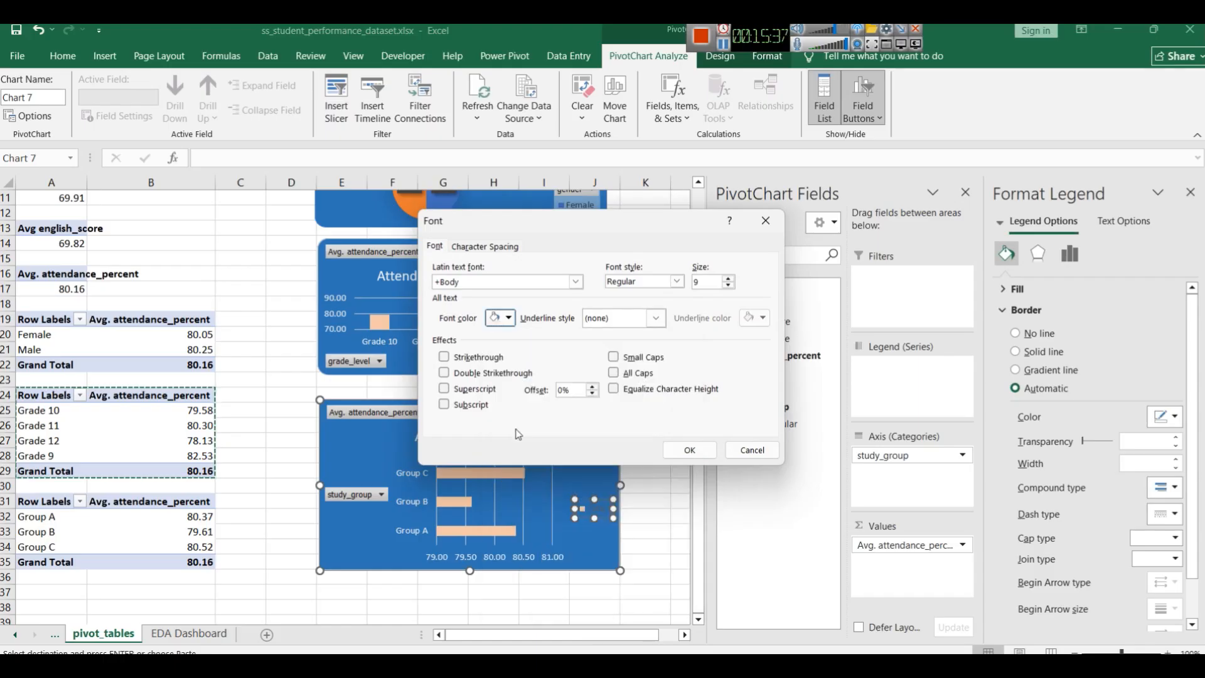
left_click(684, 449)
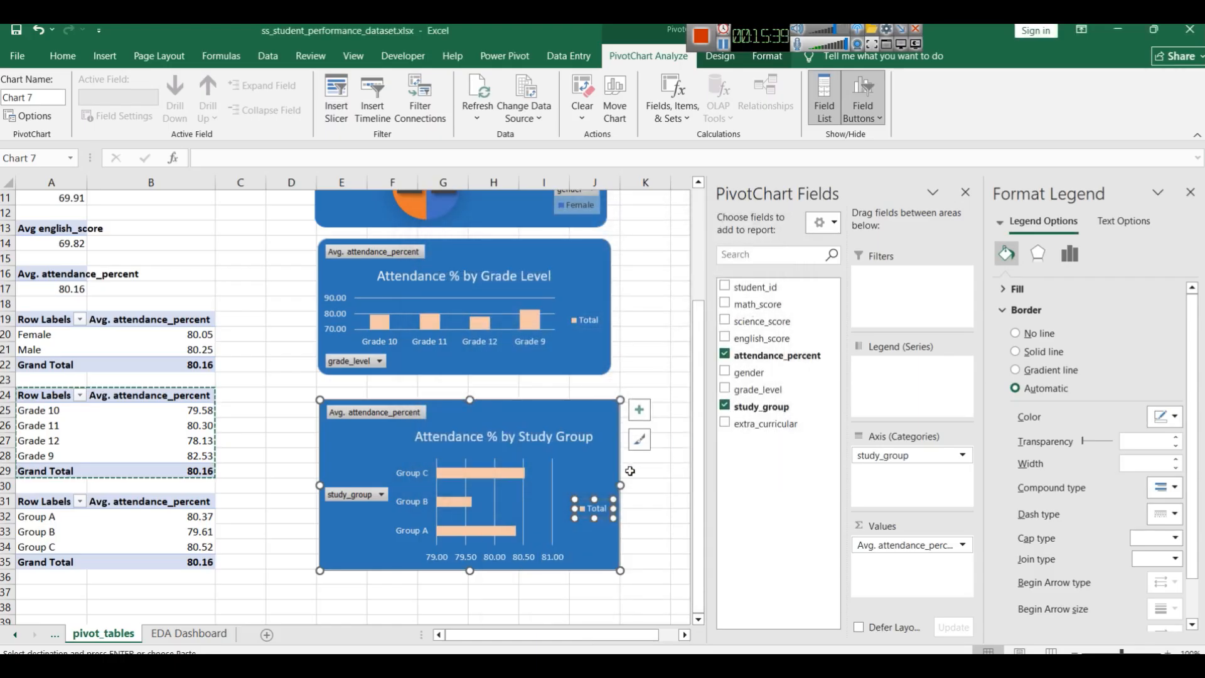
left_click(660, 575)
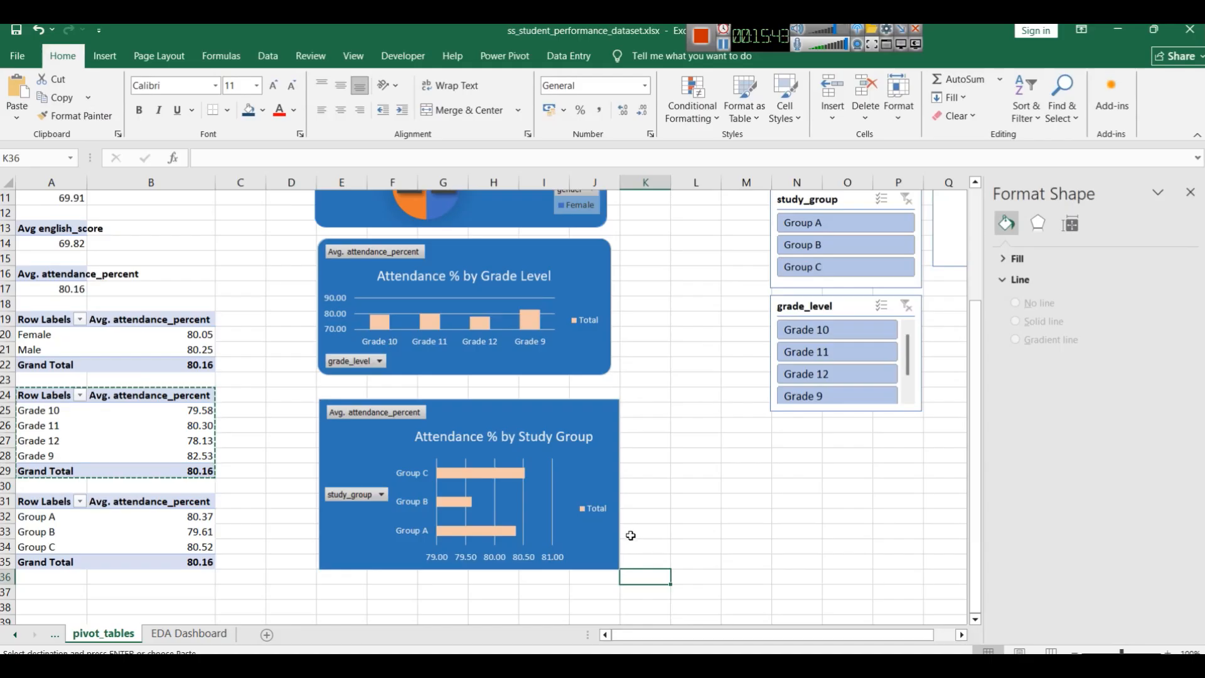
Step: Give the study group chart's border rounded corners
left_click(597, 404)
scroll(1001, 438, "down", 2)
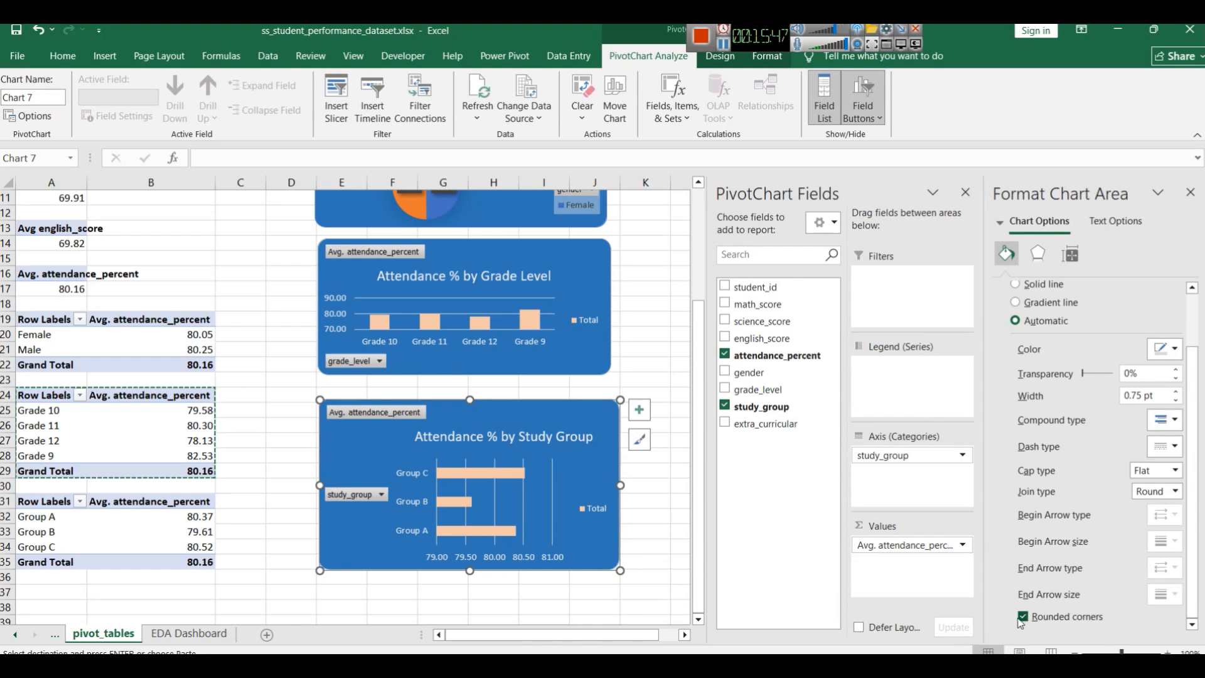
left_click(645, 531)
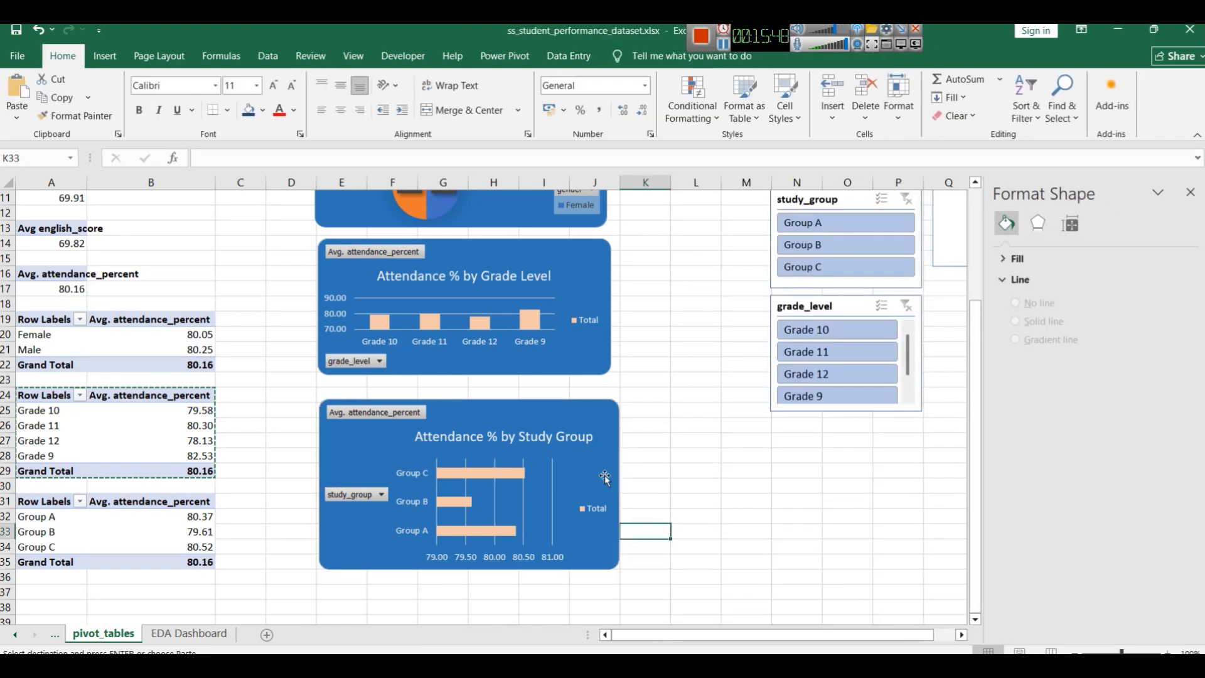
Step: Copy the study group chart from pivot_tables and paste it into the EDA Dashboard sheet, closing the formatting pane
left_click(589, 423)
left_click(188, 633)
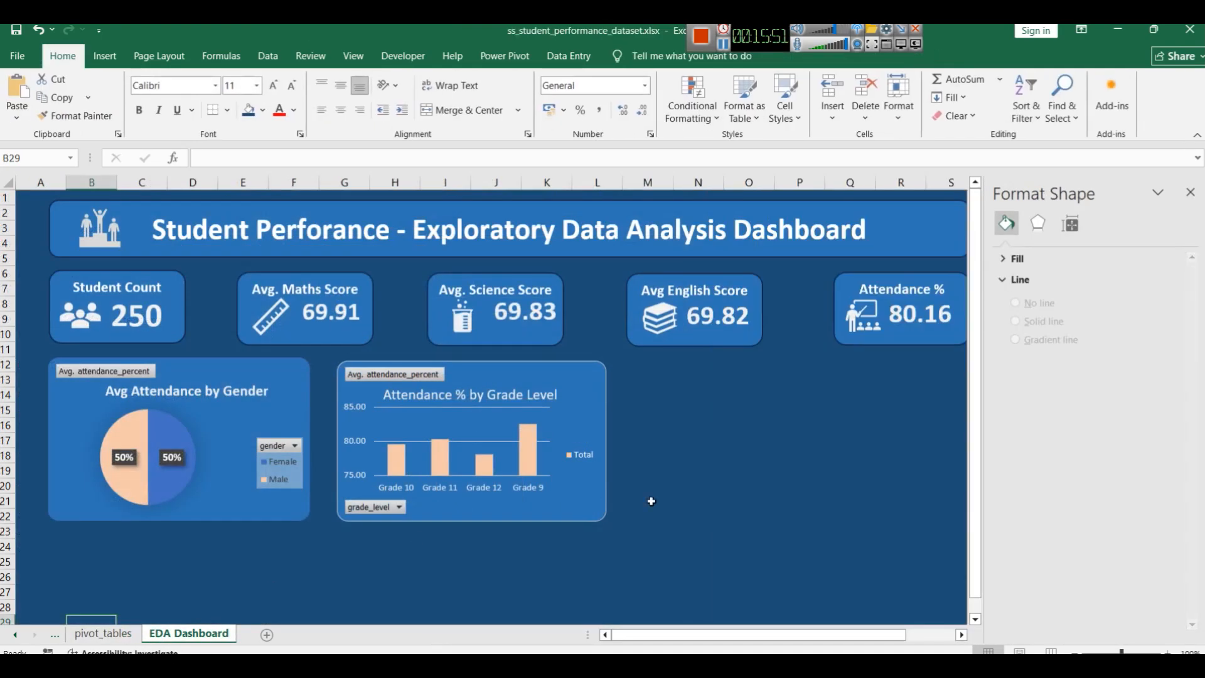
left_click(1189, 192)
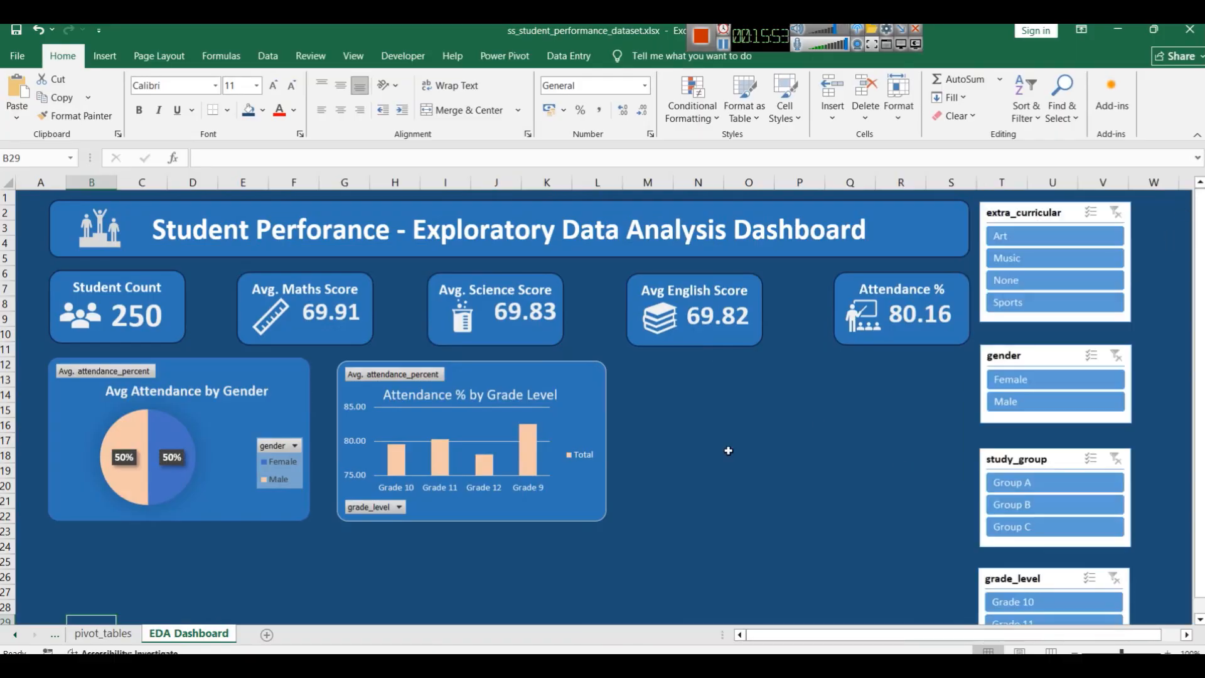
key("ctrl+v")
Step: Position the pasted study group chart below the Attendance % card, beside the slicers, and trim its height to line up with the other charts
left_click_drag(191, 570, 733, 468)
left_click(1190, 192)
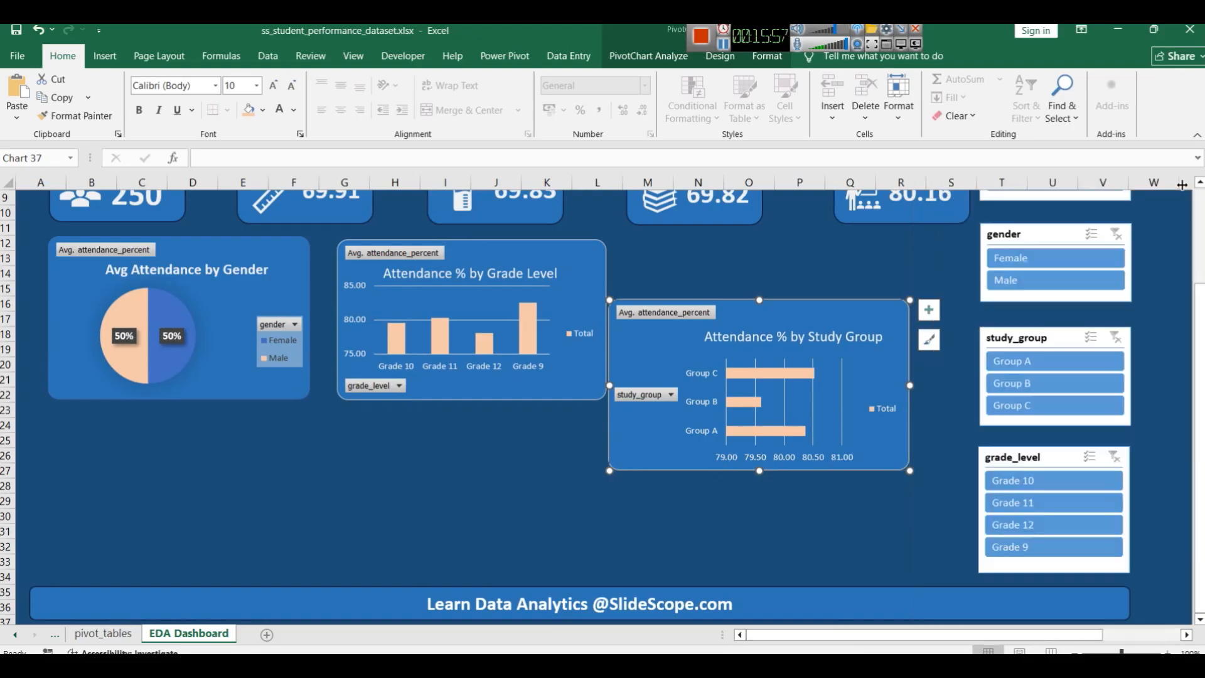
scroll(738, 474, "up", 2)
mouse_move(802, 405)
left_mouse_down()
mouse_move(873, 345)
mouse_move(862, 335)
left_mouse_up()
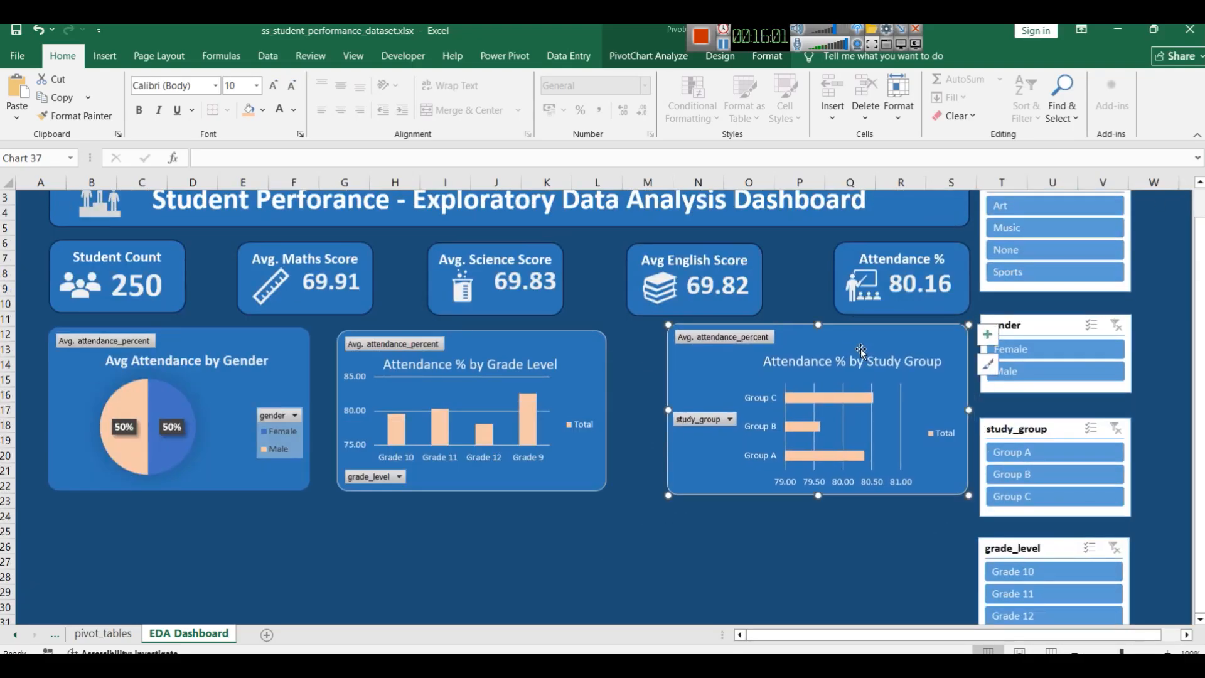
left_click_drag(818, 496, 819, 488)
mouse_move(824, 338)
left_mouse_down()
mouse_move(819, 351)
mouse_move(820, 330)
left_mouse_up()
left_click(630, 428)
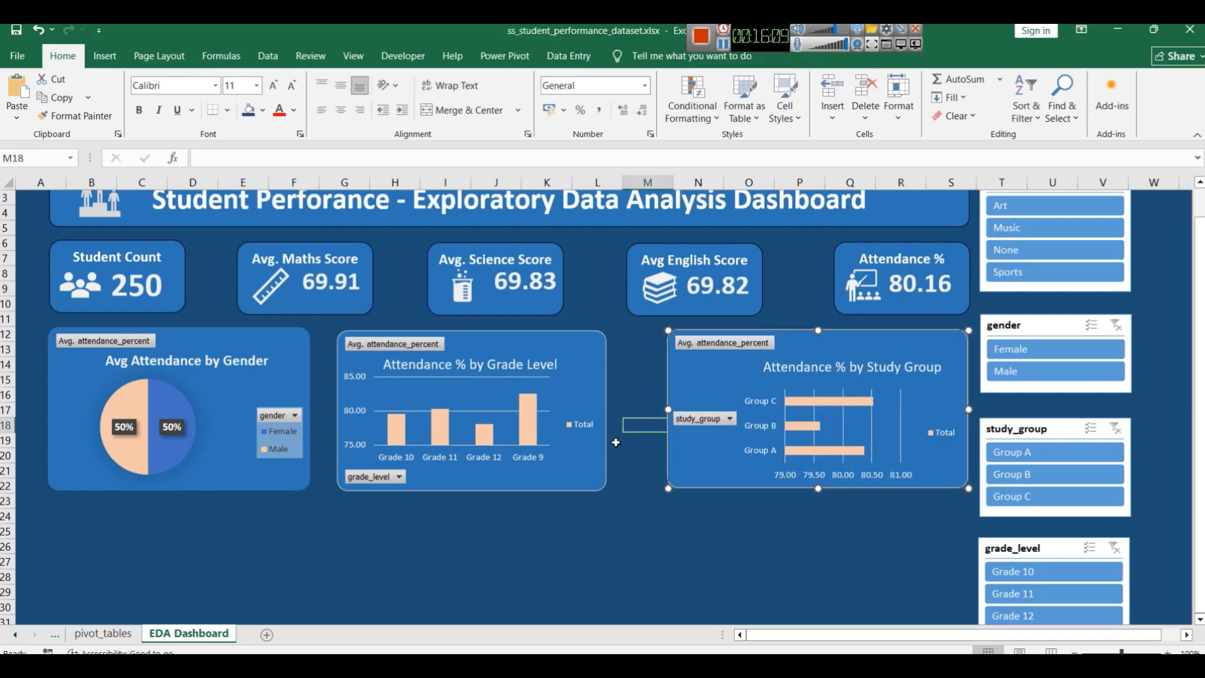
Step: Widen the dashboard's grade level chart slightly and shift it toward the study group chart to even out the spacing
left_click(604, 399)
left_click_drag(607, 411, 624, 411)
left_click(653, 517)
left_click(579, 363)
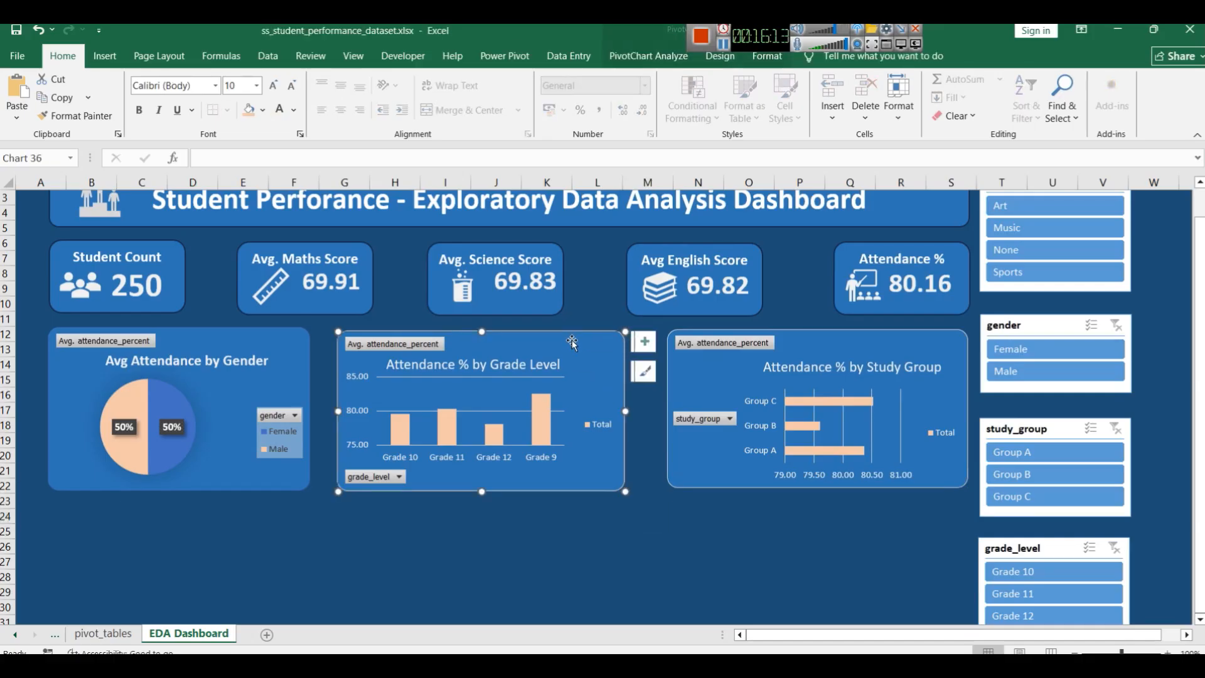
left_click_drag(561, 342, 569, 342)
left_click(550, 576)
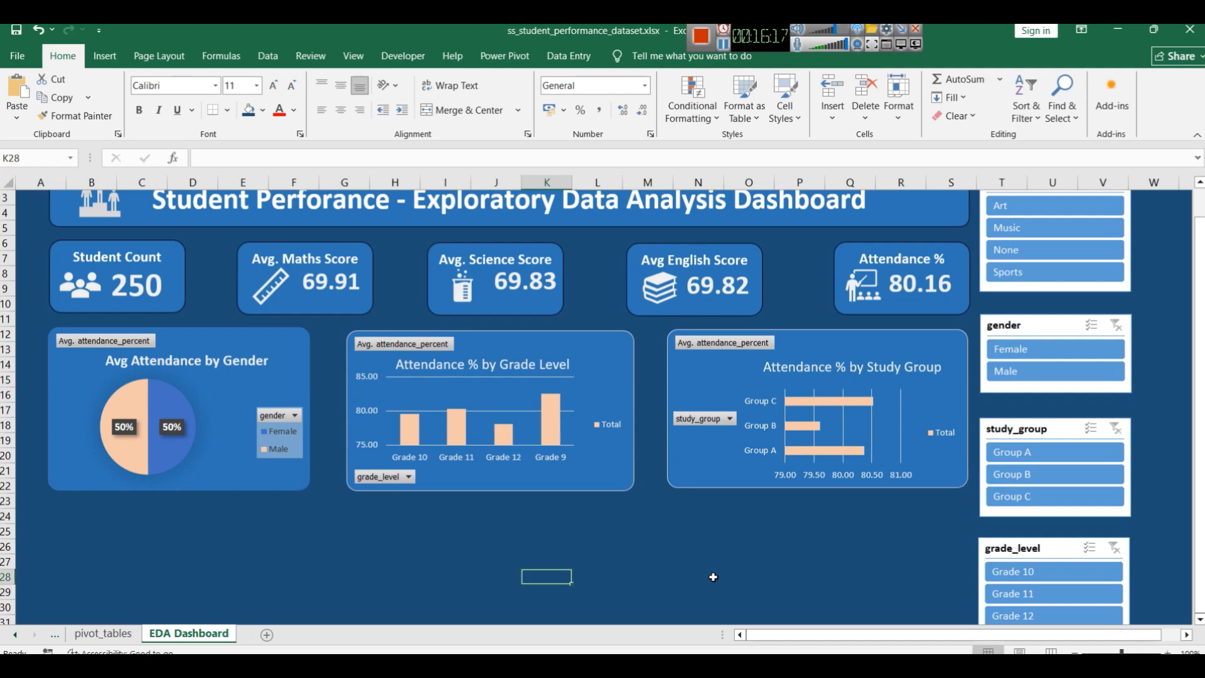
Step: Slightly shorten the gender, grade level and study group charts on the dashboard so their lower edges align
scroll(704, 572, "down", 3)
scroll(704, 571, "up", 1)
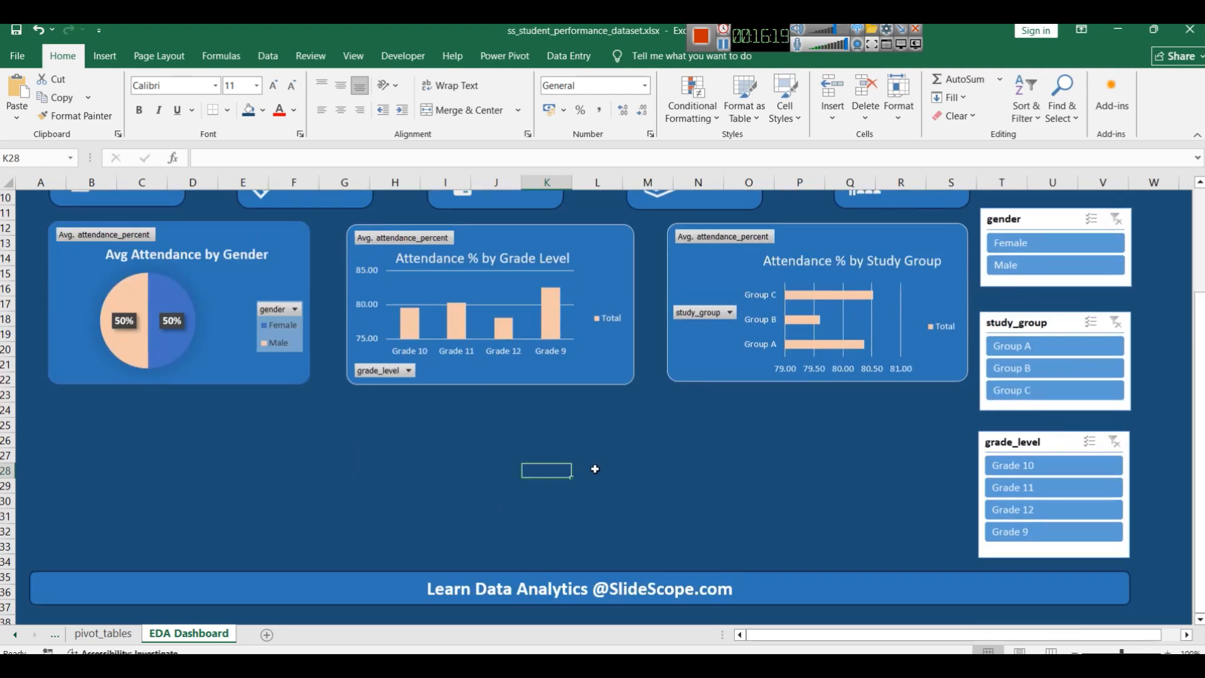
left_click(200, 384)
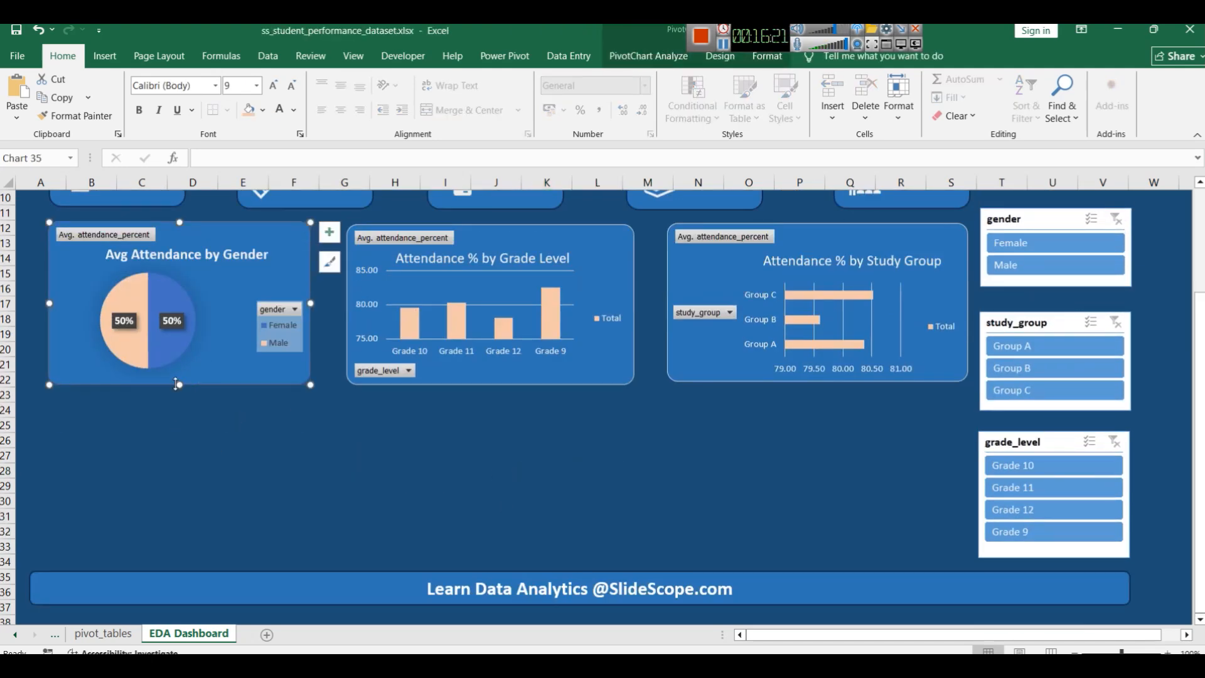
left_click_drag(177, 385, 178, 379)
left_click(460, 385)
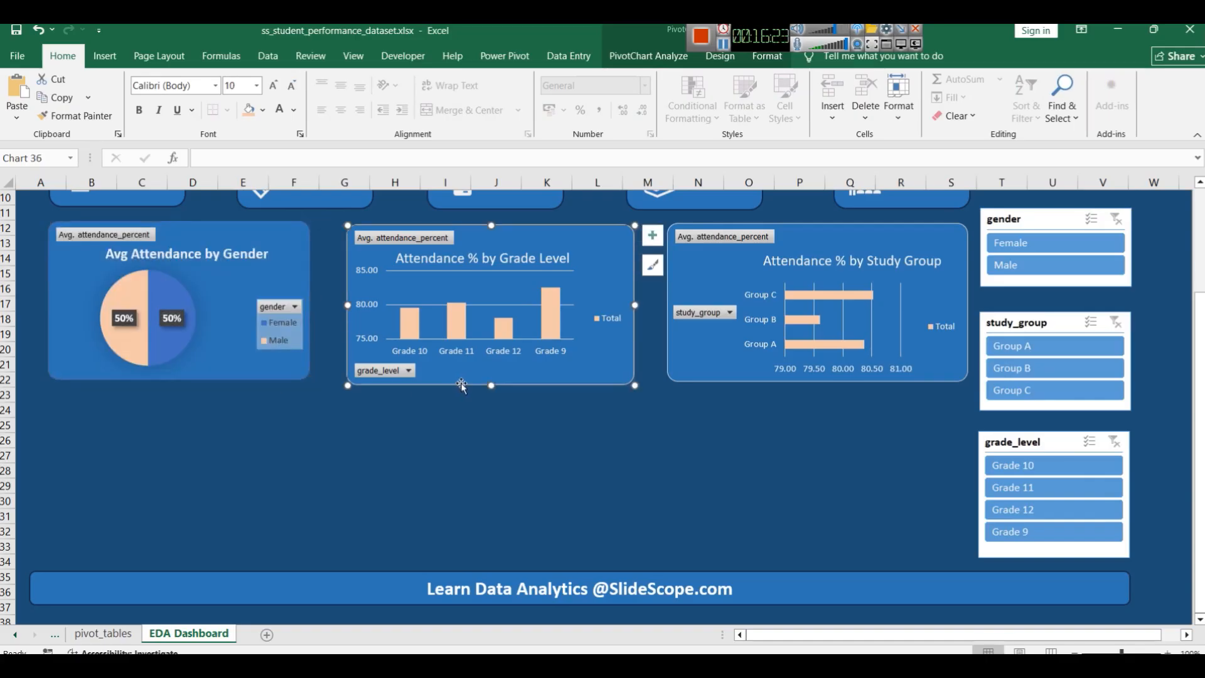
left_click_drag(491, 385, 489, 381)
left_click(789, 379)
left_click_drag(819, 381, 821, 381)
left_click(838, 439)
left_click(824, 376)
left_click(815, 422)
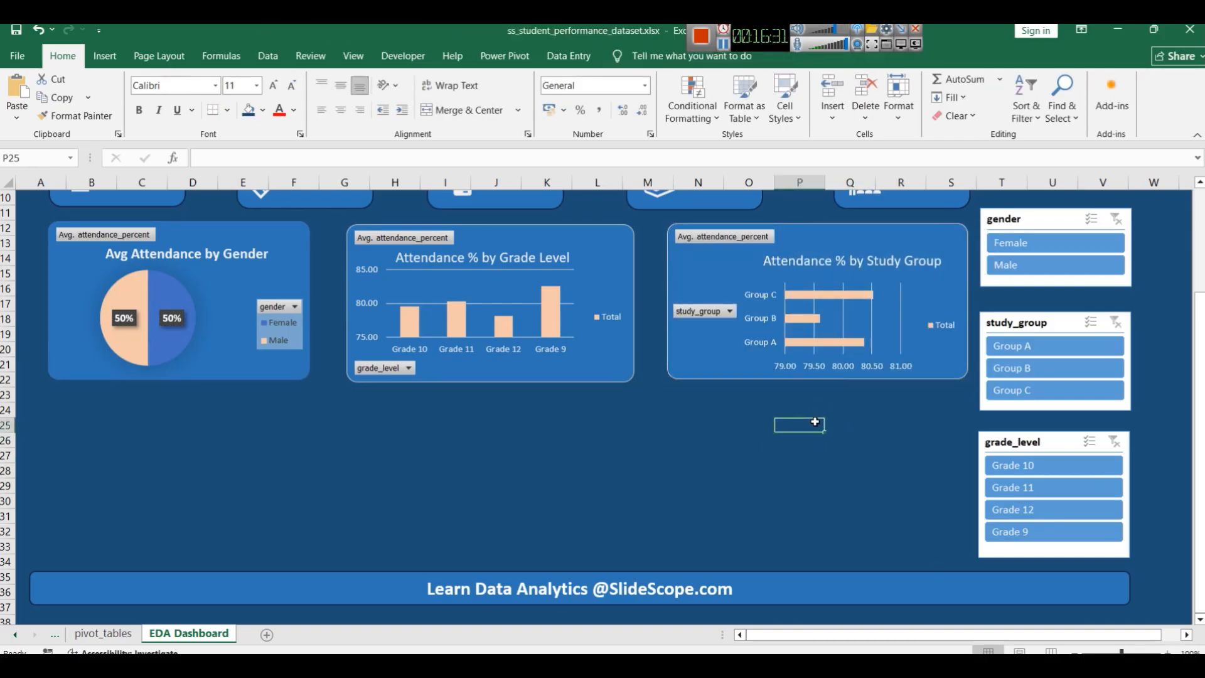
Step: Copy the study group pivot table in A31:B35 on the pivot_tables sheet and paste it at A38
left_click(114, 635)
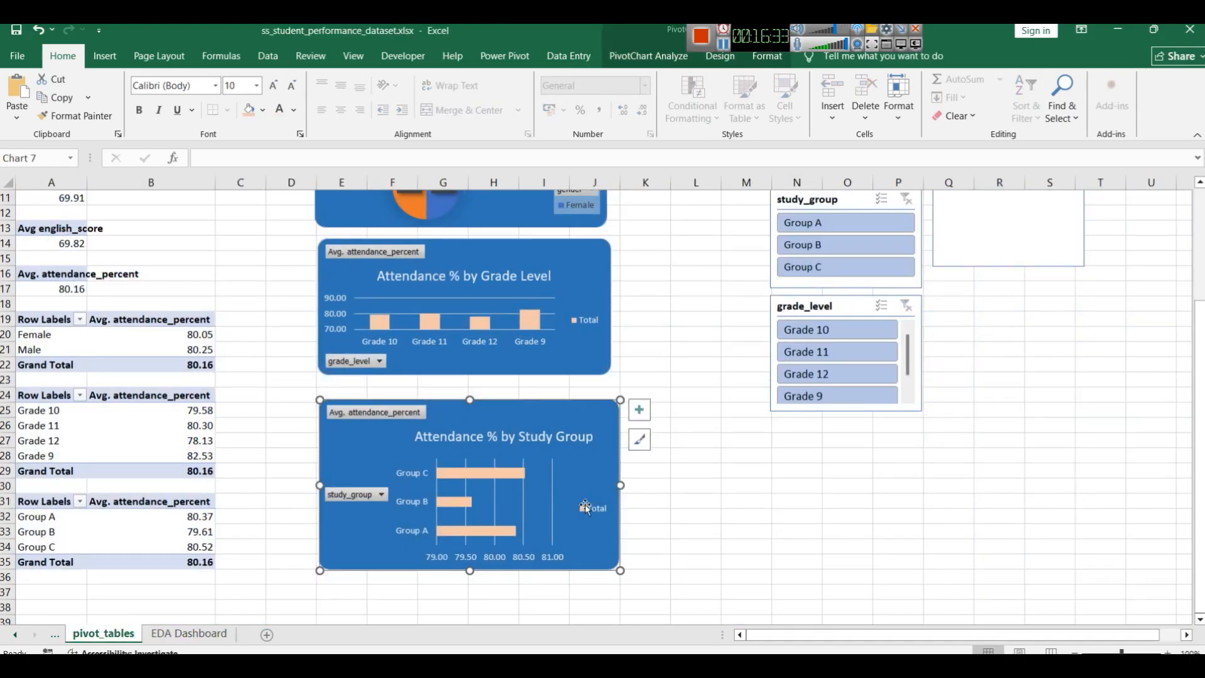
left_click(703, 478)
scroll(703, 478, "down", 2)
left_click_drag(129, 472, 25, 420)
key("ctrl+c")
left_click(44, 516)
key("ctrl+v")
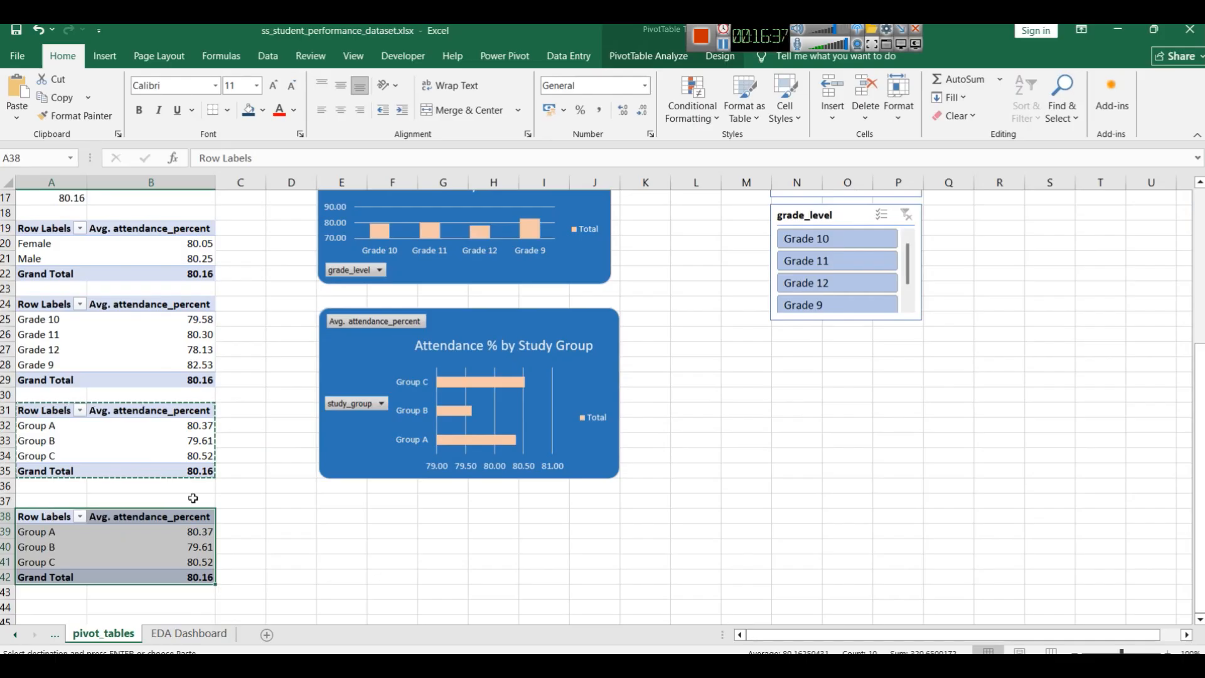
Step: Show the field list for the pasted pivot table at A38 and replace its study_group row field with extra_curricular
scroll(187, 497, "down", 2)
left_click(173, 486)
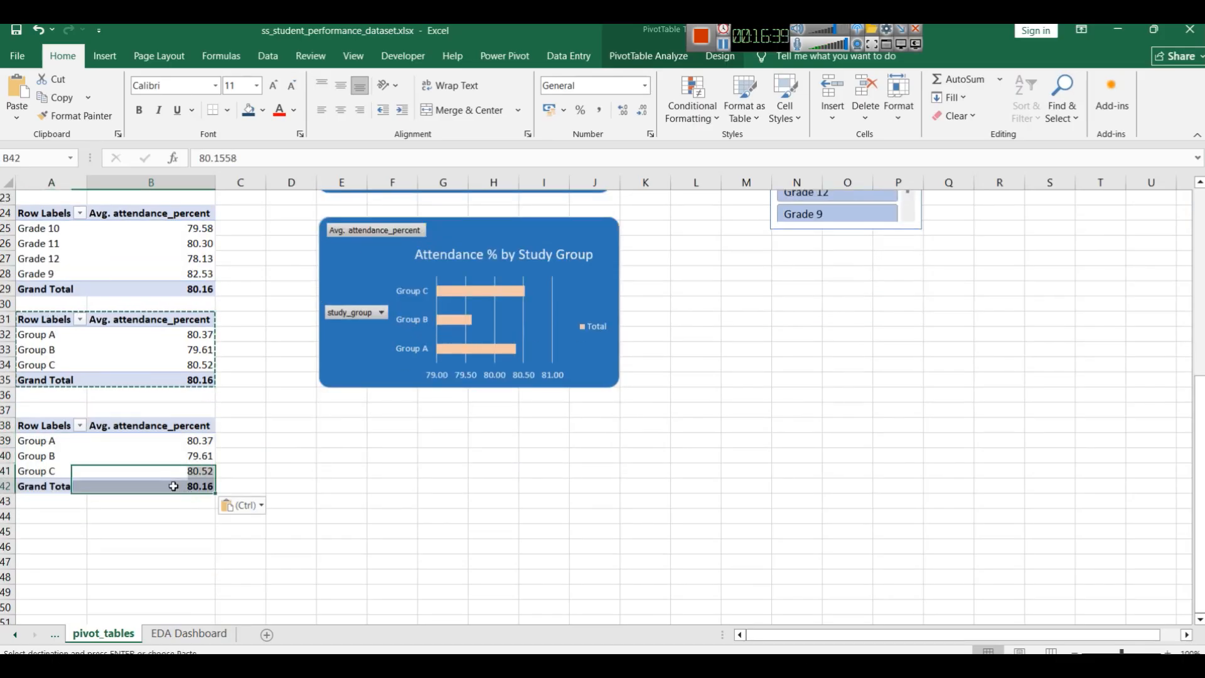
left_click(50, 431)
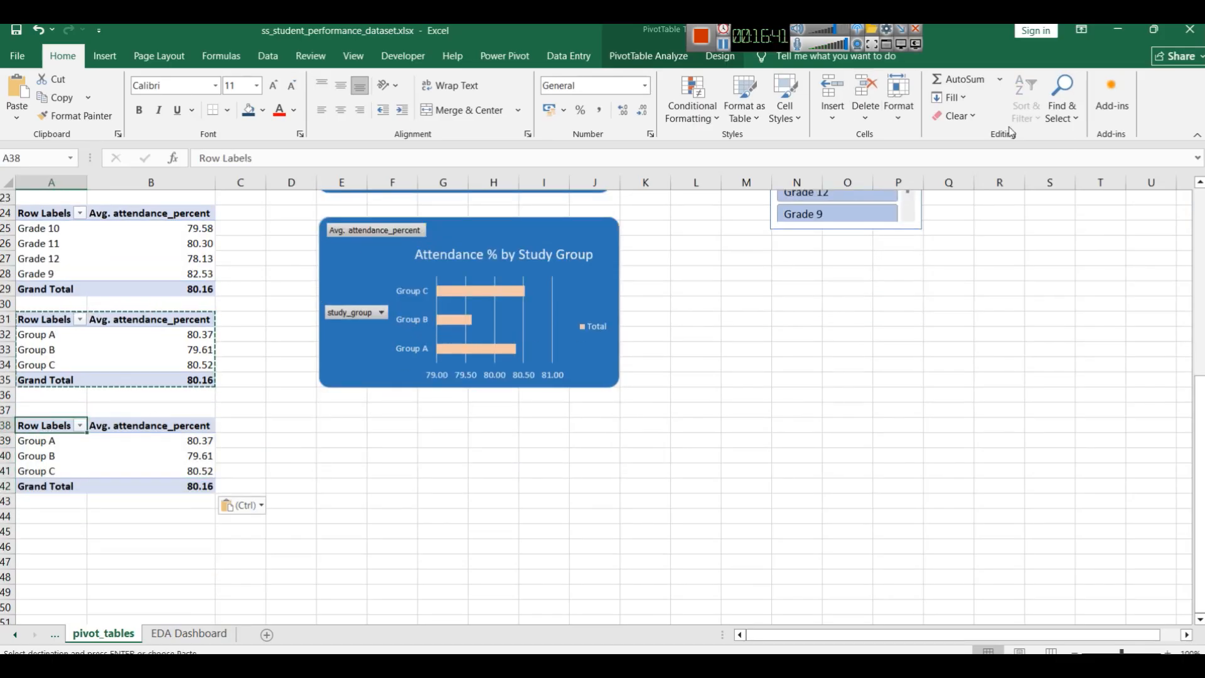
left_click(666, 61)
left_click(1080, 100)
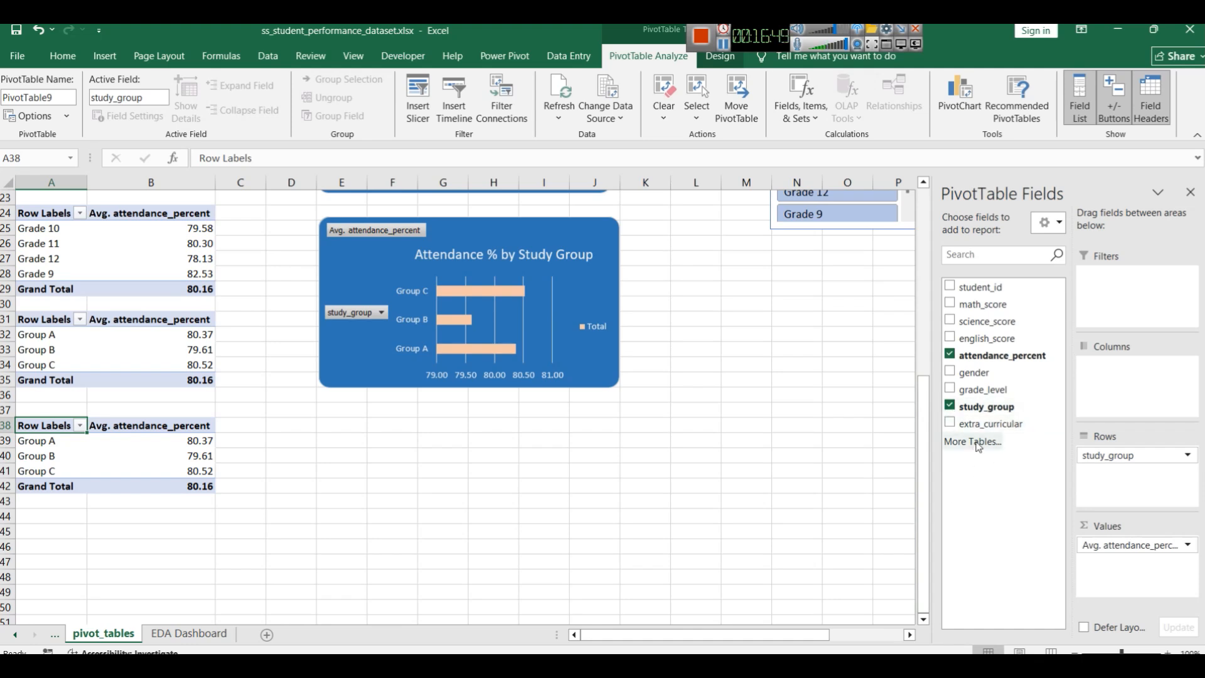
left_click(950, 406)
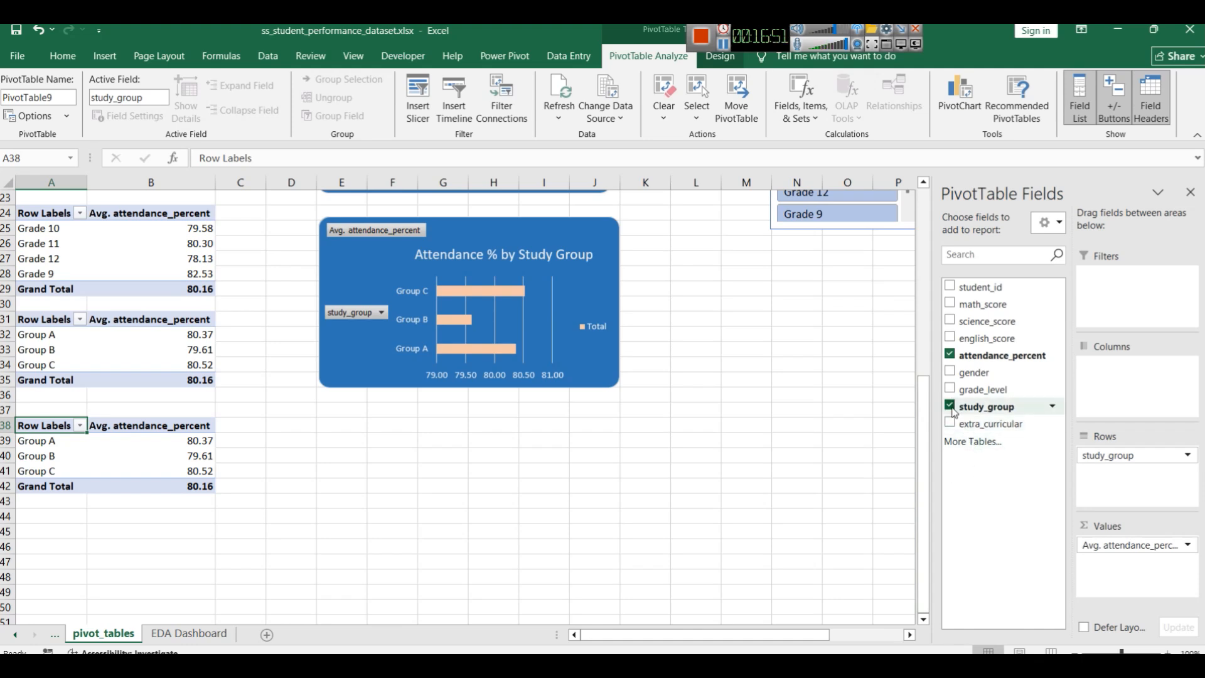
left_click(950, 422)
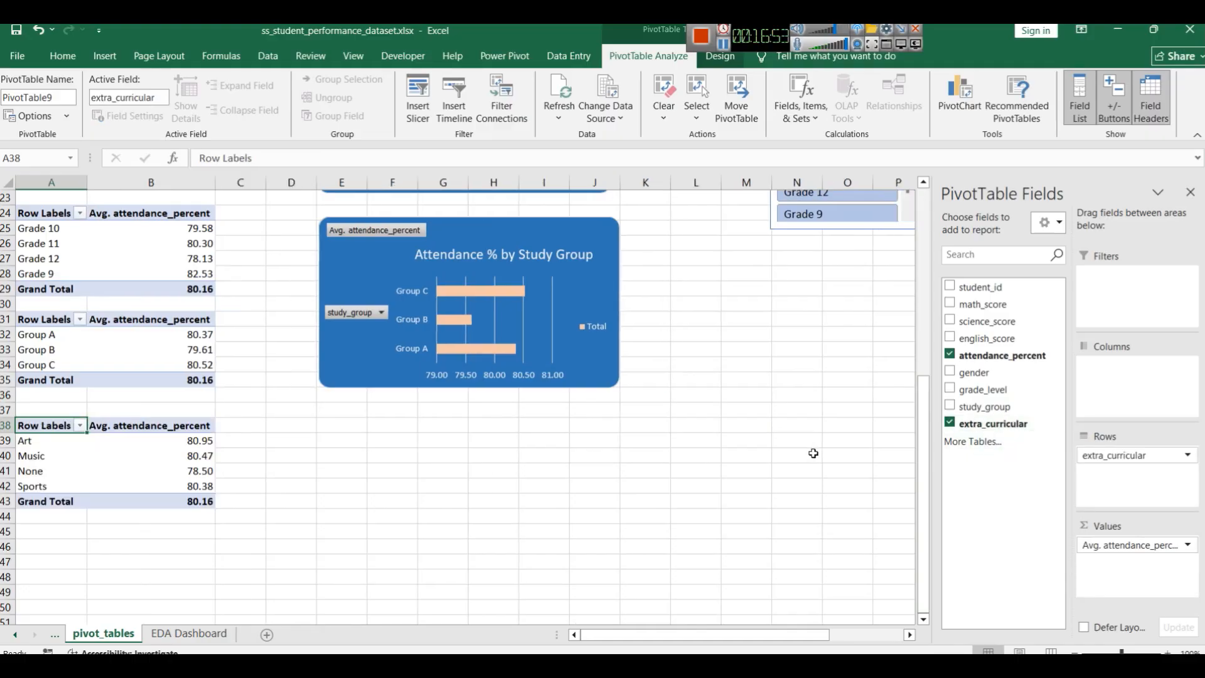
Step: Try to insert a sunburst chart and a treemap chart directly from the extra_curricular pivot table at A38
scroll(560, 433, "up", 2)
scroll(560, 502, "down", 1)
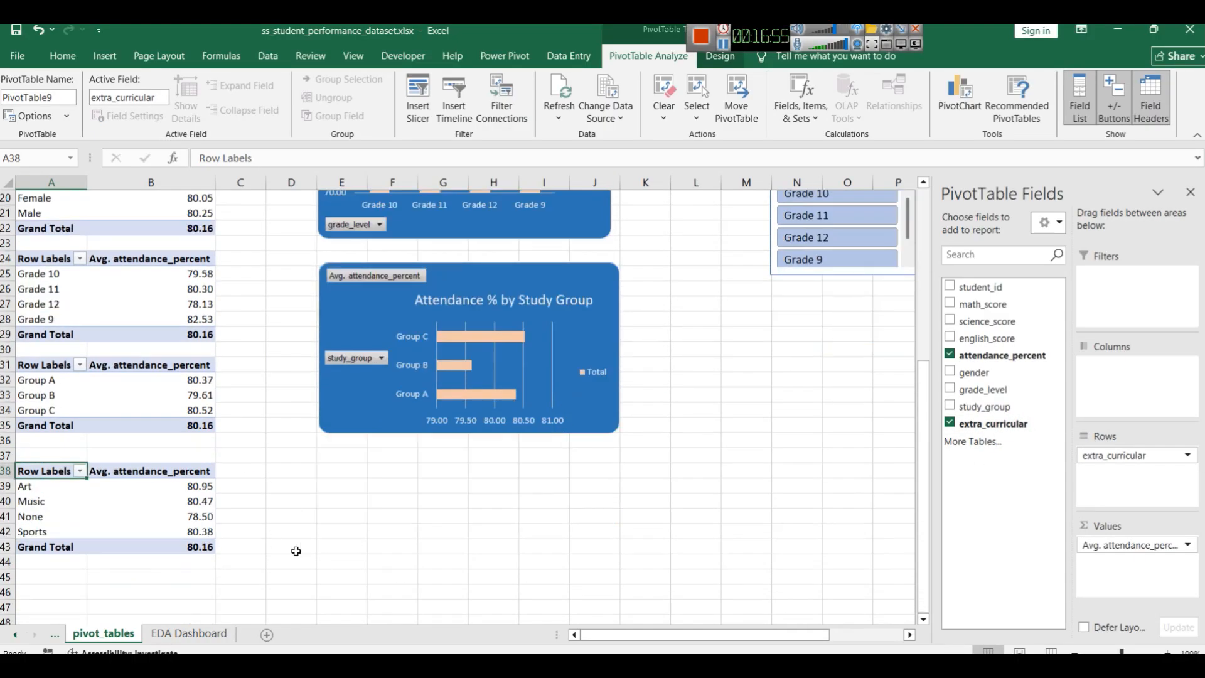
scroll(119, 505, "down", 3)
scroll(113, 505, "up", 3)
left_click(105, 55)
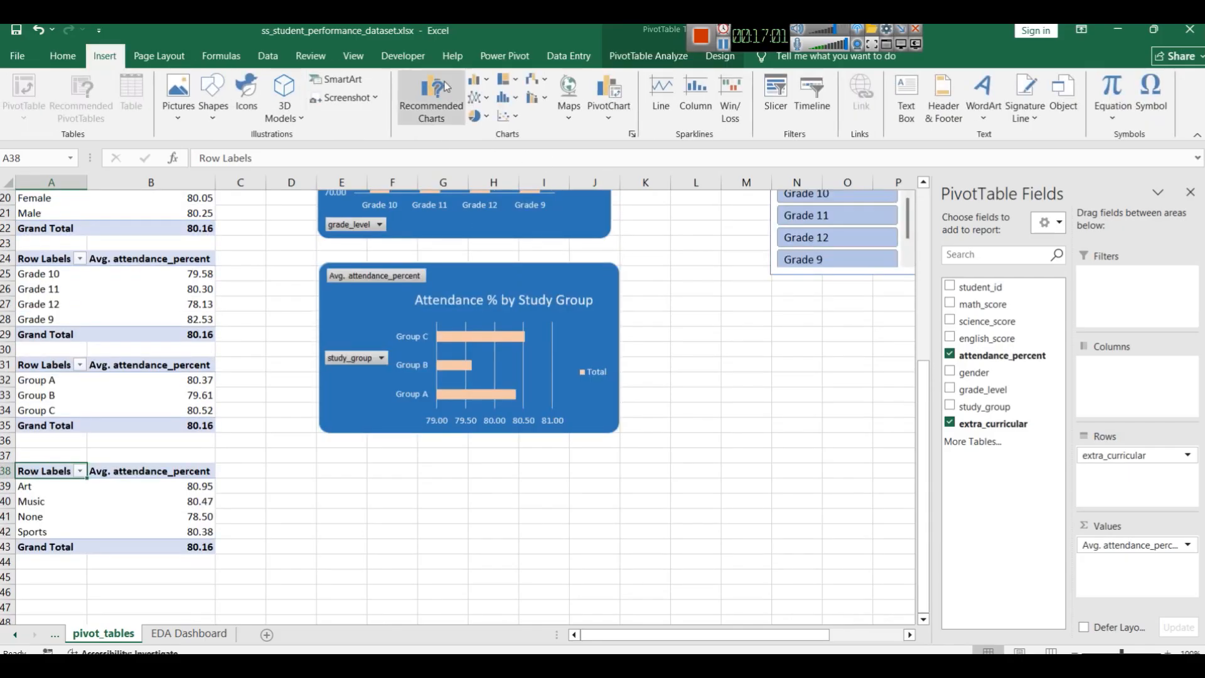
left_click(509, 79)
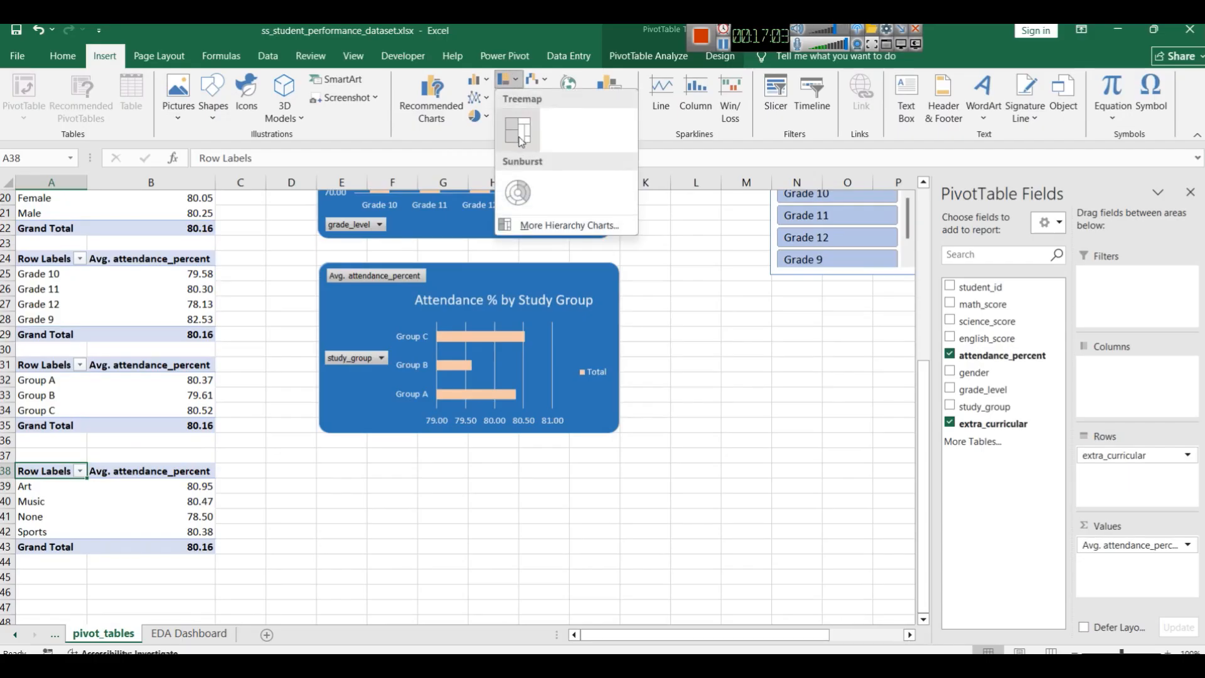
left_click(519, 192)
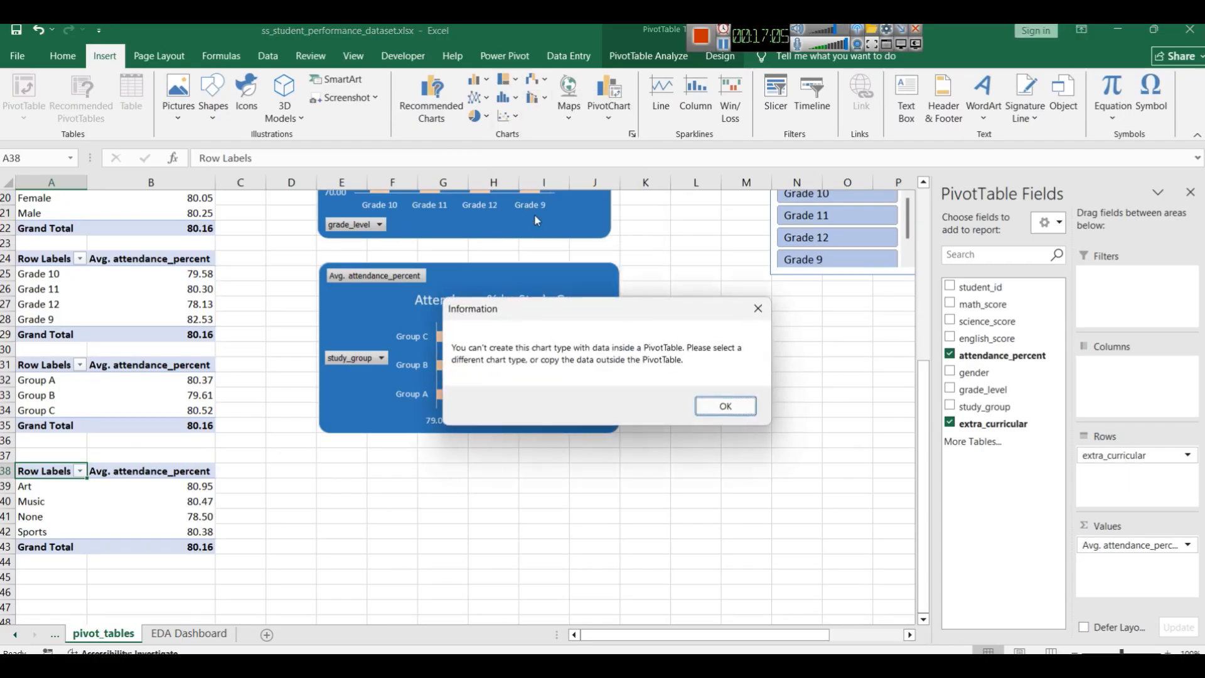
left_click(740, 405)
left_click(508, 79)
left_click(526, 129)
left_click(738, 405)
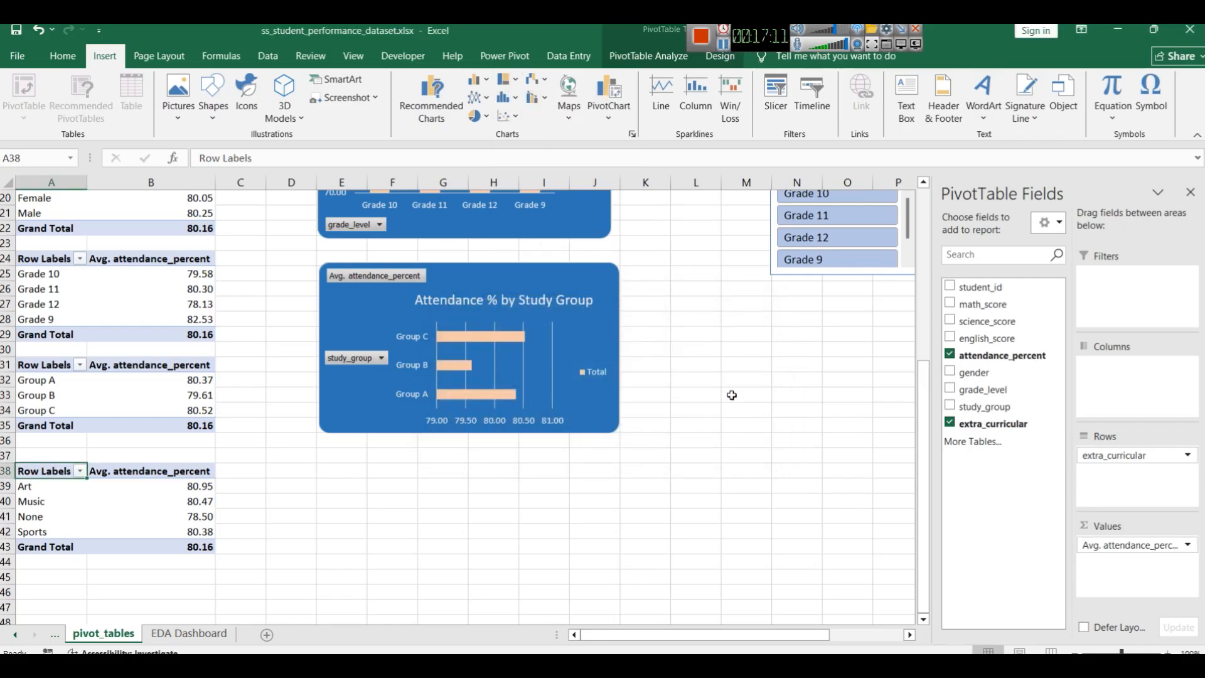
Step: Copy the extra_curricular pivot table range A38:B42 without its grand total and paste it at A47
left_click_drag(188, 533, 33, 473)
key("ctrl+c")
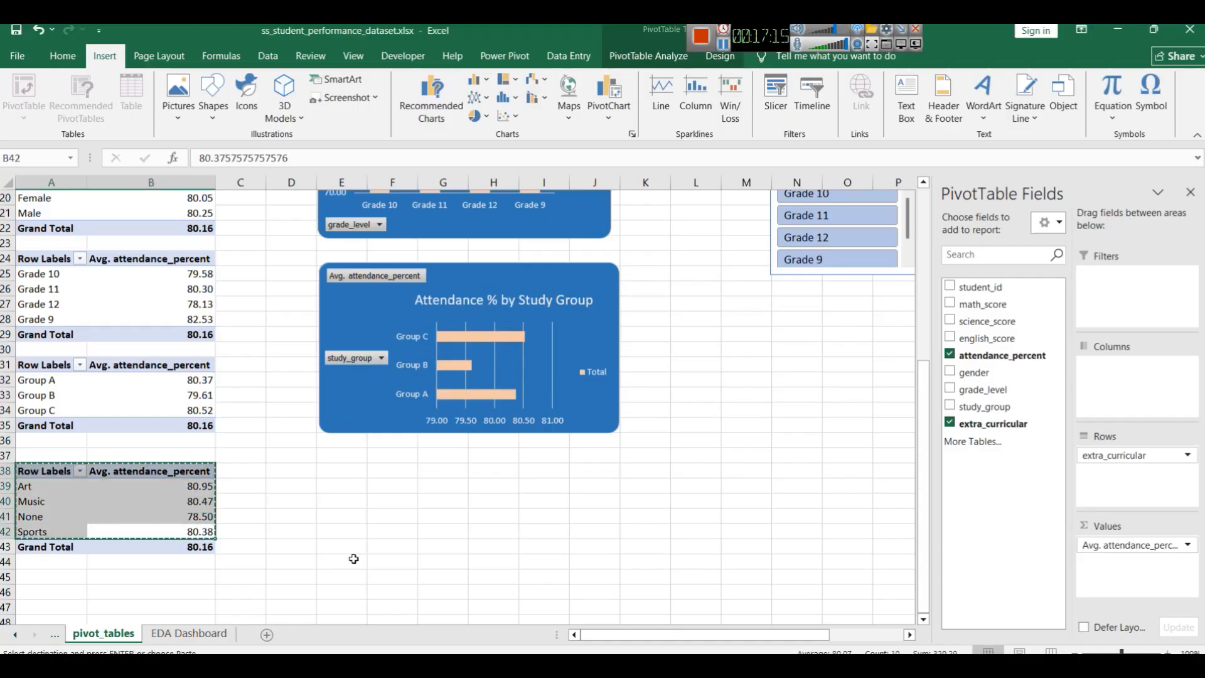
scroll(280, 594, "down", 2)
left_click(44, 516)
key("ctrl+v")
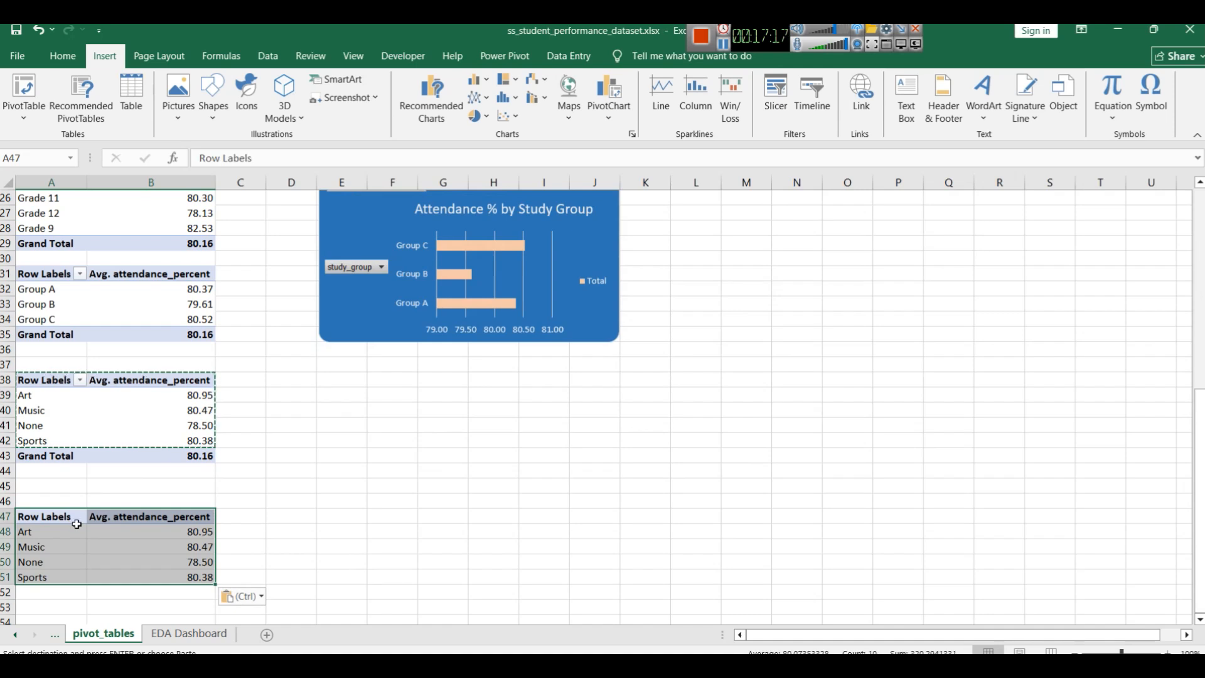
Step: Insert a treemap chart from the copied attendance data in A47:B51
left_click(271, 550)
left_click_drag(188, 576, 38, 516)
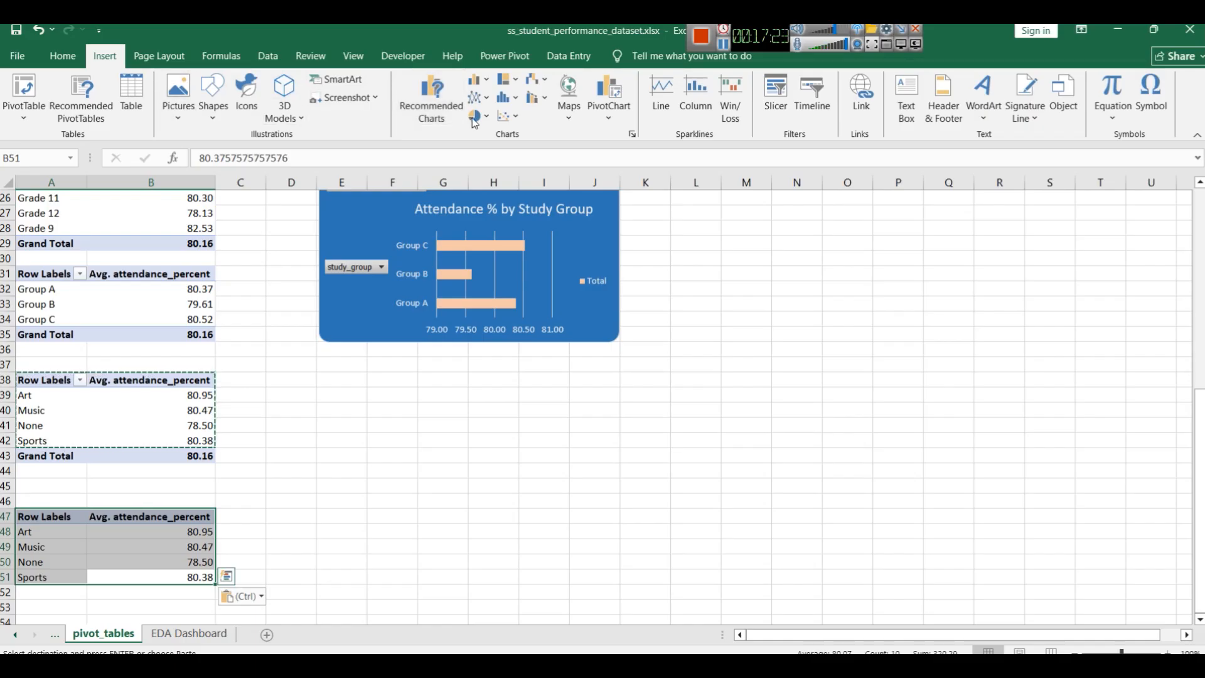
left_click(510, 80)
left_click(518, 129)
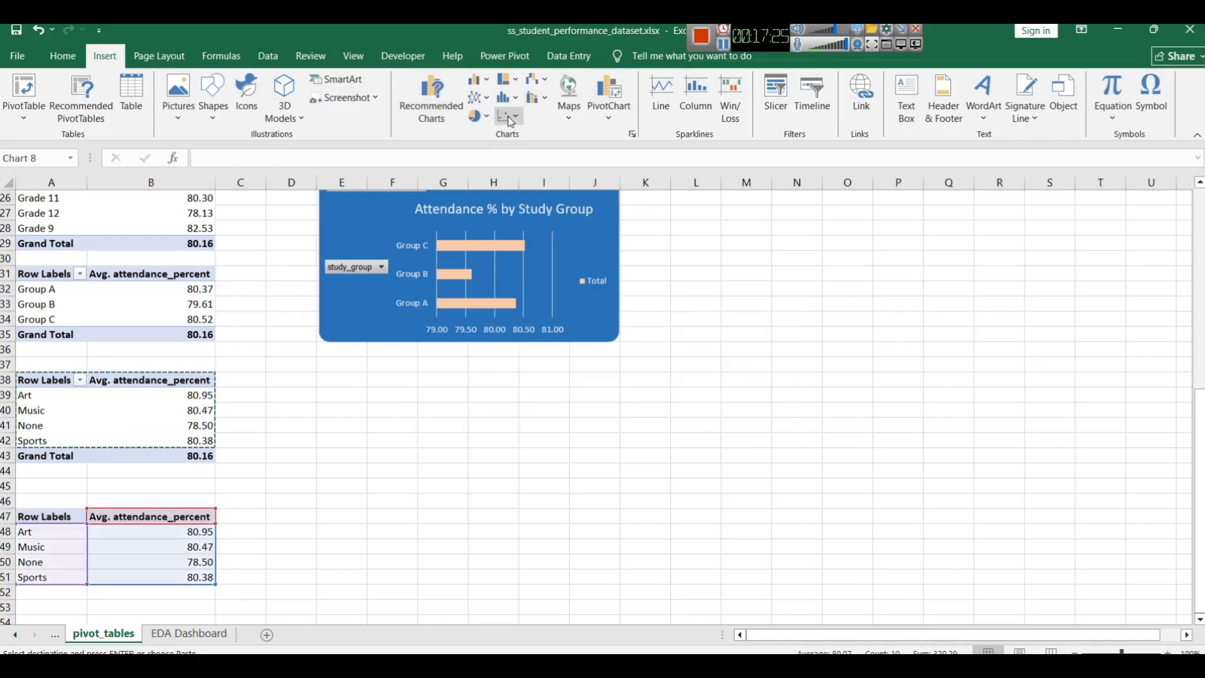
Step: Shrink the treemap chart to about the width of columns E to I and place it below the study group chart
left_click_drag(675, 308, 639, 379)
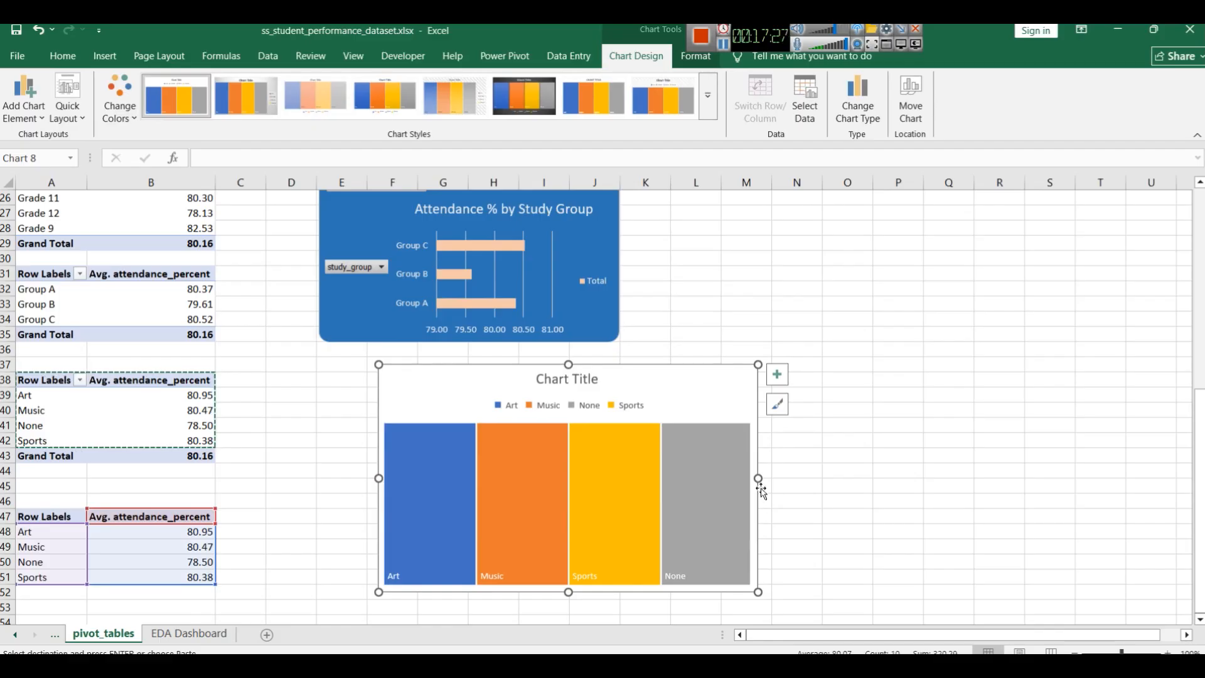
left_click_drag(759, 479, 655, 468)
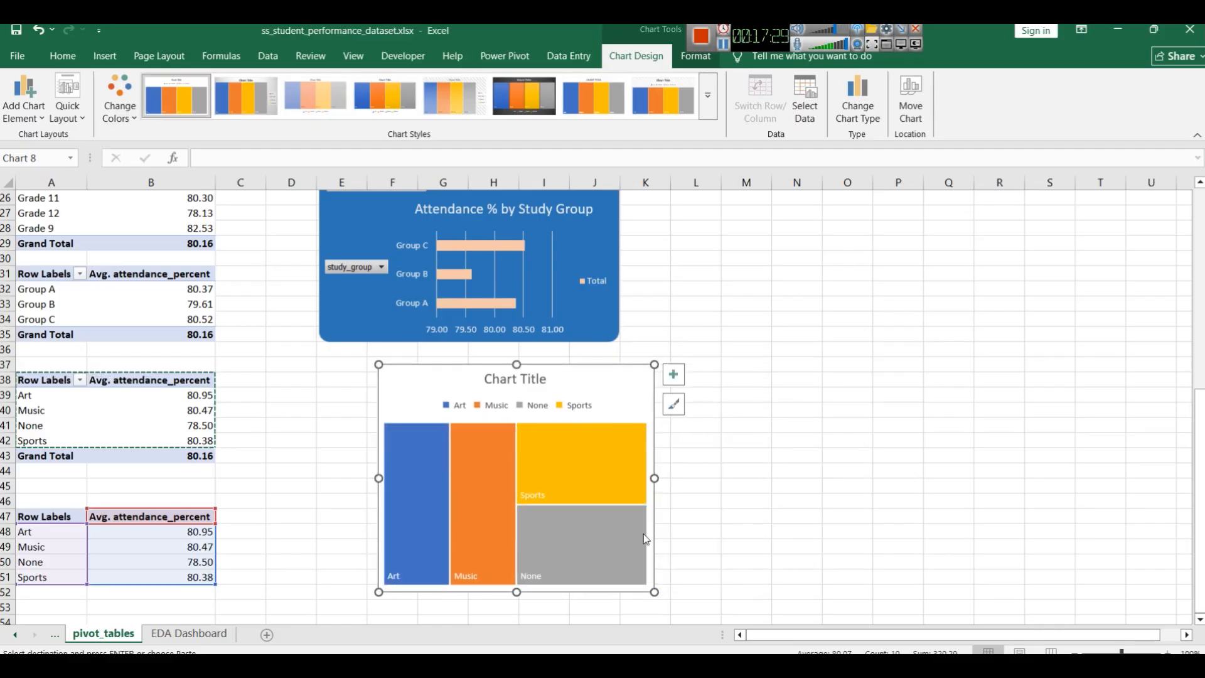
left_click_drag(517, 363, 494, 379)
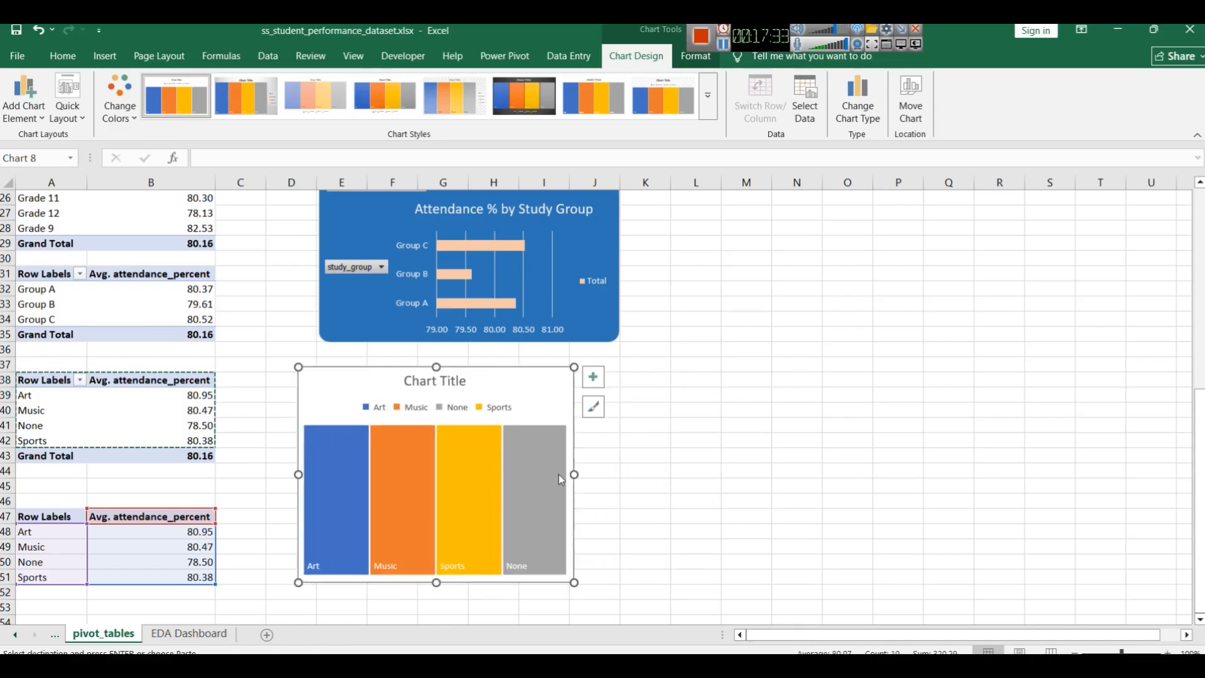
left_click_drag(573, 472, 538, 472)
left_click_drag(486, 381, 503, 383)
left_click_drag(434, 368, 433, 383)
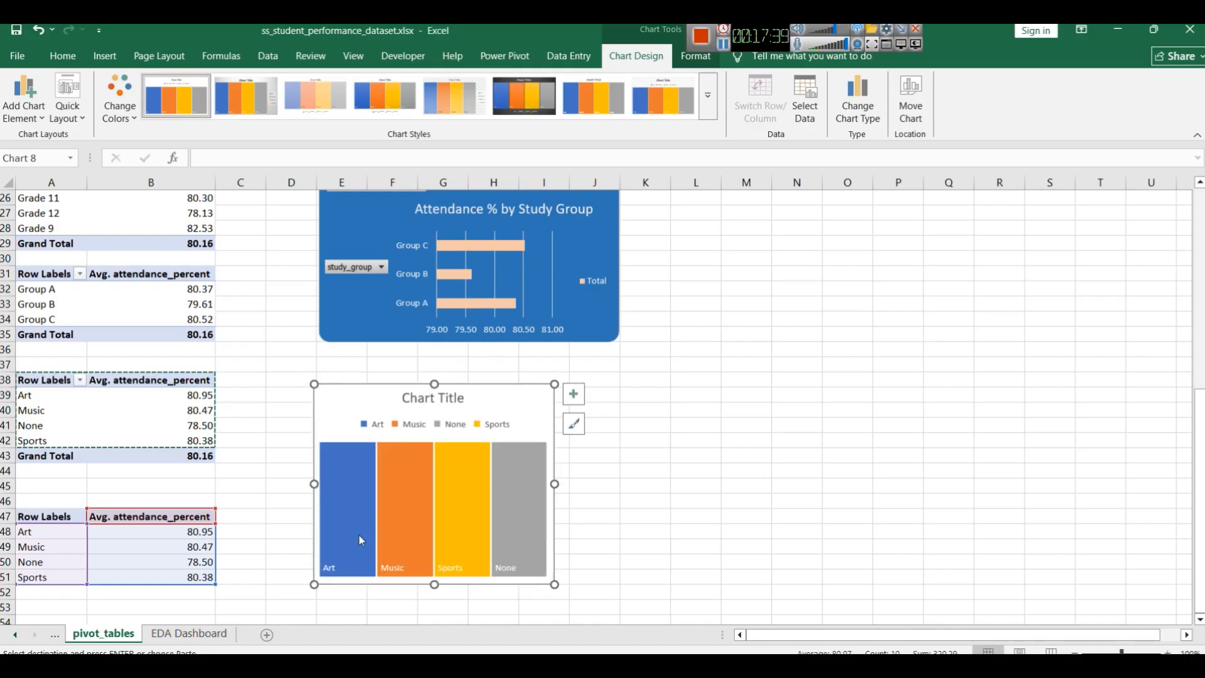
mouse_move(359, 529)
mouse_move(402, 519)
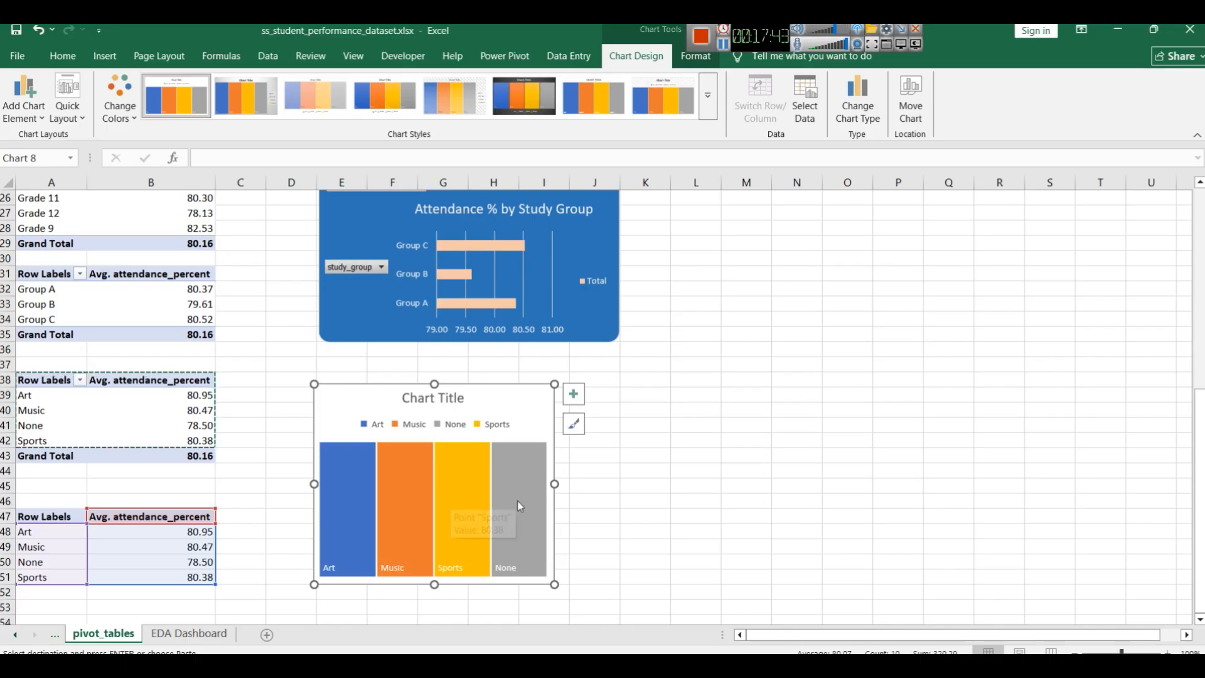
left_click_drag(514, 408, 532, 406)
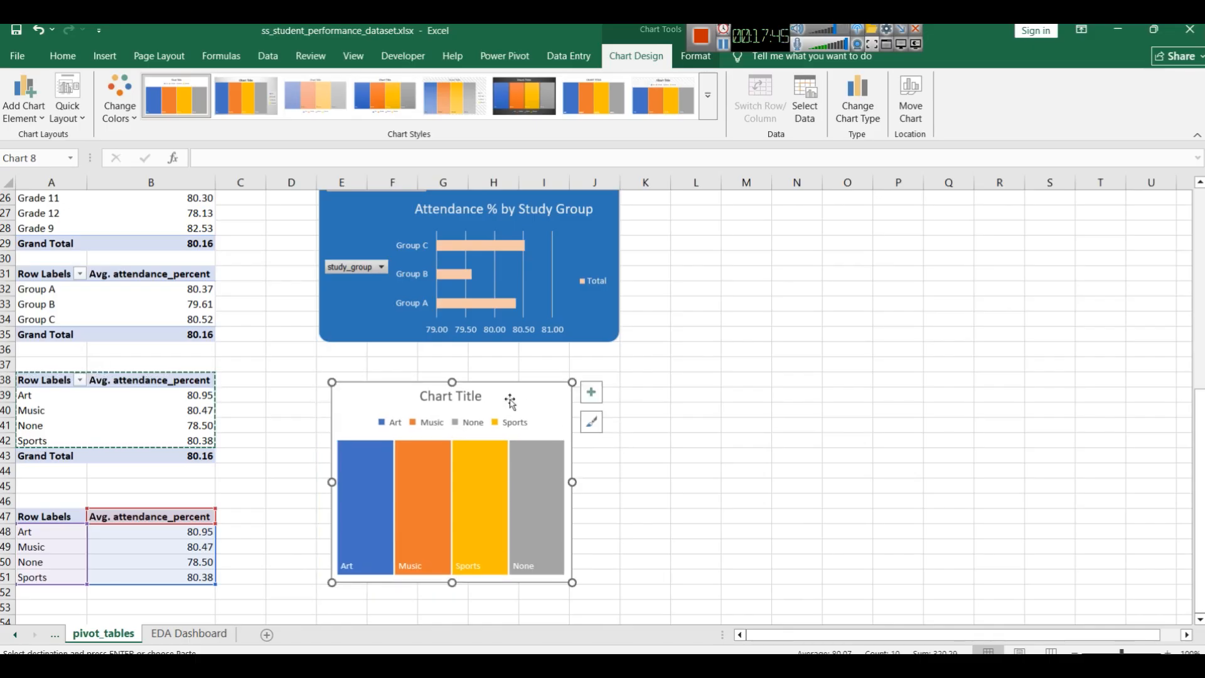
left_click_drag(573, 479, 591, 481)
left_click_drag(460, 382, 461, 394)
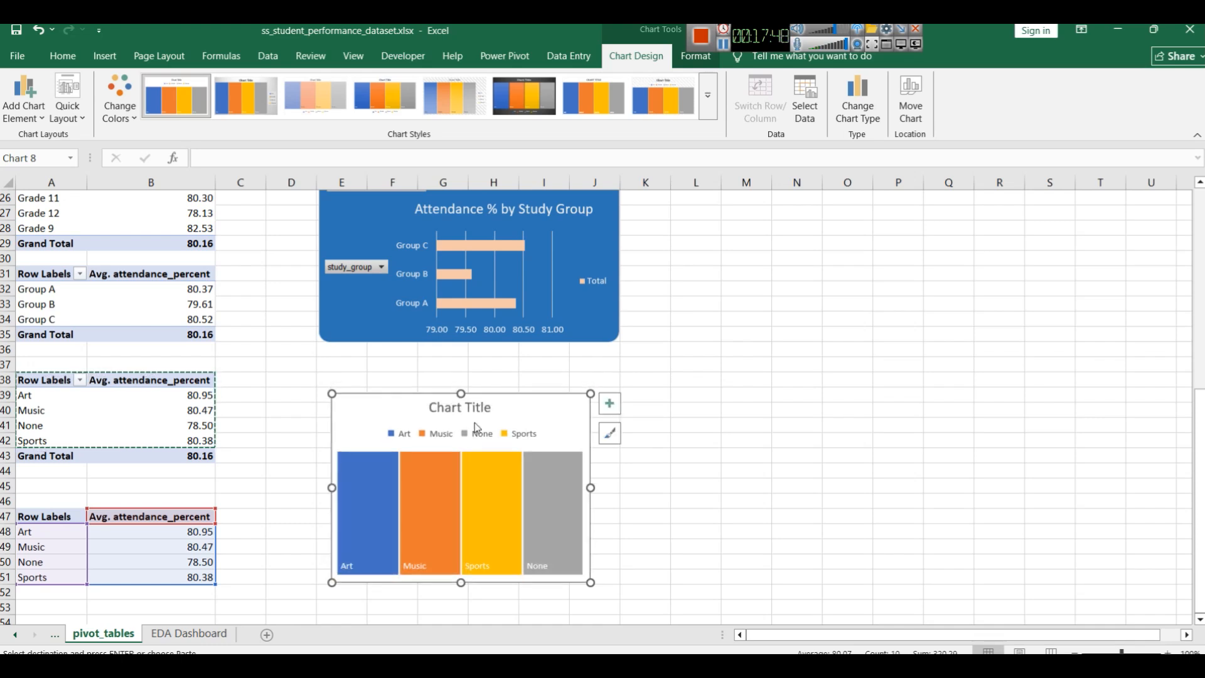
Step: Try chart Style 7 and Style 5 on the treemap chart
left_click(609, 433)
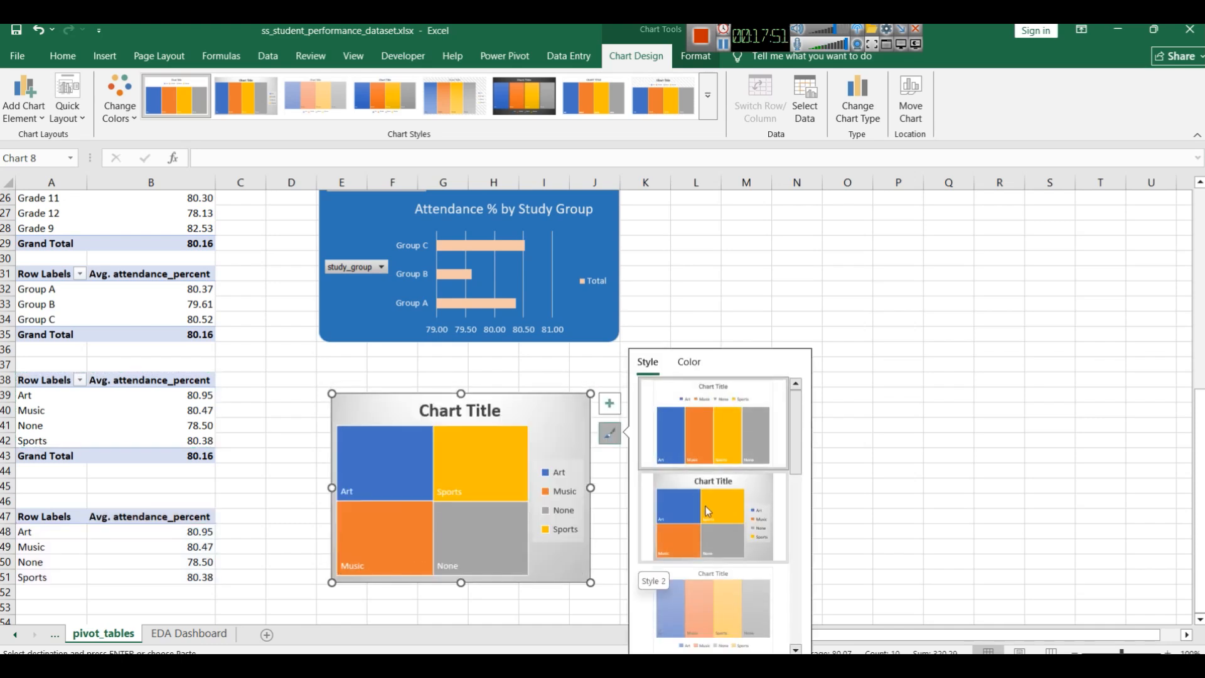
scroll(722, 522, "down", 2)
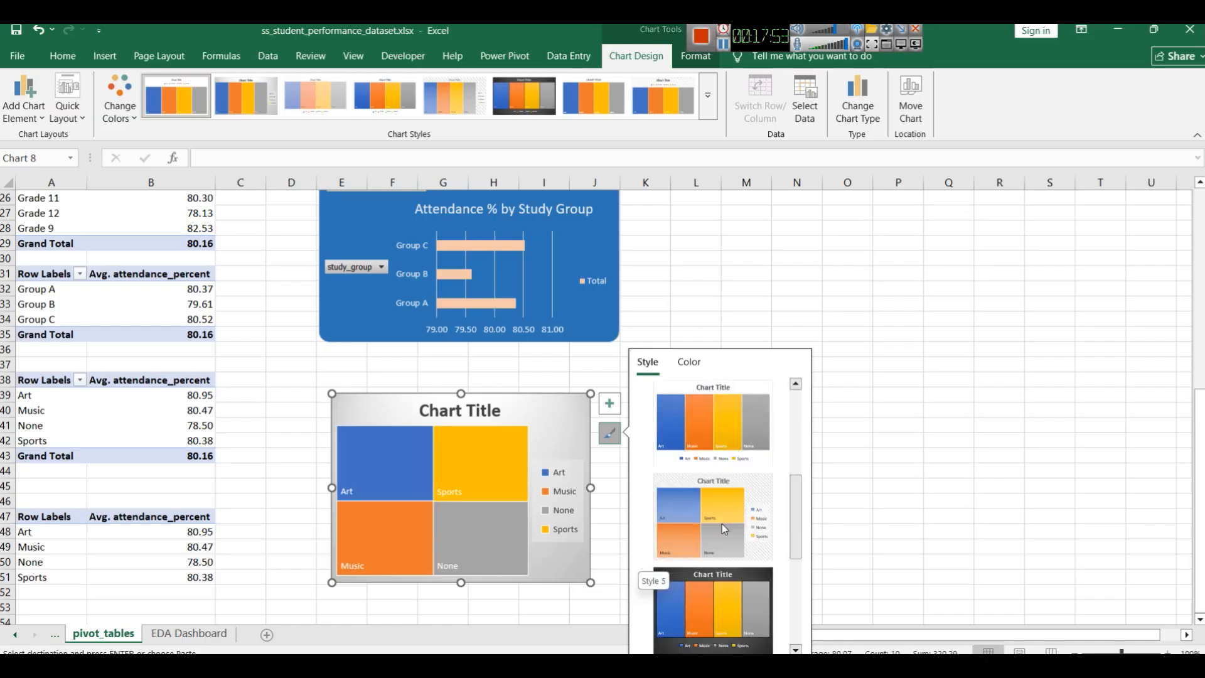
left_click(722, 526)
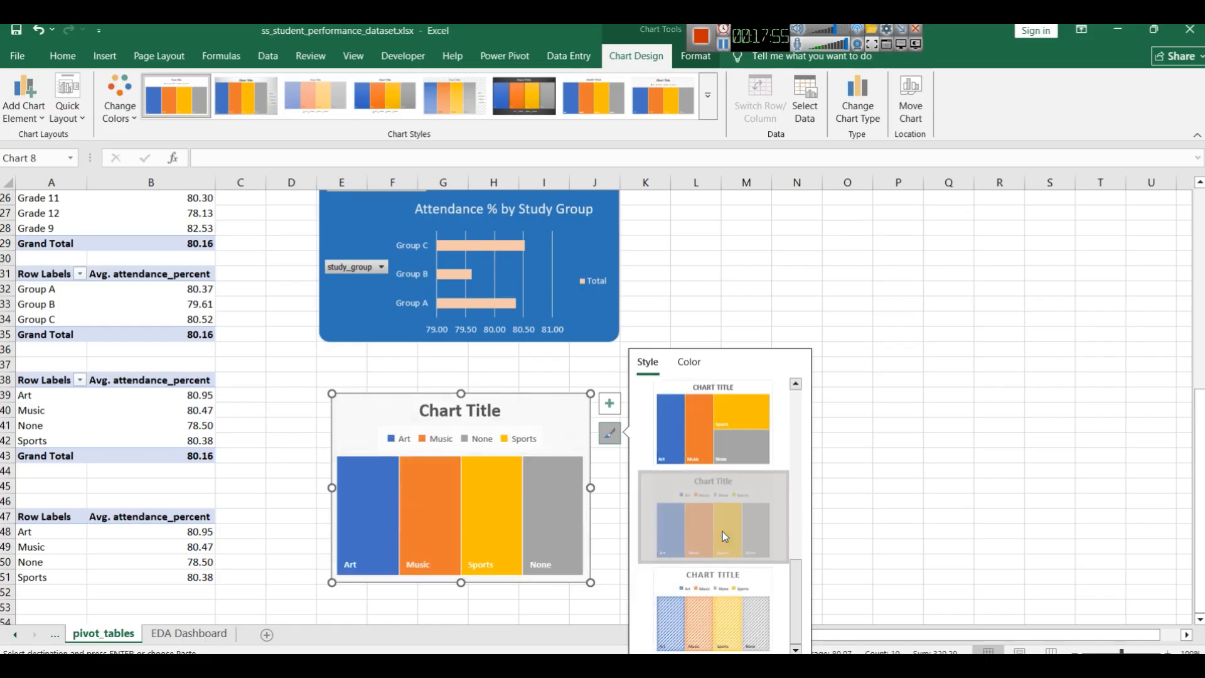
left_click(722, 452)
scroll(745, 459, "up", 3)
scroll(745, 458, "down", 1)
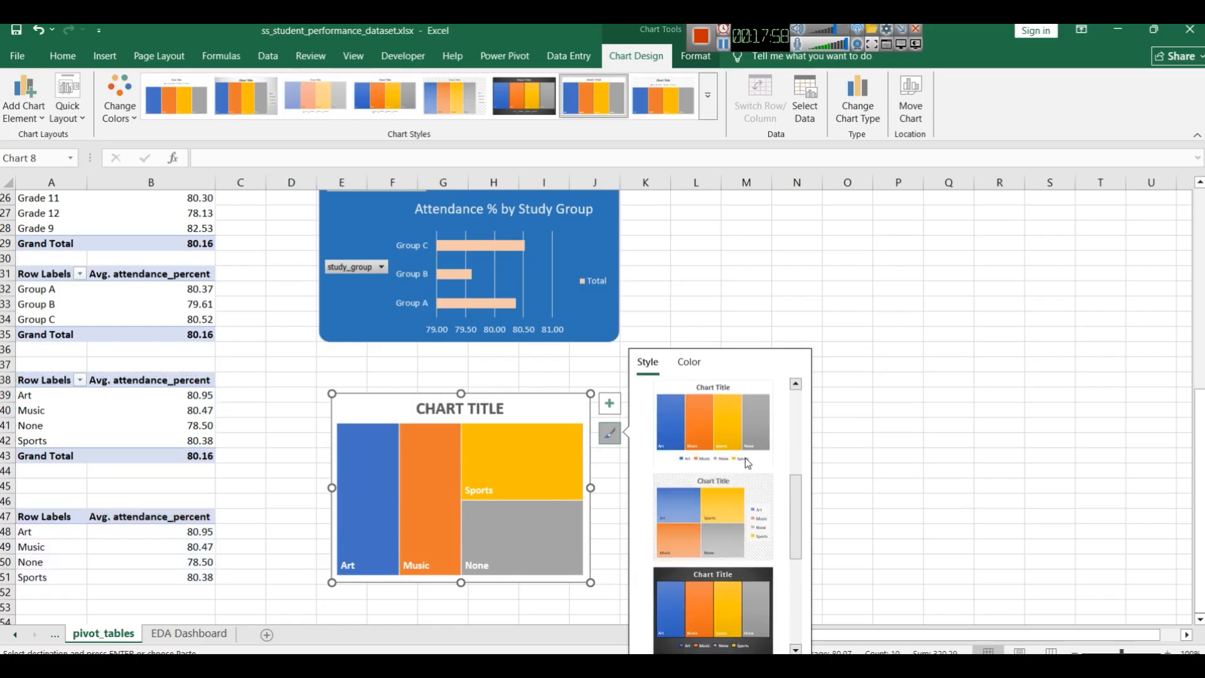
left_click(746, 532)
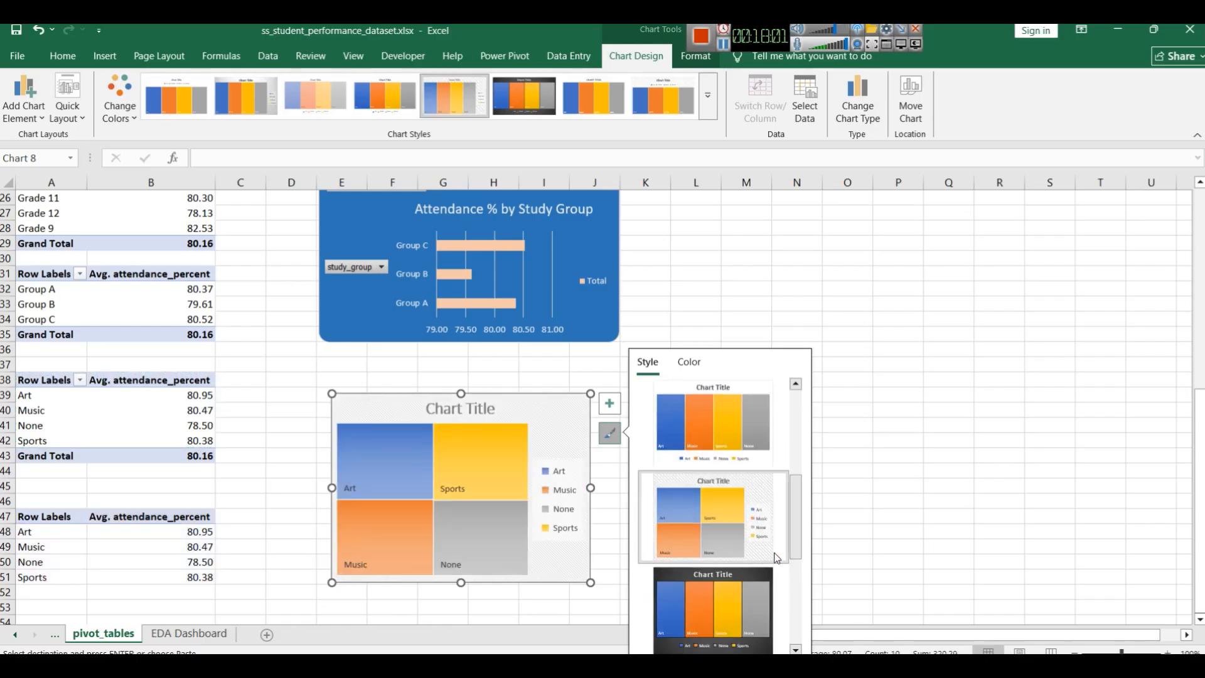
Step: Apply the dark chart Style 6 to the treemap and widen the chart slightly to about the study group chart's edge
scroll(733, 546, "up", 1)
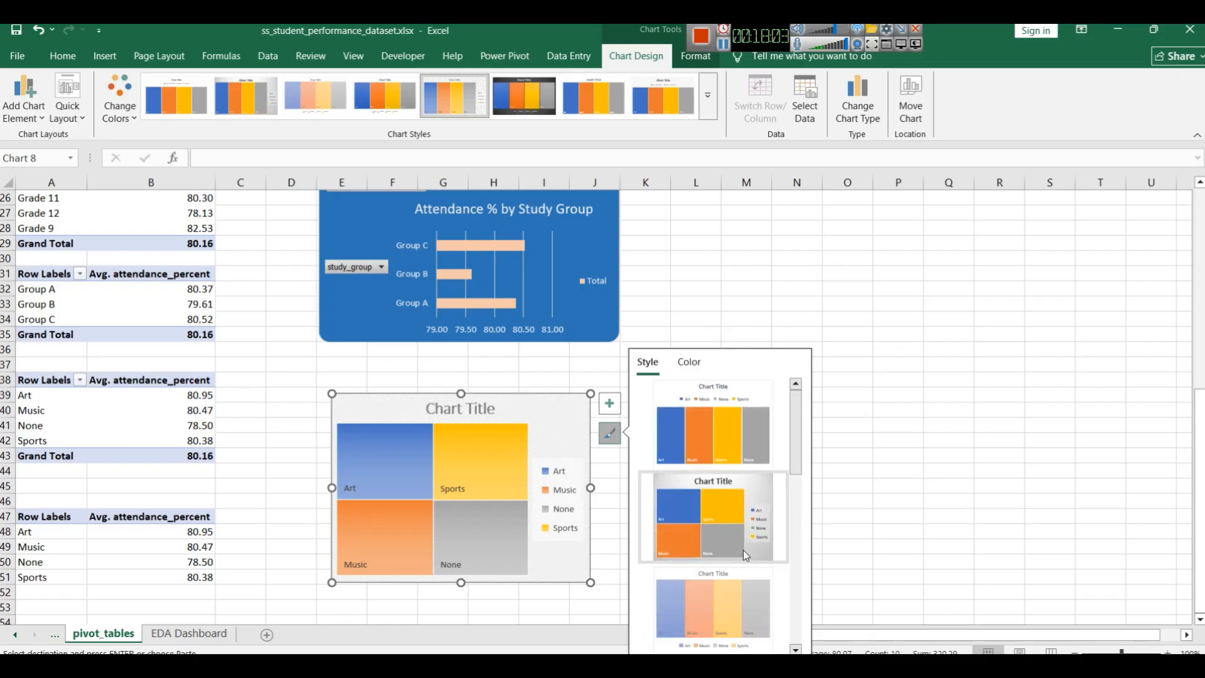
scroll(736, 521, "down", 3)
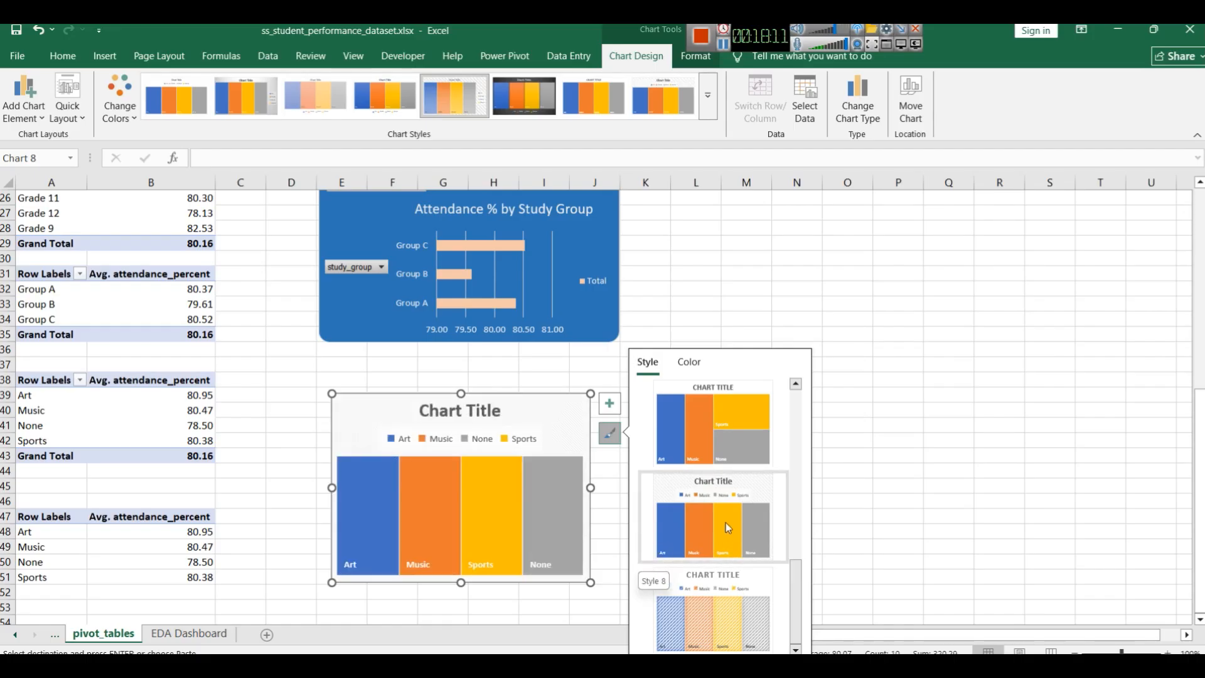
scroll(725, 522, "up", 3)
scroll(738, 522, "down", 3)
left_click(751, 597)
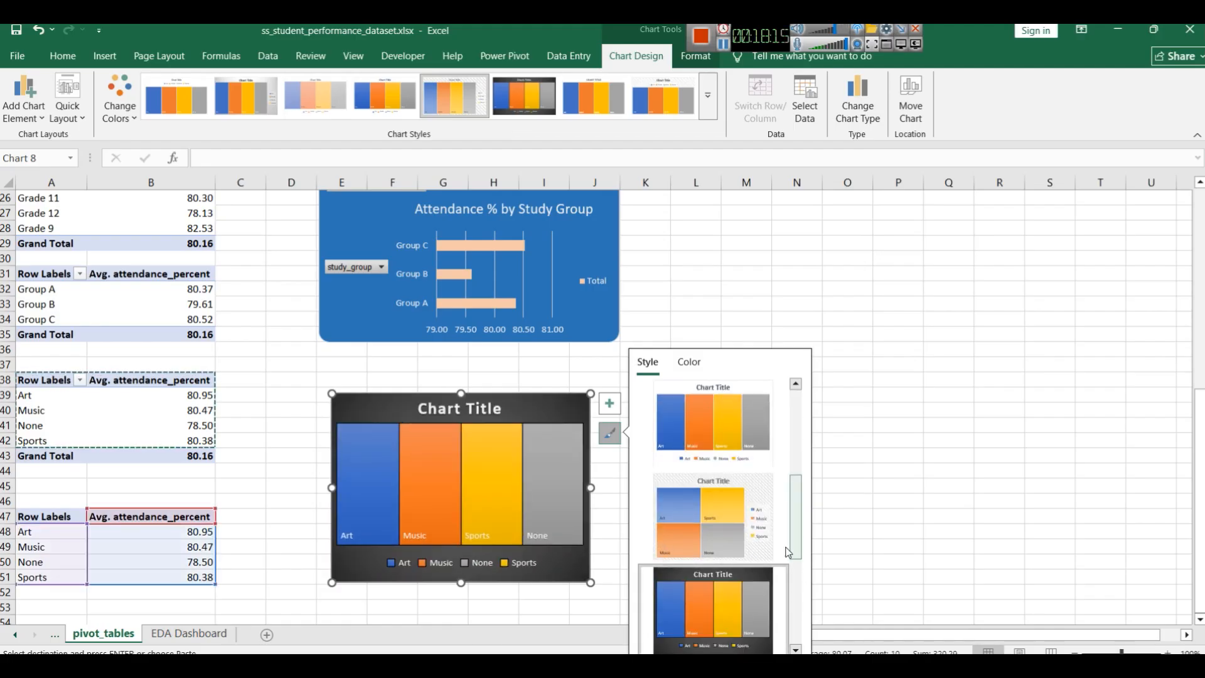
left_click(847, 585)
left_click(583, 505)
left_click_drag(591, 487, 610, 487)
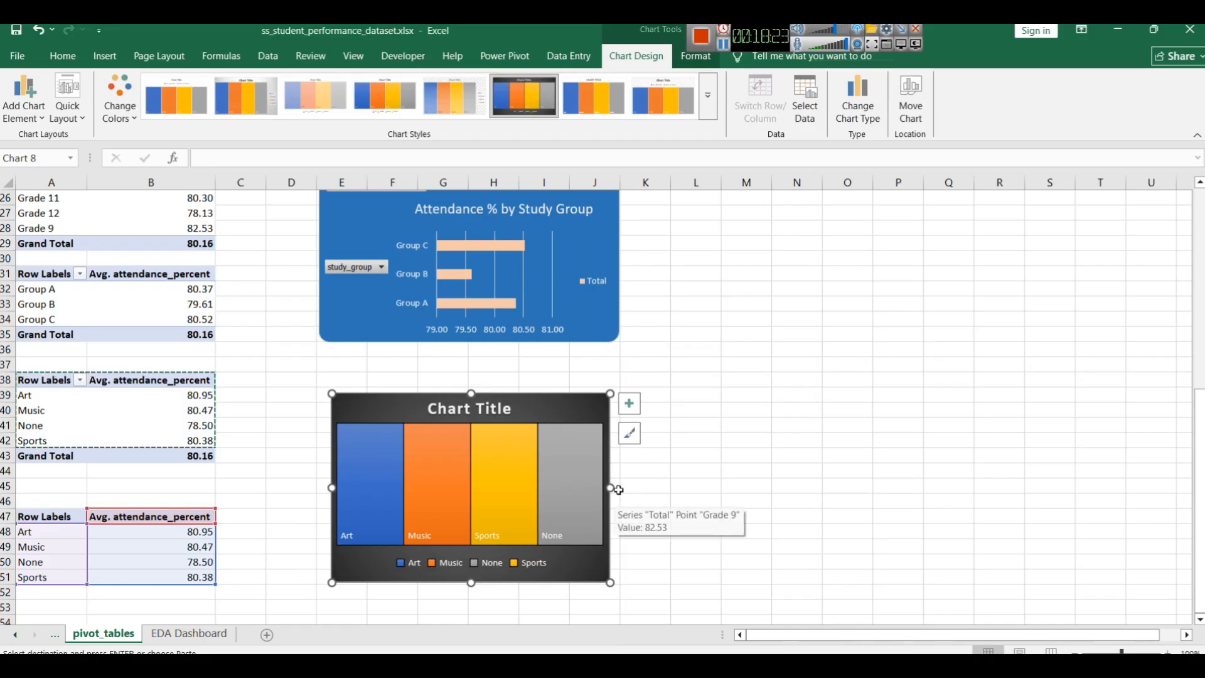
Step: Fill the treemap's chart area with the dark blue theme colour used by the study group chart
left_click(629, 433)
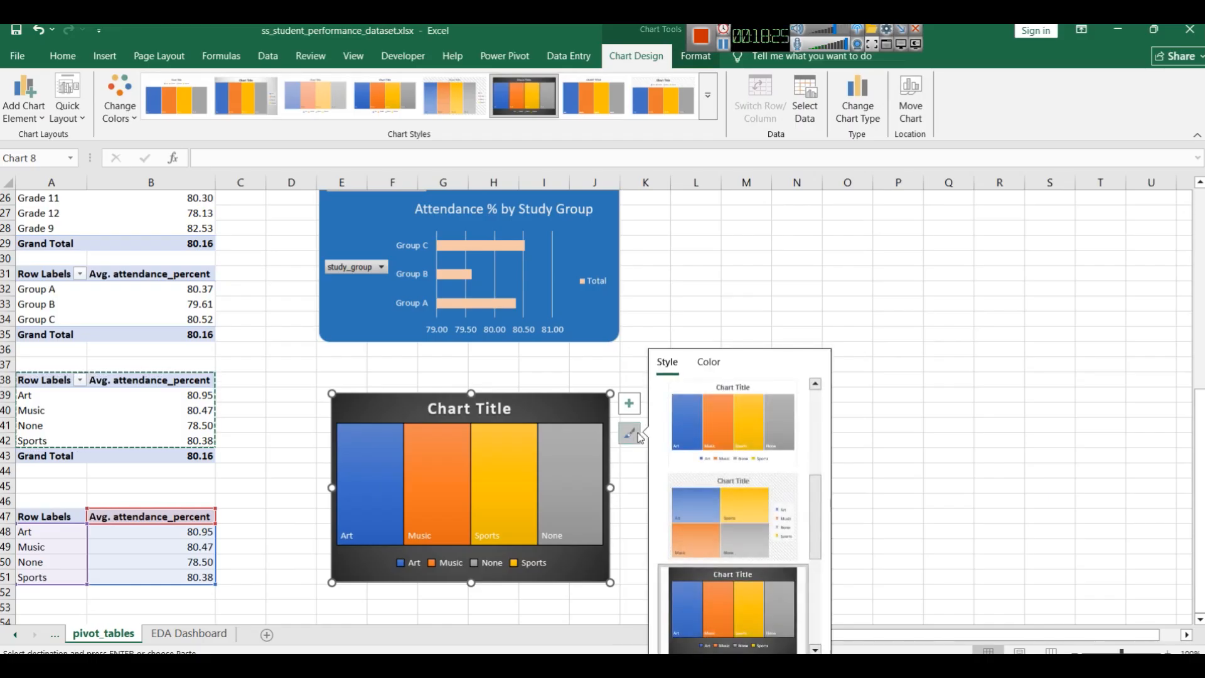
right_click(546, 405)
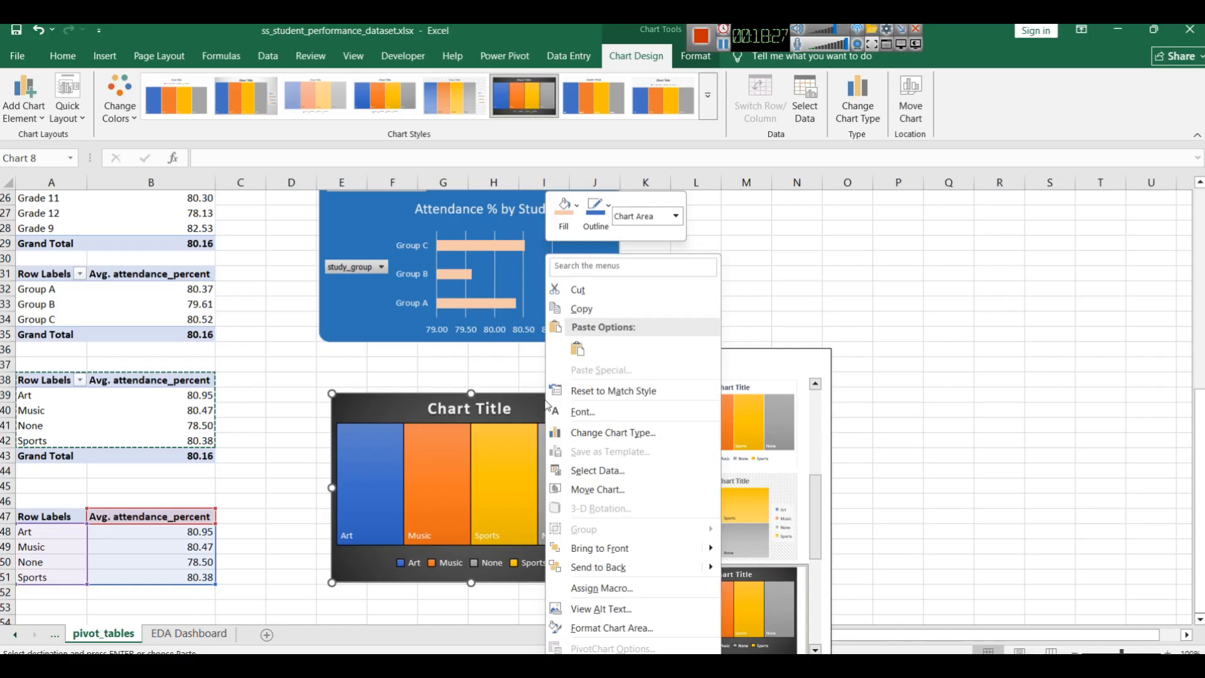
left_click(565, 210)
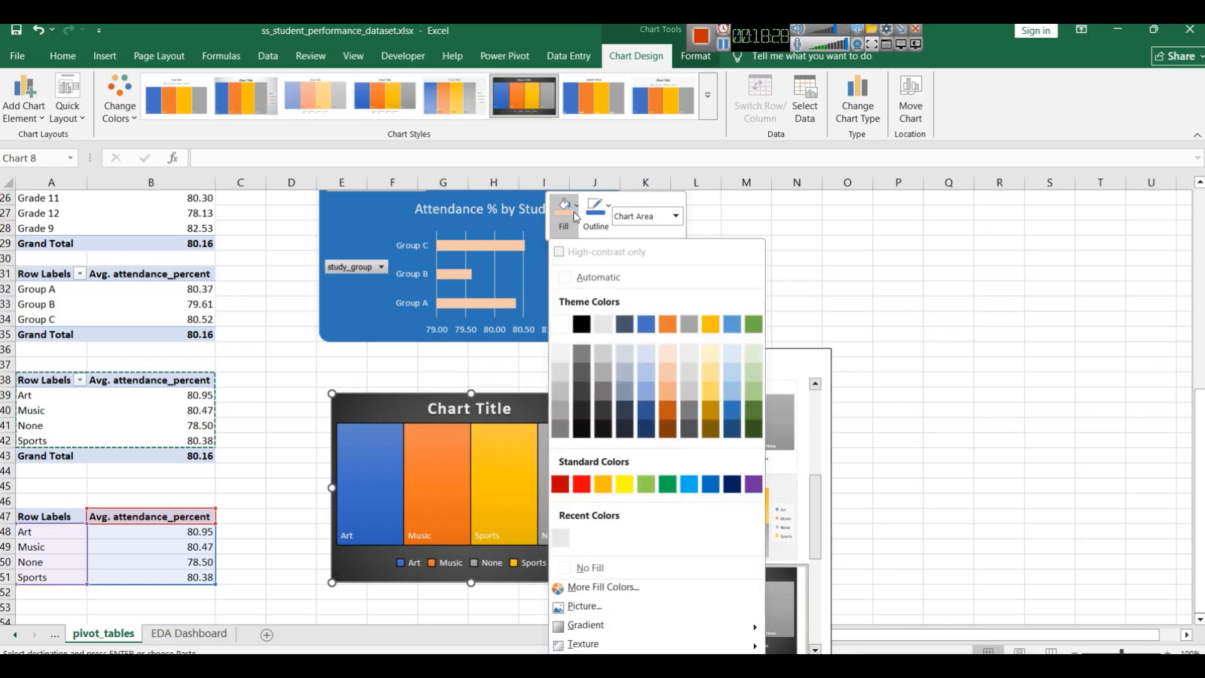
left_click(733, 413)
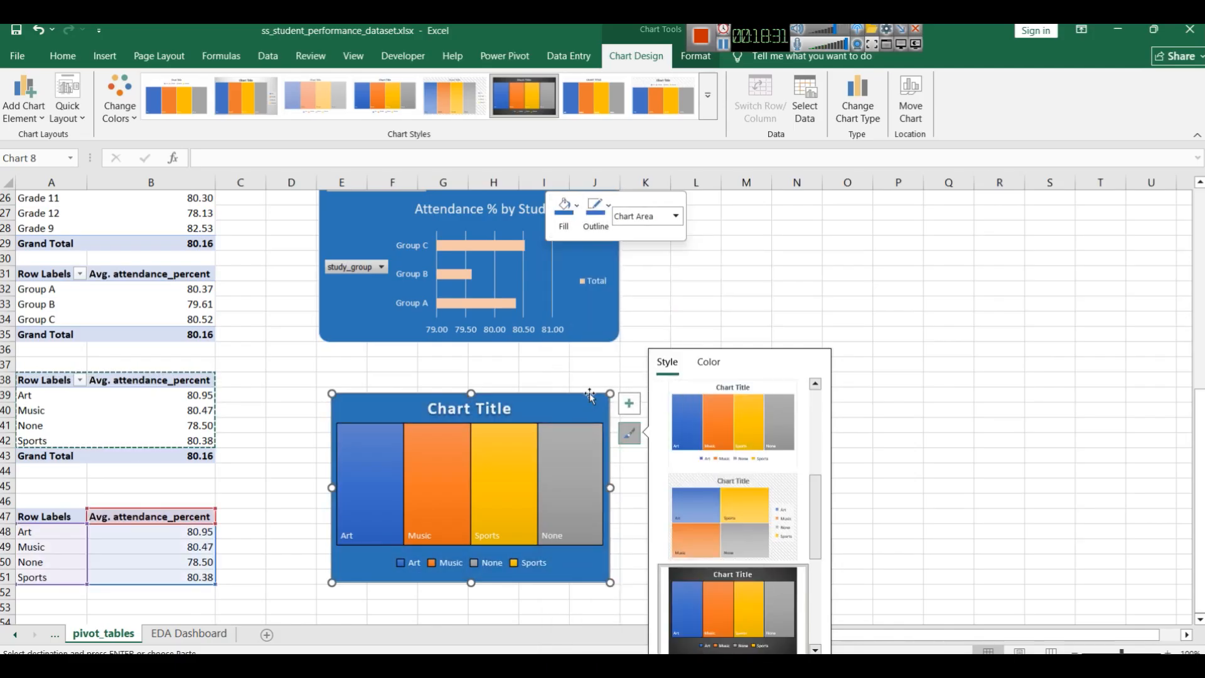
Step: Open the chart area formatting options for the treemap and go to its border settings
right_click(562, 409)
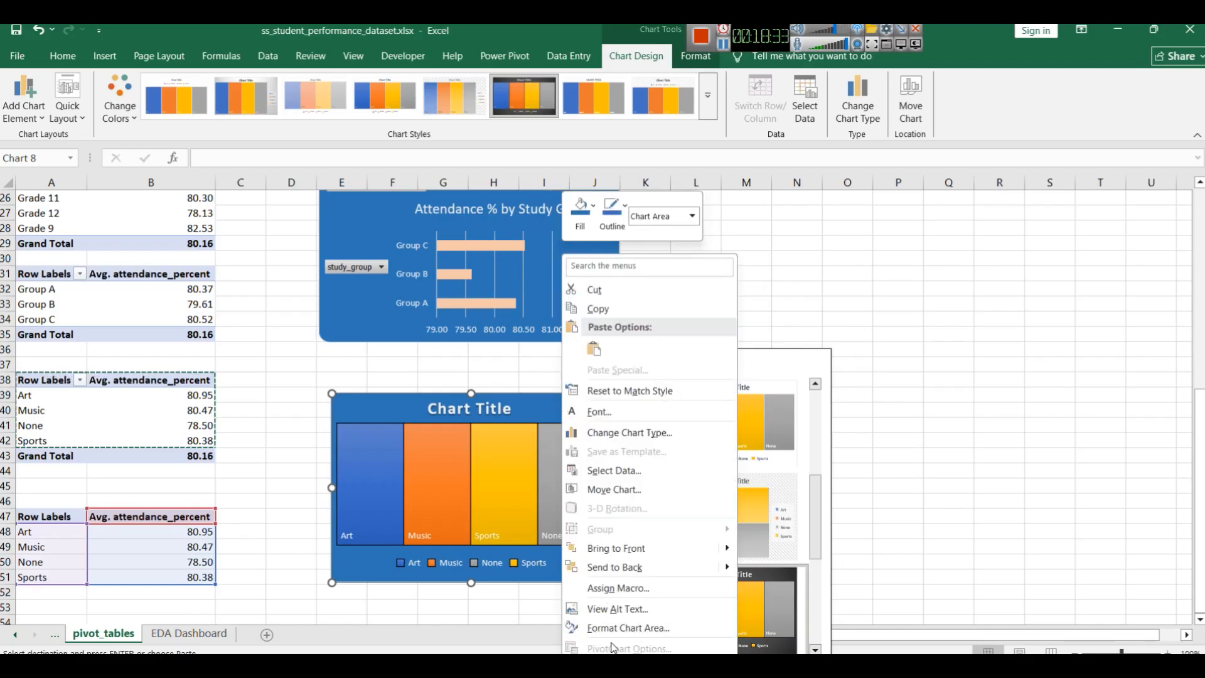
left_click(628, 628)
scroll(1067, 396, "down", 2)
scroll(1078, 461, "up", 1)
right_click(557, 407)
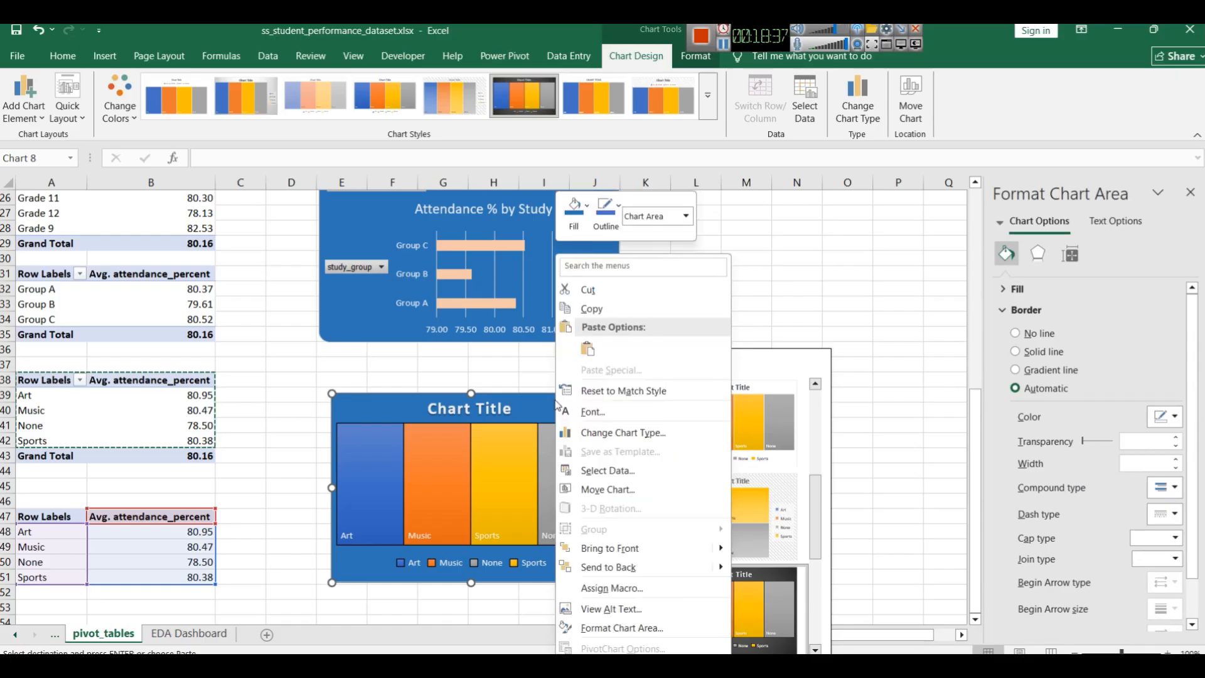
left_click(631, 632)
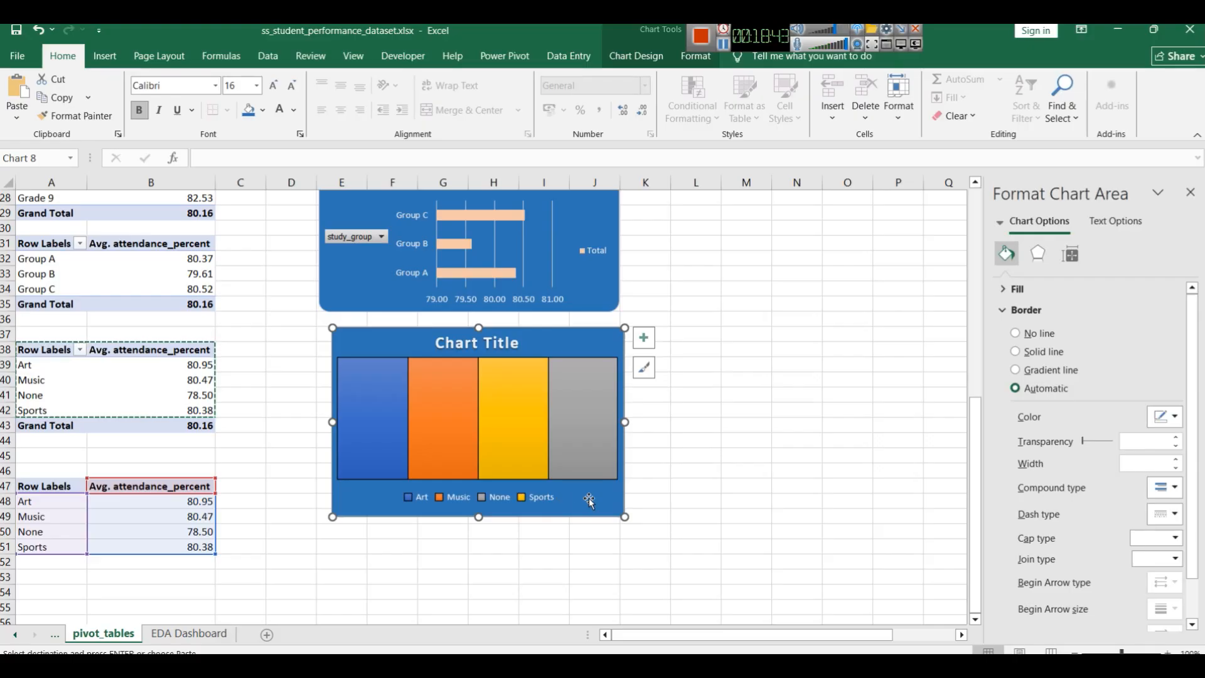
Step: Delete the treemap chart and clear the copied data in A47:B51
key("Delete")
left_click_drag(188, 547, 12, 481)
key("Delete")
left_click(250, 470)
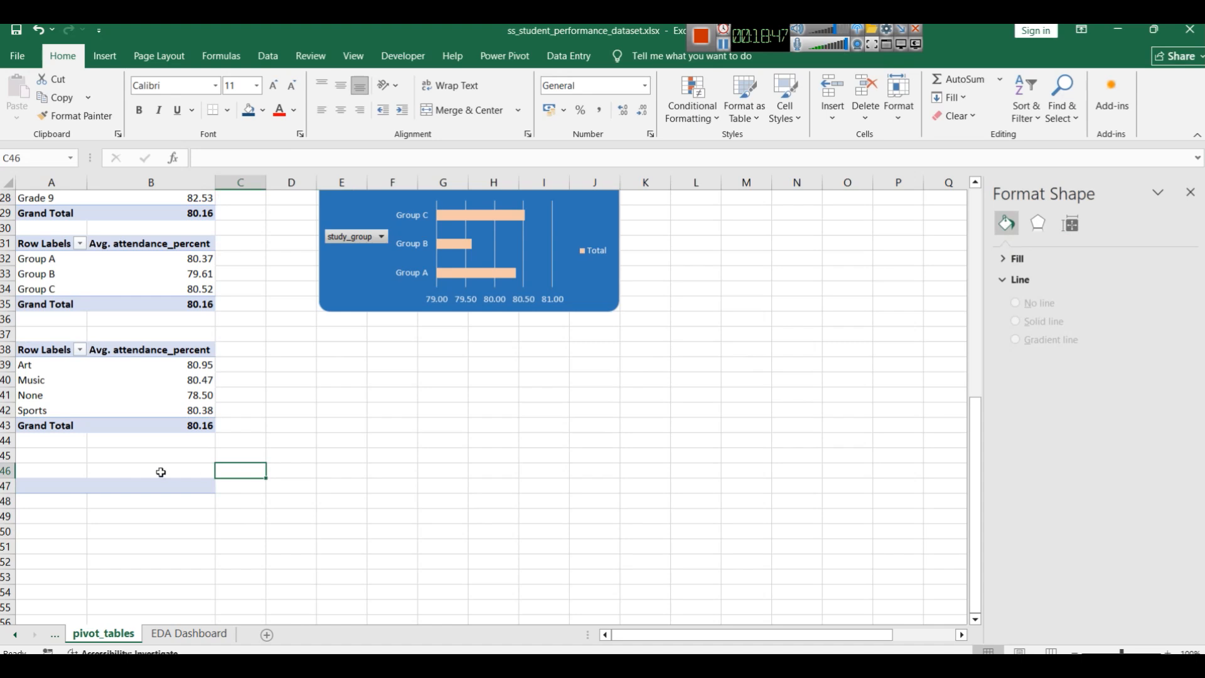
Step: Insert a Radar with Markers pivot chart from the extra-curricular attendance pivot table at A38:B43
left_click_drag(205, 426, 41, 365)
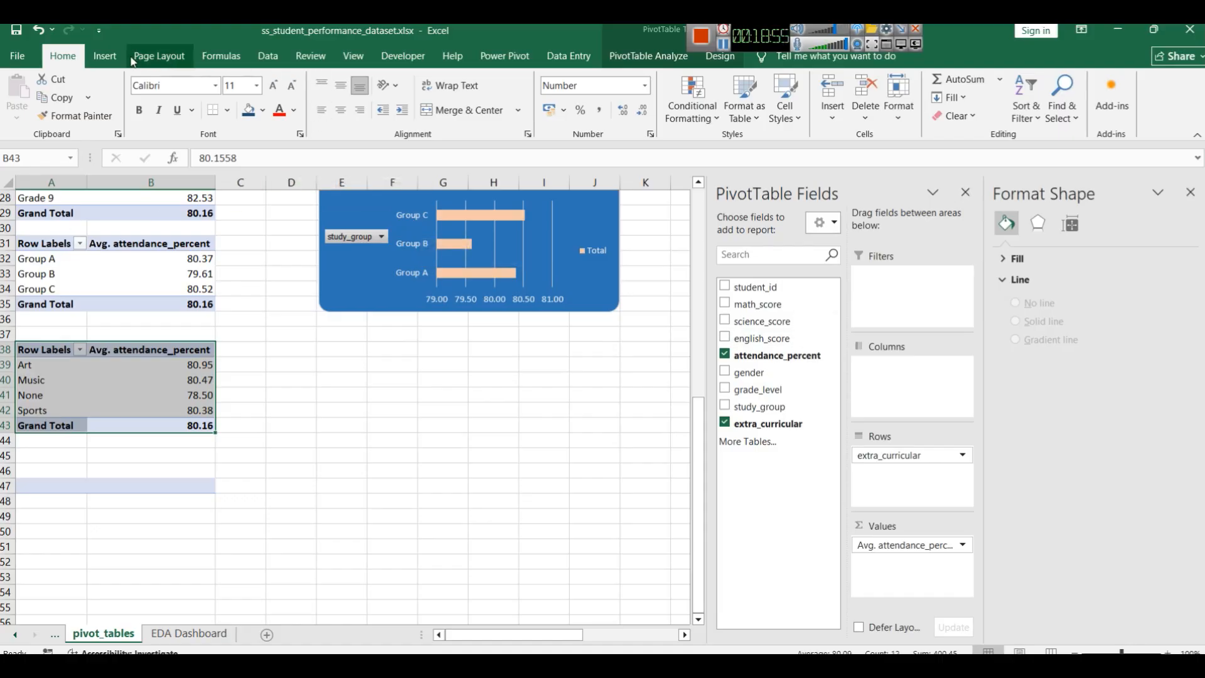
left_click(105, 56)
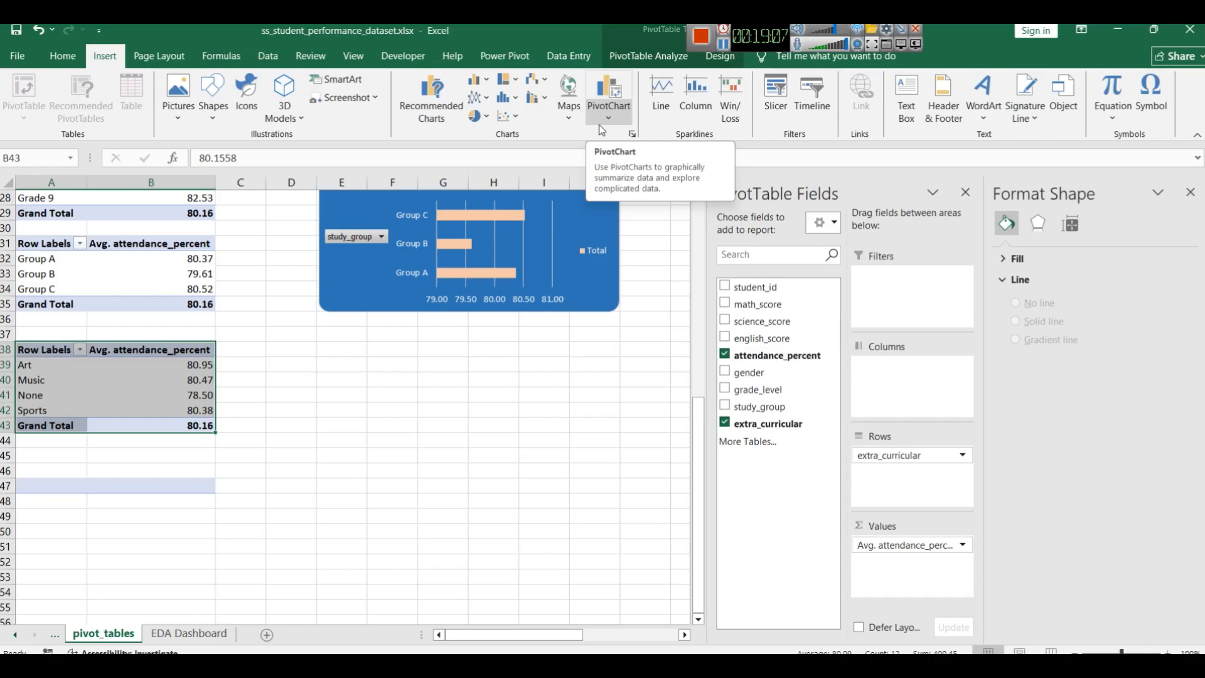
left_click(494, 89)
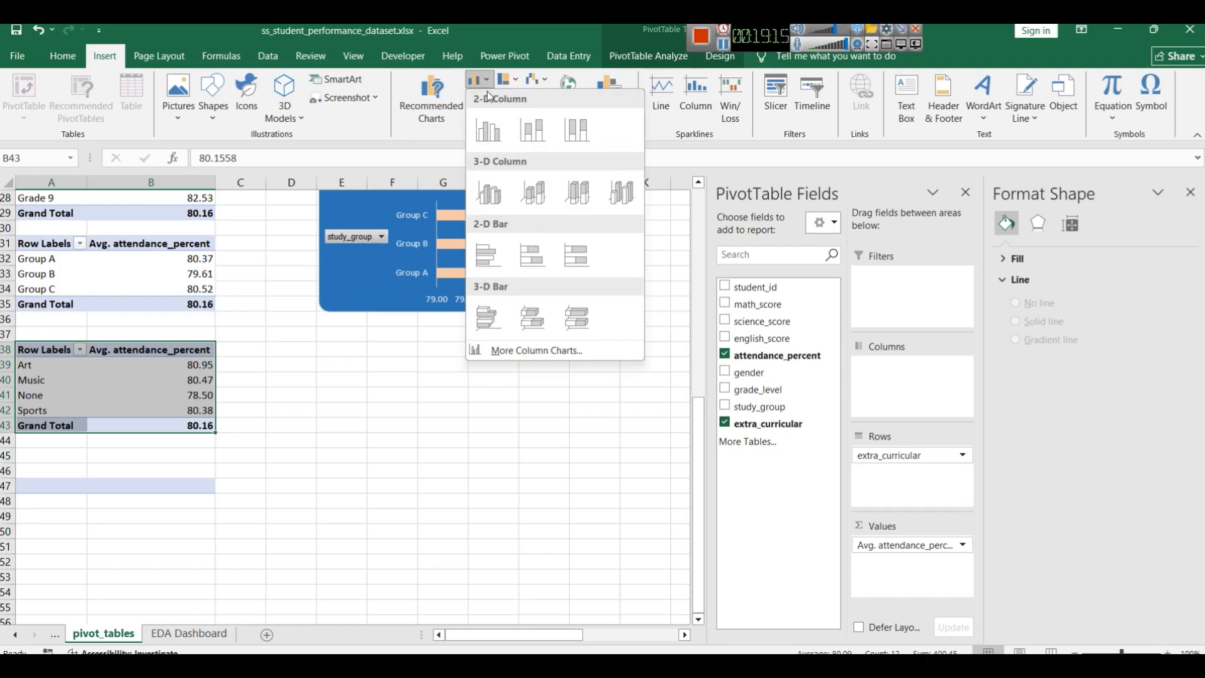
left_click(490, 91)
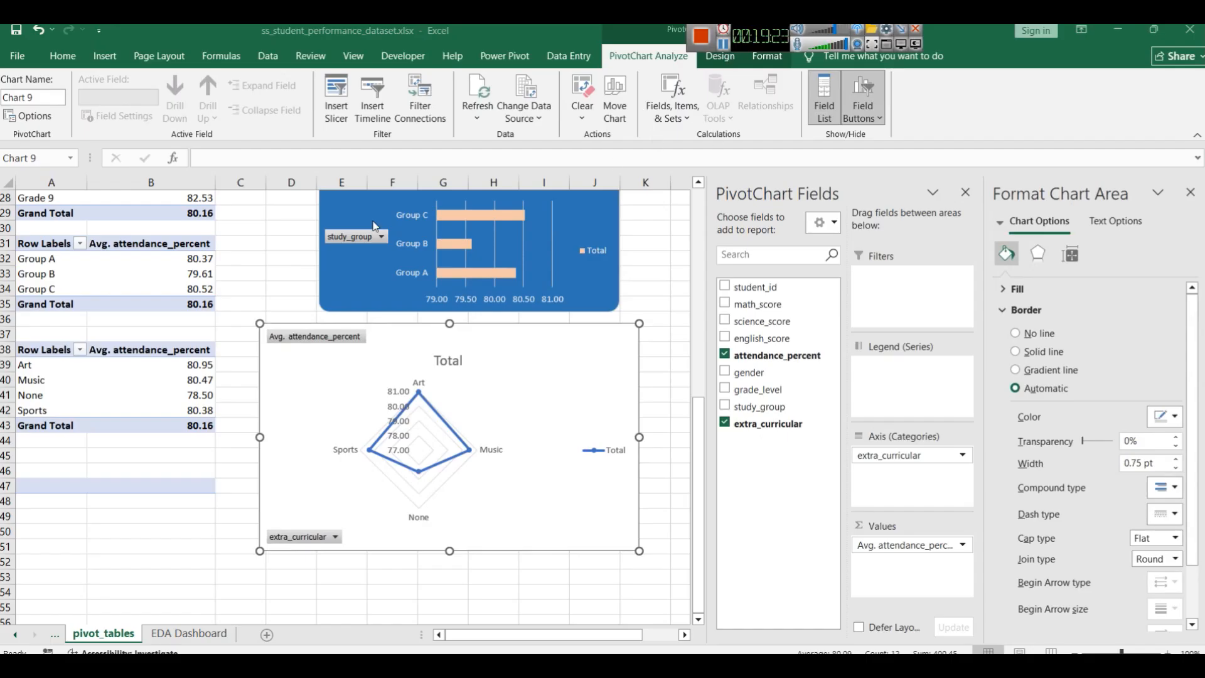
Step: Preview the Radar, Radar with Markers and Filled Radar types for the extra-curricular pivot table without inserting another chart
left_click(659, 59)
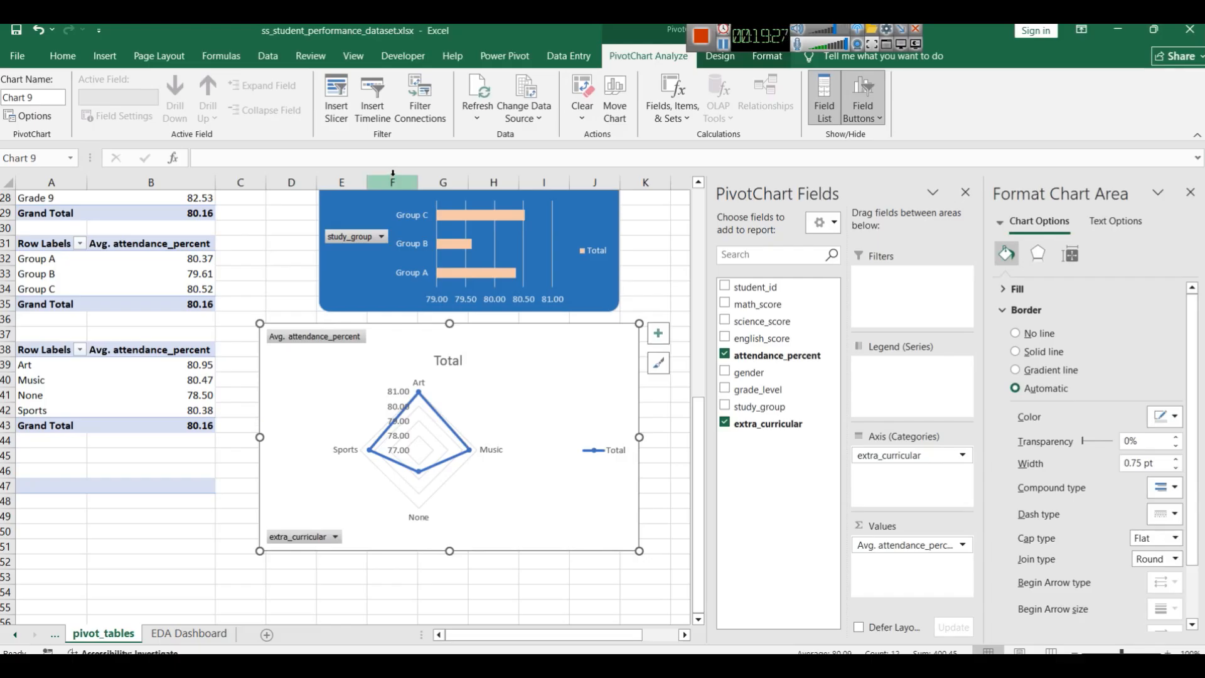
left_click(105, 57)
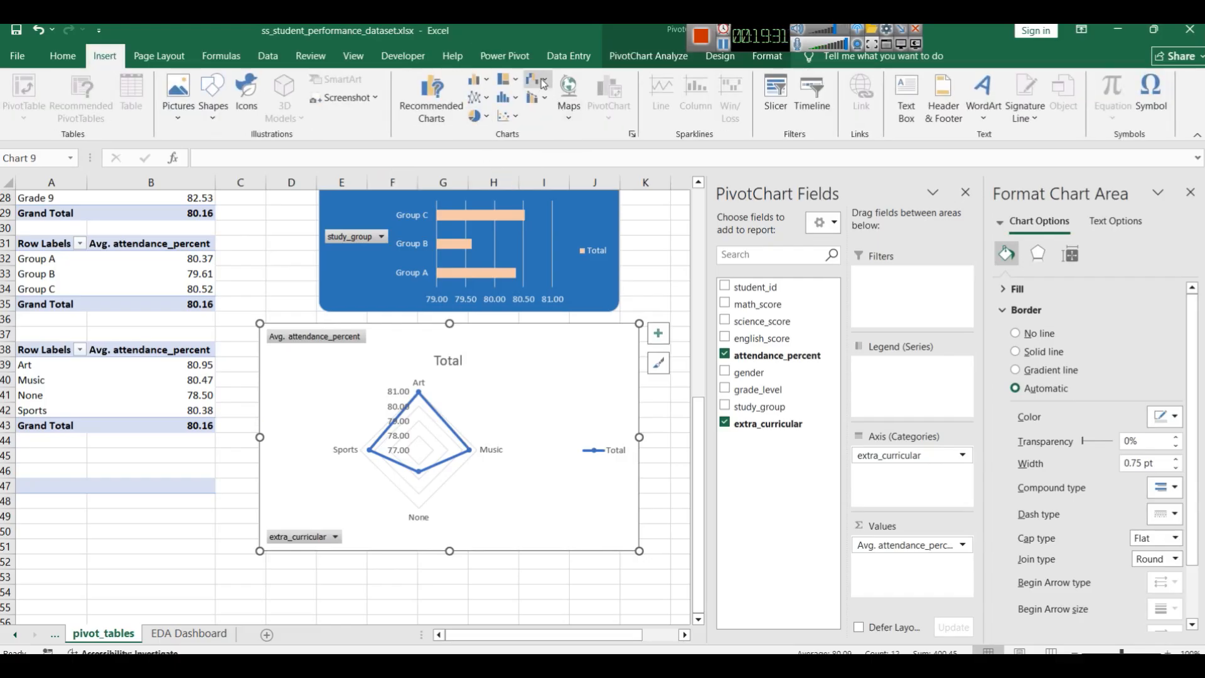
left_click_drag(140, 432, 91, 405)
key("ctrl+z")
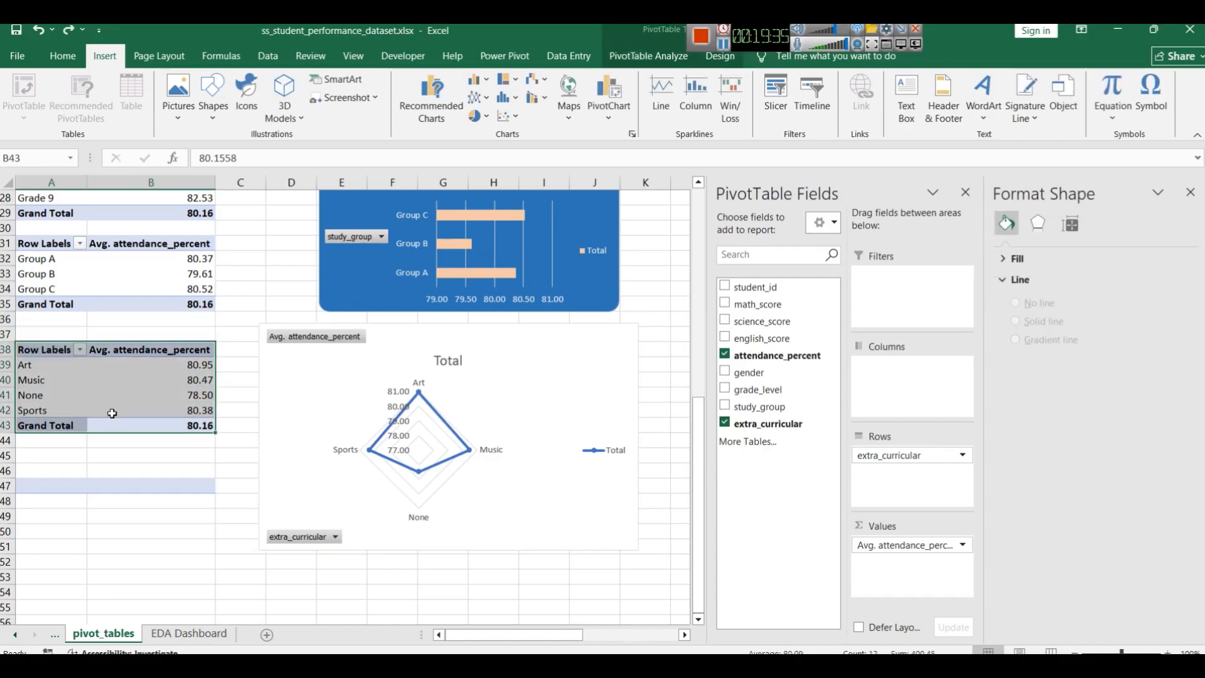
left_click(100, 395)
left_click(40, 353)
left_click(41, 349)
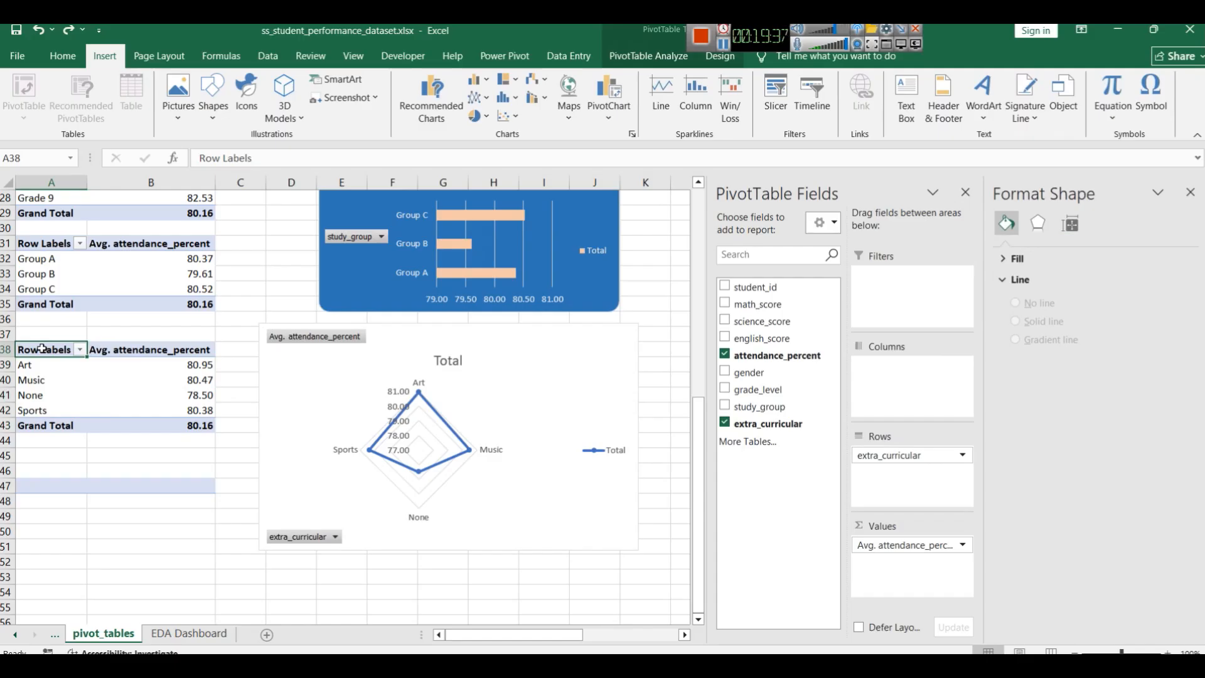
left_click(608, 117)
left_click(622, 132)
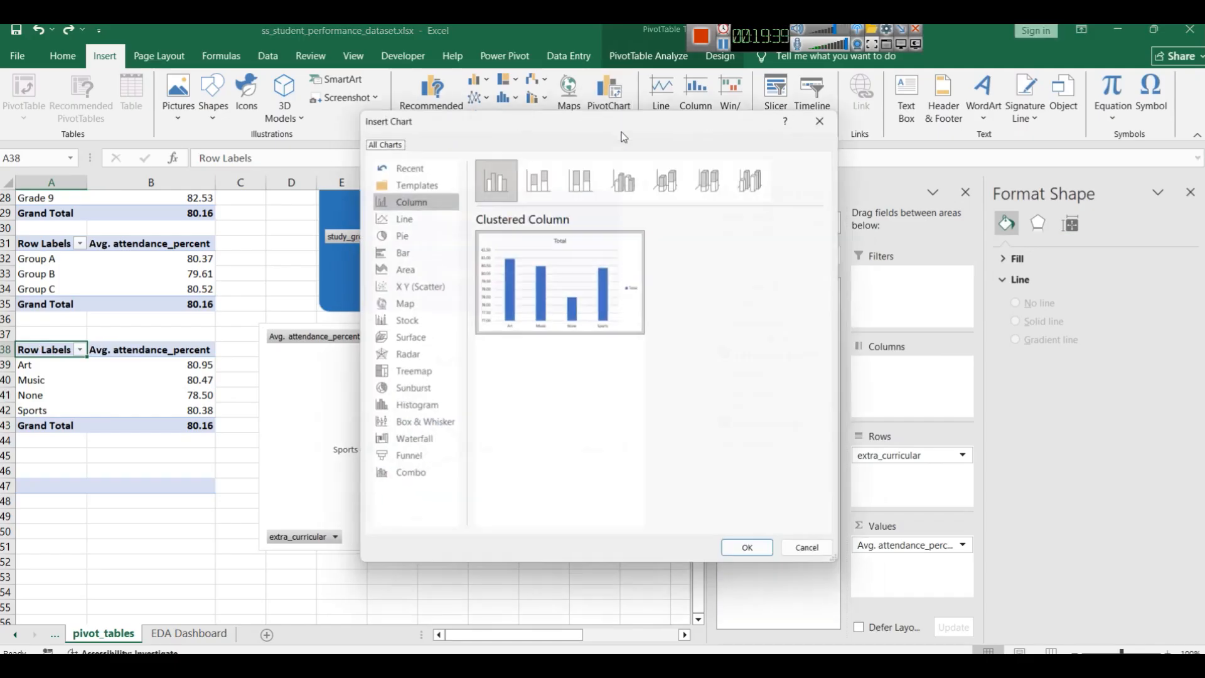
left_click(411, 340)
left_click(408, 360)
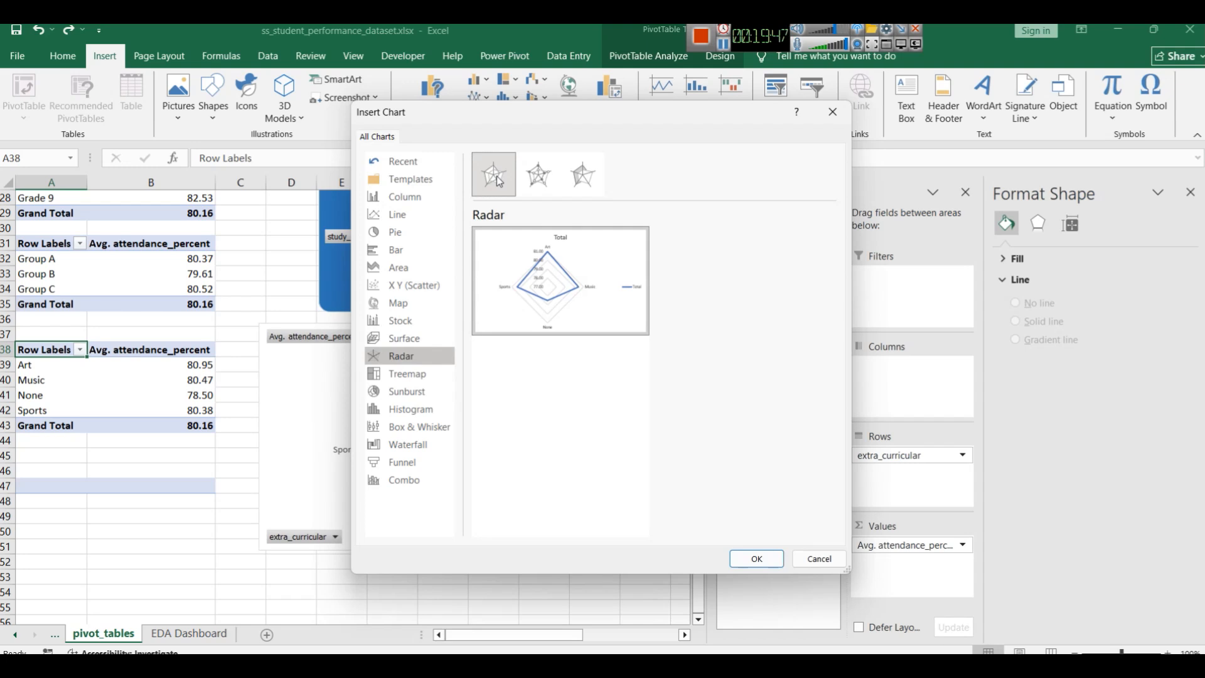
left_click(530, 182)
left_click(579, 187)
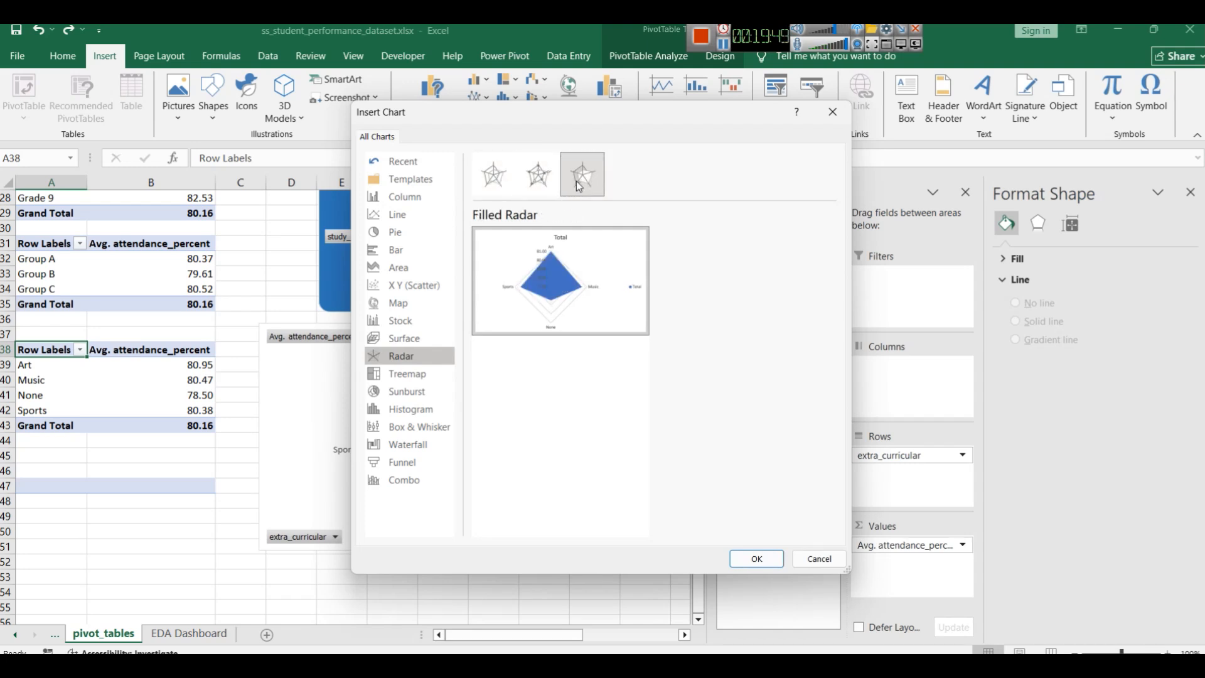
left_click(555, 182)
mouse_move(567, 233)
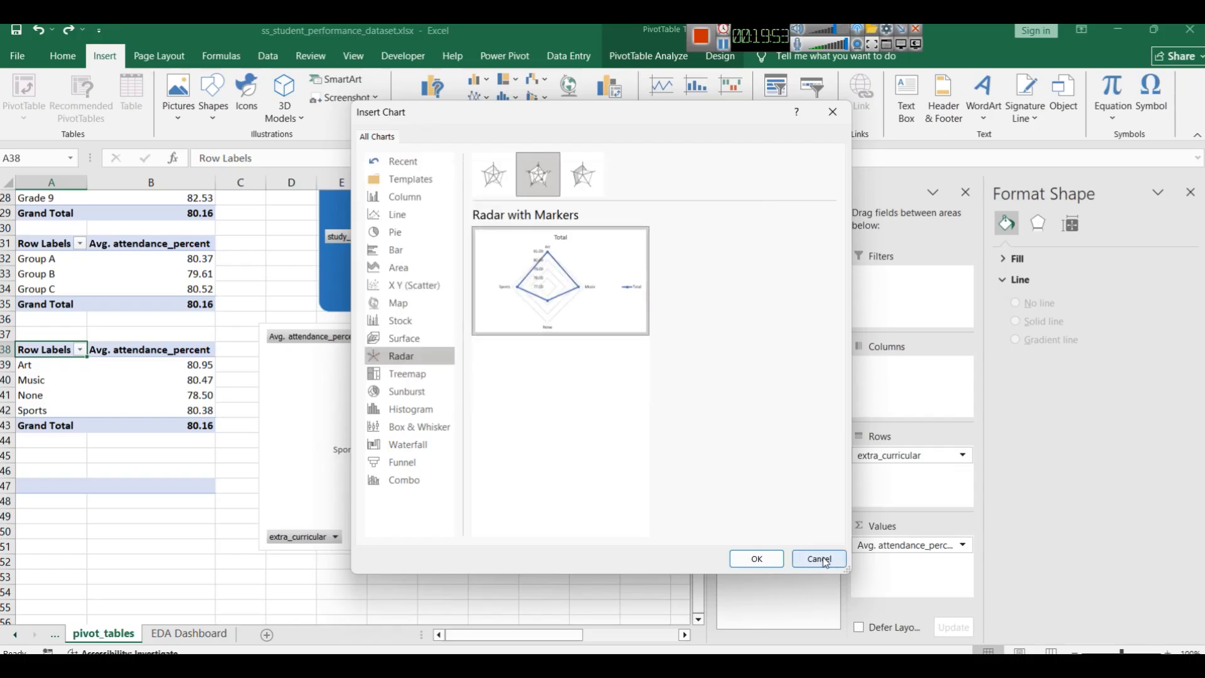
left_click(820, 558)
Step: Change the radar chart's title to "Attendance % by Extracurricular"
left_click(510, 389)
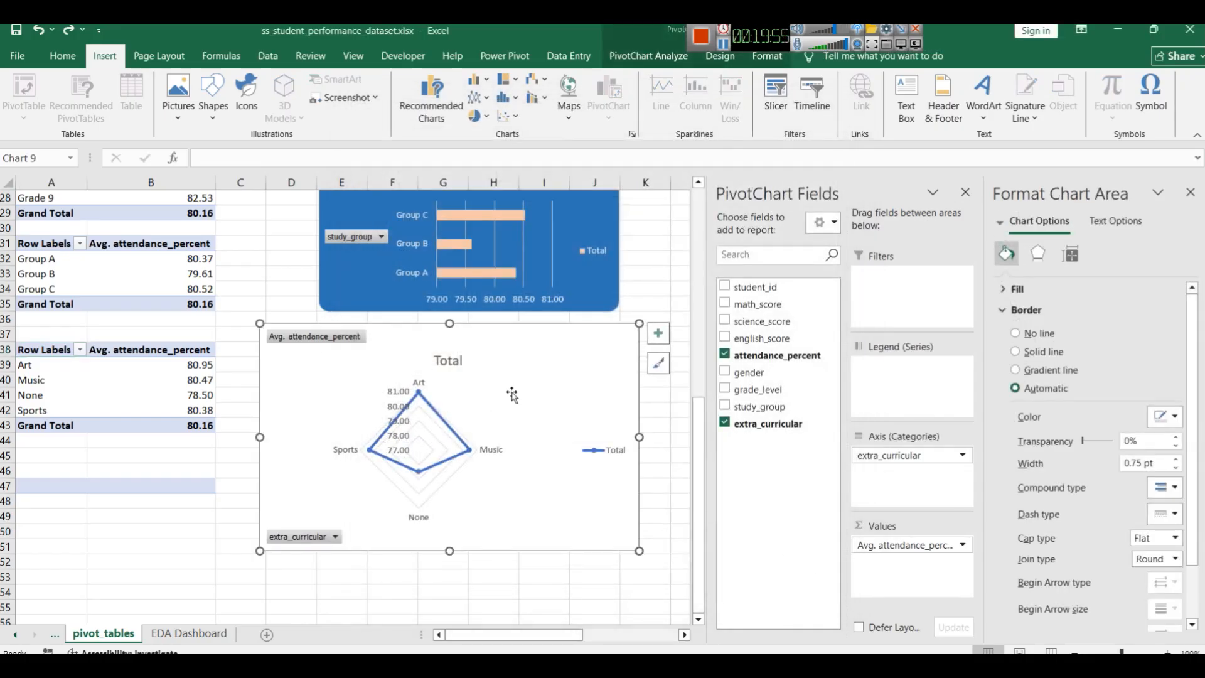
left_click(452, 363)
double_click(455, 366)
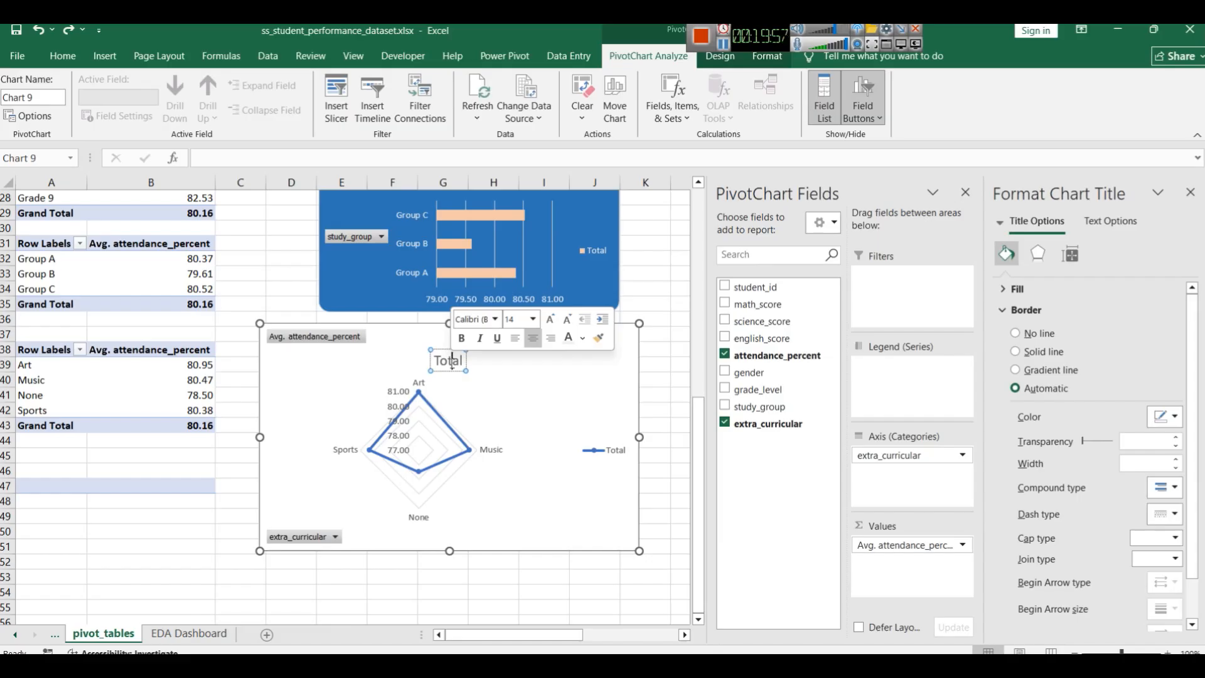
type("Atten")
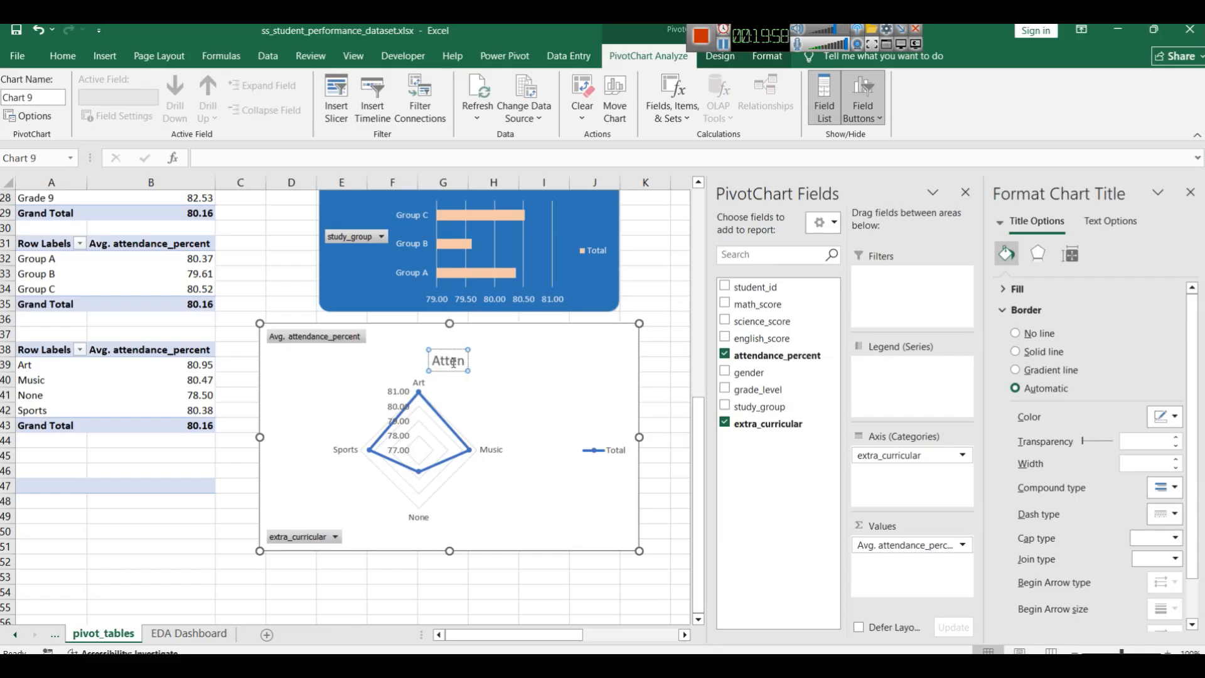
type("dance")
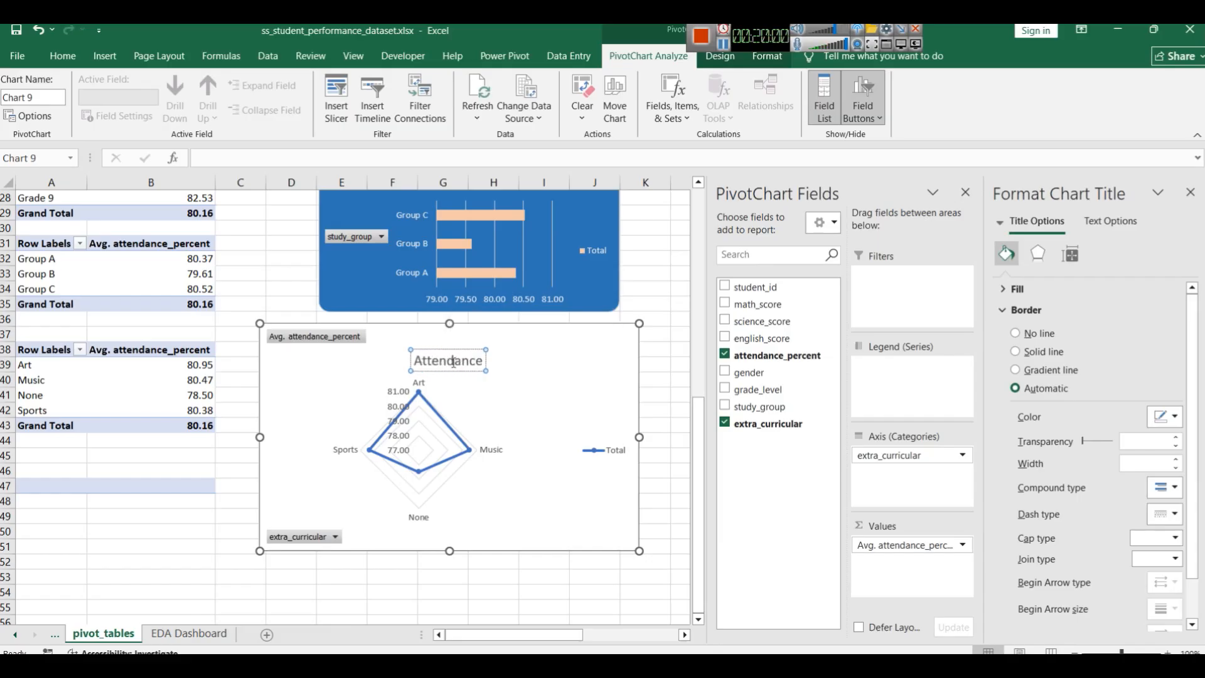
type(" %")
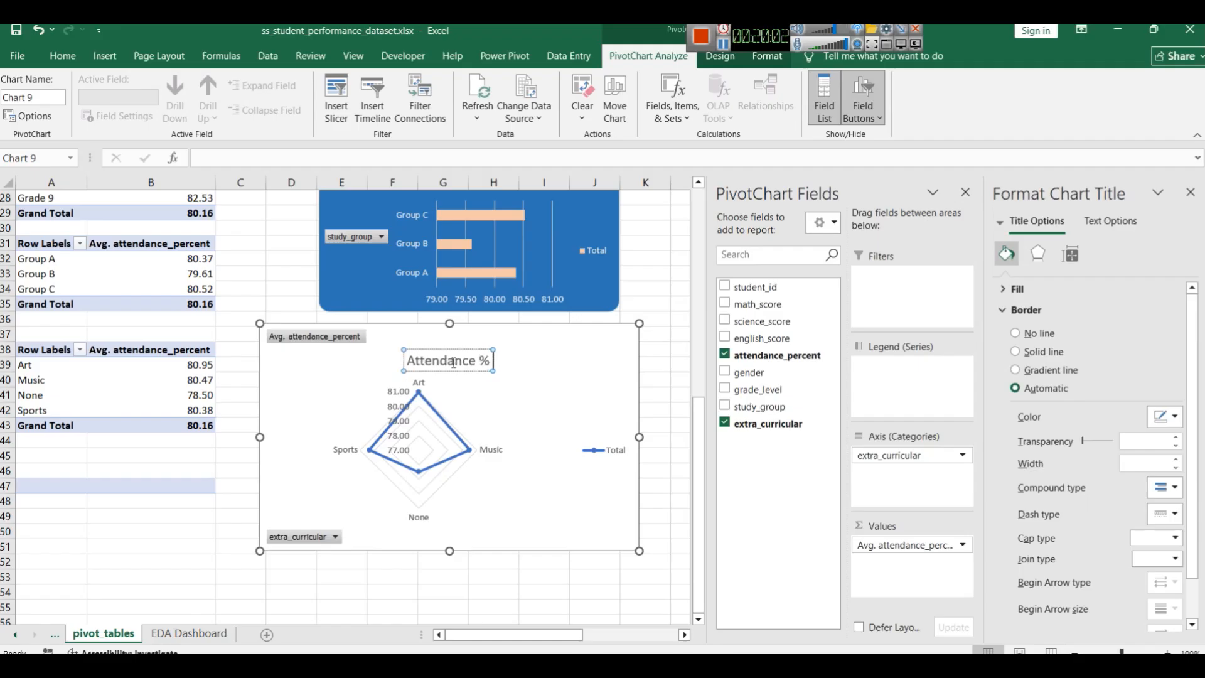
type(" by Ex")
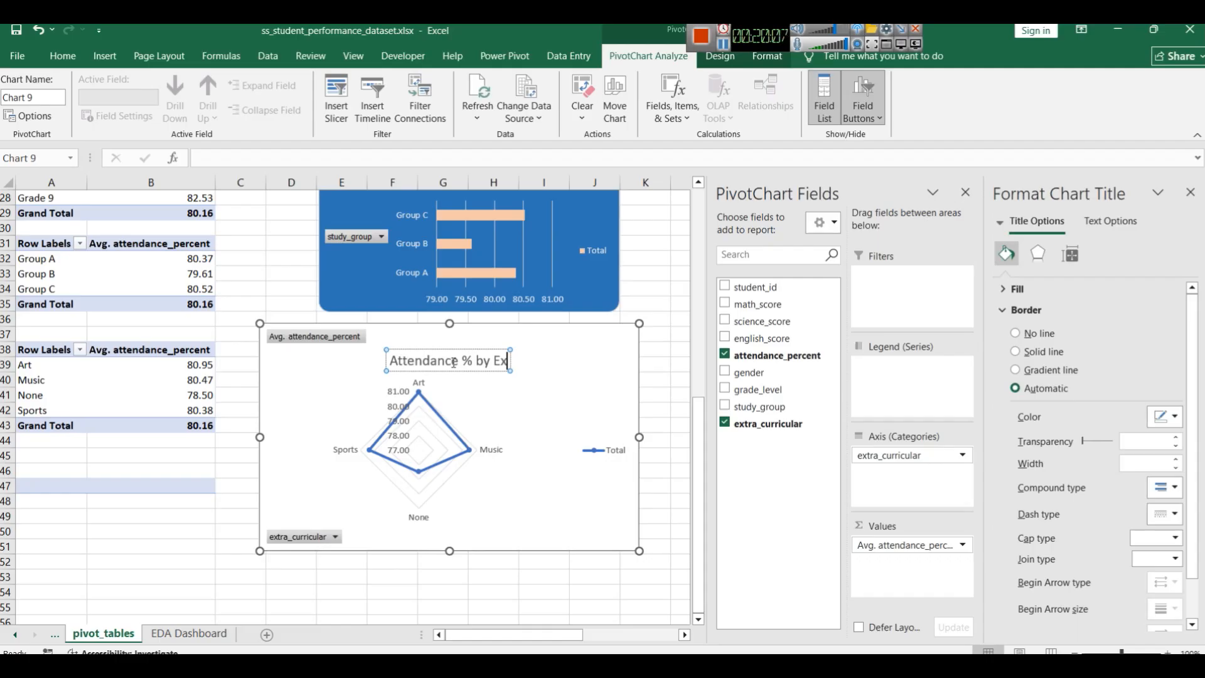
type("tr")
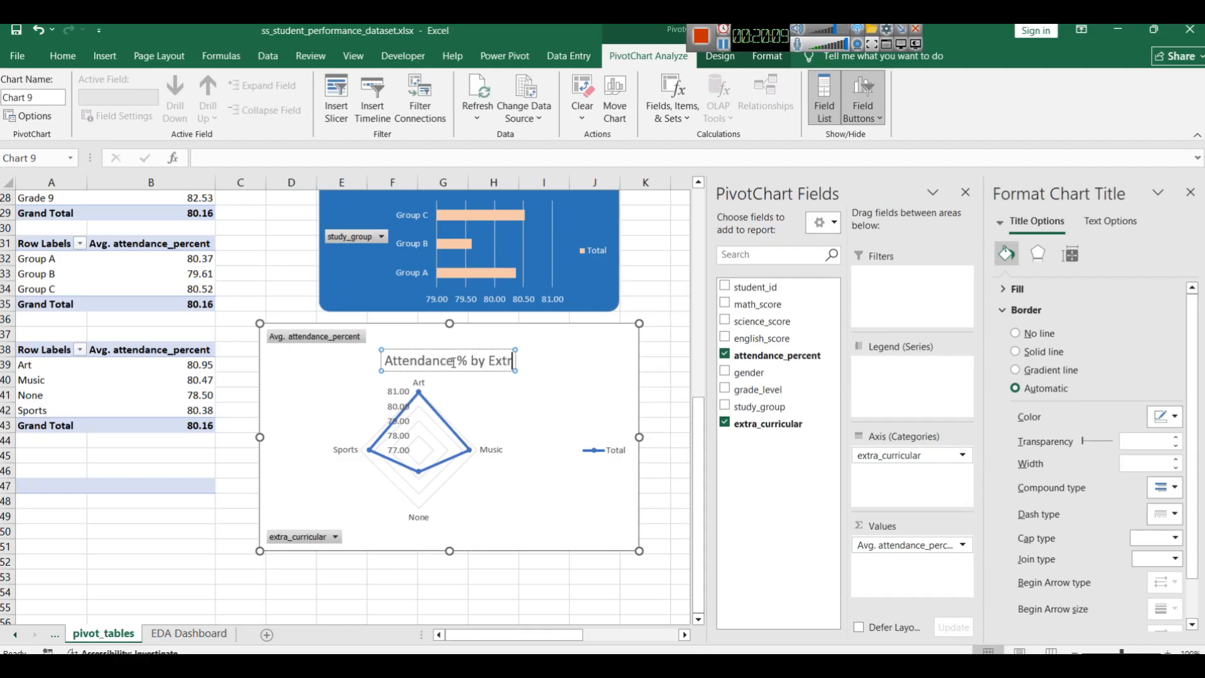
type("a cir")
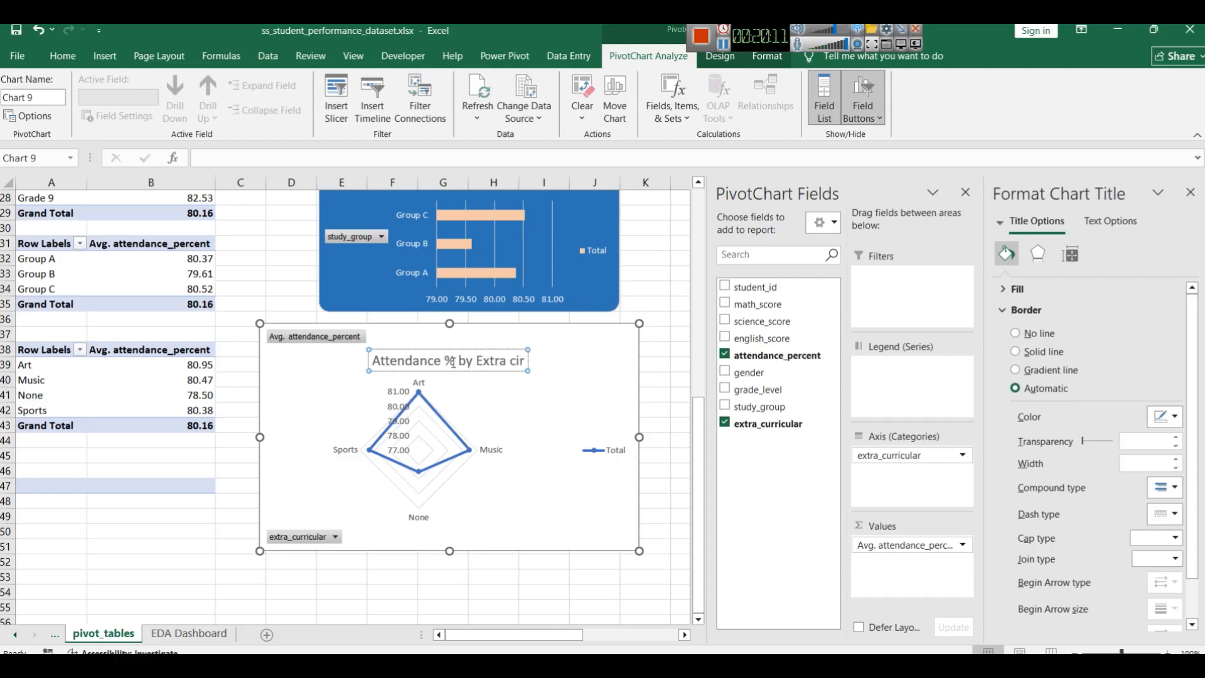
type("ricular")
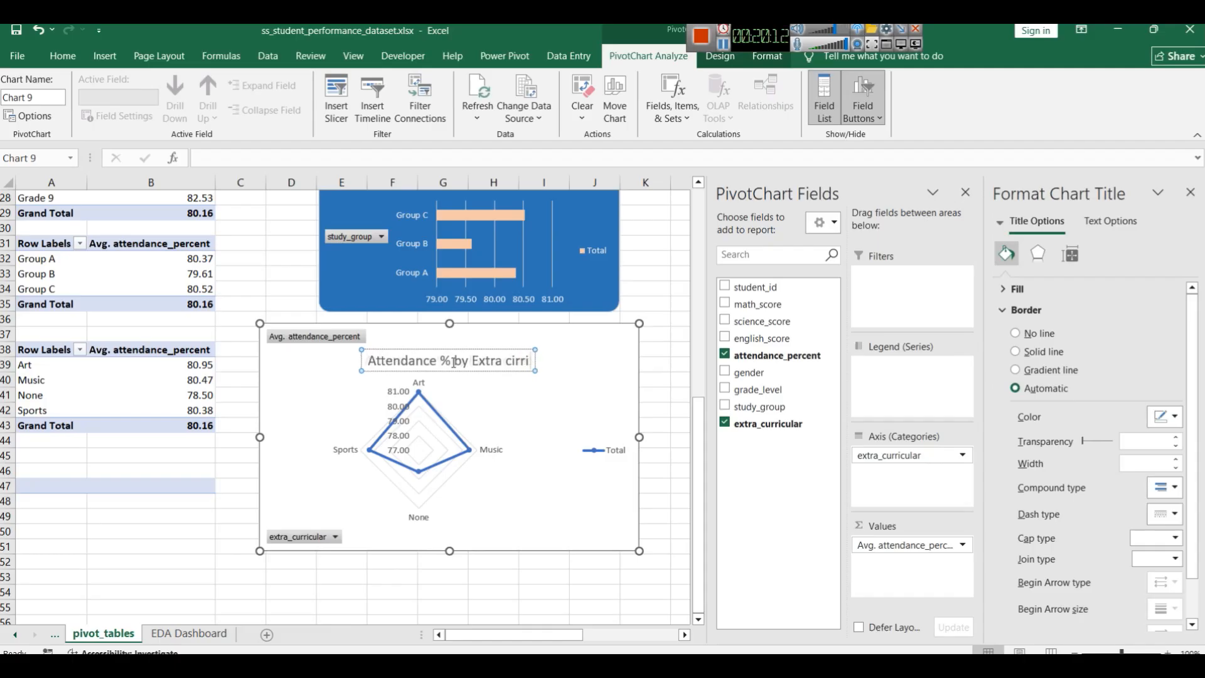
left_click(462, 429)
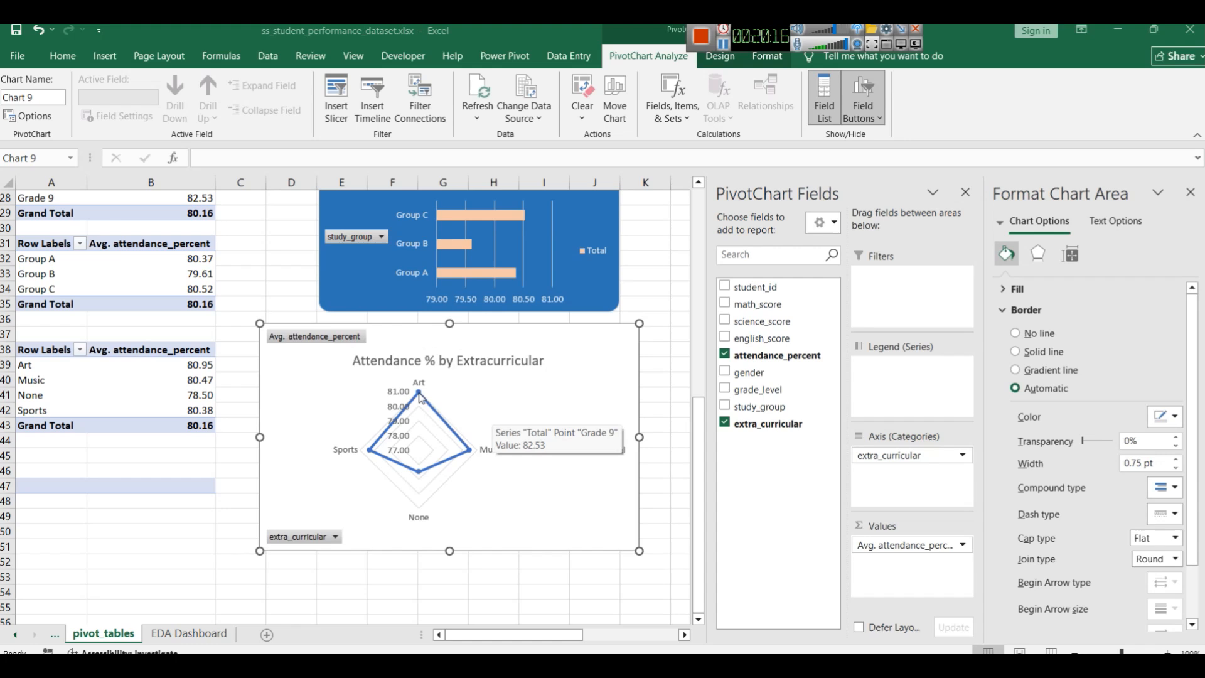
Step: Apply the dark grey chart style with the light bold title to the radar chart
mouse_move(421, 396)
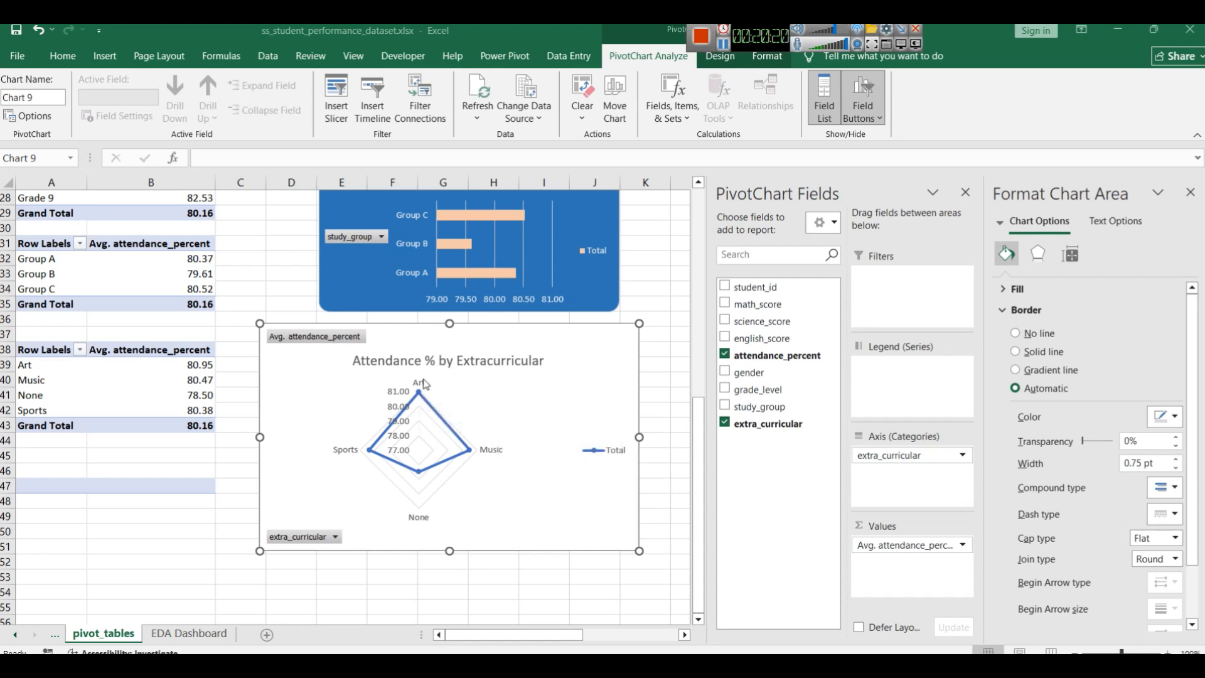
mouse_move(369, 454)
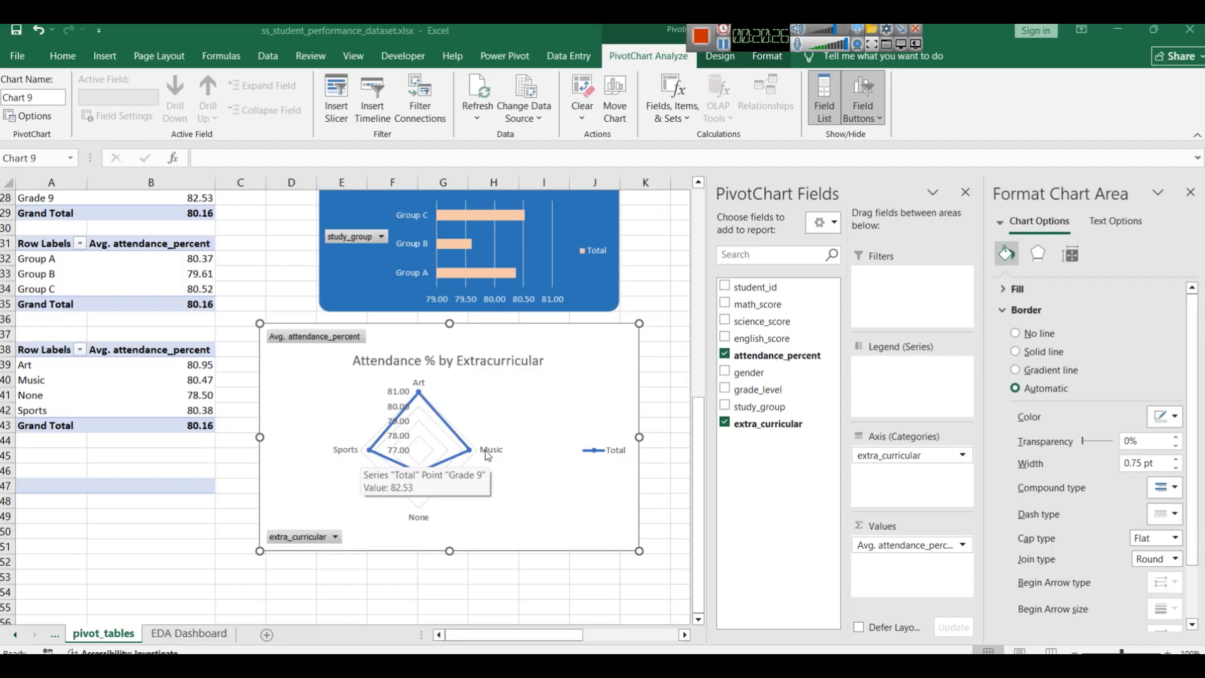
mouse_move(472, 456)
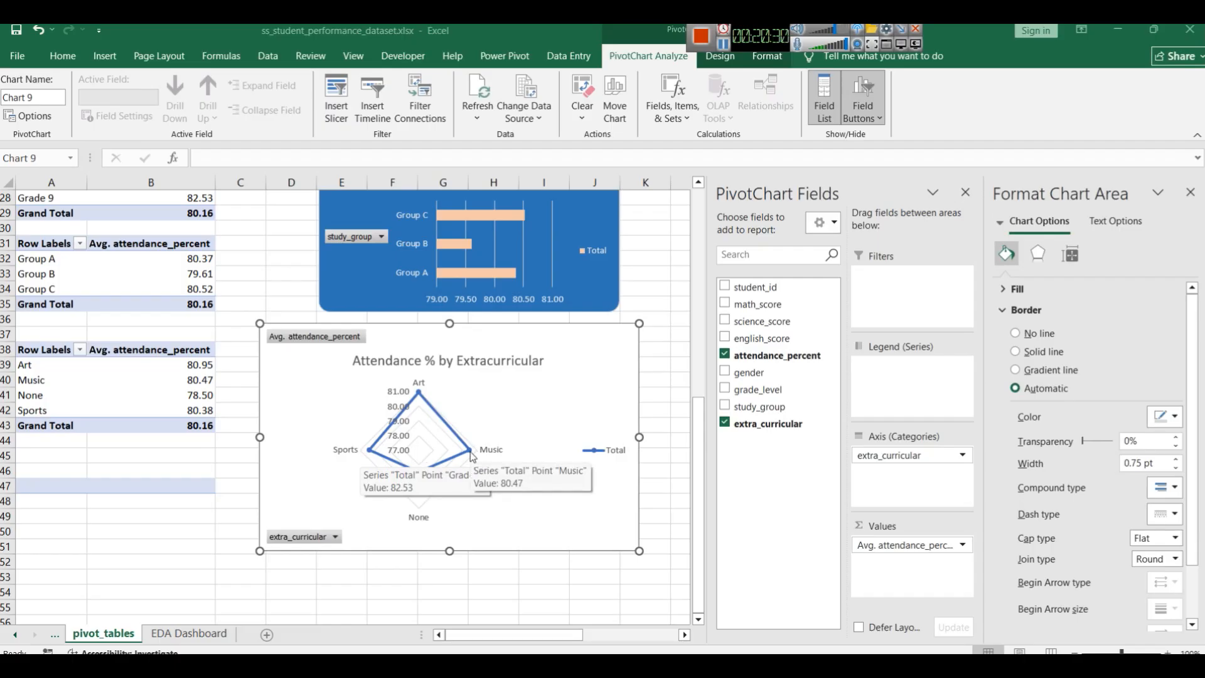
left_click(509, 436)
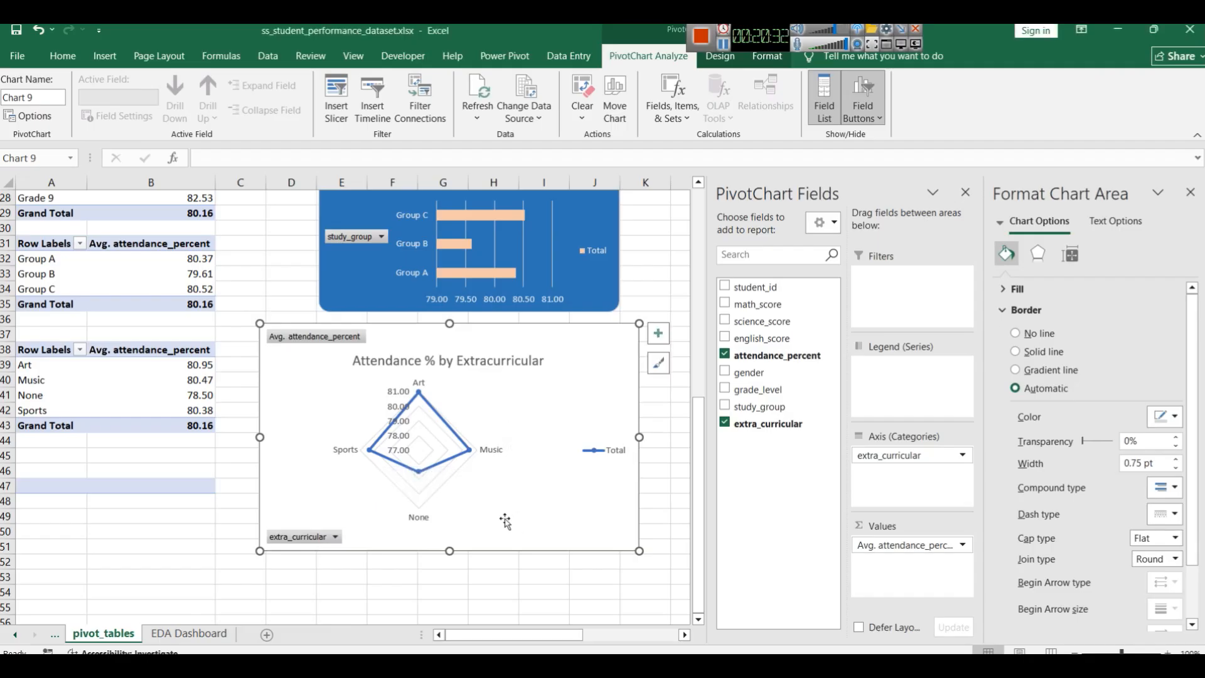
mouse_move(420, 477)
left_click(658, 362)
scroll(796, 583, "down", 2)
left_click(777, 519)
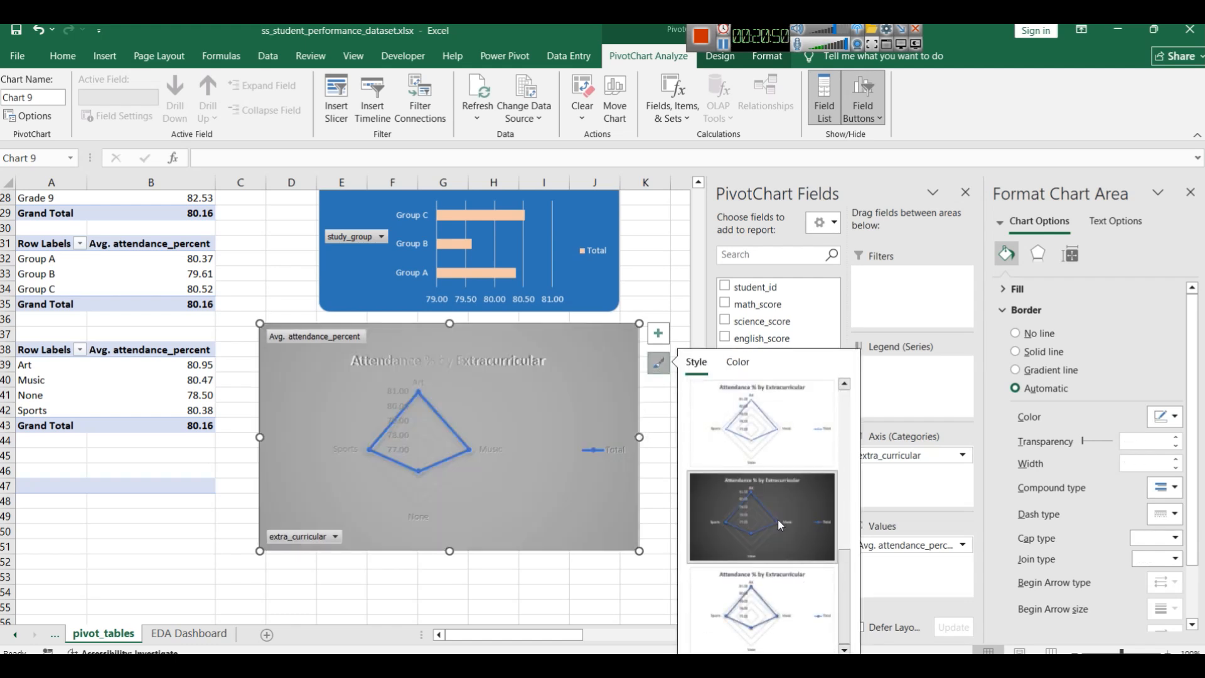
Step: Fill the radar chart's area with the darker blue theme colour used by the study group chart
right_click(571, 382)
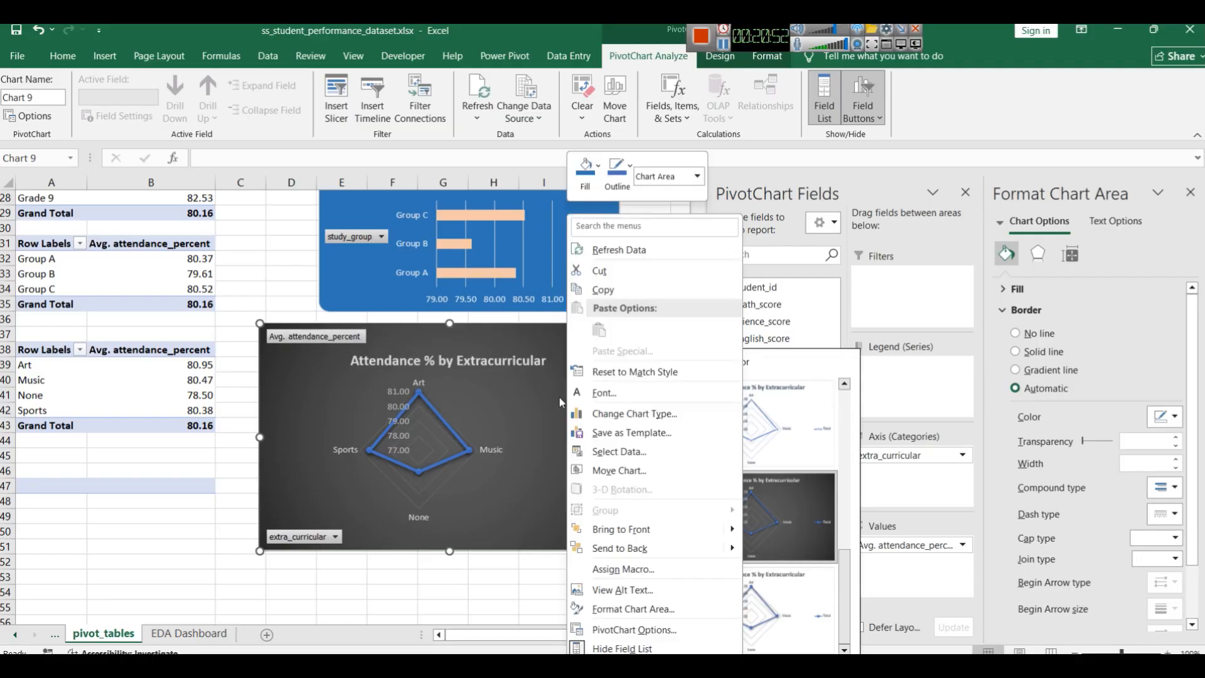
left_click(586, 168)
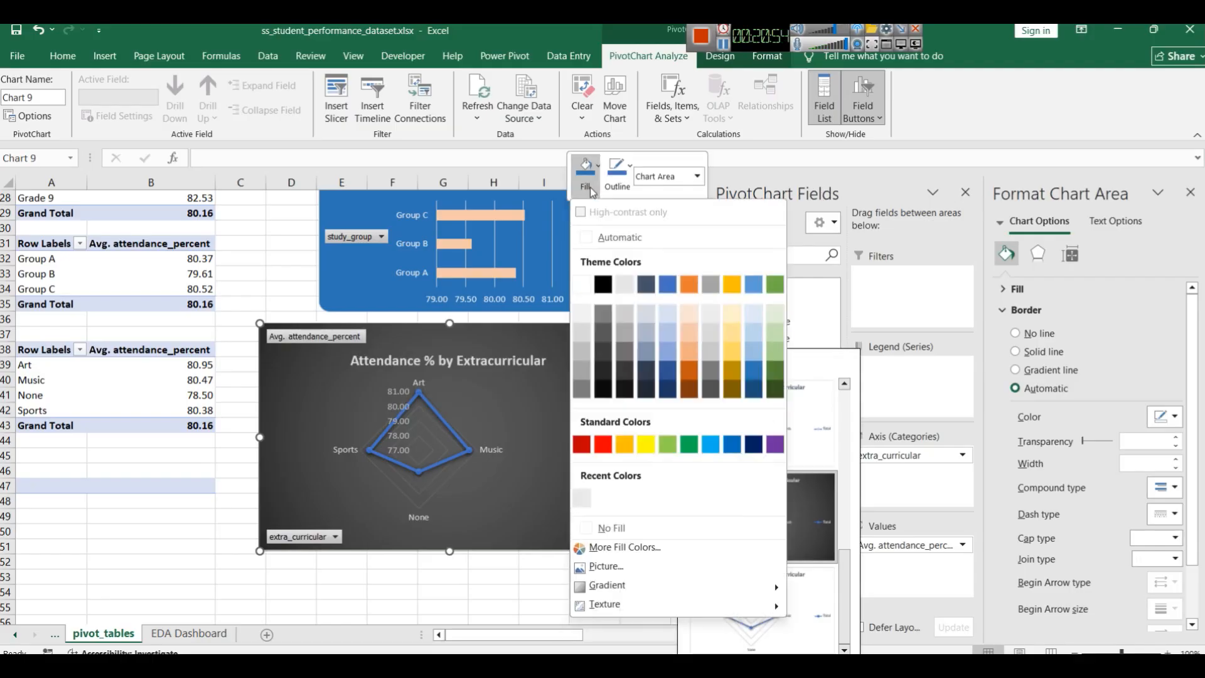
left_click(758, 371)
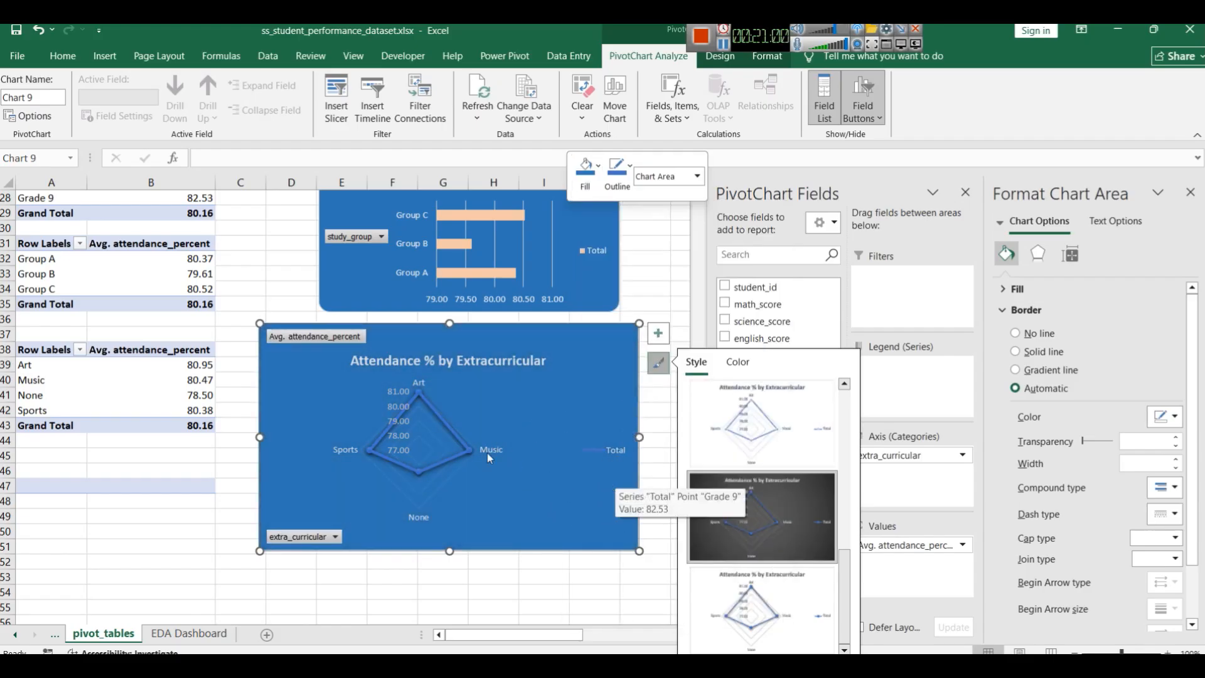
Step: Fill the markers of the radar chart's Total series with the light orange theme colour
left_click(446, 425)
right_click(446, 424)
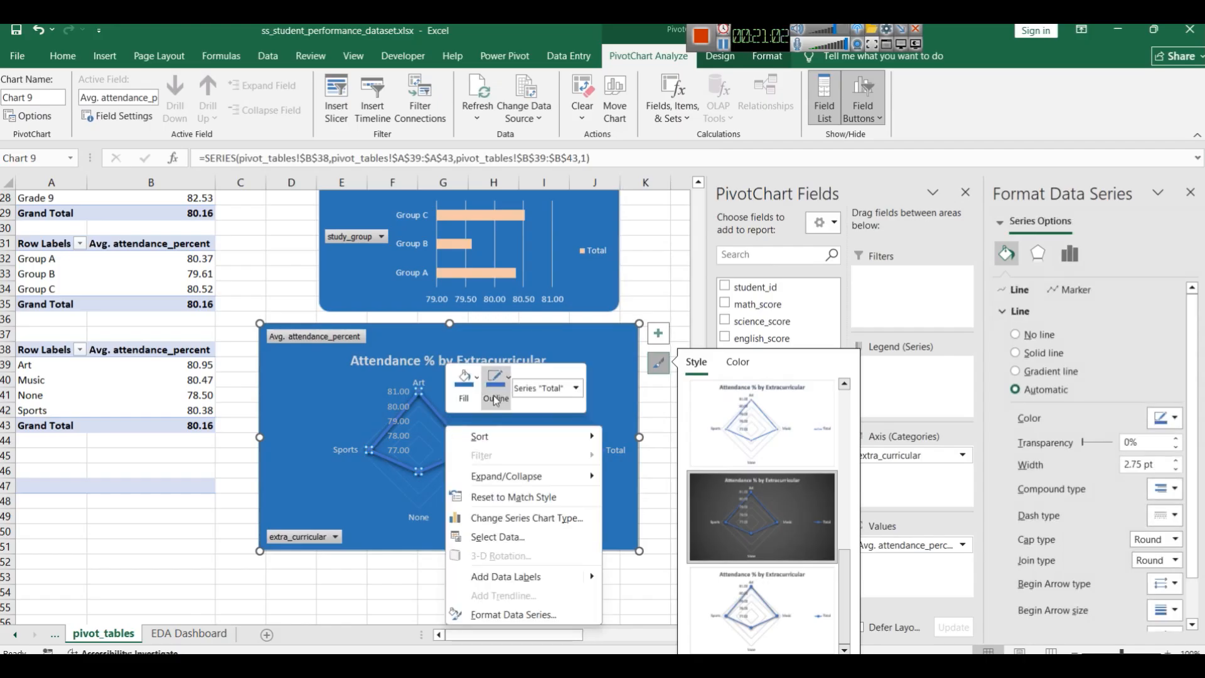
left_click(465, 380)
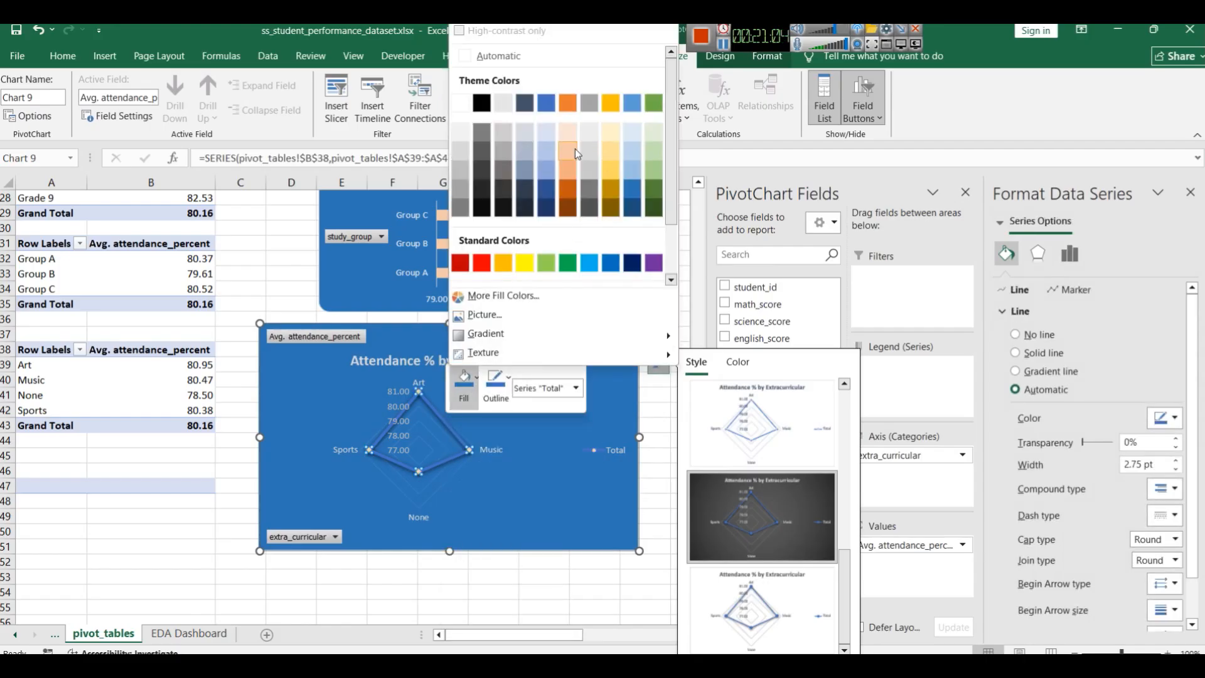
left_click(575, 148)
left_click(490, 472)
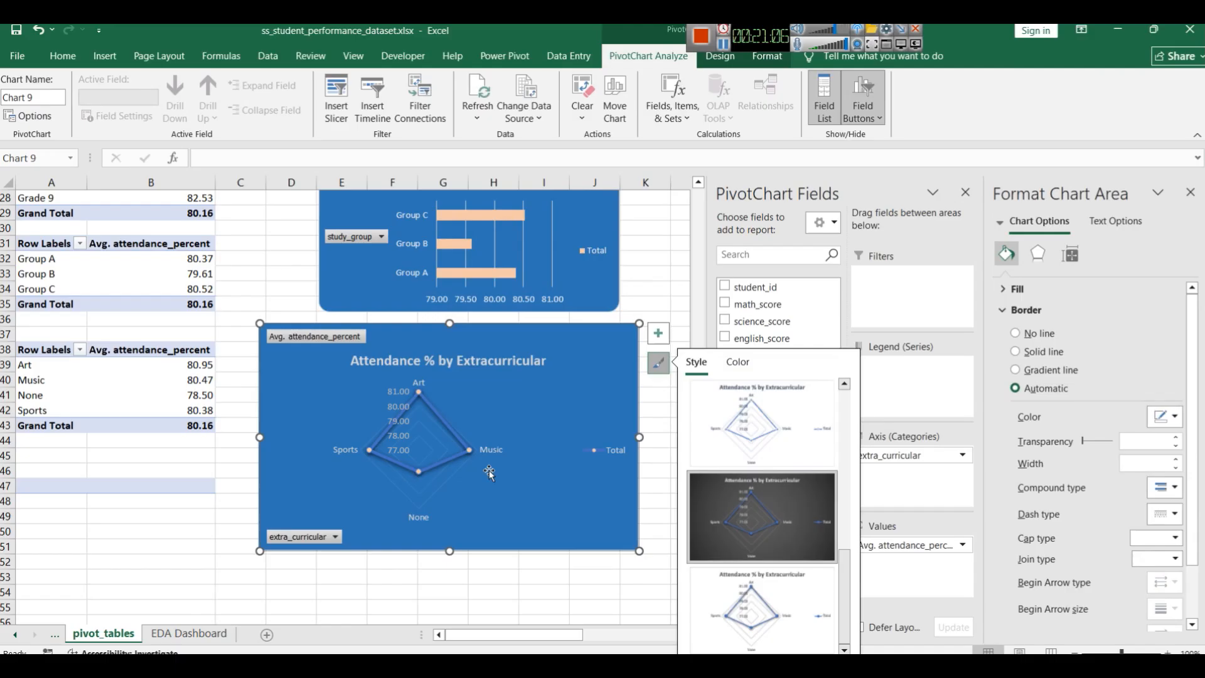
Step: Set the line of the radar chart's Total series to a solid dark orange
left_click(447, 421)
left_click(446, 423)
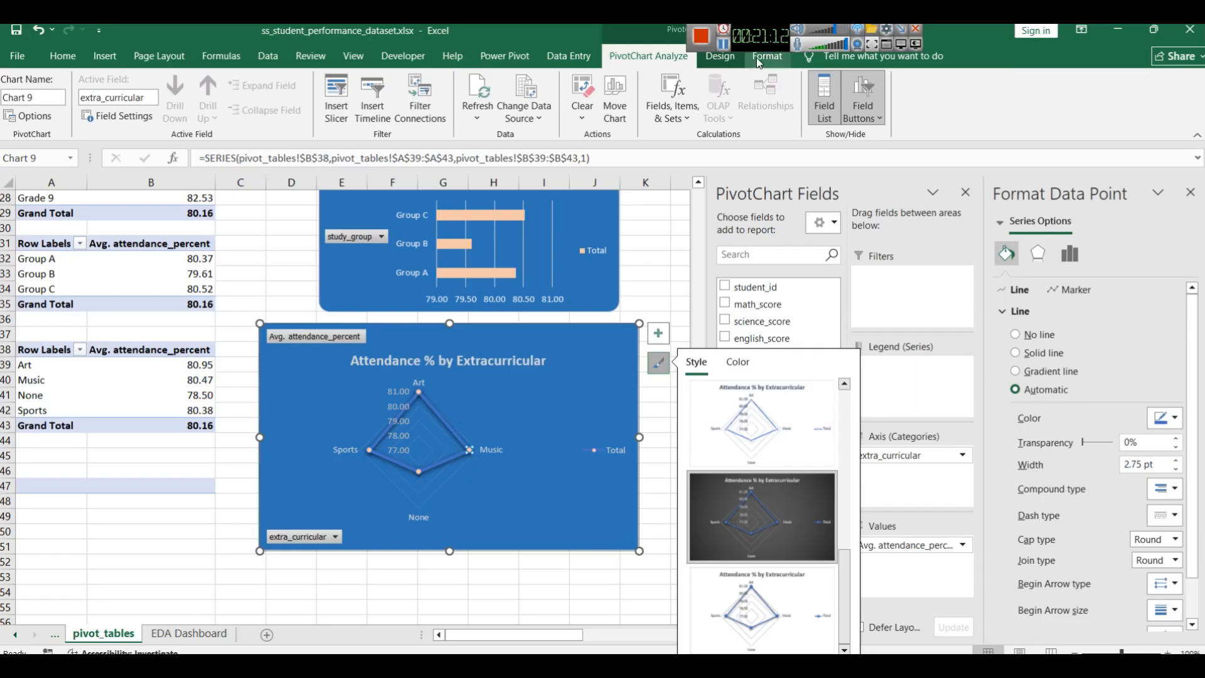
left_click(724, 47)
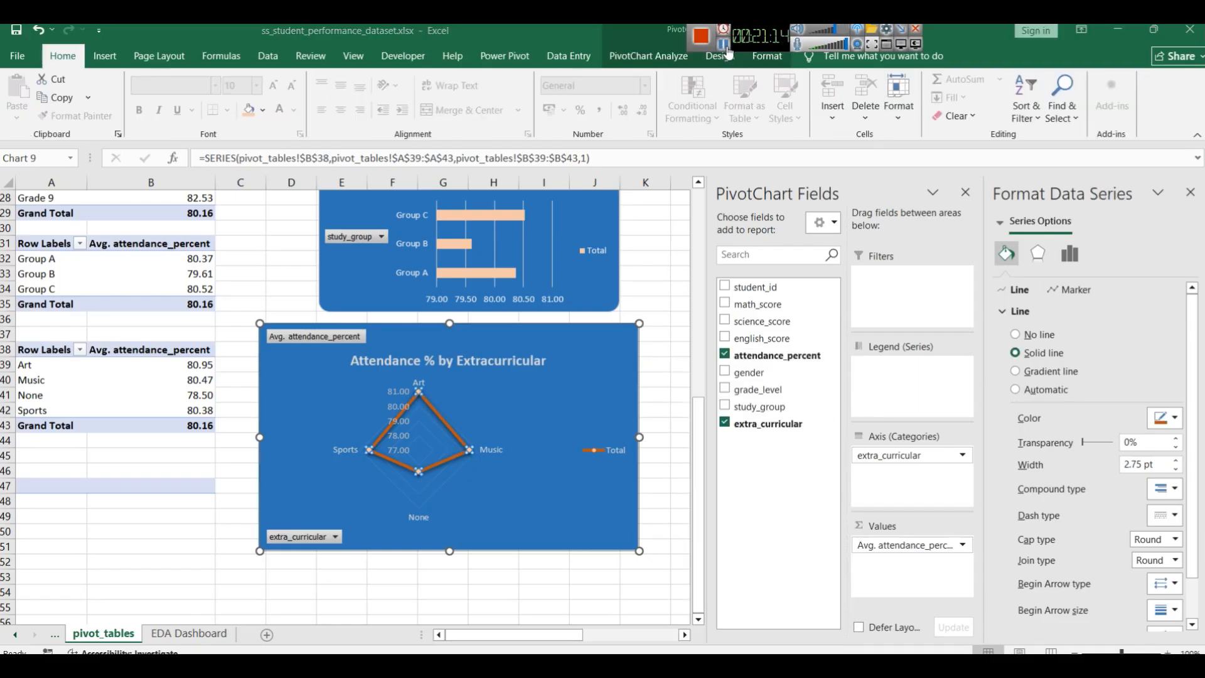
left_click(443, 421)
left_click(443, 423)
right_click(444, 423)
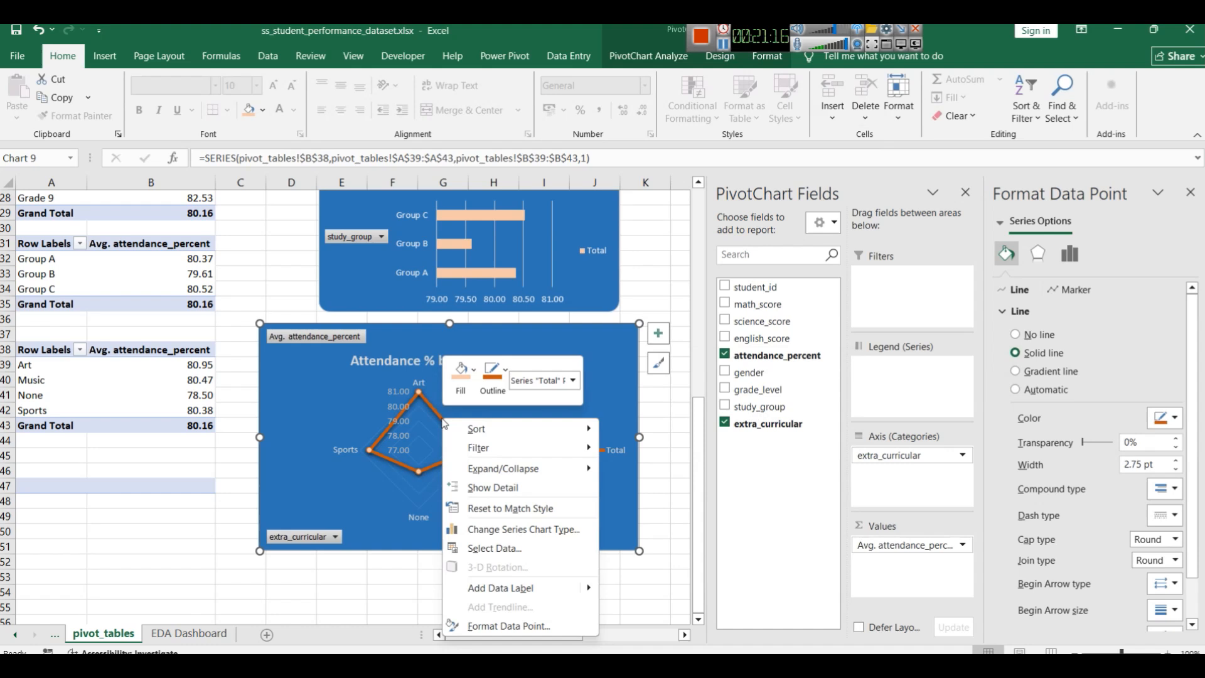
left_click(370, 515)
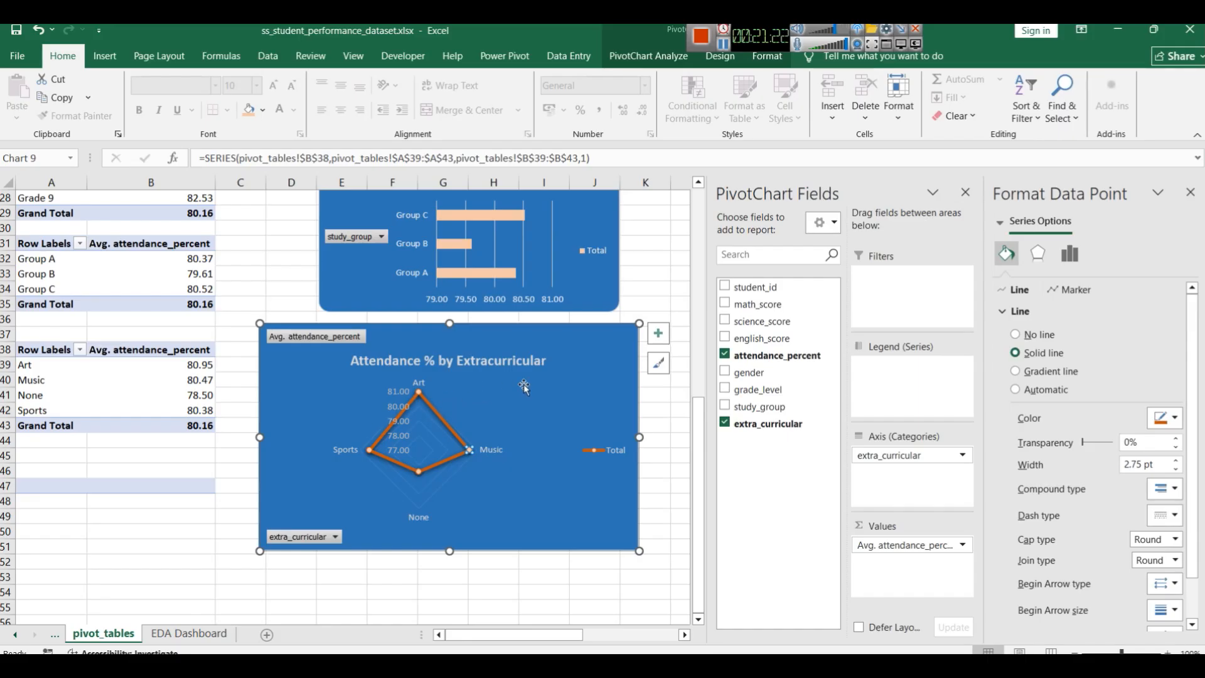
Step: Give the extracurricular radar chart's area rounded corners
left_click(491, 413)
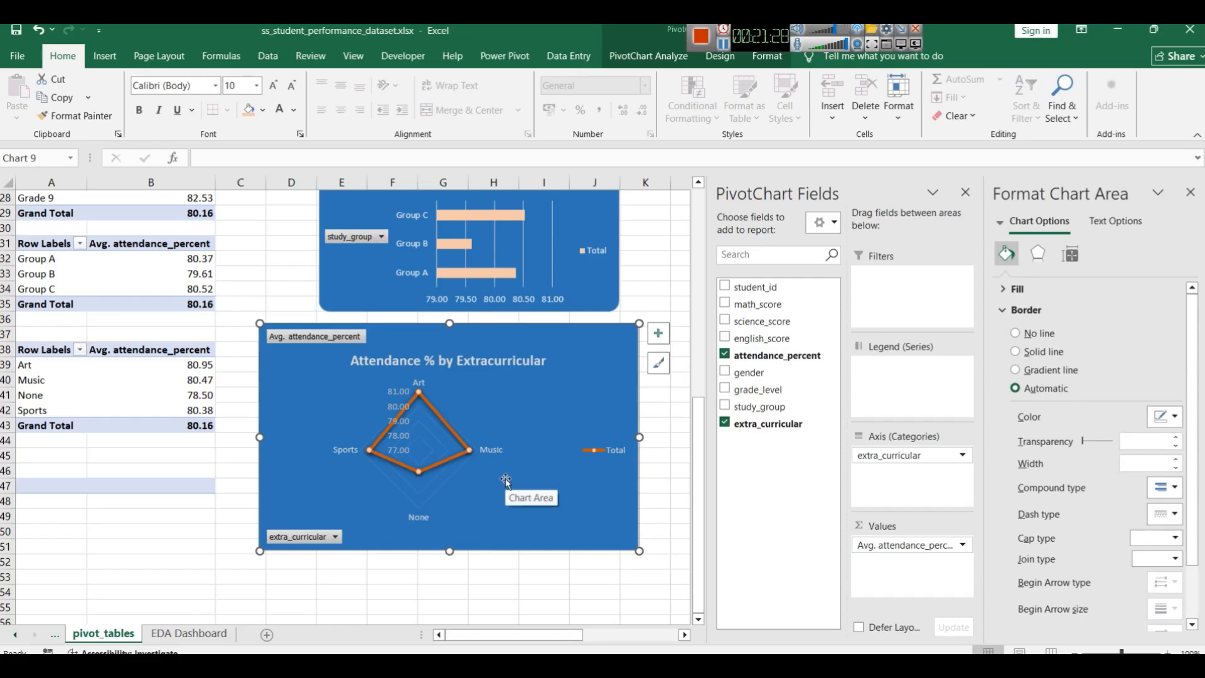
scroll(1018, 578, "down", 3)
left_click(1023, 618)
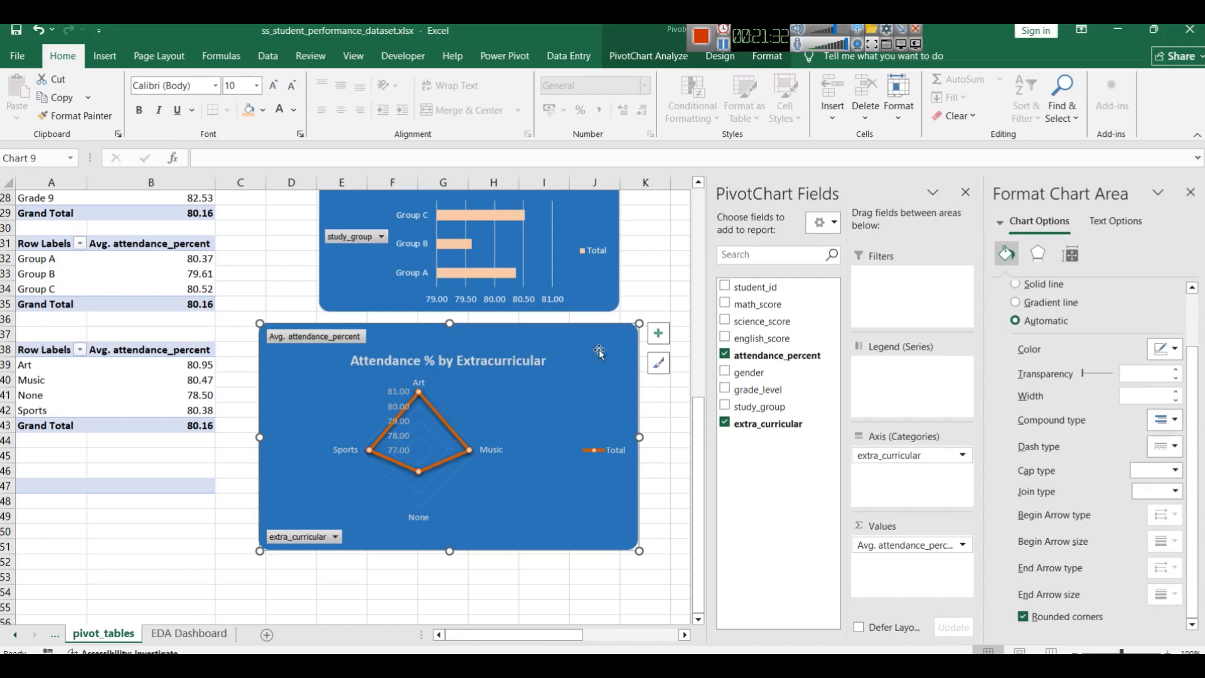
Step: Paste the radar chart into the EDA Dashboard sheet and place it directly below the gender pie chart
left_click(188, 634)
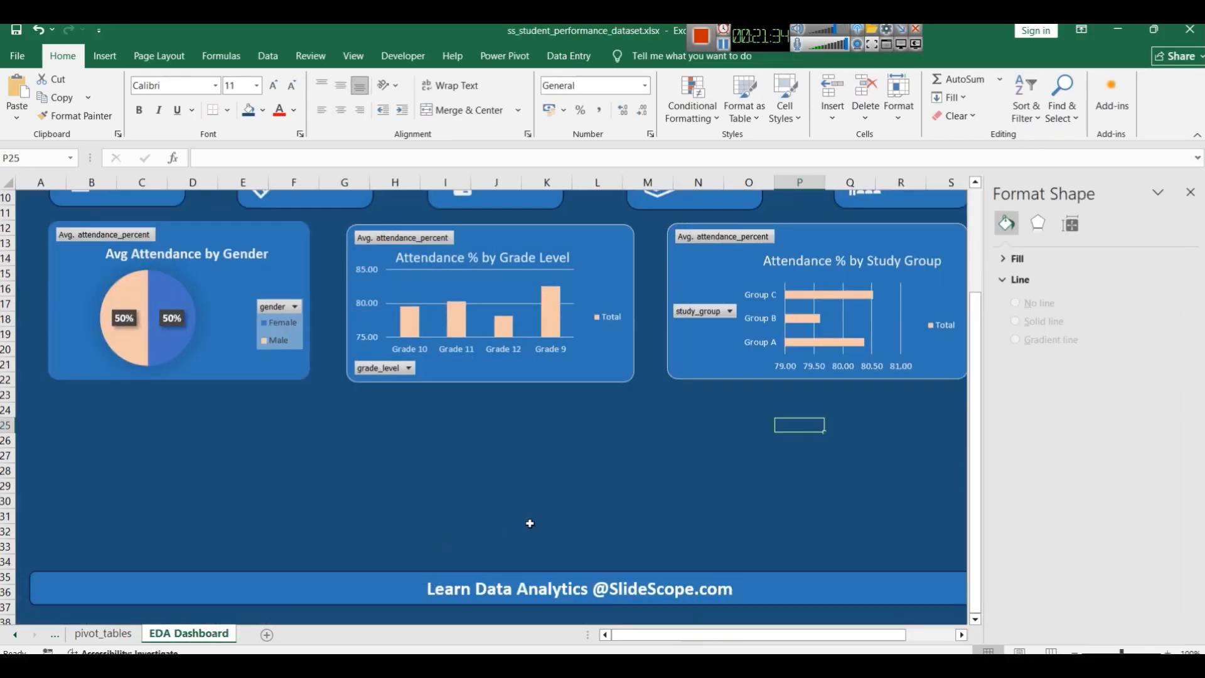
key("ctrl+v")
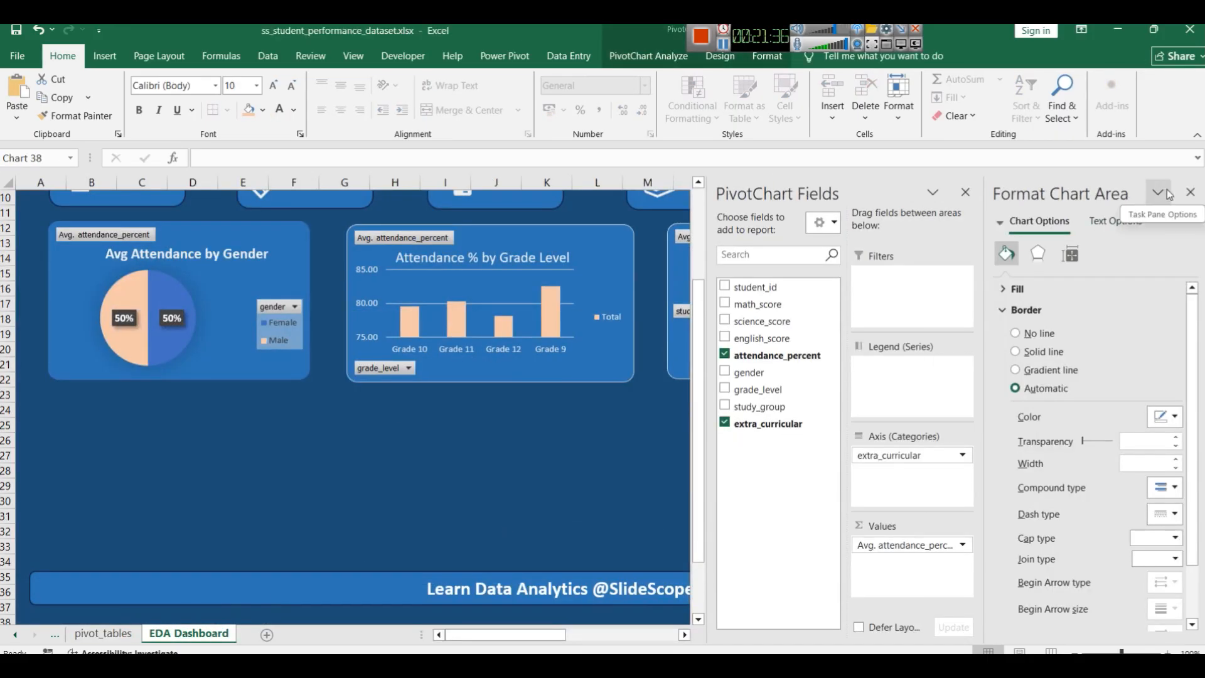
left_click(1190, 193)
left_click_drag(879, 465, 141, 450)
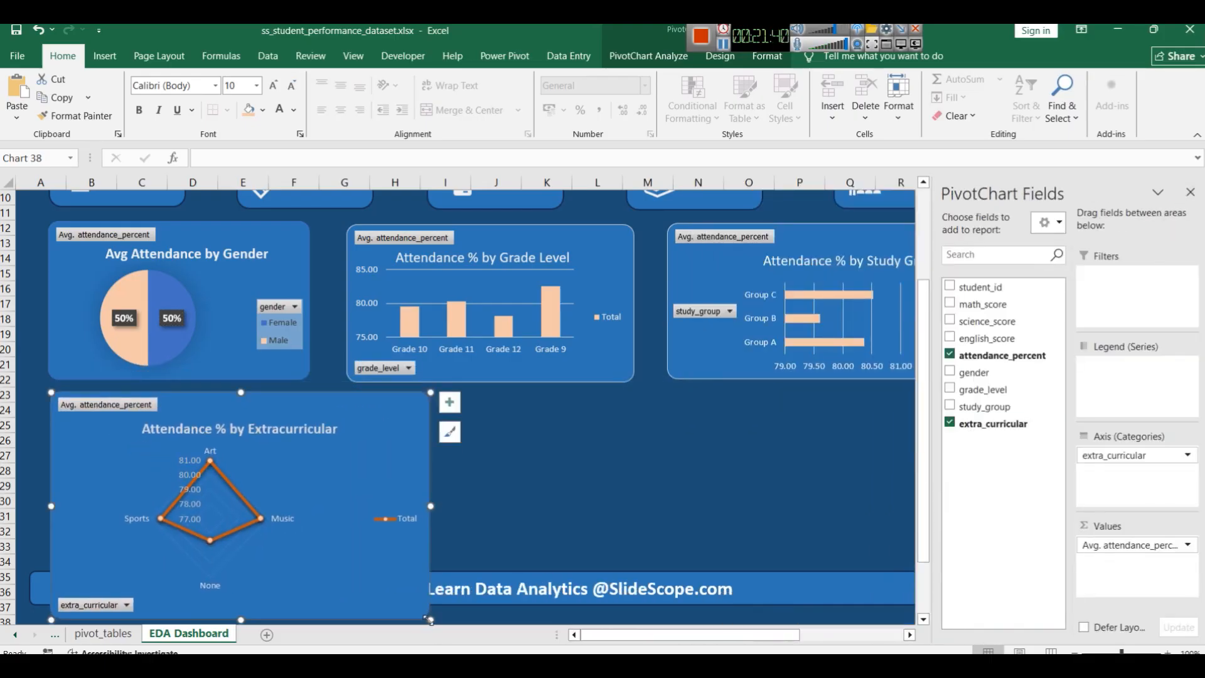
Step: Shrink the pasted radar chart to the gender chart's width so it ends above the footer banner
left_click_drag(430, 620, 311, 550)
left_click_drag(180, 549, 180, 555)
left_click(401, 489)
Step: Enlarge and reposition the plot area inside the dashboard radar chart and nudge its title slightly upward
left_click(153, 510)
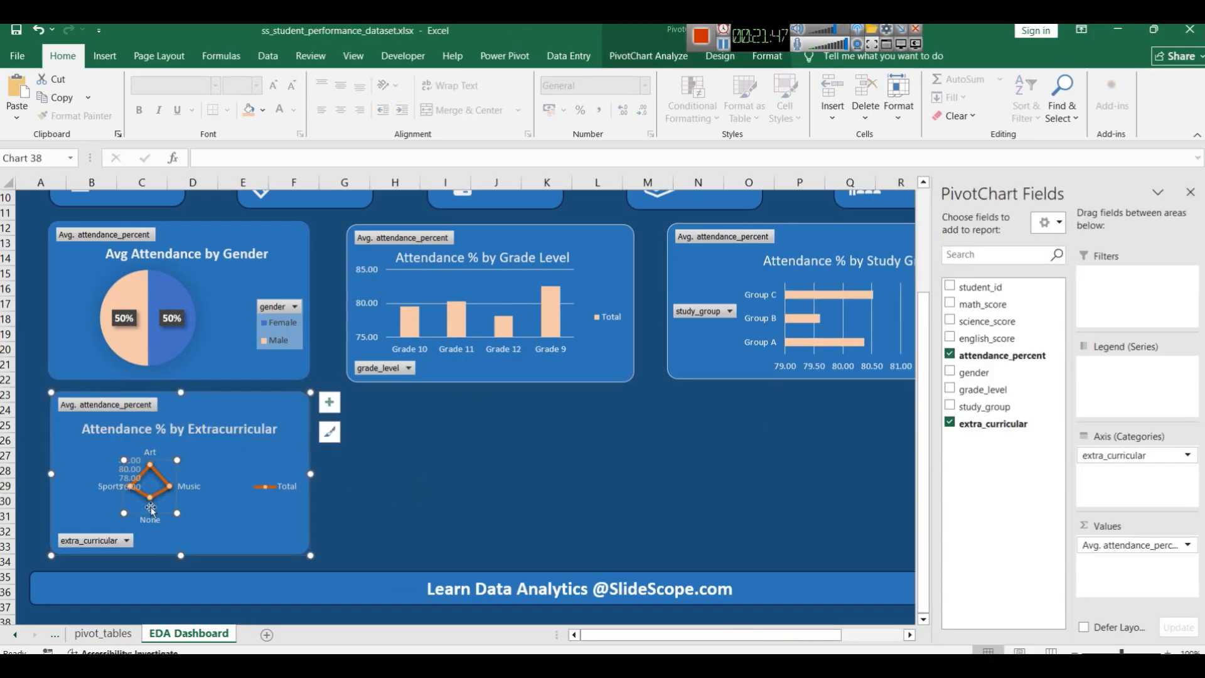
left_click_drag(188, 456, 188, 469)
left_click(224, 500)
left_click(241, 515)
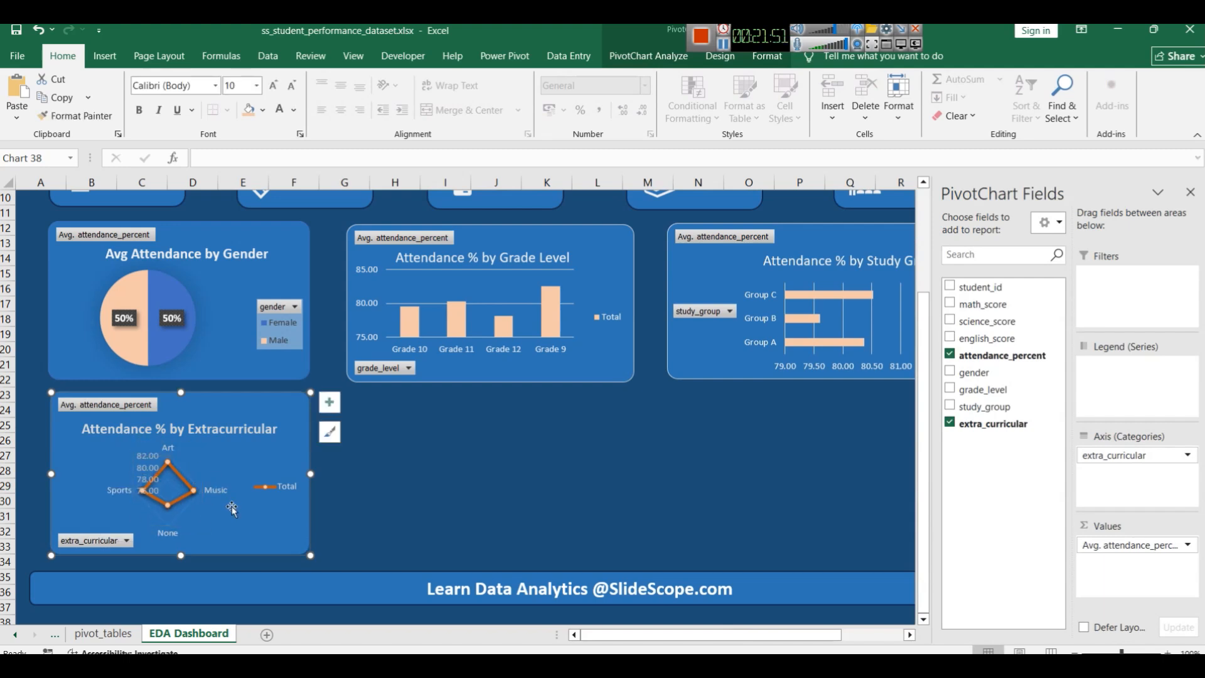
left_click(138, 455)
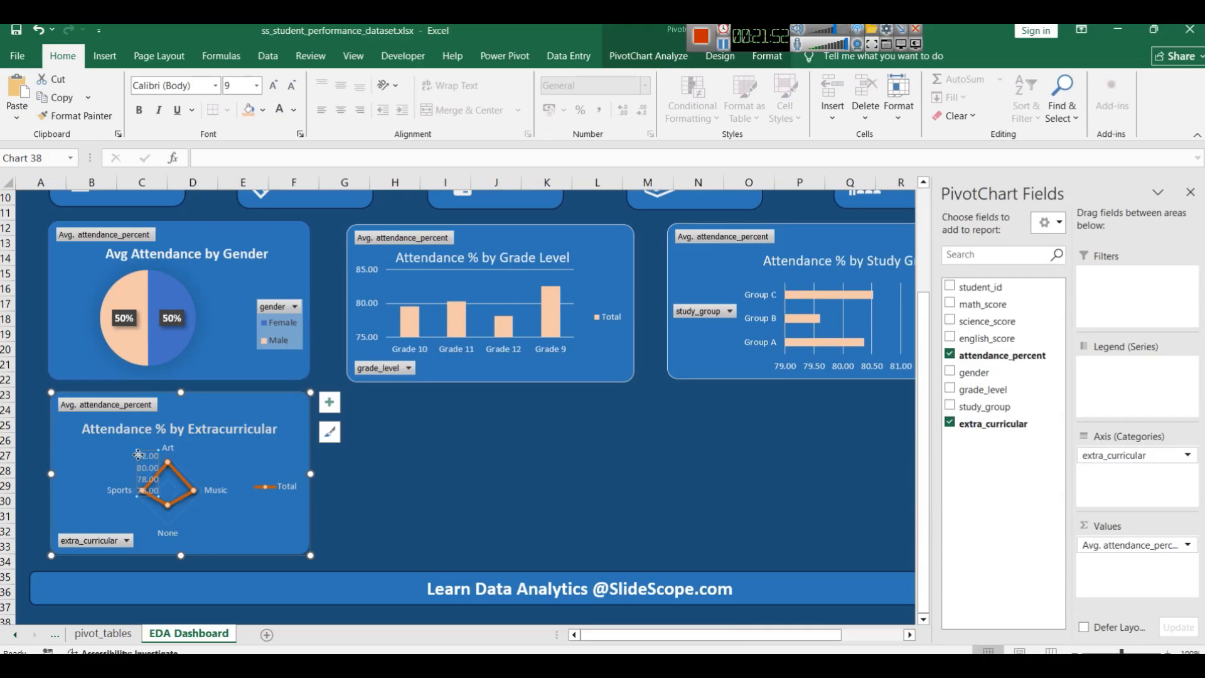
left_click(196, 485)
left_click_drag(203, 458, 224, 437)
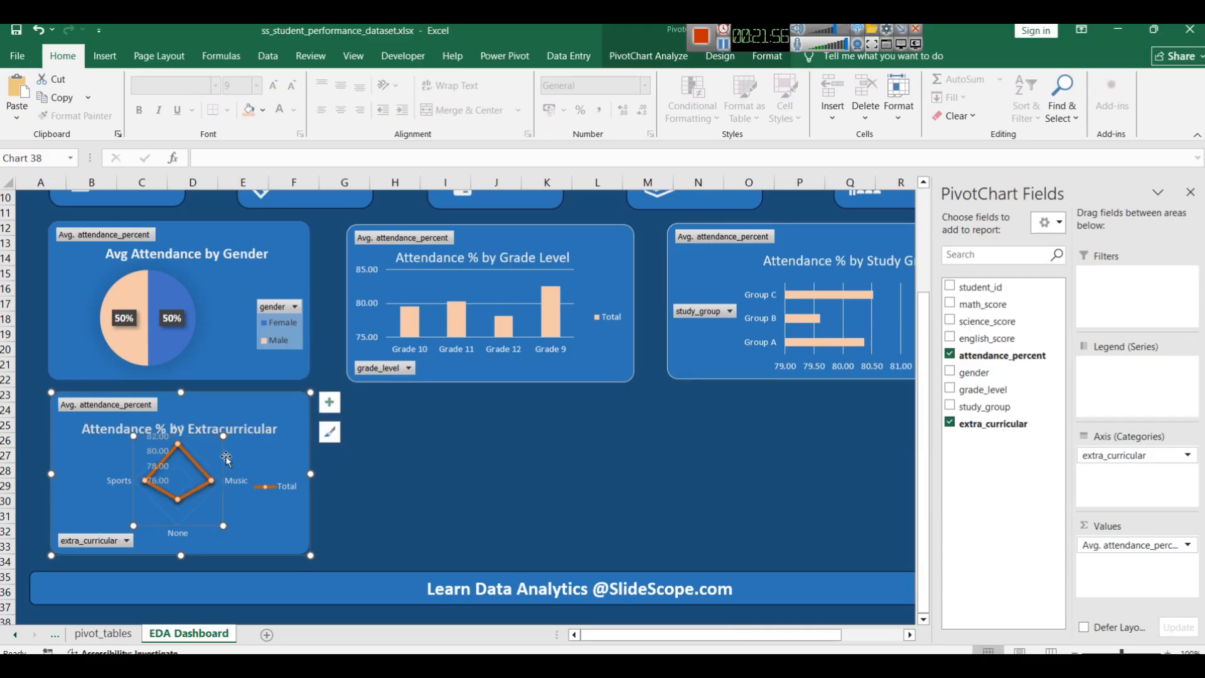
left_click(242, 423)
left_click_drag(235, 417, 235, 413)
left_click(262, 460)
Step: Format the radar chart's value axis labels in bold, size 9.2, with the light grey theme font colour
left_click(162, 449)
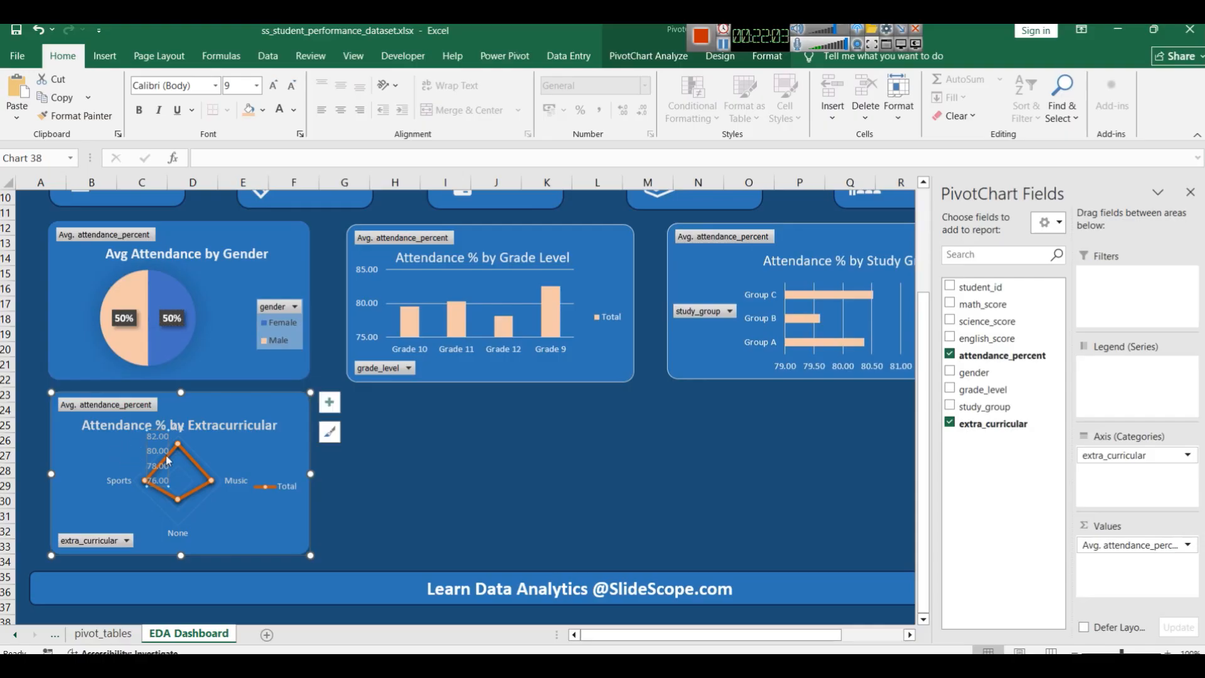
double_click(162, 457)
right_click(158, 457)
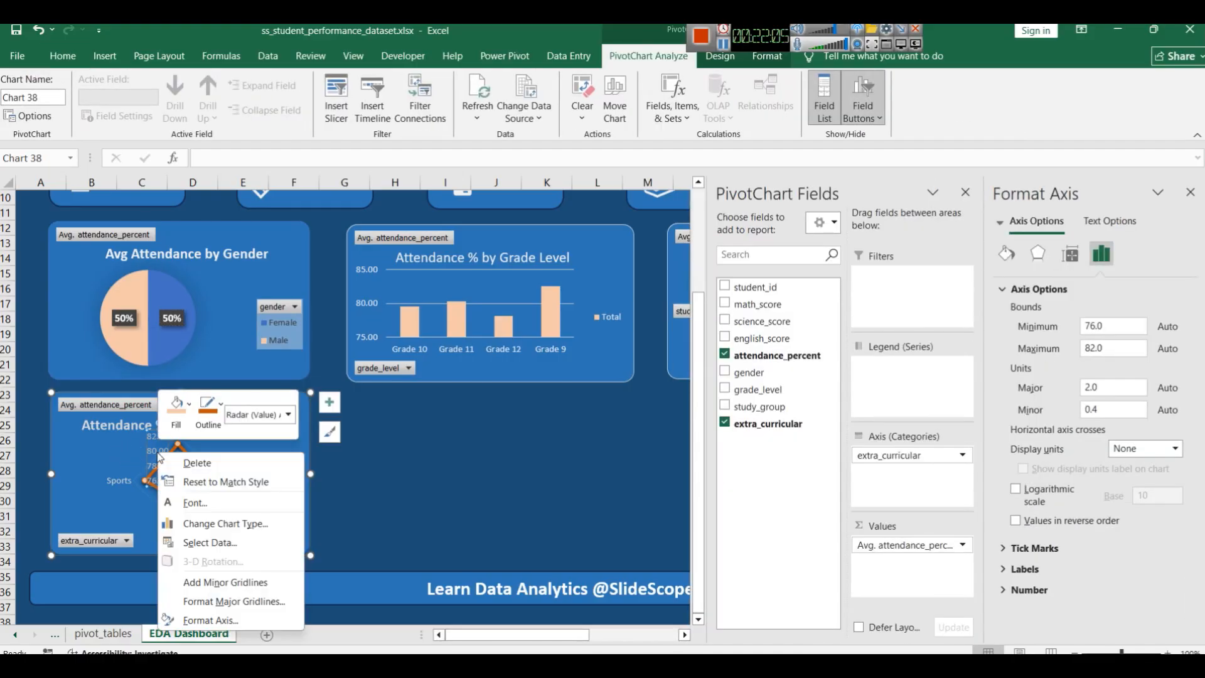
left_click(196, 501)
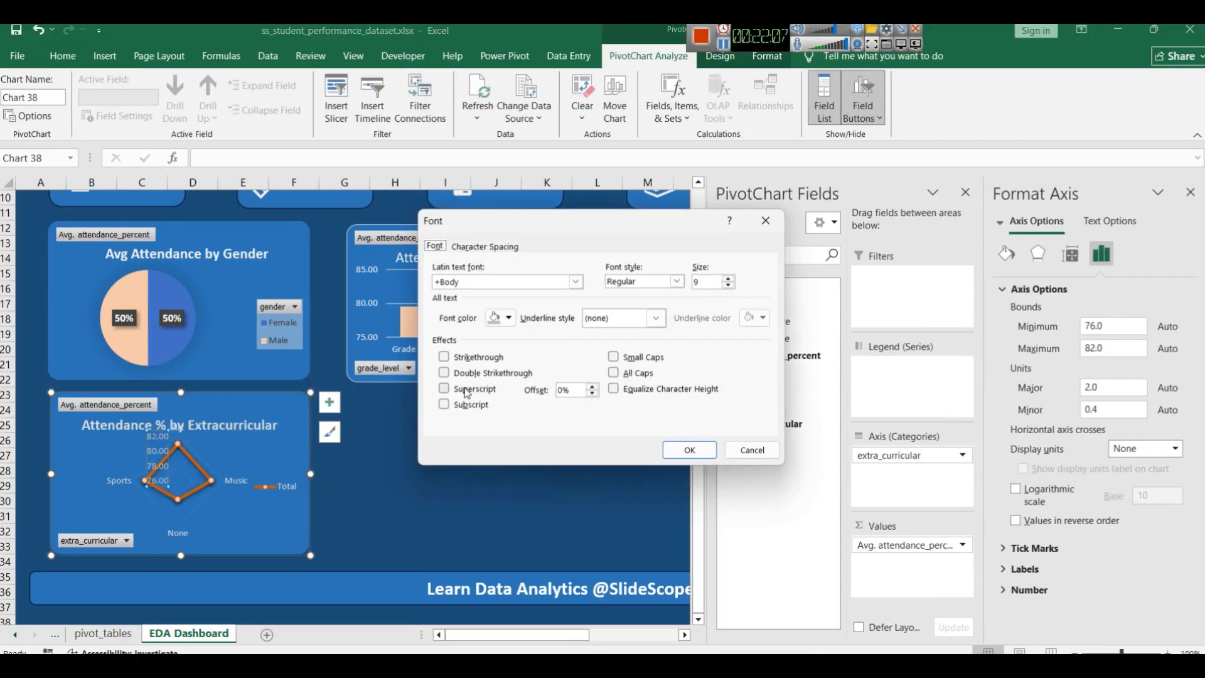
left_click(508, 318)
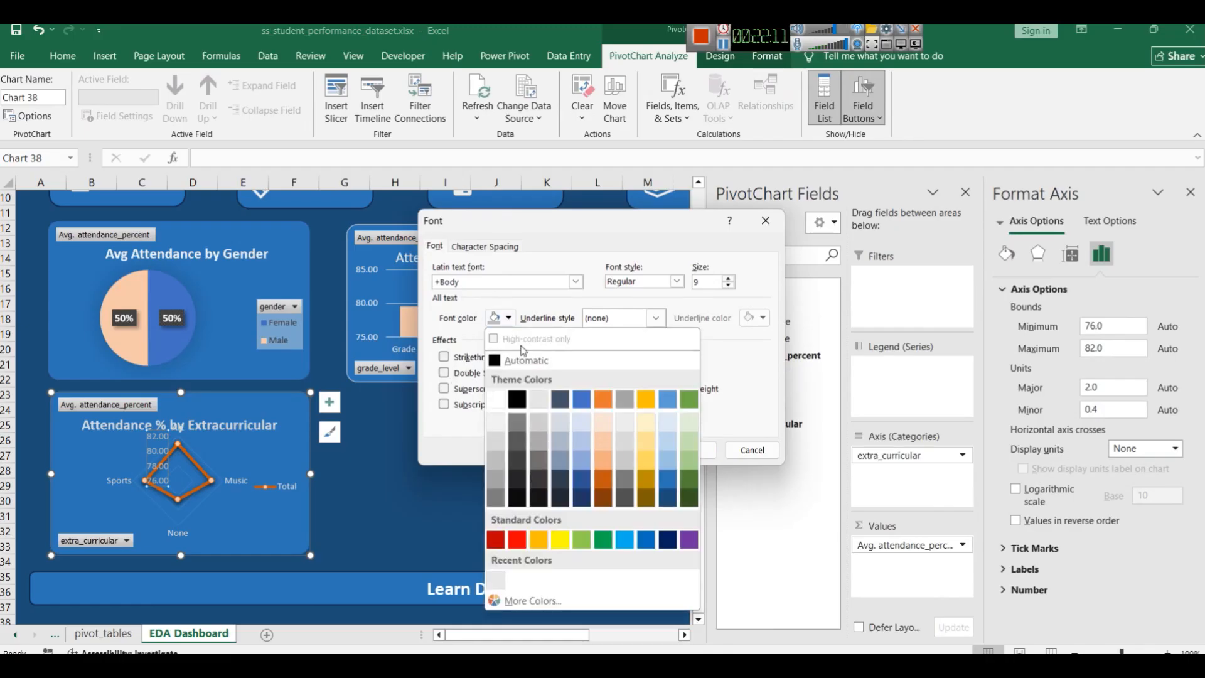
left_click(540, 427)
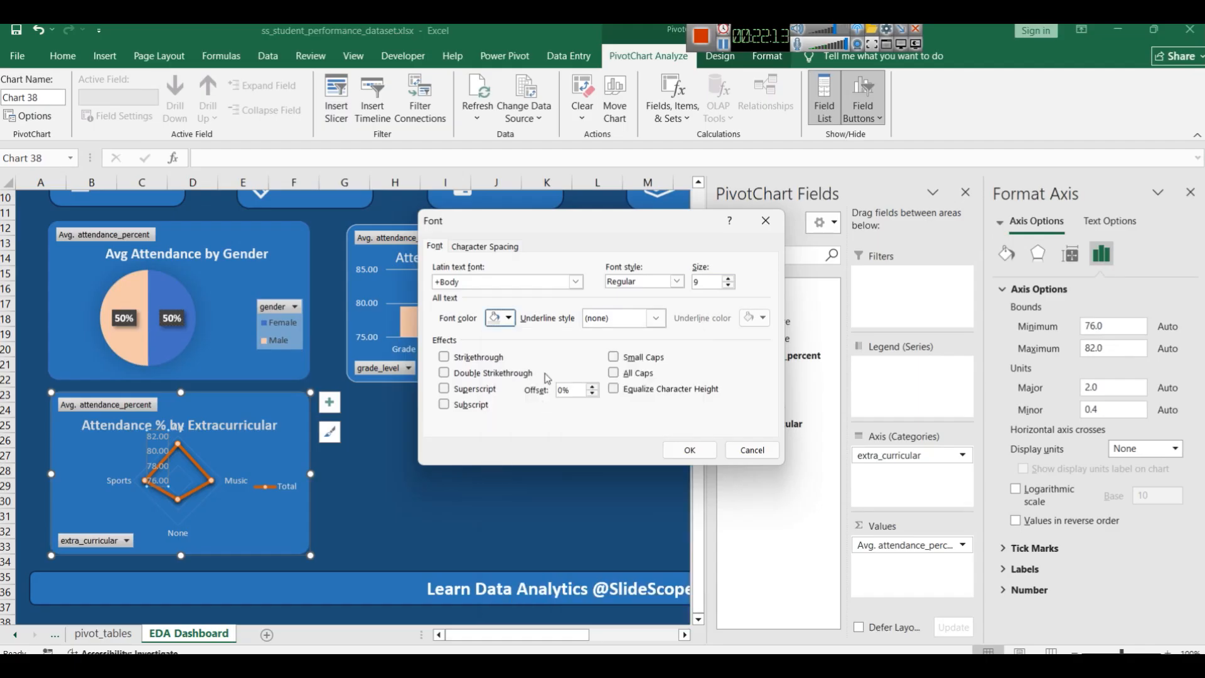
left_click(729, 279)
left_click(676, 281)
left_click(649, 327)
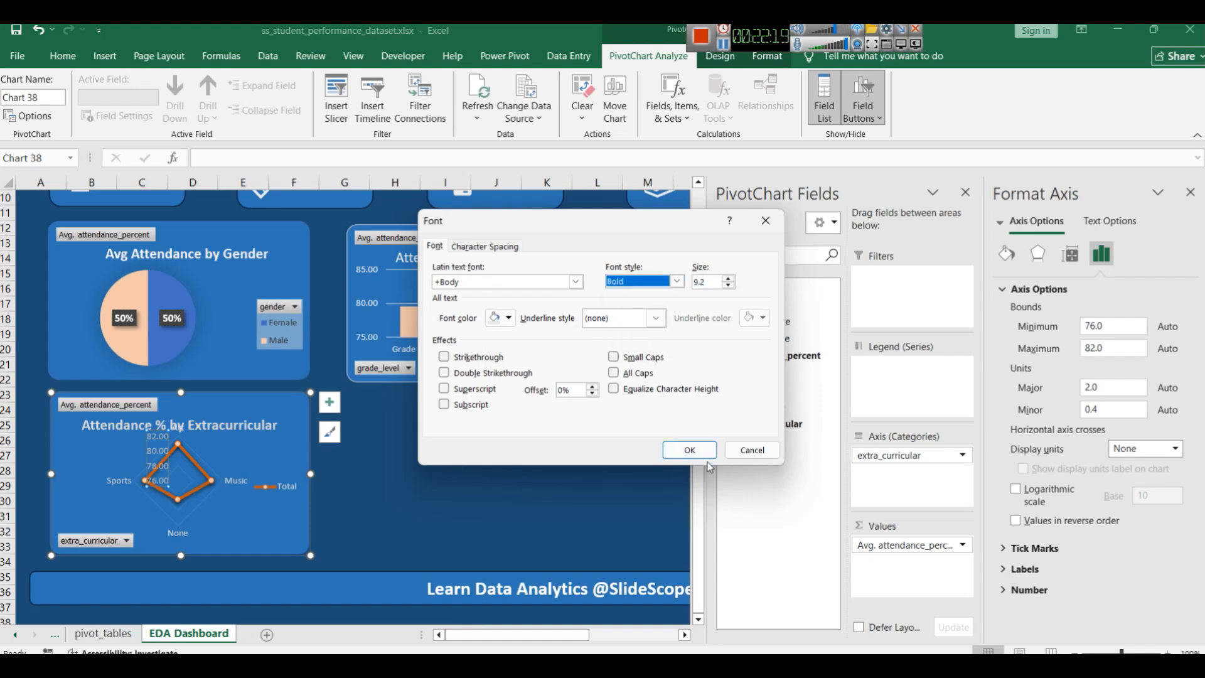
left_click(690, 450)
left_click(274, 447)
Step: Try a solid white border around the radar chart's plot area and undo it
left_click(167, 456)
left_click(172, 516)
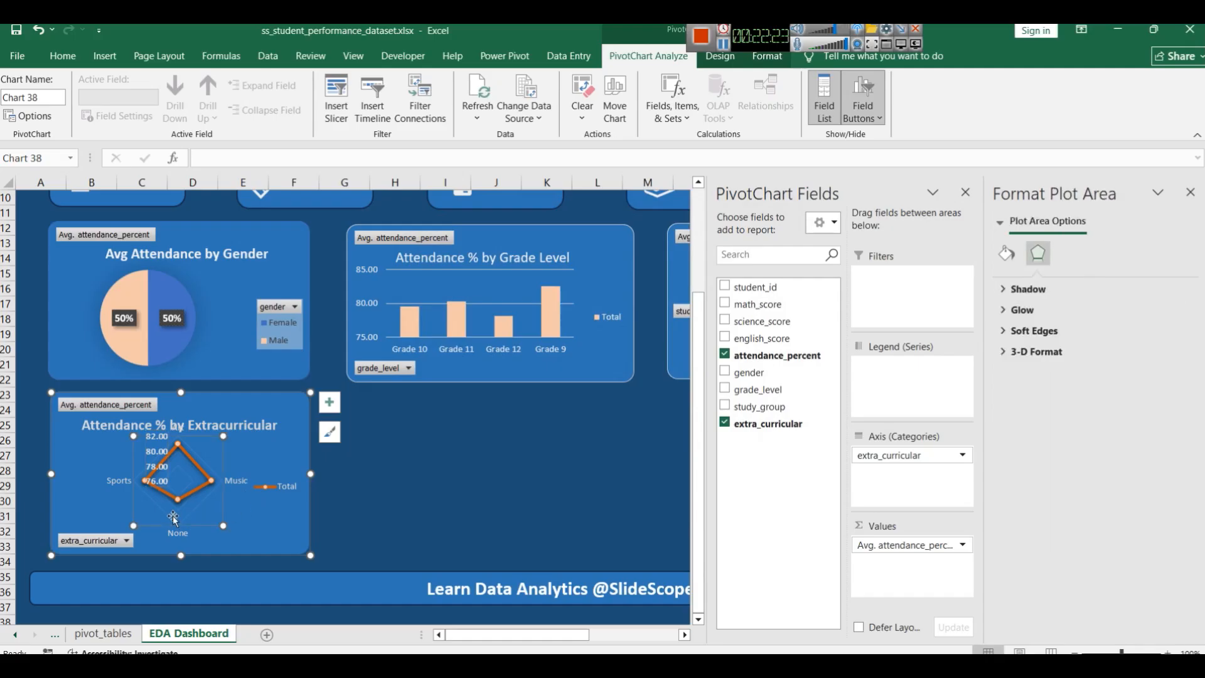
right_click(179, 518)
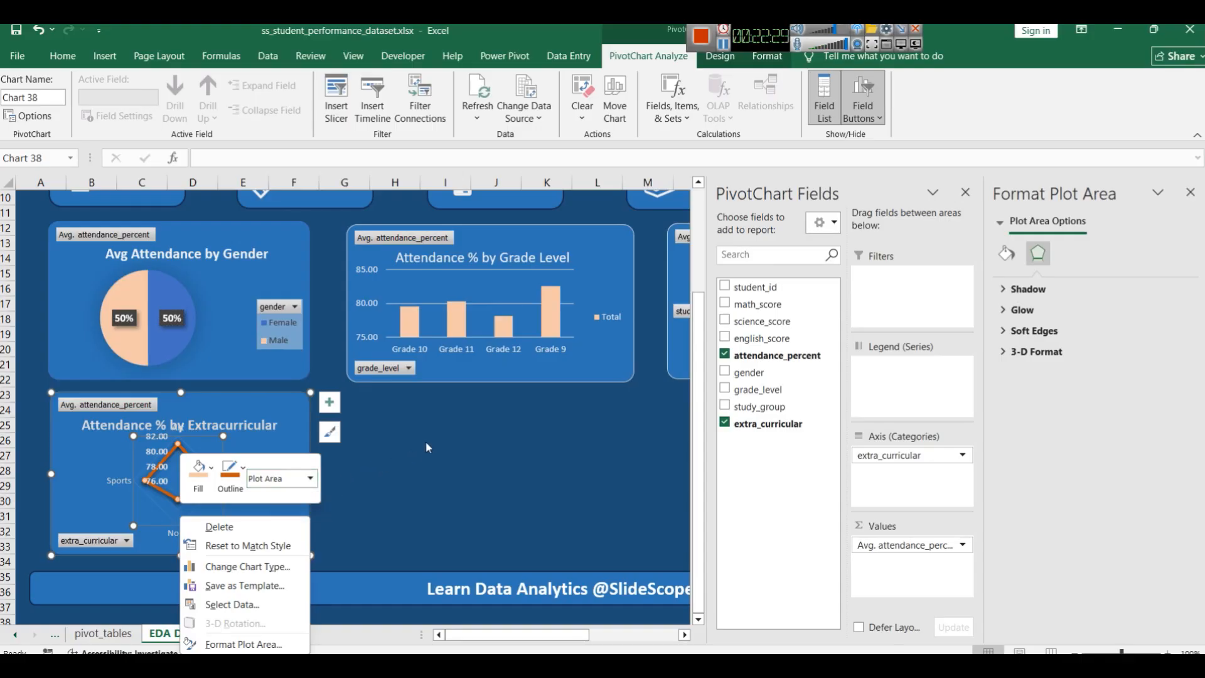
left_click(244, 644)
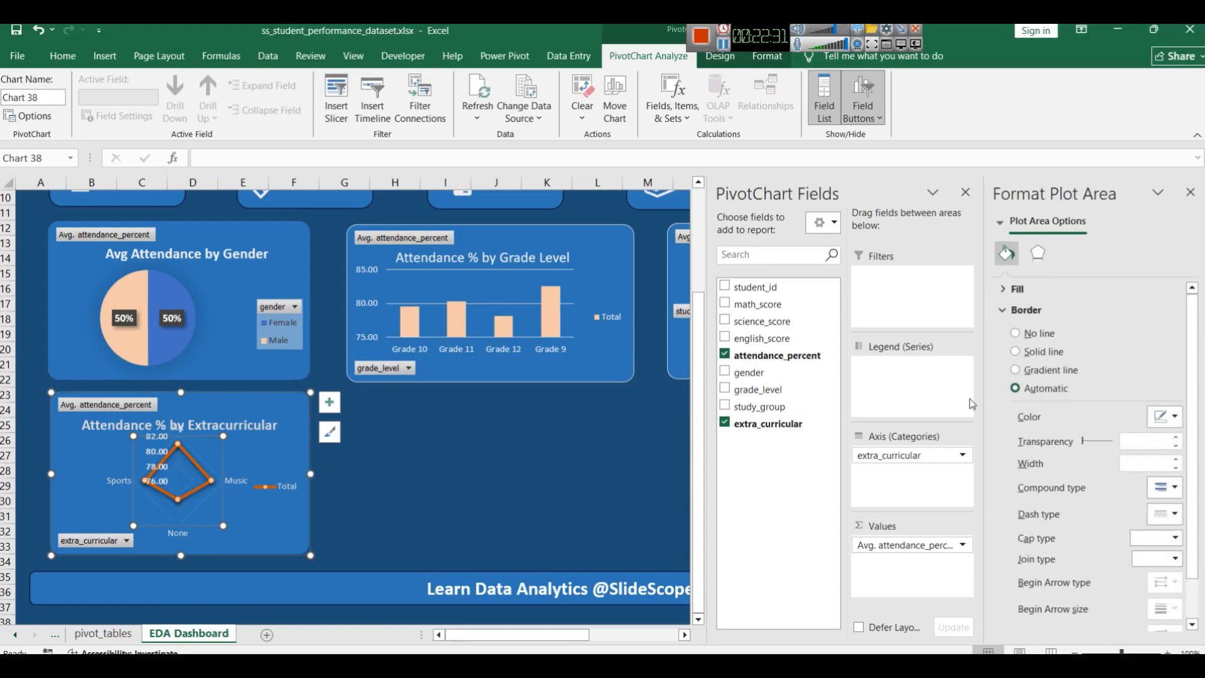
left_click(1166, 416)
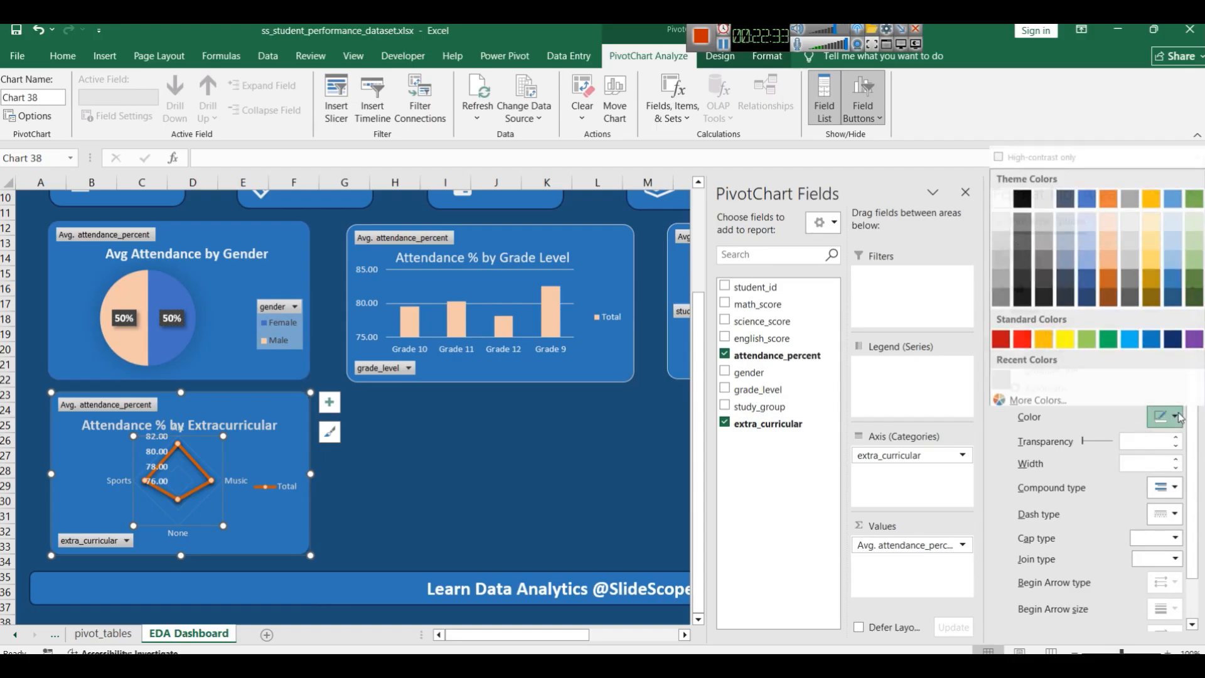
left_click(1000, 195)
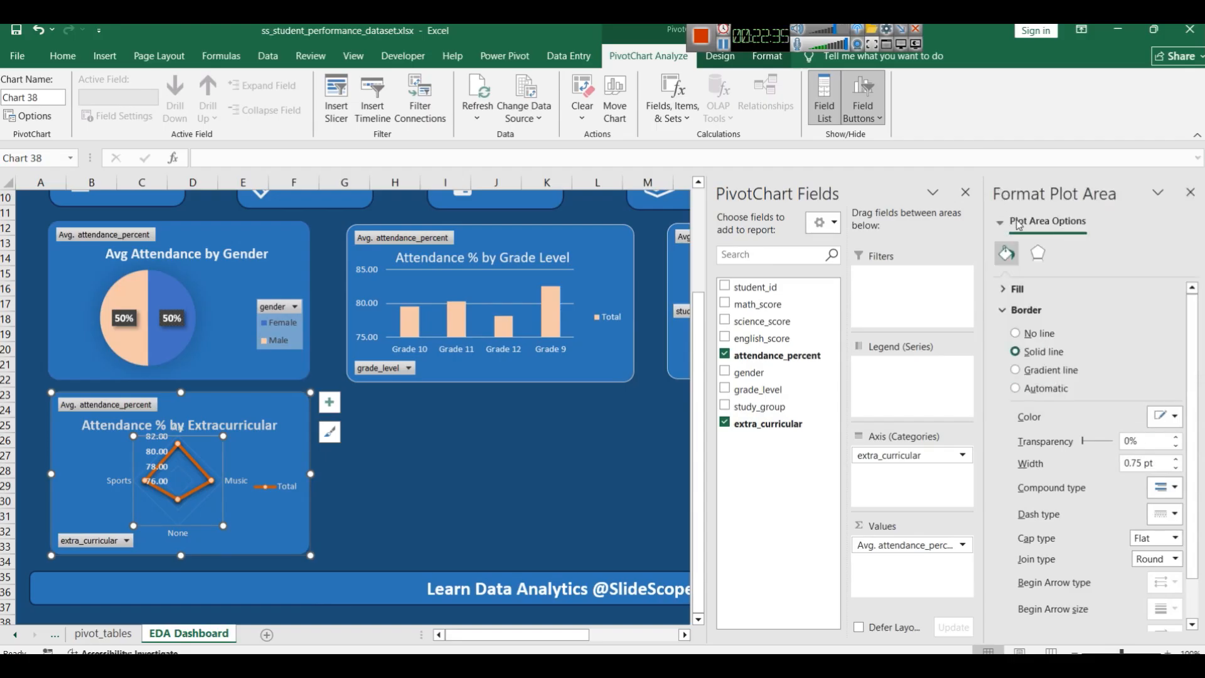
left_click(286, 450)
key("ctrl+z")
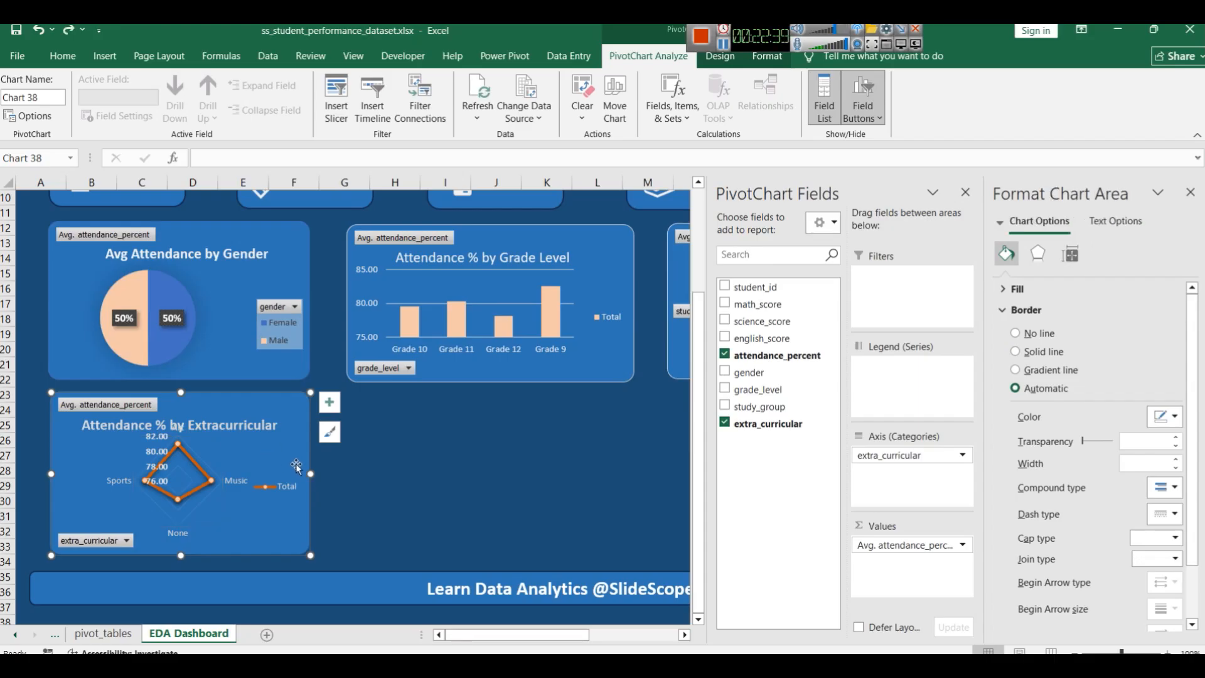
Step: Move the radar chart's title up and to the right, clear of the Art label
left_click(220, 435)
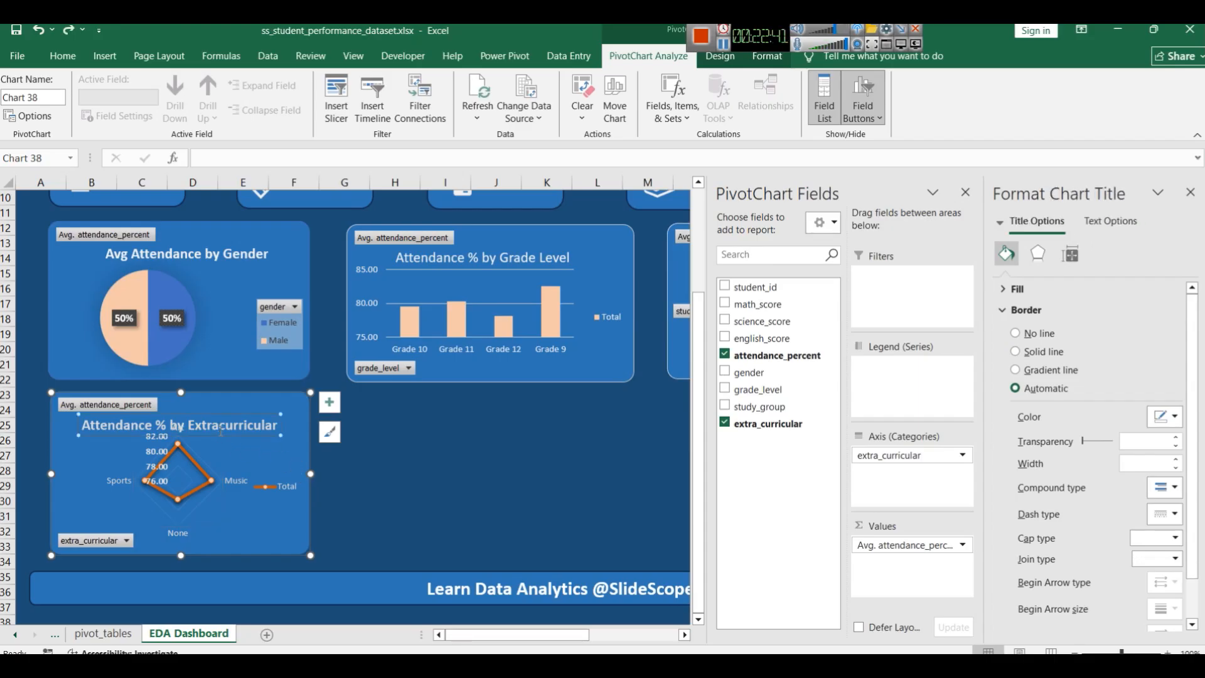
left_click_drag(221, 413, 222, 412)
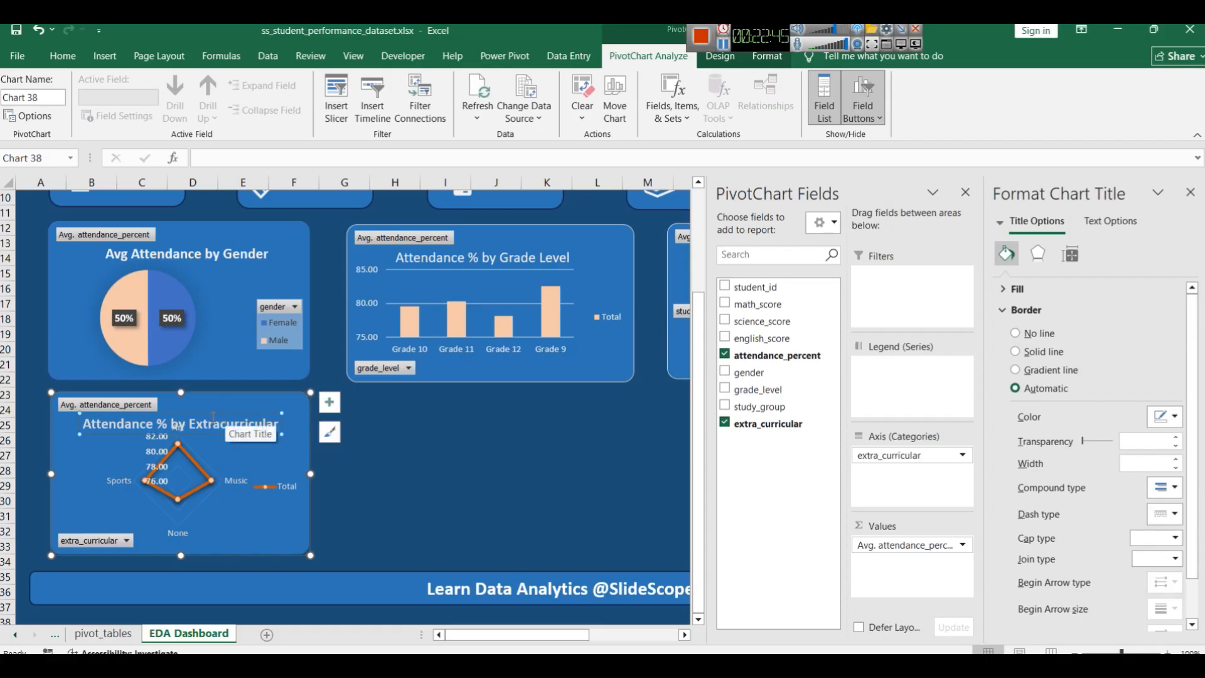
left_click_drag(226, 413, 249, 407)
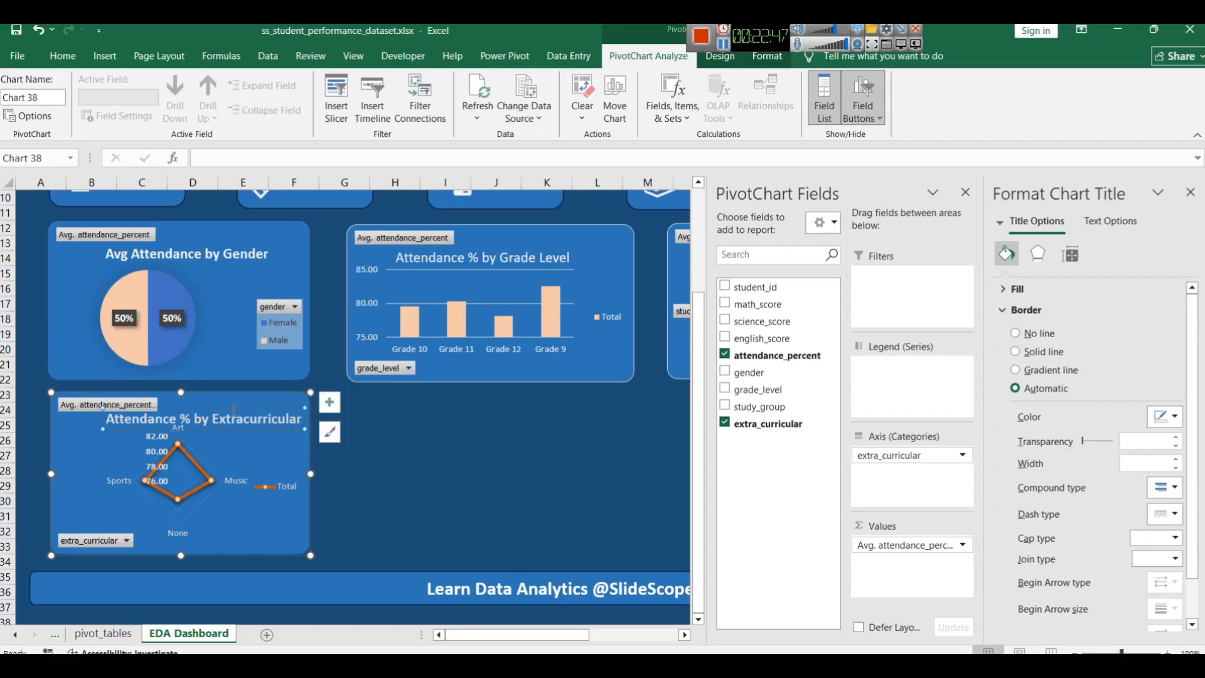
left_click(259, 450)
left_click(479, 482)
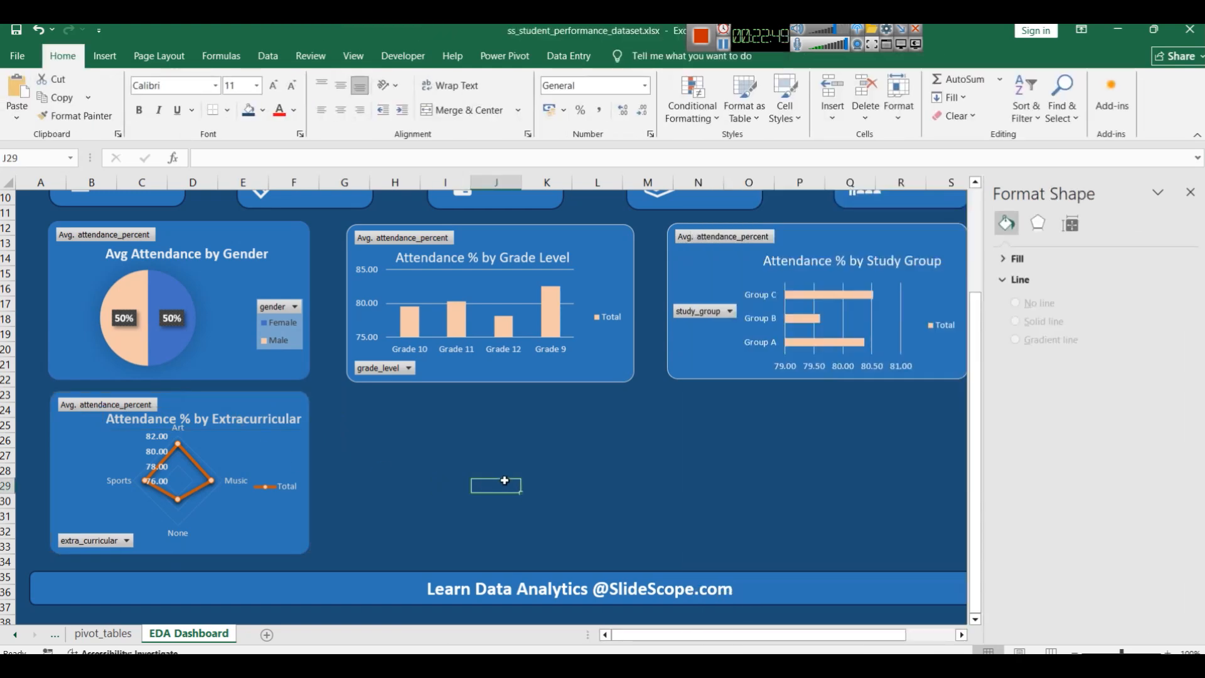
Step: Close the formatting pane and review the layout of the dashboard's charts, cards and slicers
scroll(700, 465, "up", 3)
scroll(785, 439, "down", 1)
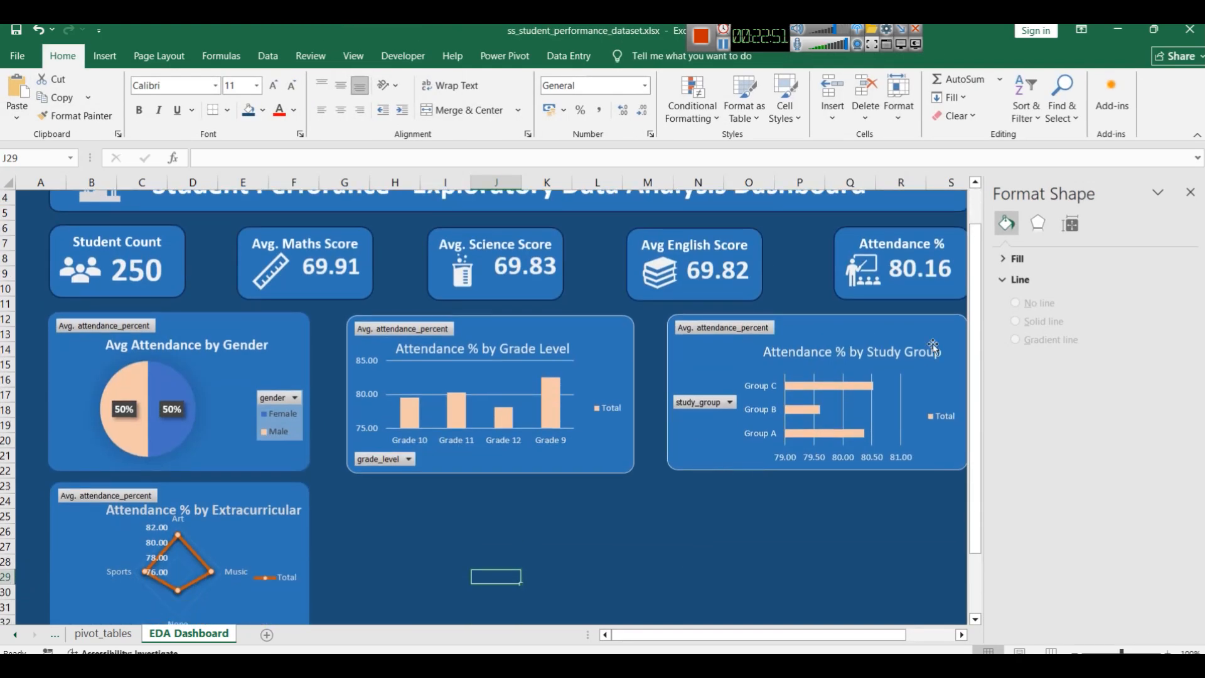
left_click(1190, 192)
scroll(782, 574, "down", 4)
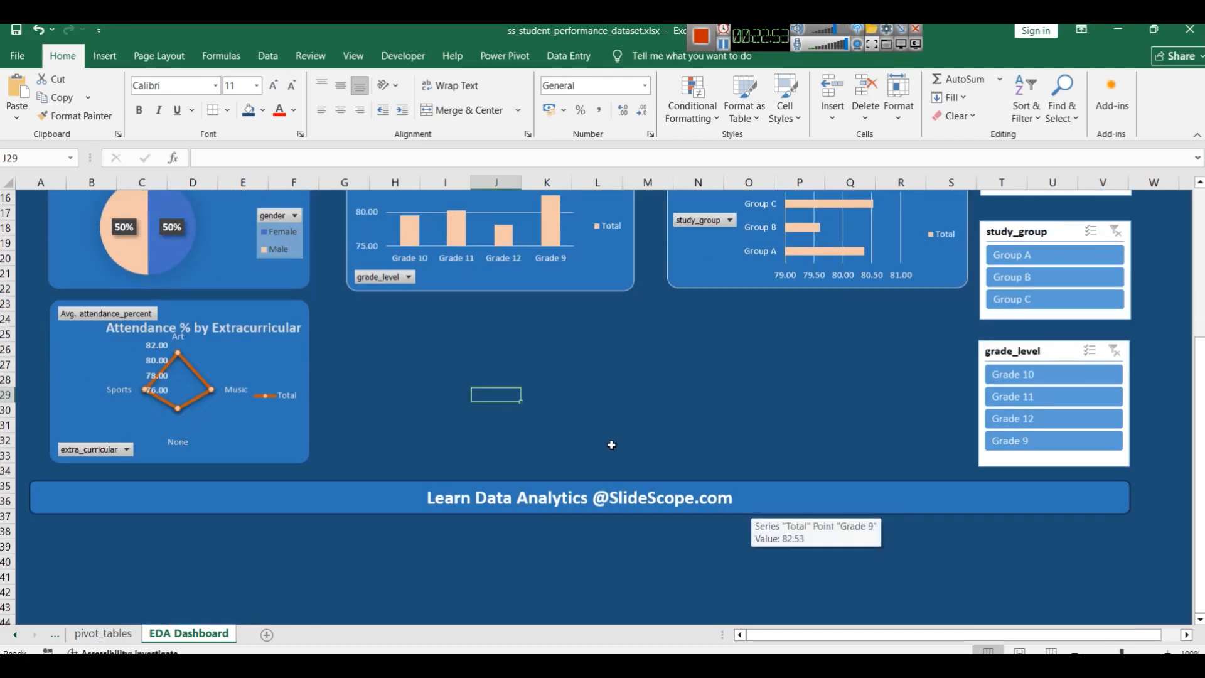
left_click(698, 379)
scroll(698, 379, "up", 4)
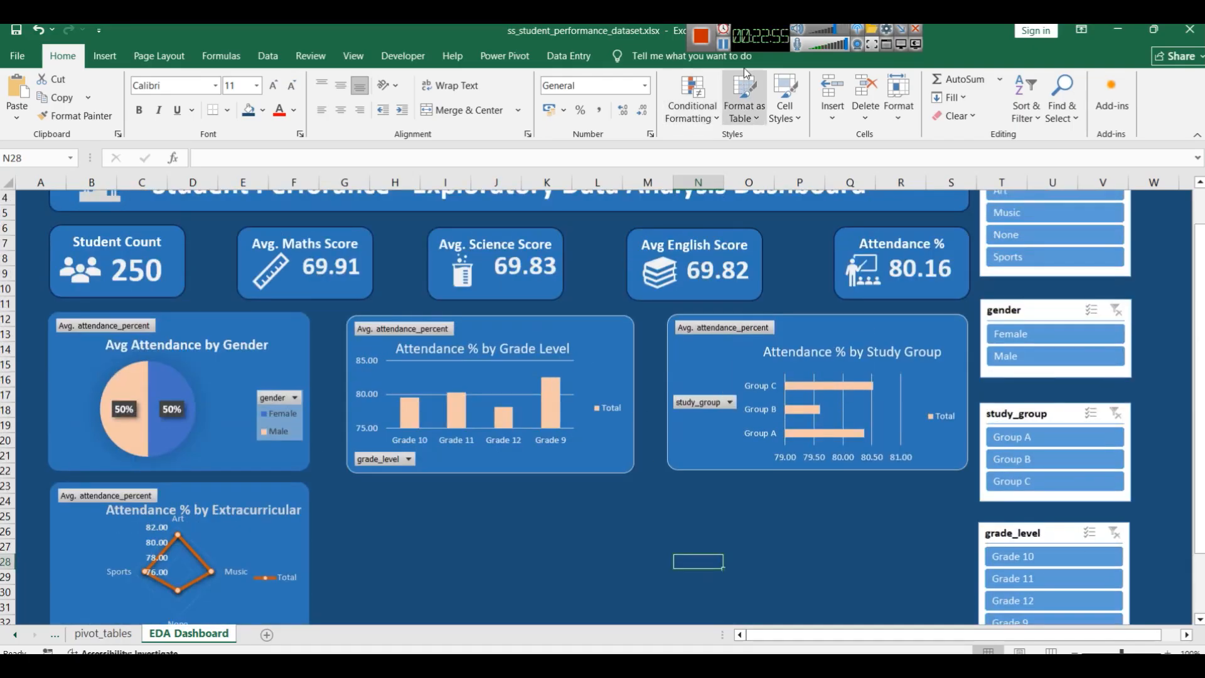
Step: Copy the extracurricular attendance pivot table on the pivot_tables sheet and paste the duplicate at A46
left_click(103, 634)
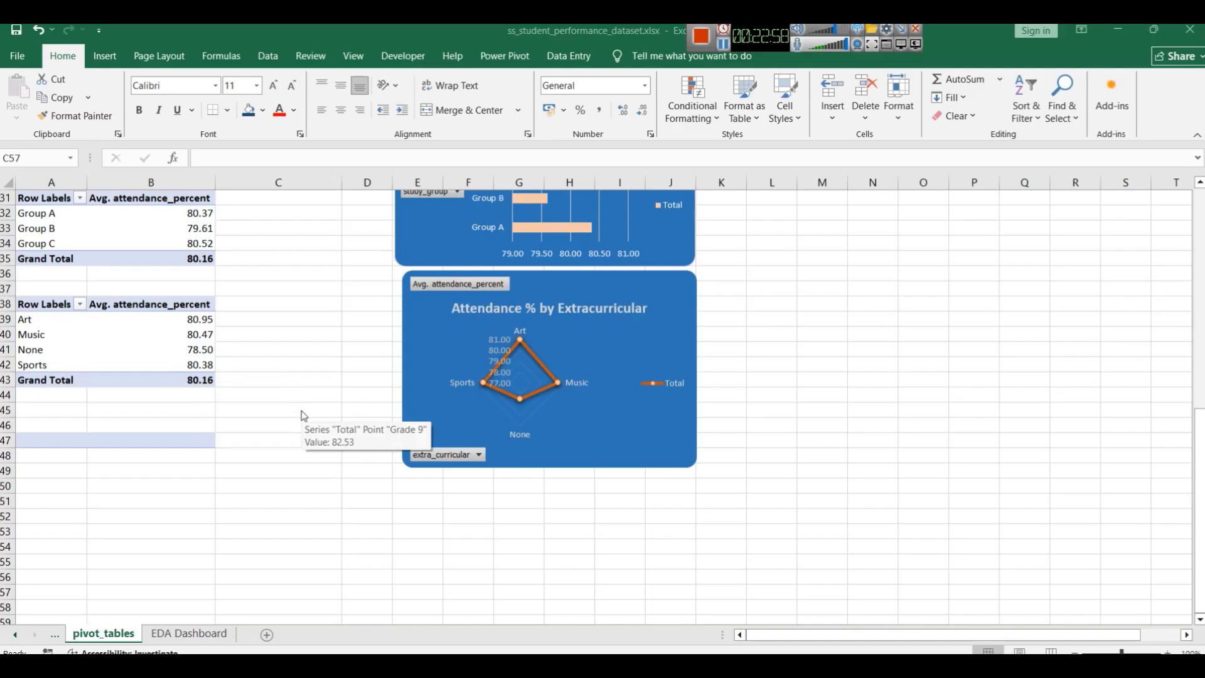
scroll(350, 398, "up", 2)
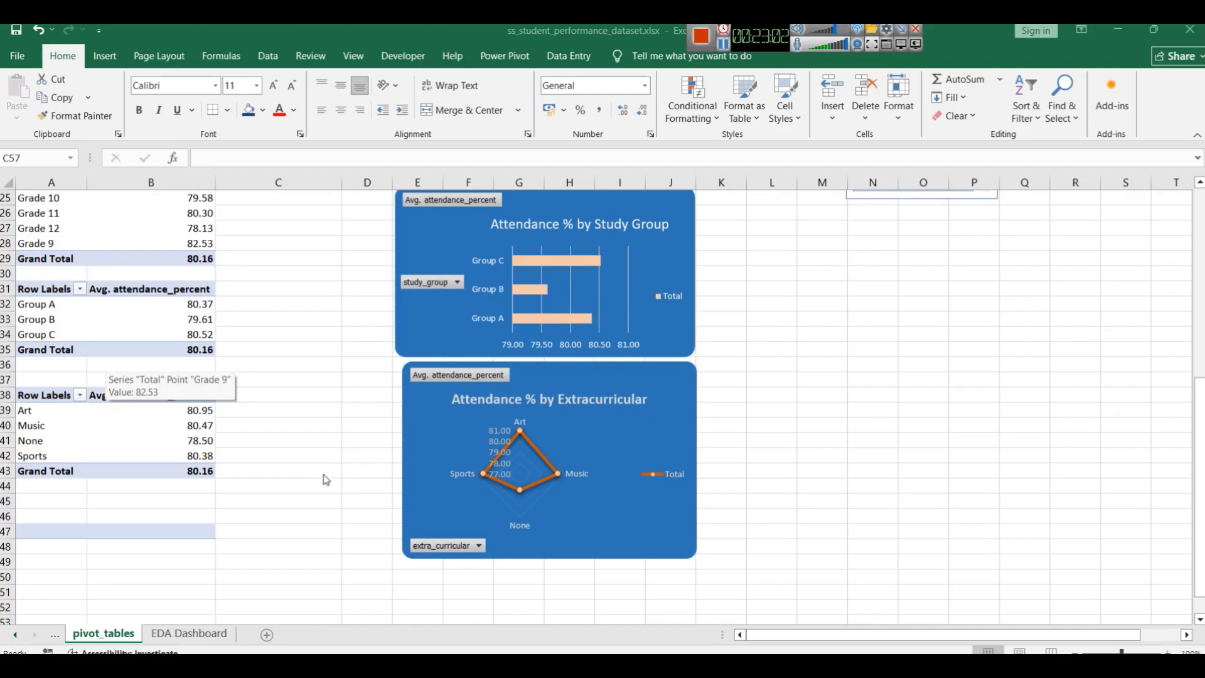
left_click_drag(169, 472, 25, 396)
key("ctrl+c")
scroll(49, 462, "down", 1)
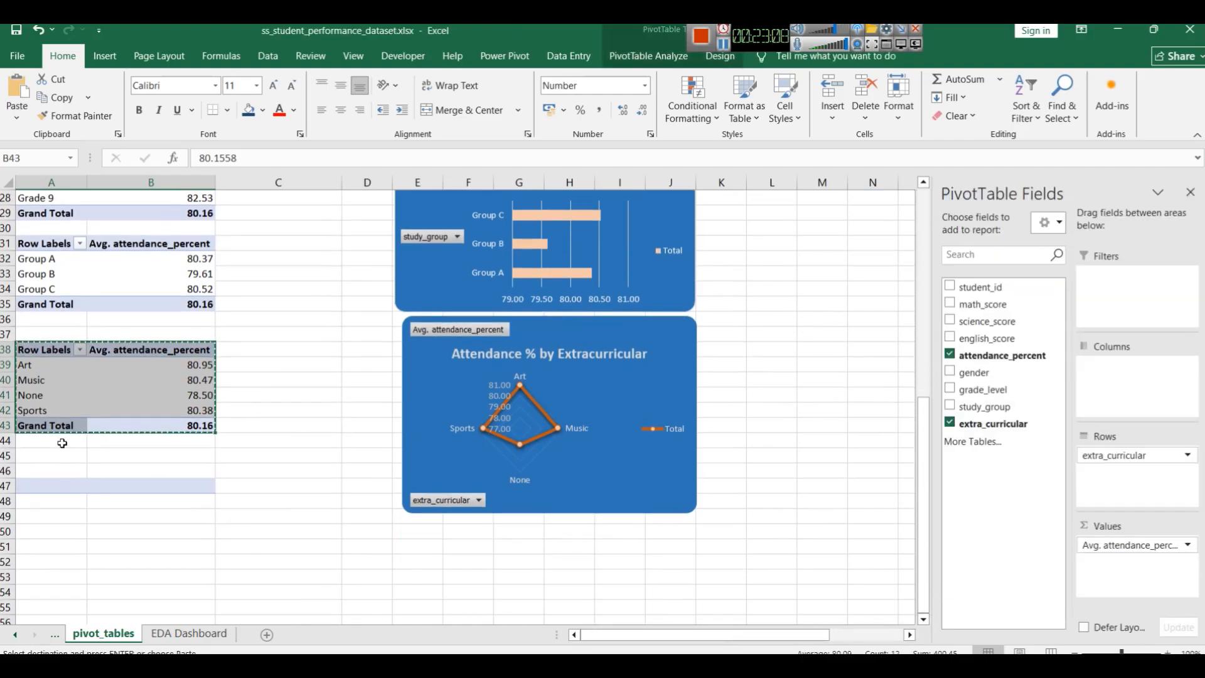
left_click(48, 472)
key("ctrl+v")
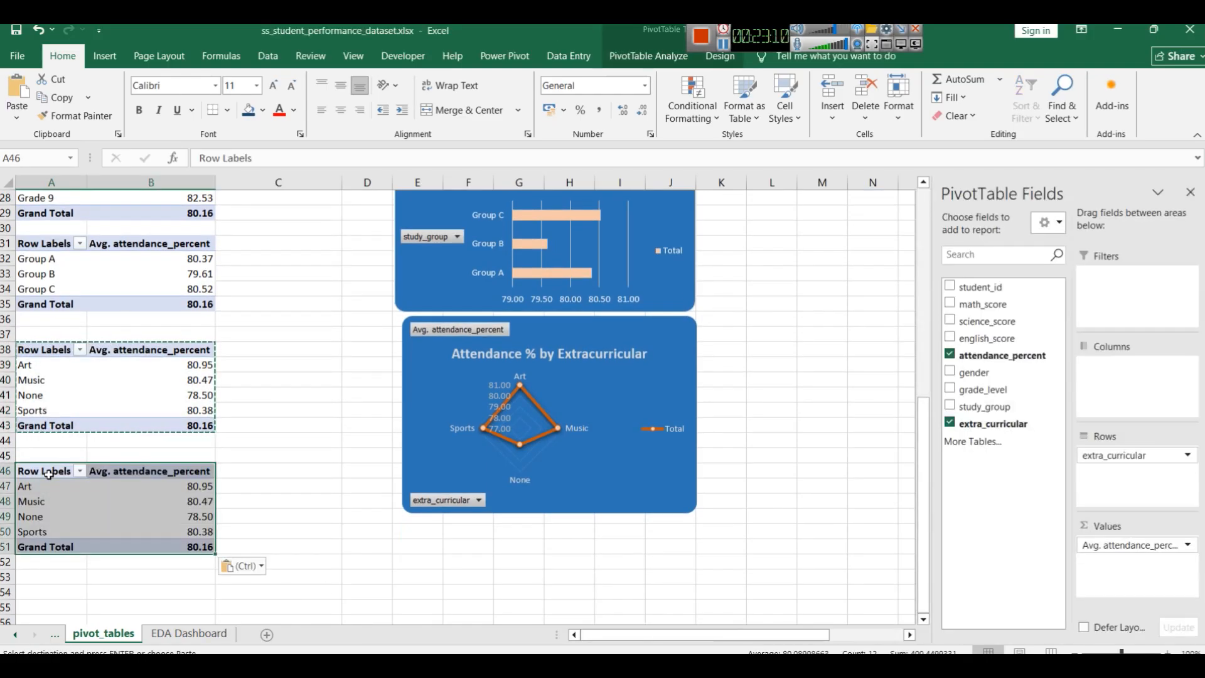
Step: Rebuild the pasted pivot table with grade_level as rows and math_score, science_score and english_score as values, removing extra_curricular and attendance_percent
left_click(950, 424)
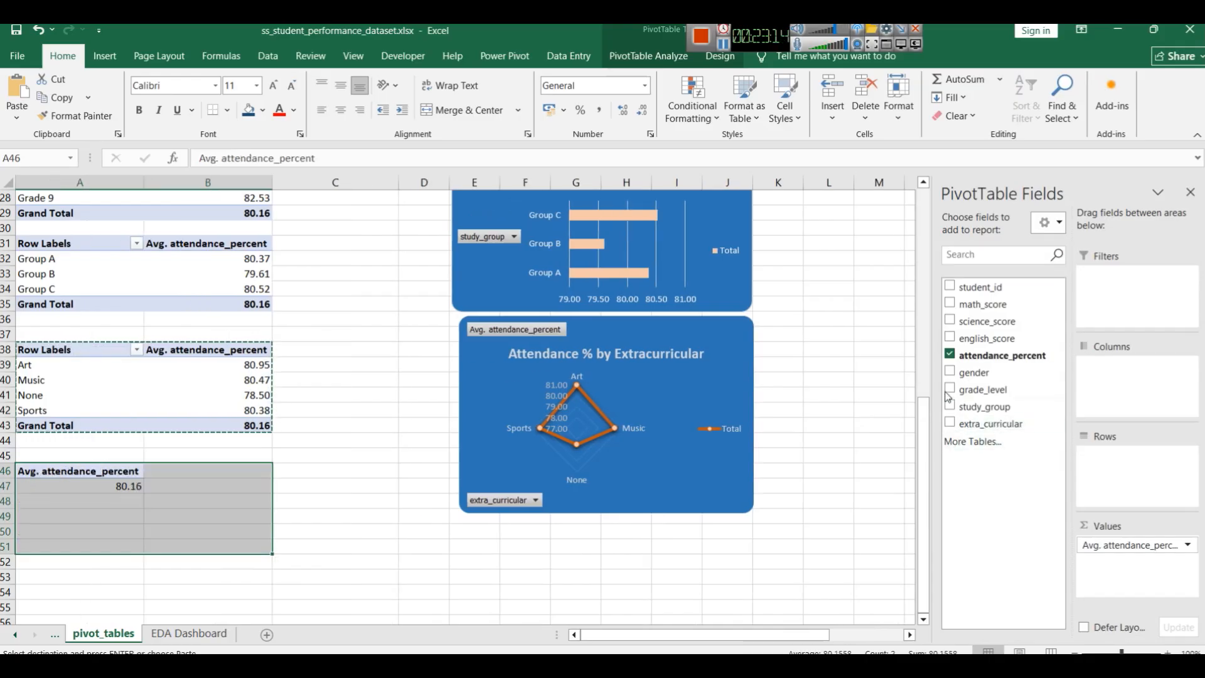
left_click(951, 355)
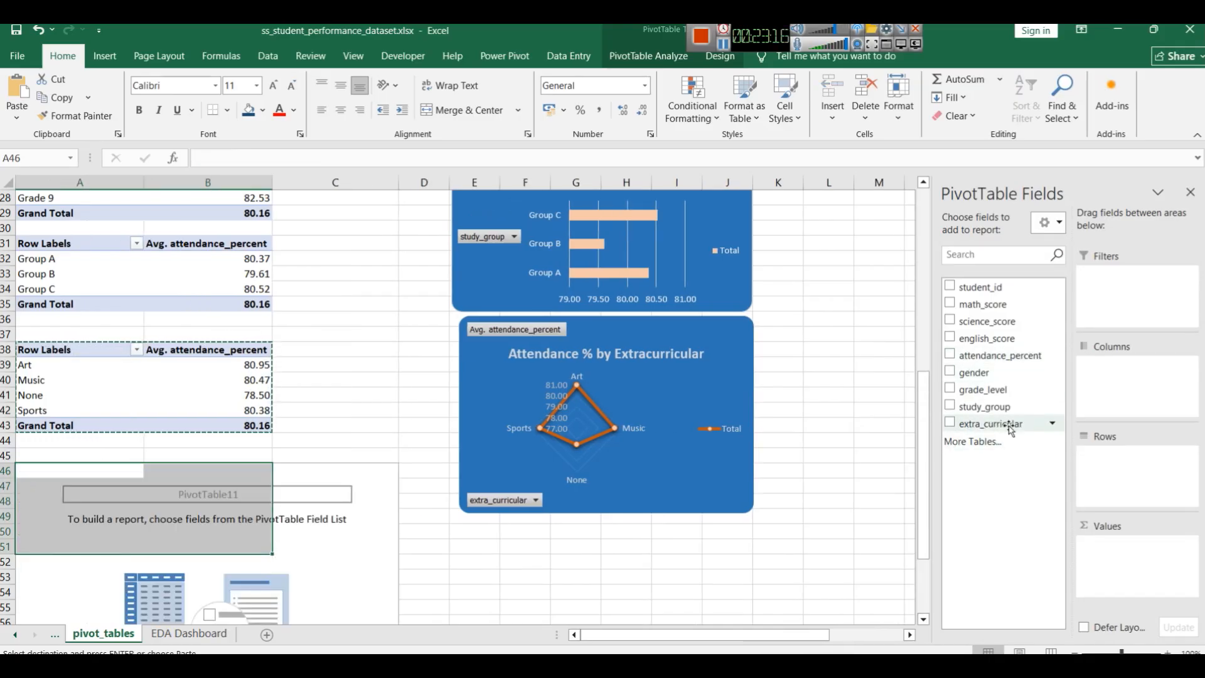
left_click(951, 390)
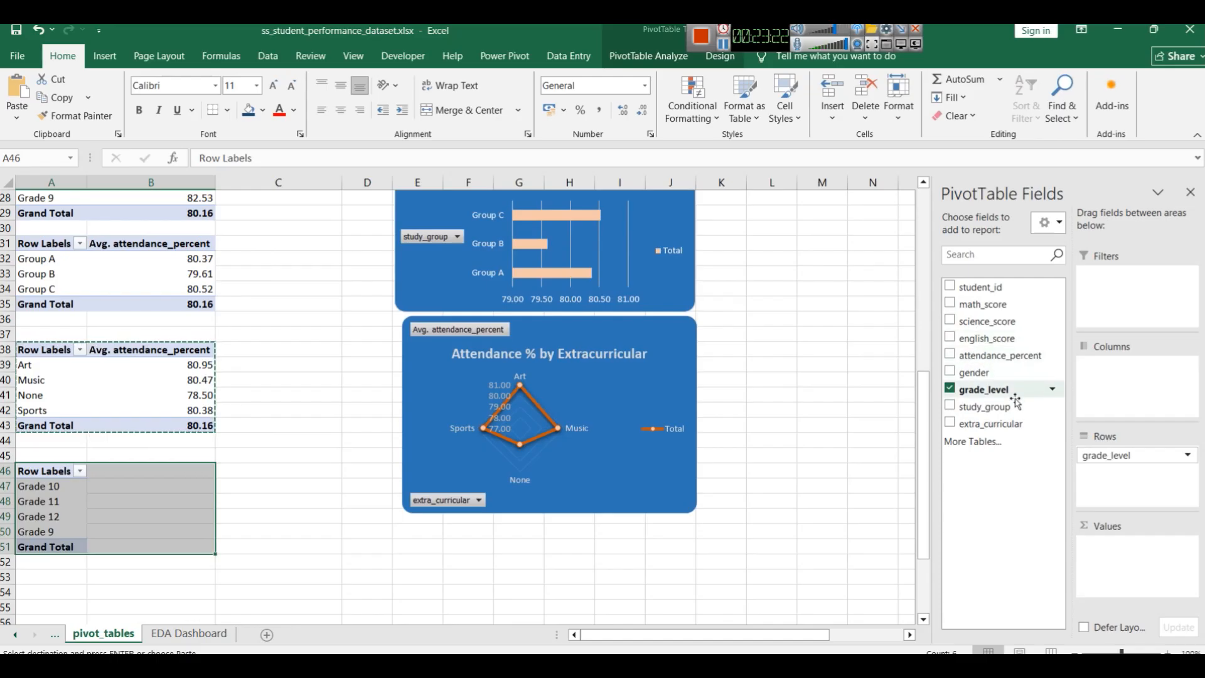
left_click(950, 304)
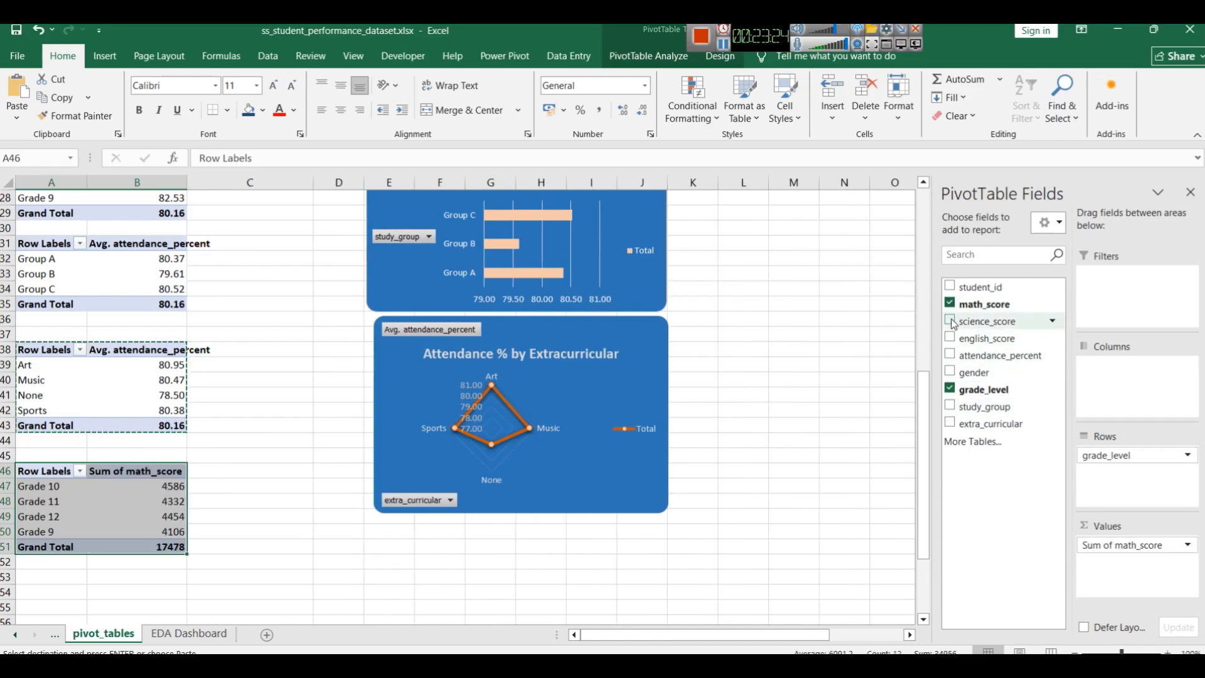
left_click(951, 321)
left_click(951, 339)
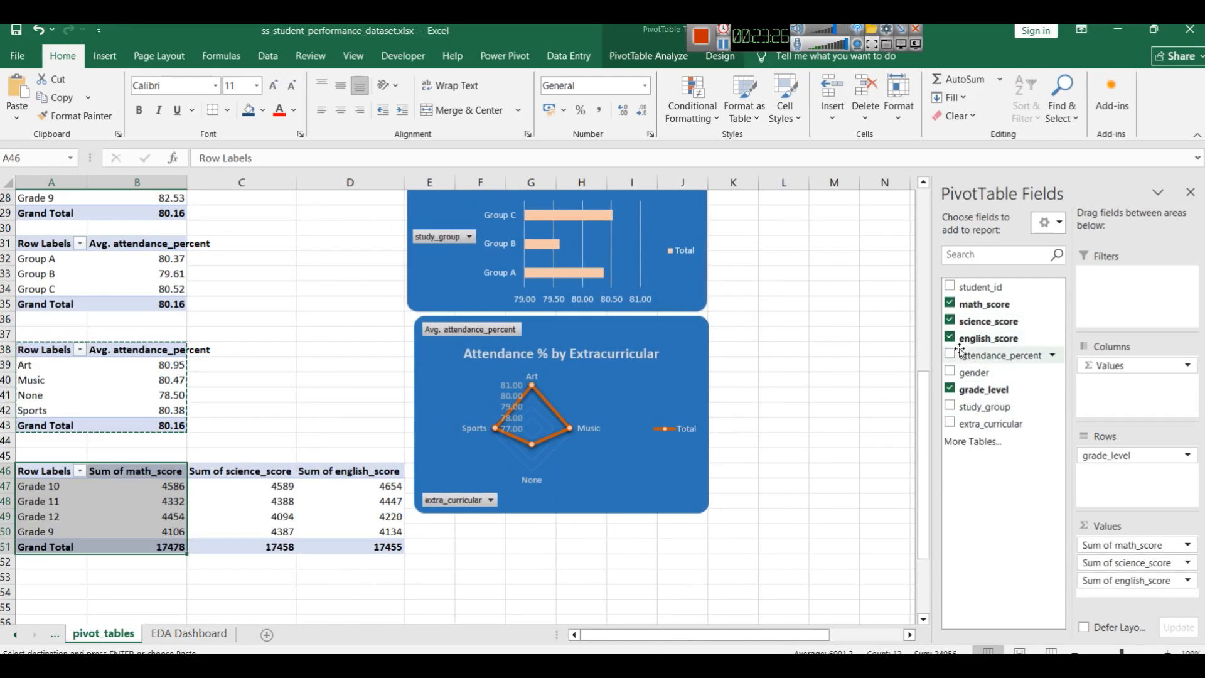
Step: Remove math_score from the values, add it back as the last value field, and summarize it by Average
left_click(1188, 545)
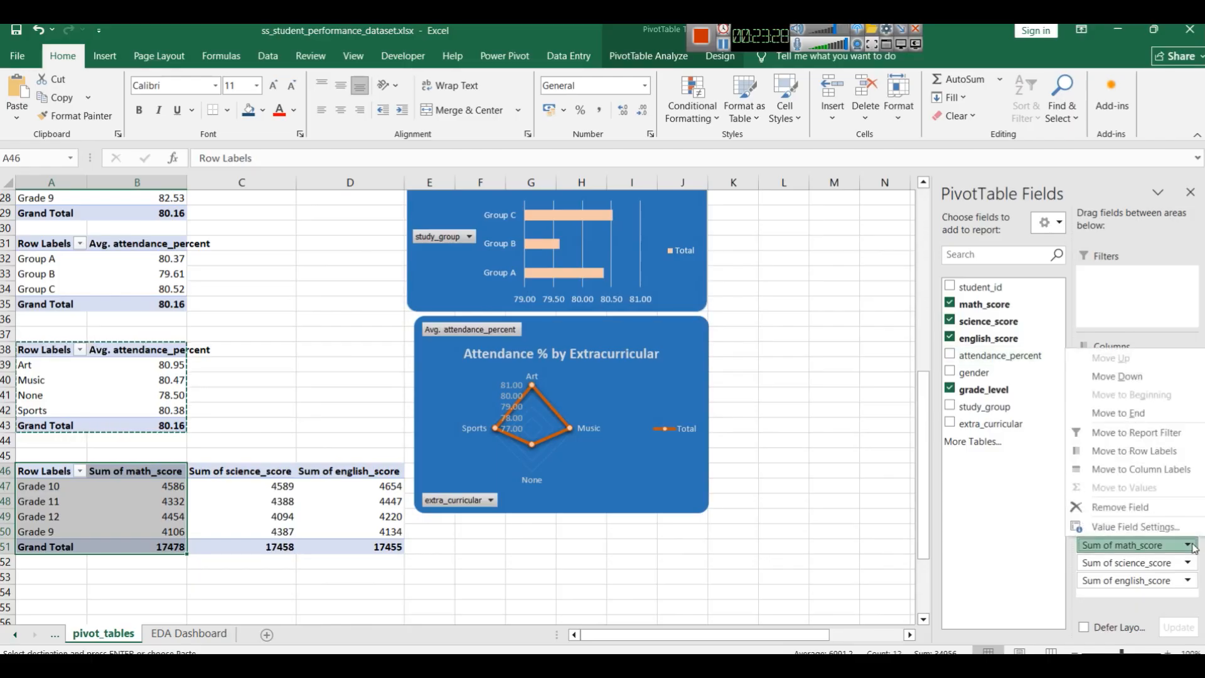
left_click(1133, 511)
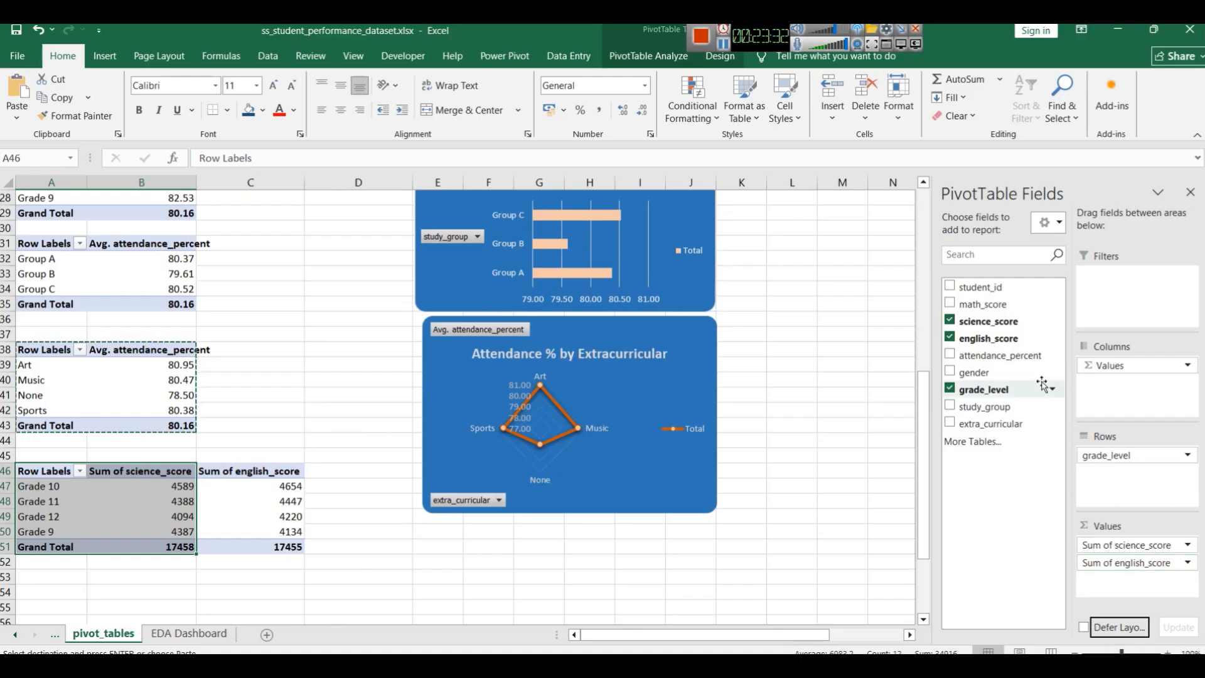
left_click(950, 303)
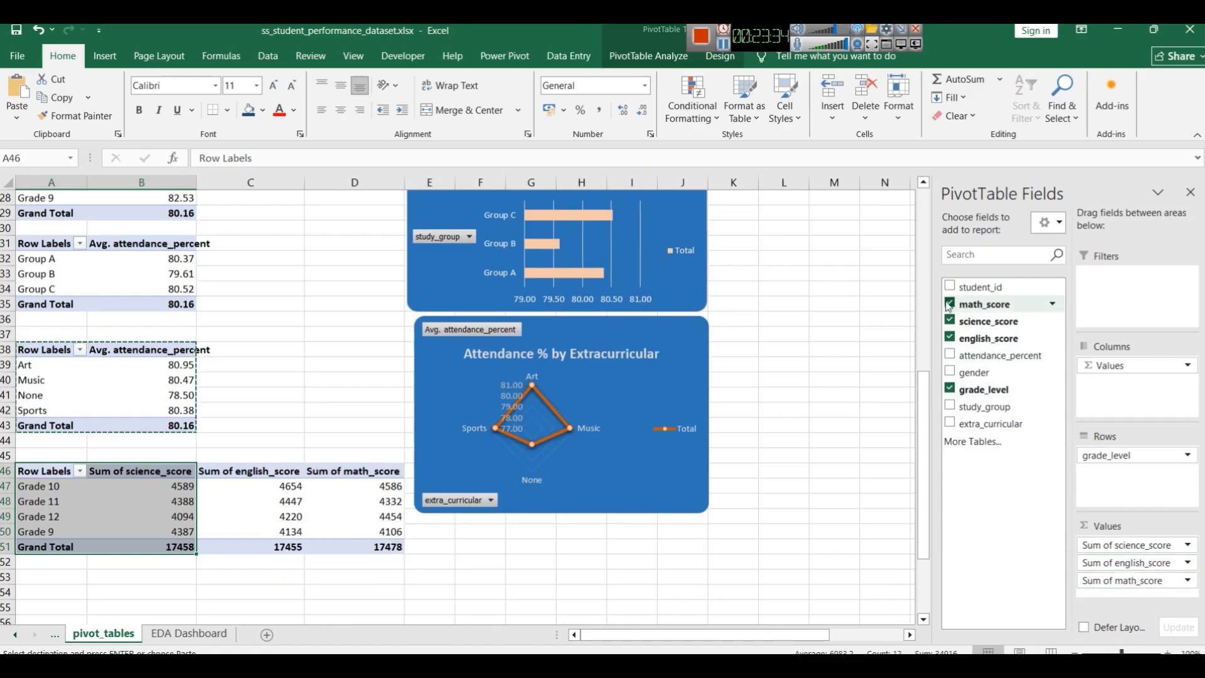
left_click(1154, 582)
left_click(1127, 564)
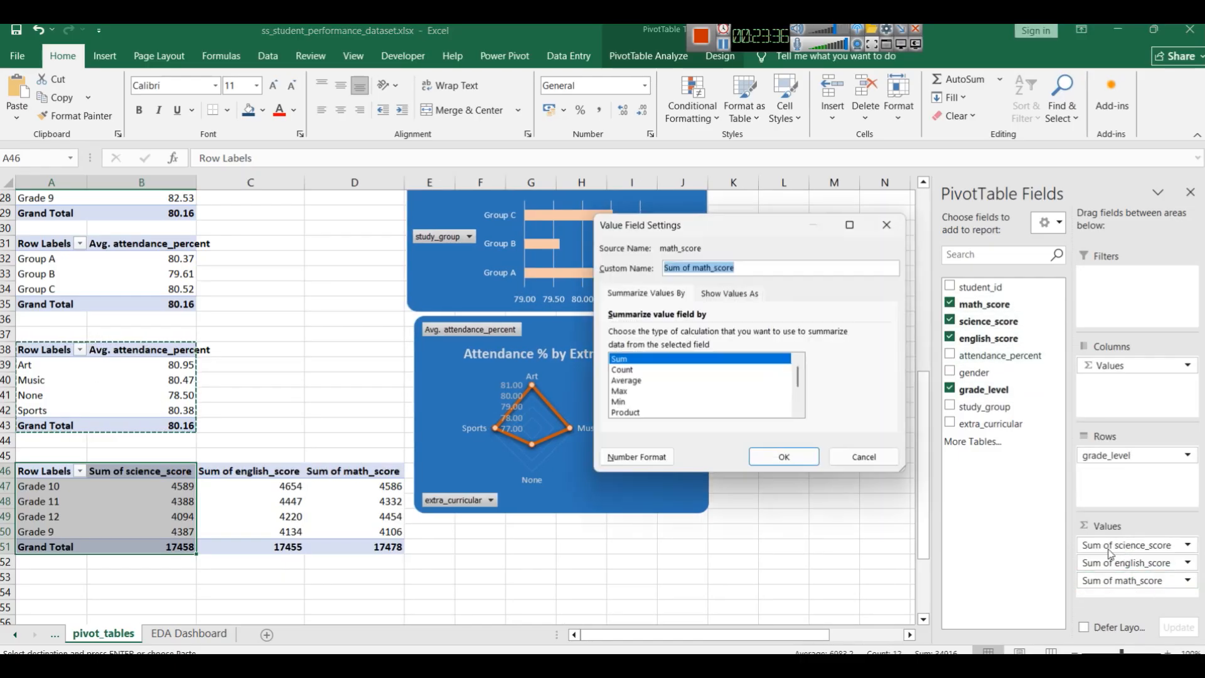
left_click(628, 380)
left_click(785, 457)
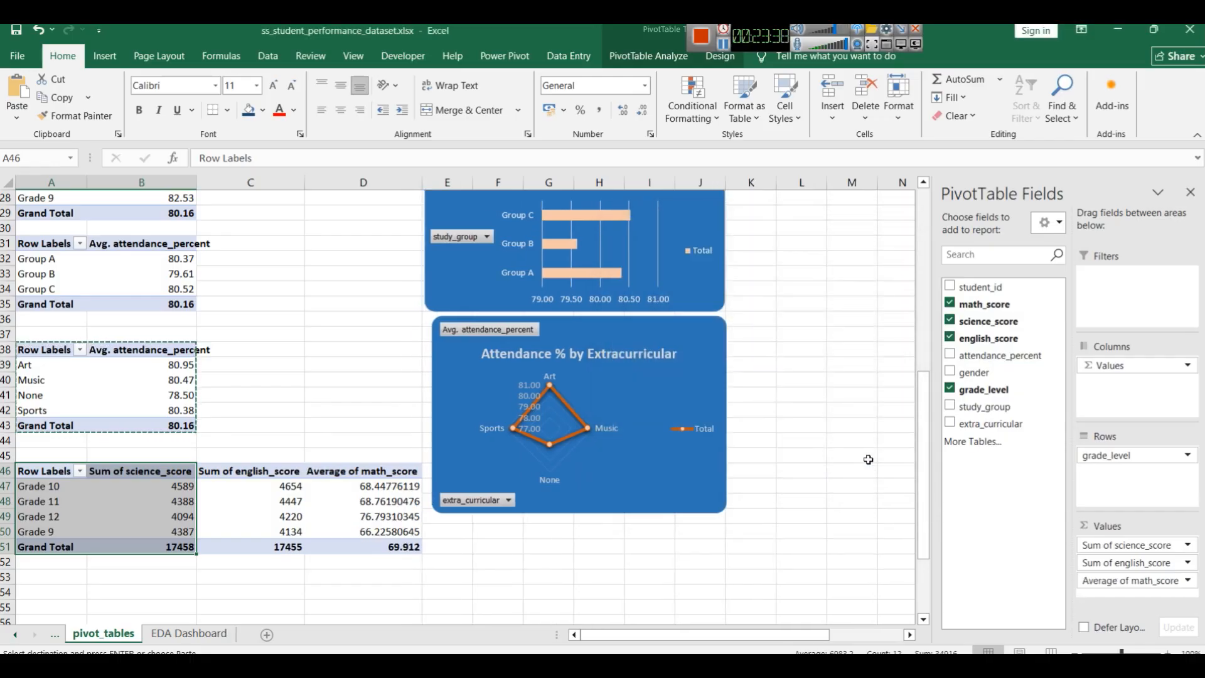
Step: Summarize the english_score and science_score value fields by Average in the grade-level pivot table
left_click(1111, 546)
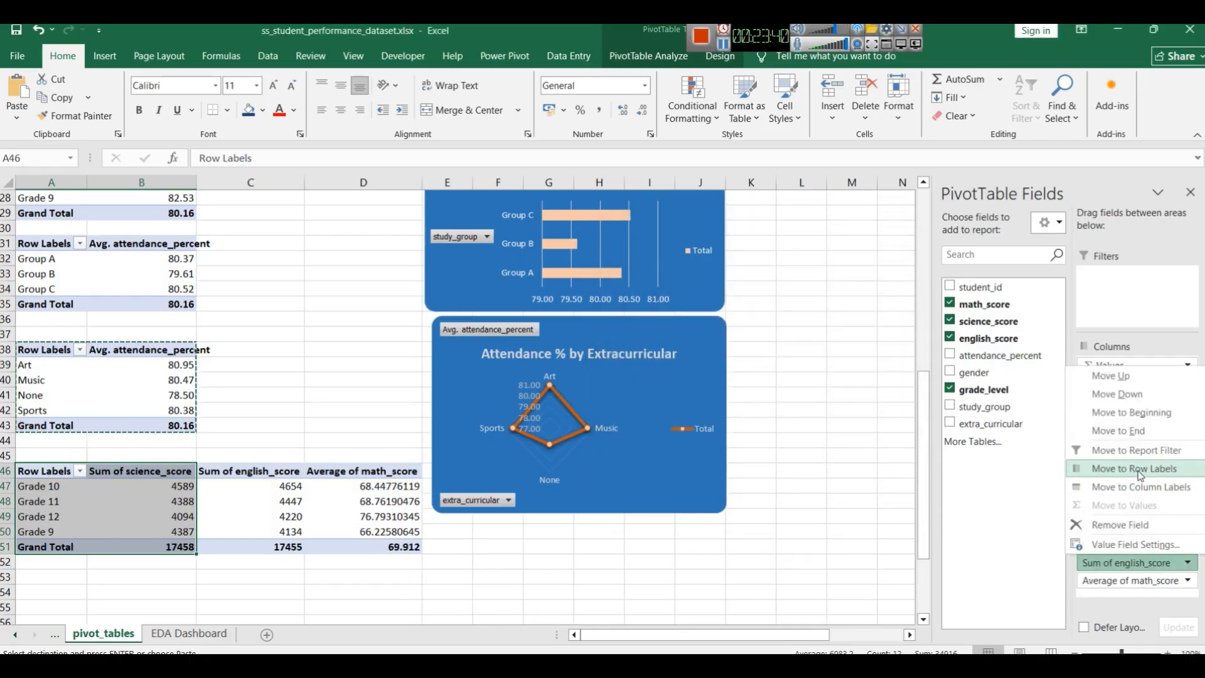
left_click(1121, 544)
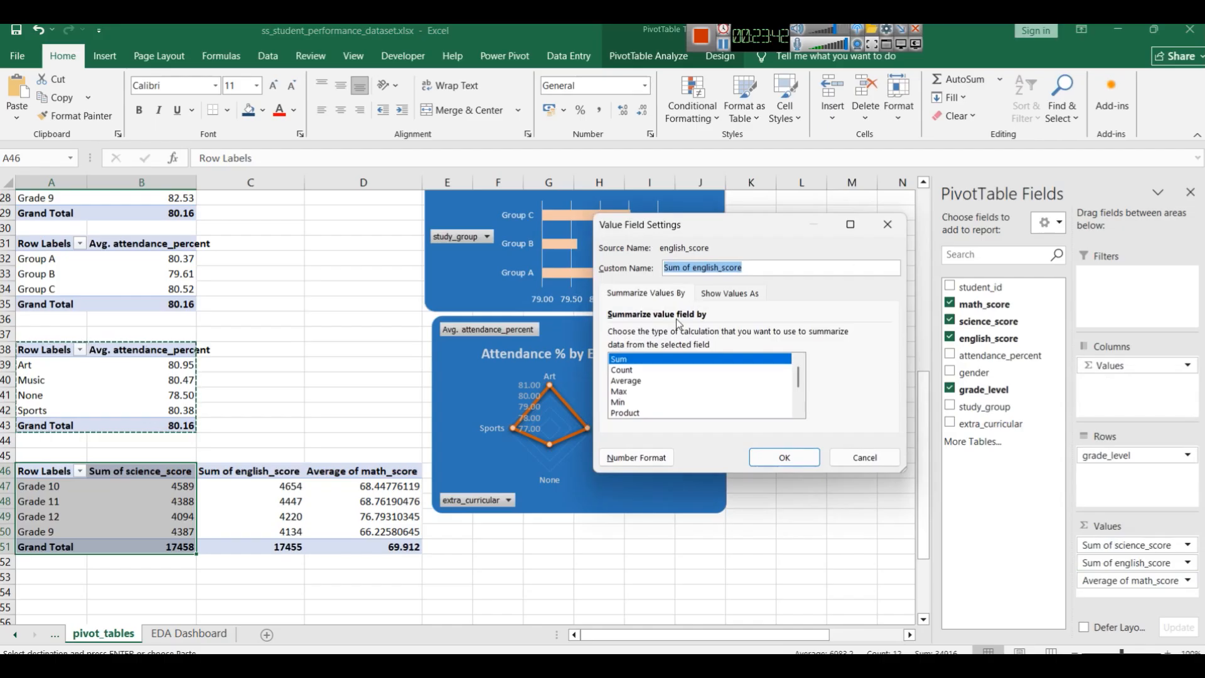
left_click(627, 380)
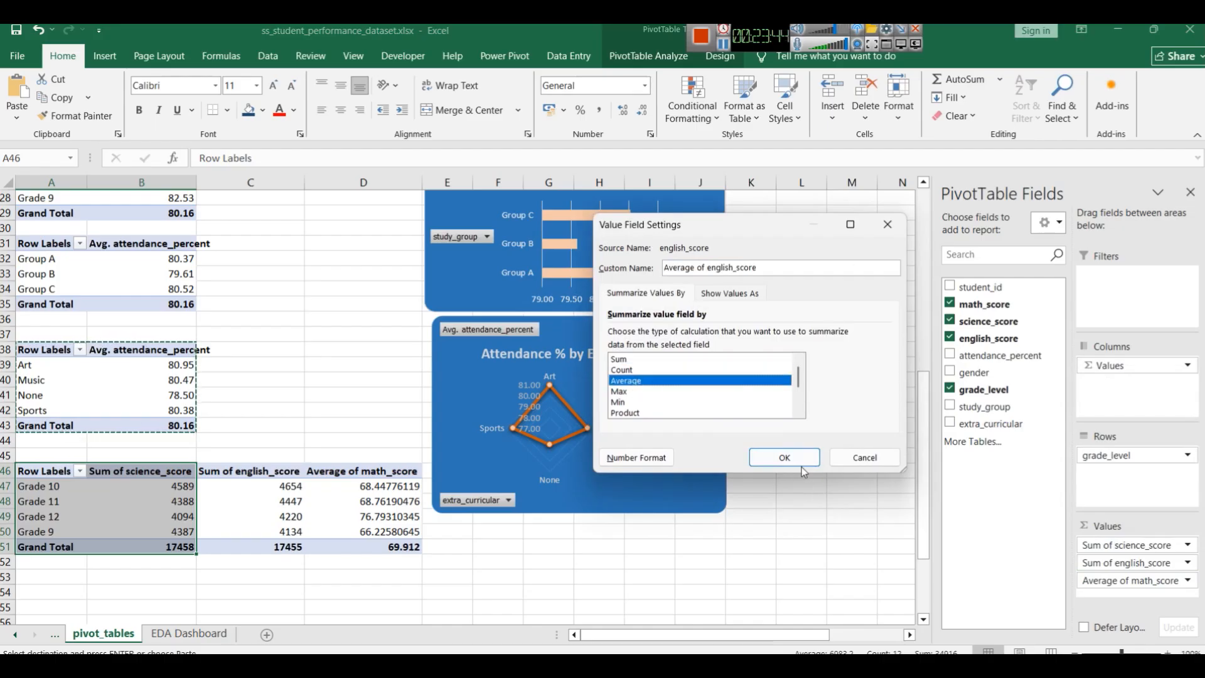
left_click(785, 458)
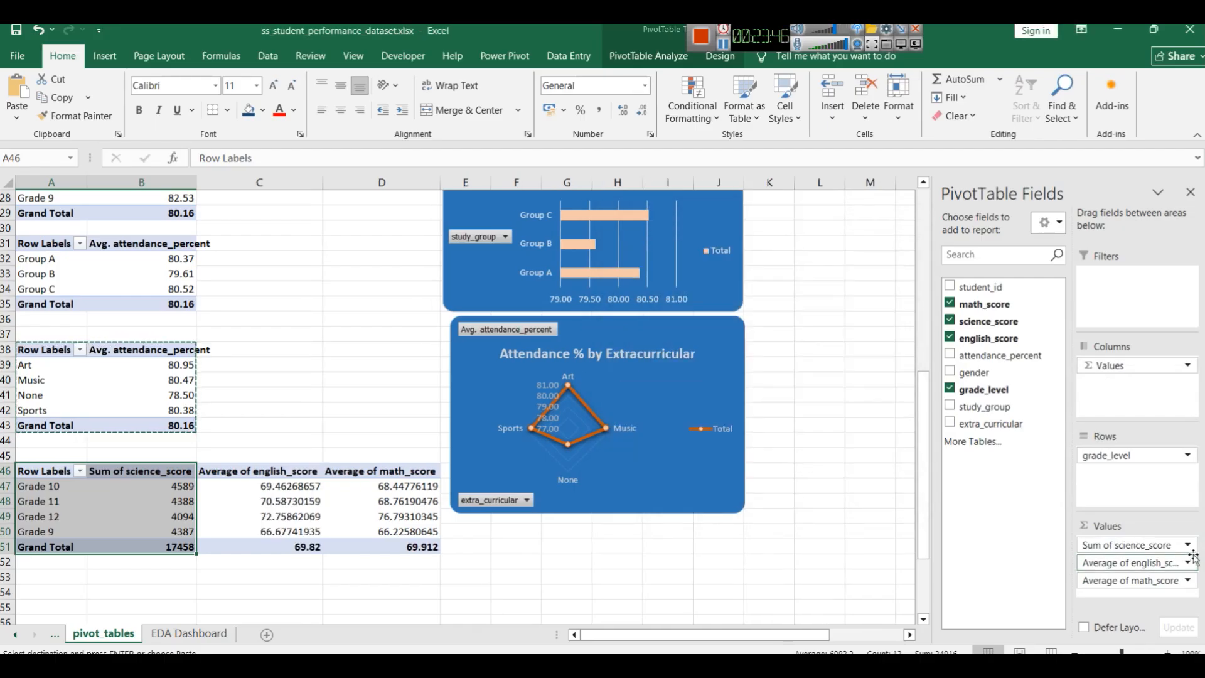
left_click(1130, 545)
left_click(1123, 526)
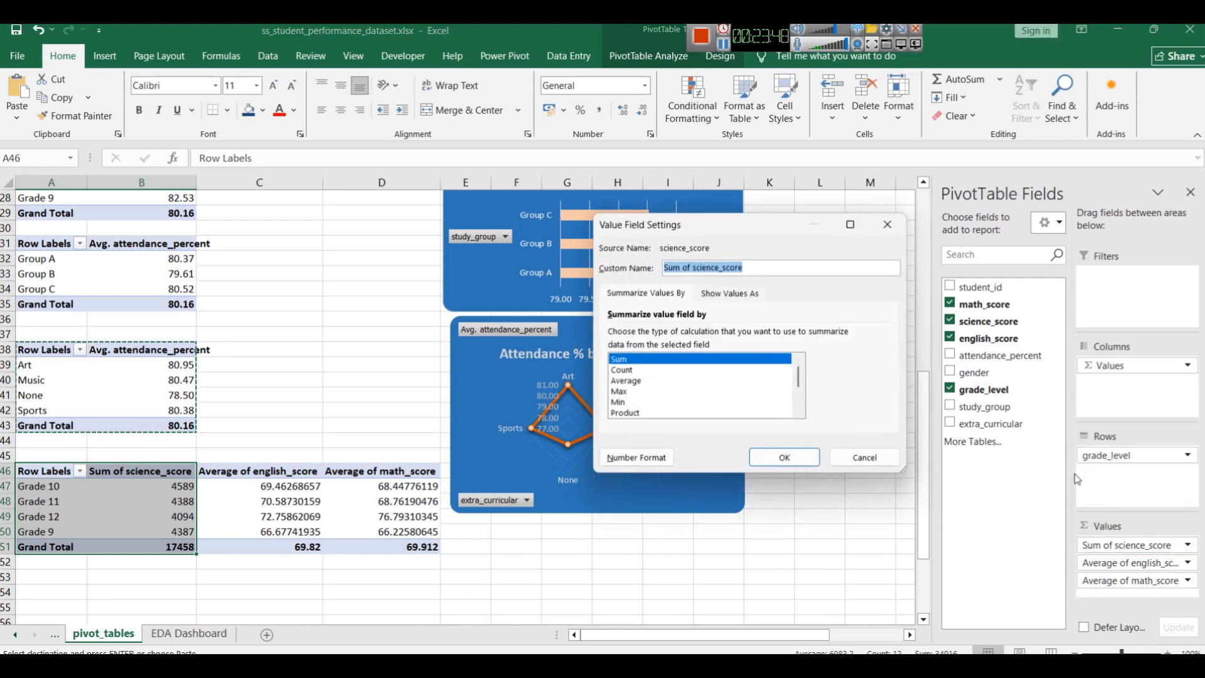
left_click(625, 380)
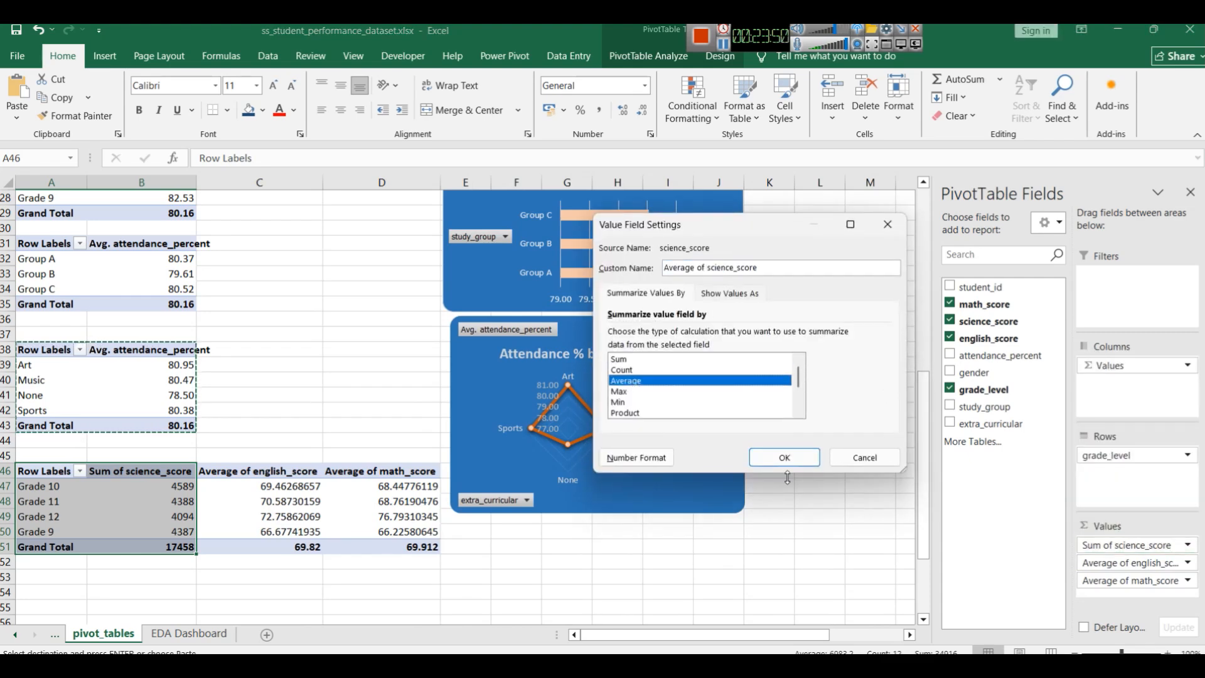
left_click(785, 458)
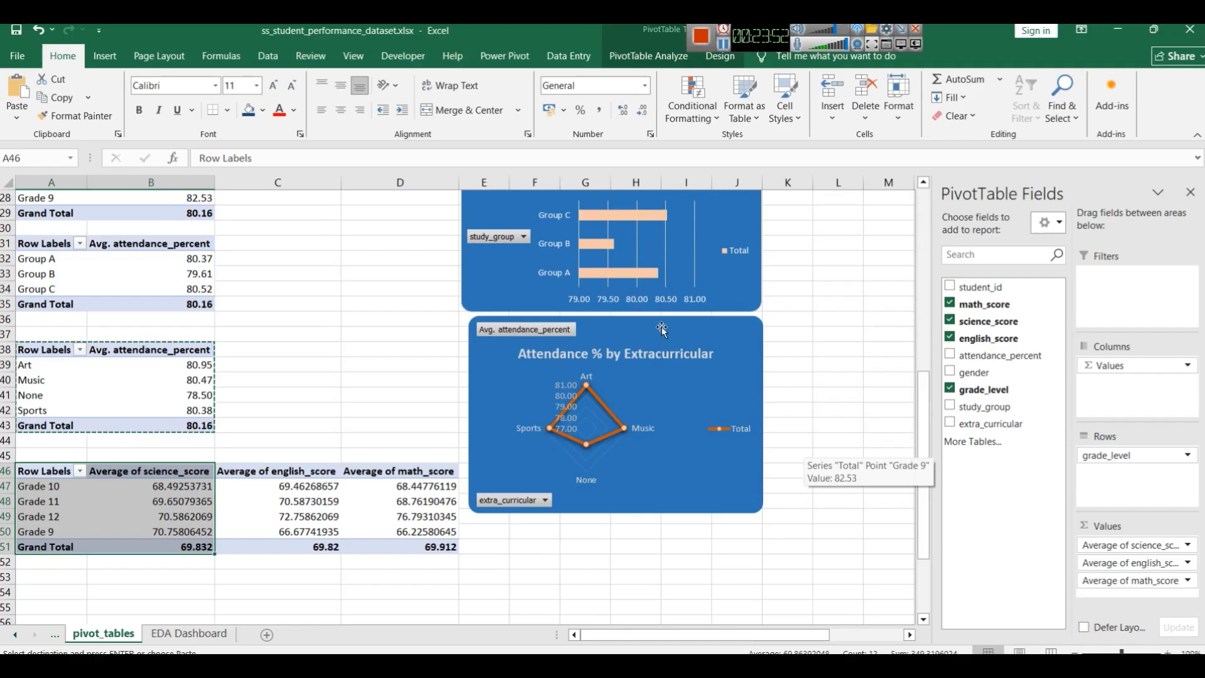
Step: Move the extracurricular radar chart beside its pivot table and shrink it to fit above the grade-level scores table
left_click_drag(662, 326, 442, 237)
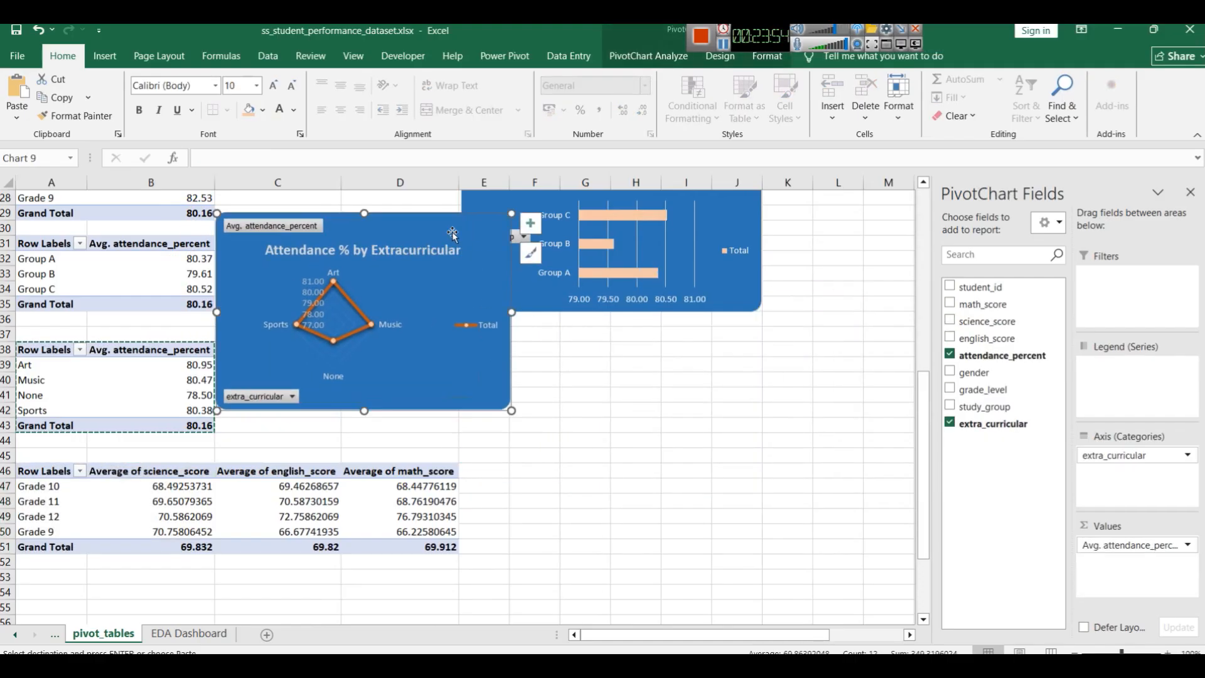
left_click_drag(513, 214, 415, 262)
left_click(561, 441)
Step: Start a pivot chart from the grade-level scores pivot table and preview the Clustered Column - Line combos, including the secondary axis version
left_click_drag(402, 547, 38, 471)
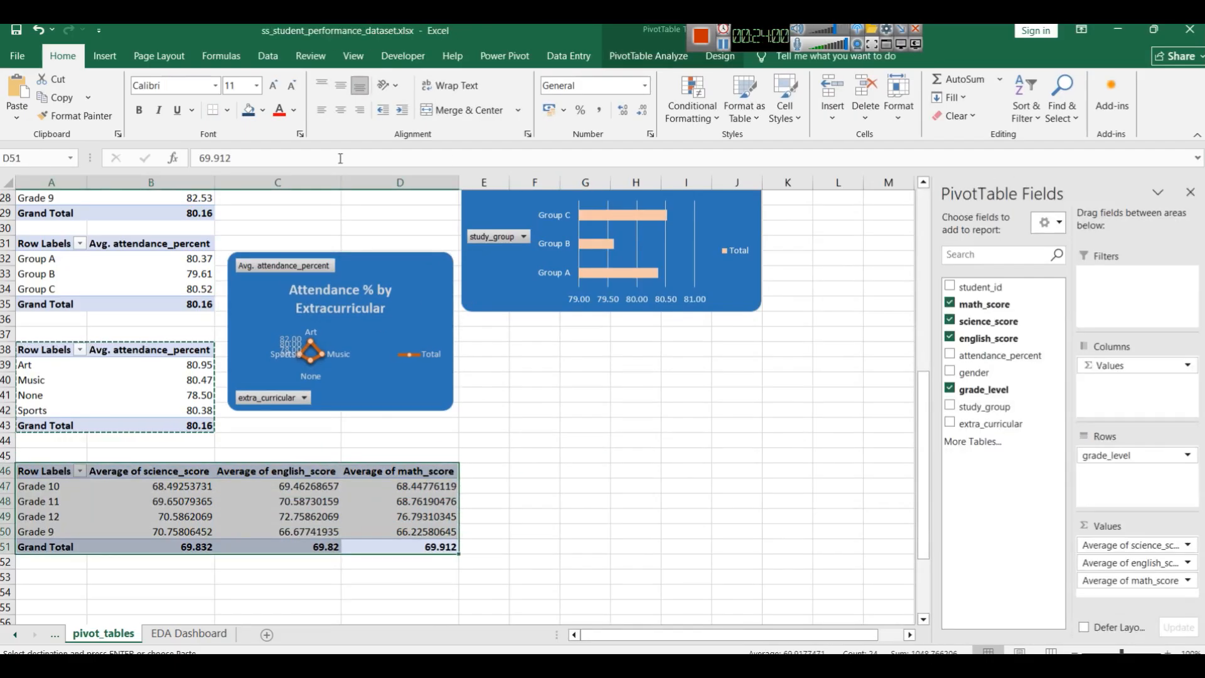
left_click(105, 56)
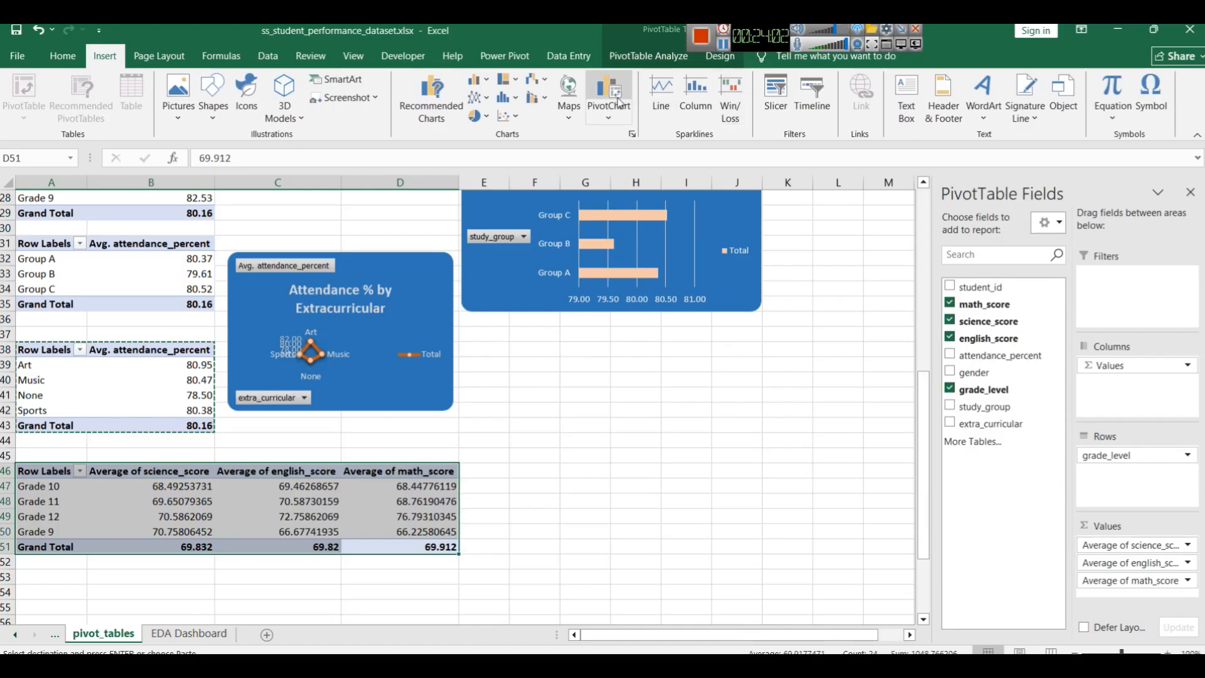
left_click(619, 108)
left_click(606, 139)
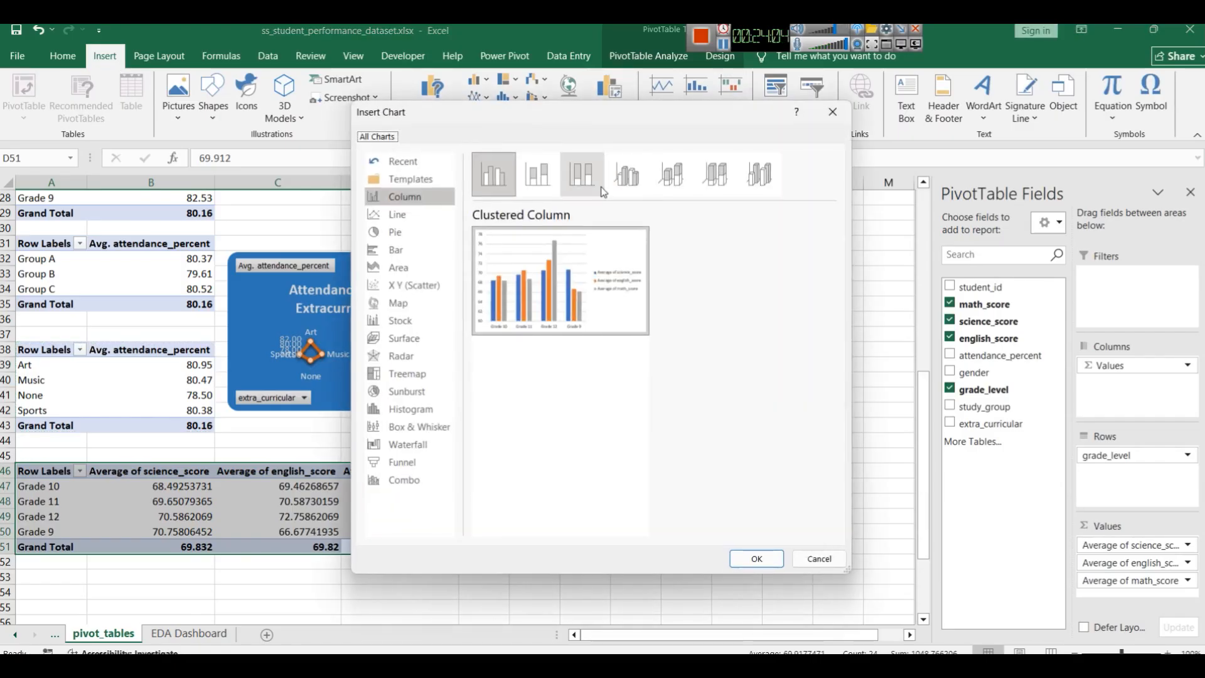
left_click(393, 481)
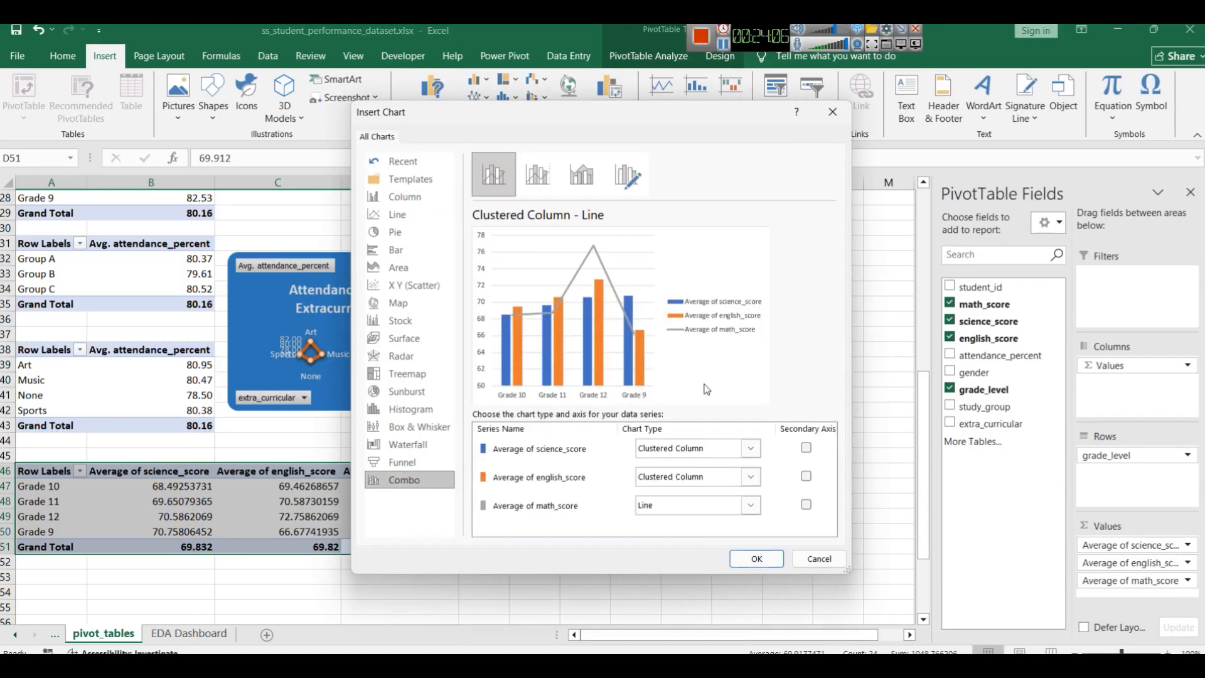
left_click_drag(624, 115, 794, 109)
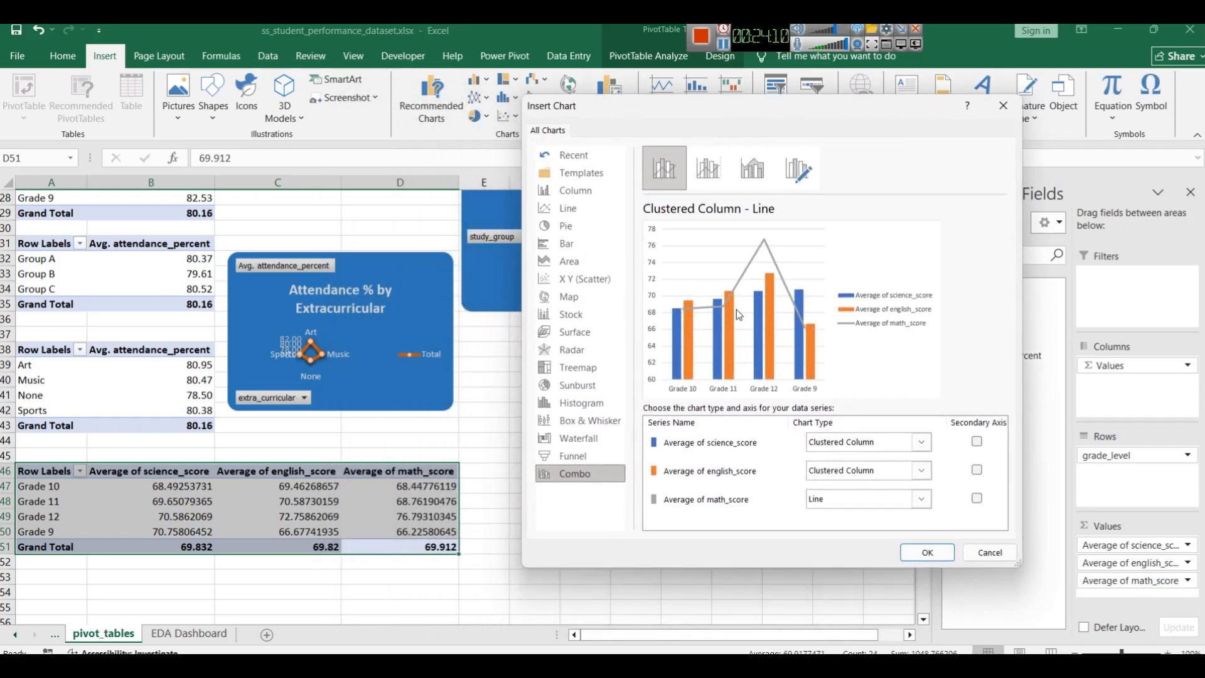
left_click(703, 171)
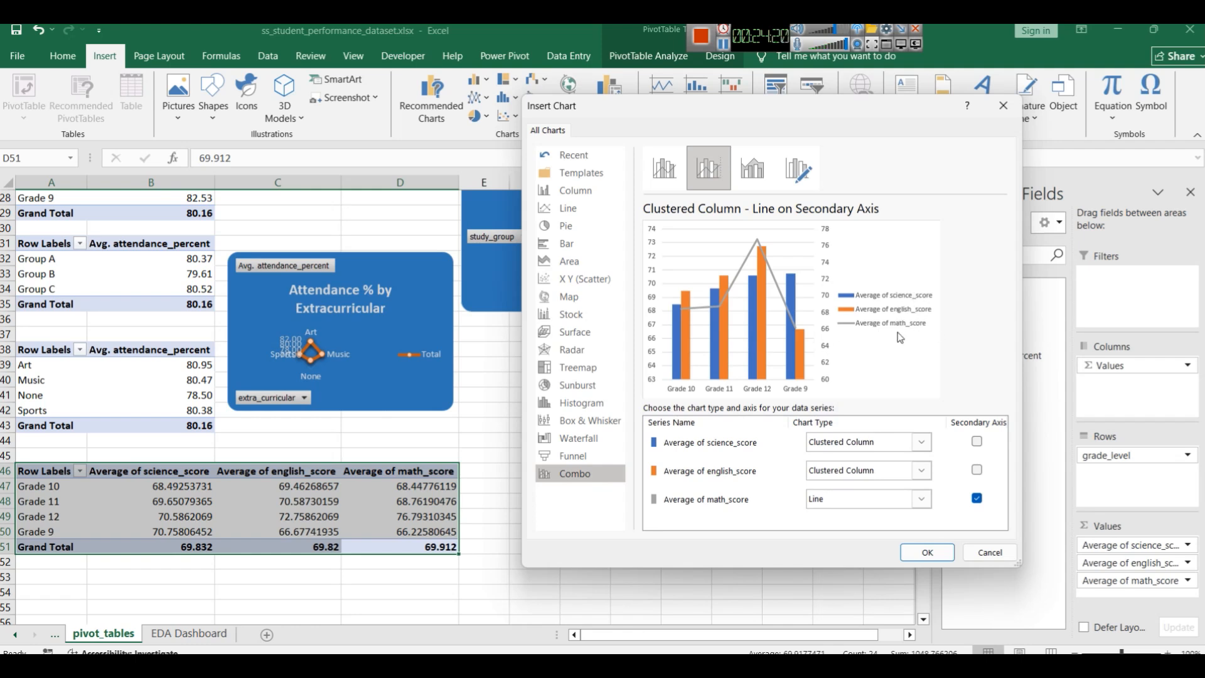
Step: Compare the line, bar and area chart types, including the stacked and 3-D area variants, for the average scores by grade
left_click(565, 208)
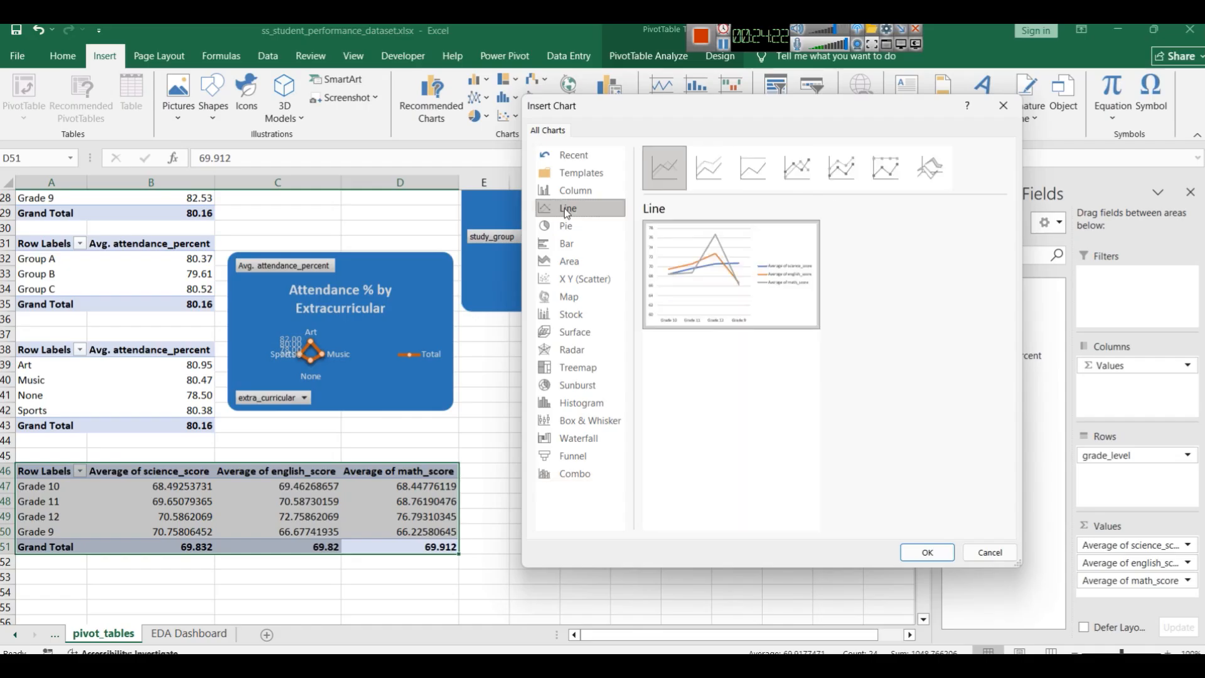
mouse_move(673, 246)
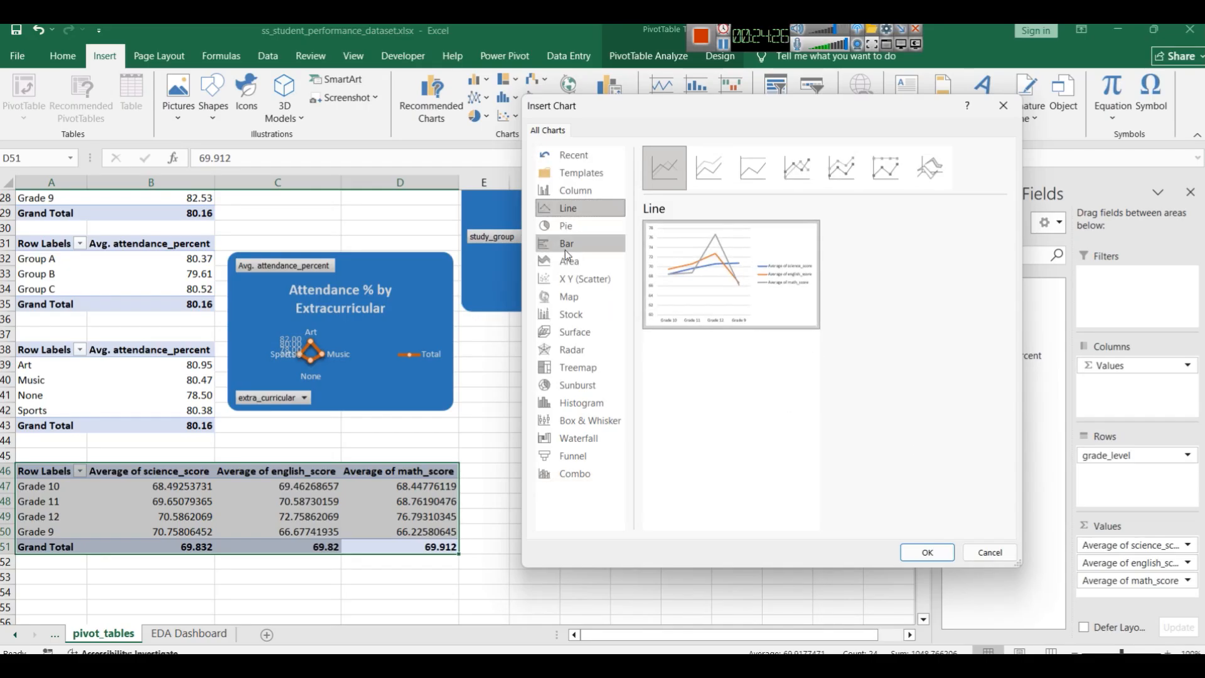
left_click(566, 246)
left_click(569, 261)
mouse_move(725, 290)
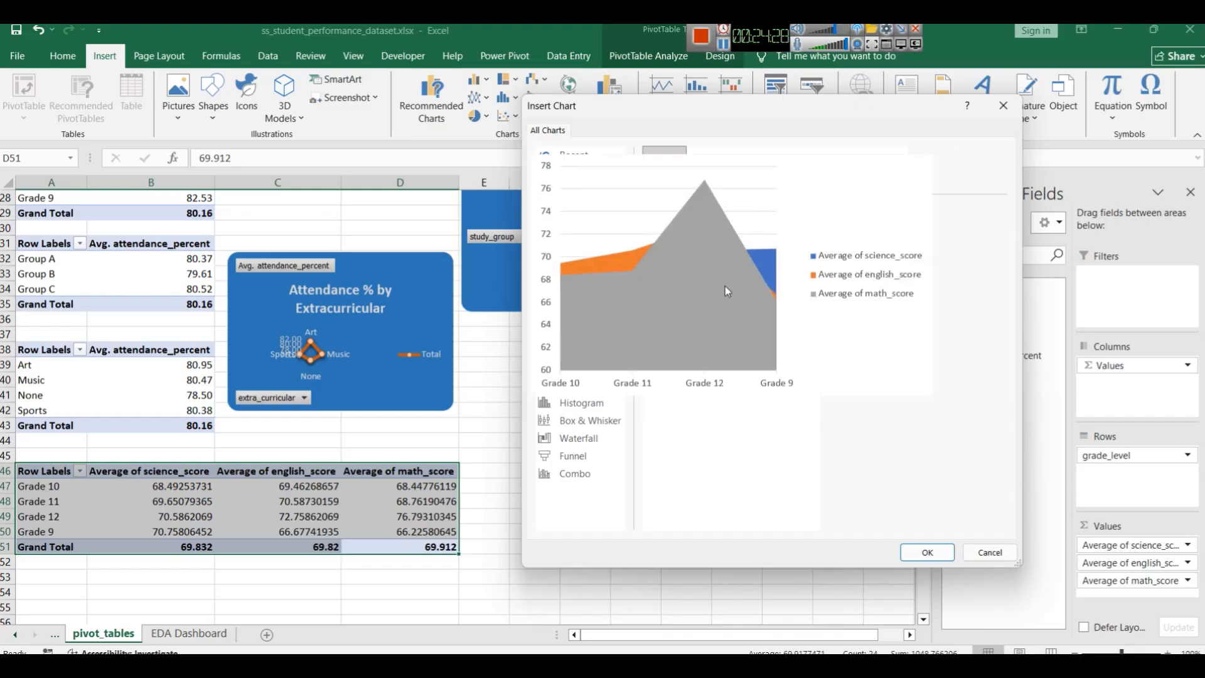
left_click(712, 176)
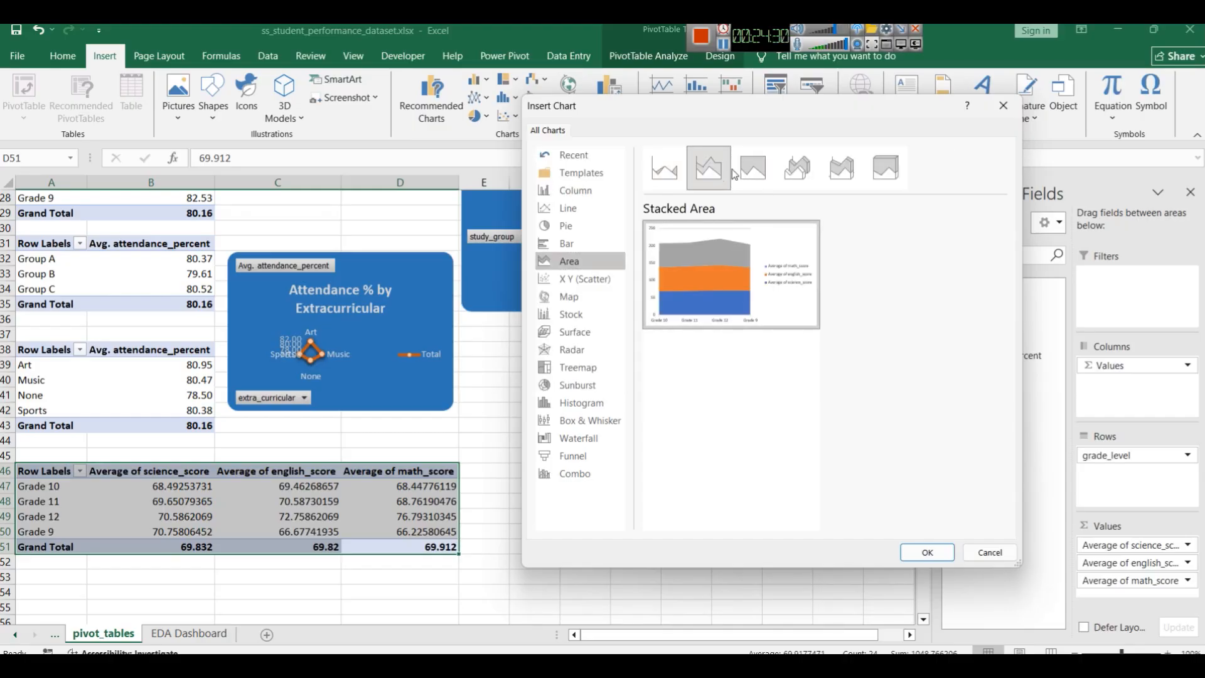
left_click(753, 174)
left_click(785, 169)
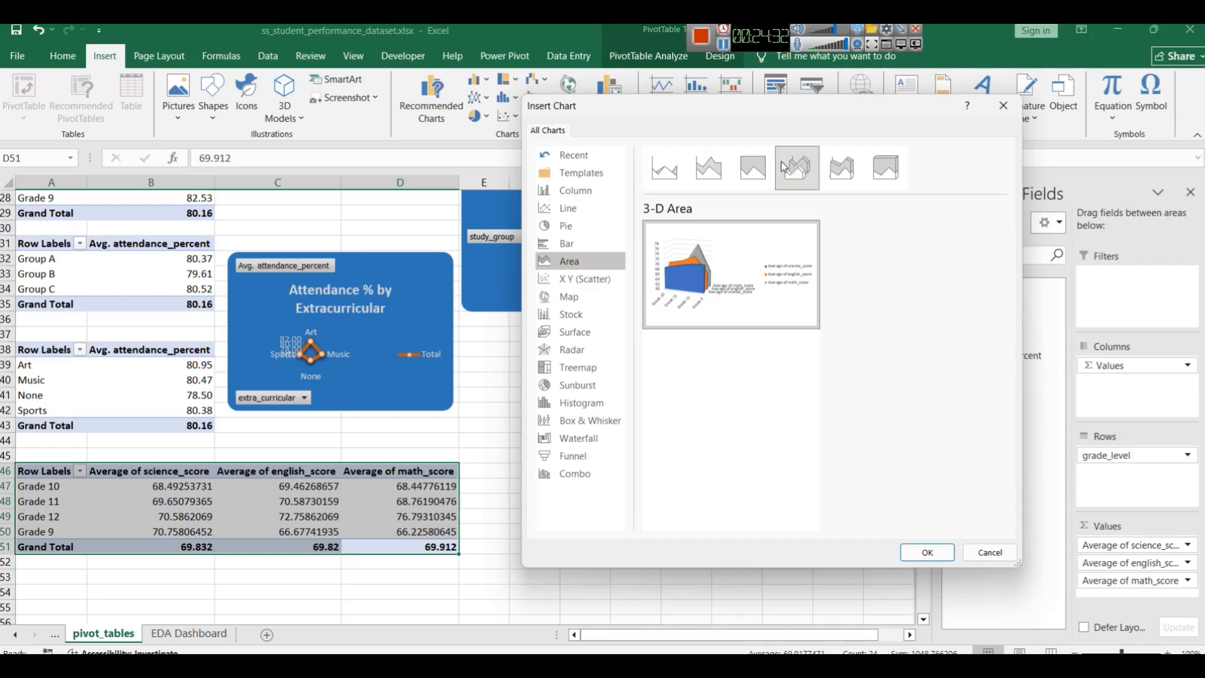
left_click(841, 176)
left_click(886, 175)
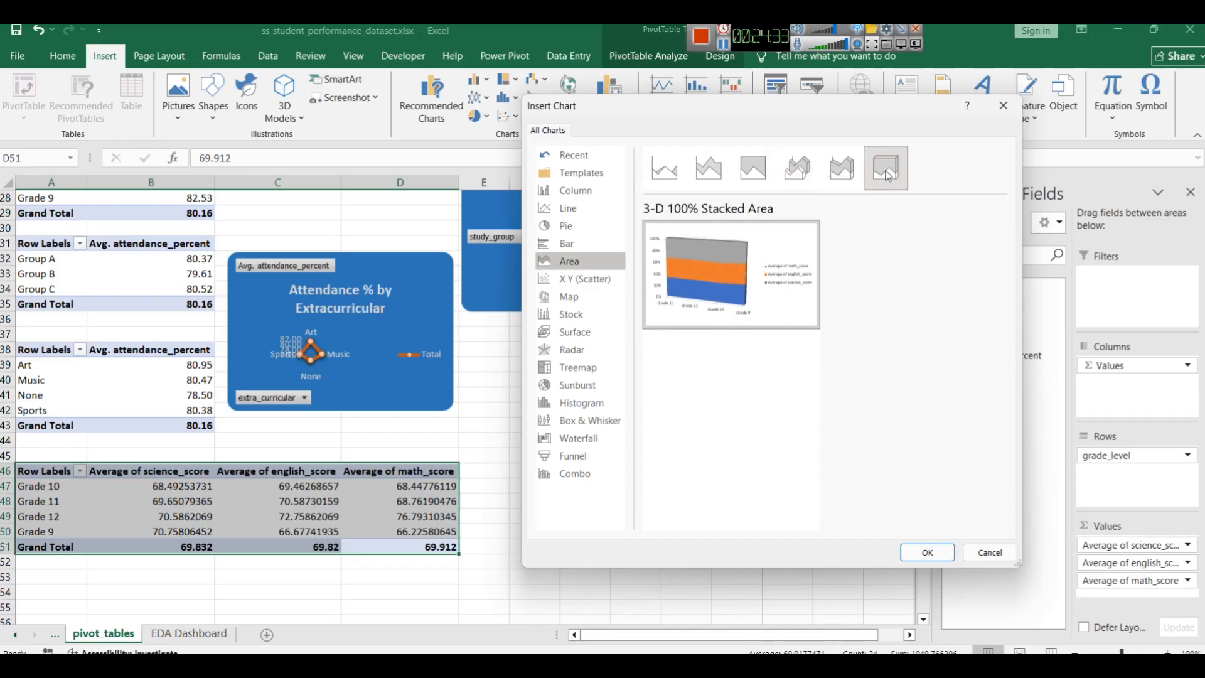
left_click(664, 168)
left_click(708, 169)
mouse_move(723, 261)
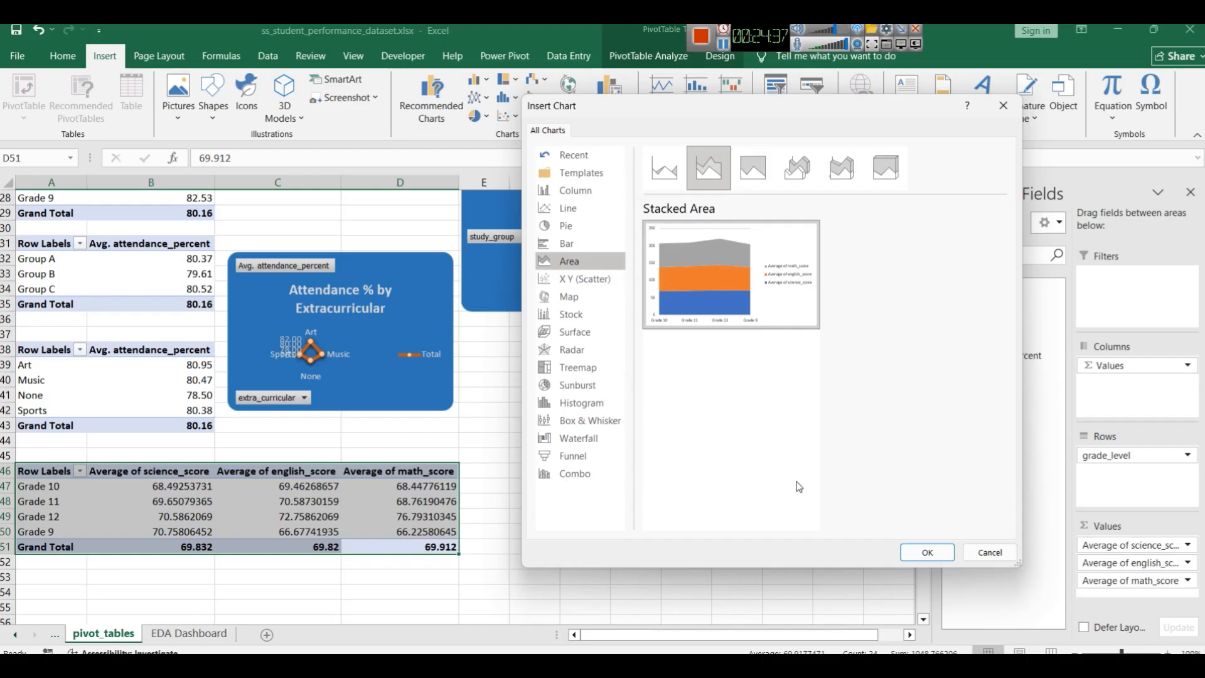
Step: Compare the line chart with the clustered, stacked and 100% stacked column previews for the average scores by grade
left_click(568, 208)
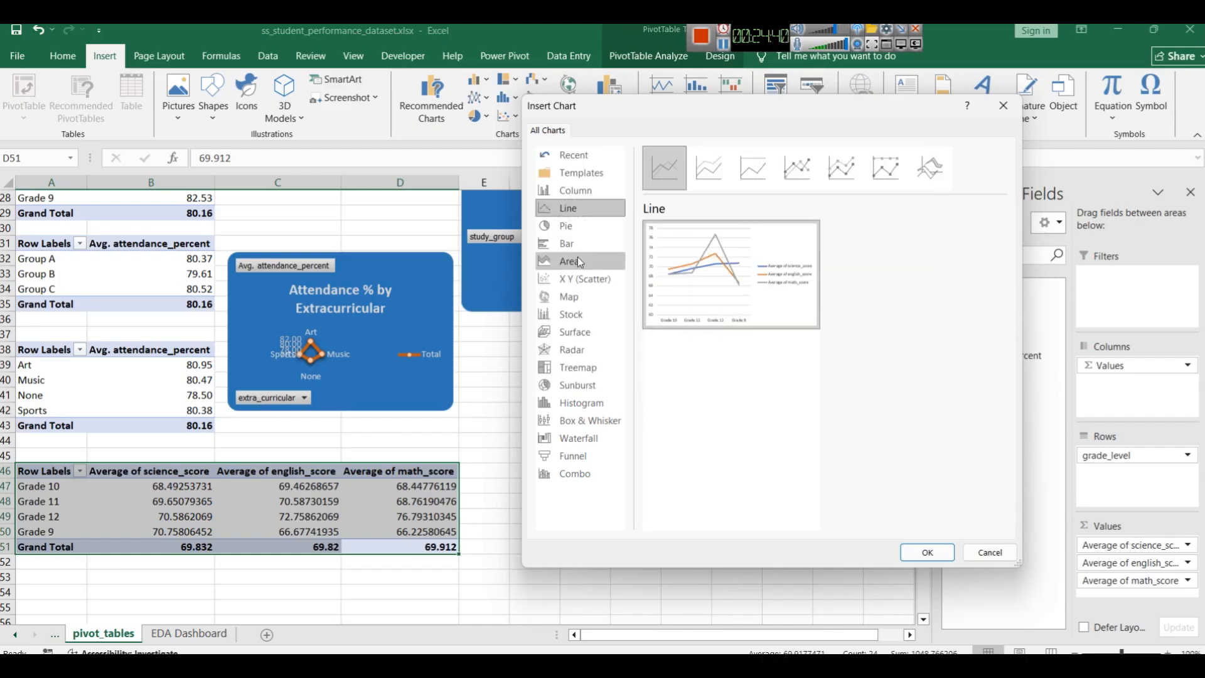
left_click(582, 179)
left_click(585, 191)
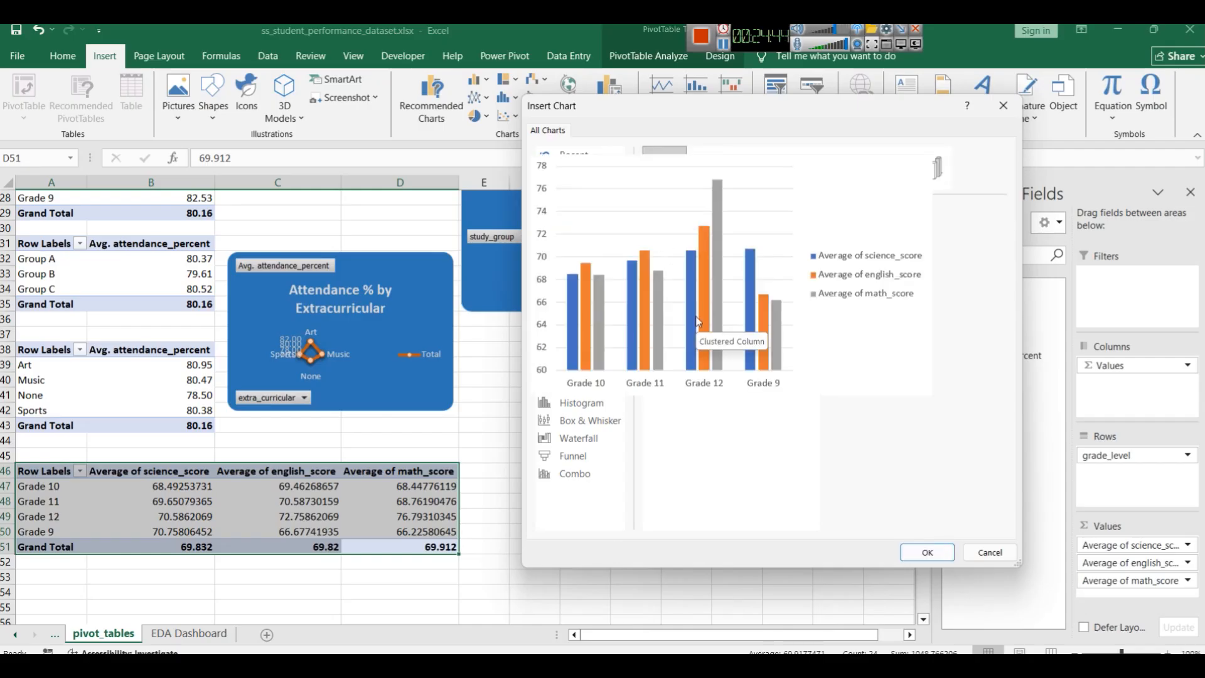
left_click(708, 167)
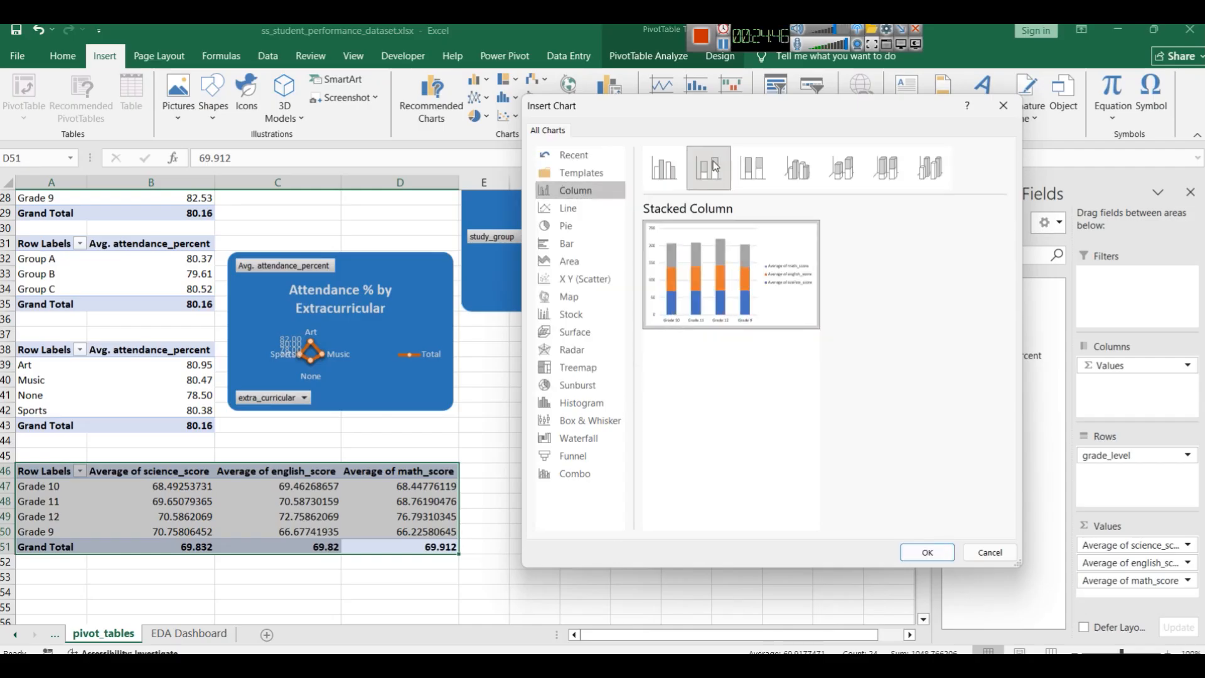
left_click(677, 158)
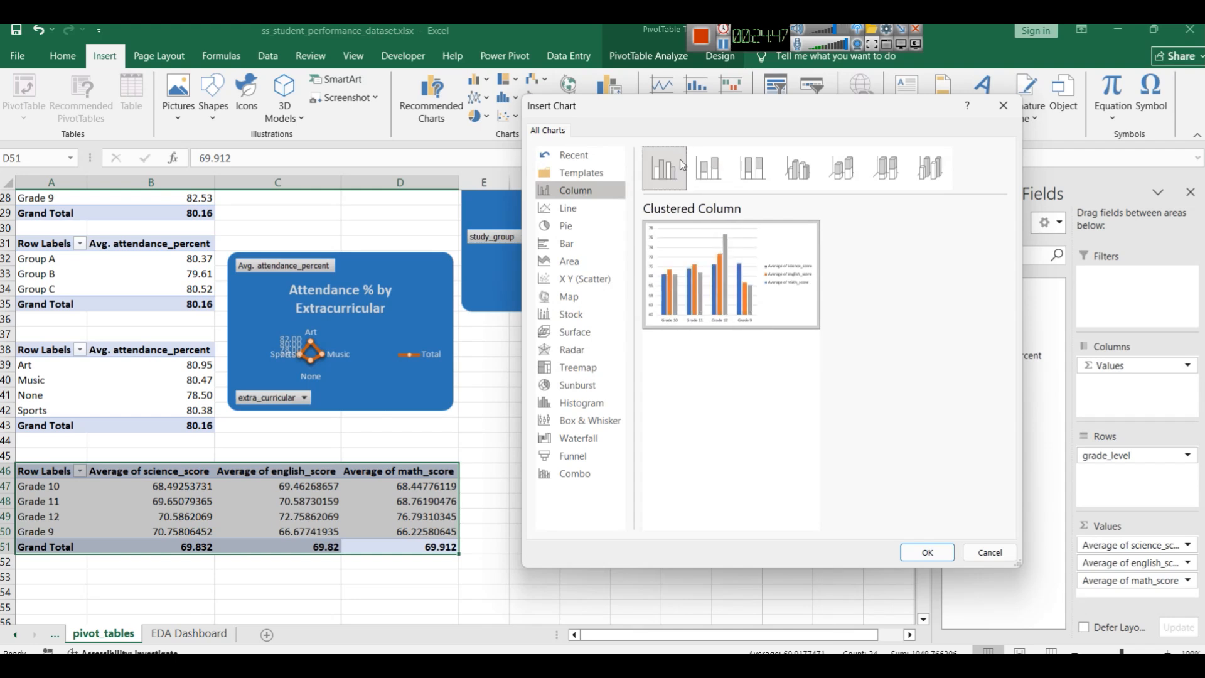
left_click(715, 164)
left_click(751, 164)
mouse_move(710, 280)
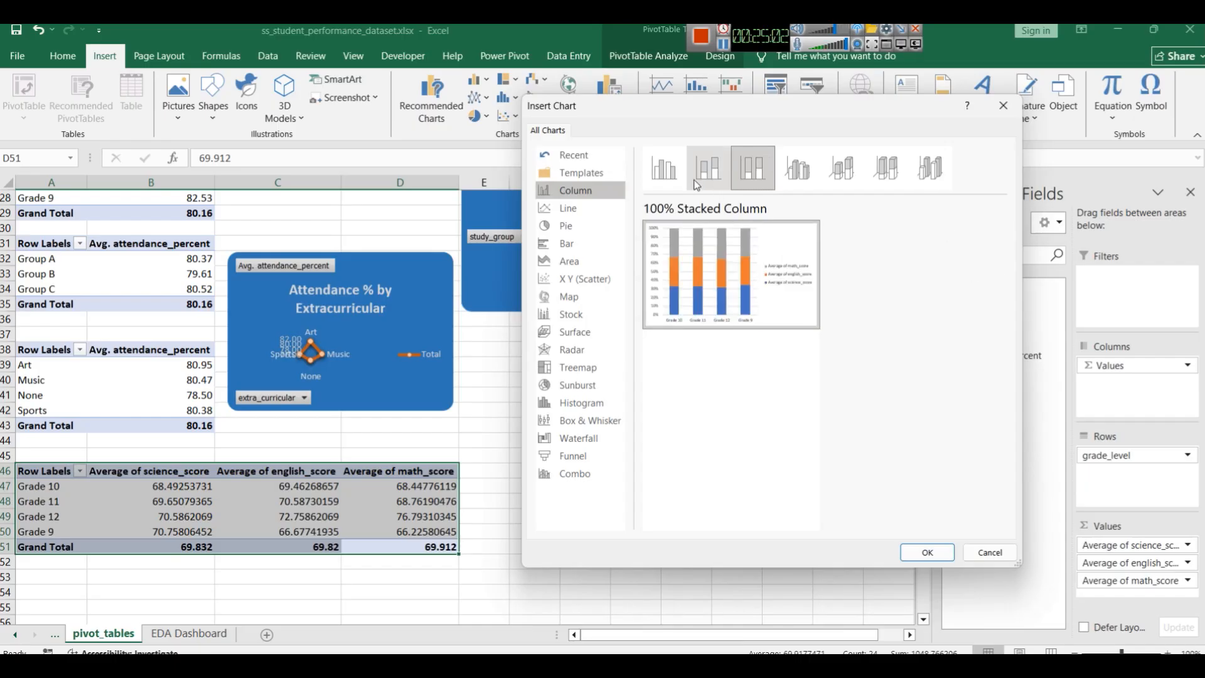
Step: Insert a Clustered Column pivot chart of the average subject scores and place it beside its pivot table, below the study group chart
left_click(665, 169)
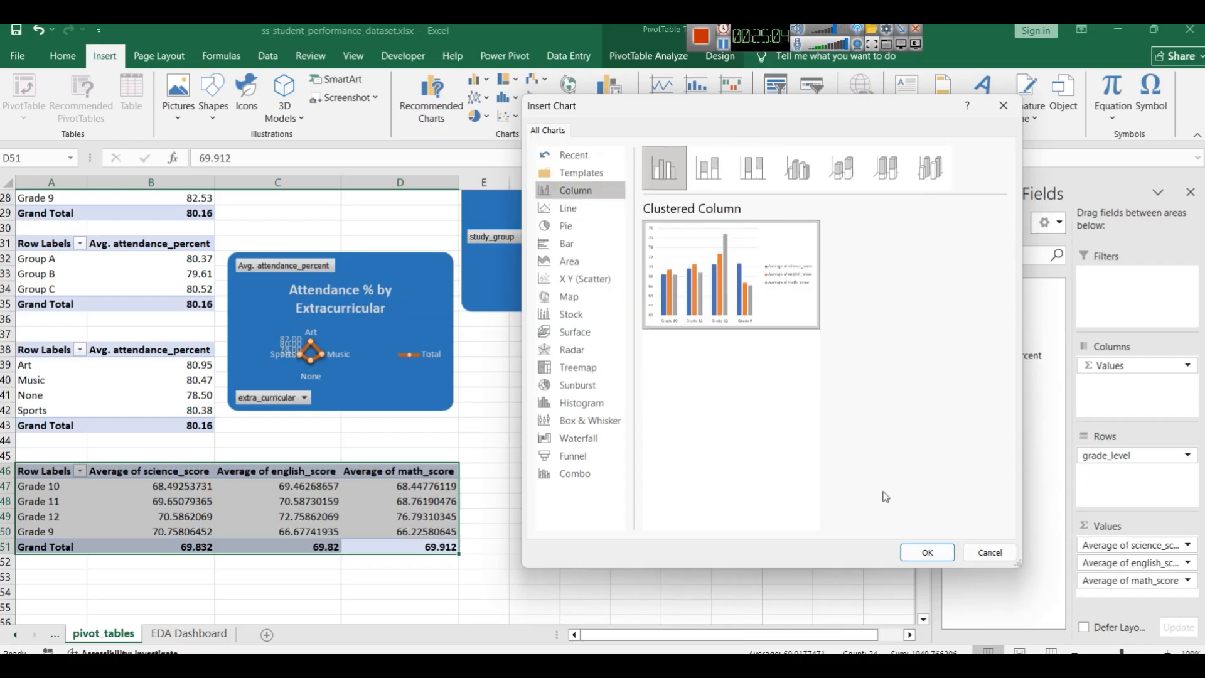
left_click(928, 552)
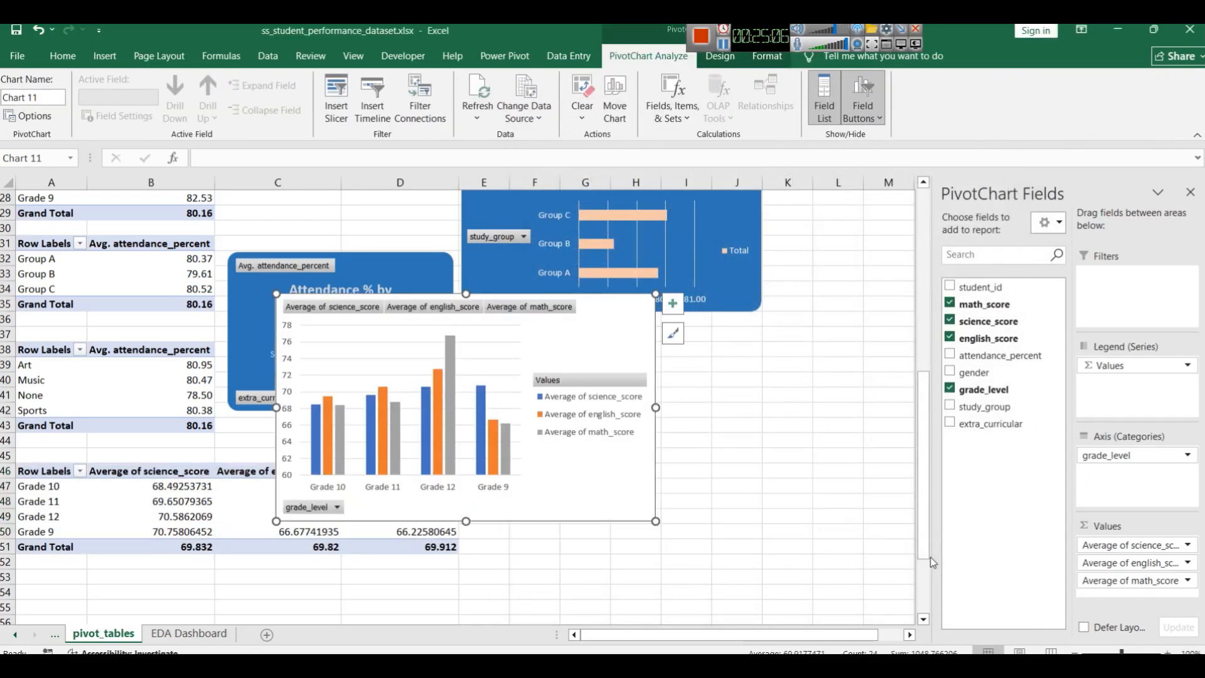
left_click_drag(552, 348, 734, 385)
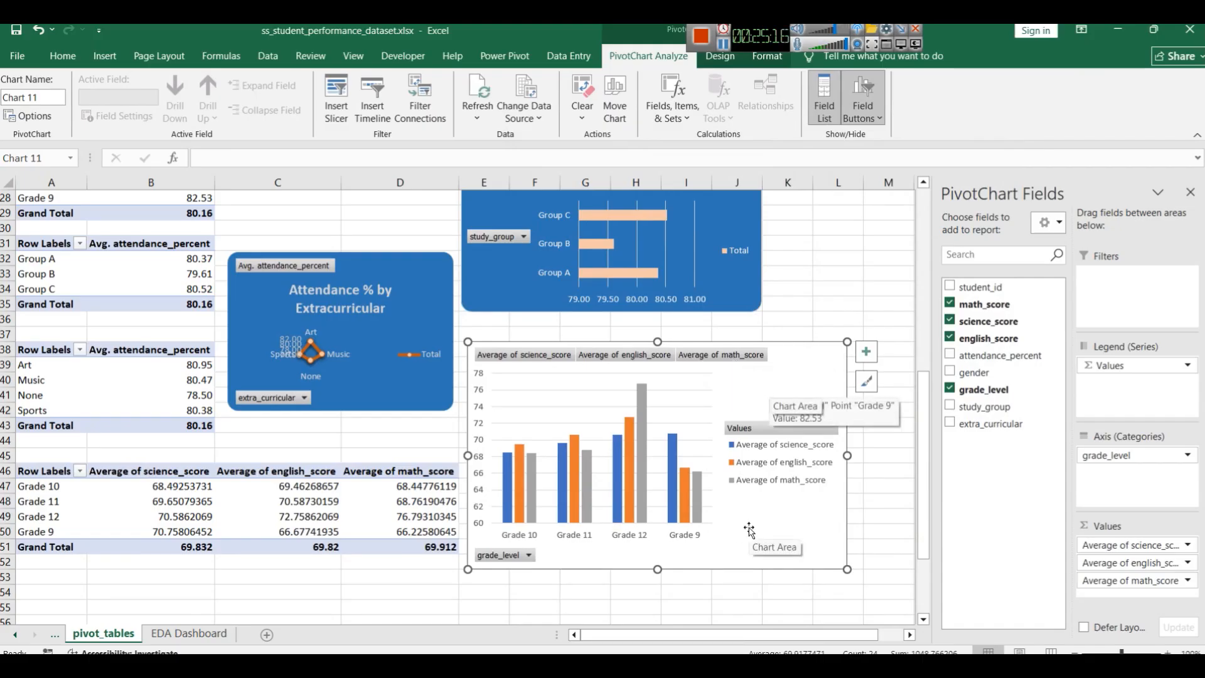
left_click_drag(753, 521, 761, 506)
Step: Apply the dark gradient style to the average scores chart and fill its chart area with the blue used on the other charts
right_click(774, 499)
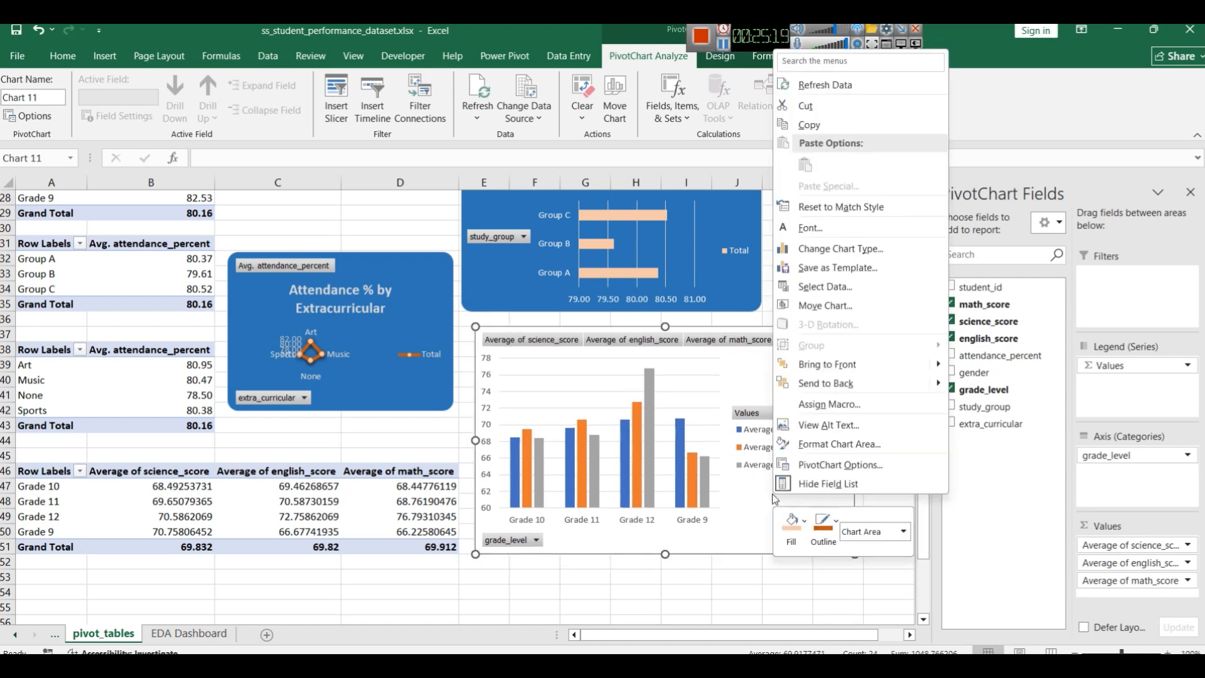
left_click(733, 527)
left_click(873, 366)
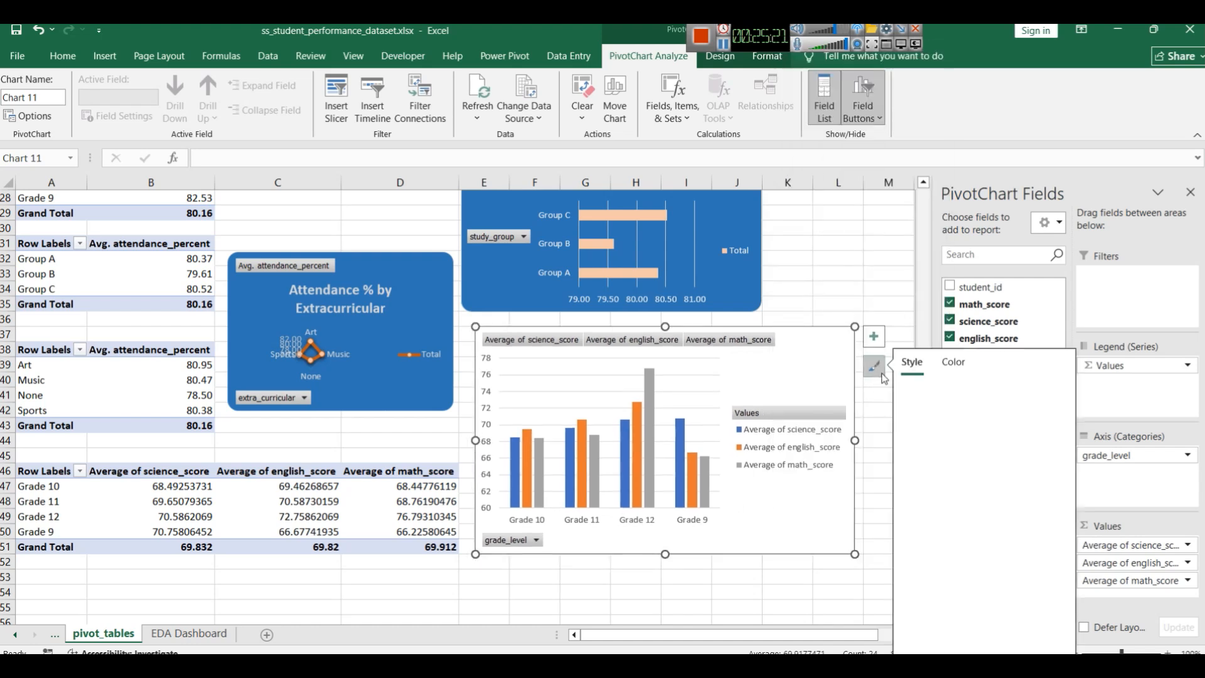
scroll(974, 529, "down", 5)
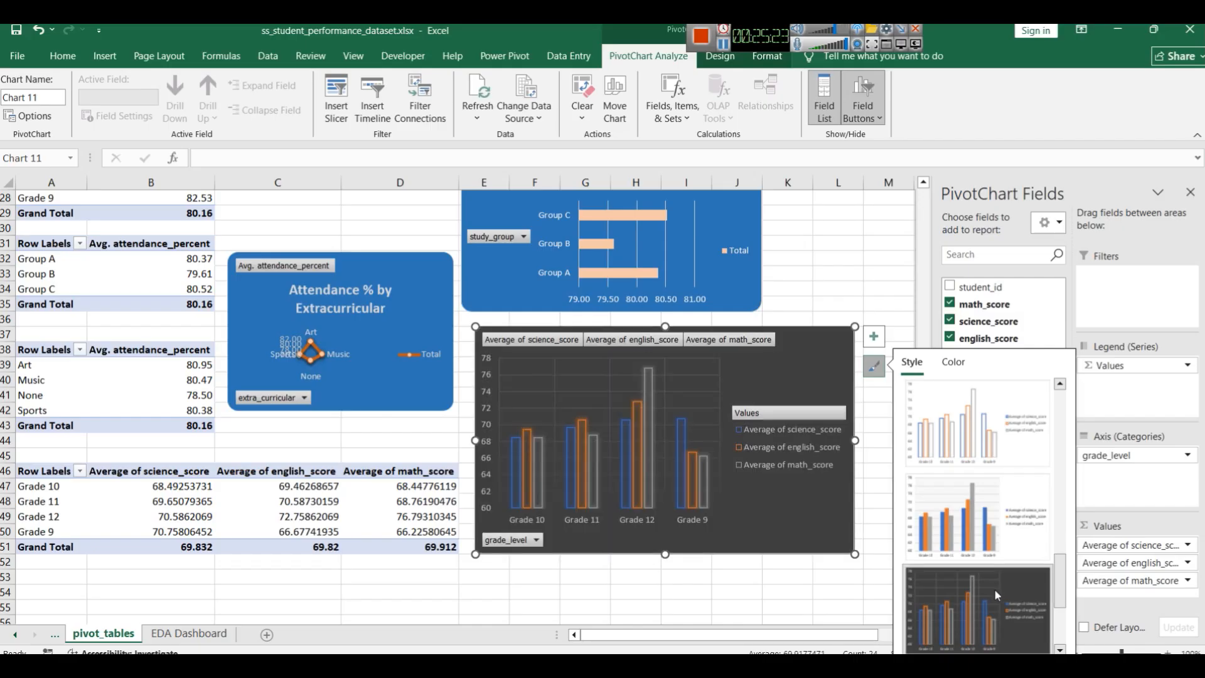
scroll(974, 551, "up", 2)
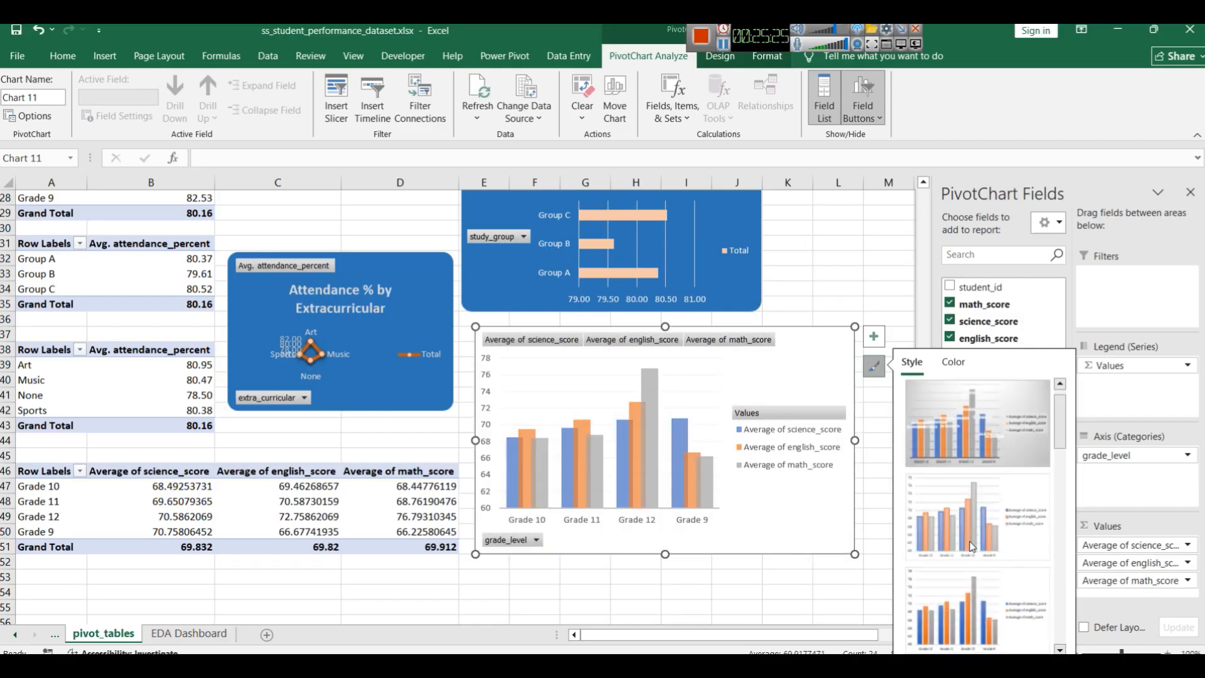
left_click(971, 546)
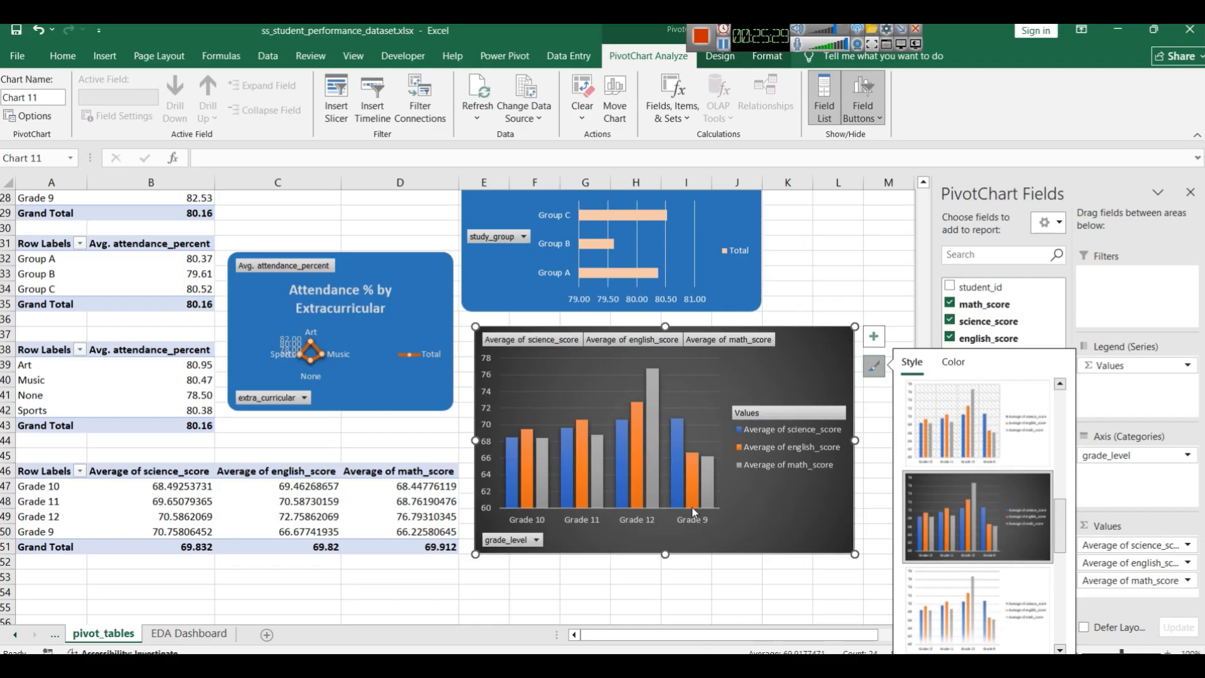
right_click(749, 503)
left_click(781, 529)
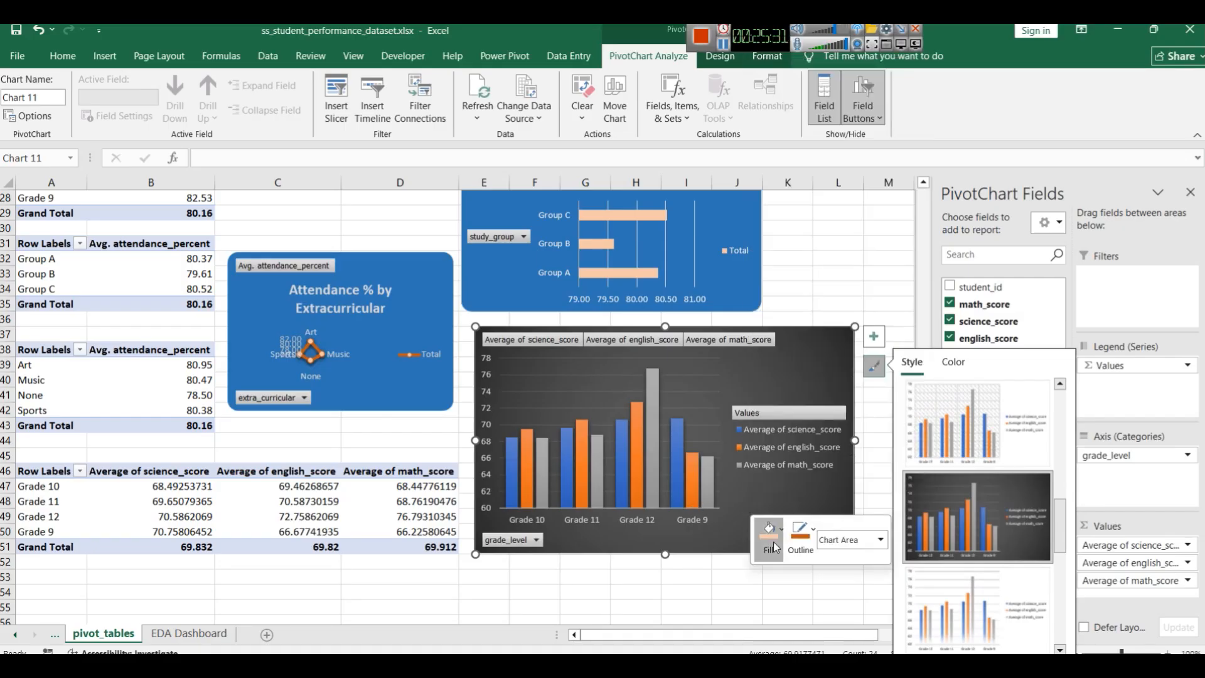
left_click(940, 267)
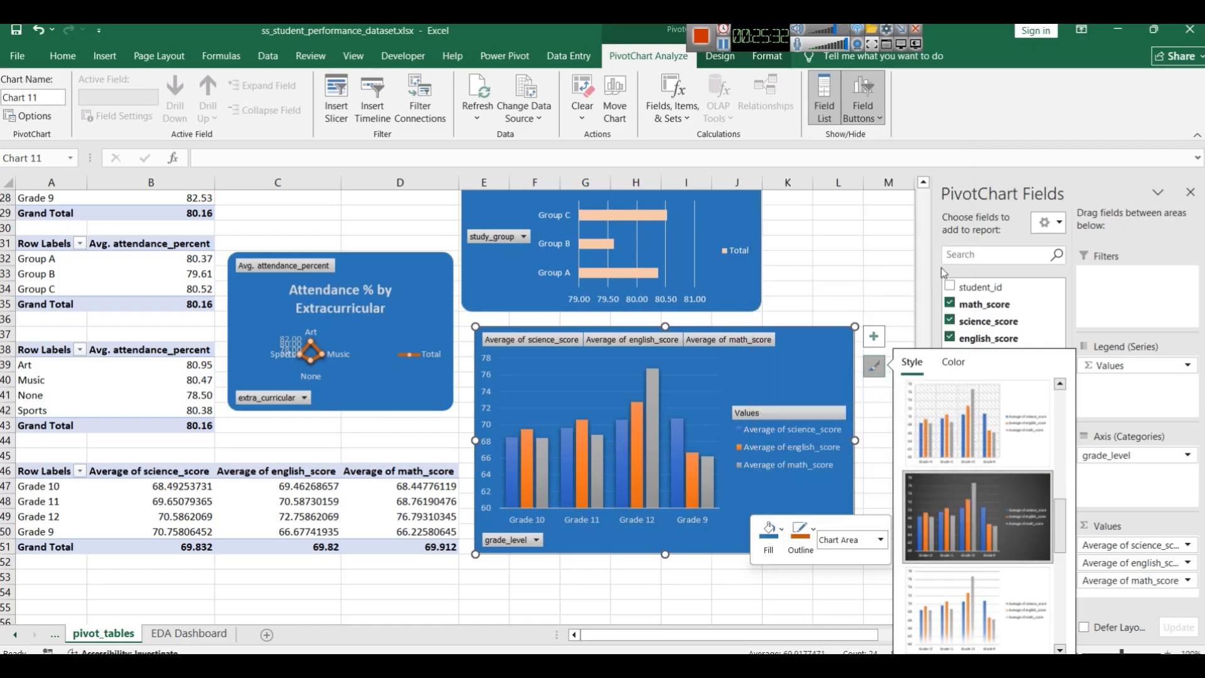
Step: Give the average scores chart area rounded corners and close the formatting and field list panes
right_click(821, 362)
left_click(892, 616)
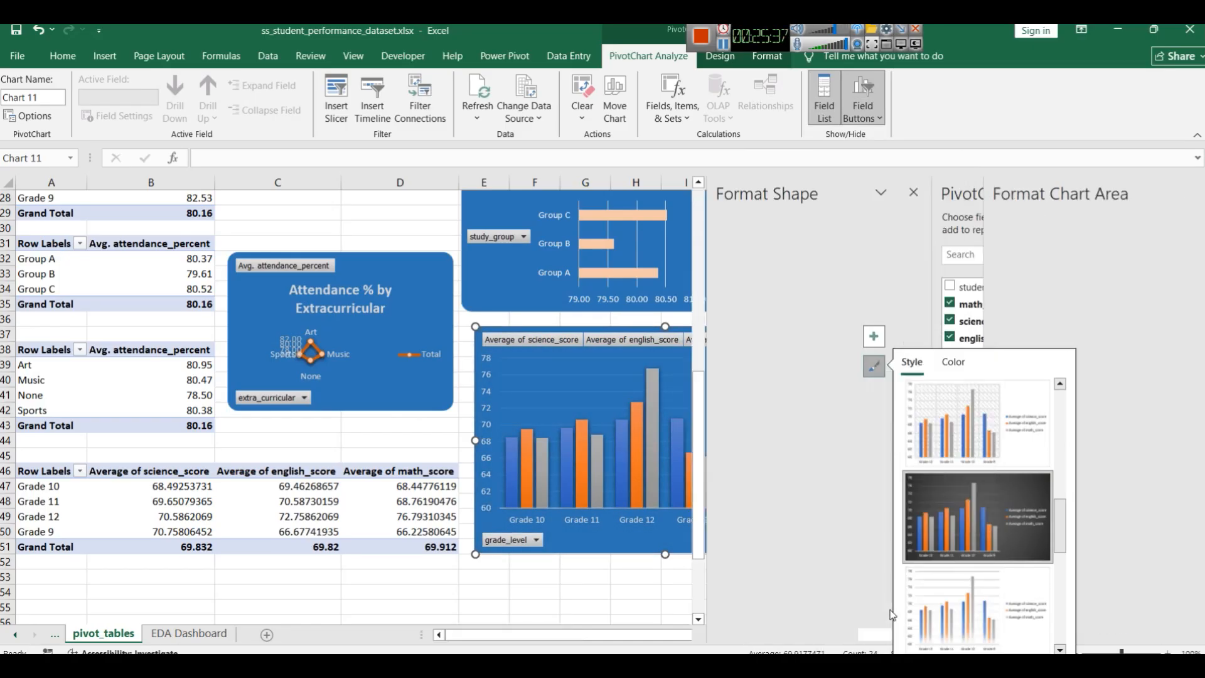
scroll(1086, 623, "down", 3)
left_click(1087, 623)
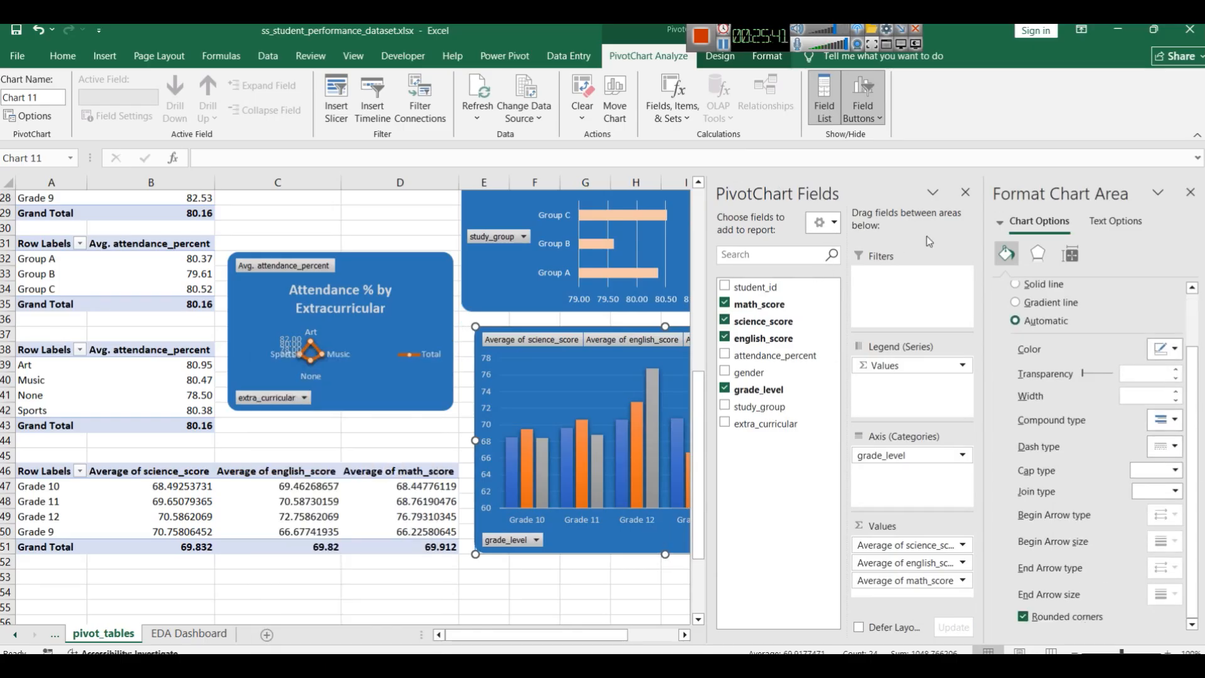
left_click(965, 193)
left_click(1190, 193)
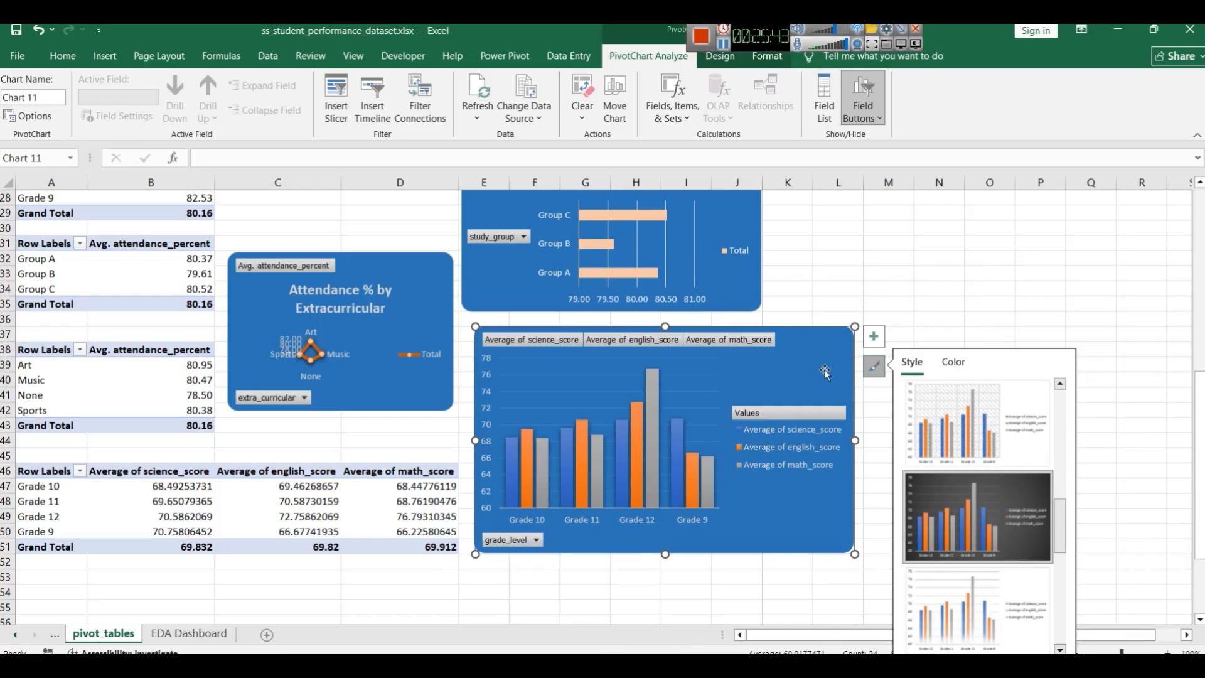
Step: Paste a copy of the average scores chart onto the EDA Dashboard sheet, below the Attendance % by Grade Level chart
left_click(188, 634)
key("ctrl+v")
left_click_drag(969, 515, 629, 438)
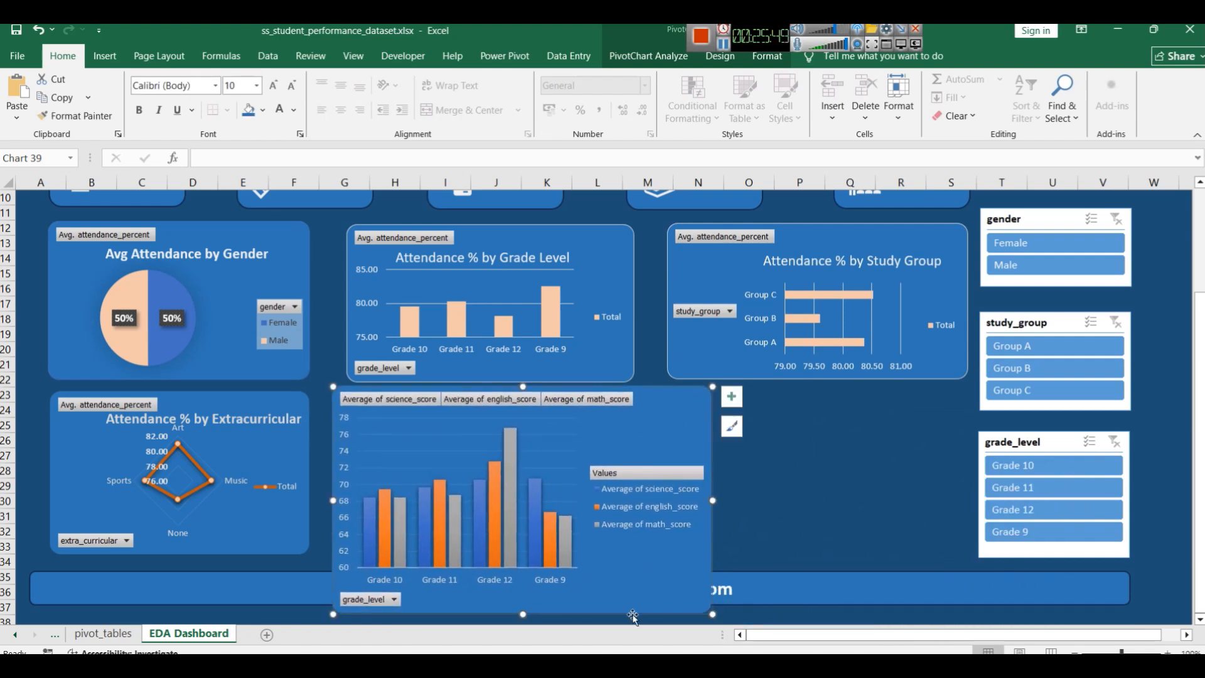
Step: Shrink the pasted scores chart to align with the grade-level attendance chart above it and fit above the footer banner
left_click_drag(518, 618, 513, 558)
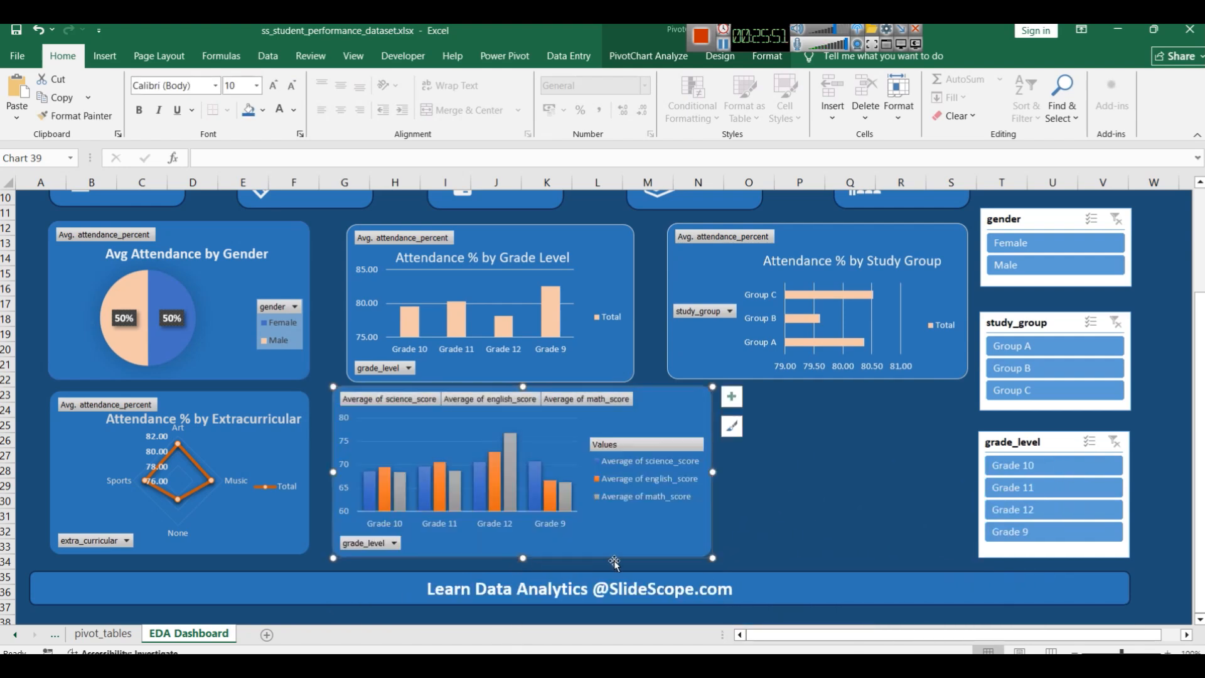
left_click_drag(713, 471, 633, 471)
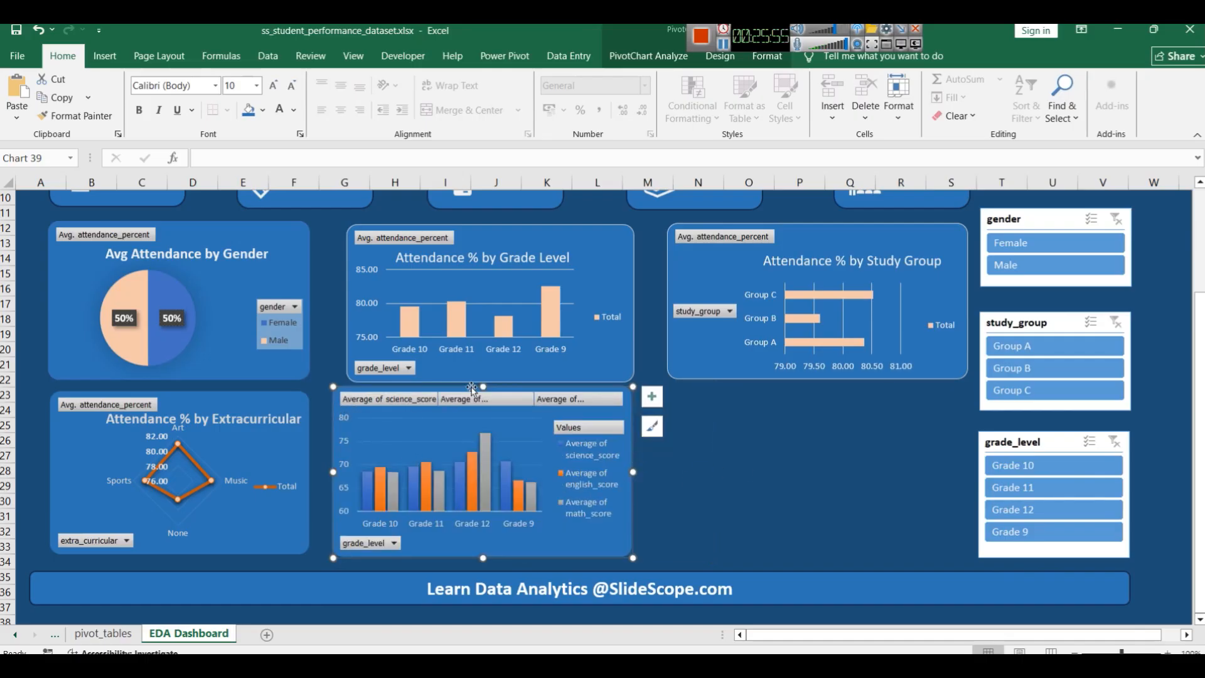
left_click_drag(483, 385, 474, 392)
left_click_drag(332, 476, 349, 475)
left_click_drag(634, 475, 635, 476)
left_click(752, 481)
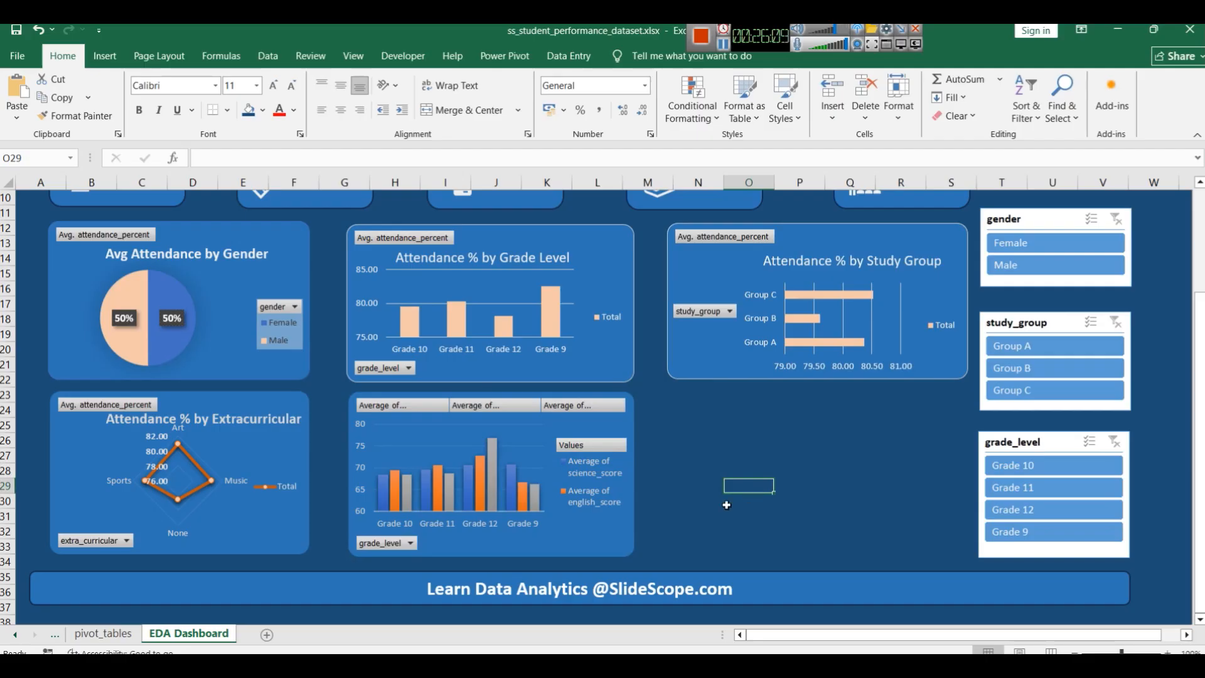
scroll(749, 488, "down", 1)
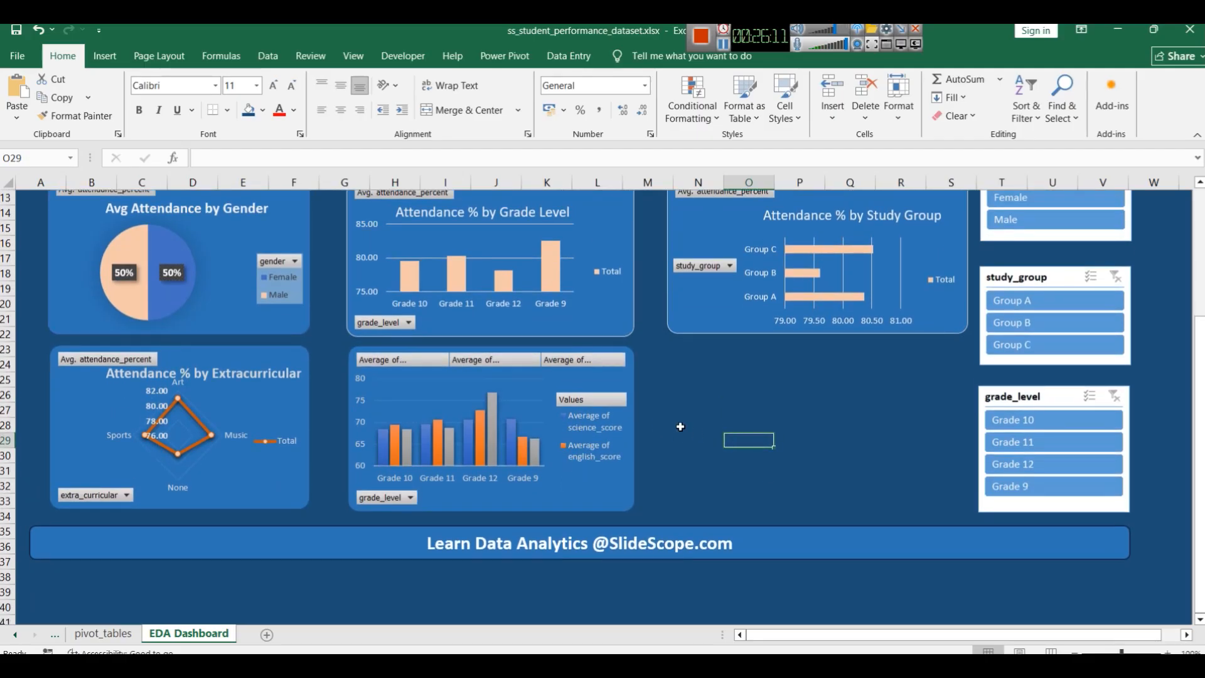
scroll(690, 429, "up", 1)
Step: Rename the Average of science_score value field on the dashboard chart to Science Score
left_click(386, 405)
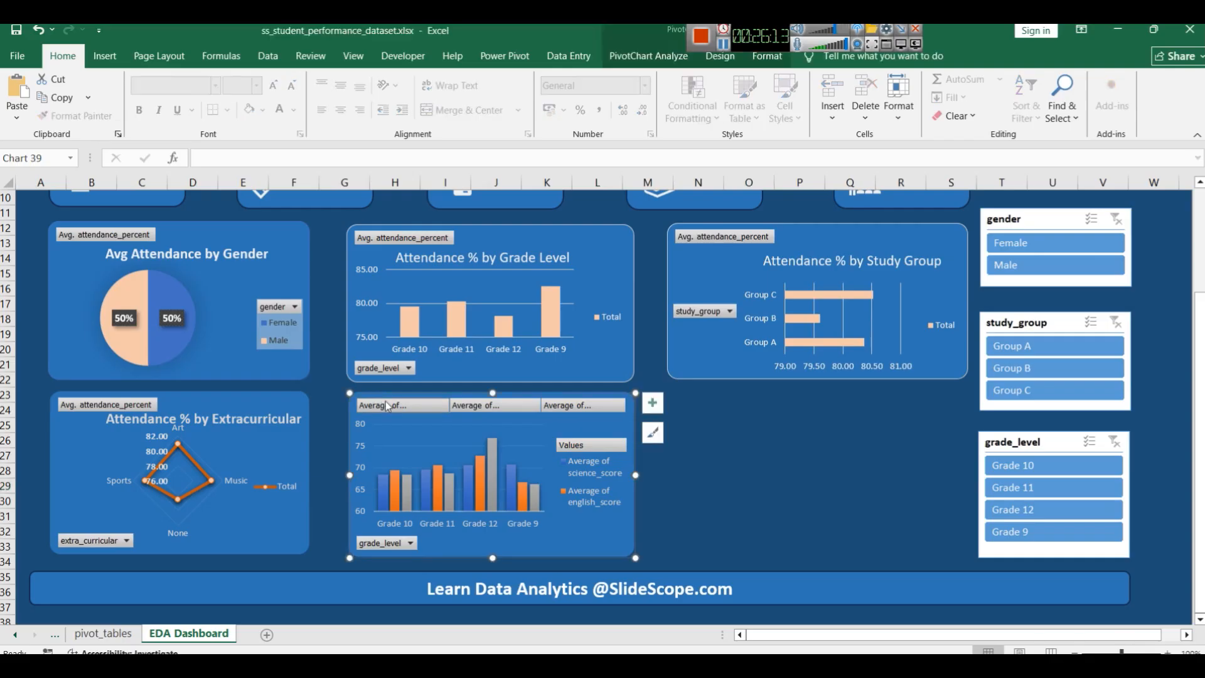
right_click(396, 405)
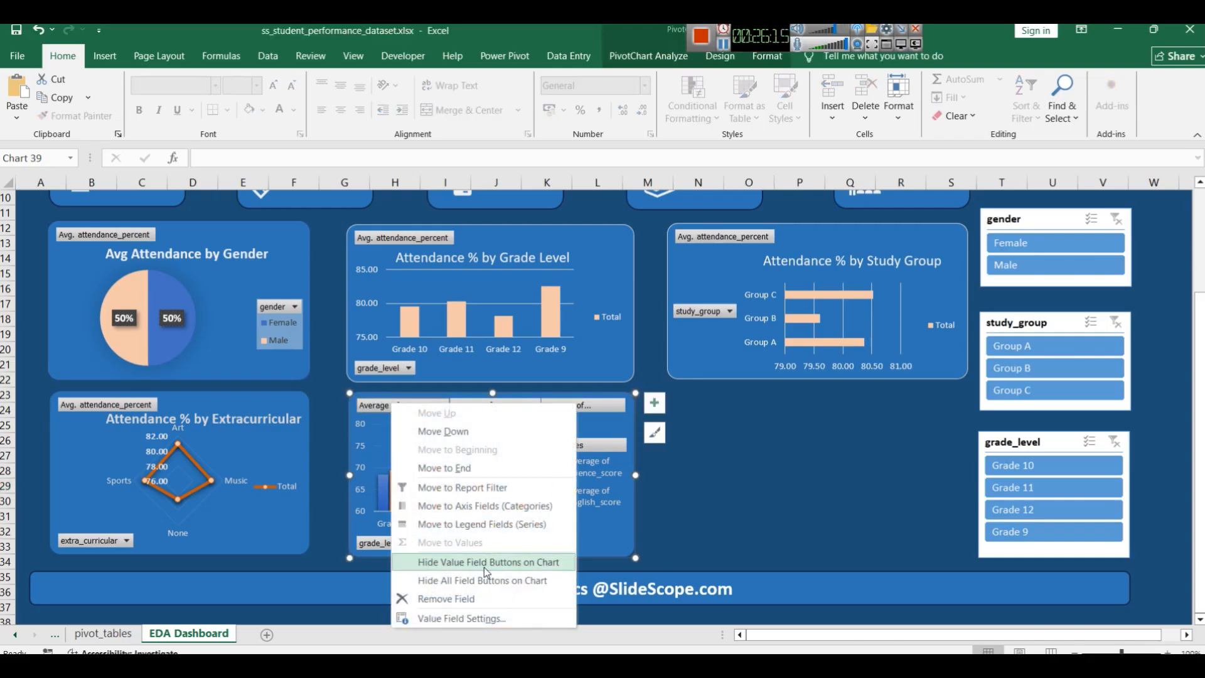
left_click(490, 615)
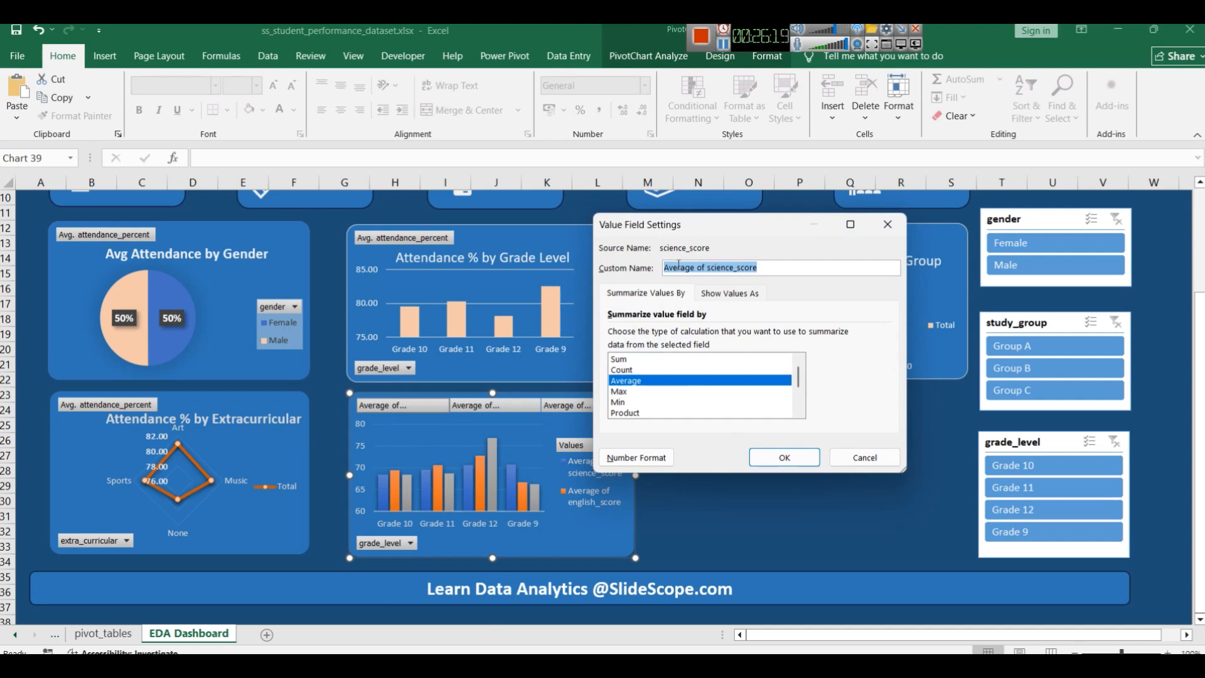
type("A")
key("BackSpace")
type("Scie")
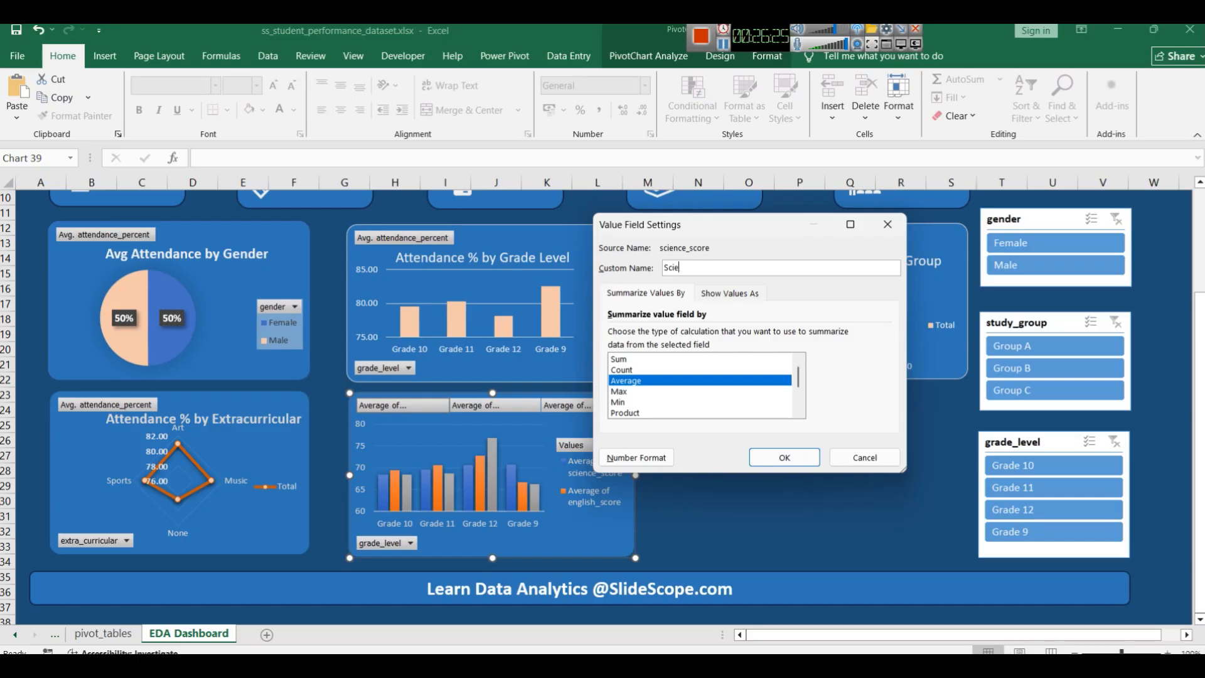
type("nce Soore")
key("Return")
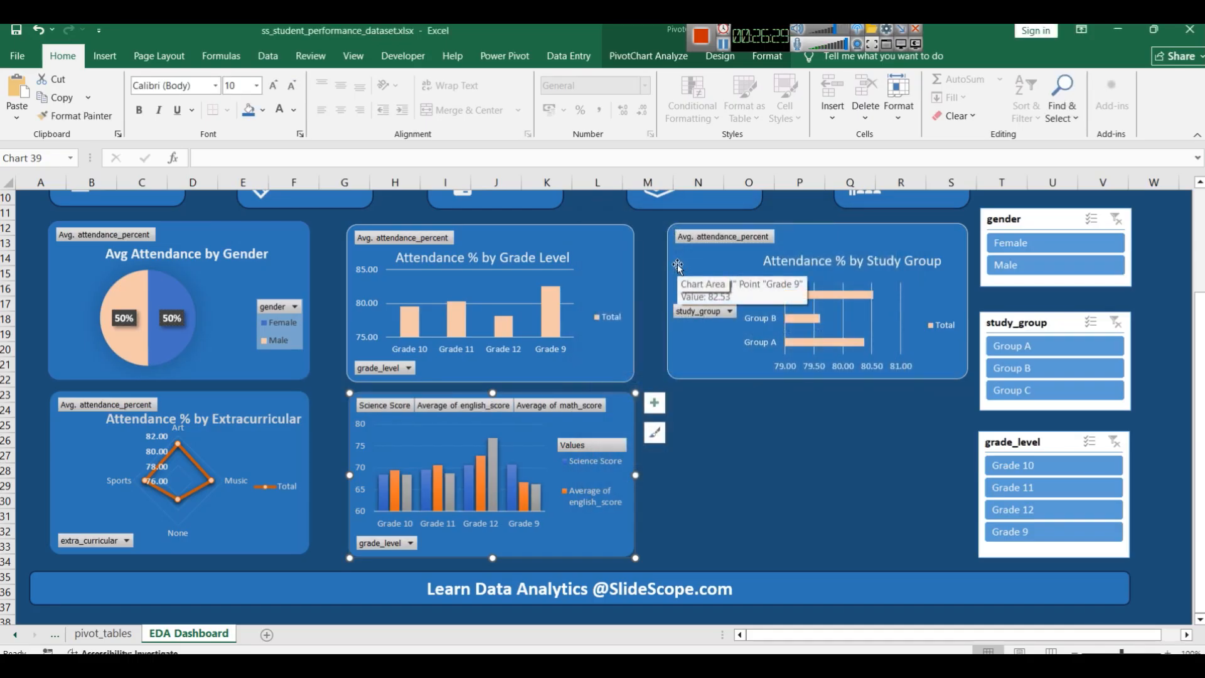
right_click(491, 407)
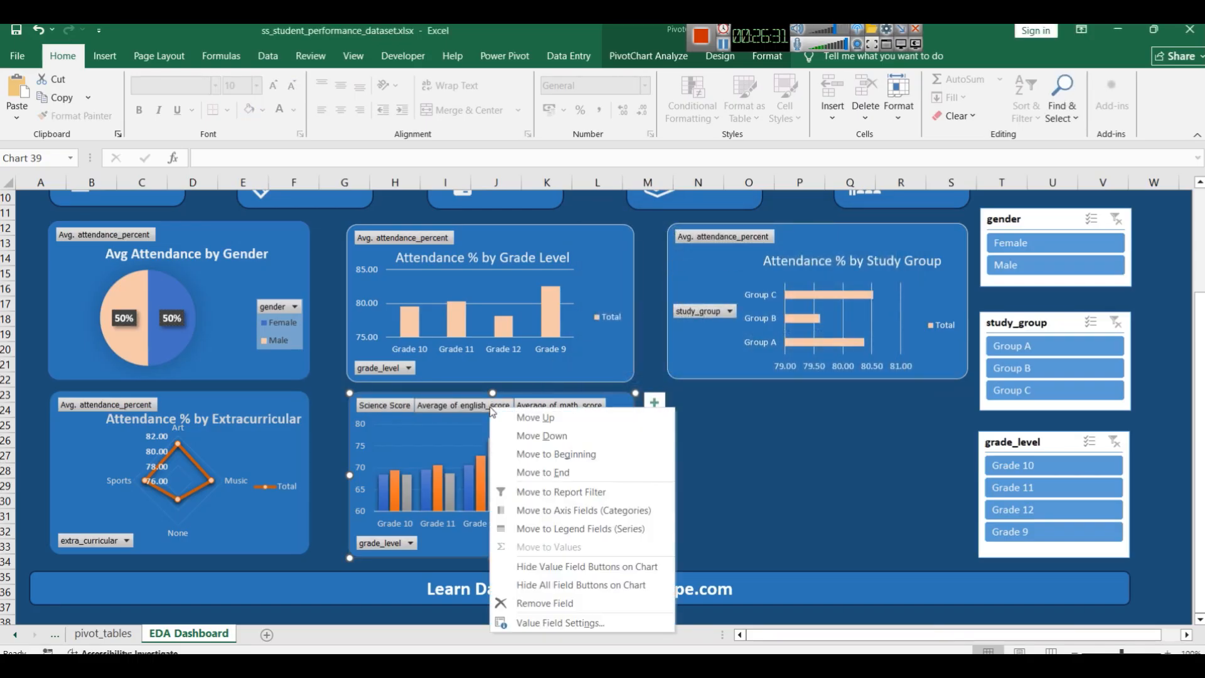
left_click(540, 621)
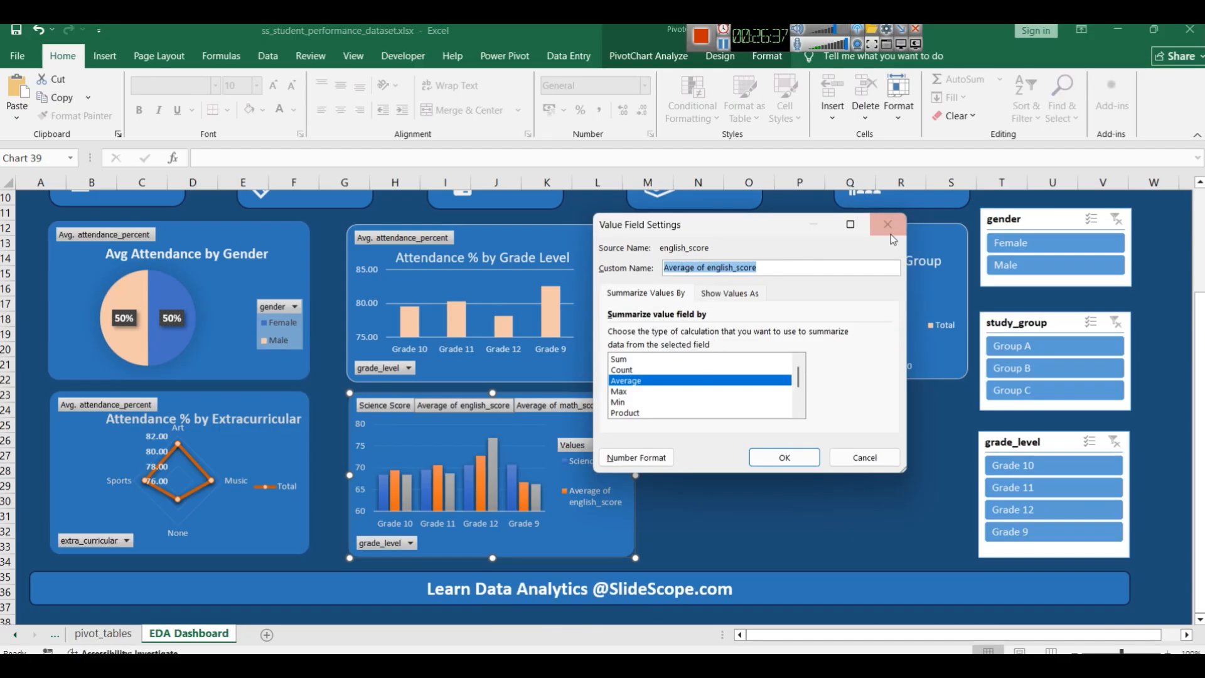
left_click(889, 234)
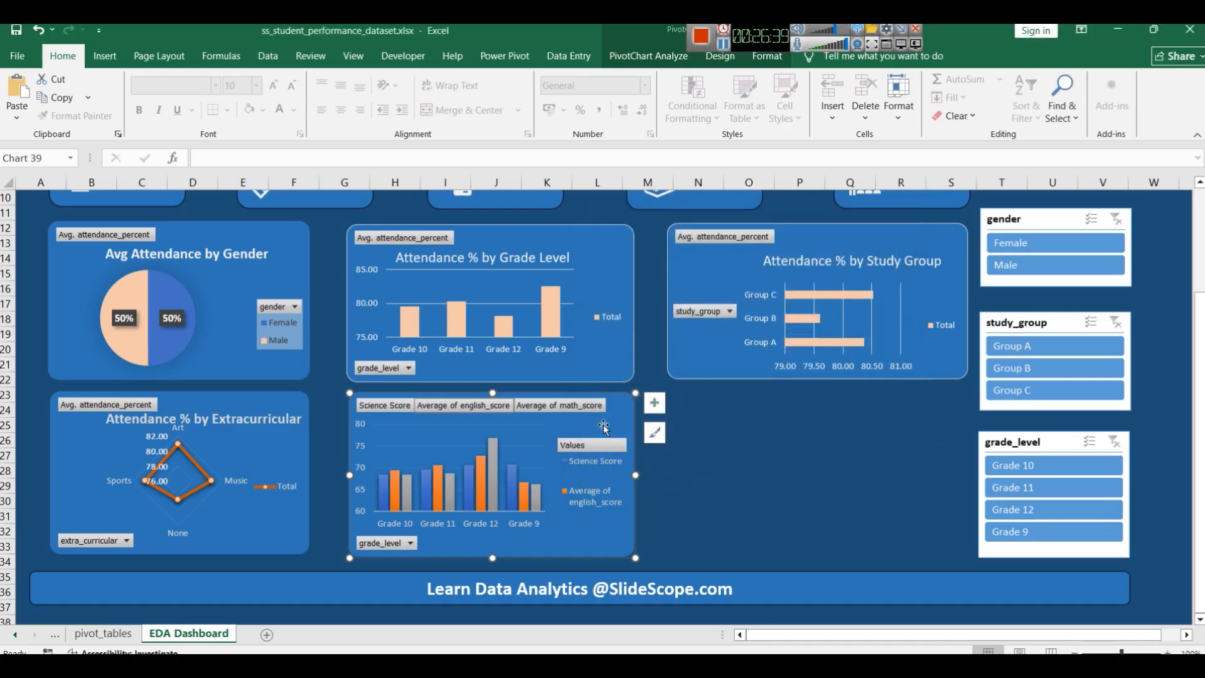
Step: Try to rename the Average of english_score value field on the dashboard scores chart to English_score
right_click(435, 406)
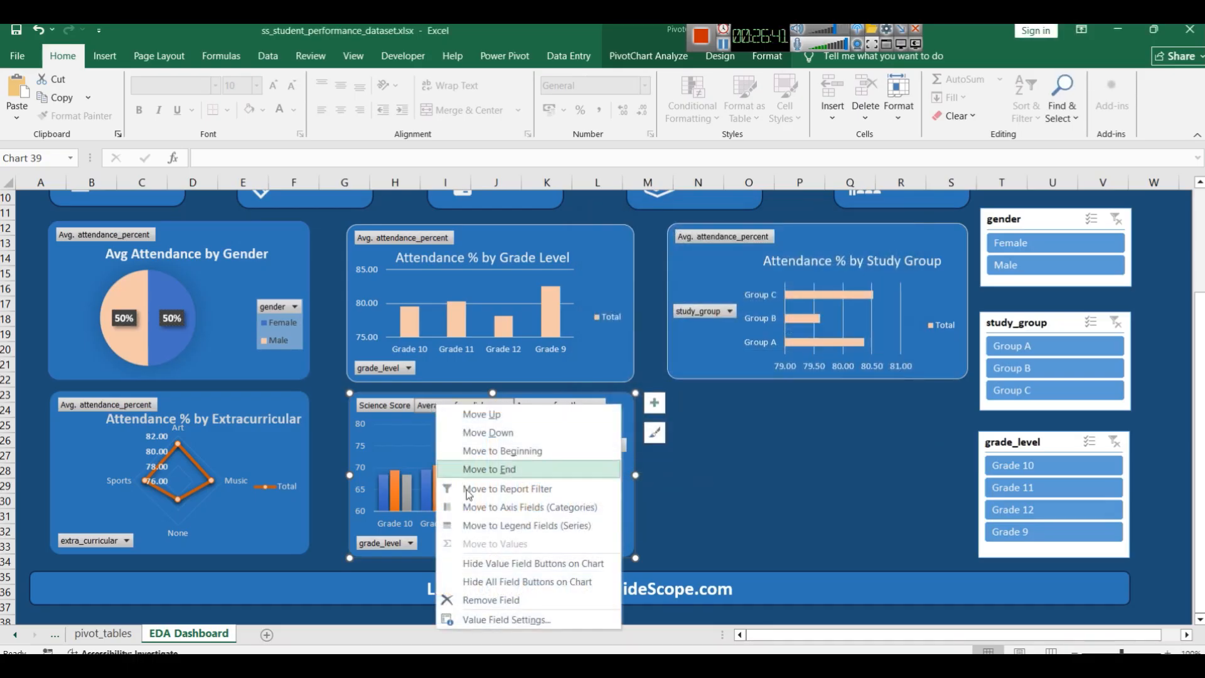
left_click(508, 620)
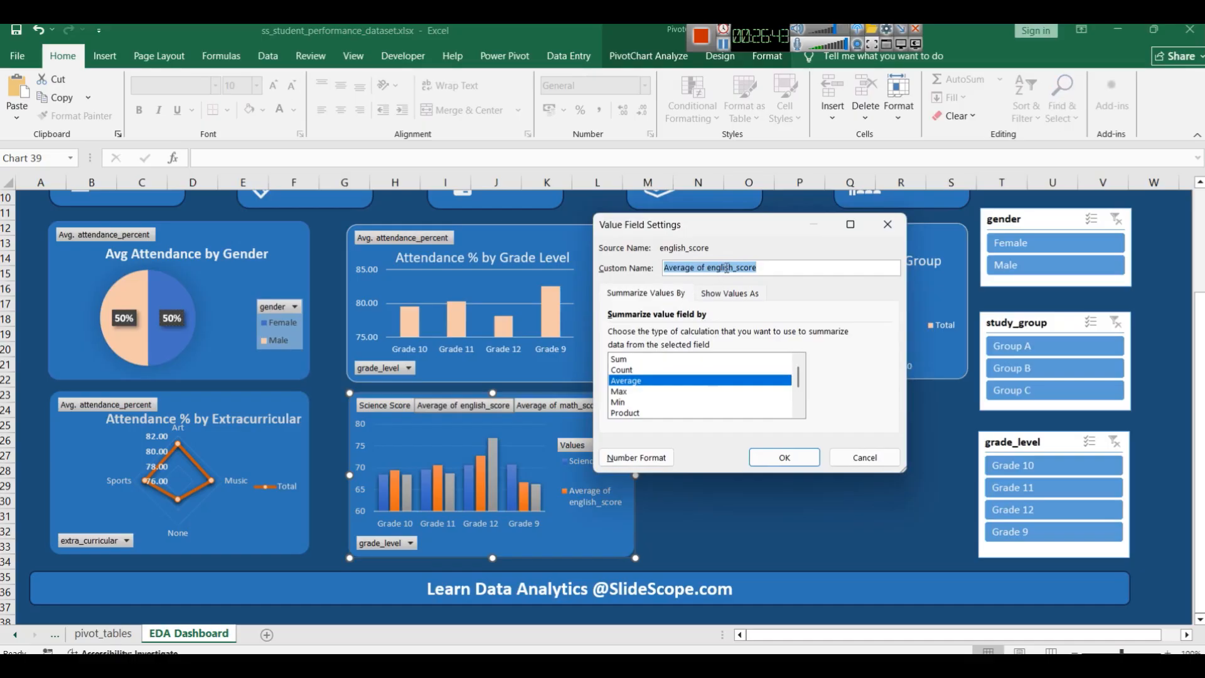
left_click(699, 268)
left_click_drag(712, 270, 665, 269)
type("E")
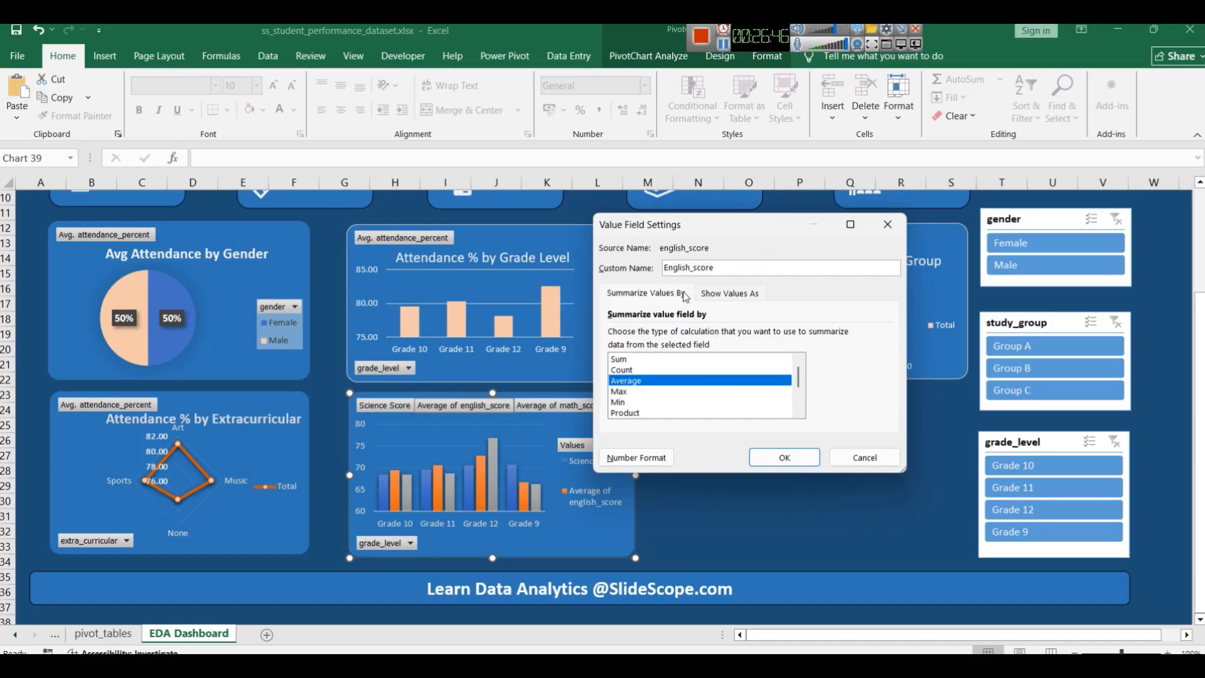
left_click(804, 463)
left_click(605, 390)
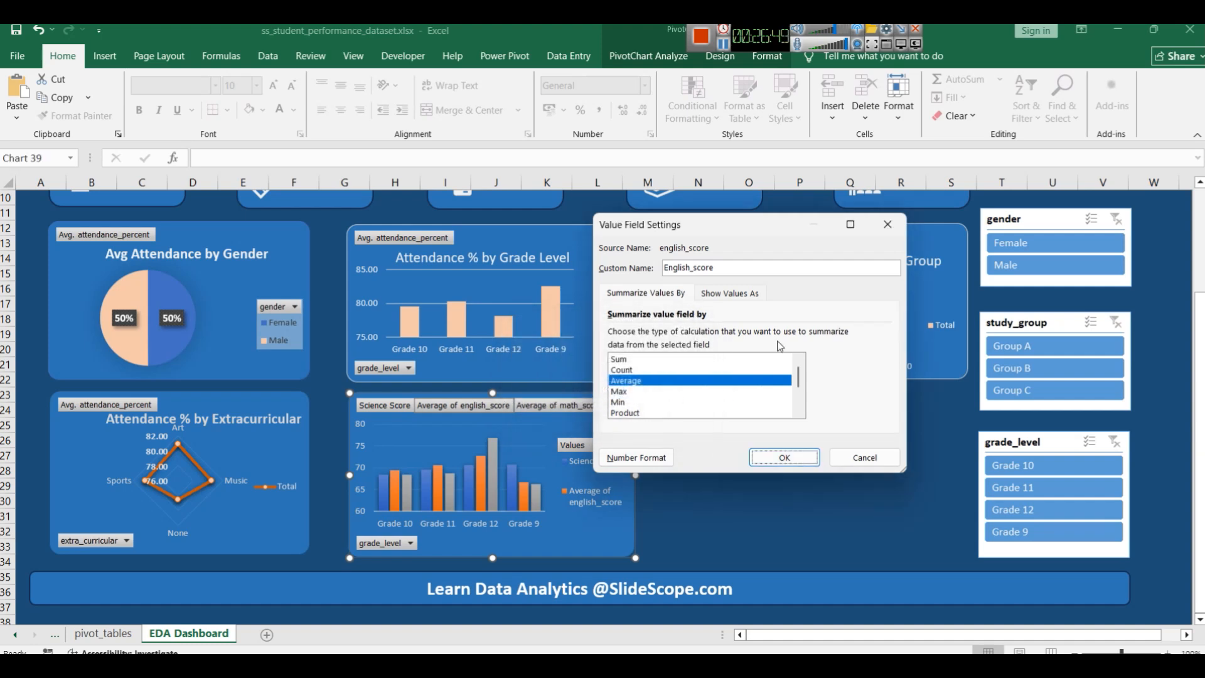
left_click(784, 457)
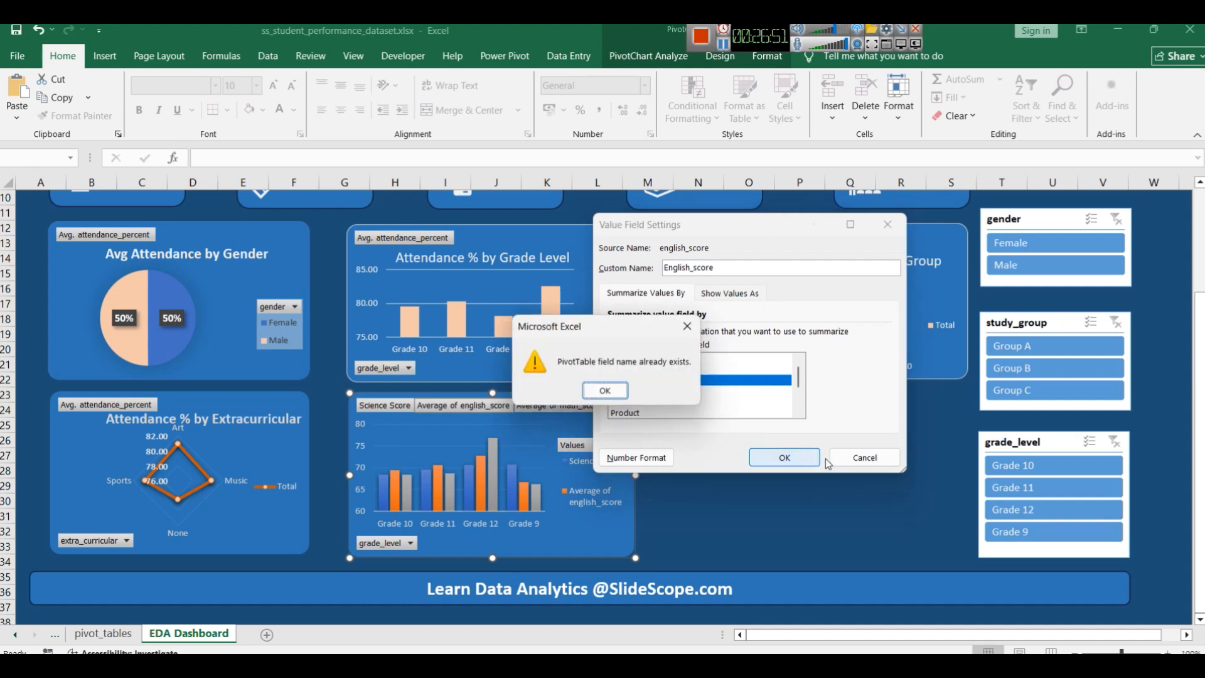
left_click(619, 391)
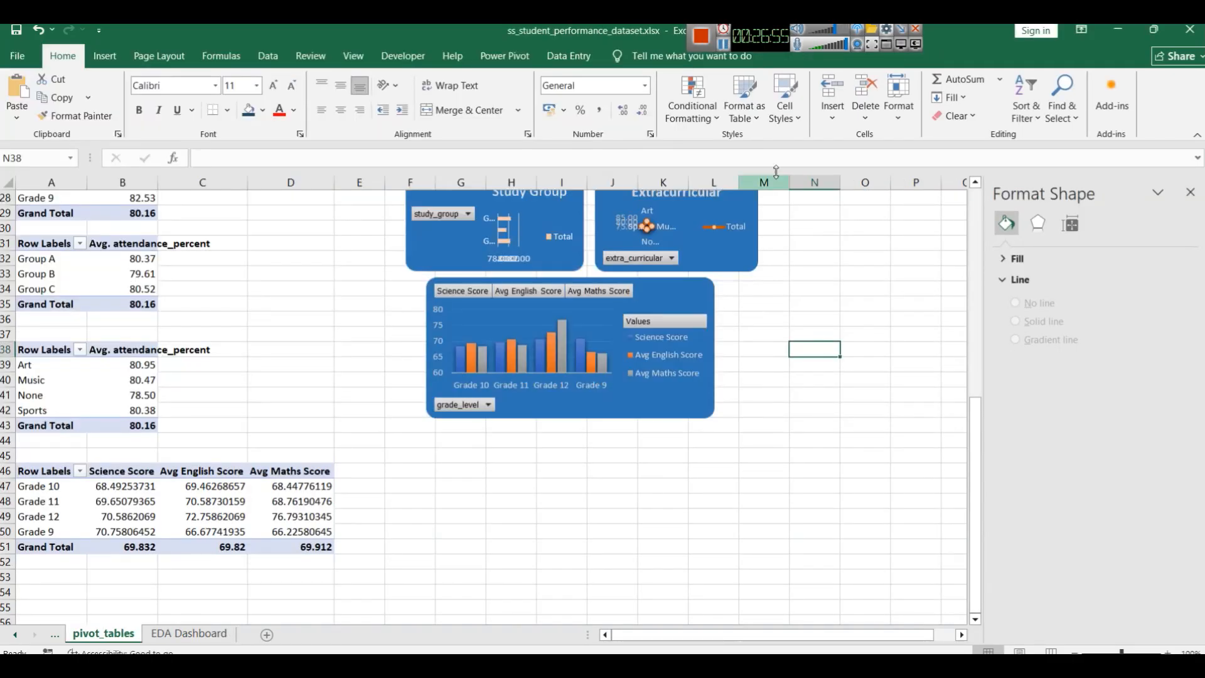
Step: Copy the average scores by grade pivot table in A46:D51 and paste it at cell A55 of the pivot_tables sheet
left_click(311, 551)
left_click_drag(311, 551, 37, 471)
key("ctrl+c")
scroll(70, 541, "down", 1)
scroll(69, 495, "down", 2)
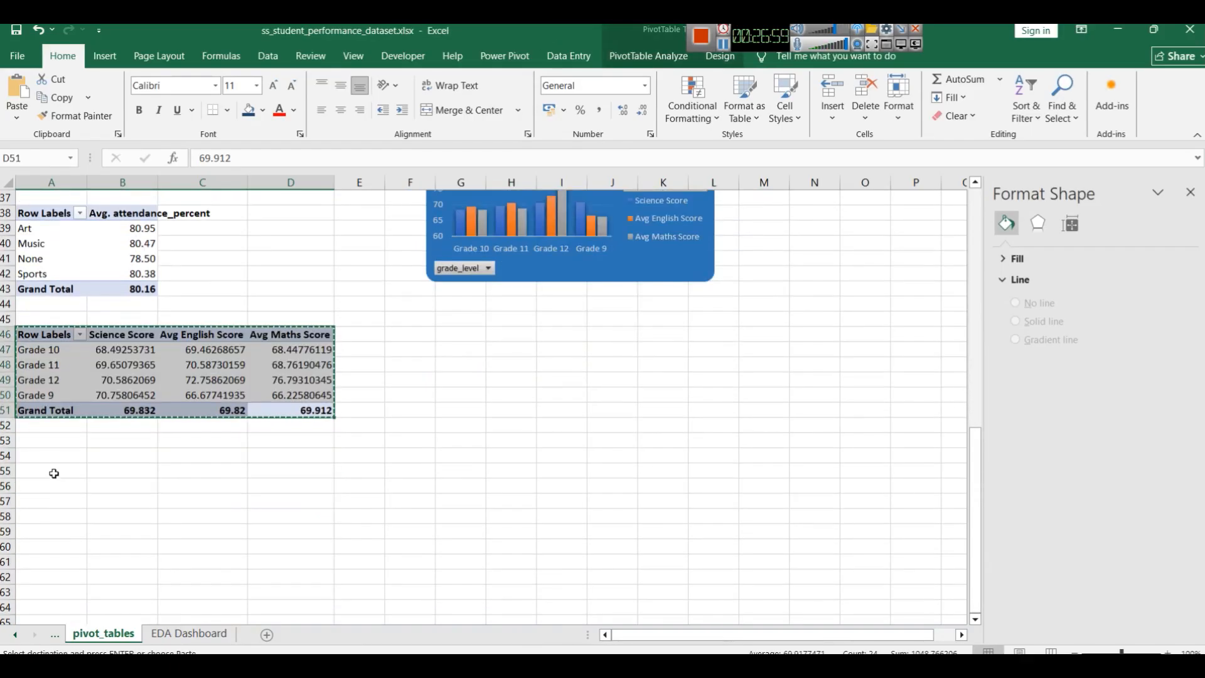
left_click(72, 471)
key("ctrl+v")
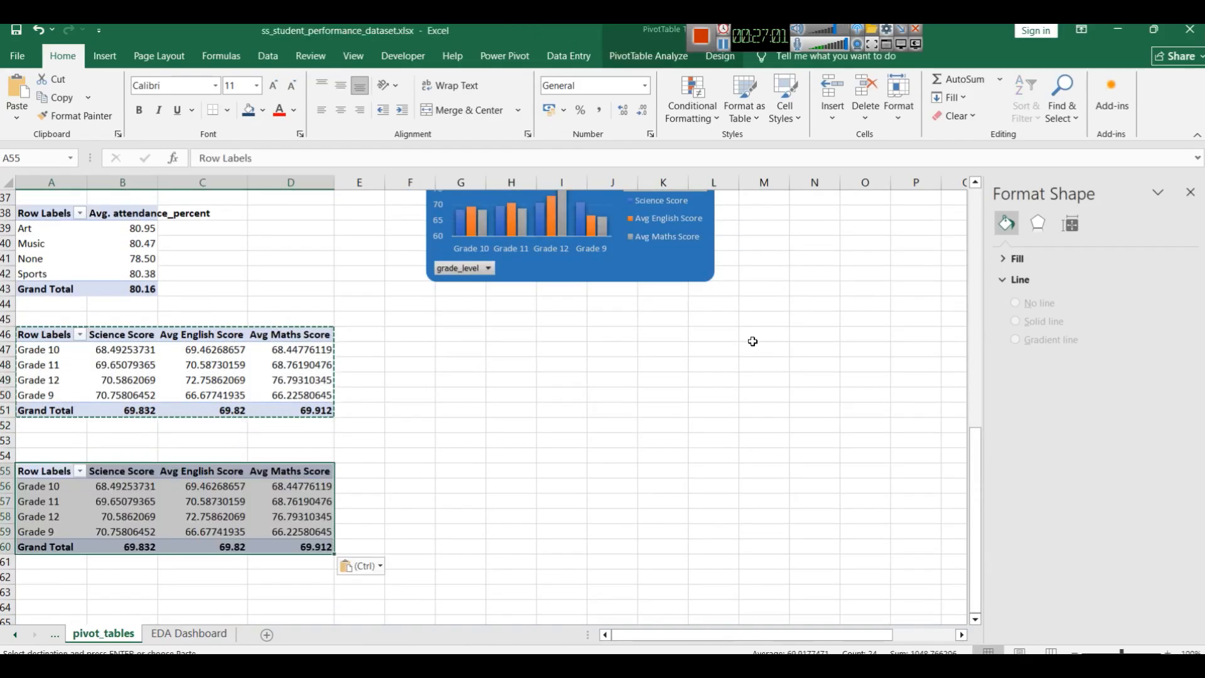
Step: Show the field list for the pasted pivot table and make gender its only row field, trying study_group first
left_click(72, 471)
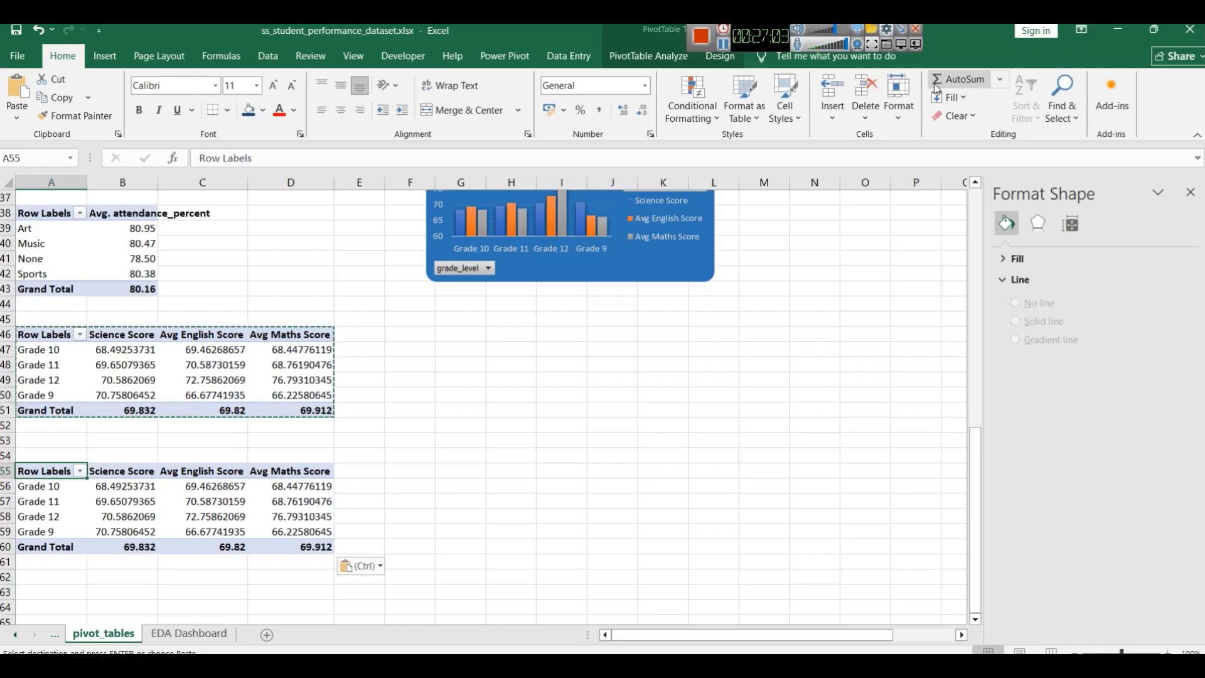
left_click(648, 56)
left_click(1080, 104)
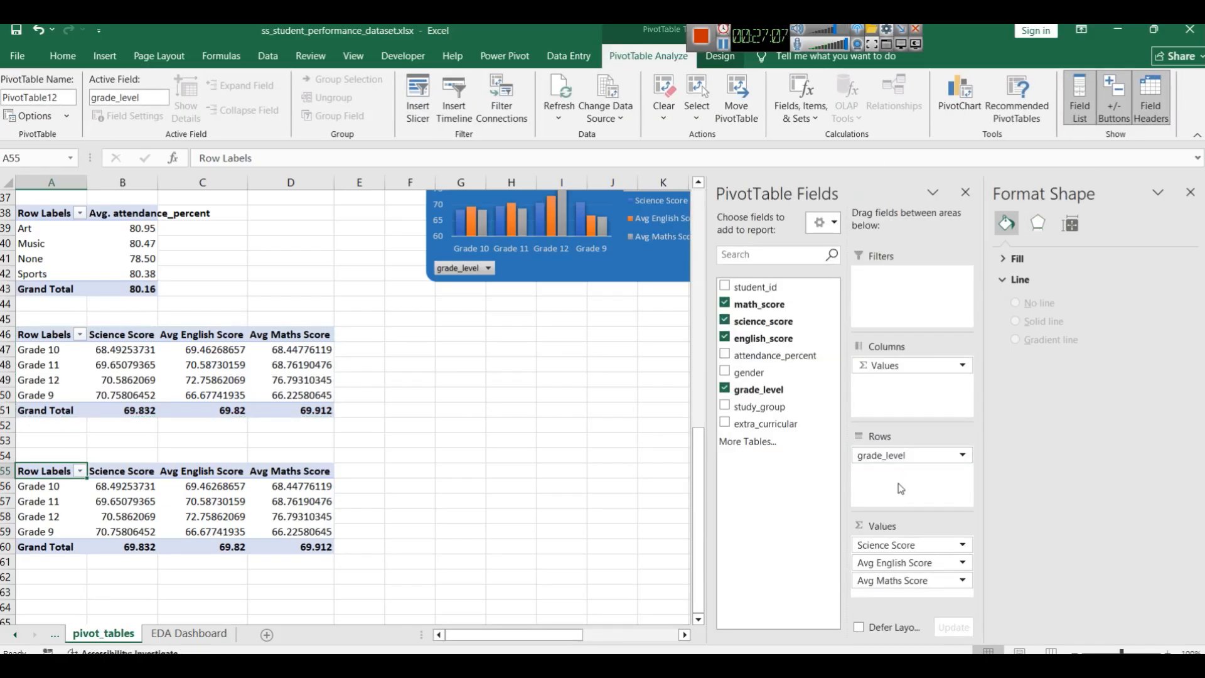
left_click(725, 407)
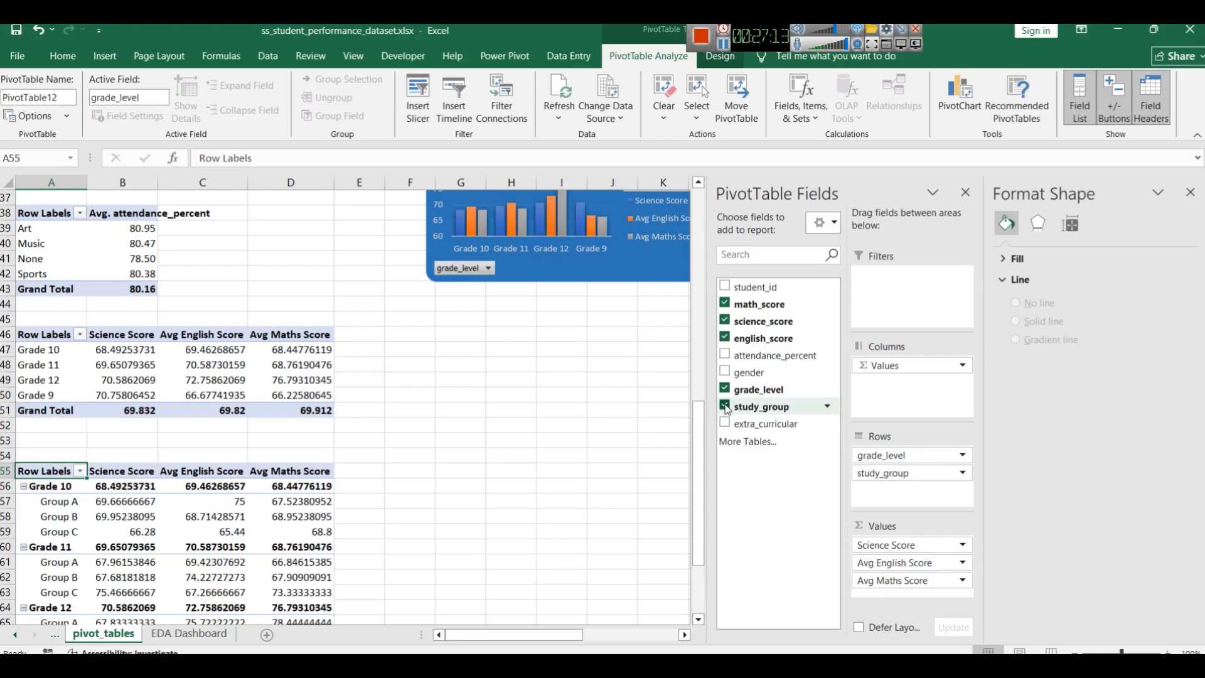
scroll(225, 467, "down", 3)
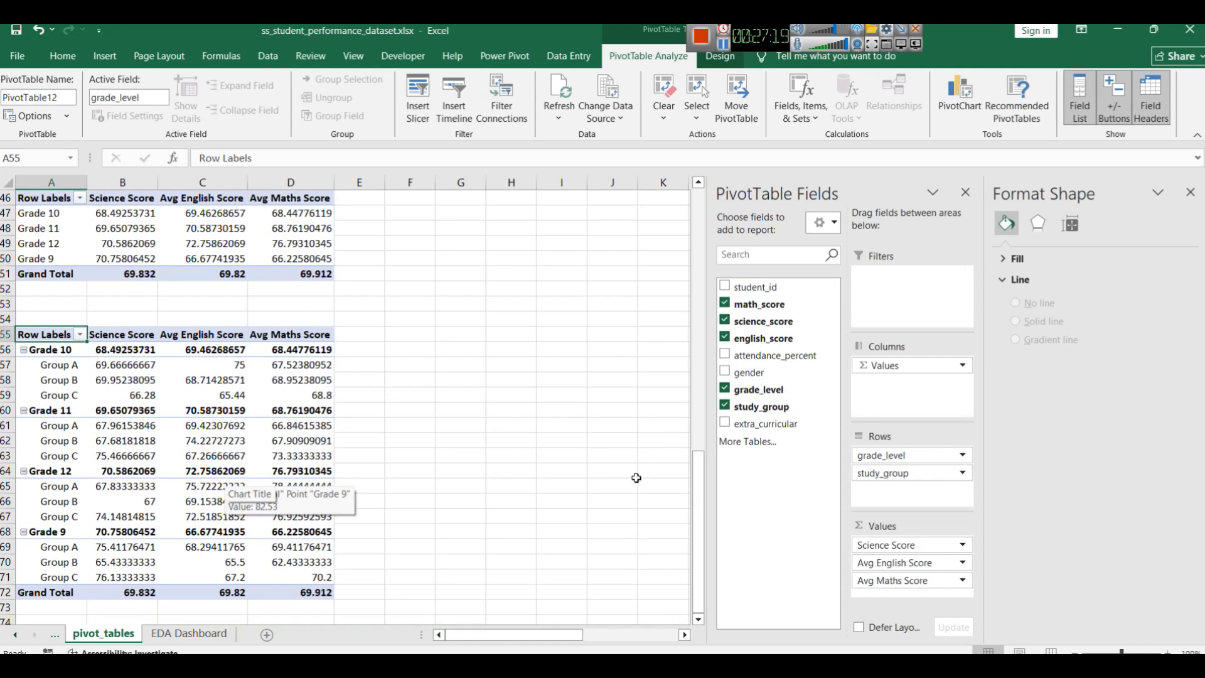
left_click(725, 389)
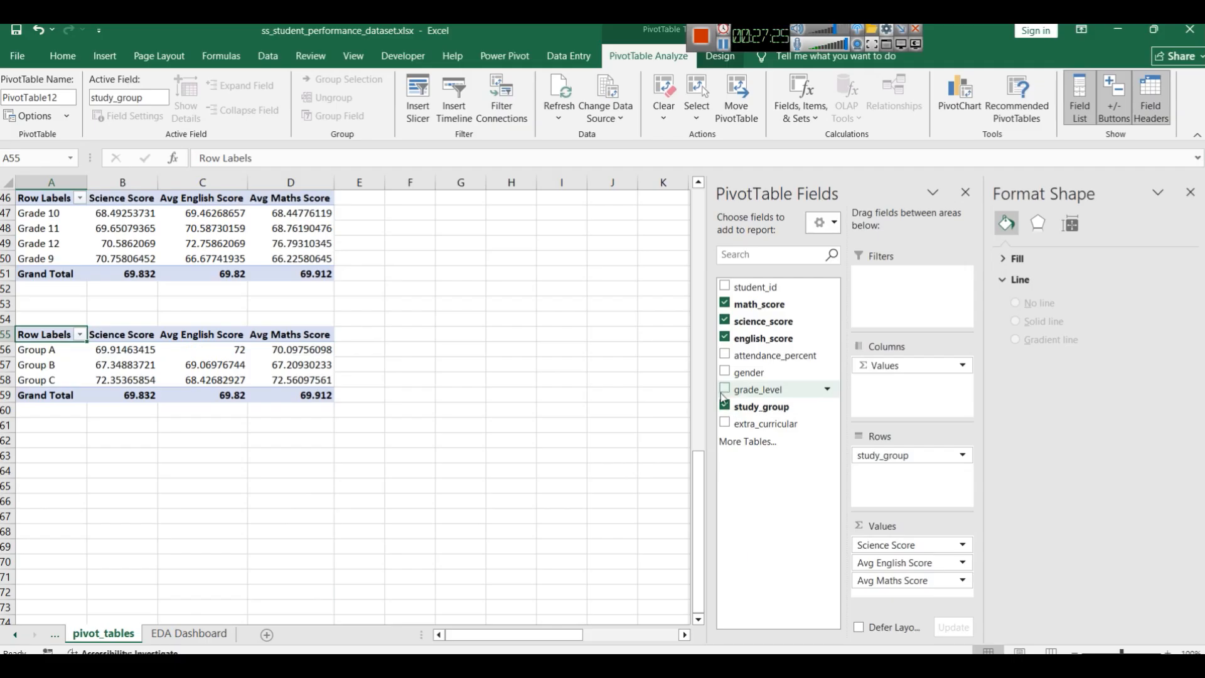
left_click(725, 405)
left_click(725, 372)
left_click_drag(308, 380, 25, 335)
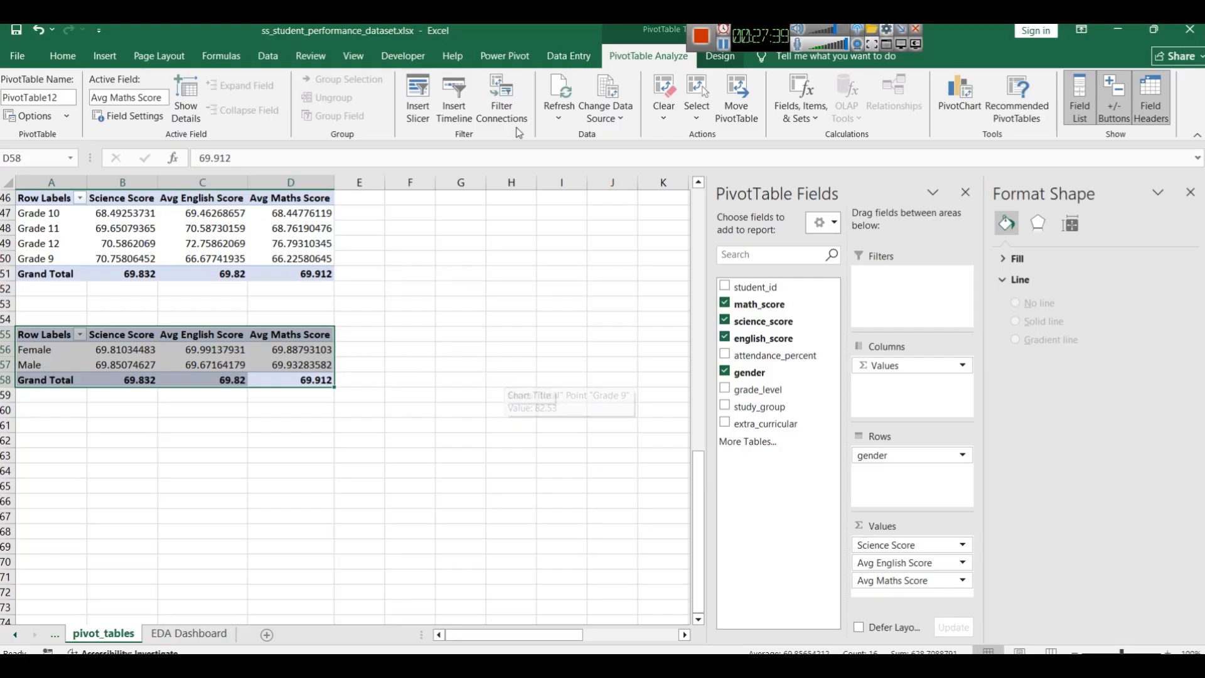
left_click(101, 54)
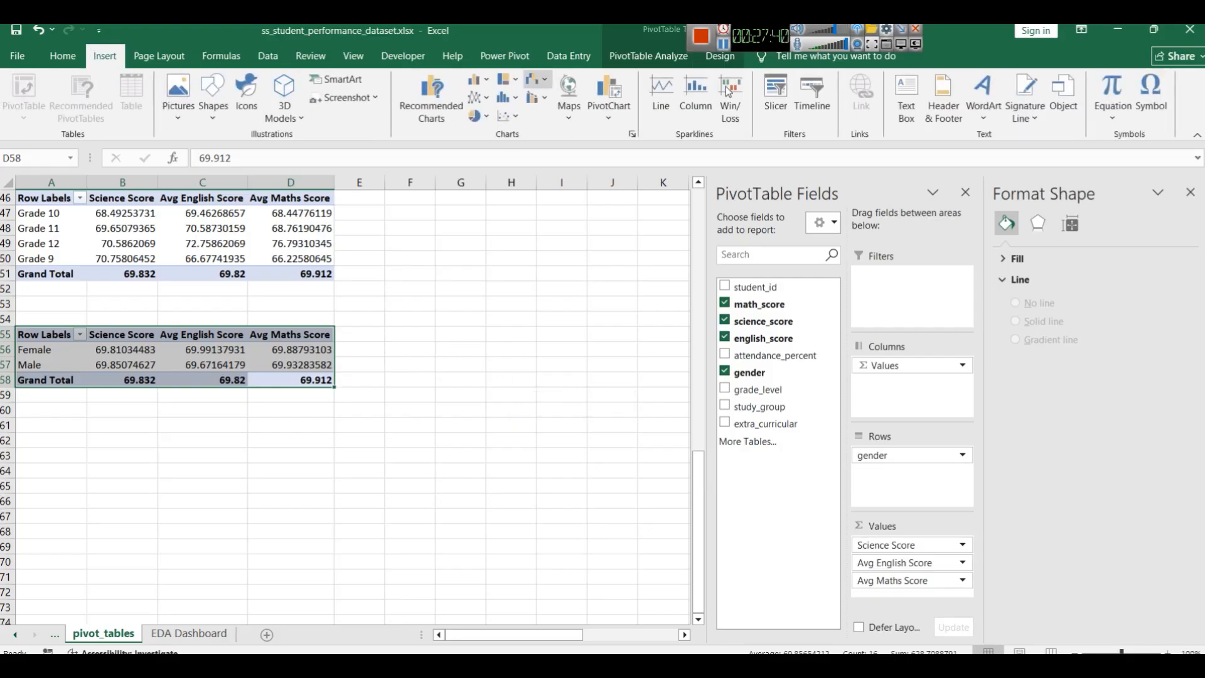
left_click(611, 116)
left_click(621, 135)
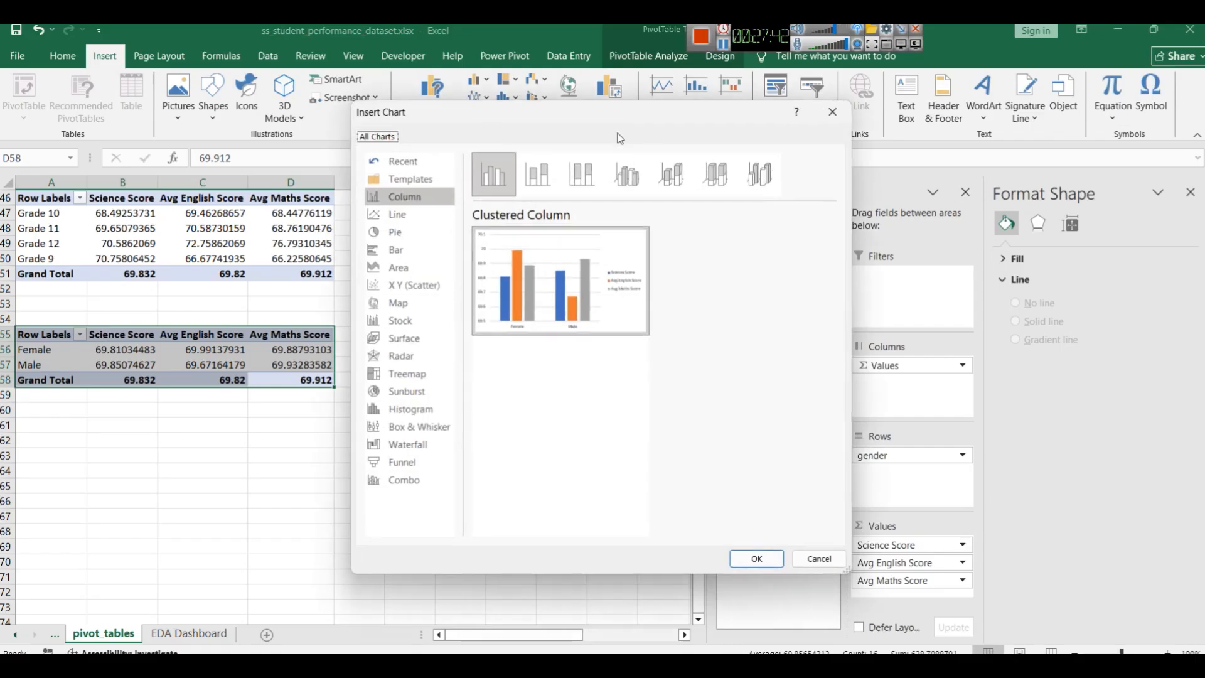
left_click(416, 483)
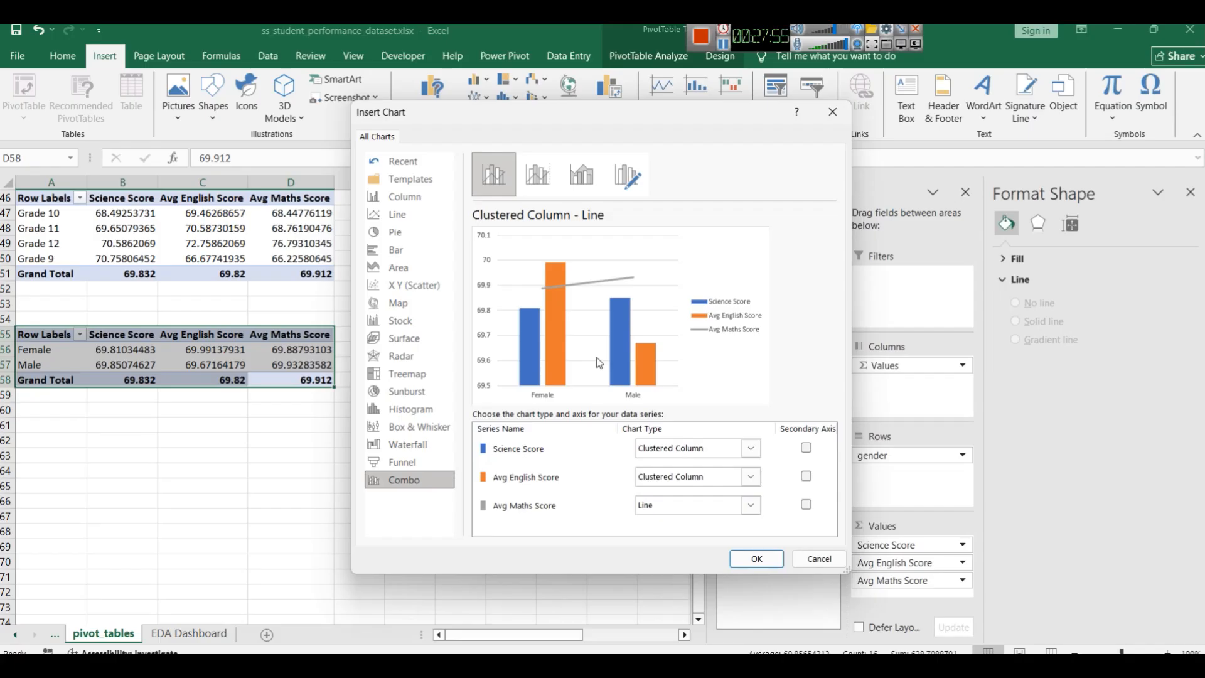
left_click(831, 112)
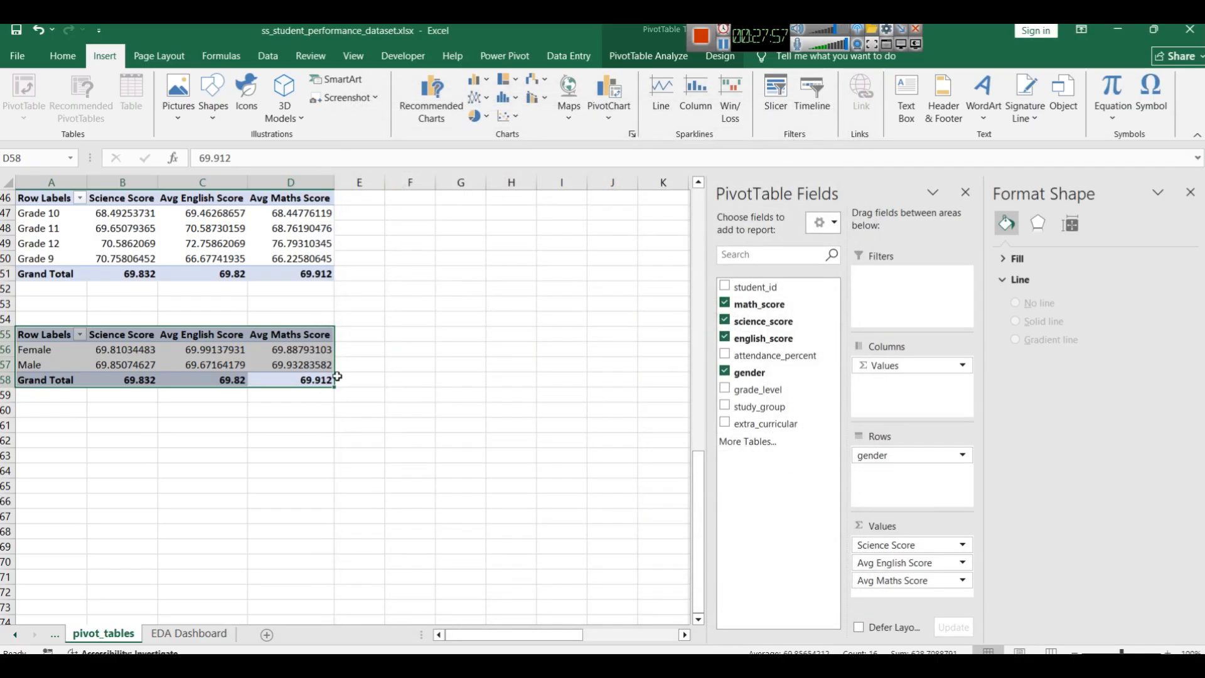
Step: Add attendance_percent to the gender pivot table's values, summarized by Average and named "Avg Atendance %"
left_click(725, 355)
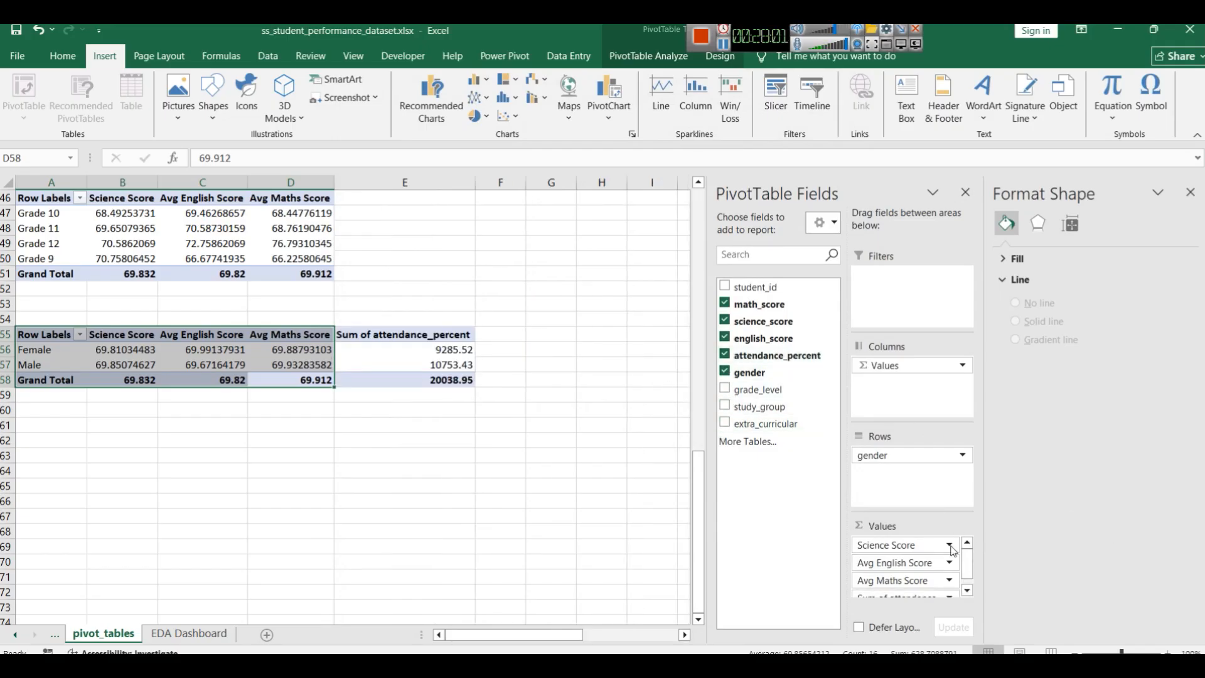
scroll(966, 550, "down", 1)
left_click(949, 589)
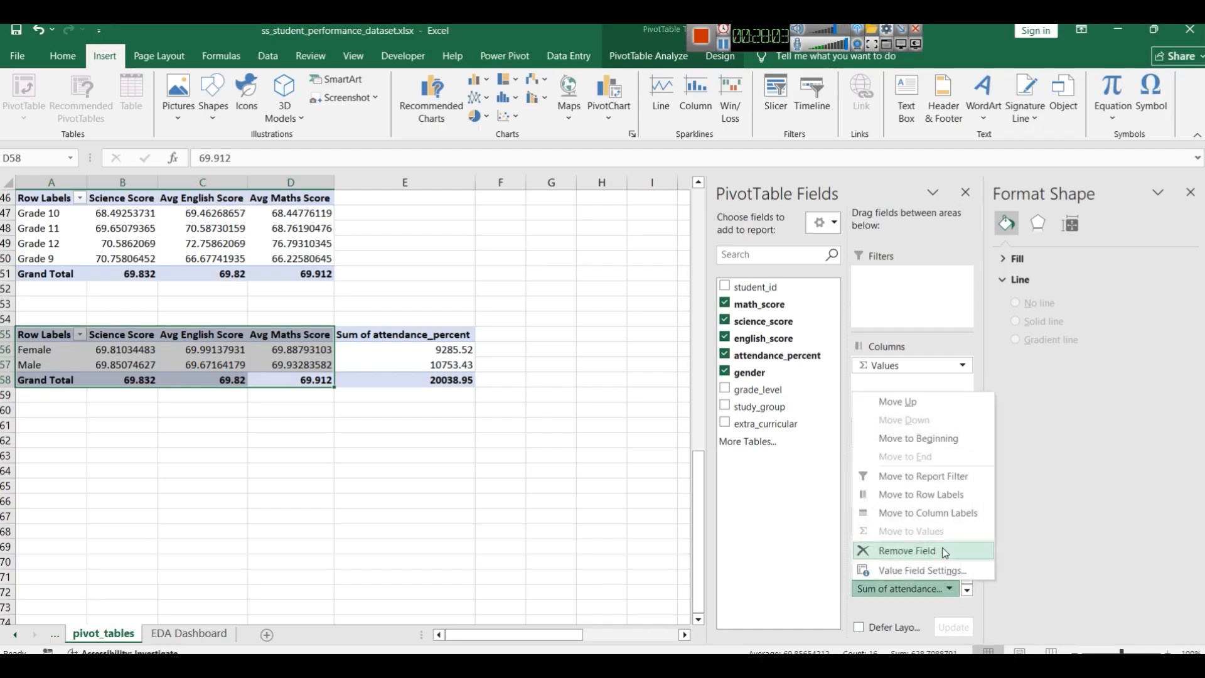
left_click(922, 568)
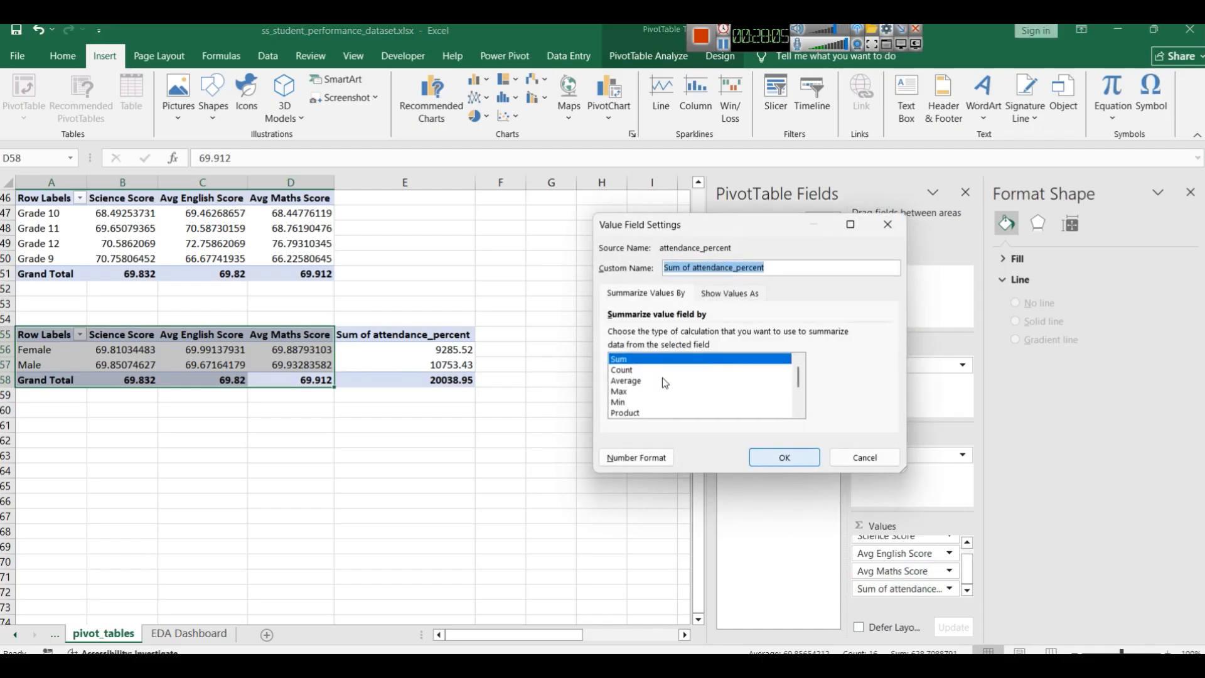
left_click(638, 380)
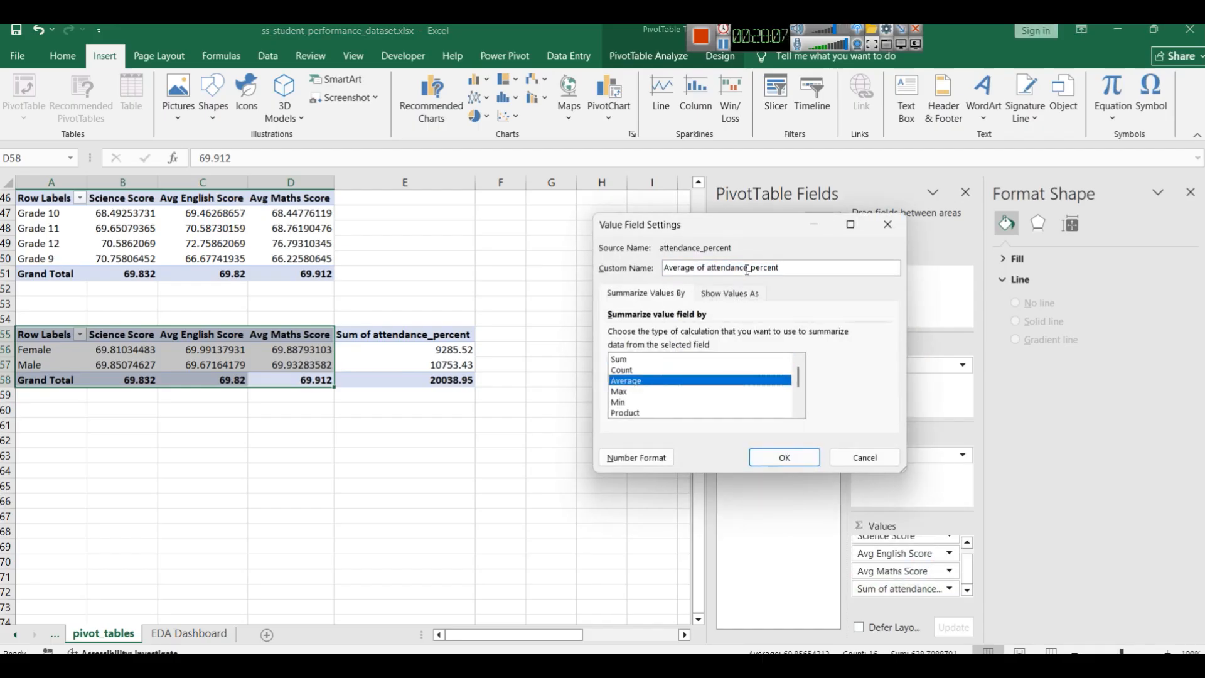
key("ctrl+a")
type("Avg Atend")
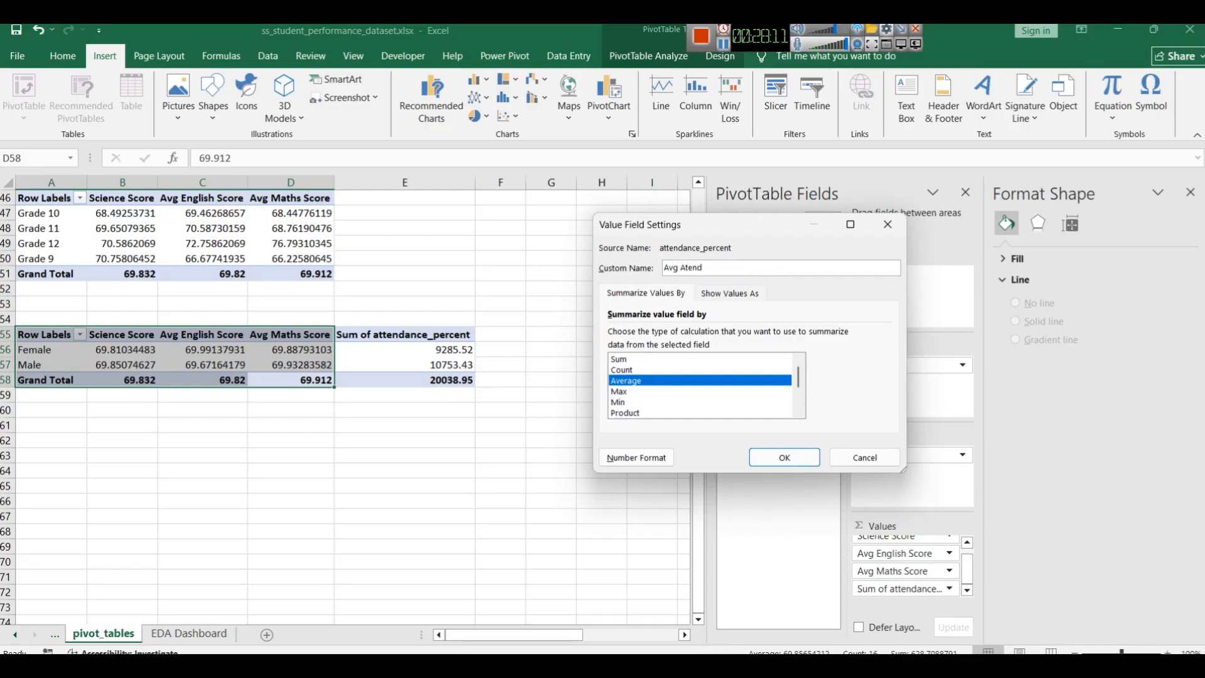
type("ance %")
left_click(784, 457)
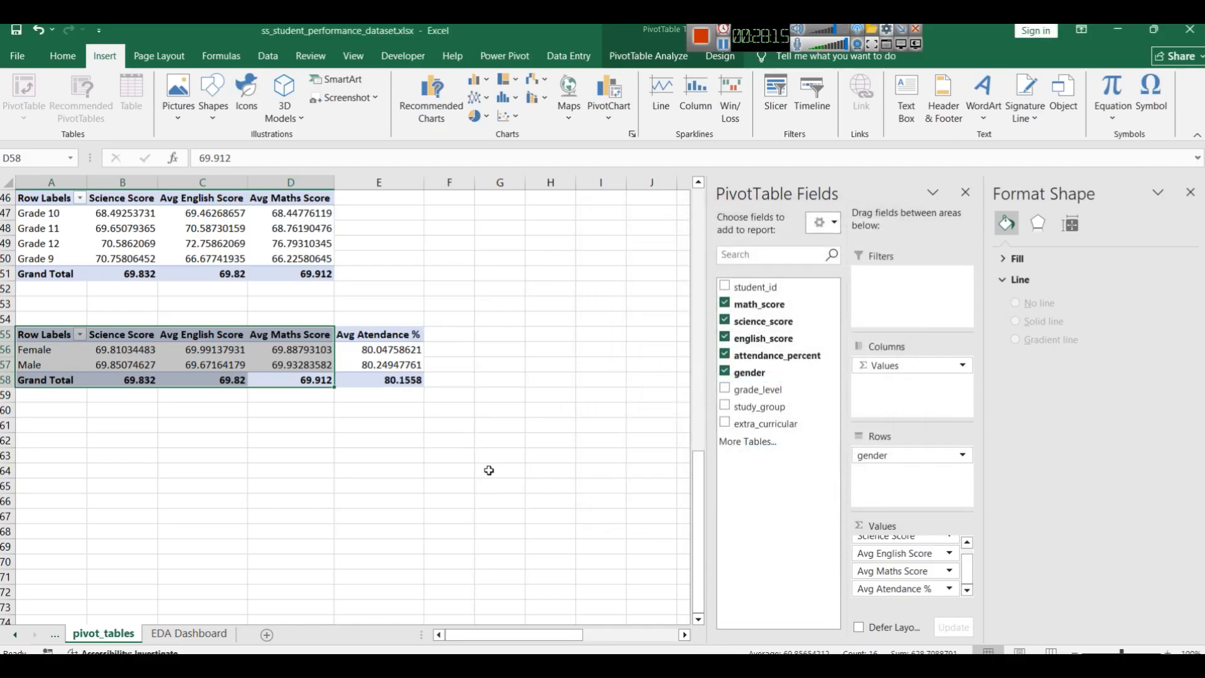
Step: Start inserting a Combo PivotChart from the whole gender pivot table in A55:E58
left_click_drag(402, 380, 50, 333)
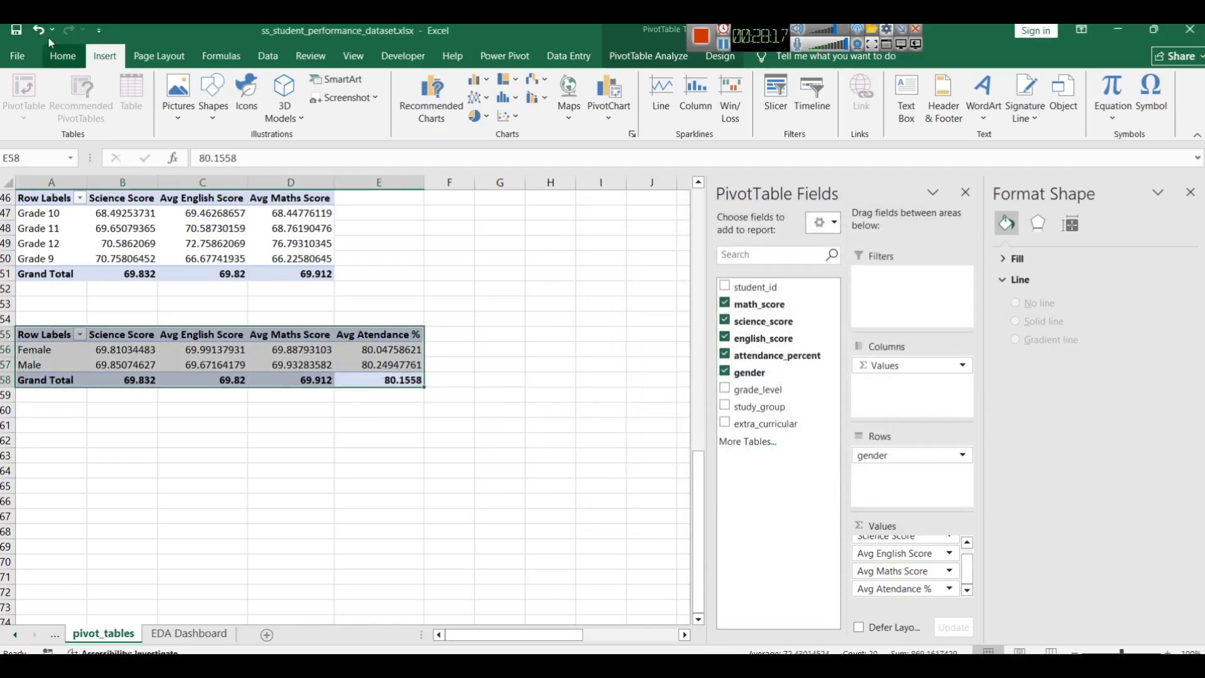
left_click(628, 118)
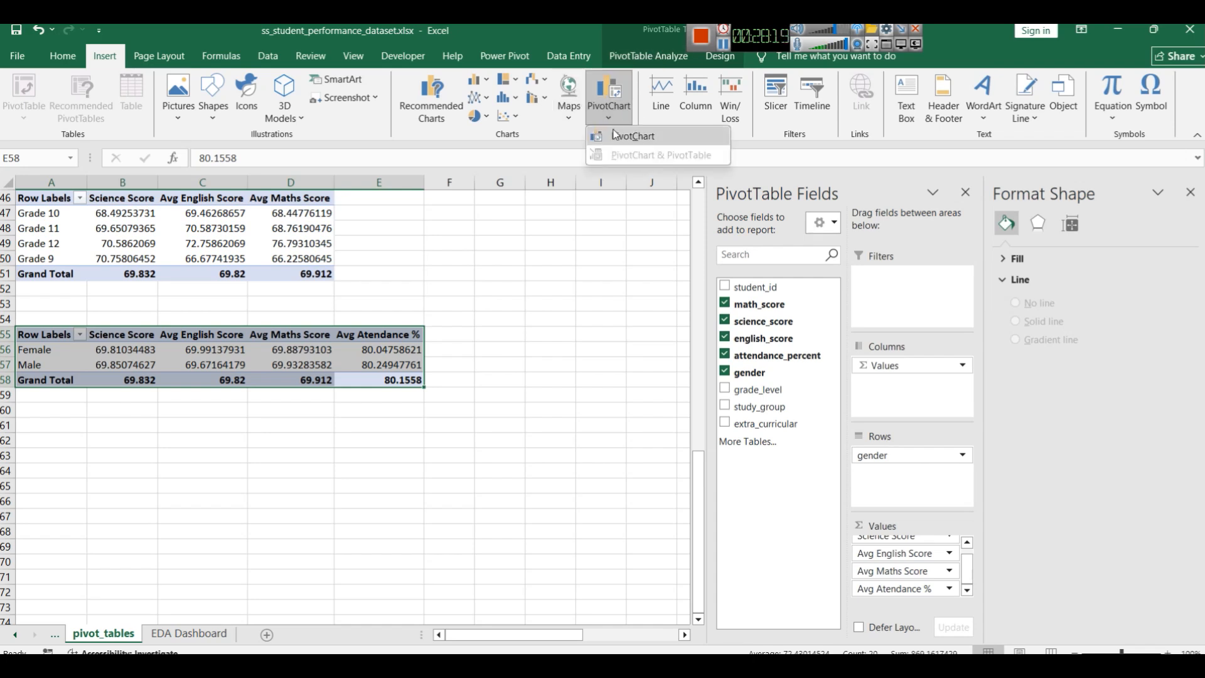
left_click(617, 135)
left_click(392, 482)
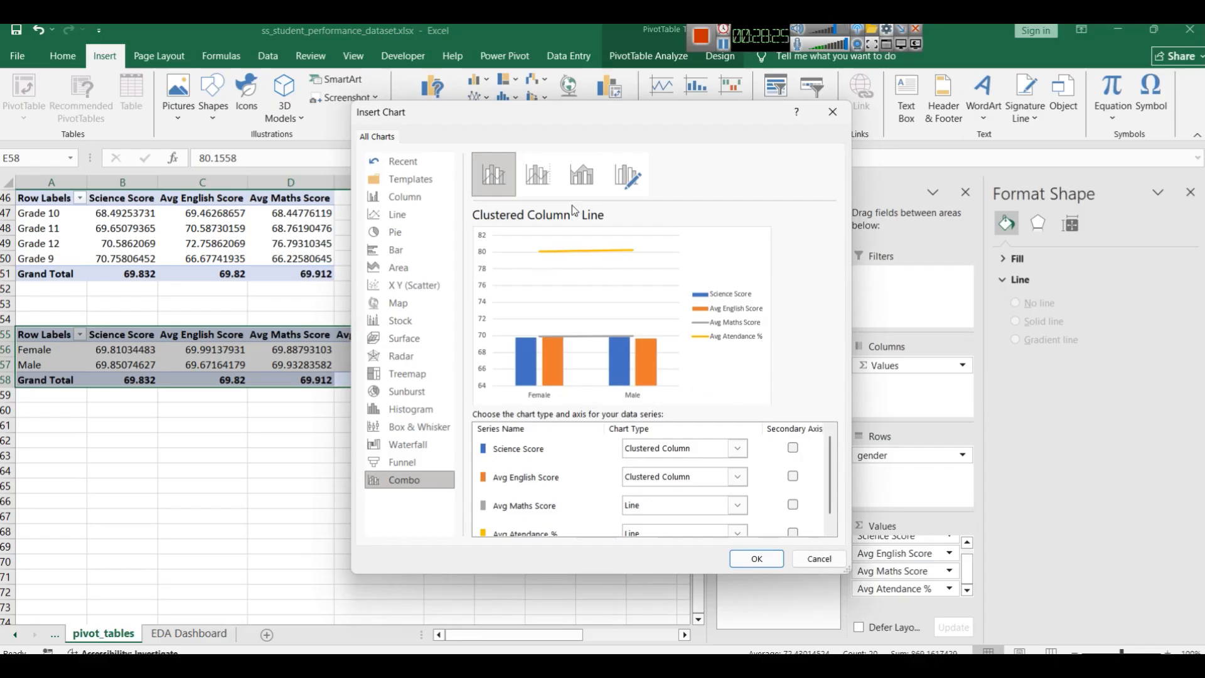
Step: Try a custom combination with Avg Maths Score as a clustered column and all series on the primary axis
left_click(551, 180)
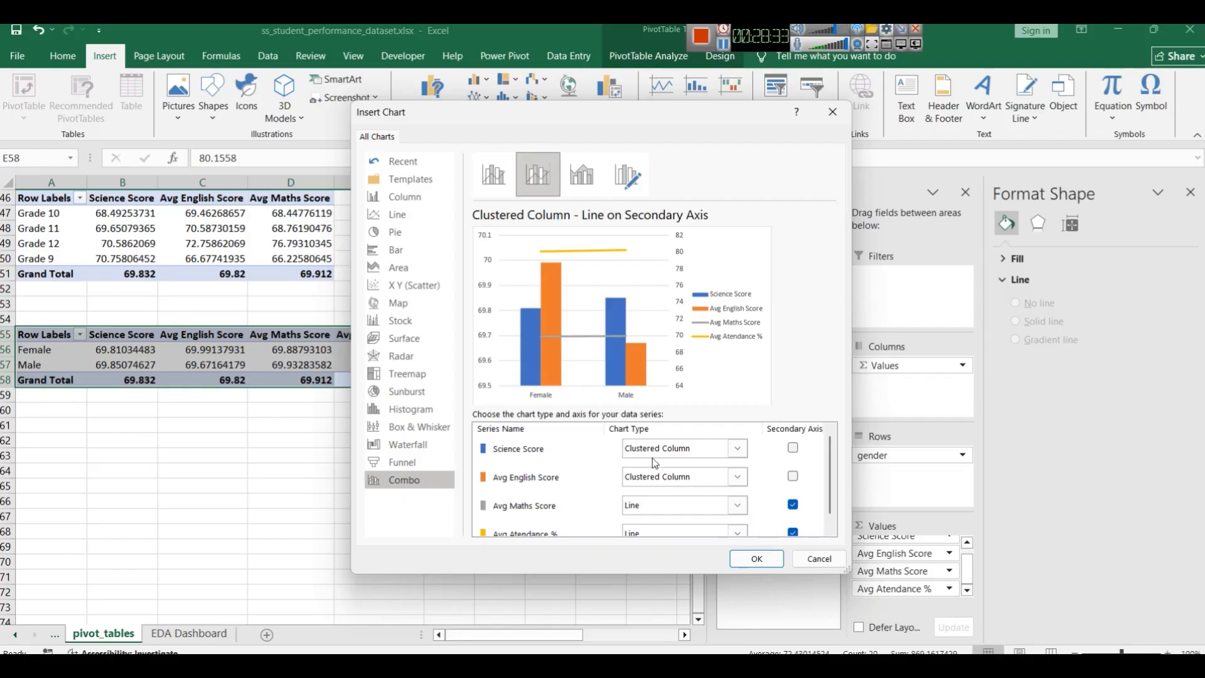
left_click(685, 509)
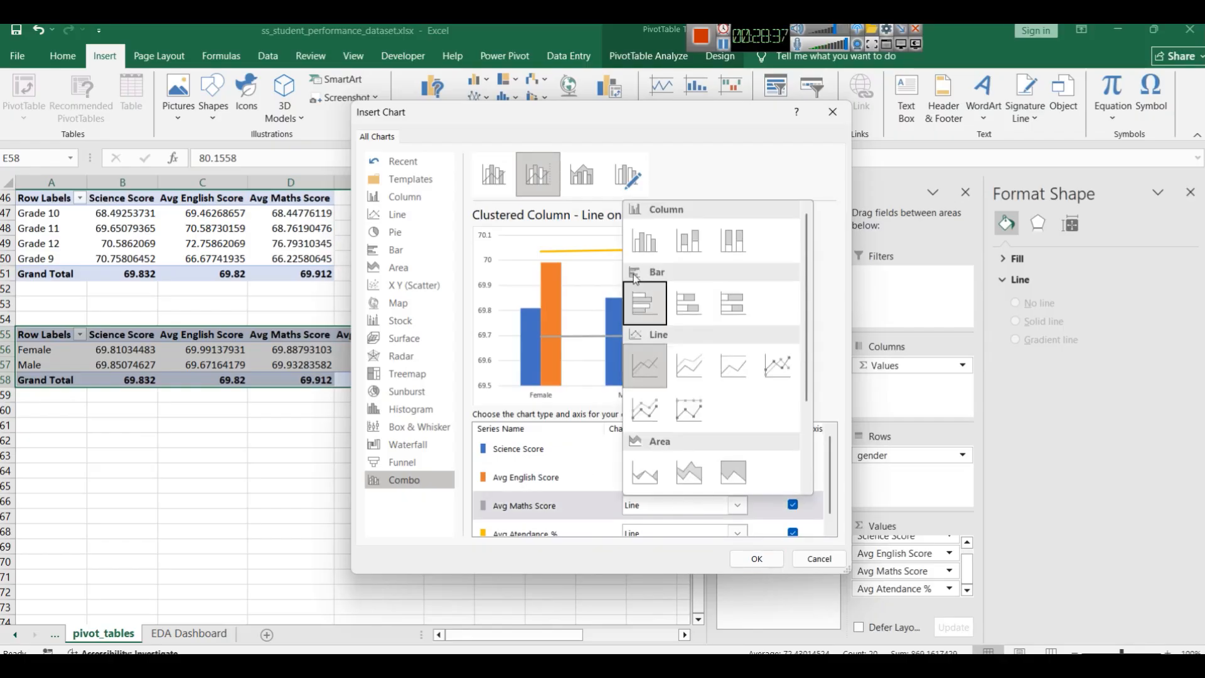
left_click(639, 246)
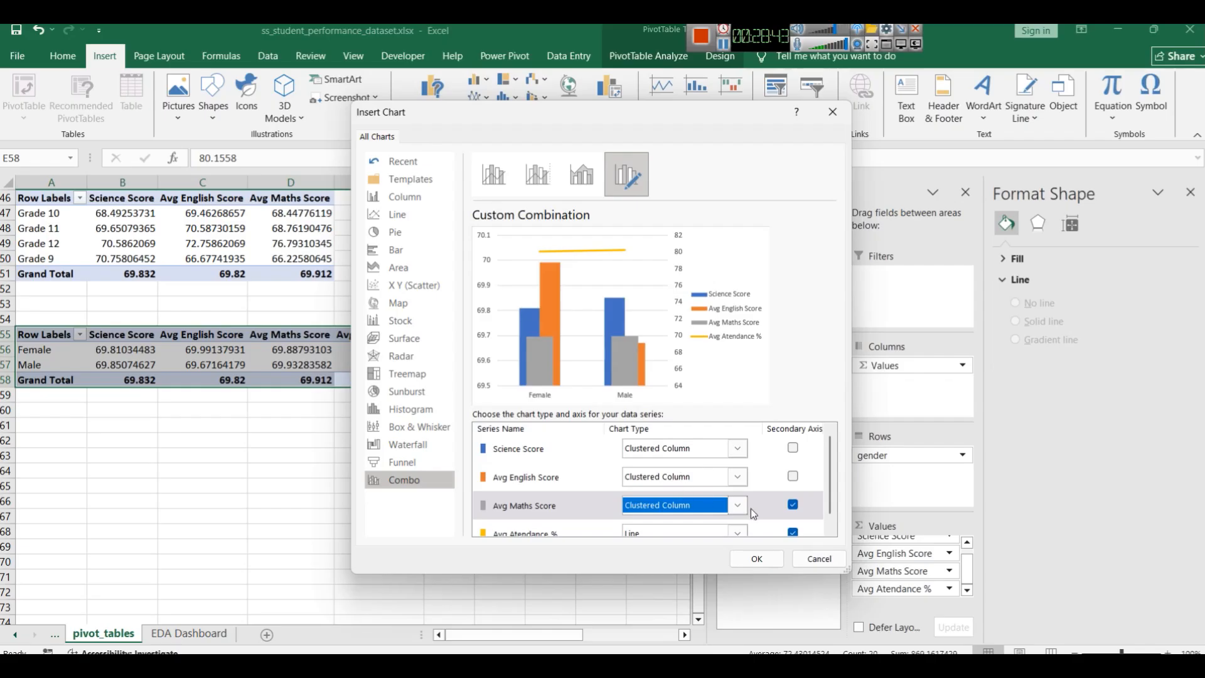
left_click(793, 448)
left_click(793, 476)
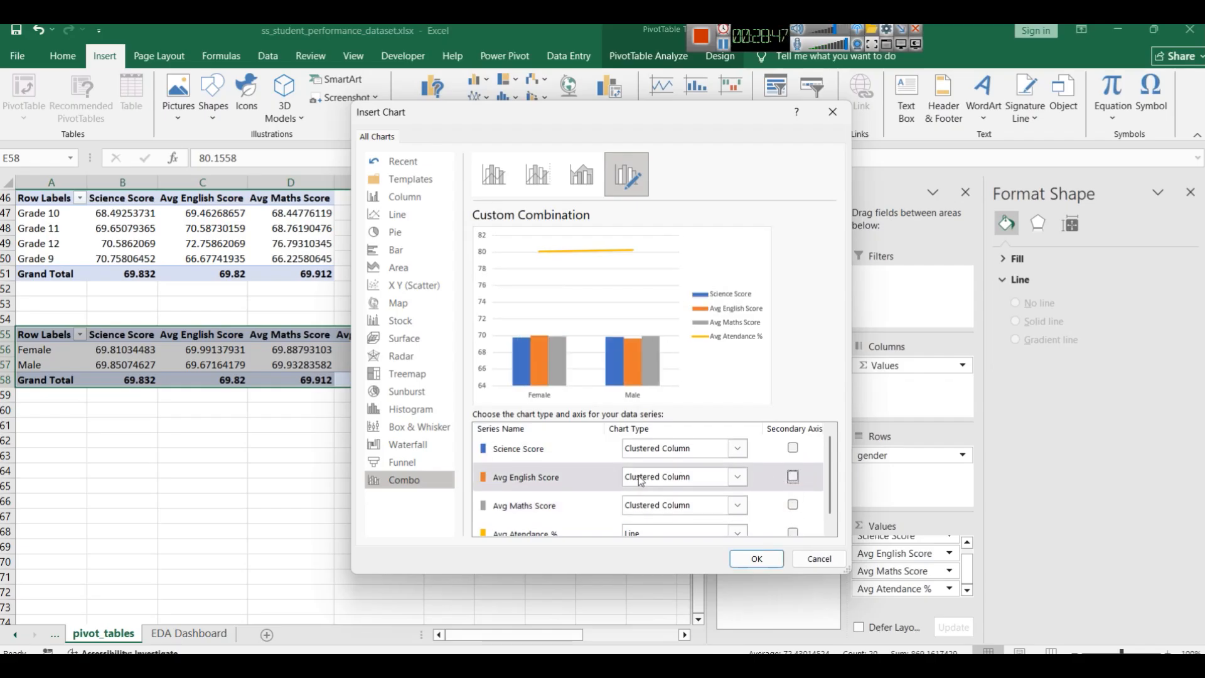
scroll(814, 493, "down", 1)
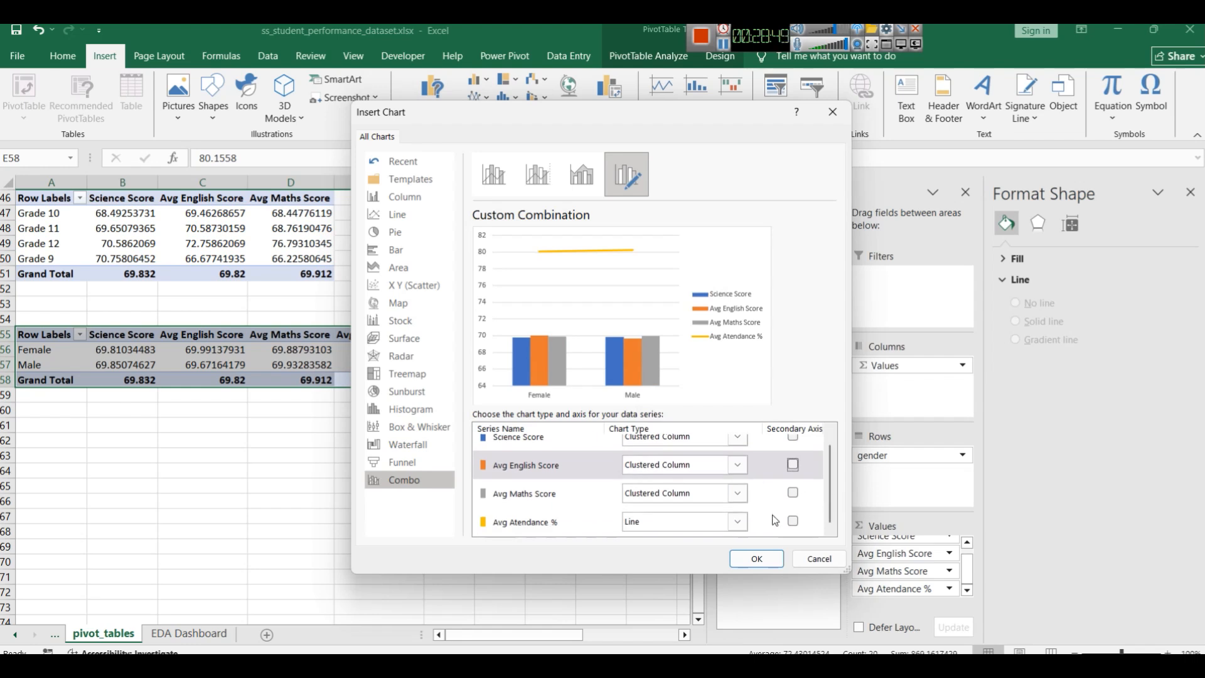
scroll(670, 518, "up", 1)
scroll(550, 532, "down", 1)
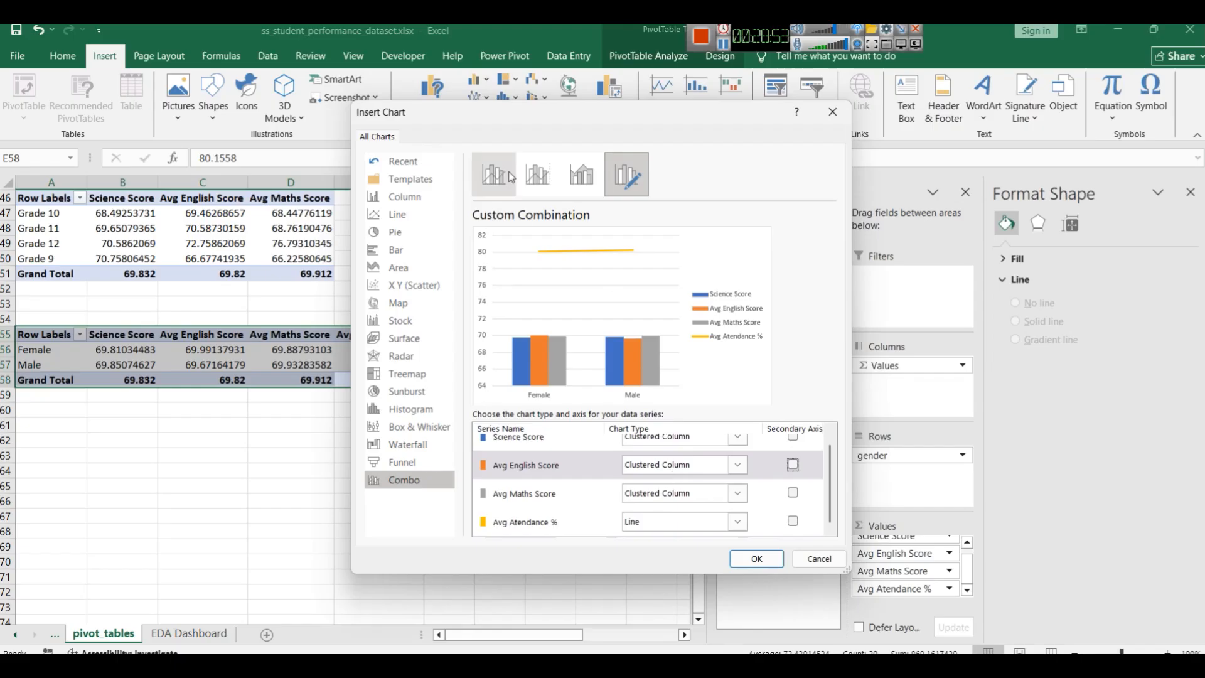
Step: Use a custom combination with Avg Maths Score as a clustered column on the primary axis and Avg Atendance % on the secondary axis
left_click(538, 174)
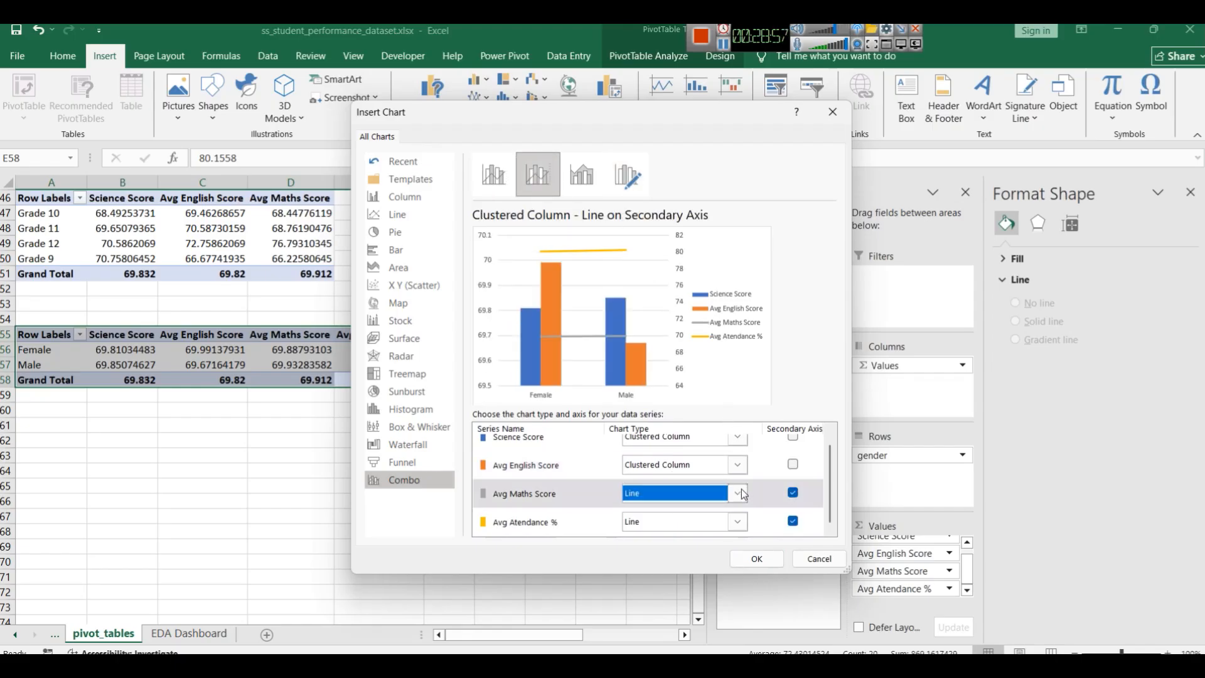
left_click(793, 494)
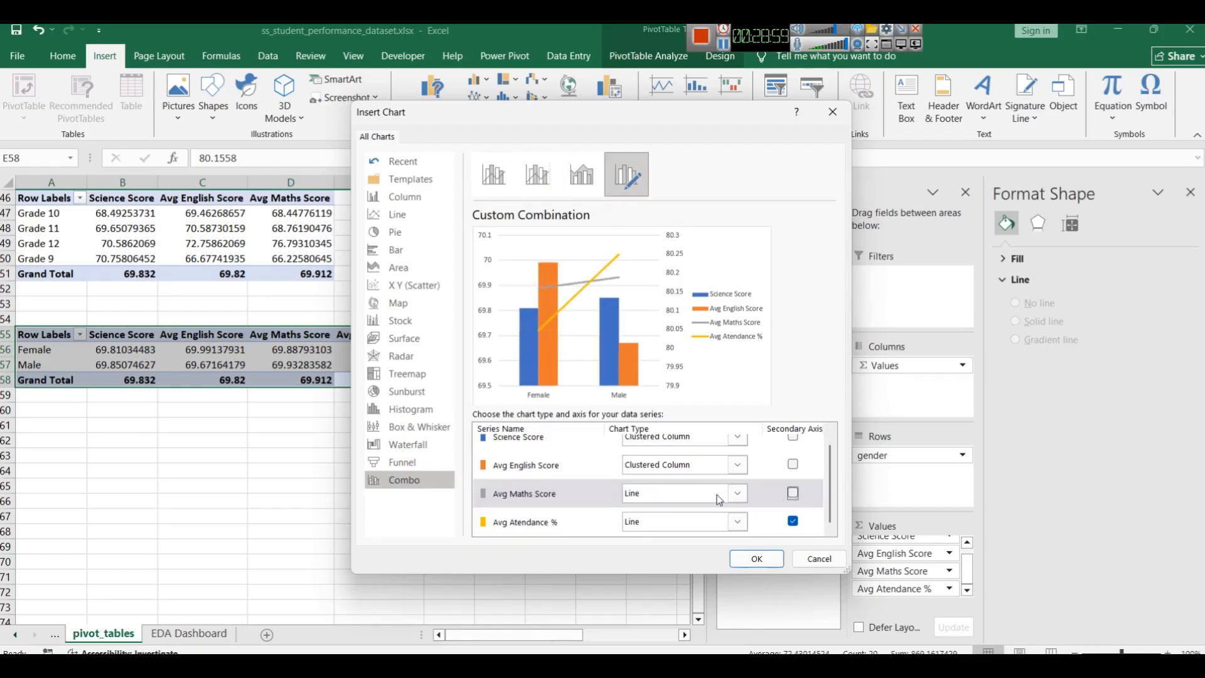
left_click(737, 495)
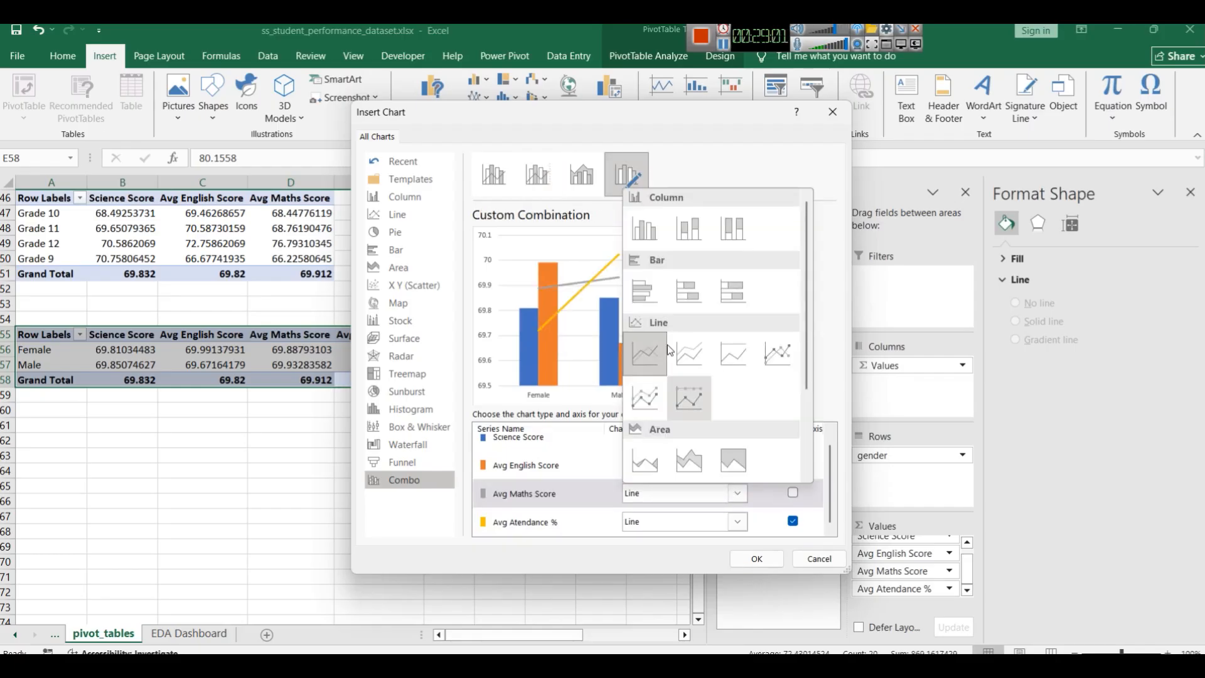
left_click(645, 229)
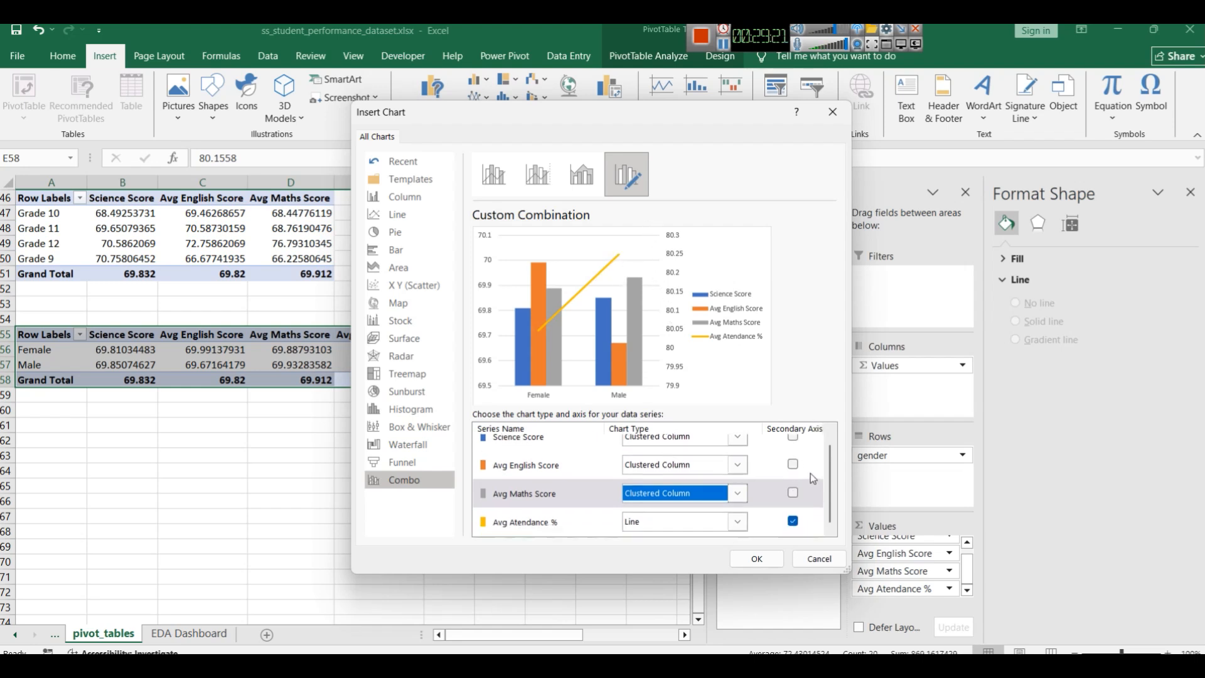
Step: Set Avg Atendance % to Stacked Line with Markers, insert the combo chart, and move it below the gender pivot table's rows
left_click(680, 521)
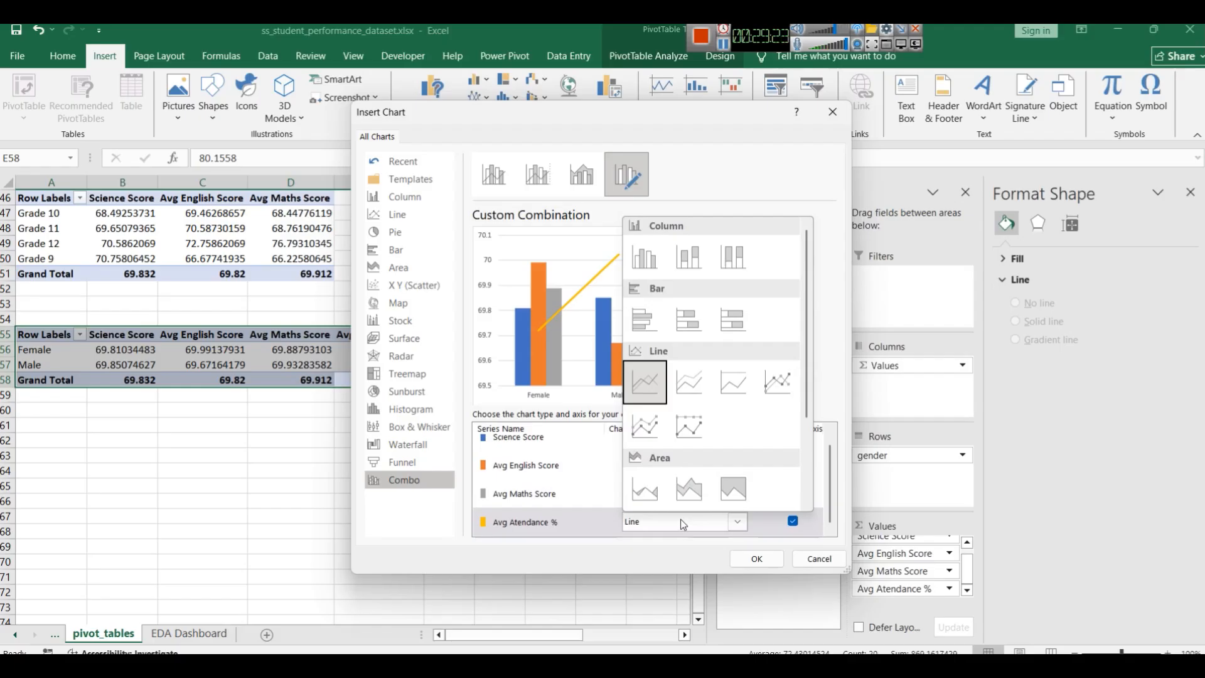
left_click(654, 431)
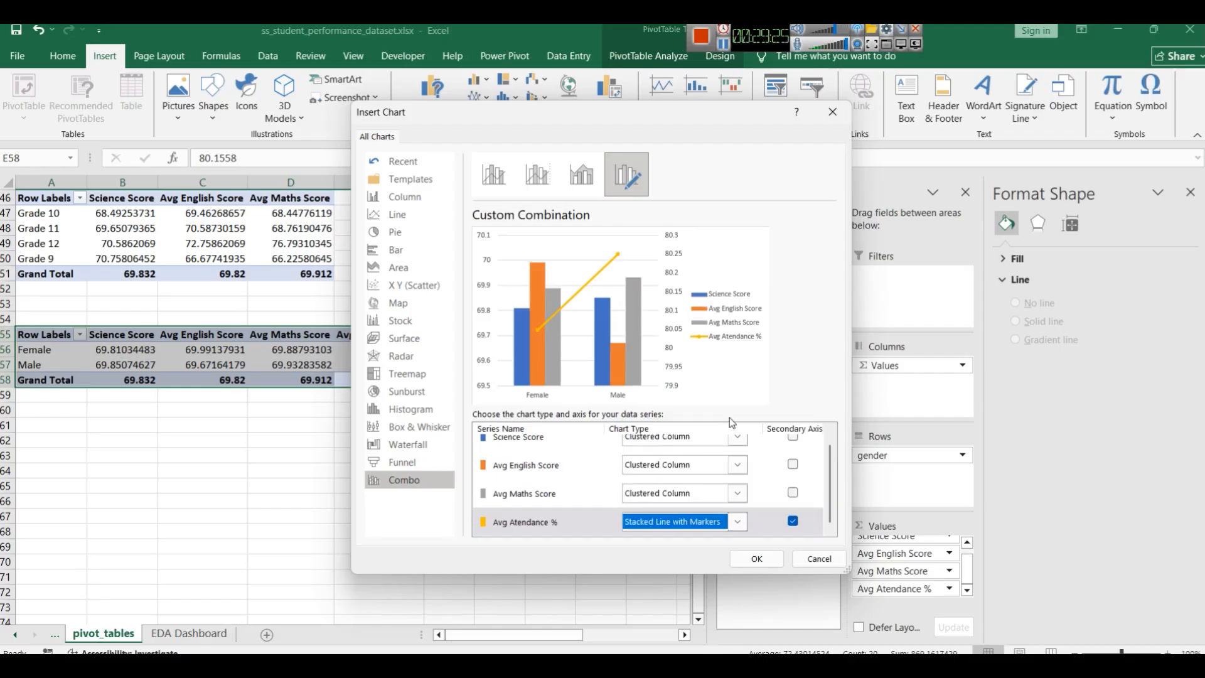
left_click(757, 558)
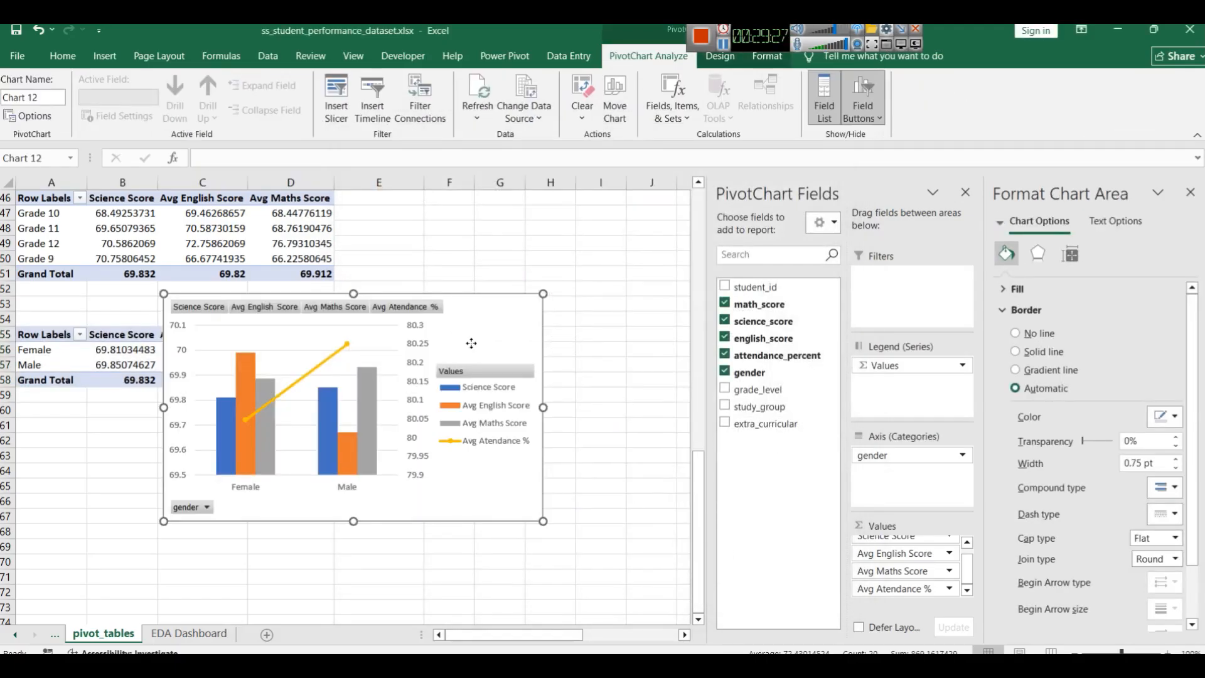
left_click_drag(471, 342, 515, 421)
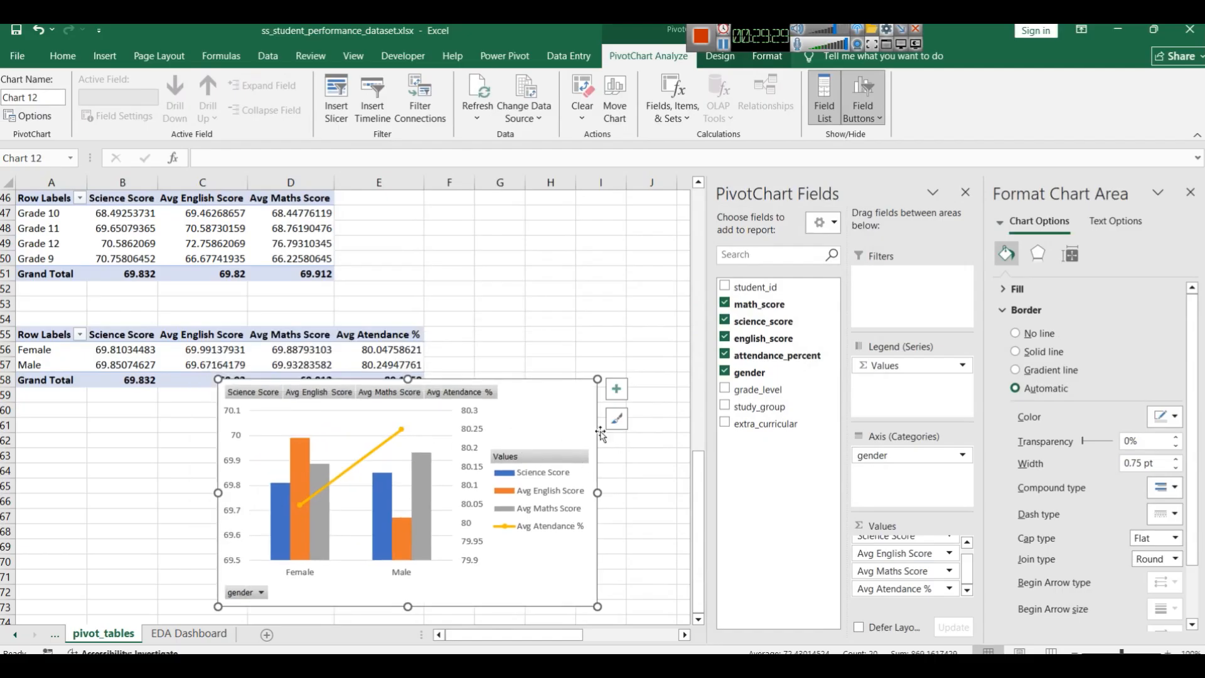
Step: Apply the dark chart style to the gender combo chart and recolour its chart area with a solid blue fill
left_click(616, 419)
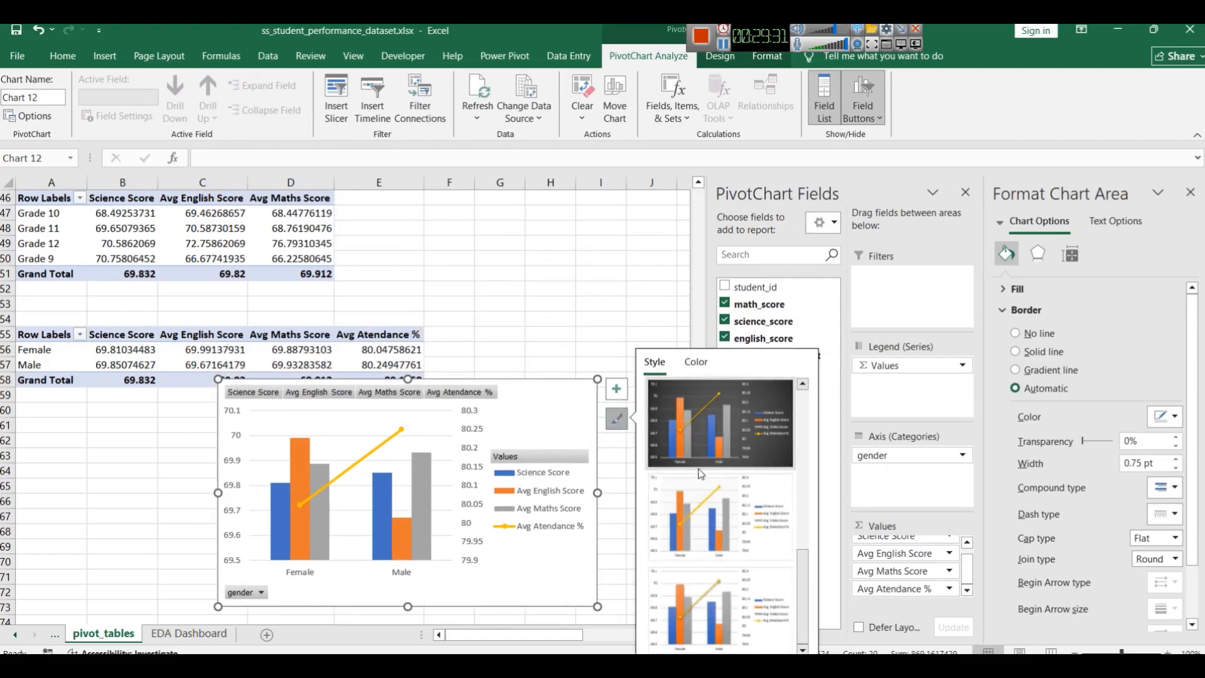
left_click(725, 447)
right_click(543, 586)
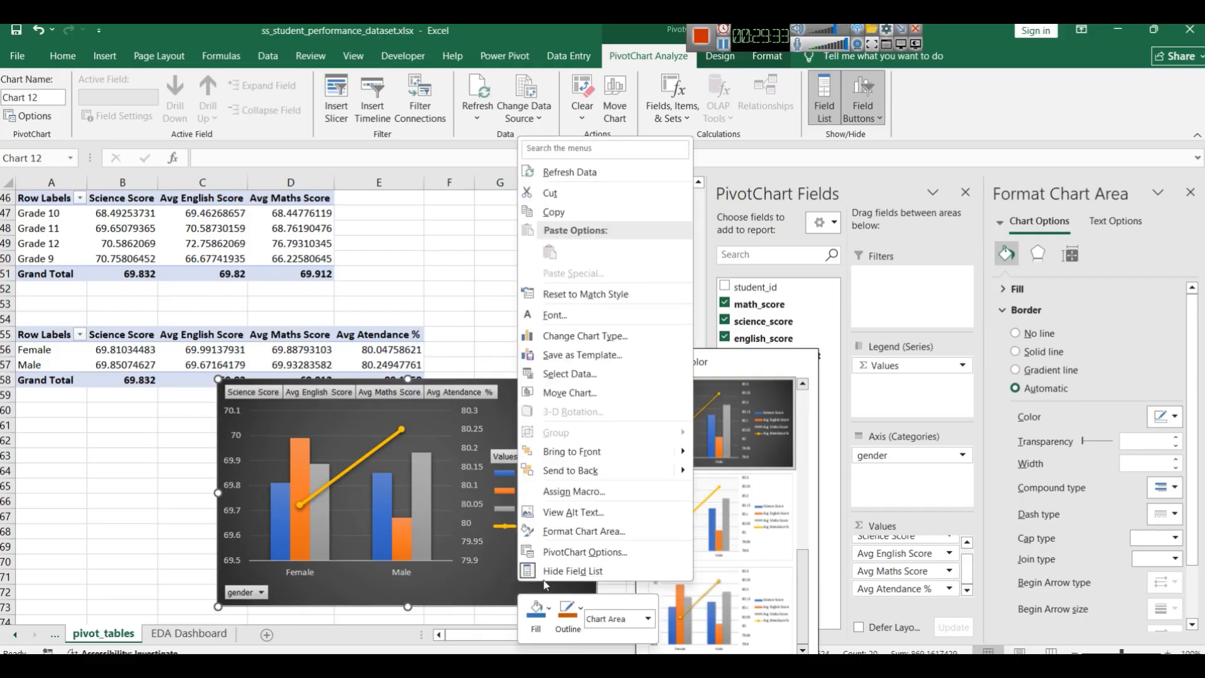
left_click(537, 612)
left_click(682, 423)
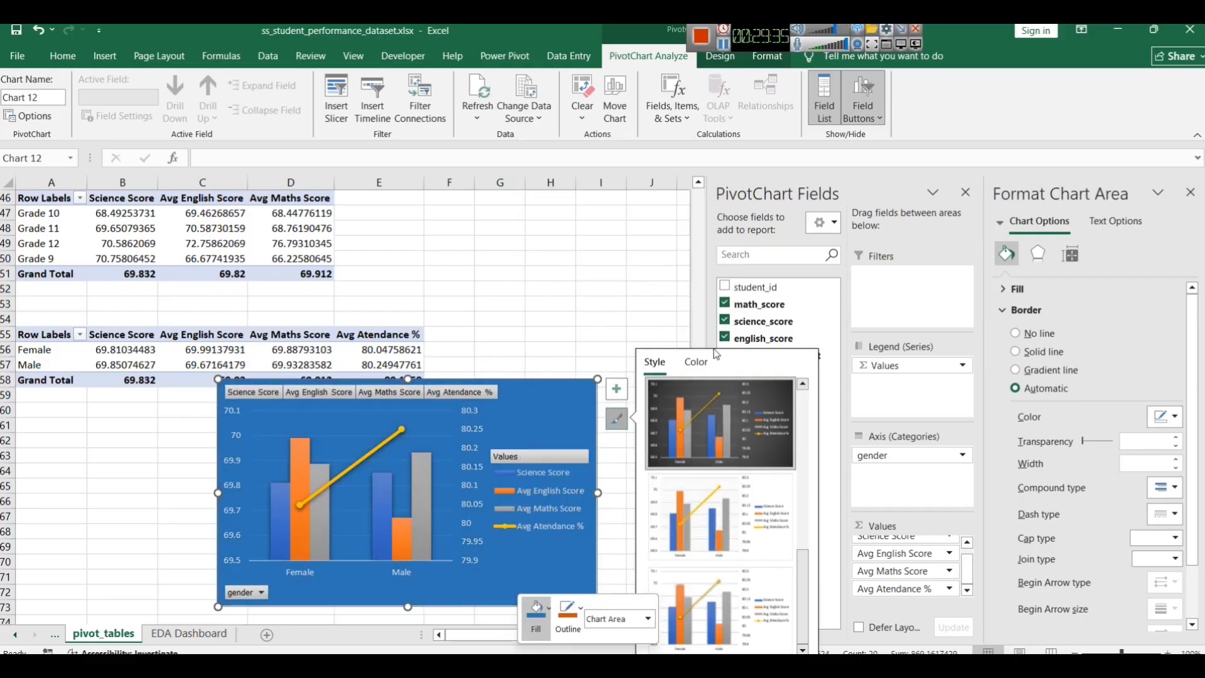
Step: Give the gender combo chart rounded corners and a dark blue border
scroll(1070, 485, "down", 2)
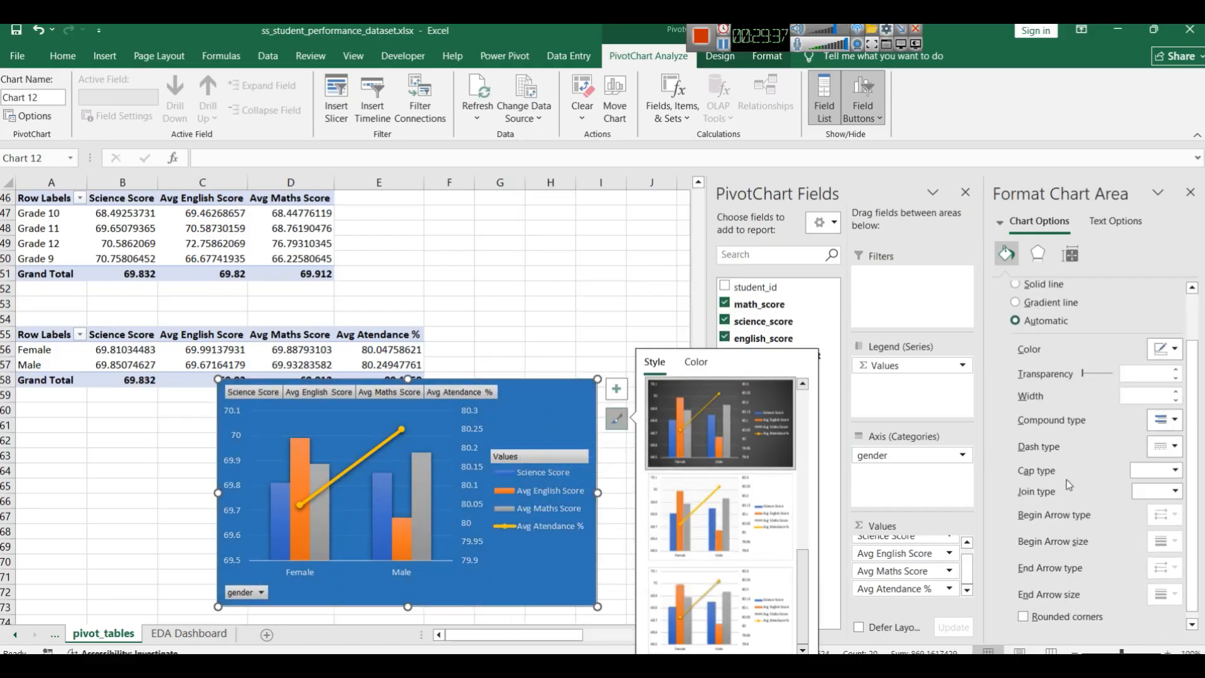
left_click(1166, 355)
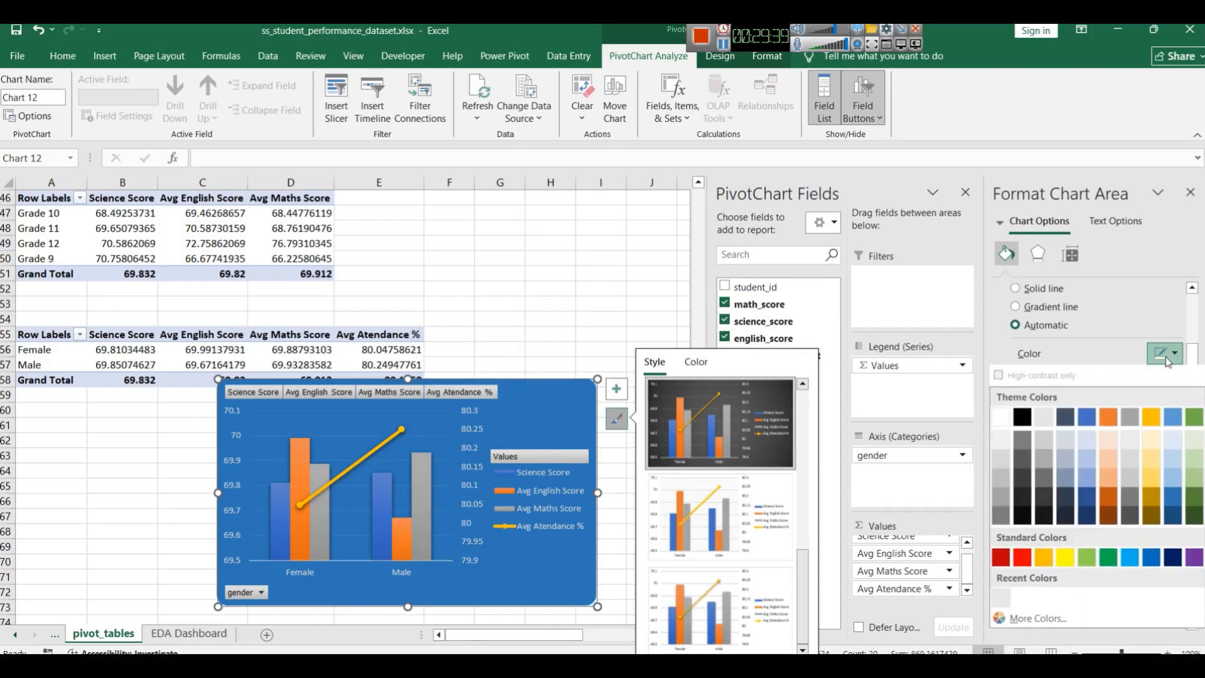
left_click(1173, 510)
left_click(546, 307)
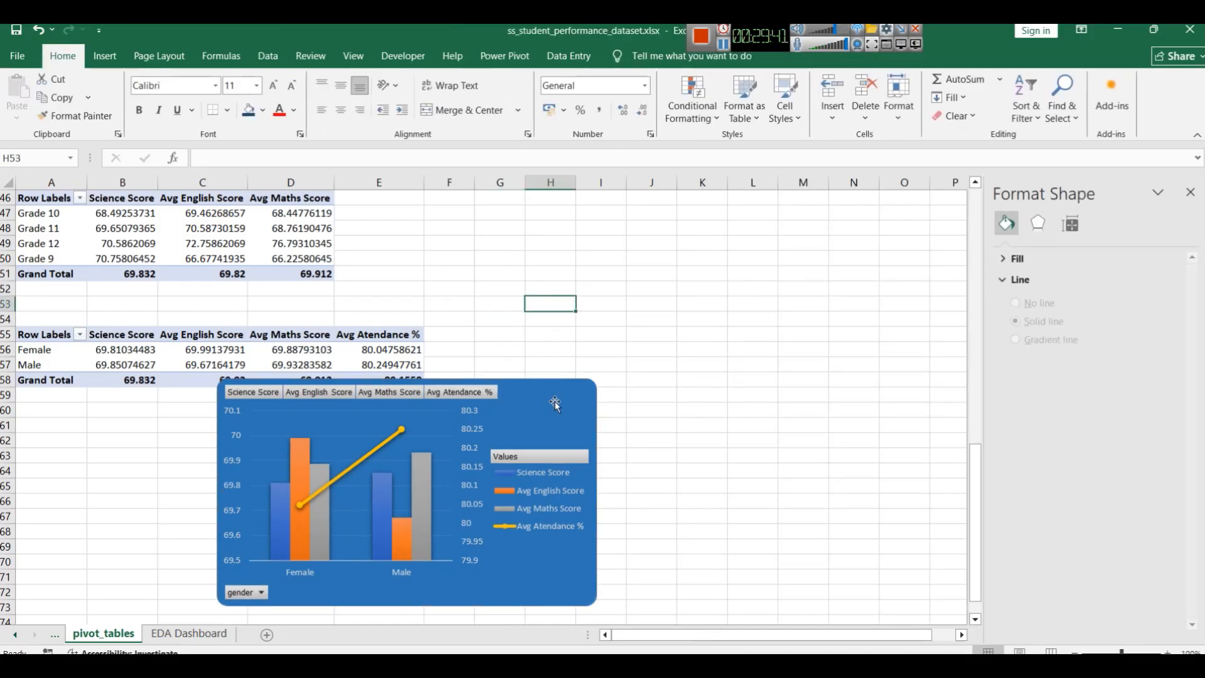
Step: Copy the gender combo chart onto the EDA Dashboard sheet and close the shape formatting pane there
left_click(557, 405)
left_click(187, 633)
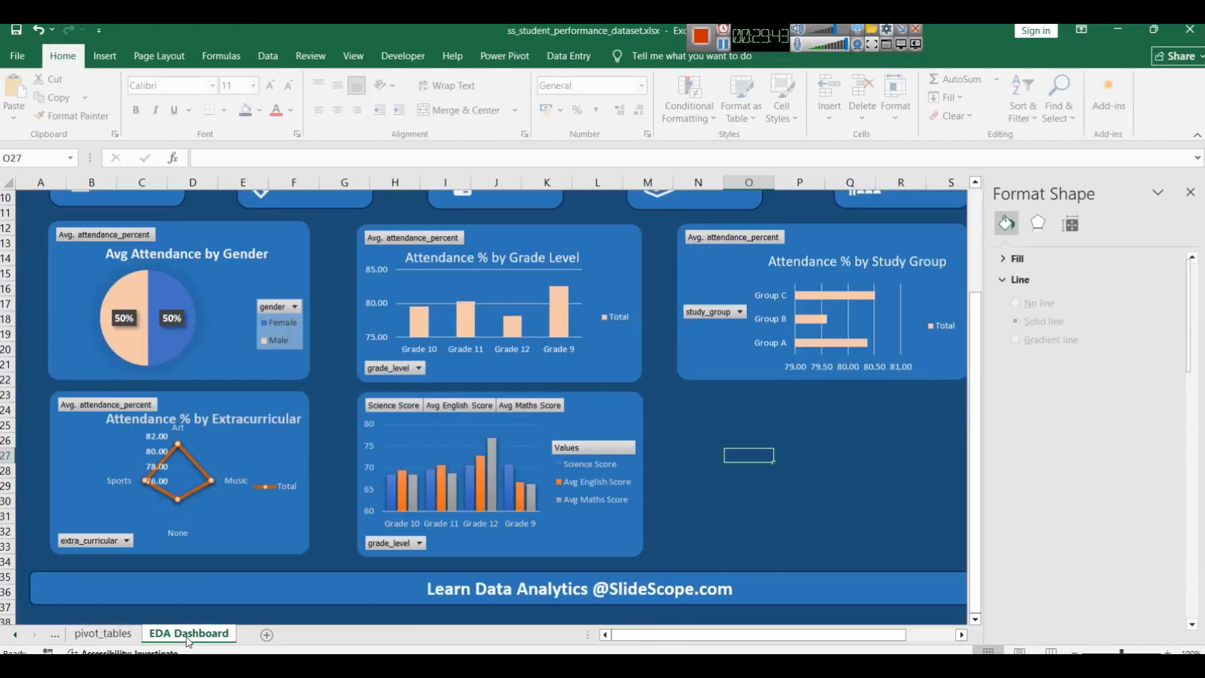
left_click(1191, 192)
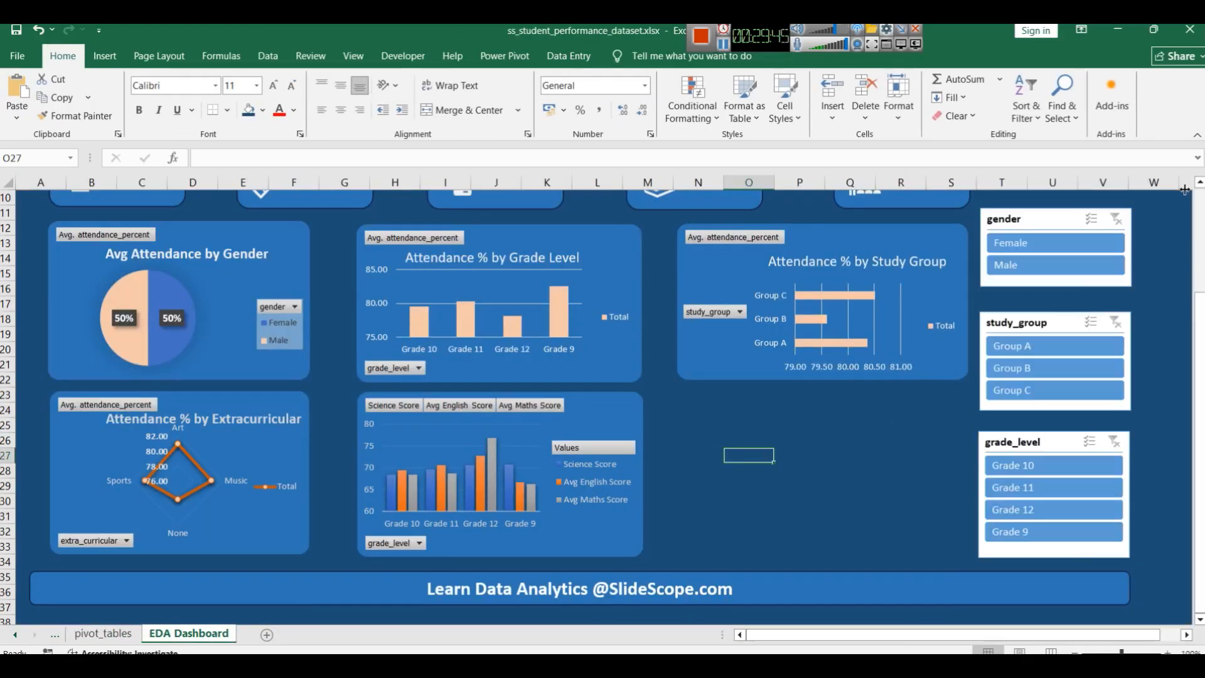
key("ctrl+v")
left_click(766, 397)
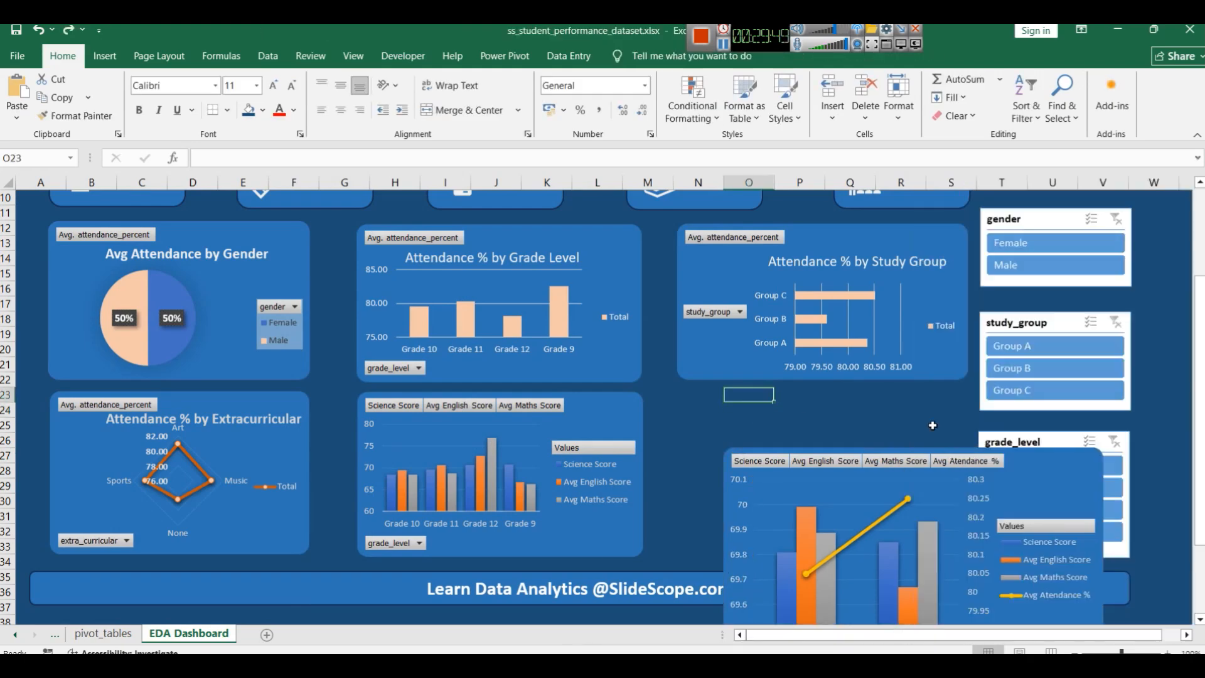
Step: Close the PivotChart field list and move the combo chart directly under the Attendance % by Study Group chart
left_click(1057, 487)
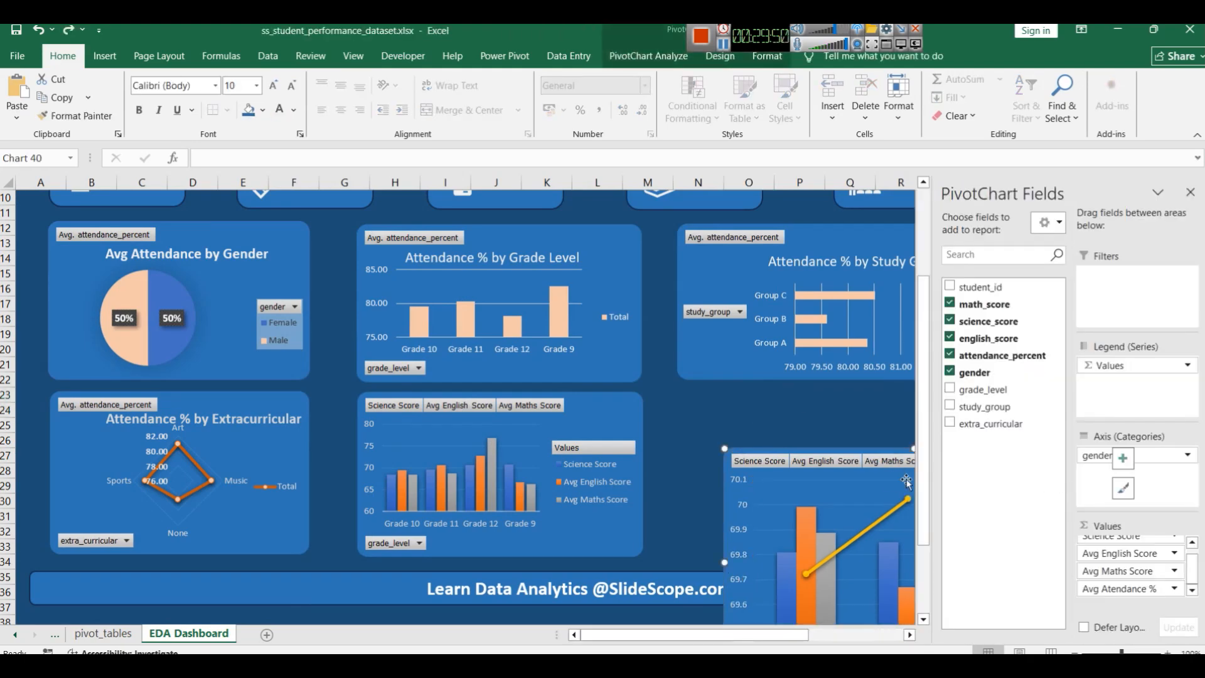
left_click(1194, 192)
scroll(741, 421, "down", 3)
mouse_move(681, 421)
left_mouse_down()
mouse_move(676, 402)
mouse_move(690, 405)
left_mouse_up()
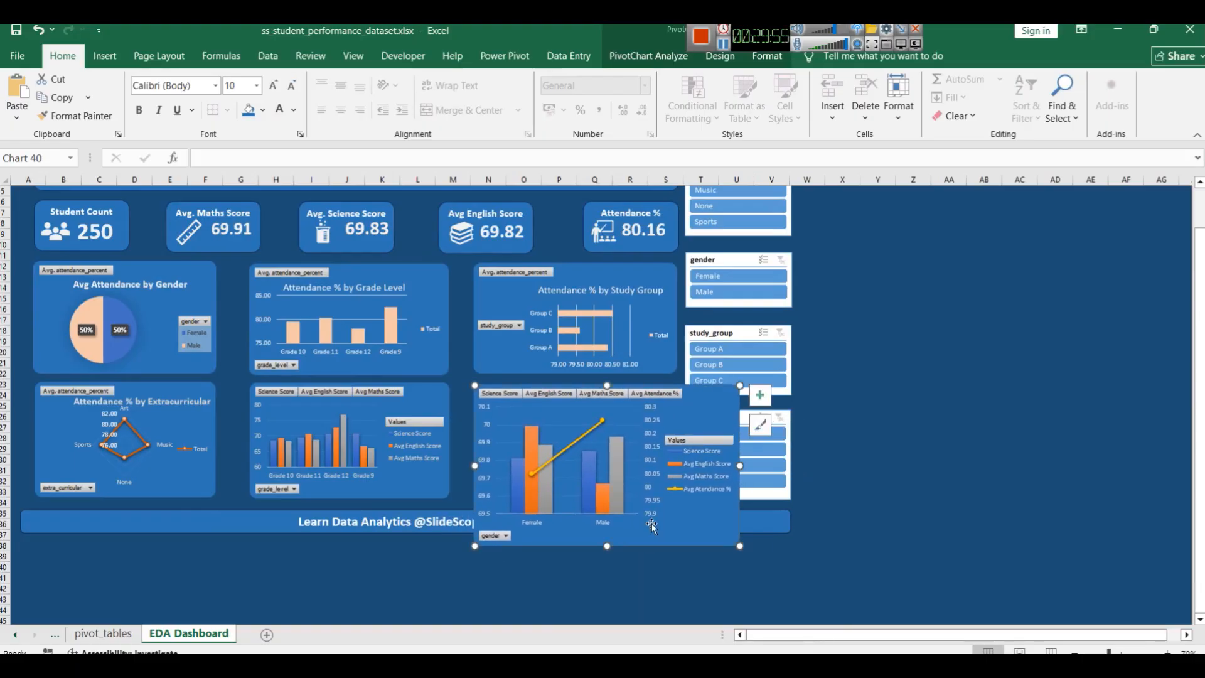
Step: Shrink the combo chart to match the study group chart's width and the neighbouring charts' height, clearing the slicers and footer
left_click_drag(608, 545, 608, 501)
left_click_drag(699, 409, 698, 399)
left_click_drag(738, 440, 675, 433)
left_click(890, 457)
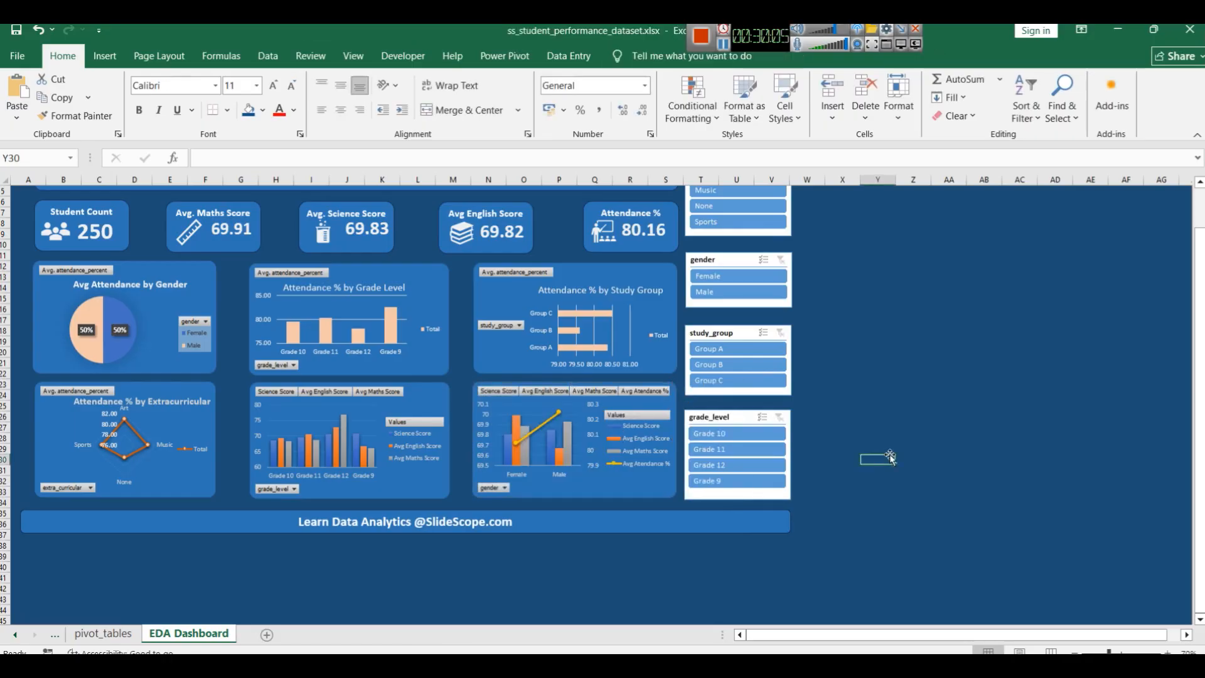
Step: Set the EDA Dashboard sheet's zoom to 100%
scroll(892, 457, "up", 2)
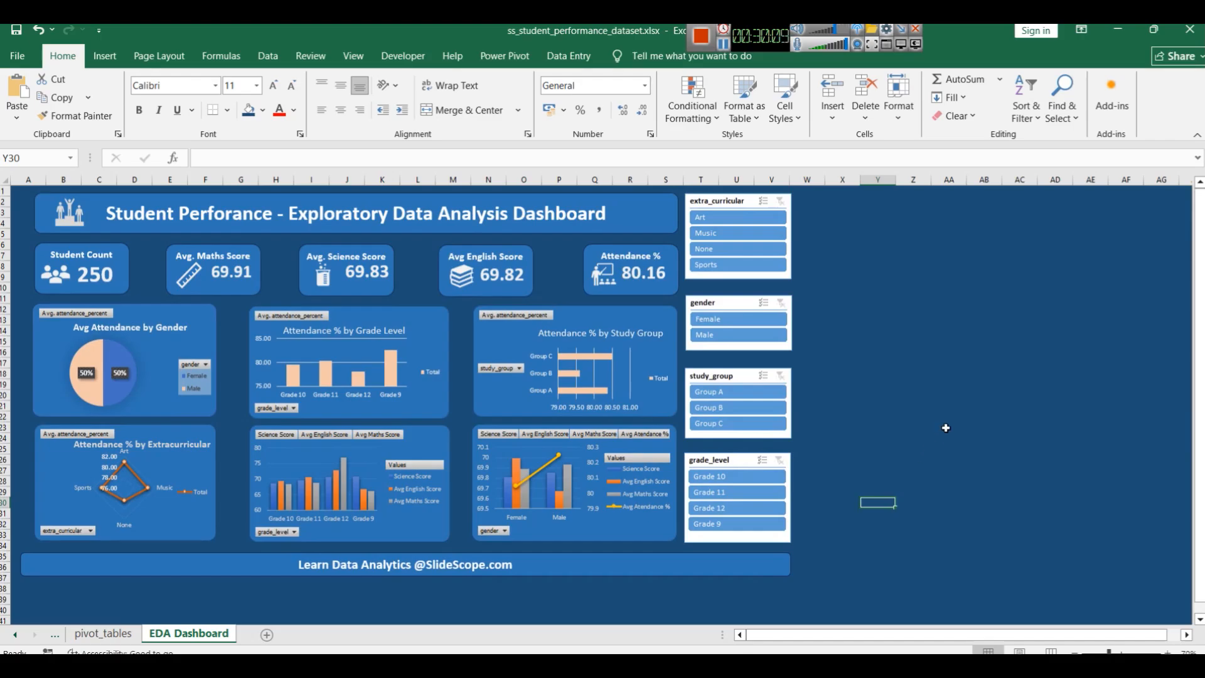
scroll(945, 406, "up", 3)
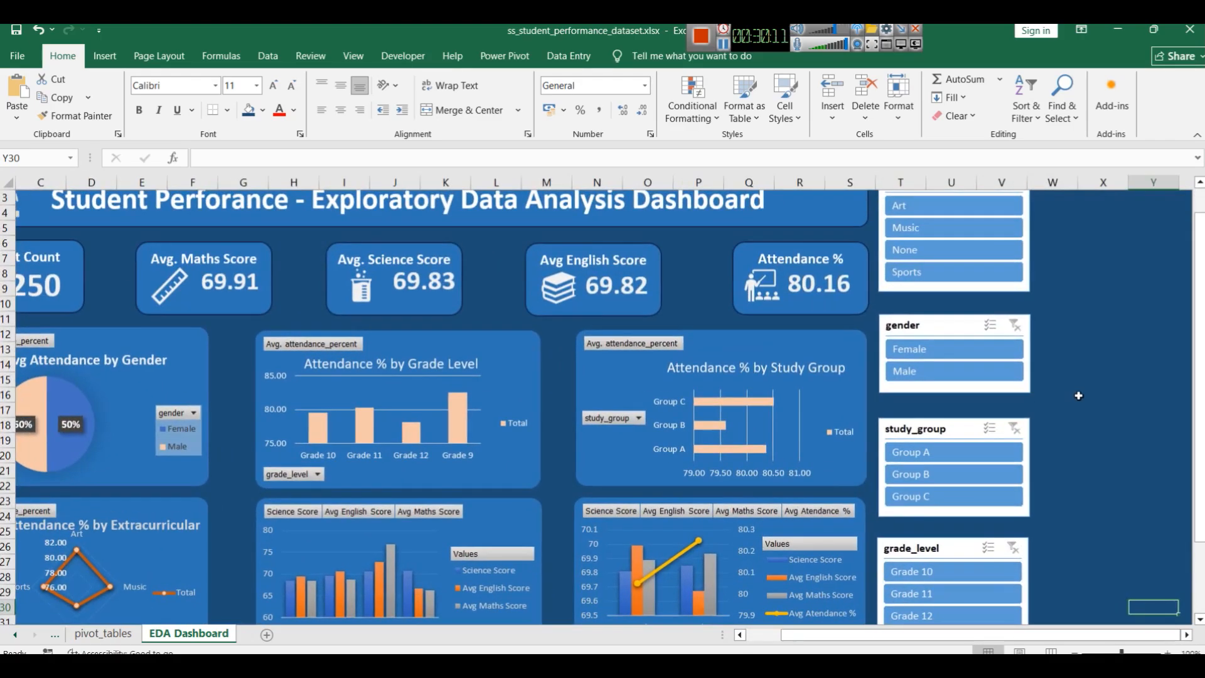
scroll(1093, 390, "up", 2)
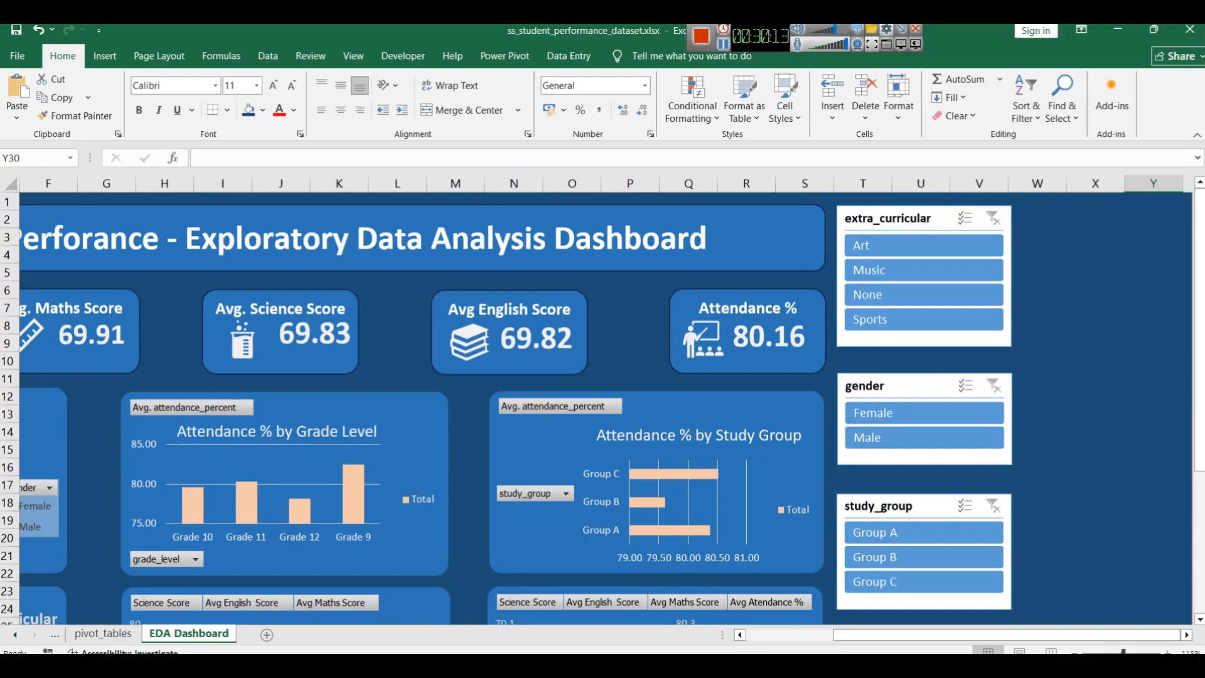
left_click(1190, 652)
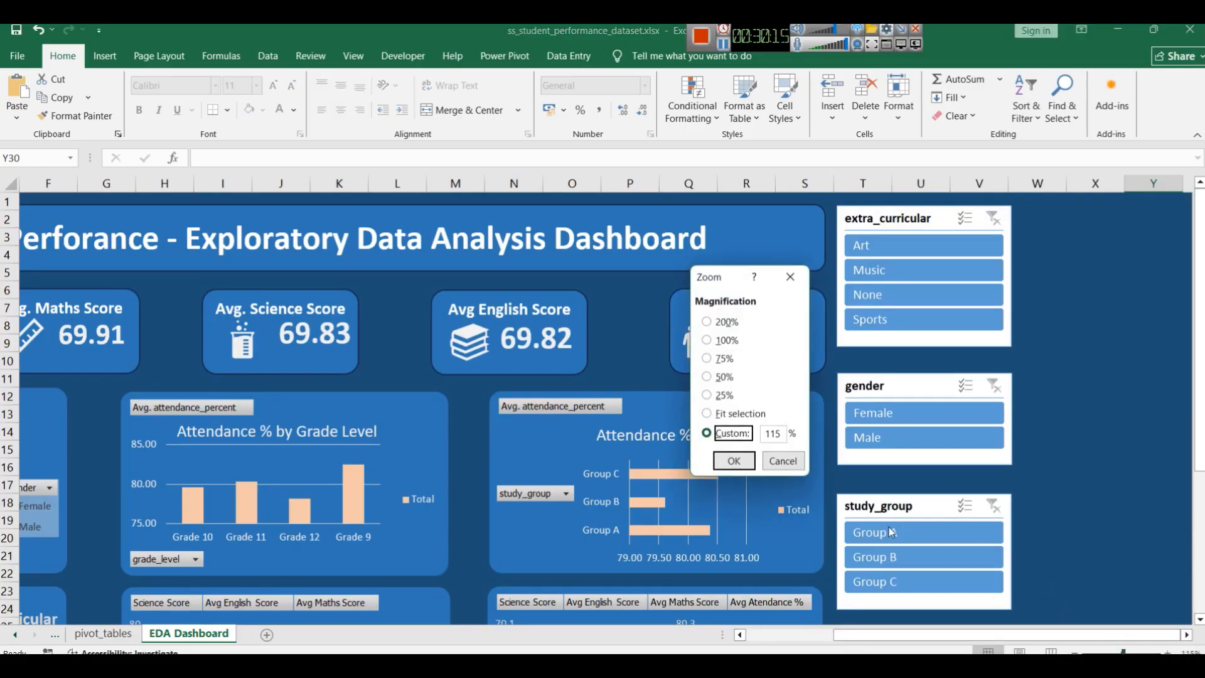
left_click(719, 344)
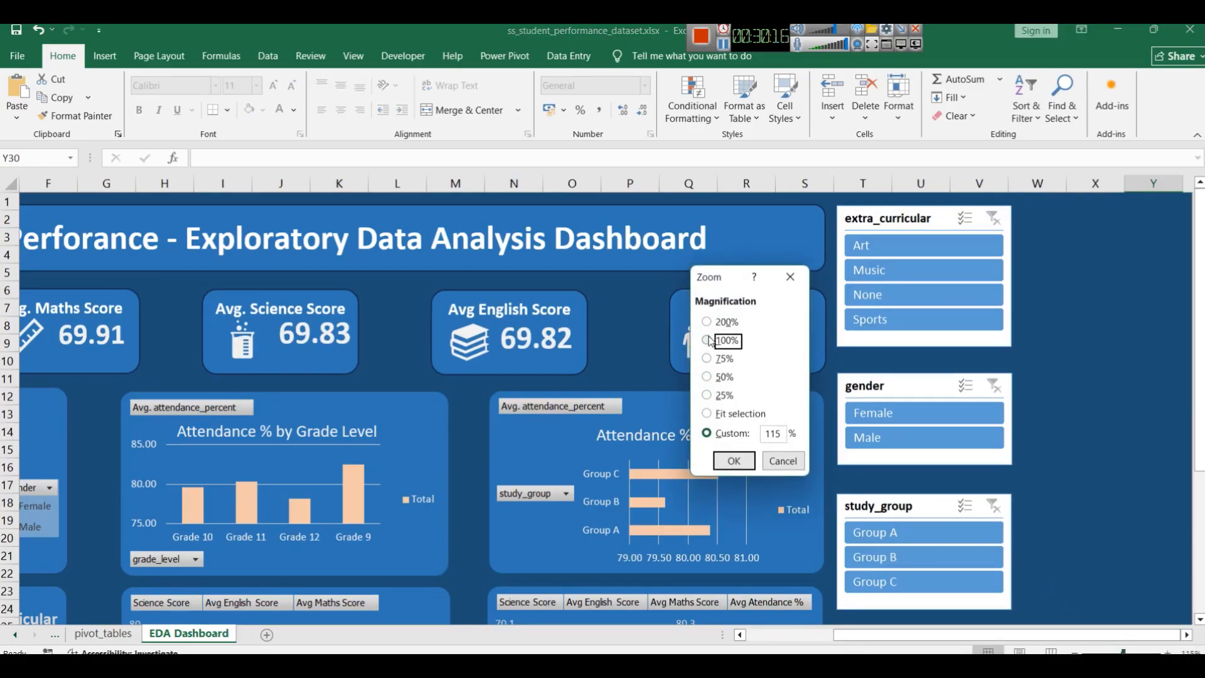
left_click(728, 460)
Step: Review the whole dashboard, from the title and KPI cards down to both chart rows and the slicers
left_click(945, 426)
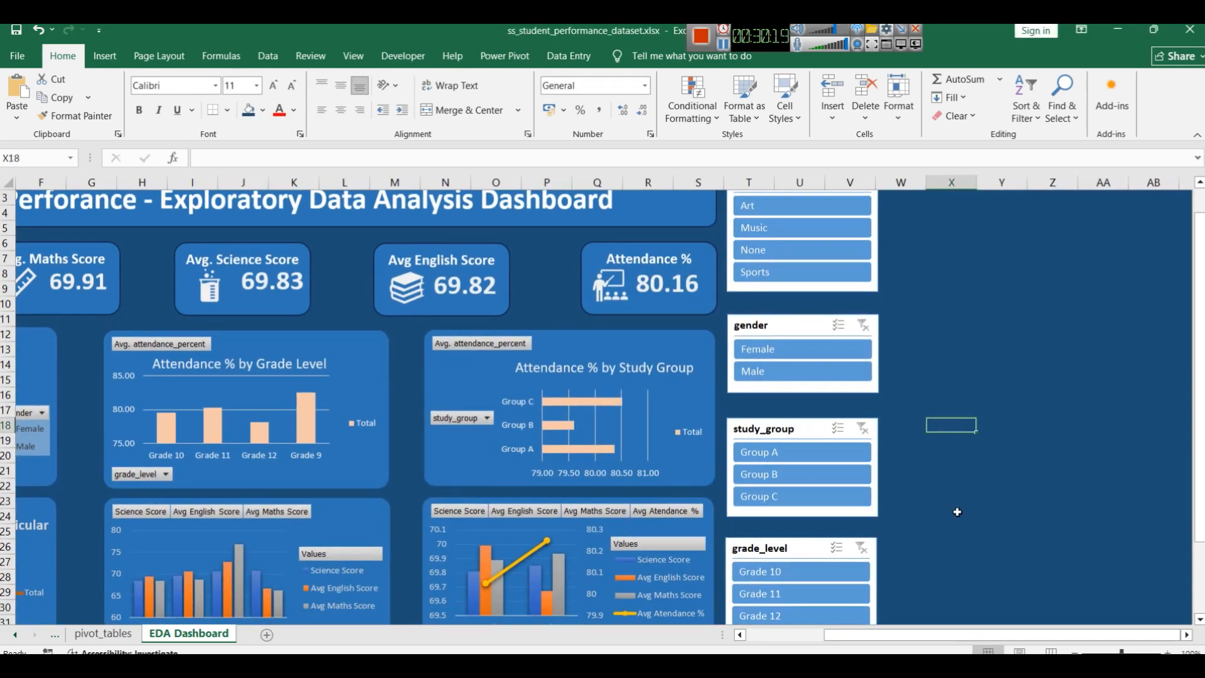
left_click_drag(970, 635, 876, 635)
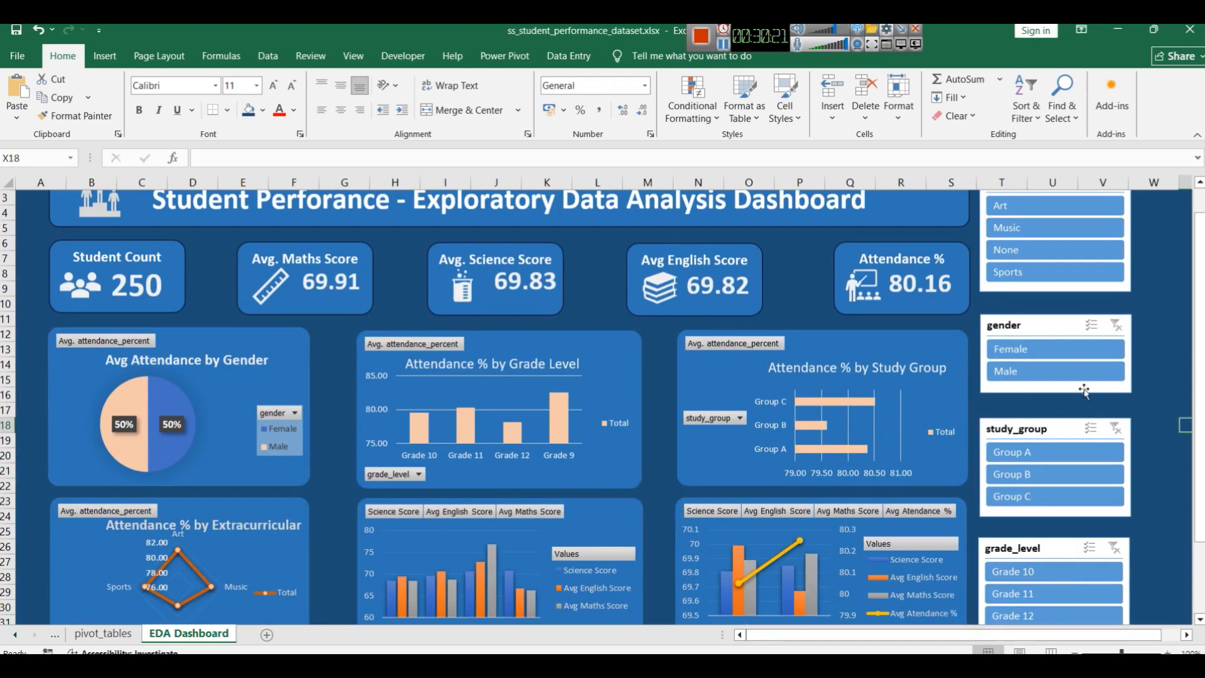
scroll(862, 430, "down", 1)
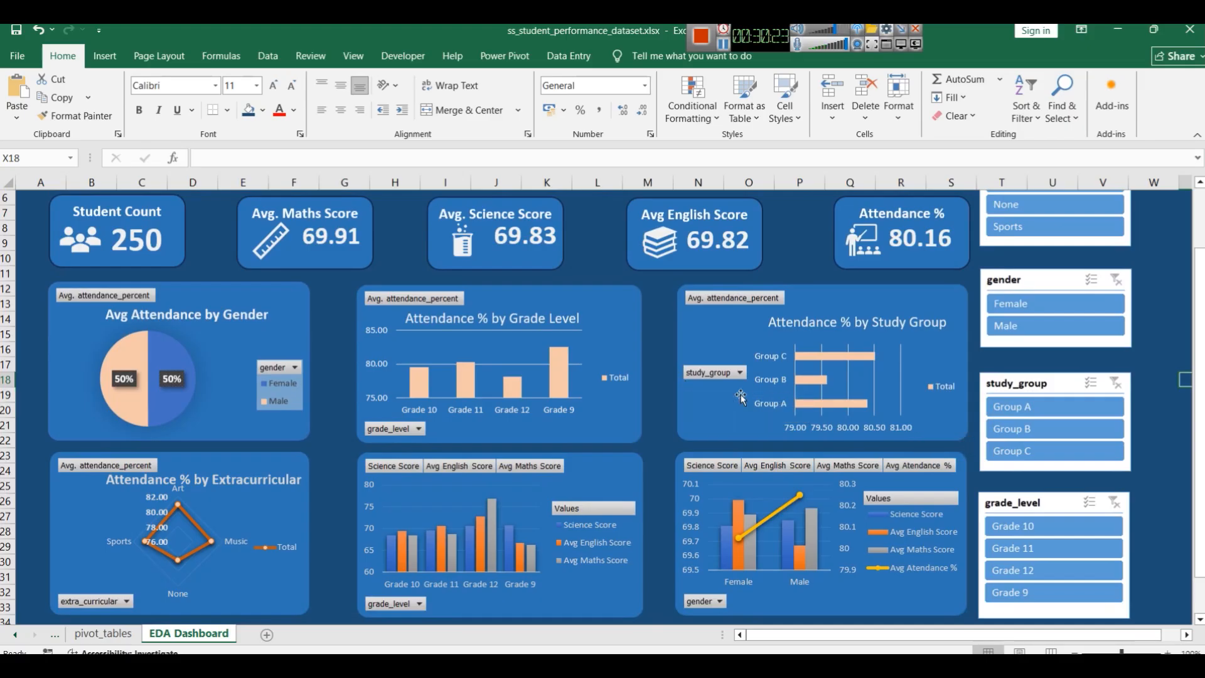
scroll(765, 451, "up", 2)
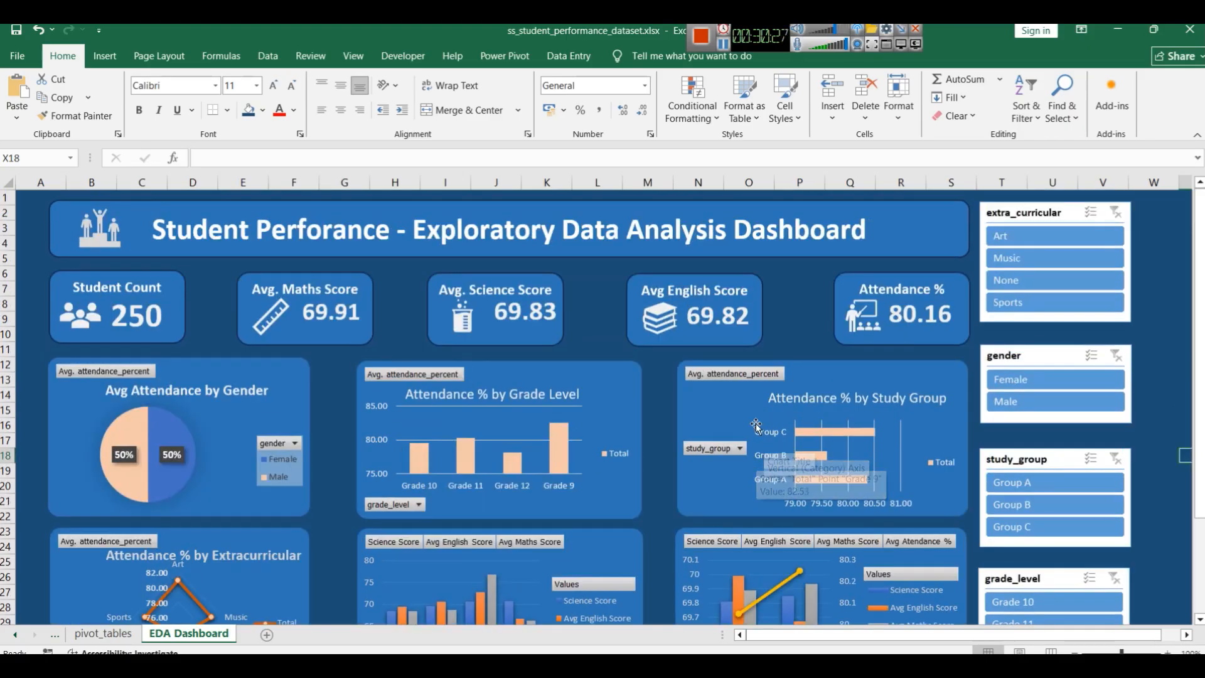
scroll(766, 452, "down", 6)
scroll(773, 449, "up", 4)
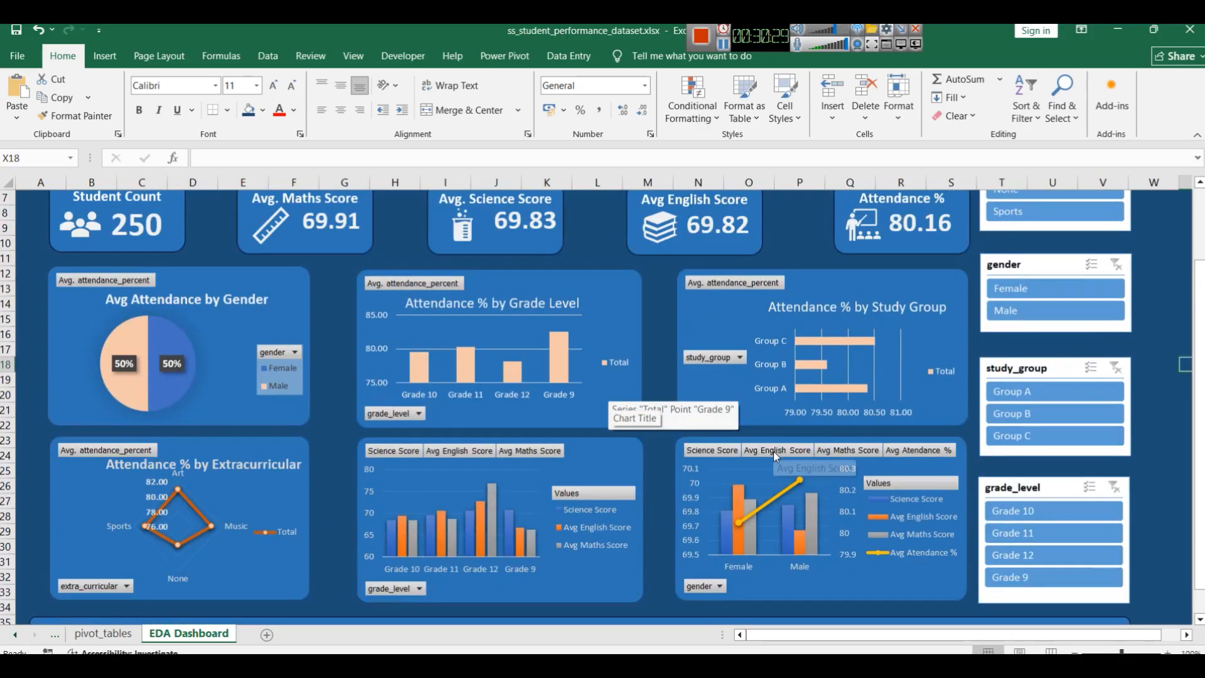
scroll(773, 451, "up", 2)
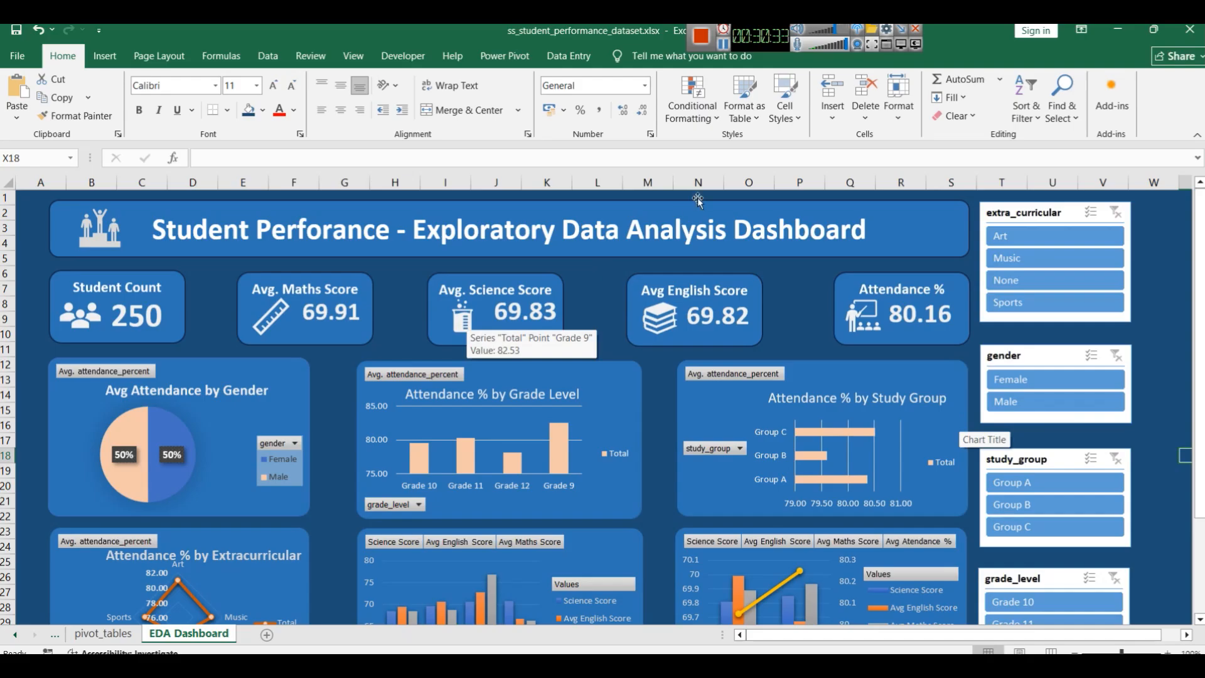
left_click(793, 279)
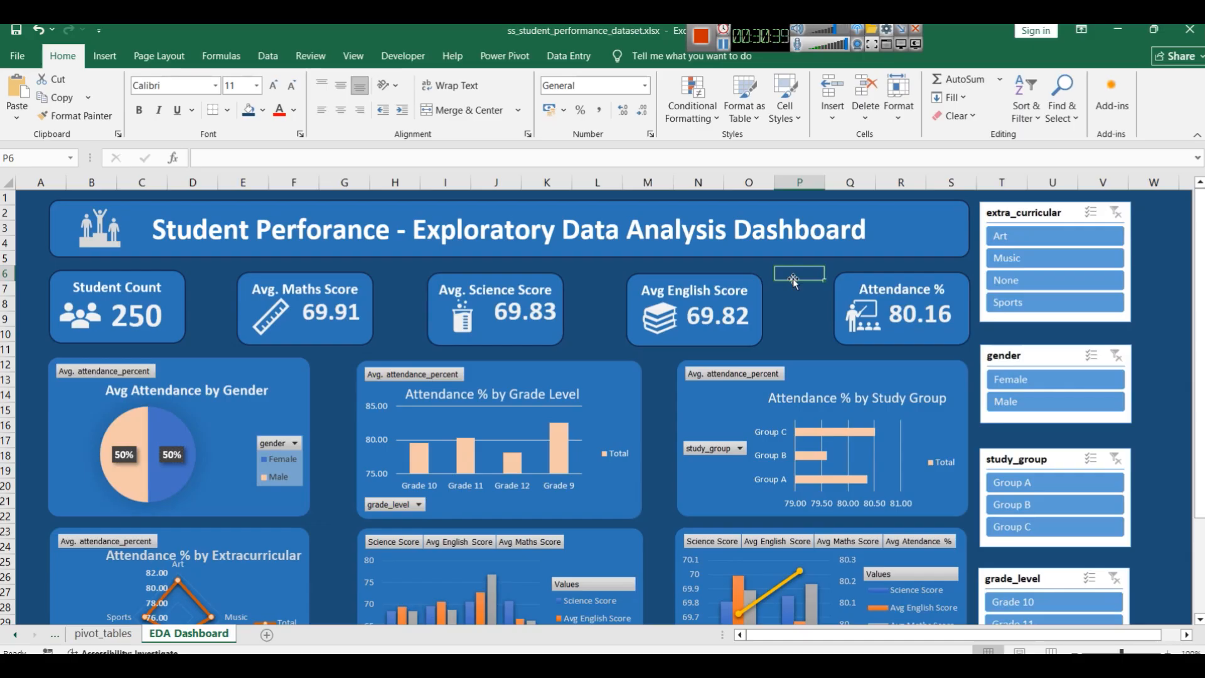
left_click(714, 449)
left_click(742, 448)
left_click(725, 451)
left_click(741, 450)
left_click(806, 449)
Step: Widen the plot area of the Attendance % by Study Group chart slightly toward the legend and select the chart's title
left_click(780, 424)
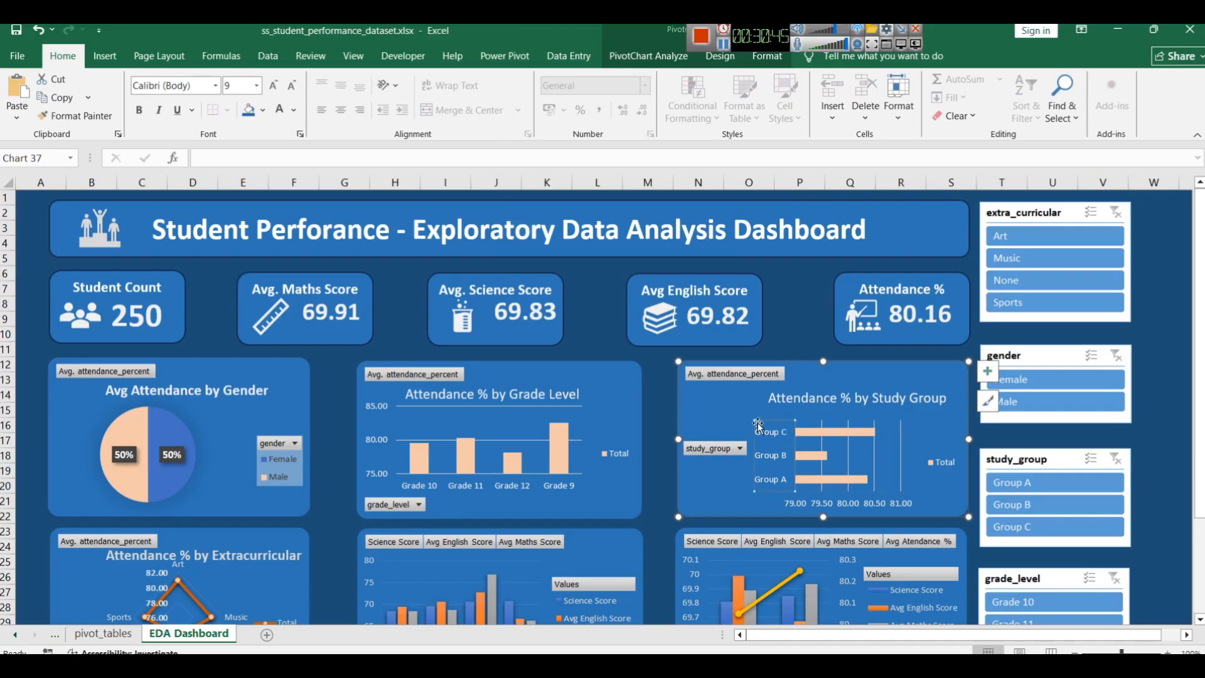
left_click(870, 422)
left_click_drag(902, 420, 919, 416)
right_click(940, 419)
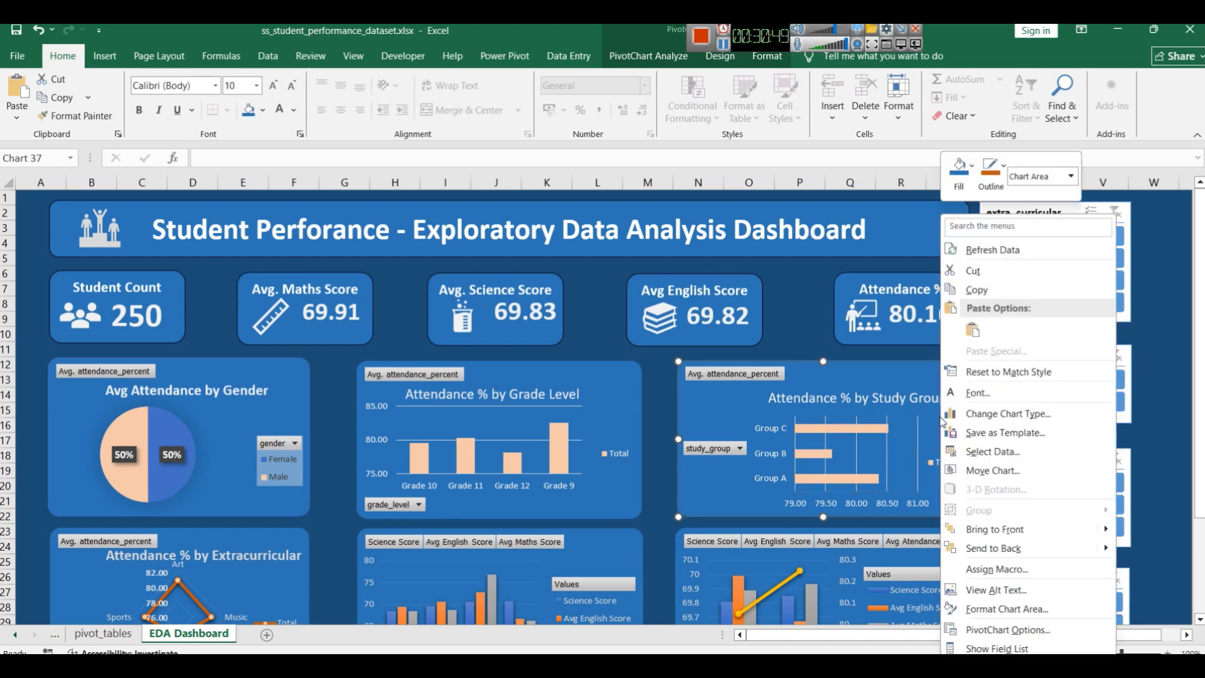
left_click(899, 405)
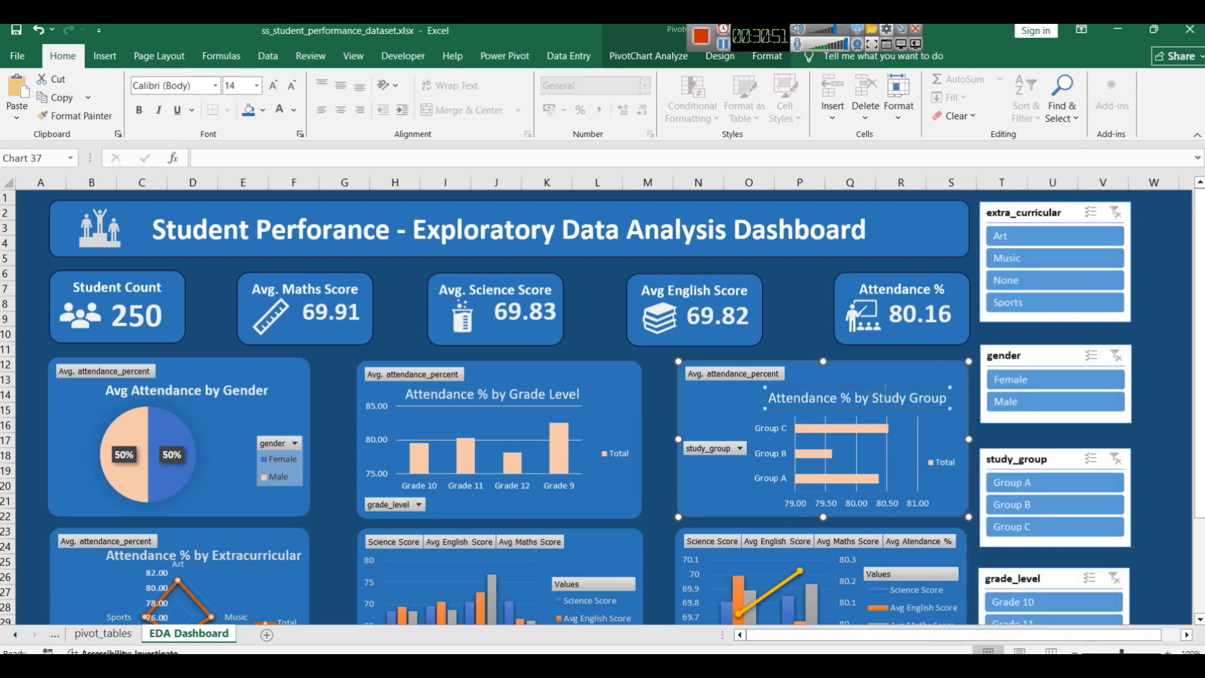
Step: Move the title of the Attendance % by Study Group chart into the chart's upper-right corner, clear of the field button
left_click_drag(891, 382, 906, 376)
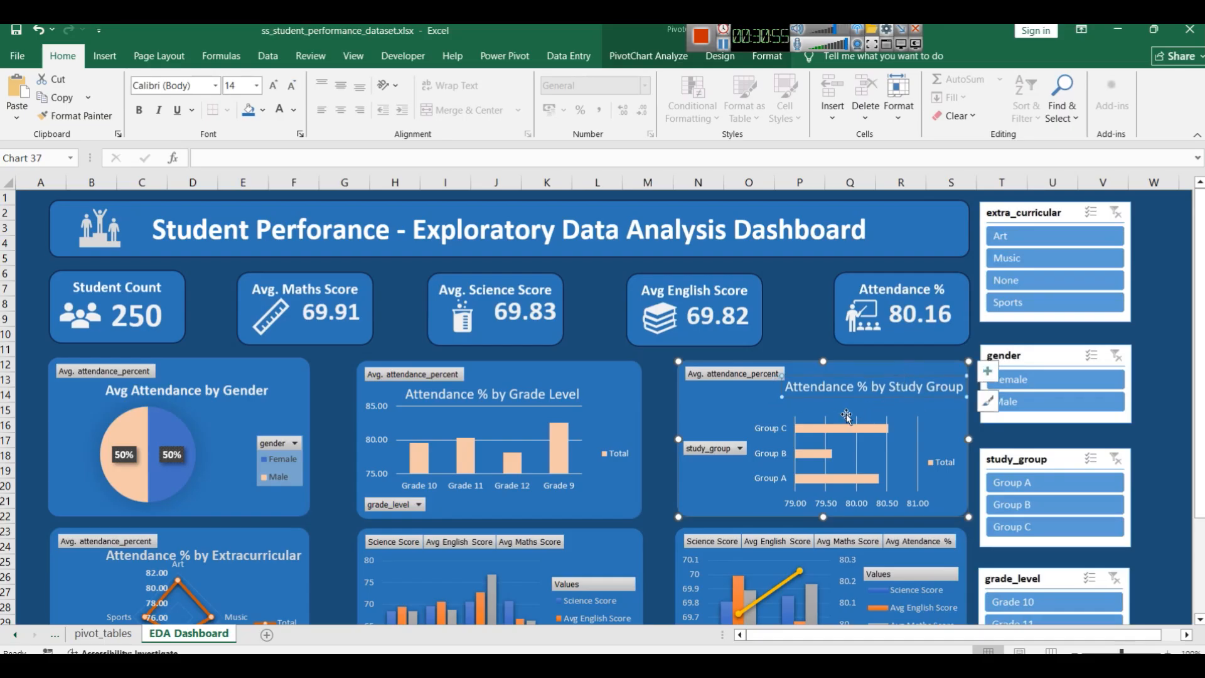
left_click(796, 413)
left_click(799, 392)
left_click(726, 415)
scroll(725, 414, "down", 2)
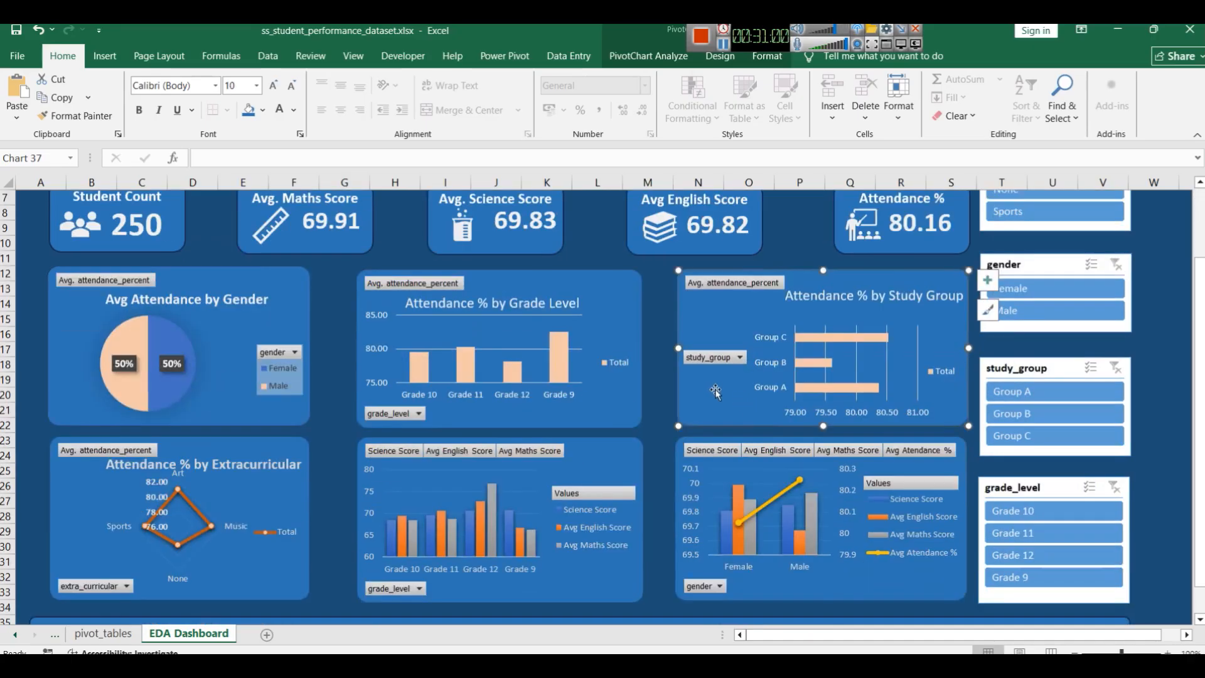
Step: Shift the Attendance % by Grade Level chart's title up and toward the chart's right edge, then deselect the chart
left_click(522, 307)
left_click_drag(545, 293, 570, 293)
right_click(570, 293)
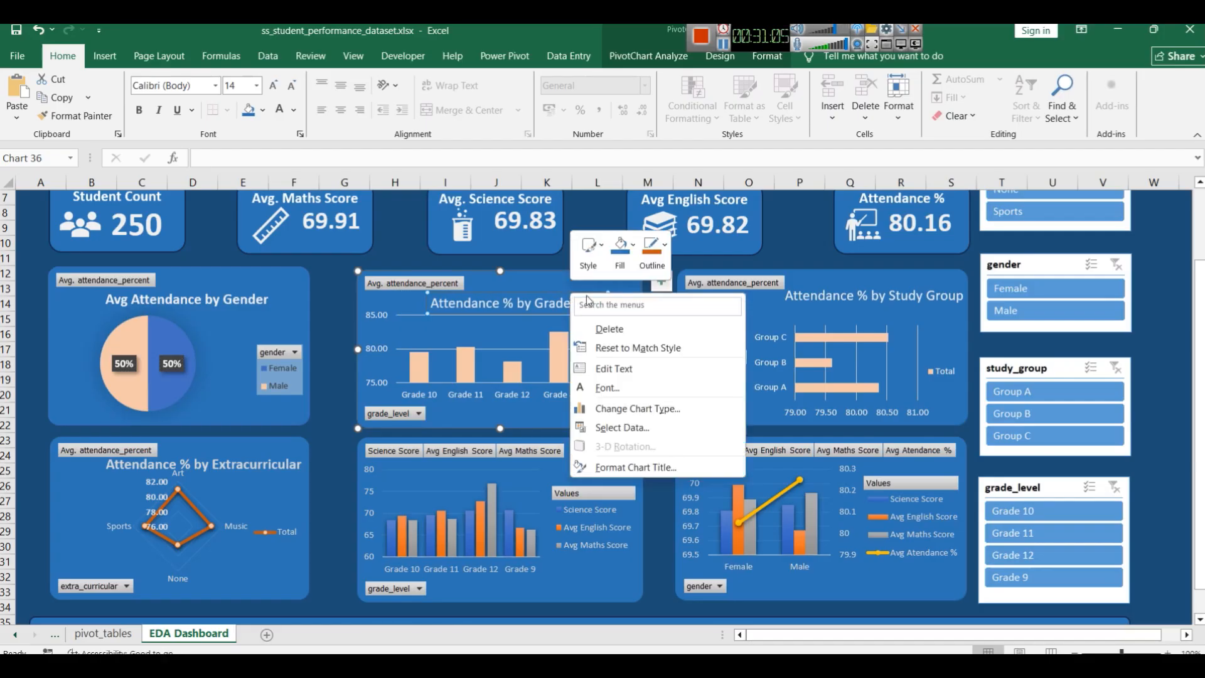
left_click(554, 302)
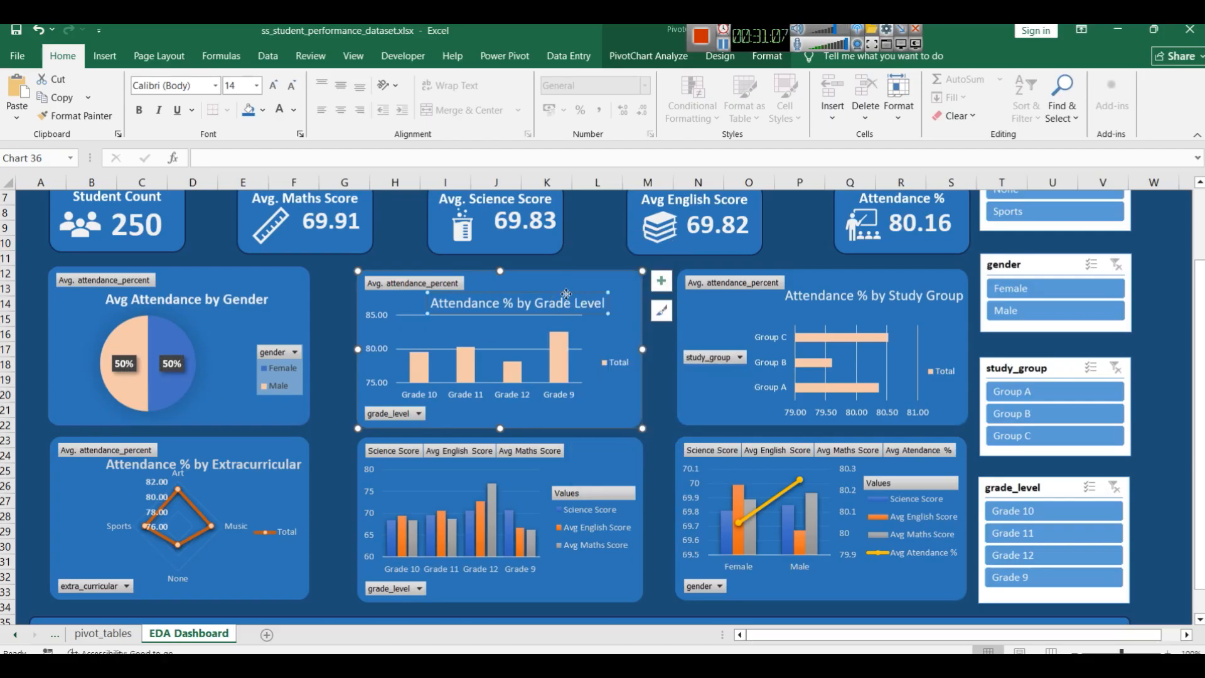
right_click(569, 293)
left_click(535, 298)
right_click(550, 290)
left_click(521, 299)
left_click_drag(536, 293, 559, 289)
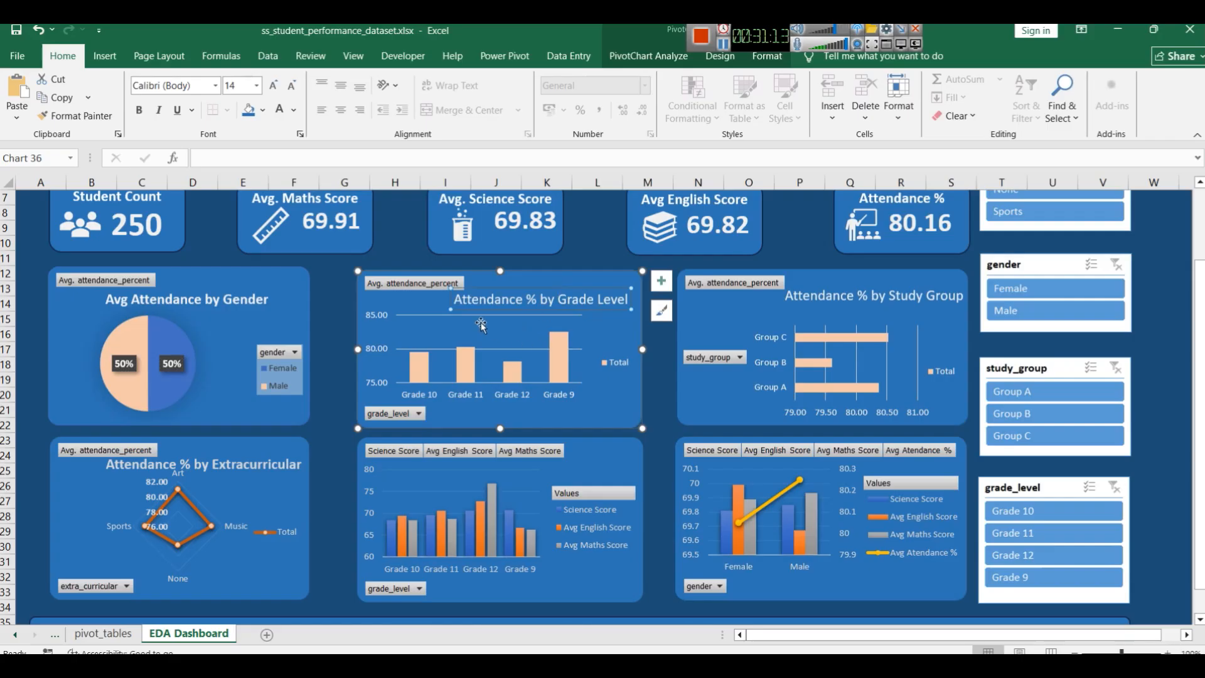
left_click(442, 322)
scroll(632, 379, "up", 2)
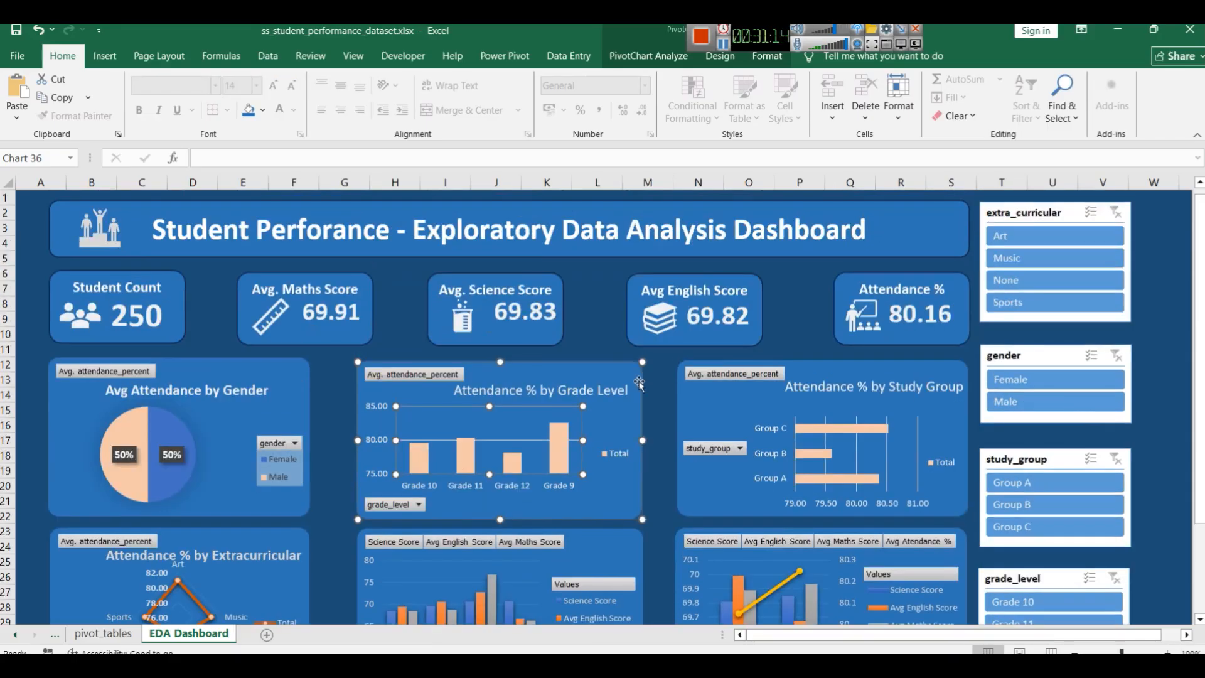
left_click(593, 340)
Step: Review the dashboard from the title and KPI cards to both chart rows, and select the Attendance % card
scroll(661, 413, "down", 2)
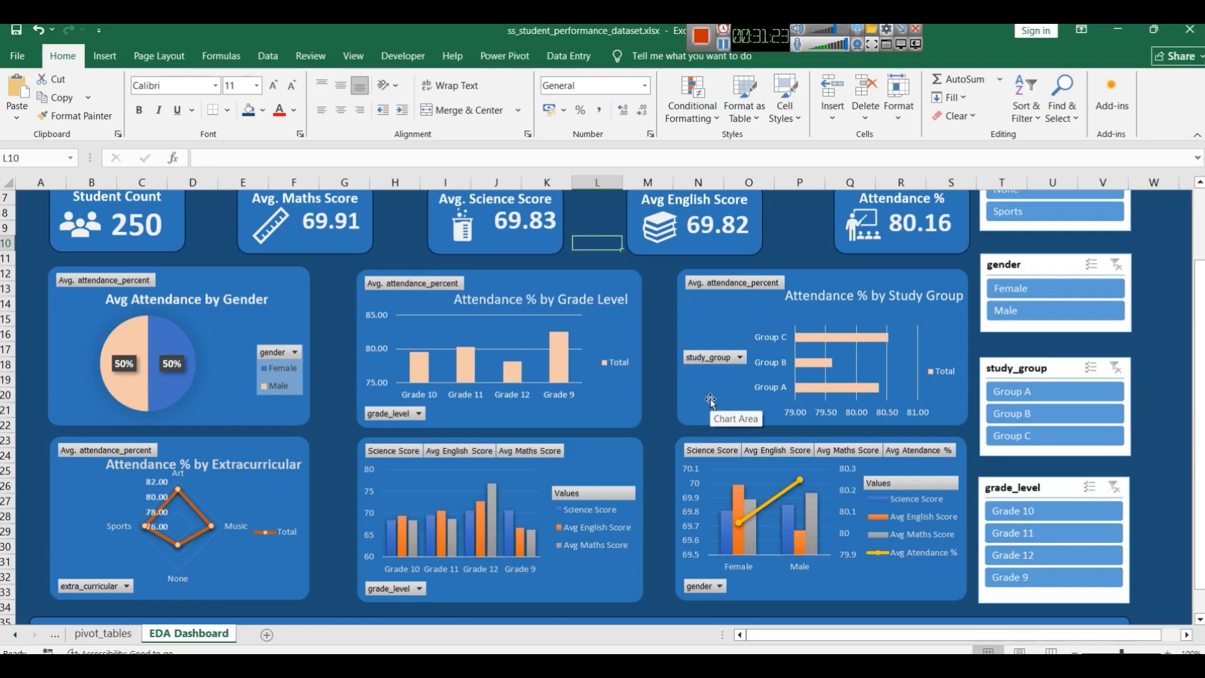
scroll(710, 400, "up", 2)
scroll(697, 393, "down", 3)
scroll(695, 392, "up", 3)
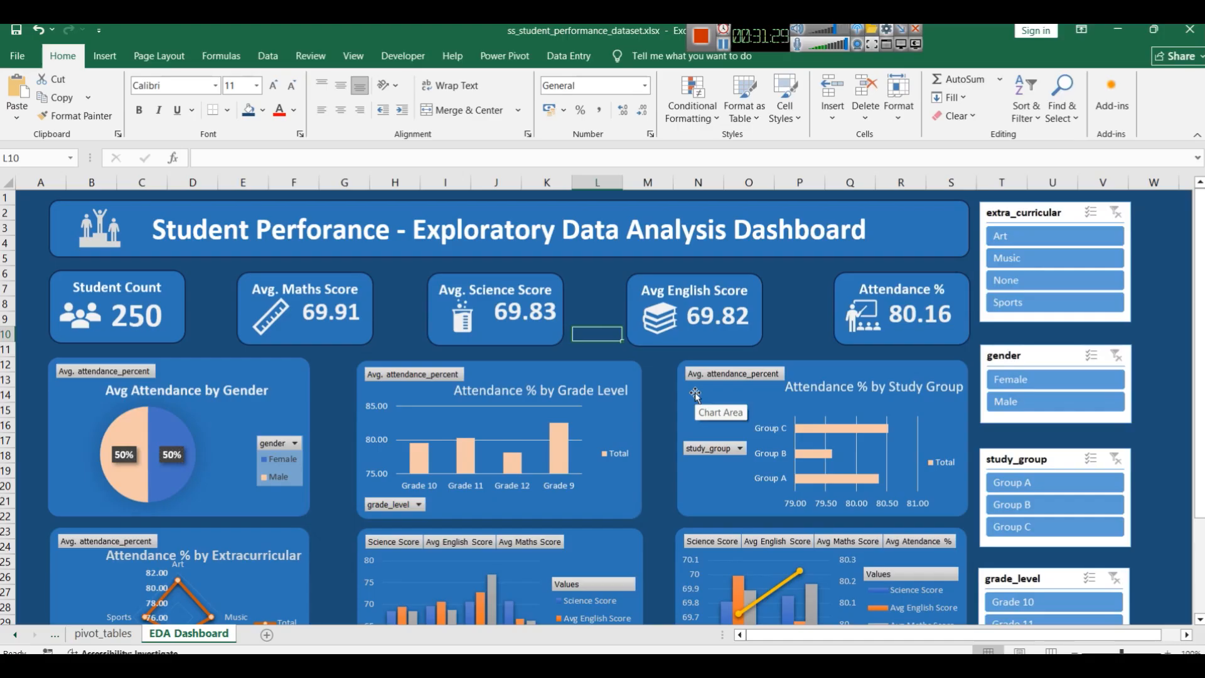
left_click(841, 317)
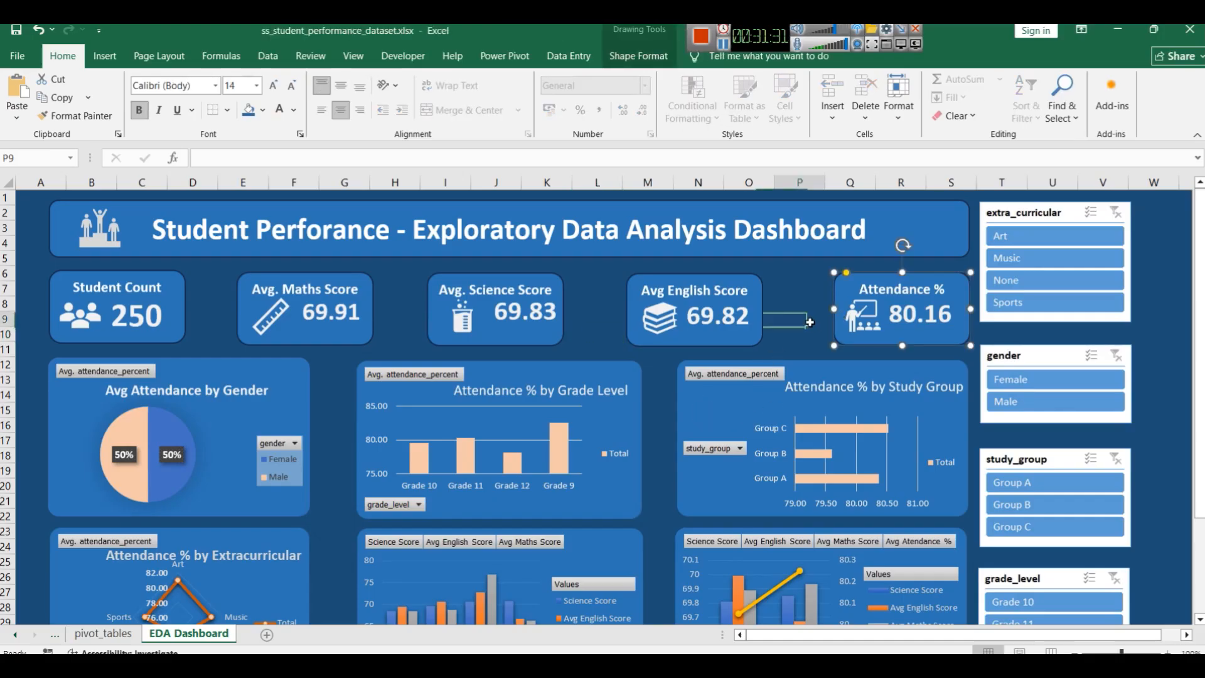